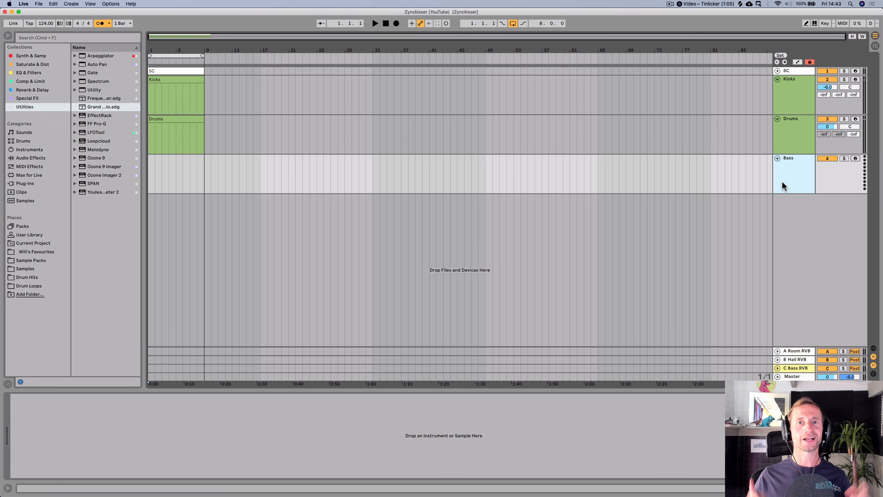
- Create a new MIDI track and load the Grand Piano preset onto it
{"action": "key", "text": "shift+super+t"}
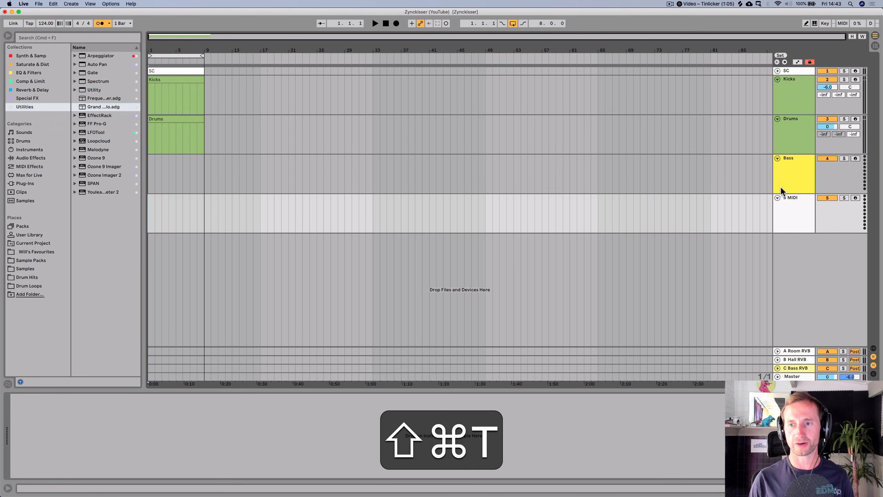
{"action": "left_click", "coordinate": [91, 106]}
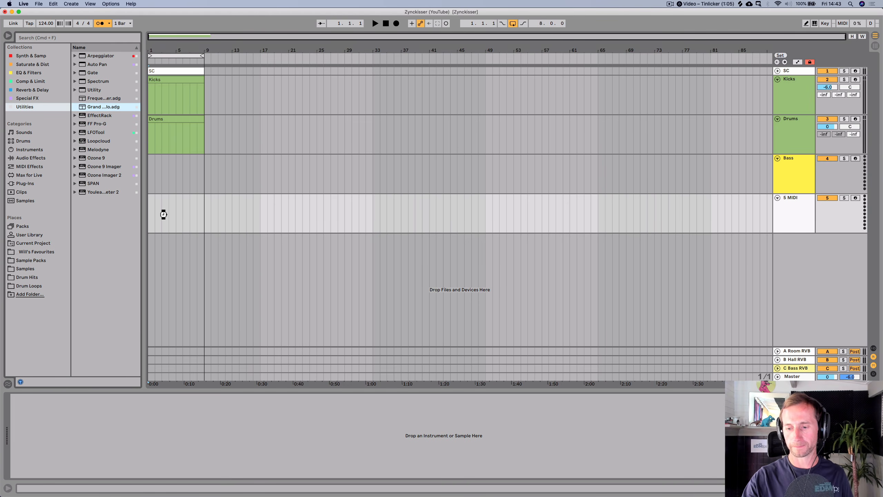
{"action": "left_click_drag", "start_coordinate": [164, 215], "coordinate": [164, 214]}
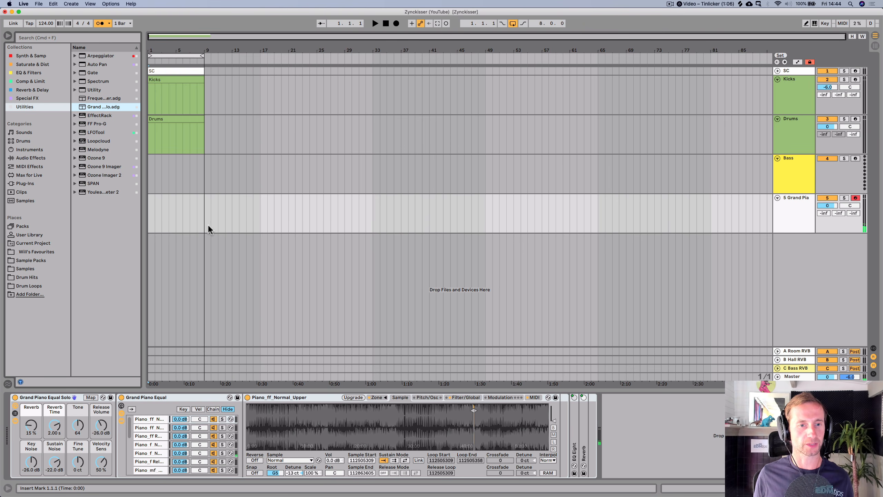
- Select the first eight bars on the piano track and insert an empty MIDI clip there
{"action": "left_click", "coordinate": [203, 217]}
{"action": "left_click_drag", "start_coordinate": [202, 217], "coordinate": [138, 209]}
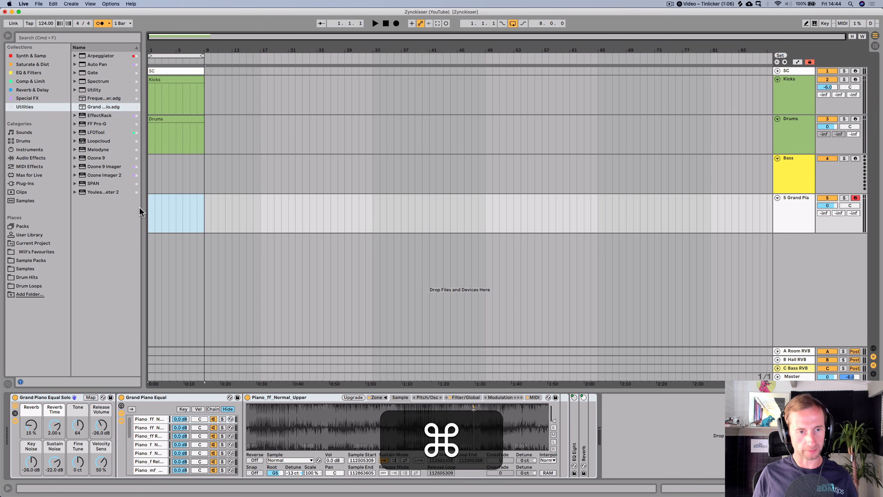
{"action": "key", "text": "shift+super+m"}
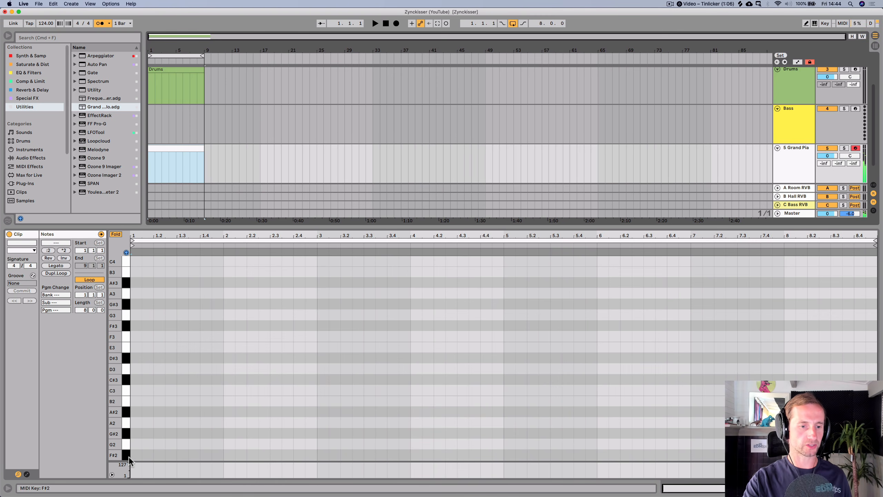
- Add a short G2 note at the start of the MIDI clip
{"action": "left_click", "coordinate": [133, 445]}
{"action": "double_click", "coordinate": [134, 444]}
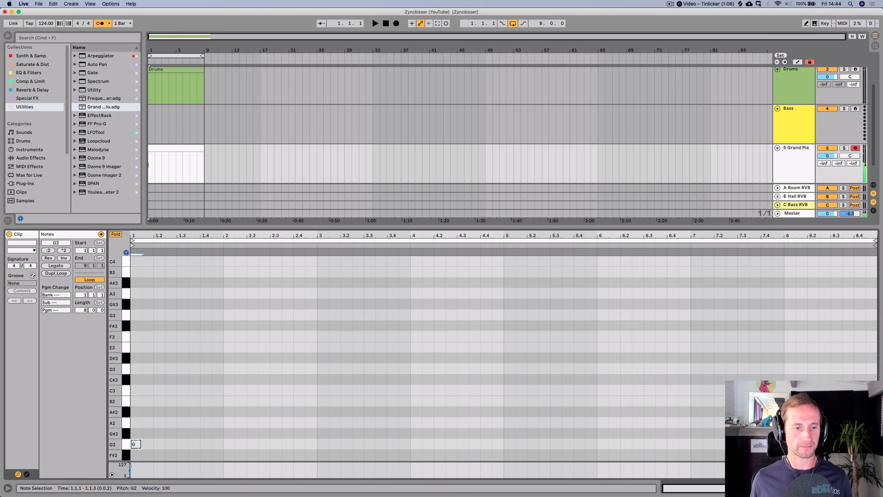
- Lengthen the G2 note to one bar and play the clip
{"action": "left_click_drag", "start_coordinate": [151, 443], "coordinate": [177, 444]}
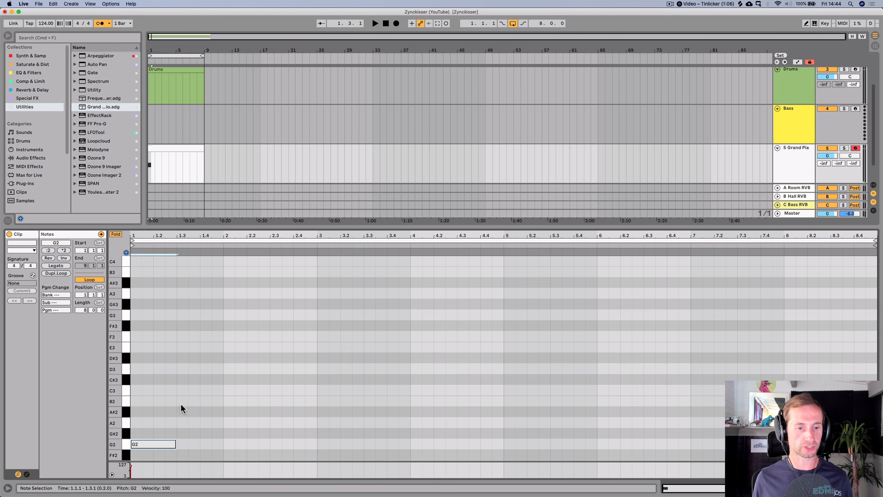
{"action": "scroll", "coordinate": [181, 405], "scroll_direction": "down", "scroll_amount": 5}
{"action": "scroll", "coordinate": [180, 406], "scroll_direction": "down", "scroll_amount": 2}
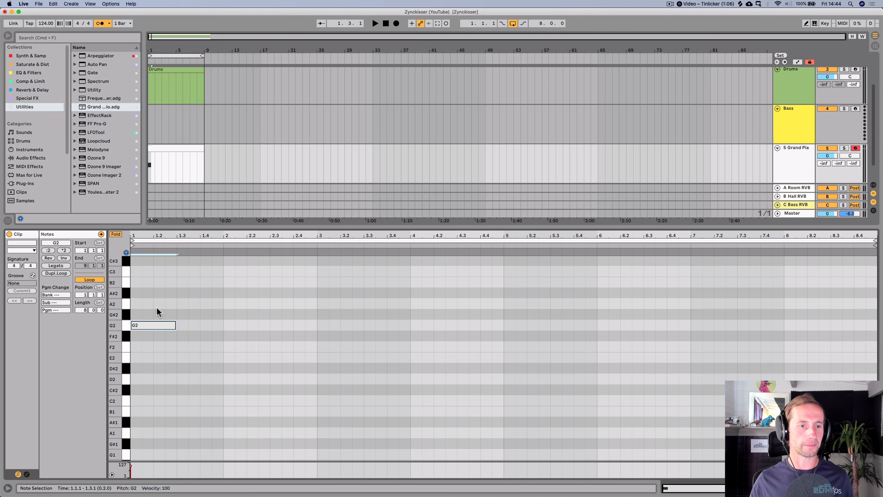
{"action": "key", "text": "space"}
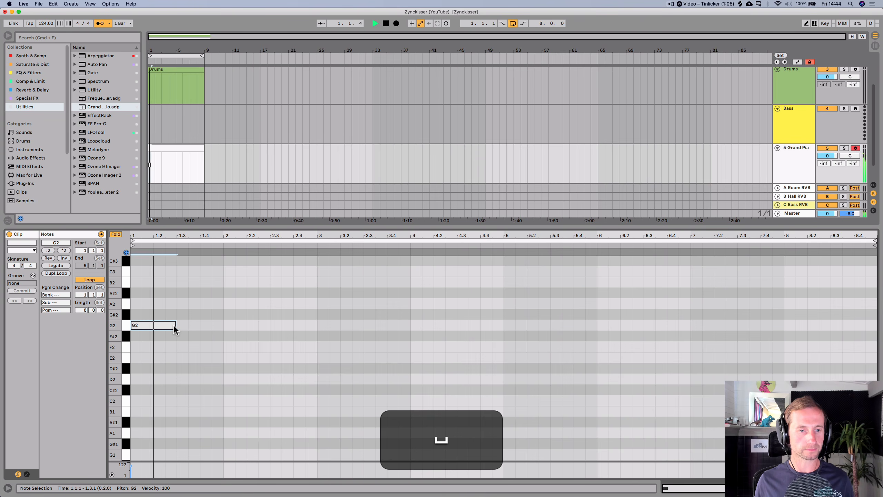
{"action": "left_click_drag", "start_coordinate": [175, 324], "coordinate": [227, 324]}
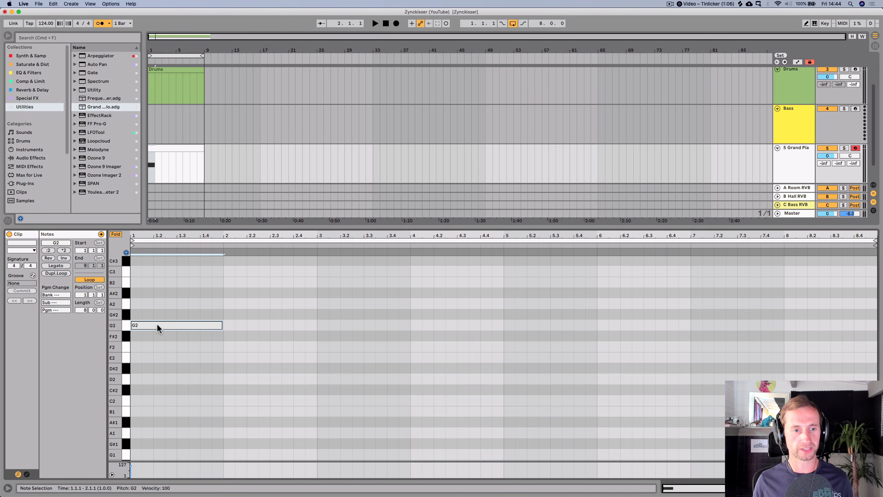
- Stop playback and shorten the G2 note back to a sixteenth
{"action": "scroll", "coordinate": [161, 315], "scroll_direction": "up", "scroll_amount": 1}
{"action": "key", "text": "space"}
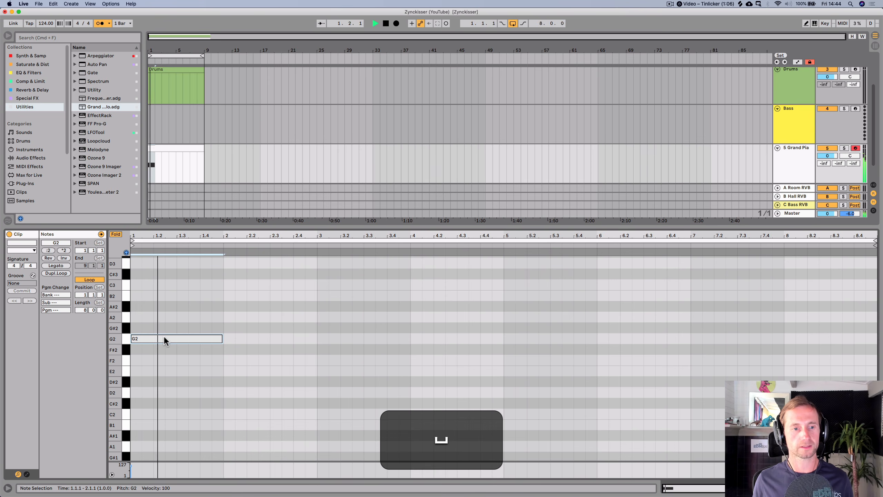
{"action": "key", "text": "space"}
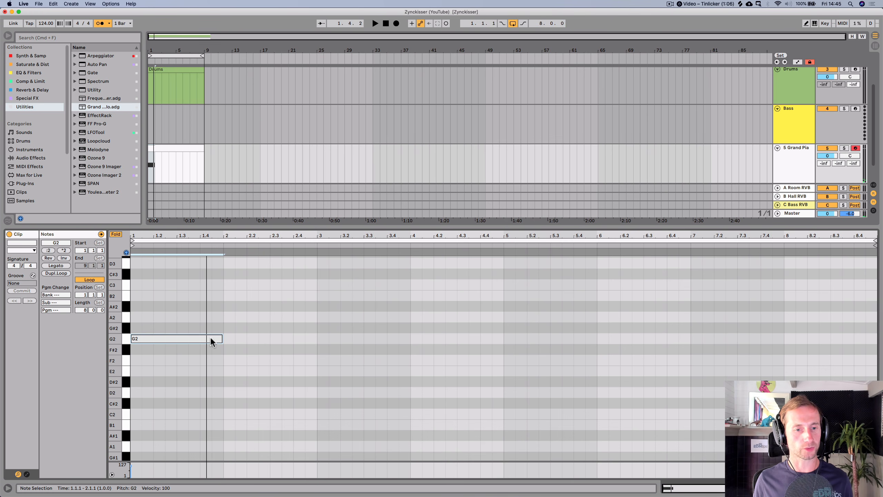
{"action": "left_click_drag", "start_coordinate": [223, 338], "coordinate": [141, 339]}
- Stack notes A2, A#2, C3, D3, D#3, F3 and G3 above the G2 note at the clip start
{"action": "scroll", "coordinate": [148, 319], "scroll_direction": "up", "scroll_amount": 5}
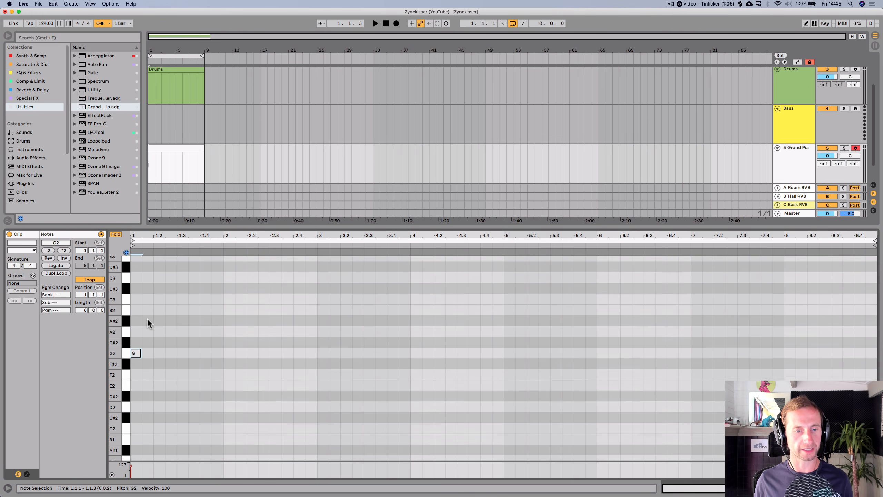
{"action": "scroll", "coordinate": [147, 318], "scroll_direction": "up", "scroll_amount": 2}
{"action": "left_click_drag", "start_coordinate": [134, 420], "coordinate": [139, 365]}
{"action": "key", "text": "Left"}
{"action": "key", "text": "Up"}
{"action": "left_click", "coordinate": [132, 419], "text": "alt"}
{"action": "left_click", "coordinate": [139, 387]}
{"action": "key", "text": "Up"}
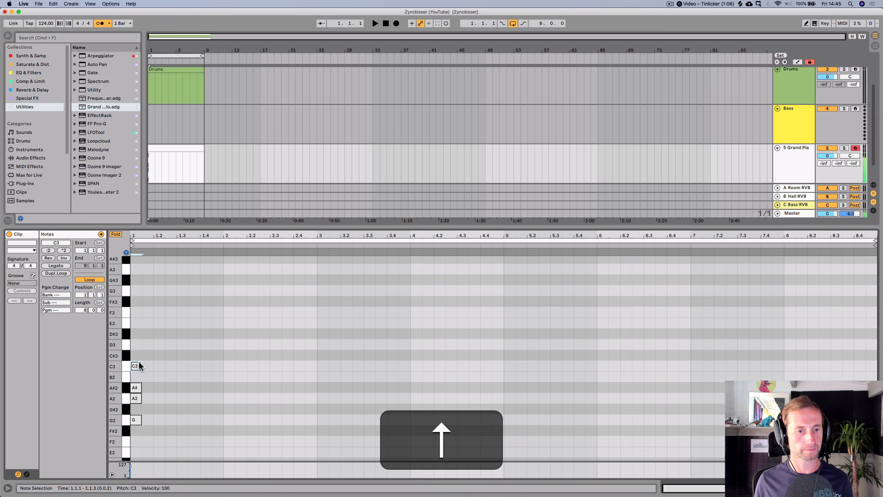
{"action": "left_click", "coordinate": [138, 353]}
{"action": "key", "text": "Up"}
{"action": "double_click", "coordinate": [138, 332]}
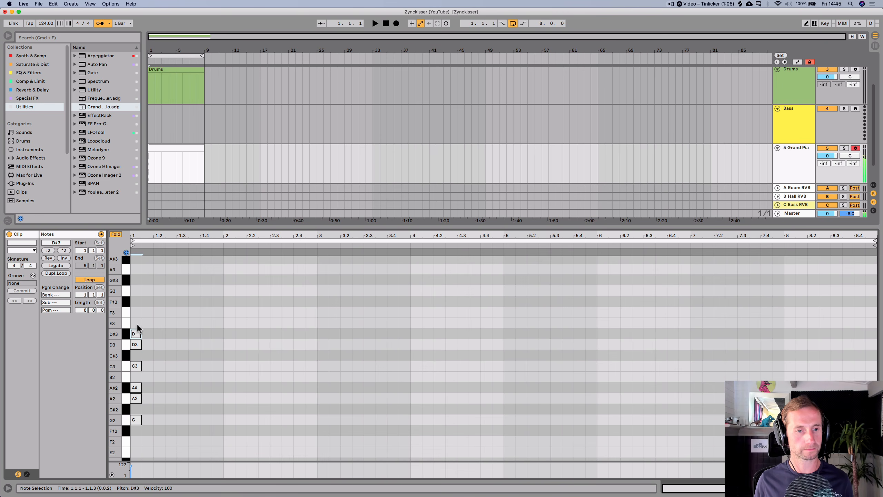
{"action": "left_click", "coordinate": [138, 312]}
{"action": "double_click", "coordinate": [138, 312]}
{"action": "double_click", "coordinate": [137, 298]}
{"action": "key", "text": "Up"}
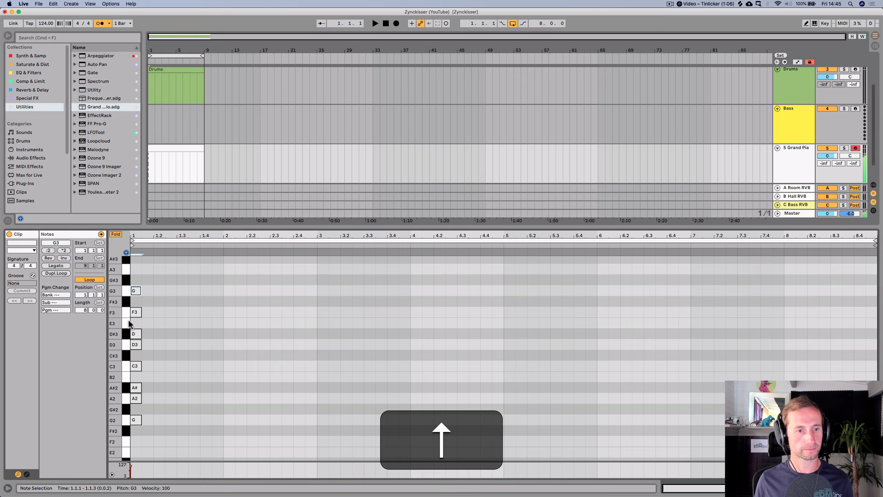
{"action": "key", "text": "p"}
{"action": "mouse_move", "coordinate": [116, 404]}
{"action": "left_mouse_down"}
{"action": "mouse_move", "coordinate": [94, 403]}
{"action": "mouse_move", "coordinate": [116, 404]}
{"action": "left_mouse_up"}
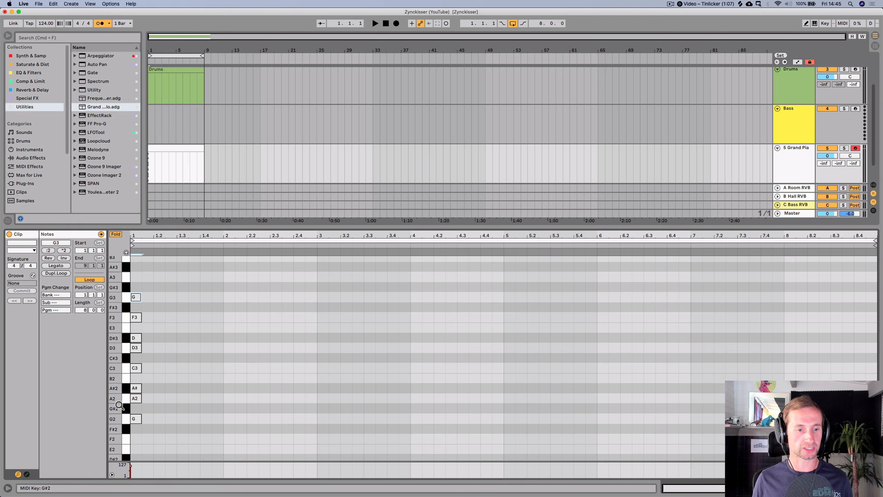
- Select all notes in the clip and delete them
{"action": "left_click_drag", "start_coordinate": [138, 432], "coordinate": [135, 276]}
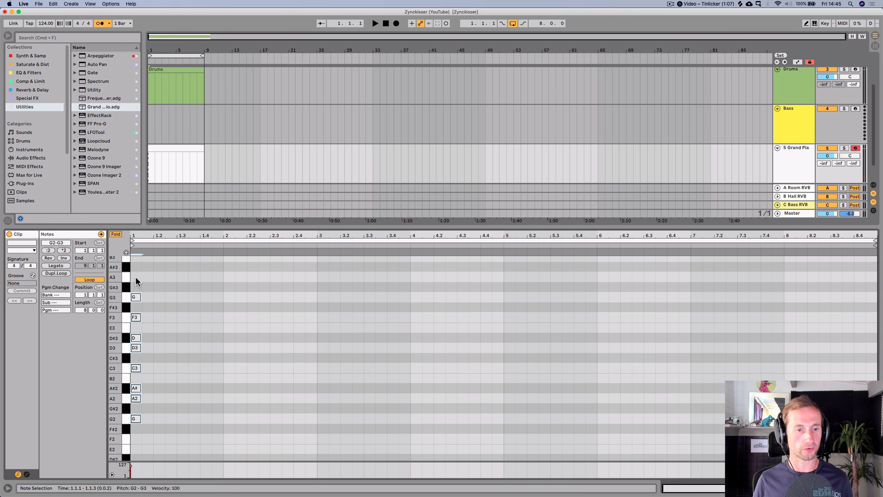
{"action": "key", "text": "BackSpace"}
- Enter an A minor scale from A2 to A3 stacked at the clip start
{"action": "double_click", "coordinate": [137, 396]}
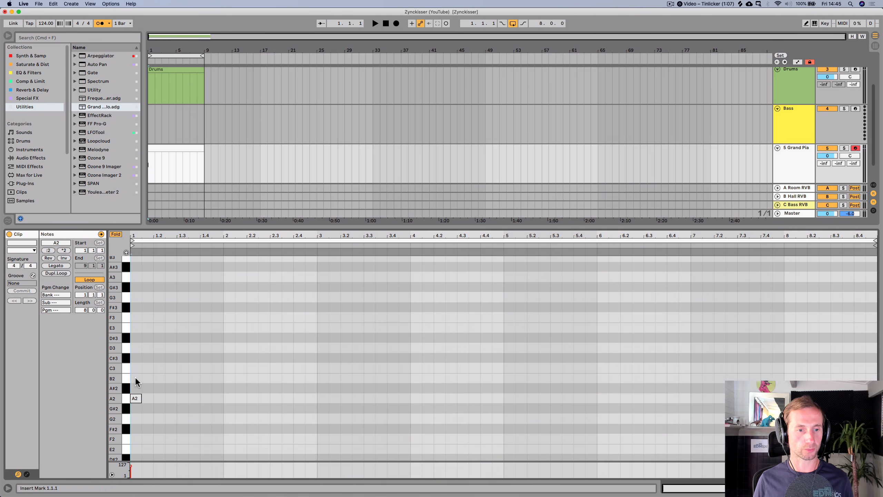
{"action": "double_click", "coordinate": [135, 378]}
{"action": "double_click", "coordinate": [135, 368]}
{"action": "double_click", "coordinate": [135, 347]}
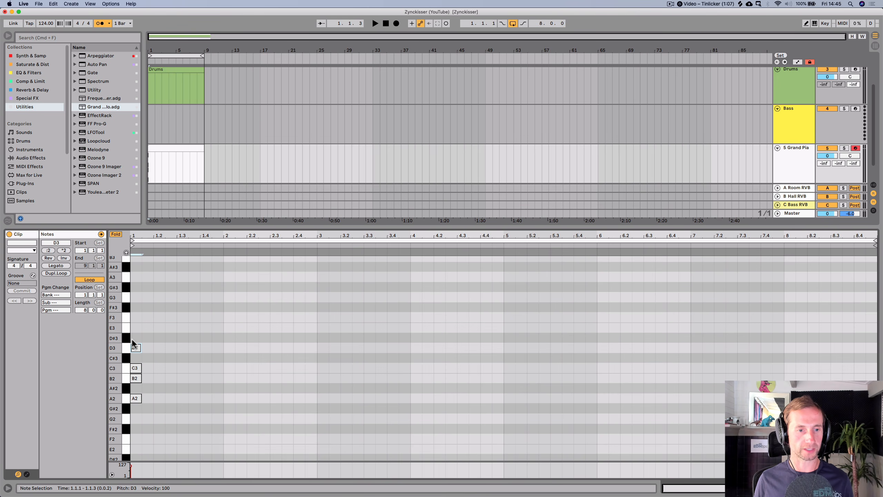
{"action": "double_click", "coordinate": [134, 328]}
{"action": "double_click", "coordinate": [135, 318]}
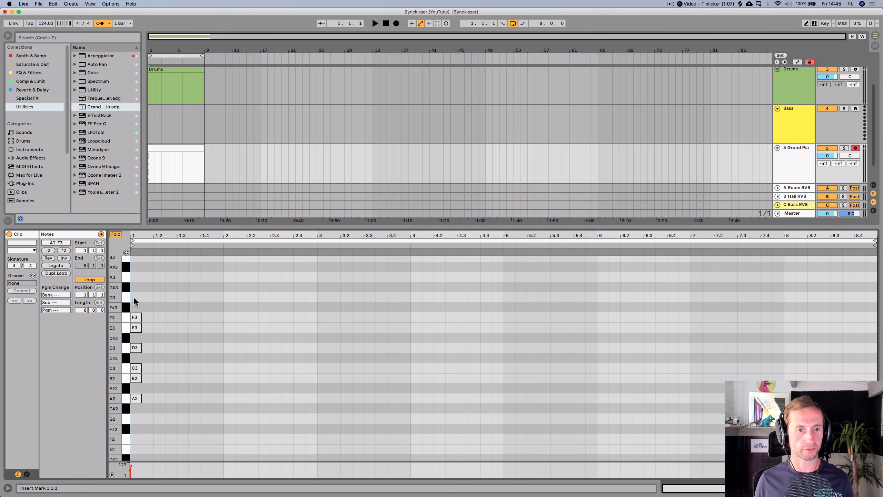
{"action": "double_click", "coordinate": [134, 297]}
{"action": "double_click", "coordinate": [134, 275]}
- Select all the scale notes and transpose them down two semitones
{"action": "left_click_drag", "start_coordinate": [138, 267], "coordinate": [136, 402]}
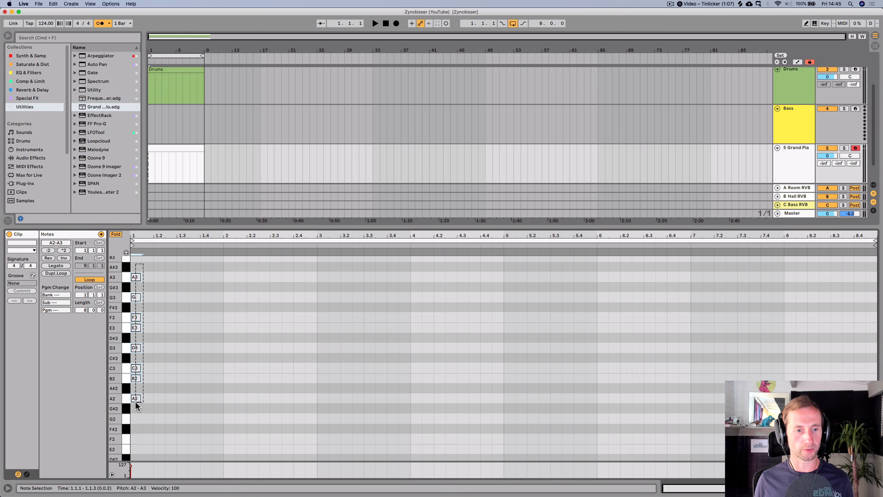
{"action": "key", "text": "Down"}
{"action": "key", "text": "Down"}
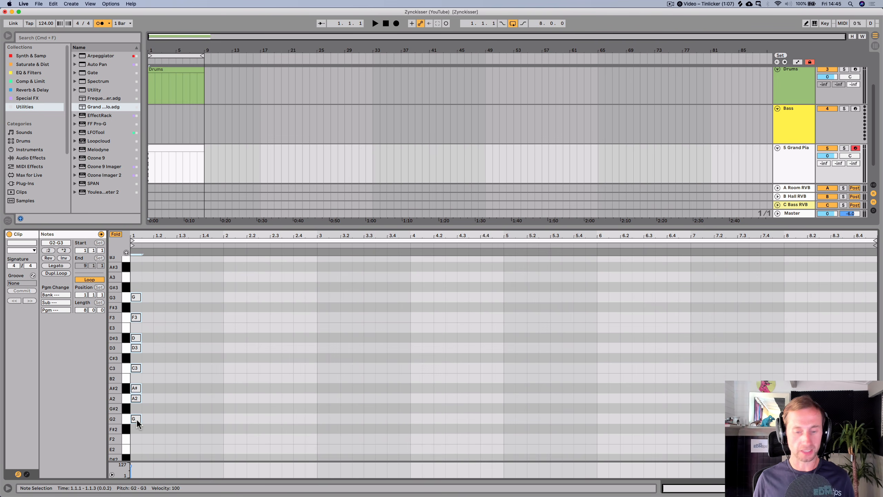
- Duplicate the selected scale one octave lower, starting from G1
{"action": "key", "text": "alt"}
{"action": "mouse_move", "coordinate": [136, 419]}
{"action": "left_mouse_down"}
{"action": "mouse_move", "coordinate": [150, 339]}
{"action": "mouse_move", "coordinate": [136, 298]}
{"action": "mouse_move", "coordinate": [174, 403]}
{"action": "mouse_move", "coordinate": [137, 479]}
{"action": "mouse_move", "coordinate": [157, 403]}
{"action": "mouse_move", "coordinate": [140, 423]}
{"action": "left_mouse_up"}
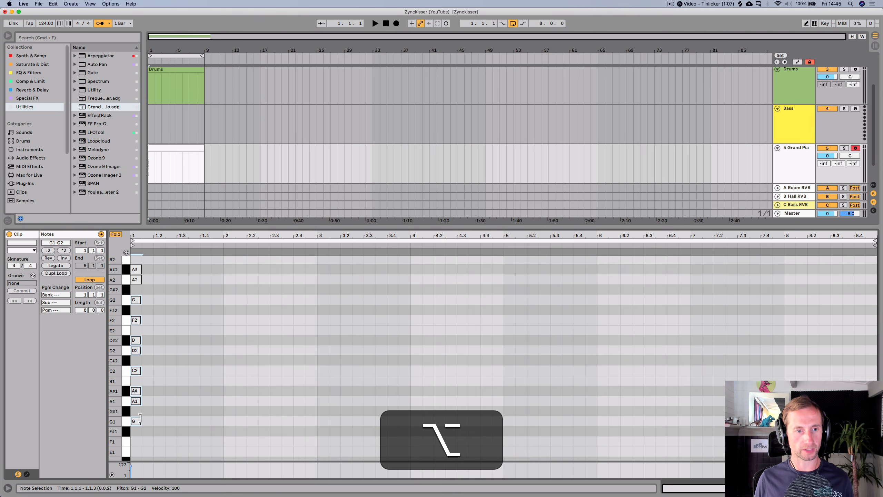
- Fold the piano roll to show only the notes in use and enlarge the clip editor
{"action": "left_click", "coordinate": [115, 234]}
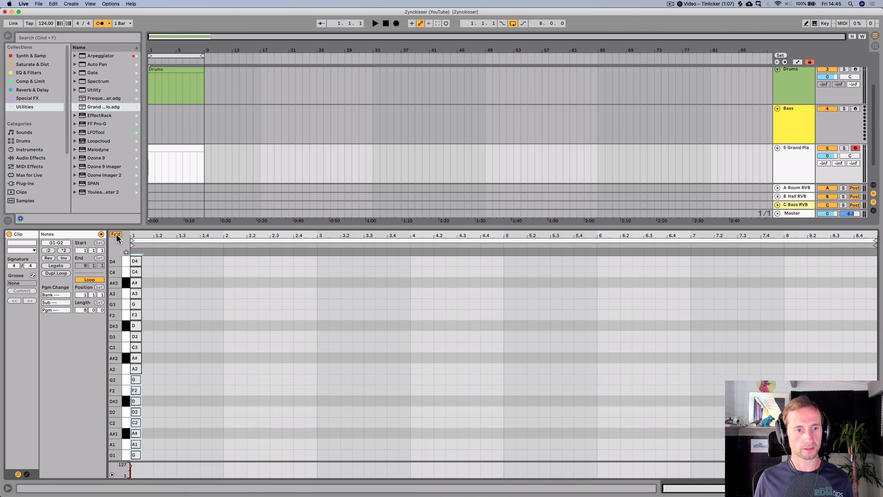
{"action": "left_click_drag", "start_coordinate": [196, 228], "coordinate": [194, 204]}
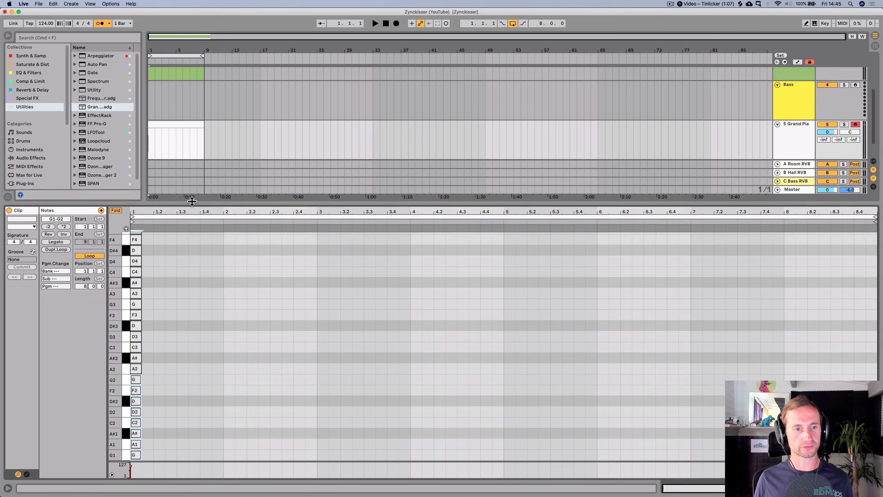
{"action": "double_click", "coordinate": [114, 309]}
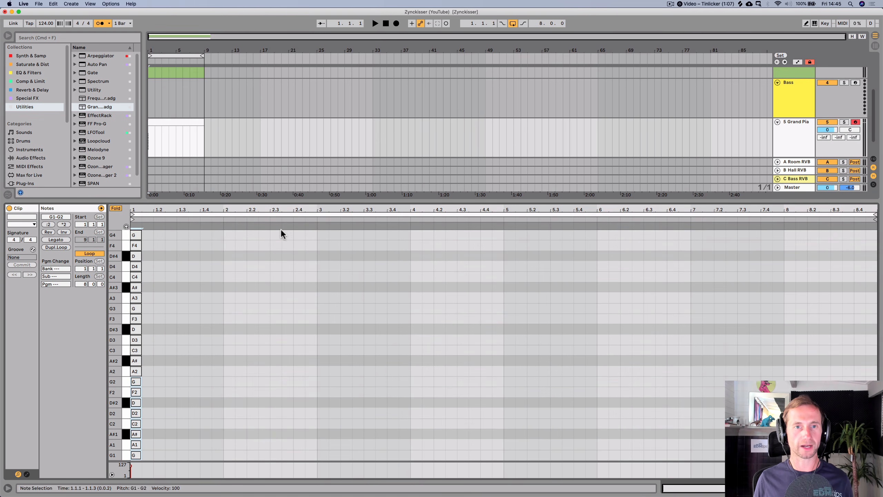
- Open the Look/Feel preferences, then close the Preferences window
{"action": "key", "text": "super+comma"}
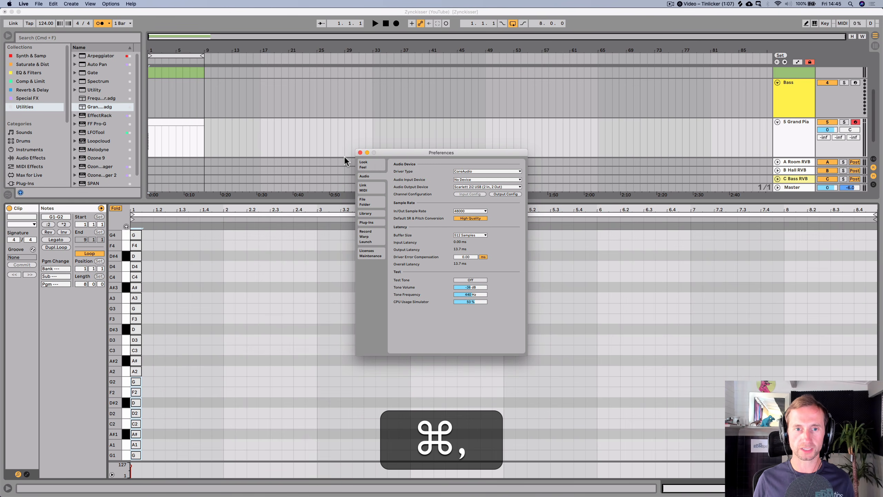
{"action": "left_click", "coordinate": [377, 165]}
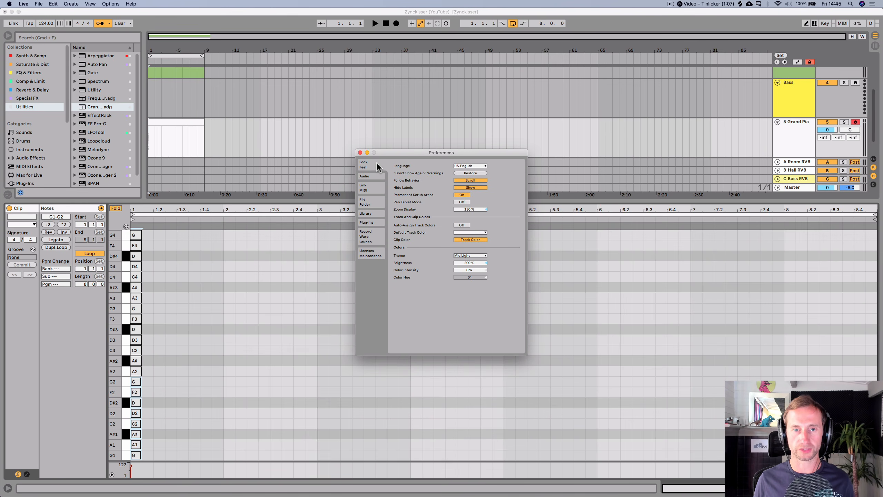
{"action": "left_click", "coordinate": [360, 152]}
- Add a note on the second sixteenth and move it up to G3
{"action": "left_click", "coordinate": [168, 329]}
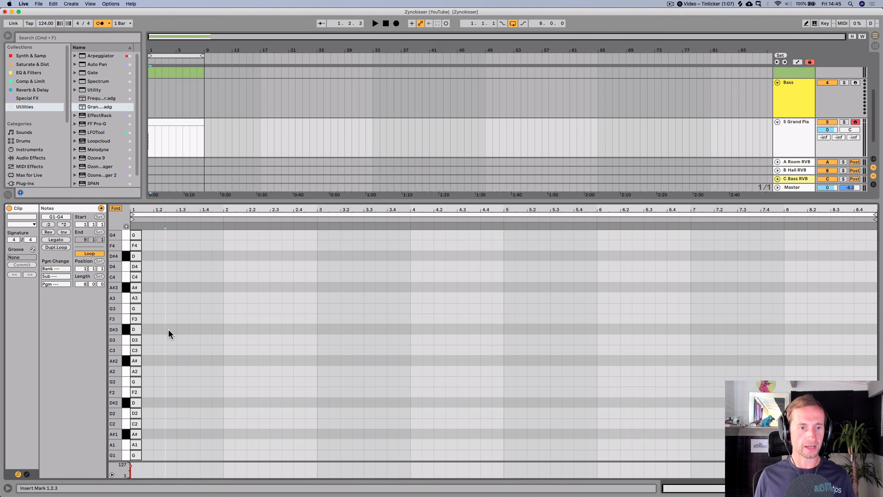
{"action": "double_click", "coordinate": [148, 339]}
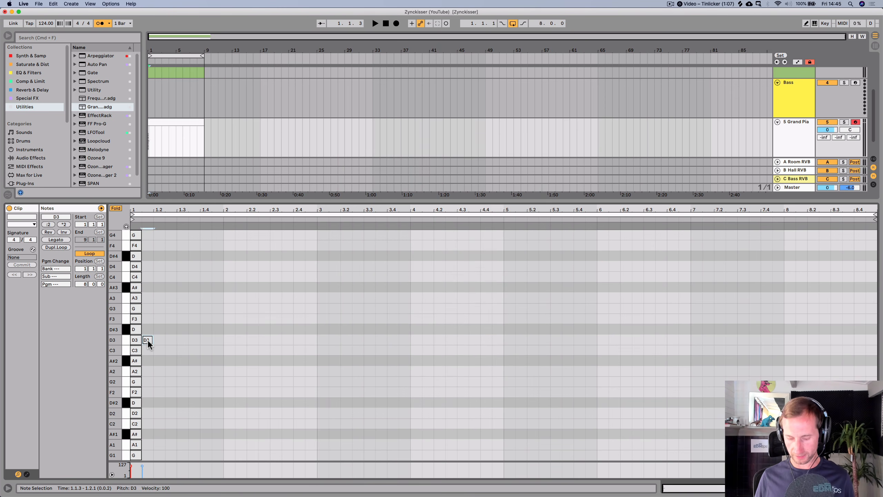
{"action": "key", "text": "p"}
{"action": "key", "text": "Down"}
{"action": "key", "text": "Up"}
{"action": "key", "text": "Up"}
{"action": "key", "text": "Up"}
{"action": "key", "text": "Up"}
{"action": "key", "text": "Up"}
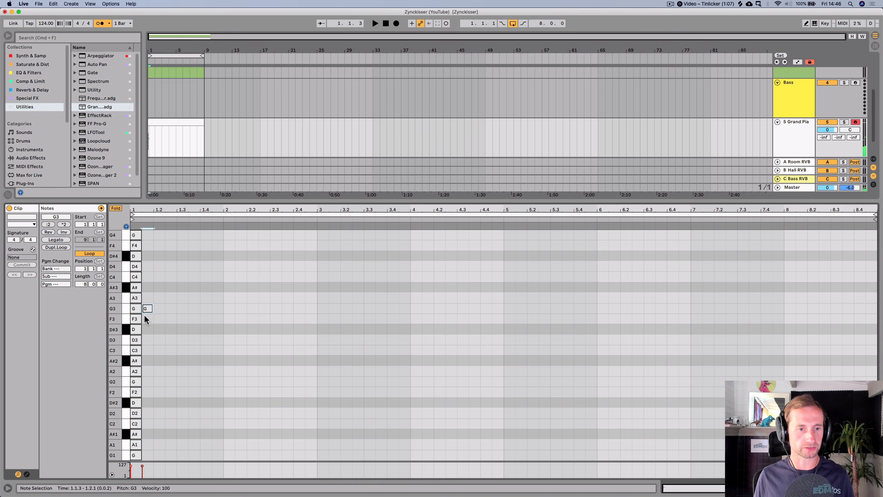
- Move that note down to G2, nudge it right and back left, then delete it
{"action": "left_click_drag", "start_coordinate": [144, 314], "coordinate": [148, 378]}
{"action": "key", "text": "Right"}
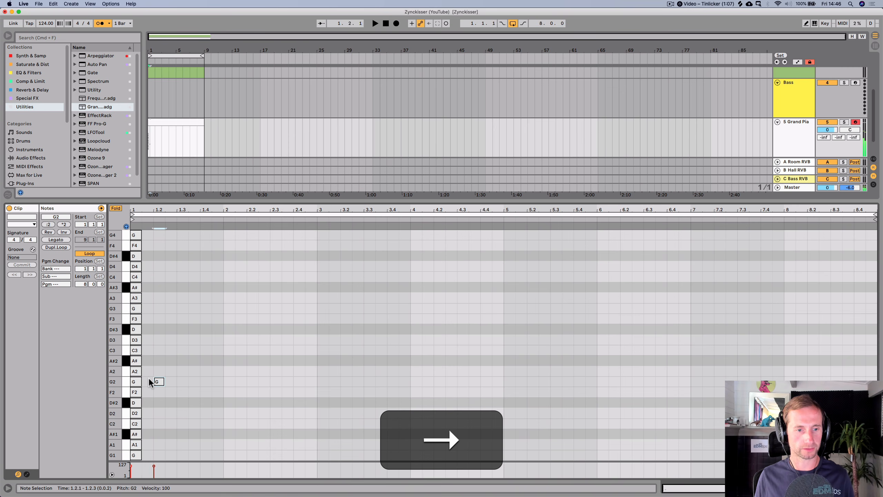
{"action": "key", "text": "Left"}
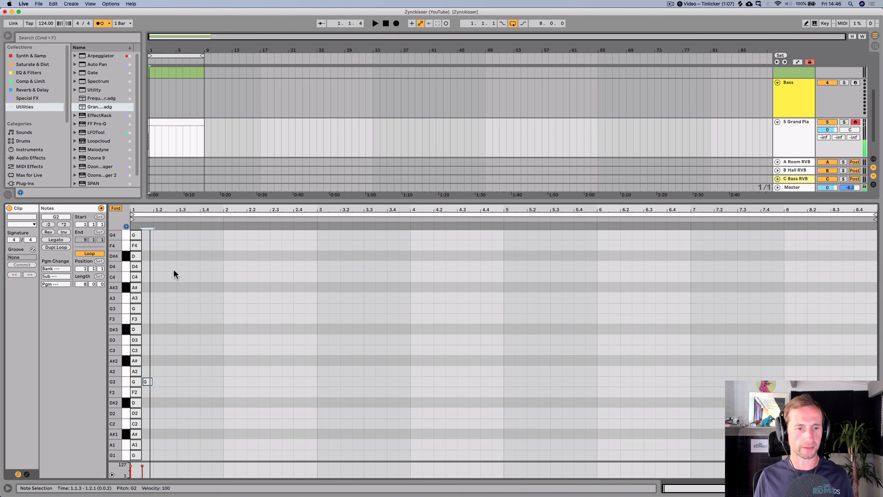
{"action": "key", "text": "BackSpace"}
{"action": "key", "text": "super+a"}
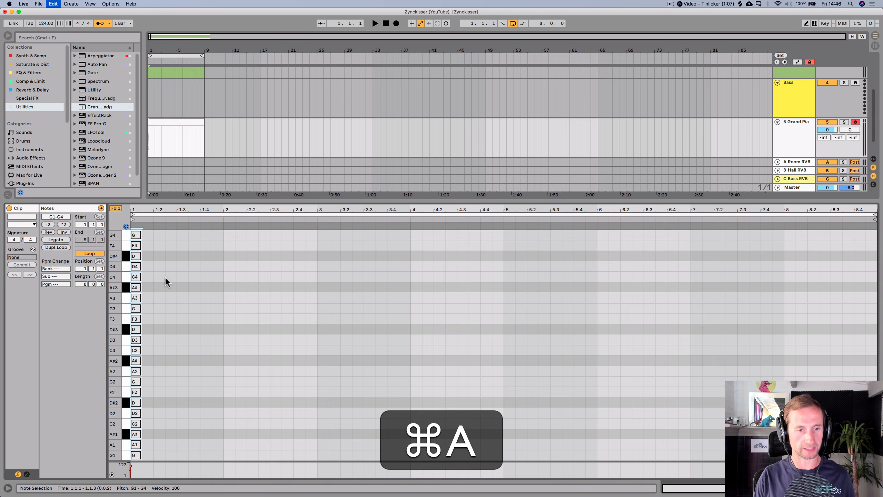
{"action": "key", "text": "Left"}
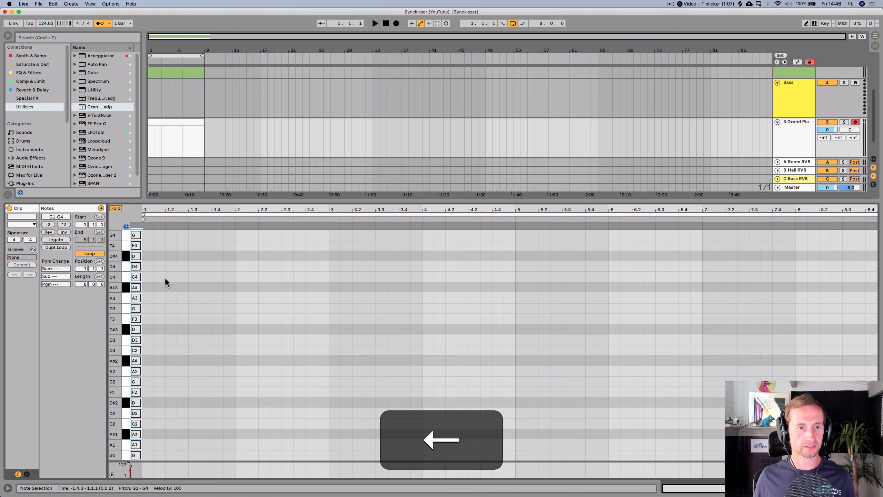
{"action": "left_click", "coordinate": [165, 278]}
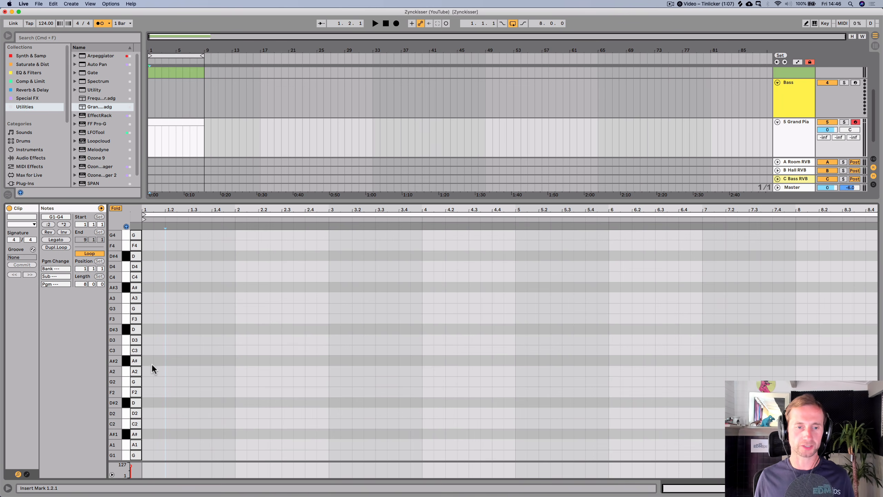
- Add a G2 note at the start of the clip and lengthen it to one full bar
{"action": "double_click", "coordinate": [145, 381]}
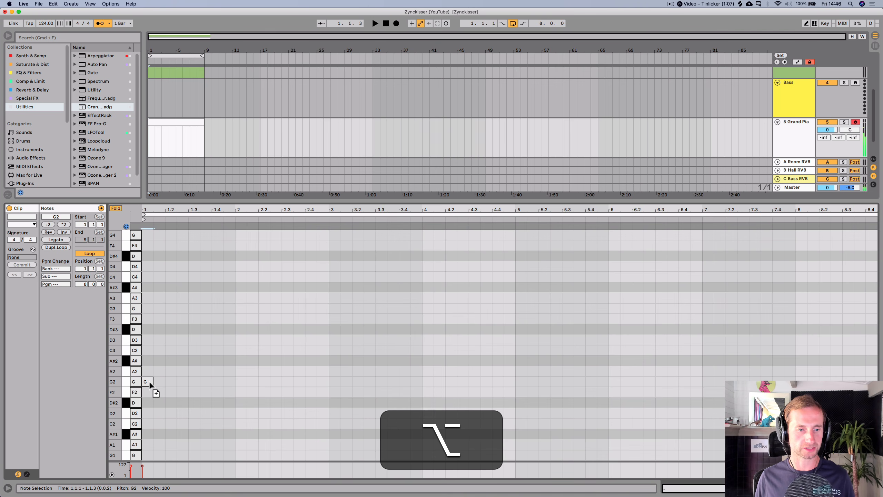
{"action": "key", "text": "space"}
{"action": "left_click_drag", "start_coordinate": [153, 381], "coordinate": [231, 380]}
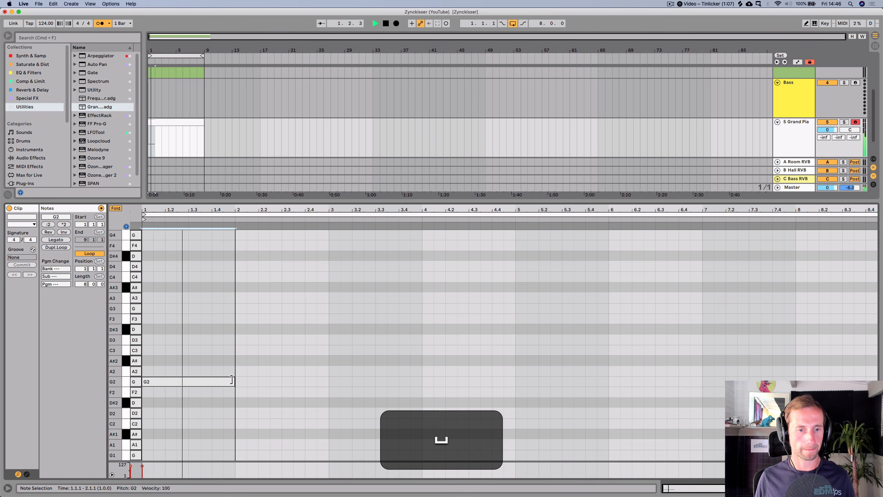
{"action": "key", "text": "space"}
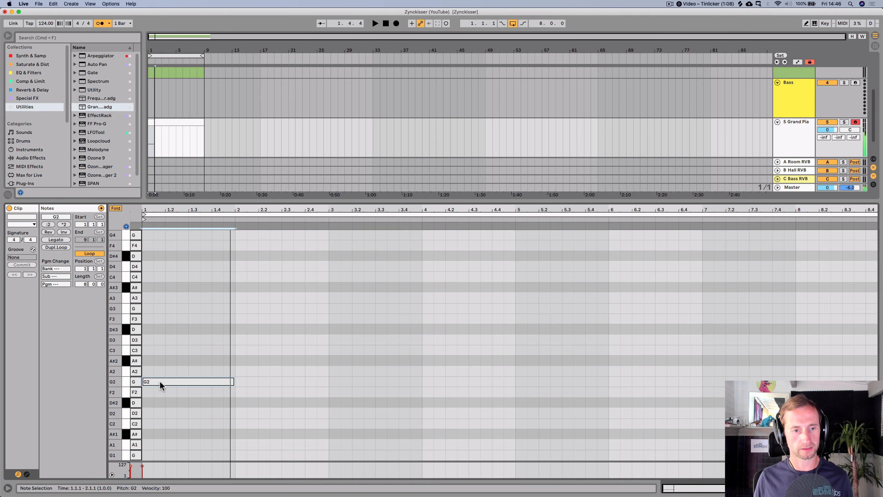
- Duplicate the G2 note to create an F2 note in bar 2 and a C2 note in bar 3
{"action": "mouse_move", "coordinate": [160, 380]}
{"action": "left_mouse_down"}
{"action": "mouse_move", "coordinate": [339, 400]}
{"action": "mouse_move", "coordinate": [345, 422]}
{"action": "mouse_move", "coordinate": [356, 420]}
{"action": "left_mouse_up"}
{"action": "key", "text": "space"}
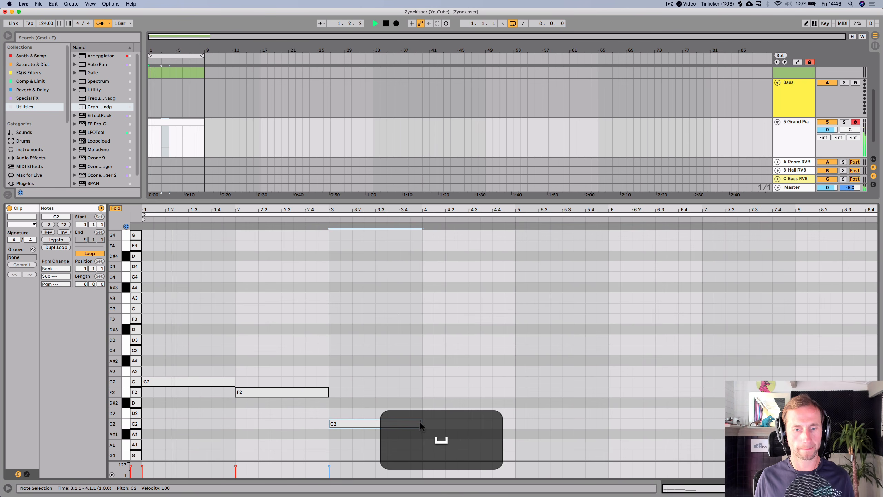
- Extend the C2 note in bar 3 to two bars so it ends at bar 5
{"action": "left_click_drag", "start_coordinate": [421, 423], "coordinate": [509, 421]}
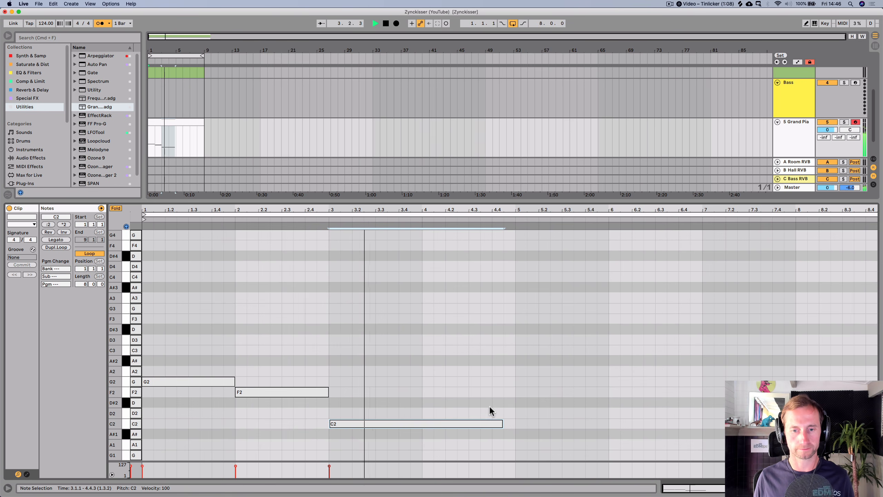
{"action": "left_click_drag", "start_coordinate": [502, 422], "coordinate": [515, 422]}
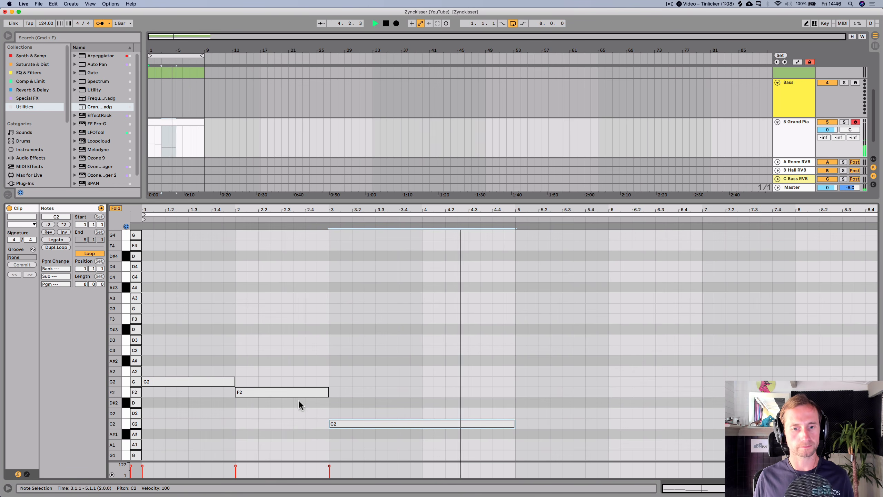
{"action": "key", "text": "space"}
- Duplicate notes to add a D#2 in bar 5, an F2 in bar 6 and a C2 from bar 7
{"action": "left_click_drag", "start_coordinate": [289, 388], "coordinate": [659, 391]}
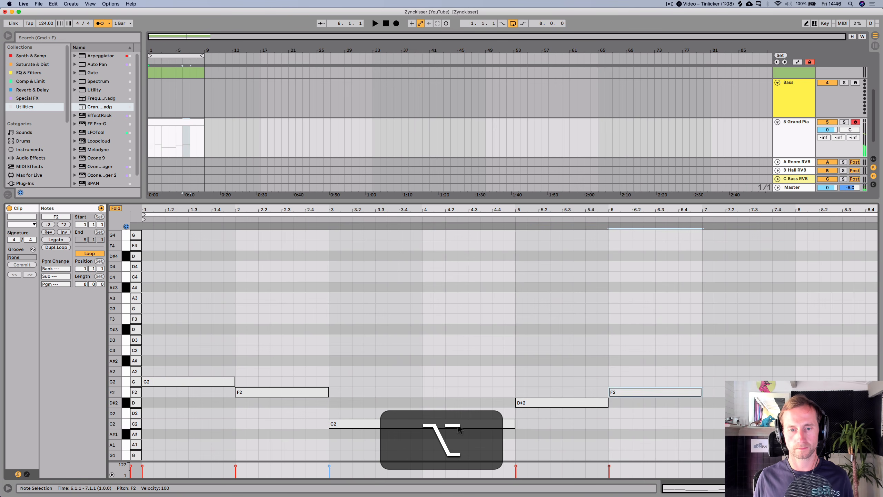
{"action": "left_click_drag", "start_coordinate": [511, 423], "coordinate": [879, 423]}
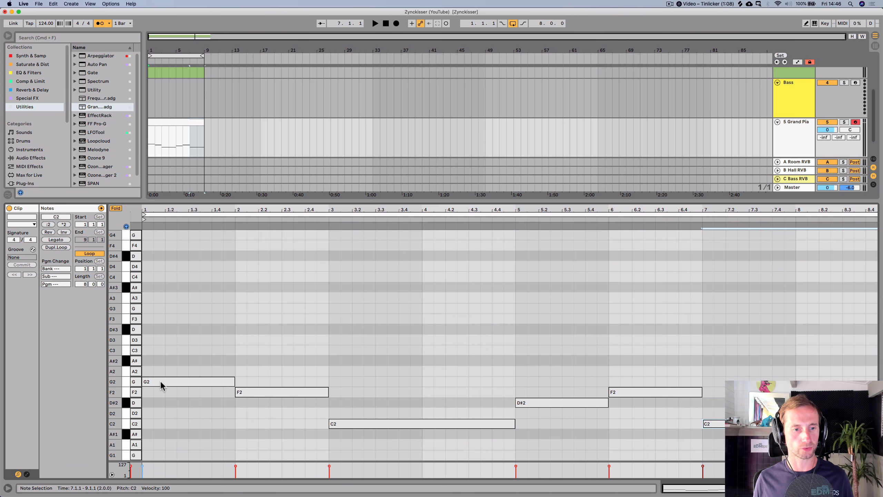
- Stack A#2 and D3 above the G2 in bar 1, and A2 and C3 above the F2 in bar 2
{"action": "key", "text": "alt"}
{"action": "left_click_drag", "start_coordinate": [160, 382], "coordinate": [155, 338]}
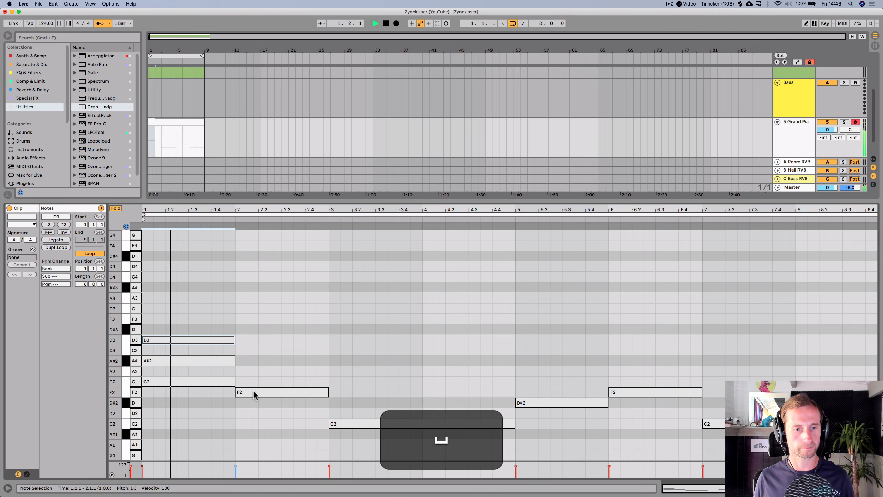
{"action": "left_click_drag", "start_coordinate": [253, 390], "coordinate": [256, 371]}
{"action": "left_click_drag", "start_coordinate": [261, 371], "coordinate": [255, 351]}
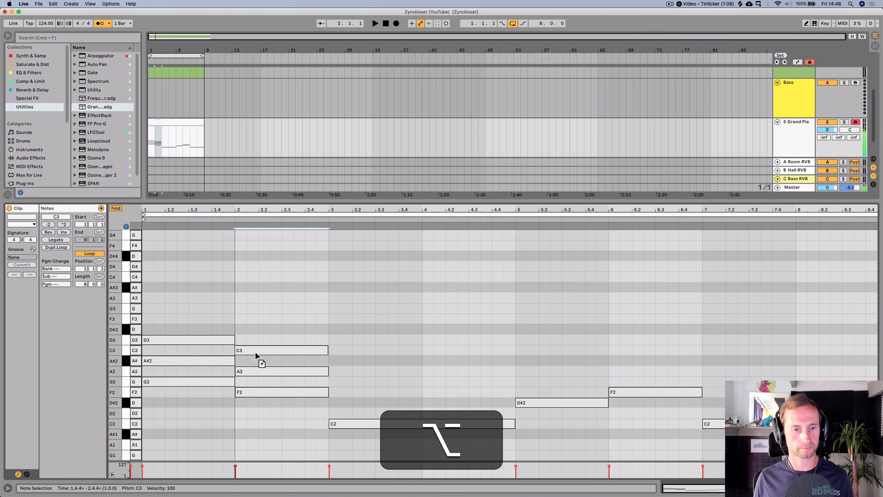
- Add G2 and D#2 notes above the C2 note spanning bars 3 to 4
{"action": "key", "text": "alt+Left"}
{"action": "key", "text": "Right"}
{"action": "left_click_drag", "start_coordinate": [369, 423], "coordinate": [369, 382]}
{"action": "key", "text": "alt+Left"}
{"action": "key", "text": "Right"}
{"action": "key", "text": "alt+Right"}
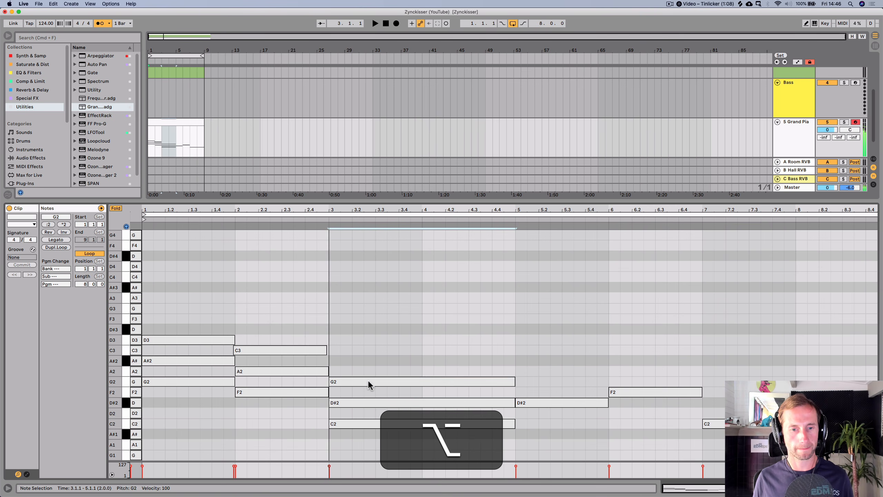
- Add G2 and A#2 notes above the D#2 note in bar 5
{"action": "key", "text": "Right"}
{"action": "key", "text": "Right"}
{"action": "key", "text": "Left"}
{"action": "left_click", "coordinate": [531, 403], "text": "alt"}
{"action": "left_click_drag", "start_coordinate": [532, 403], "coordinate": [533, 361]}
{"action": "key", "text": "alt+Left"}
{"action": "key", "text": "Right"}
- Add A2 and C3 notes above the F2 note in bar 6
{"action": "left_click_drag", "start_coordinate": [615, 392], "coordinate": [615, 341]}
{"action": "key", "text": "alt+Right"}
{"action": "key", "text": "alt+Right"}
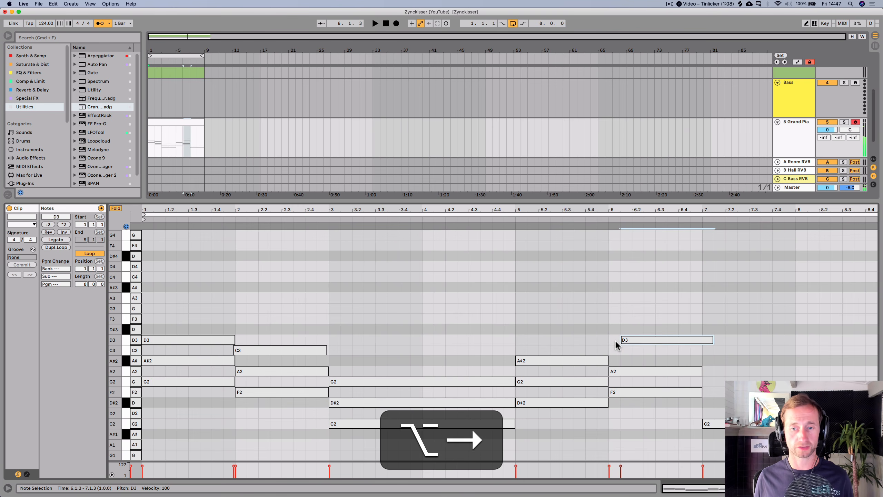
{"action": "key", "text": "Down"}
{"action": "key", "text": "Left"}
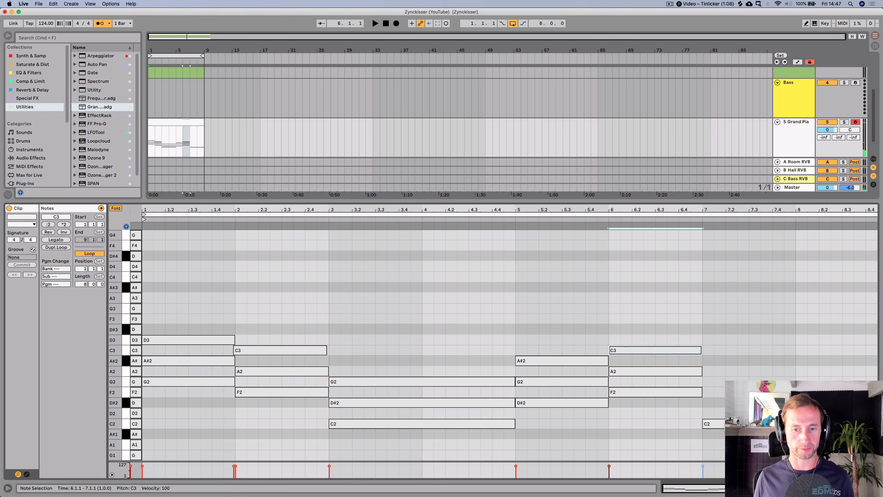
- Add D#2 and G2 notes above the C2 note in bar 7 and play the clip
{"action": "left_click_drag", "start_coordinate": [724, 424], "coordinate": [714, 382]}
{"action": "left_click", "coordinate": [410, 294]}
{"action": "key", "text": "space"}
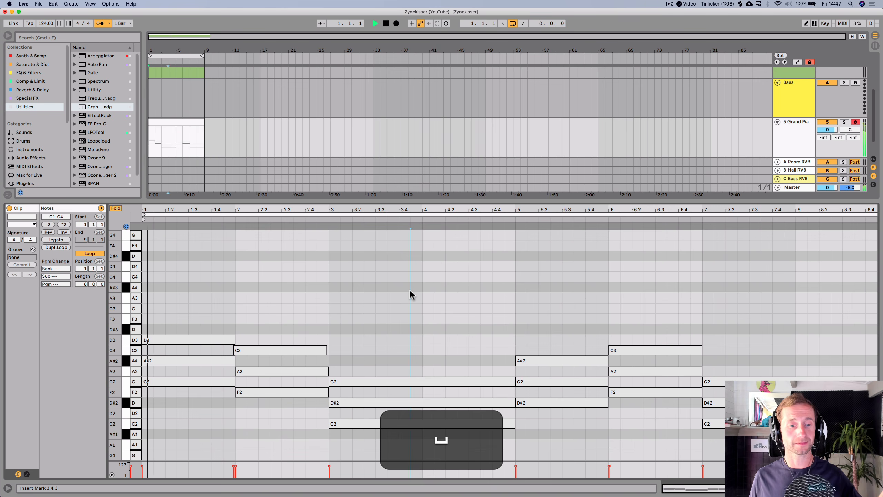
- Nudge the C3 note in bar 2 onto the bar line and play the clip
{"action": "left_click", "coordinate": [309, 349]}
{"action": "key", "text": "Right"}
{"action": "left_click", "coordinate": [403, 344]}
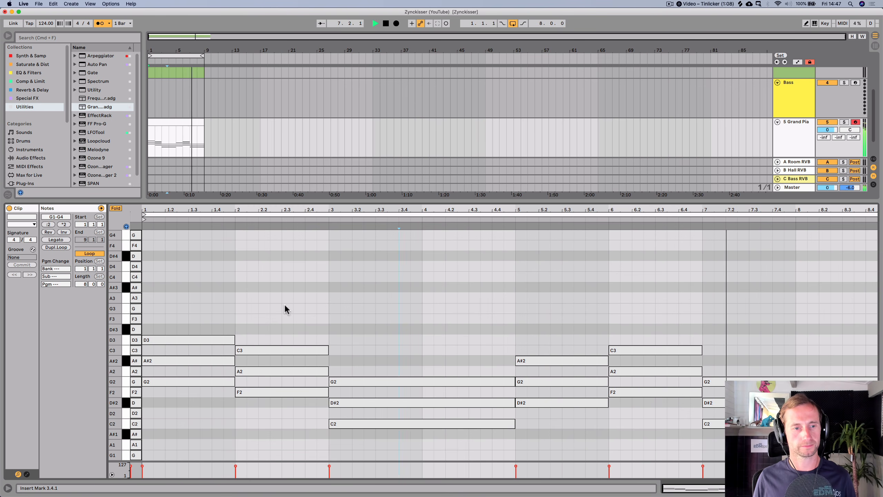
{"action": "key", "text": "space"}
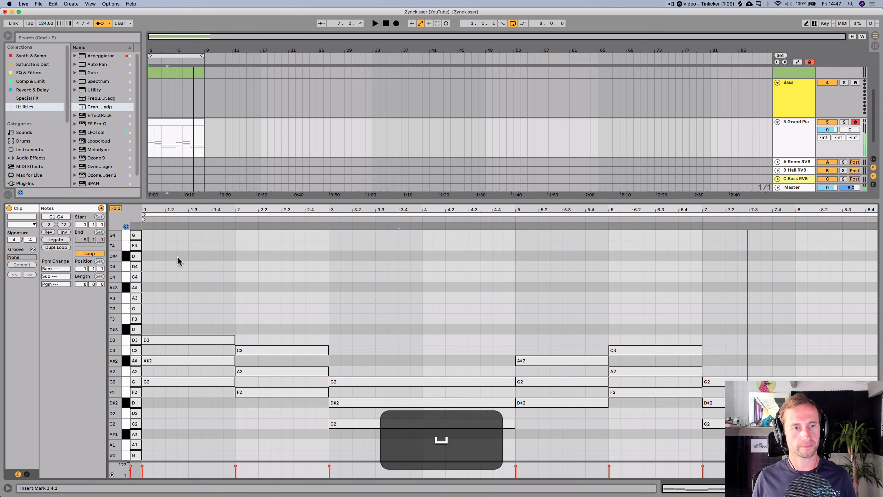
- Unfold the piano roll to show the full keyboard
{"action": "left_click", "coordinate": [115, 208]}
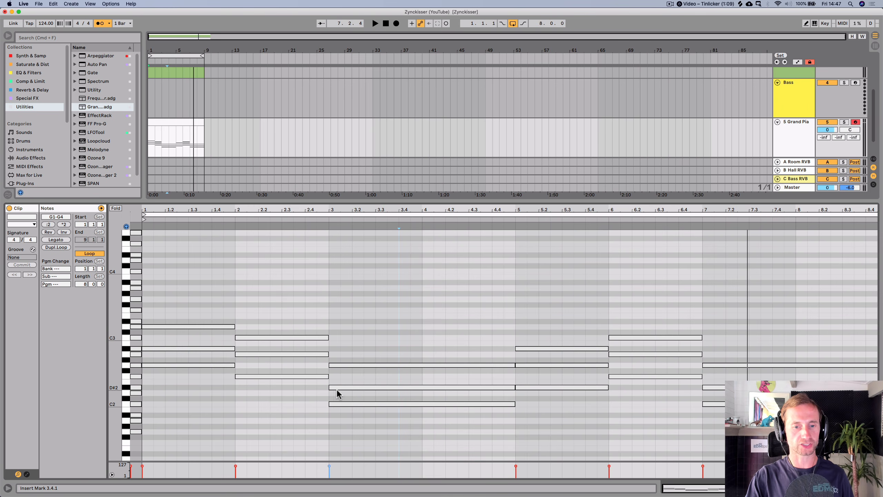
{"action": "left_click", "coordinate": [116, 209]}
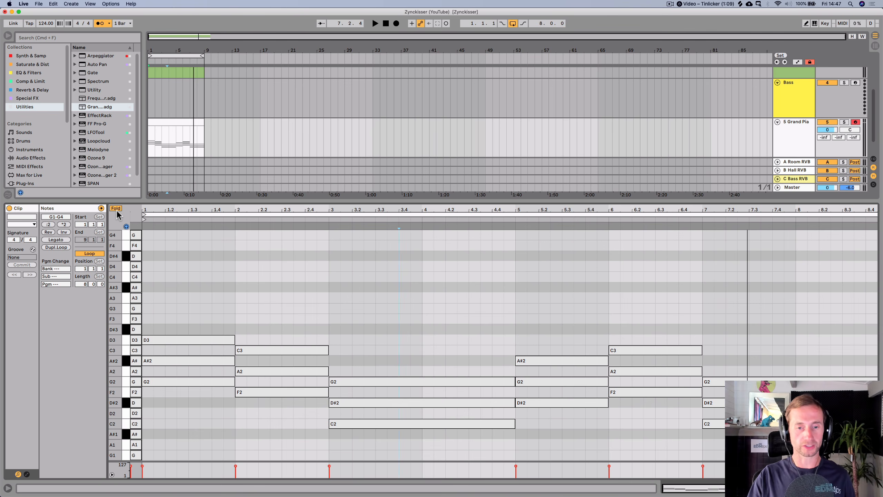
{"action": "left_click", "coordinate": [115, 209]}
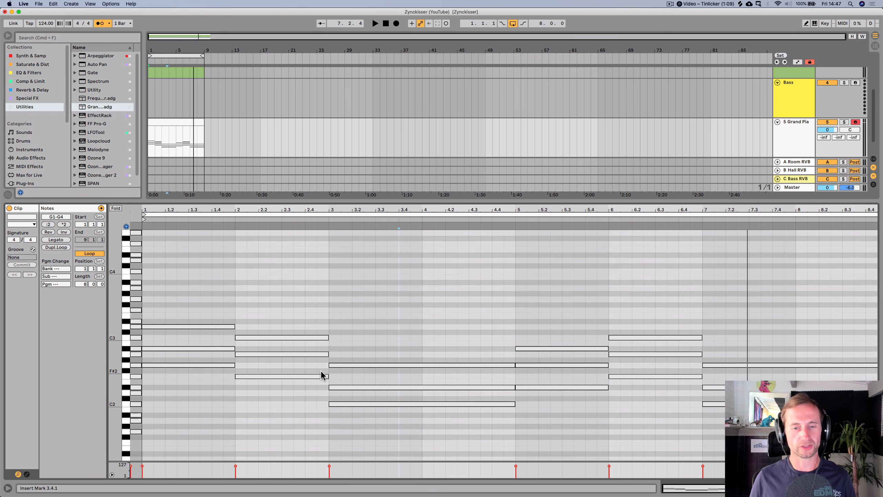
- Raise the D#2 note in bars 3 to 4 to E2 and play the clip
{"action": "left_click", "coordinate": [351, 389]}
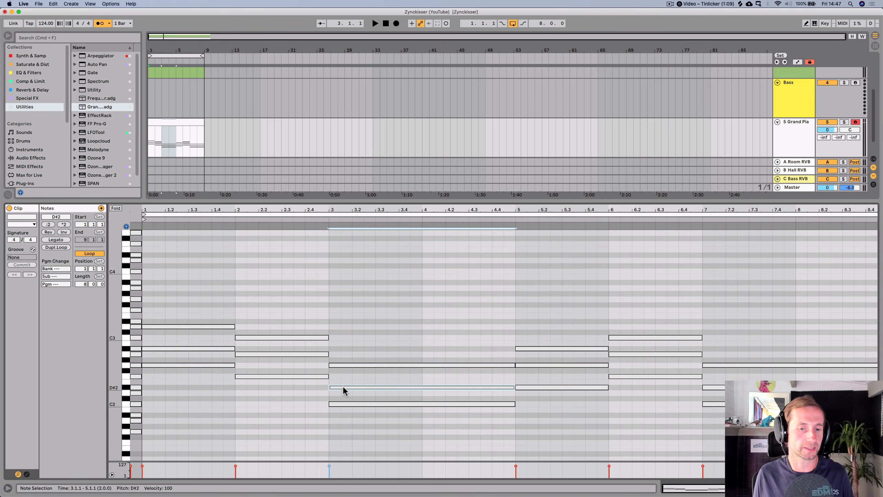
{"action": "key", "text": "Up"}
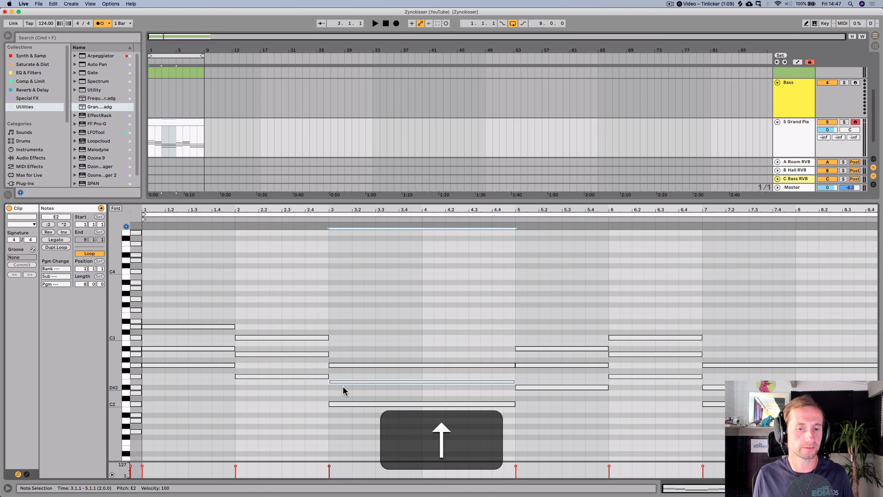
{"action": "left_click", "coordinate": [311, 222]}
{"action": "key", "text": "space"}
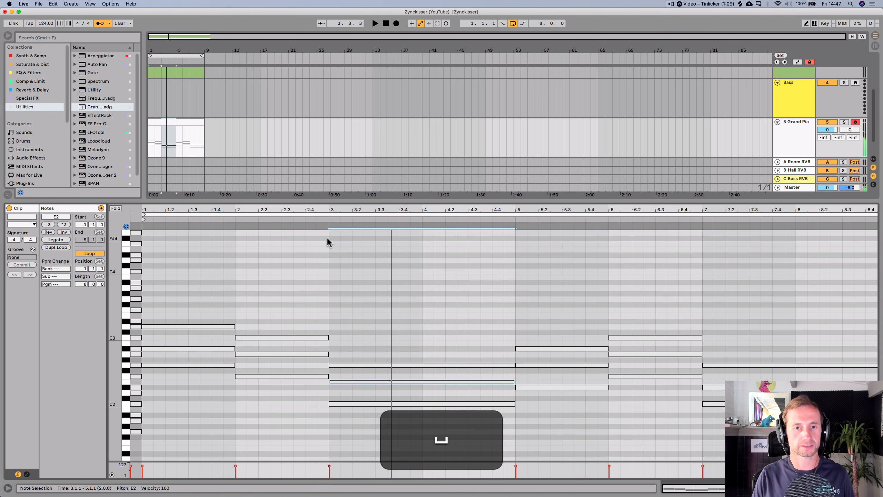
- Undo the pitch change, then redo it
{"action": "key", "text": "super+z"}
{"action": "left_click", "coordinate": [327, 219]}
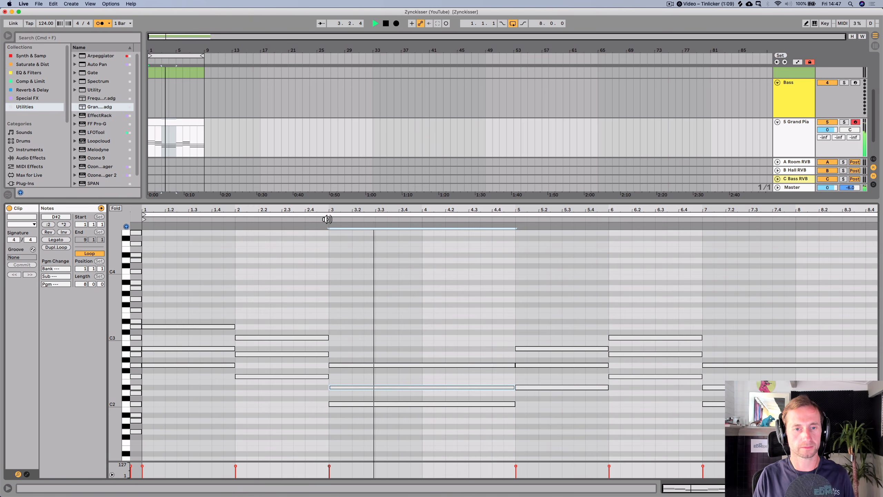
{"action": "key", "text": "shift+super+z"}
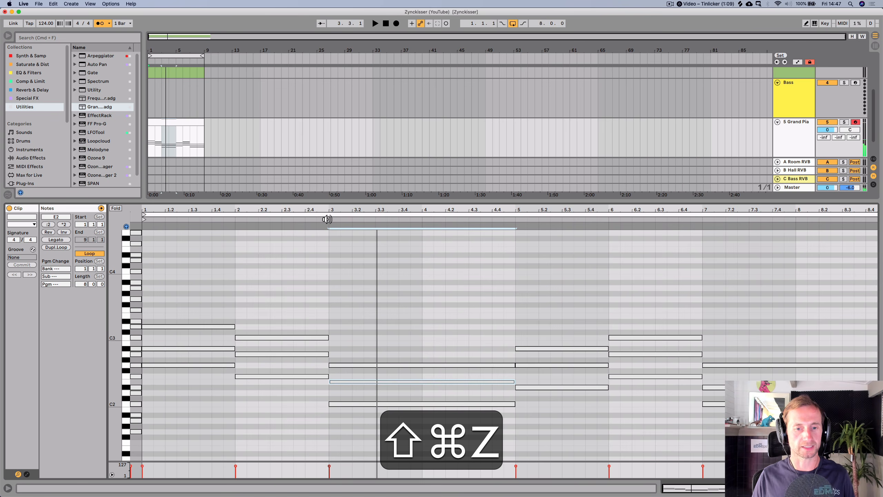
- Raise the D#2 note in bar 7 to E2
{"action": "left_click", "coordinate": [407, 281]}
{"action": "key", "text": "space"}
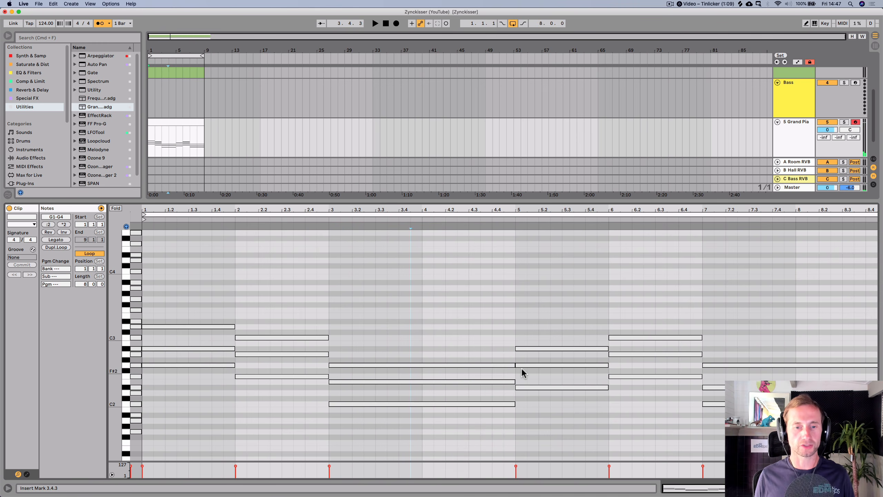
{"action": "left_click", "coordinate": [435, 381]}
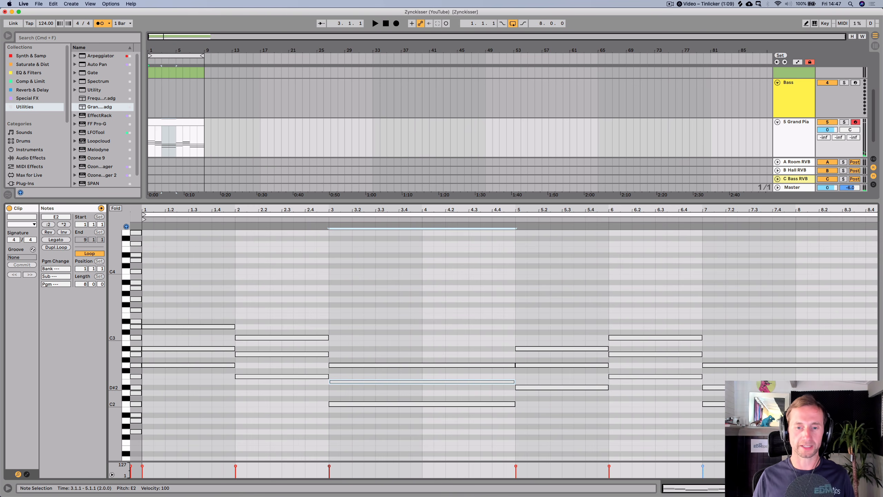
{"action": "left_click", "coordinate": [721, 387]}
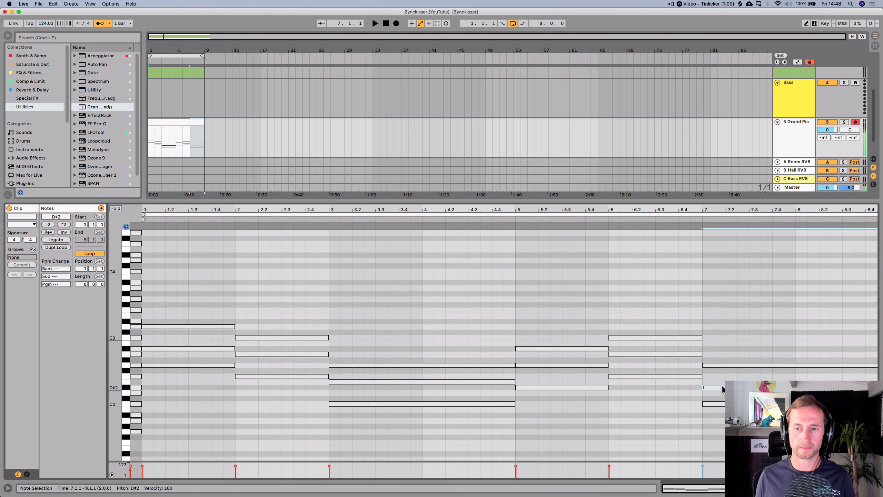
{"action": "key", "text": "Up"}
- Move the C2 note in bars 3 to 4 up an octave to C3
{"action": "left_click", "coordinate": [189, 236]}
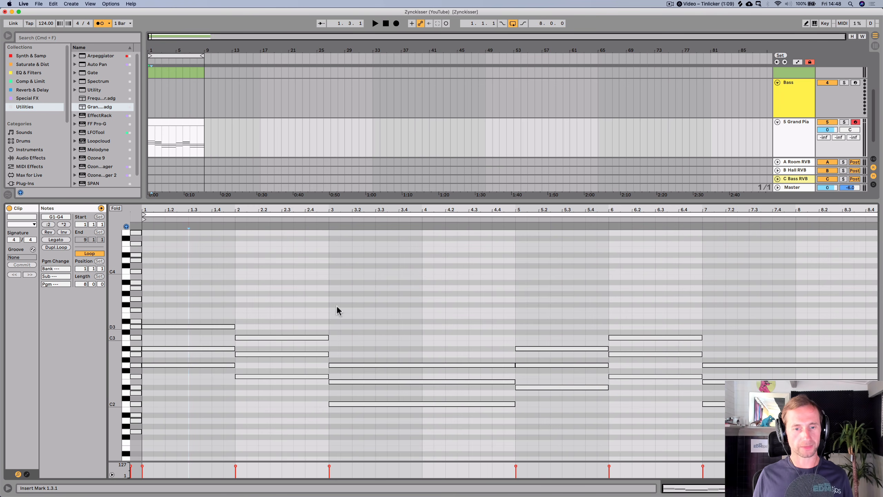
{"action": "left_click_drag", "start_coordinate": [385, 209], "coordinate": [382, 197]}
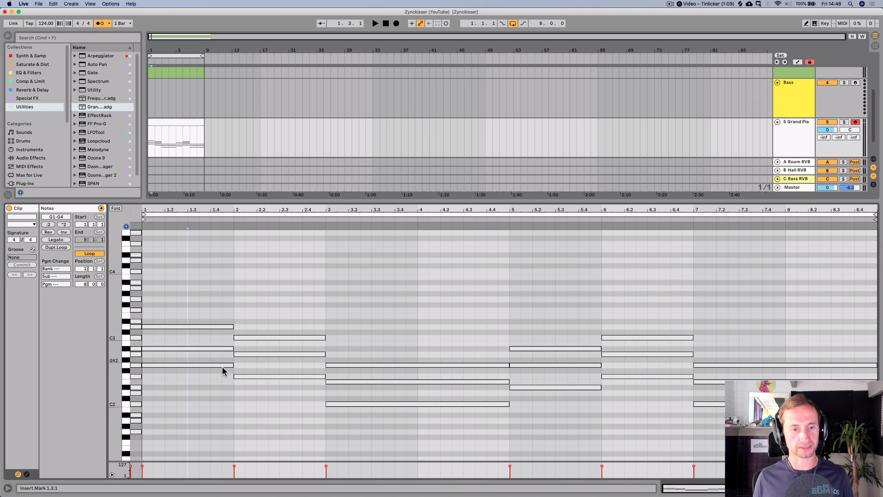
{"action": "left_click", "coordinate": [252, 375]}
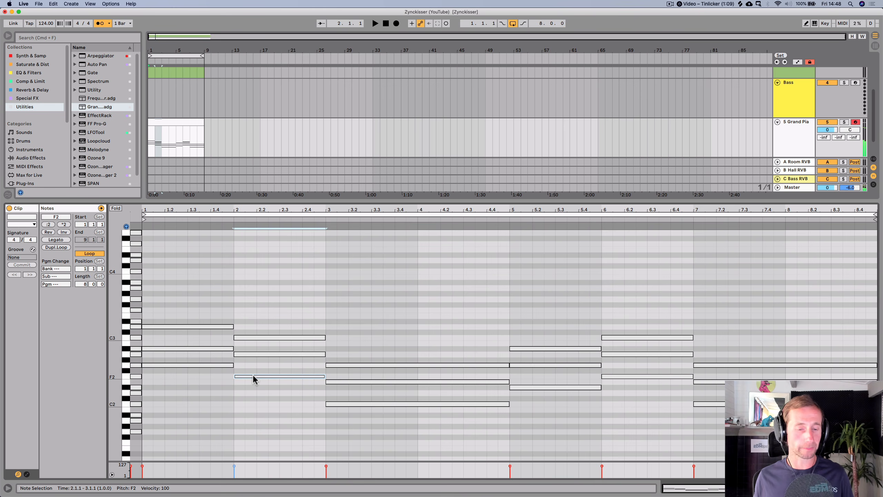
{"action": "left_click", "coordinate": [348, 405]}
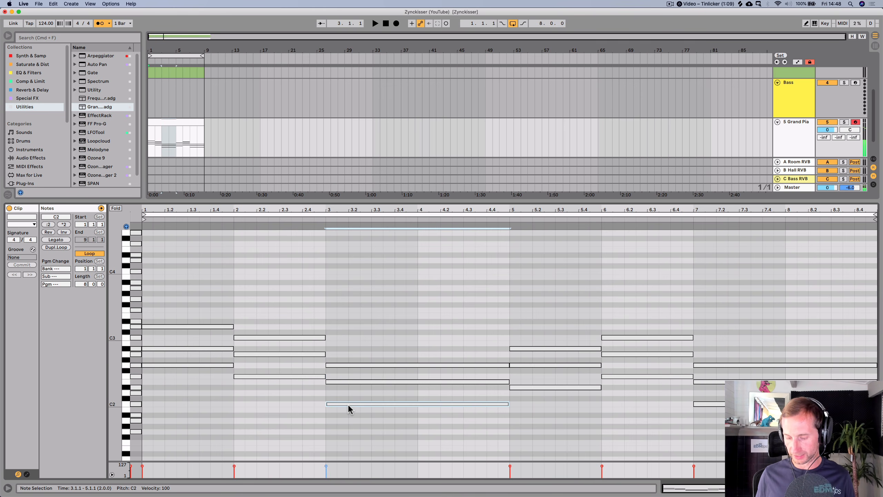
{"action": "key", "text": "shift"}
{"action": "key", "text": "shift+Up"}
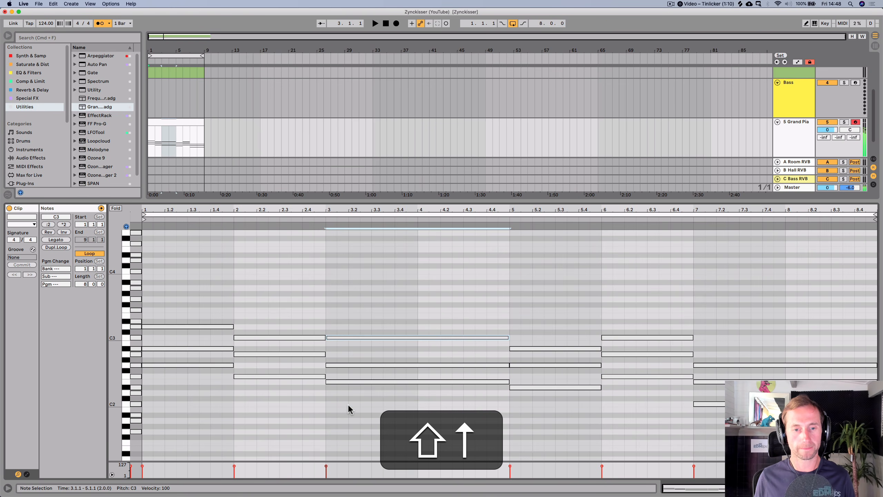
- Fold the piano roll so only the pitches used in the clip are shown
{"action": "left_click", "coordinate": [336, 381]}
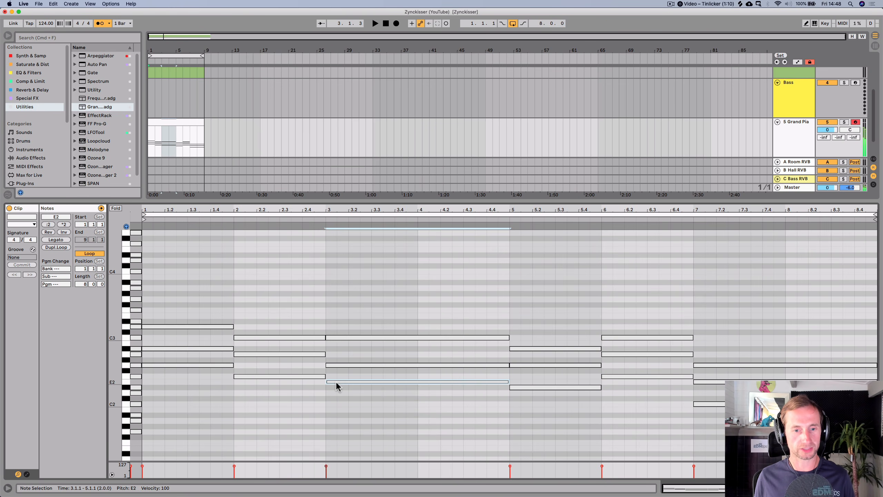
{"action": "left_click", "coordinate": [116, 208]}
{"action": "left_click", "coordinate": [245, 302]}
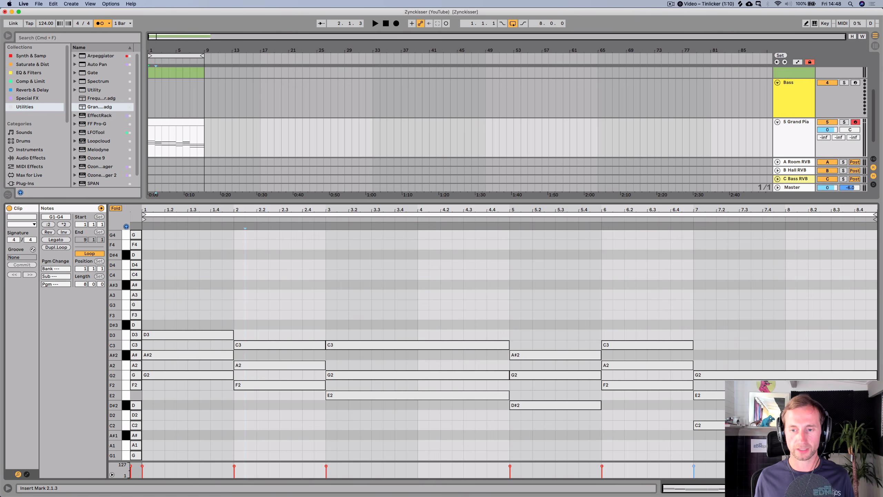
- Move the C2 note in bar 7 up an octave to C3 and play the clip
{"action": "left_click", "coordinate": [711, 425]}
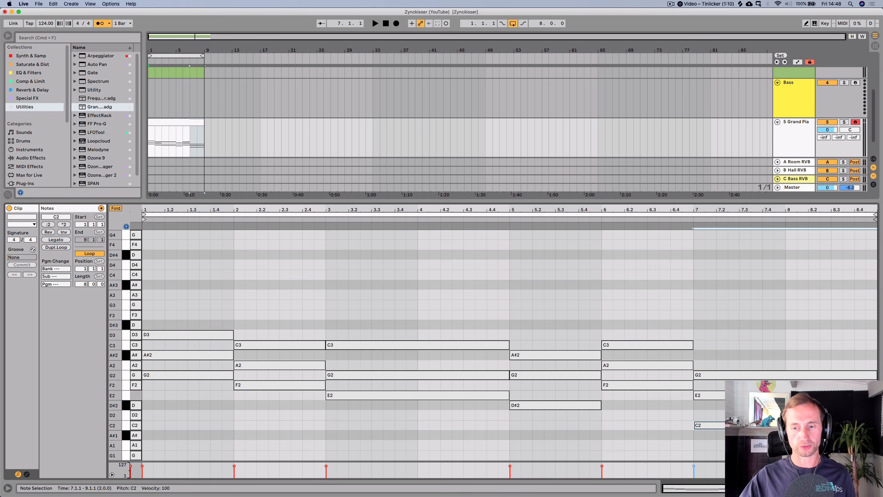
{"action": "key", "text": "shift+Up"}
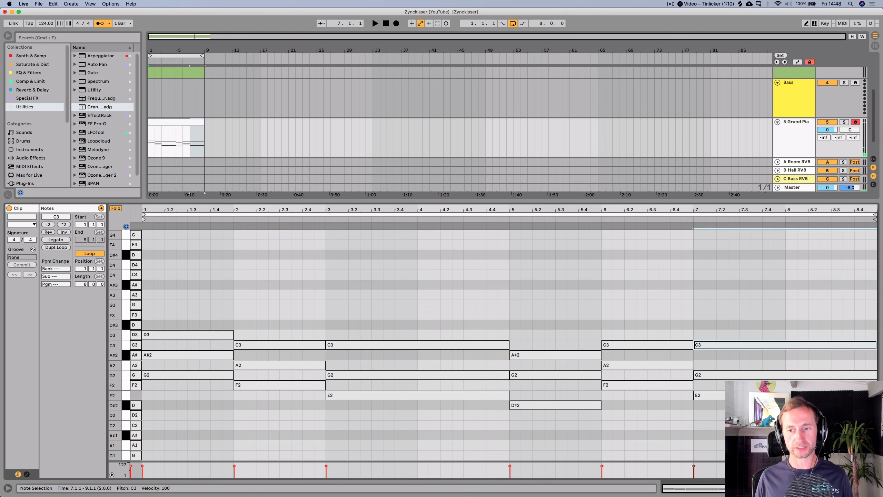
{"action": "key", "text": "space"}
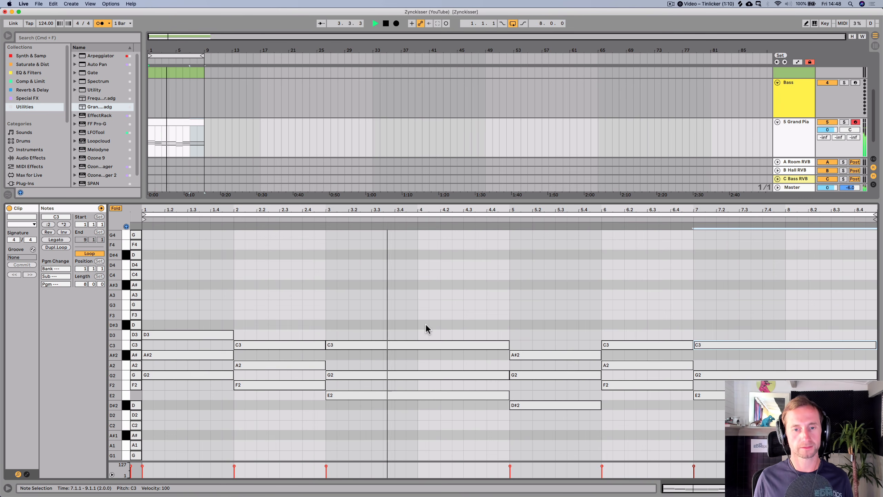
- Shorten the C3 note in bars 3 to 4 to one bar and add an A#2 note in bar 4
{"action": "key", "text": "space"}
{"action": "left_click", "coordinate": [476, 345]}
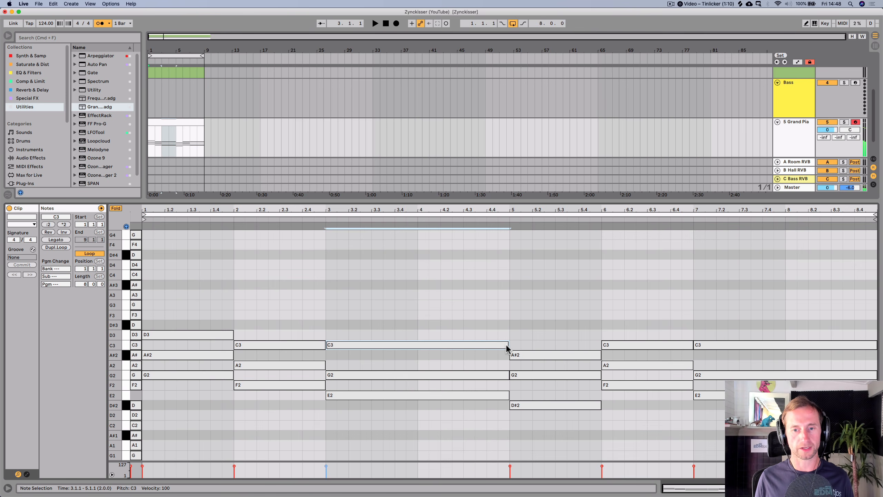
{"action": "left_click_drag", "start_coordinate": [508, 346], "coordinate": [482, 356]}
{"action": "left_click", "coordinate": [304, 220]}
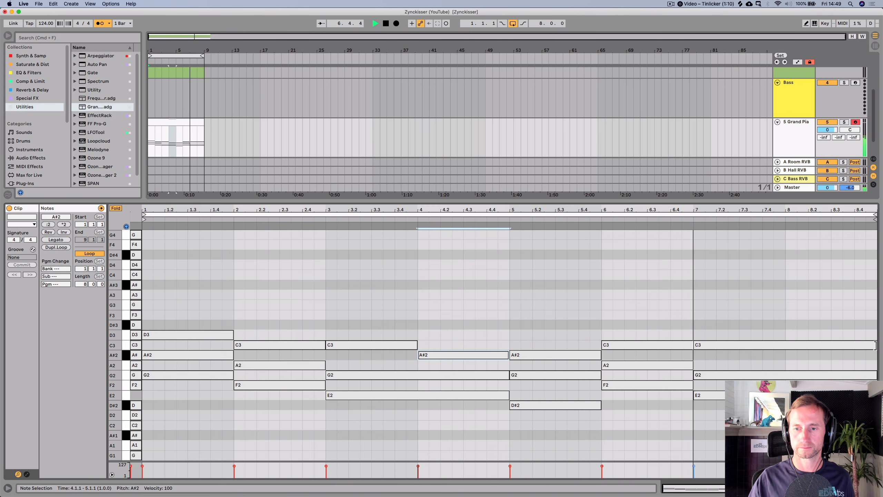
- Shorten the C3 note in bars 7 to 8 to one bar, add an A#2 note in bar 8, and play
{"action": "left_click", "coordinate": [875, 345]}
{"action": "left_click_drag", "start_coordinate": [875, 345], "coordinate": [843, 353]}
{"action": "key", "text": "space"}
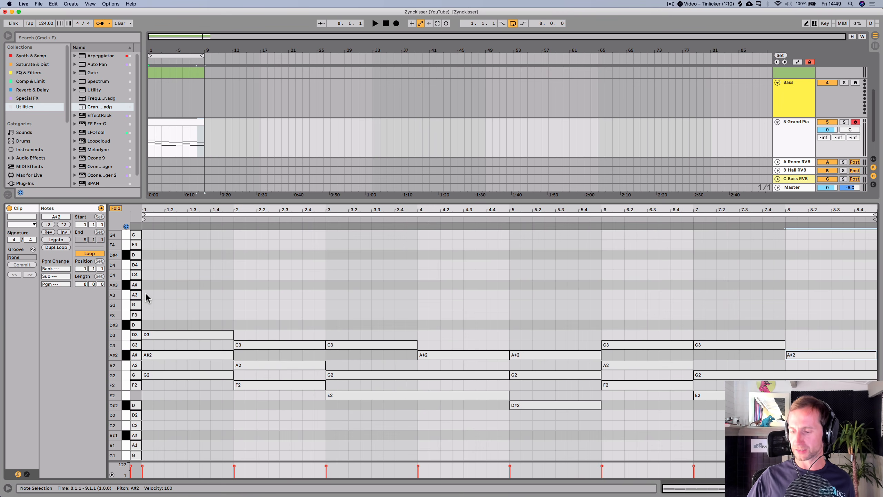
- Set the Grand Piano track's volume to -6 dB
{"action": "key", "text": "shift+Tab"}
{"action": "key", "text": "shift+k"}
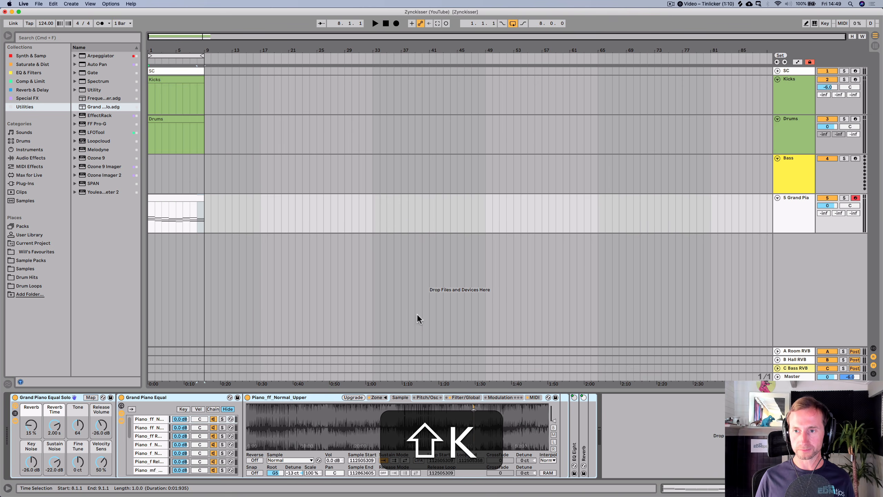
{"action": "key", "text": "k"}
{"action": "left_click", "coordinate": [831, 203]}
{"action": "type", "text": "-6"}
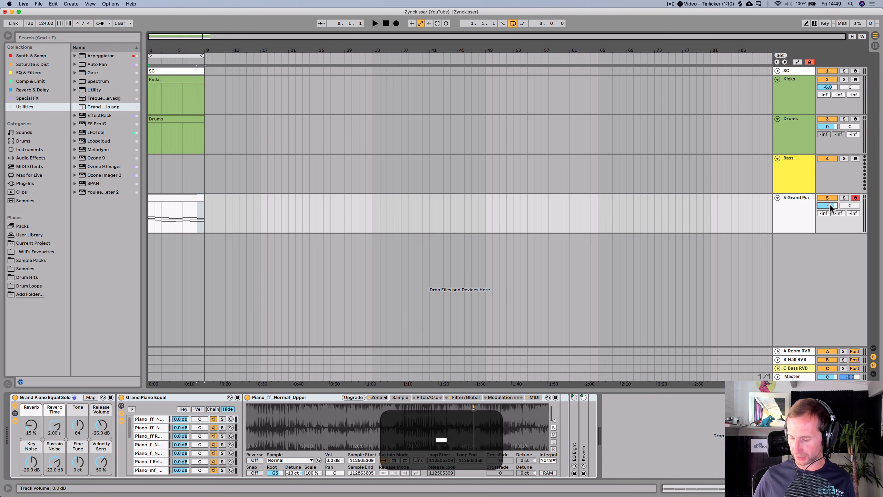
{"action": "key", "text": "Return"}
- Rename the Grand Piano track as Piano
{"action": "right_click", "coordinate": [790, 212]}
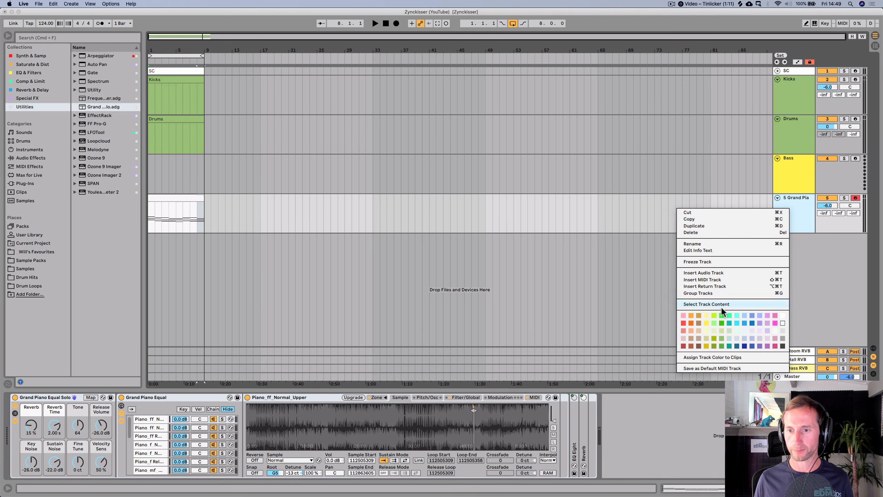
{"action": "key", "text": "cmd+r"}
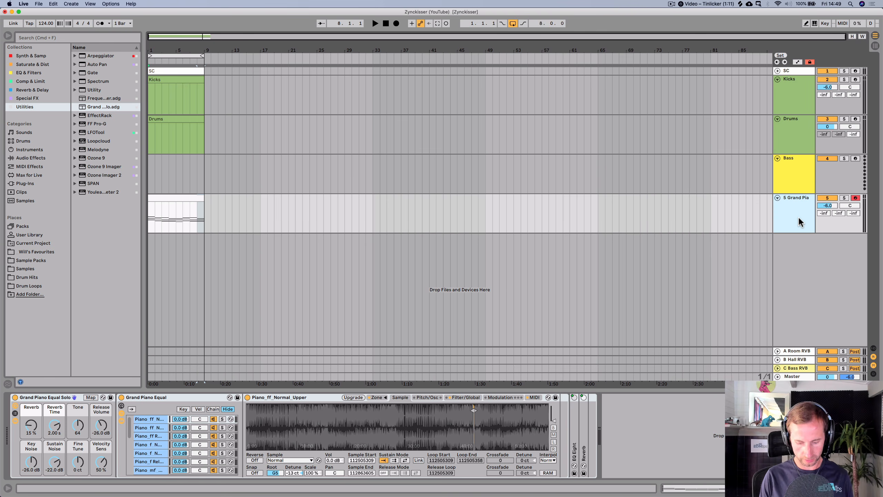
{"action": "type", "text": "Pioan"}
{"action": "key", "text": "BackSpace"}
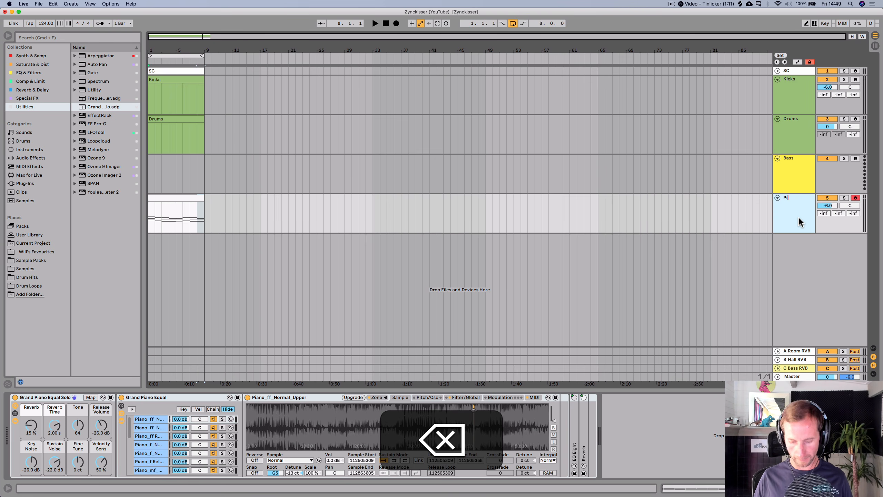
{"action": "type", "text": "ano"}
{"action": "key", "text": "Return"}
- Assign the Piano track's colour to its clips and rename the clip as Piano
{"action": "right_click", "coordinate": [798, 218]}
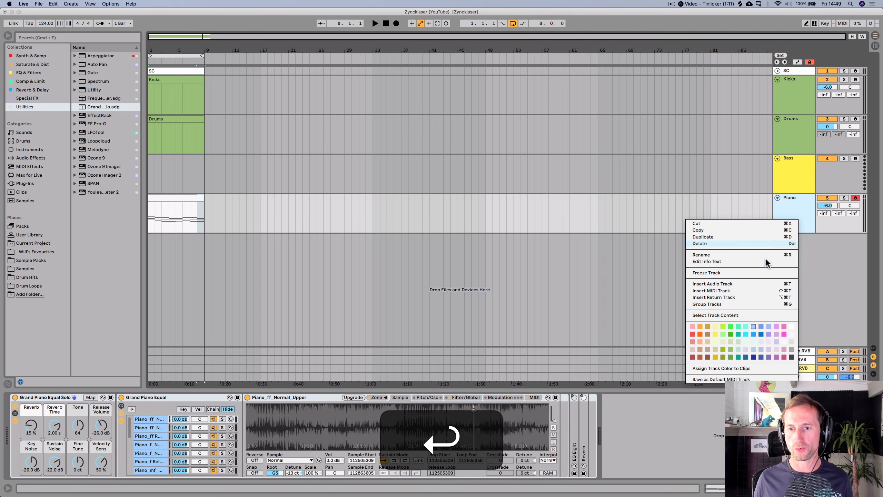
{"action": "left_click", "coordinate": [715, 368]}
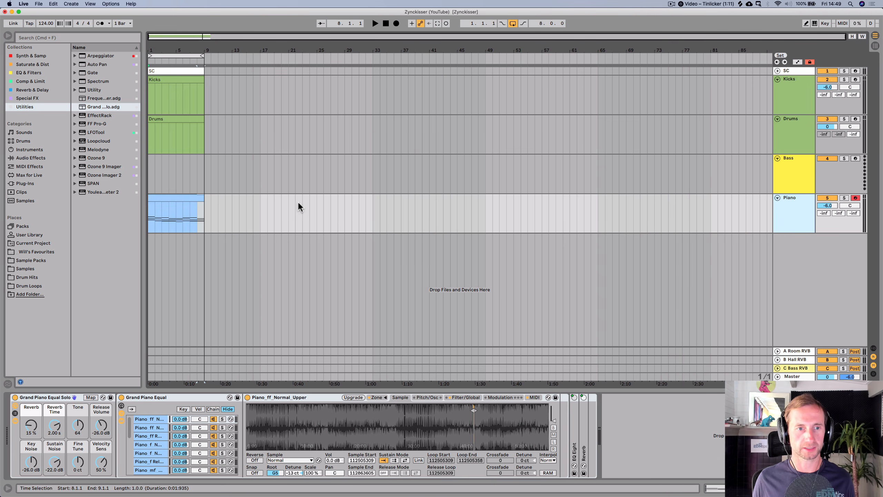
{"action": "left_click", "coordinate": [163, 198]}
{"action": "key", "text": "cmd+r"}
{"action": "type", "text": "Piano"}
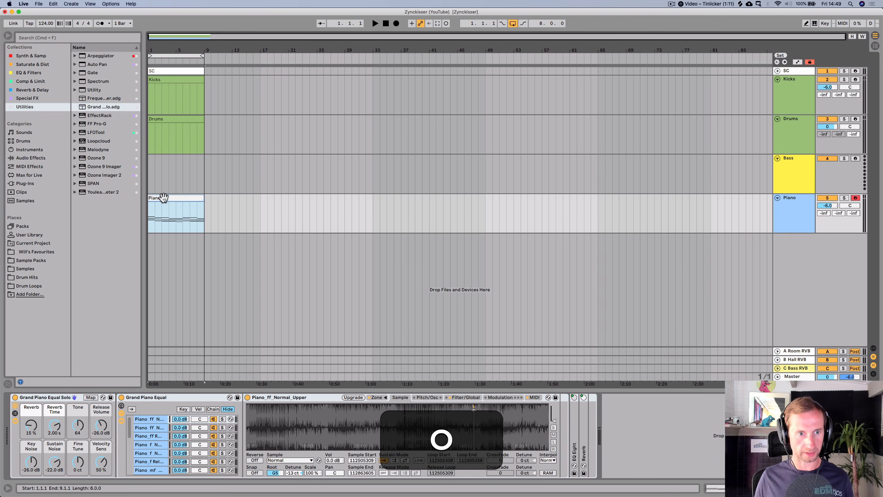
{"action": "key", "text": "Return"}
- Load Kick_20.wav from the current project's imported samples into the Kicks track's Main Kick pad
{"action": "left_click", "coordinate": [787, 94]}
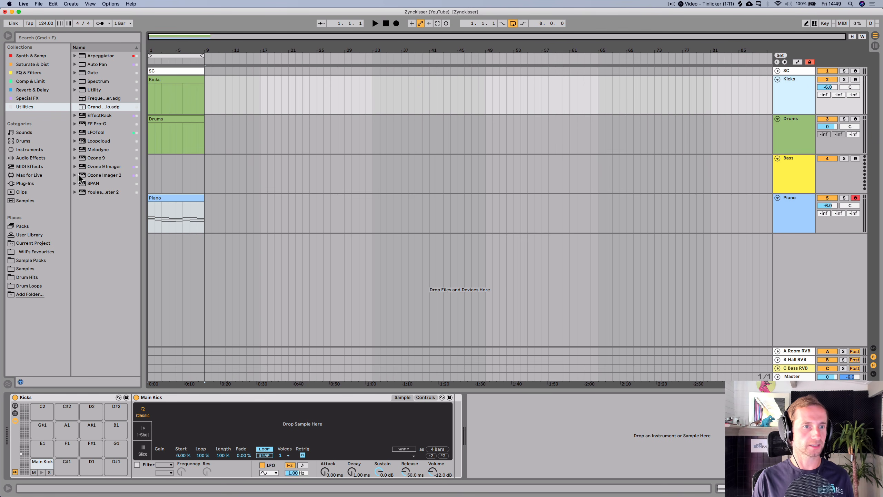
{"action": "left_click", "coordinate": [23, 243]}
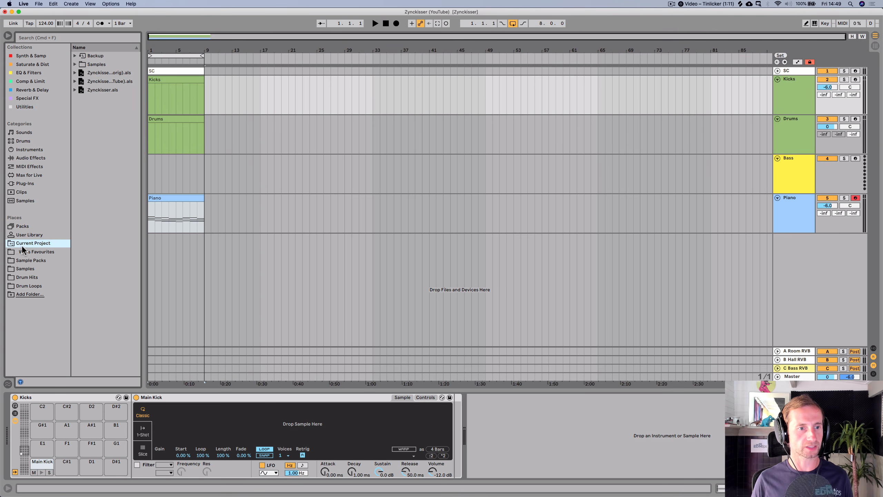
{"action": "left_click", "coordinate": [94, 65]}
{"action": "key", "text": "Right"}
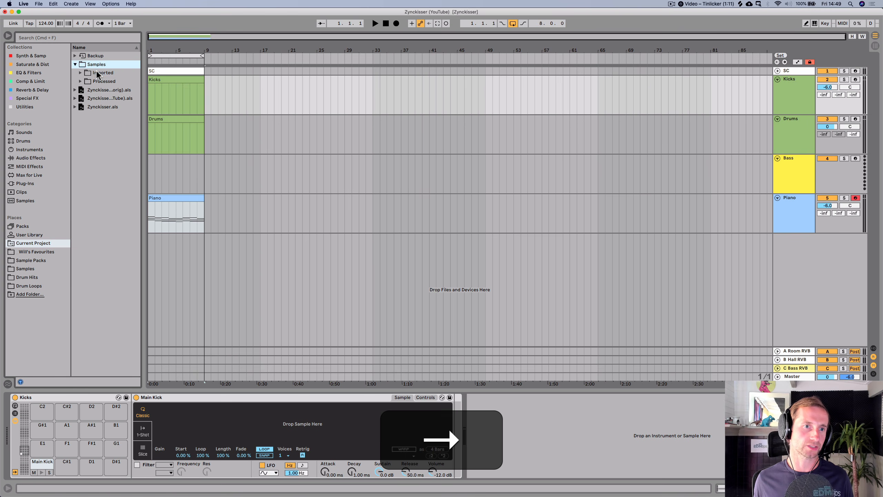
{"action": "left_click", "coordinate": [96, 70]}
{"action": "key", "text": "Right"}
{"action": "key", "text": "Down"}
{"action": "key", "text": "Down"}
{"action": "key", "text": "Down"}
{"action": "key", "text": "Down"}
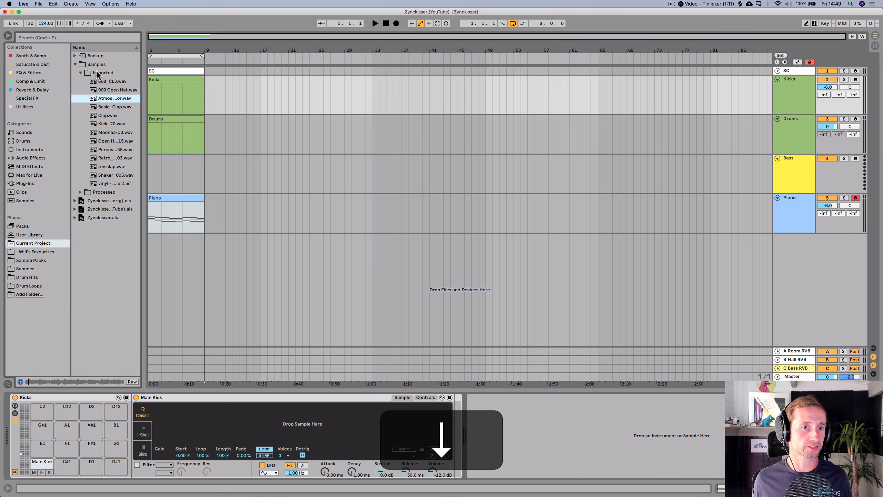
{"action": "left_click", "coordinate": [104, 122]}
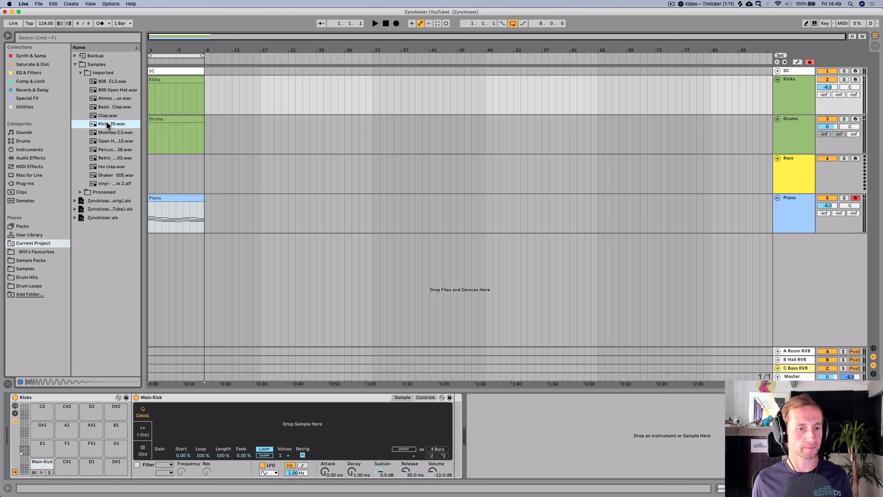
{"action": "left_click_drag", "start_coordinate": [106, 123], "coordinate": [252, 429]}
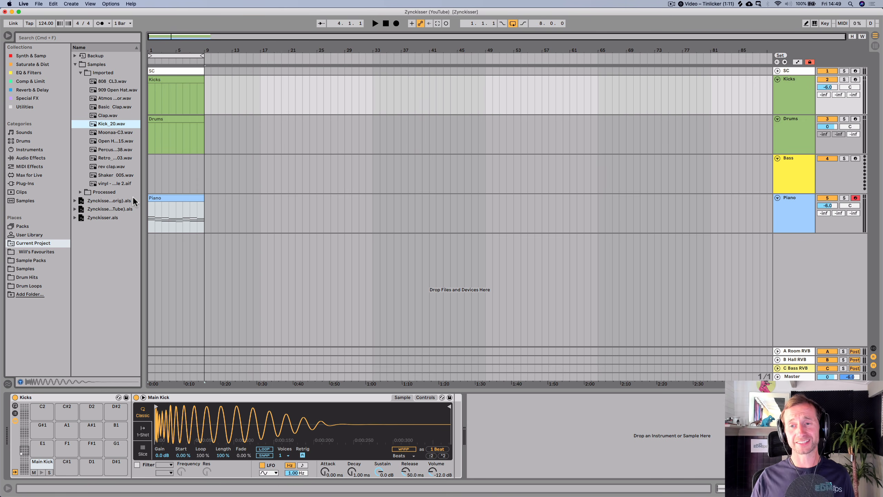
- Create a Kicks clip with a Main Kick note on every beat across all eight bars
{"action": "double_click", "coordinate": [164, 80]}
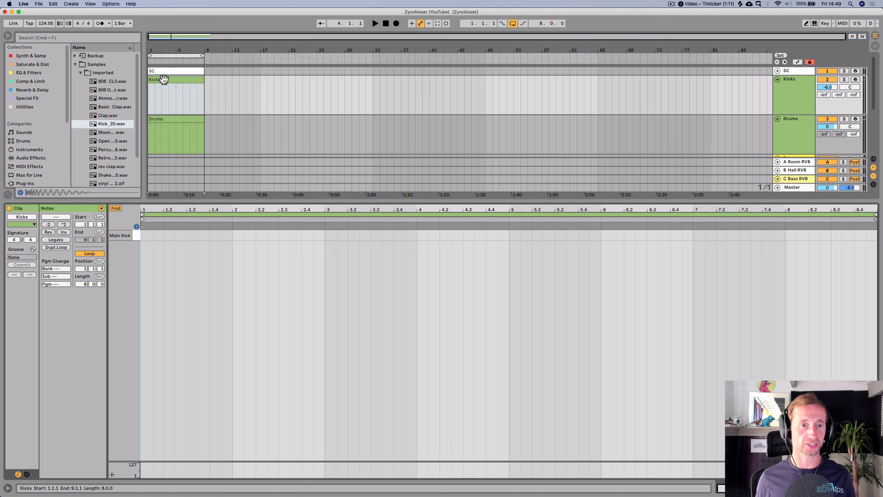
{"action": "double_click", "coordinate": [143, 236]}
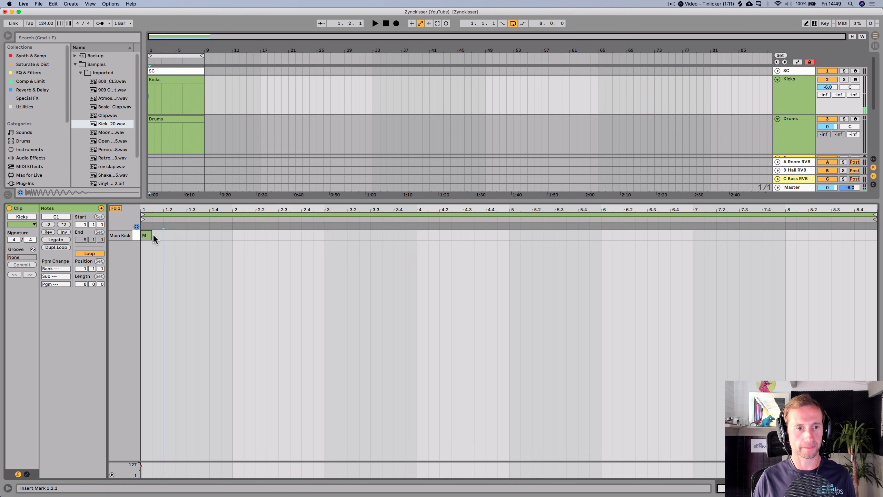
{"action": "key", "text": "cmd+d"}
{"action": "key", "text": "super+d"}
{"action": "key", "text": "super+d"}
{"action": "key", "text": "super+d"}
{"action": "key", "text": "super+d"}
{"action": "key", "text": "super+d"}
{"action": "key", "text": "super+d"}
{"action": "key", "text": "super+d"}
{"action": "key", "text": "super+d"}
{"action": "key", "text": "super+d"}
{"action": "key", "text": "super+d"}
{"action": "key", "text": "super+d"}
{"action": "key", "text": "super+d"}
{"action": "key", "text": "super+d"}
{"action": "key", "text": "super+d"}
{"action": "key", "text": "super+d"}
{"action": "key", "text": "super+d"}
{"action": "key", "text": "super+d"}
{"action": "key", "text": "super+d"}
{"action": "key", "text": "super+d"}
{"action": "key", "text": "super+d"}
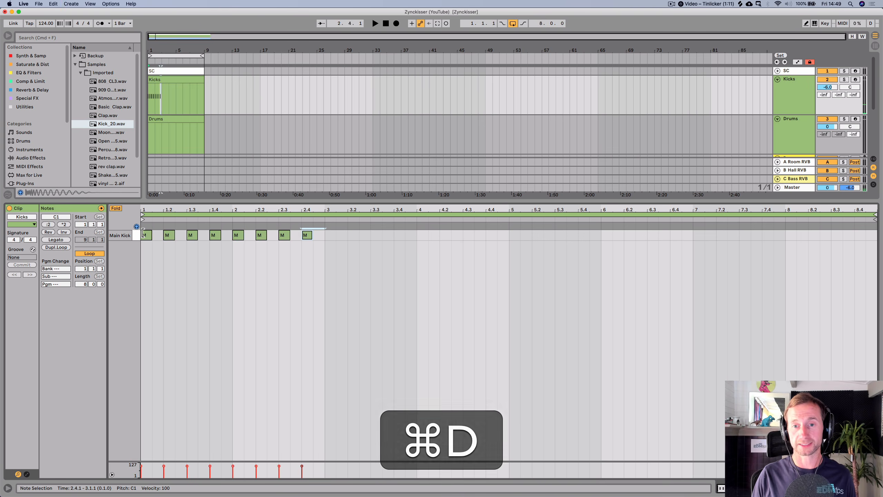
{"action": "key", "text": "super+d"}
{"action": "key", "text": "super+d"}
{"action": "key", "text": "super+d"}
{"action": "key", "text": "super+d"}
{"action": "key", "text": "super+d"}
{"action": "key", "text": "super+d"}
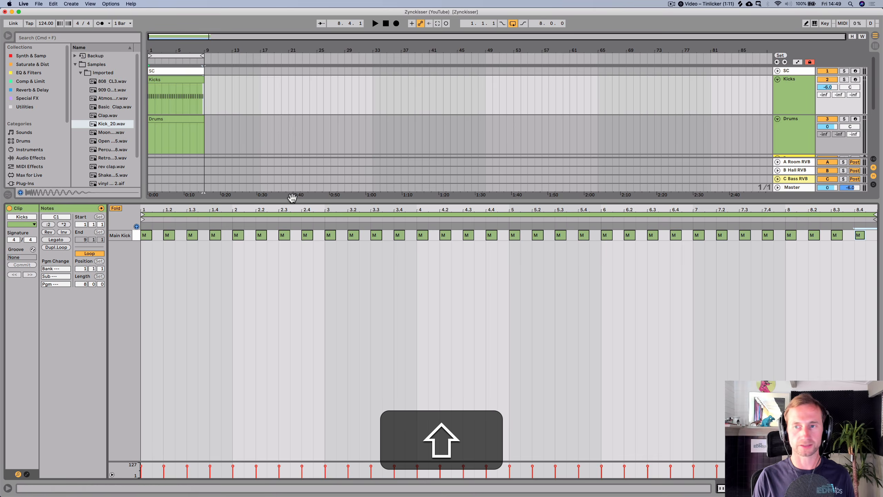
- Lower the Piano track's volume to about -14.3 dB and play the arrangement
{"action": "key", "text": "shift+Tab"}
{"action": "mouse_move", "coordinate": [827, 205]}
{"action": "left_mouse_down"}
{"action": "mouse_move", "coordinate": [827, 226]}
{"action": "mouse_move", "coordinate": [828, 199]}
{"action": "left_mouse_up"}
{"action": "key", "text": "space"}
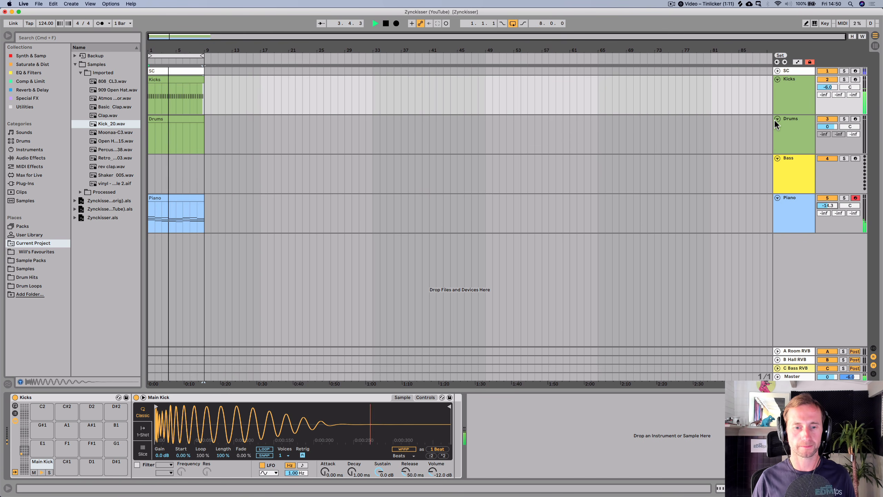
- Transpose the Main Kick sample to -2 st, stop playback, and save the set
{"action": "left_click", "coordinate": [425, 397]}
{"action": "left_click_drag", "start_coordinate": [409, 450], "coordinate": [409, 454]}
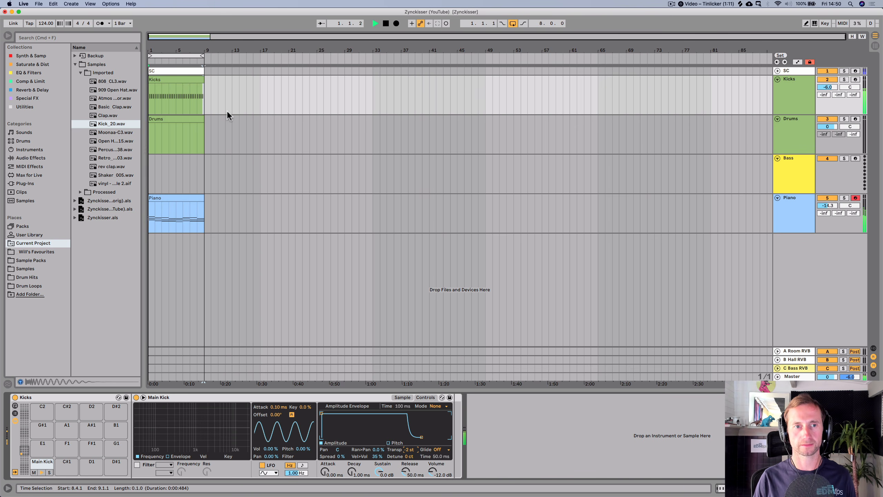
{"action": "key", "text": "space"}
{"action": "key", "text": "super+s"}
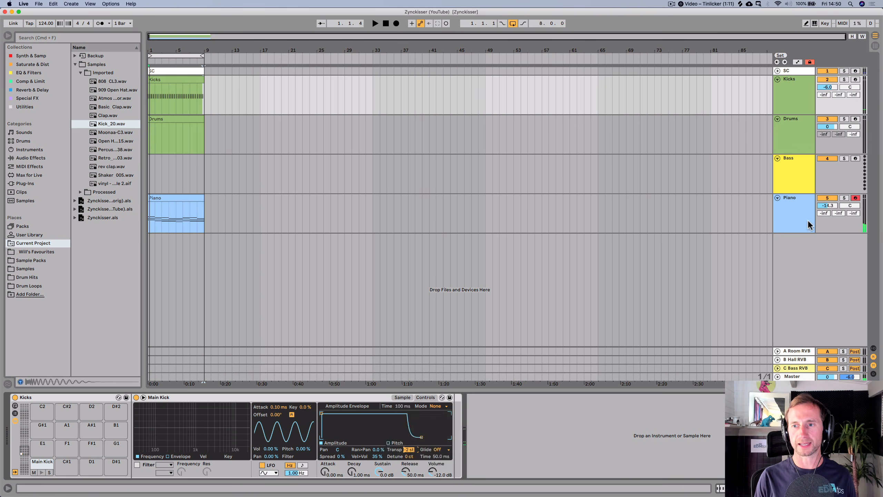
- Switch to the Session view and inspect the devices on the A Room, B Hall and C Bass return tracks
{"action": "left_click", "coordinate": [799, 215]}
{"action": "key", "text": "Tab"}
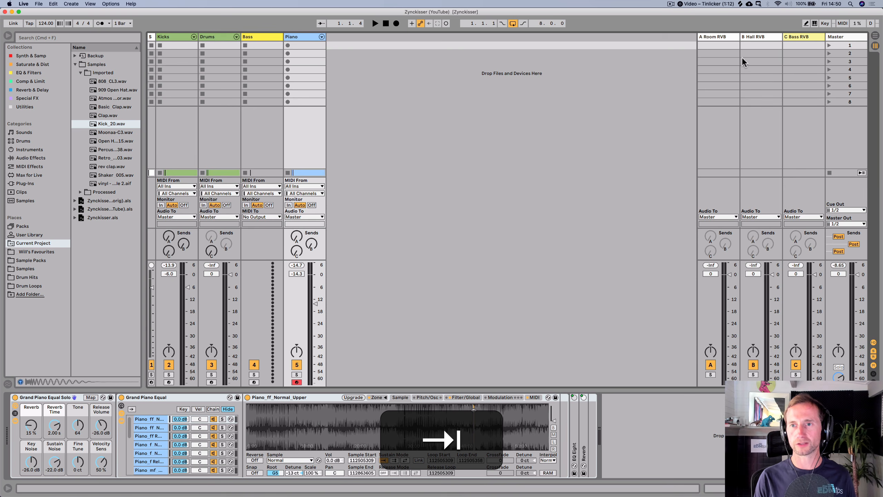
{"action": "left_click", "coordinate": [723, 38]}
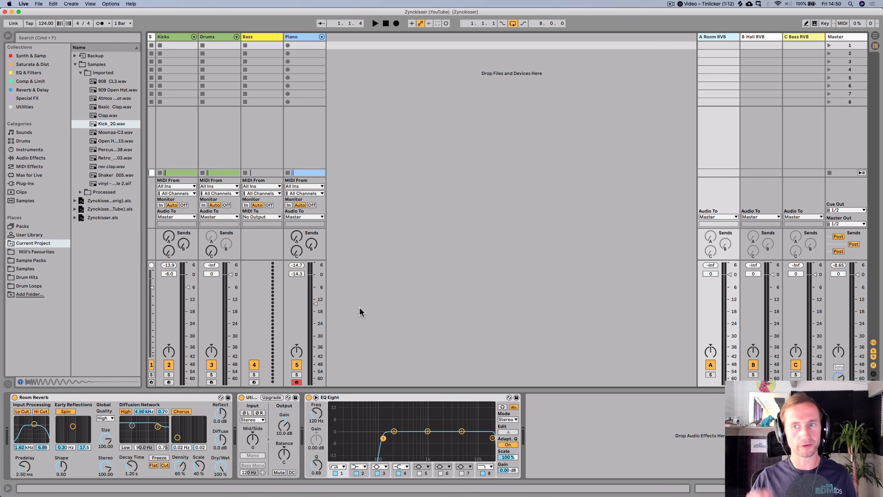
{"action": "left_click", "coordinate": [250, 399]}
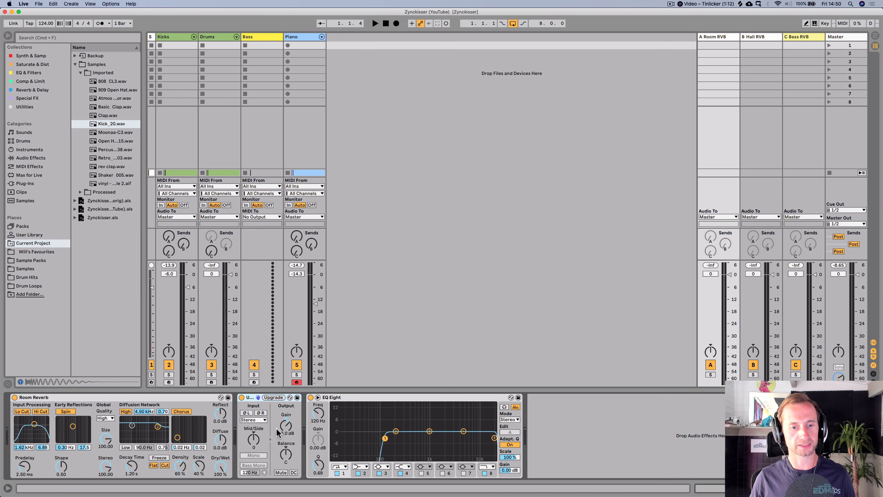
{"action": "left_click", "coordinate": [390, 397]}
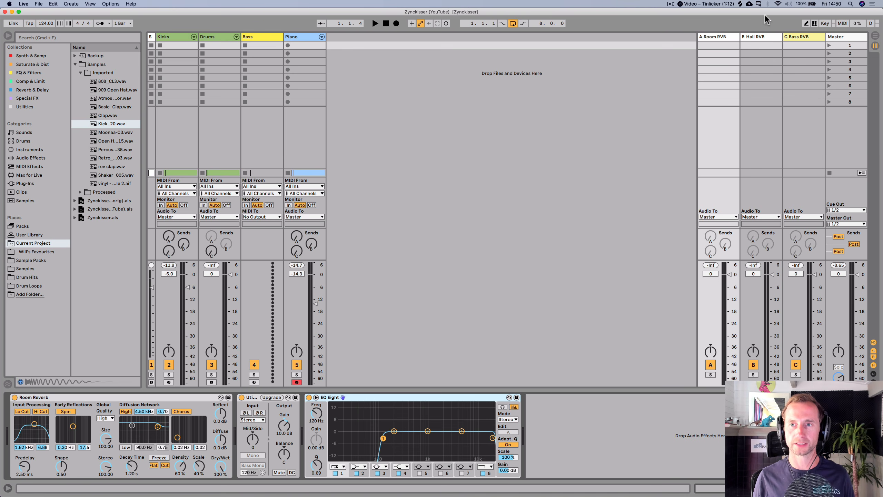
{"action": "left_click", "coordinate": [774, 38]}
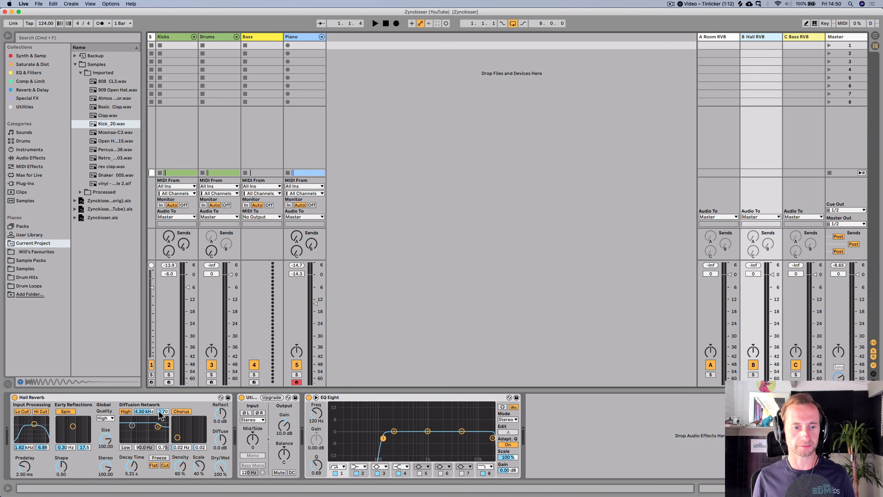
{"action": "left_click", "coordinate": [792, 36]}
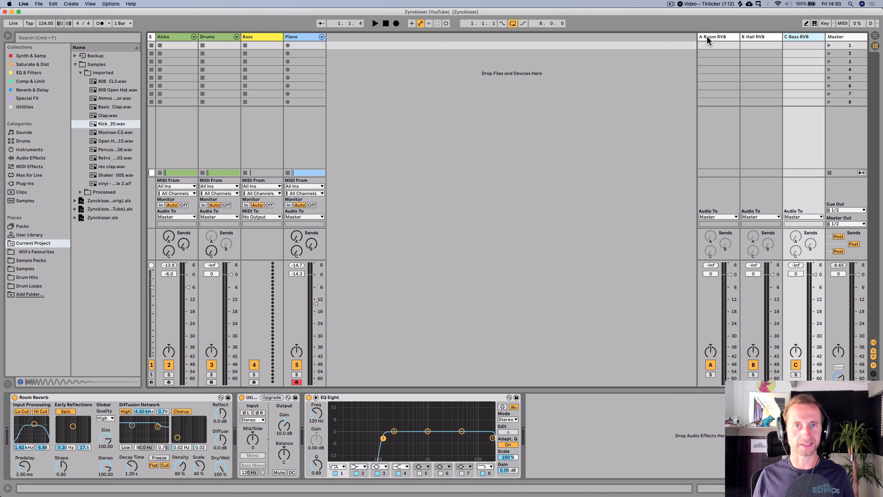
- Set the Piano track's send to the B Hall reverb to -5.3 dB in the Arrangement view, save the set and stop playback
{"action": "left_click", "coordinate": [749, 37]}
{"action": "key", "text": "Tab"}
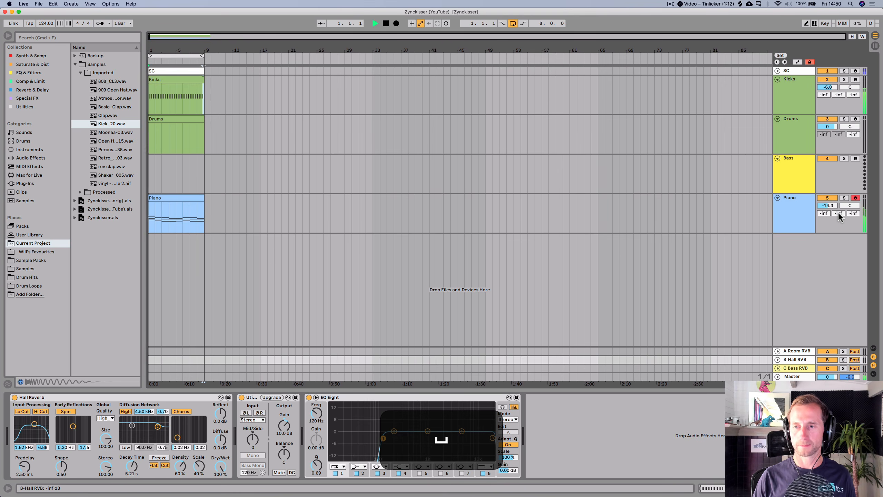
{"action": "mouse_move", "coordinate": [838, 212]}
{"action": "left_mouse_down"}
{"action": "mouse_move", "coordinate": [838, 193]}
{"action": "mouse_move", "coordinate": [820, 218]}
{"action": "mouse_move", "coordinate": [839, 216]}
{"action": "left_mouse_up"}
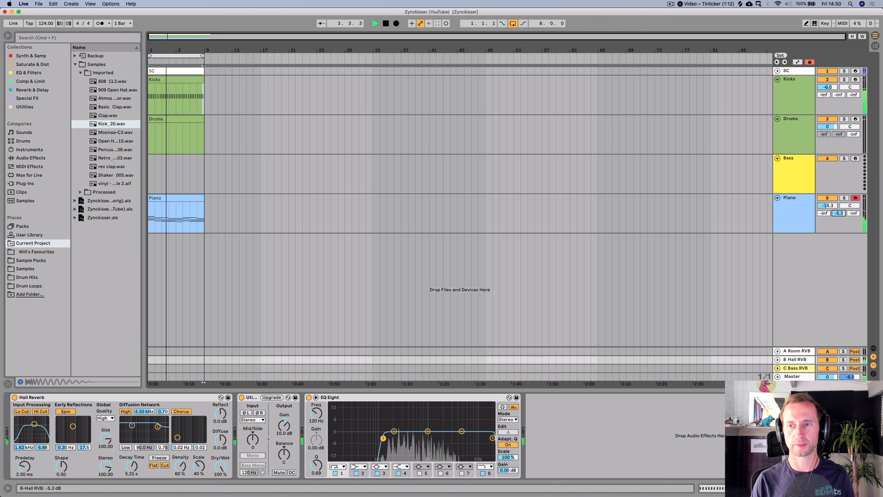
{"action": "key", "text": "super+s"}
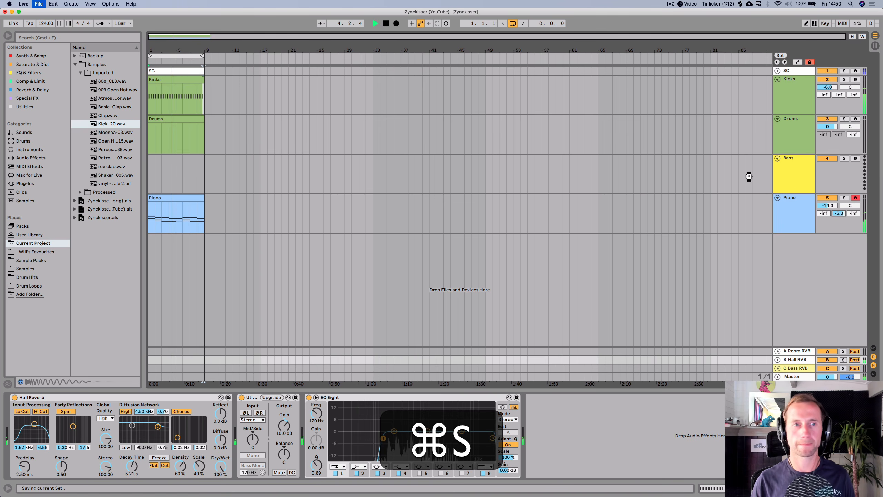
{"action": "key", "text": "space"}
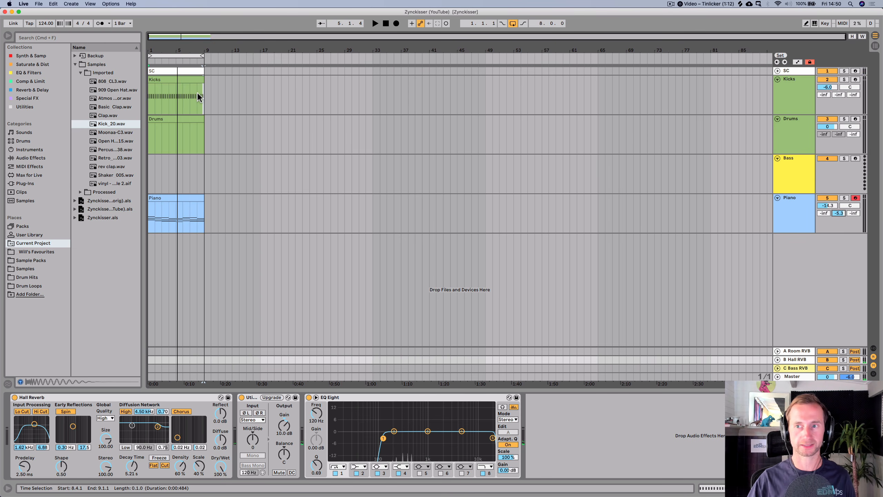
- Create an eight-bar MIDI clip on the Bass track and rename it Bass
{"action": "left_click", "coordinate": [781, 168]}
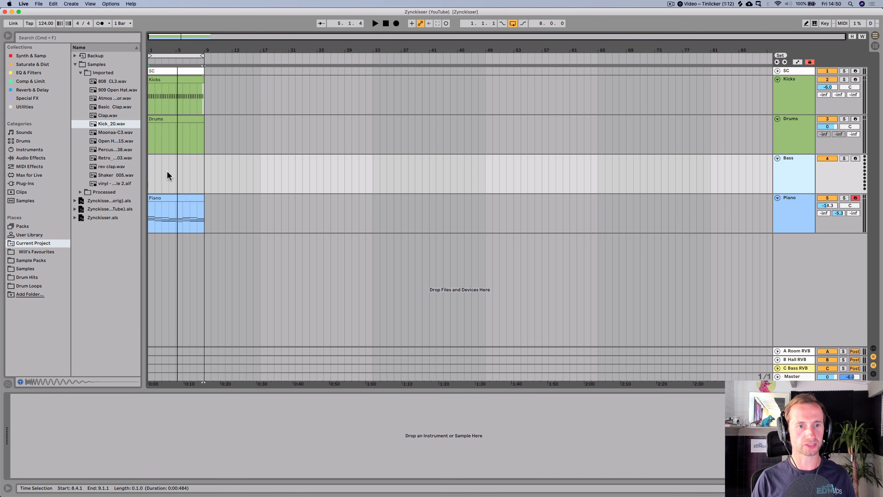
{"action": "left_click_drag", "start_coordinate": [202, 170], "coordinate": [158, 171]}
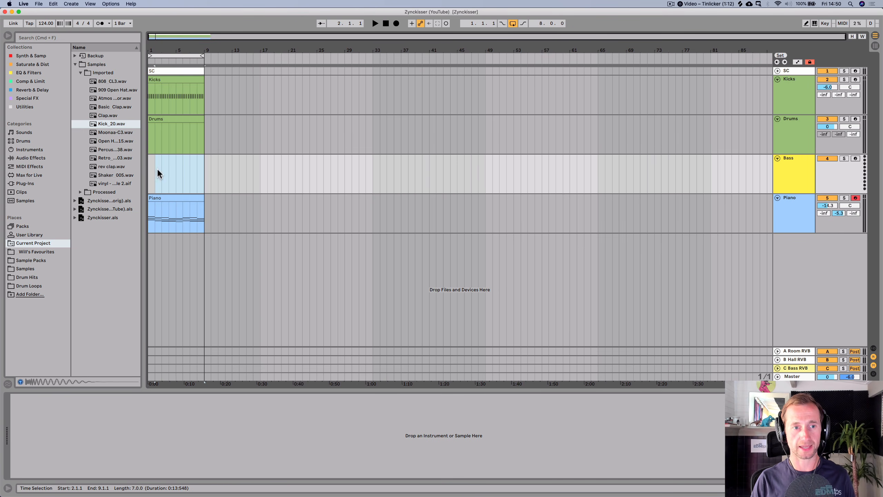
{"action": "key", "text": "shift+super+m"}
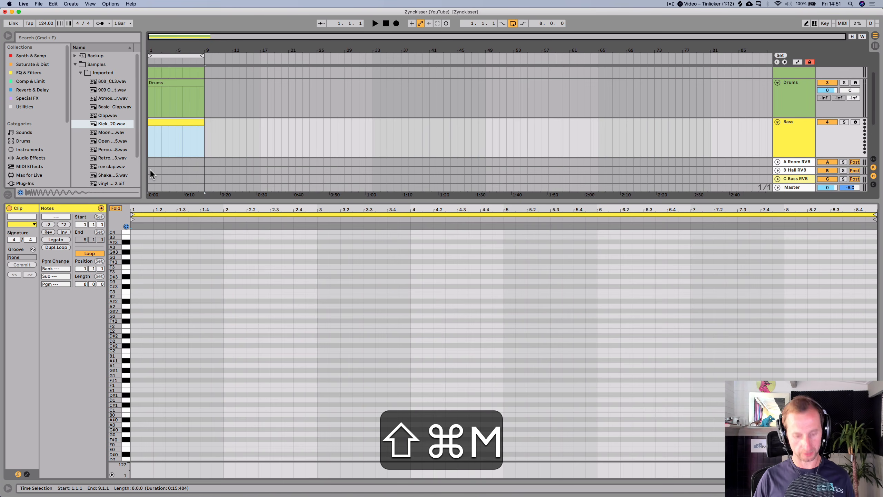
{"action": "key", "text": "super+r"}
{"action": "type", "text": "Bass"}
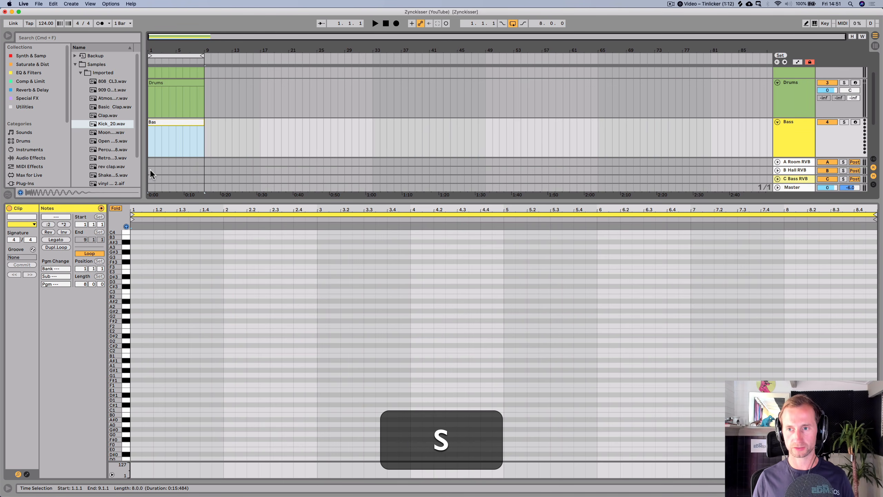
{"action": "key", "text": "Return"}
{"action": "key", "text": "shift+Tab"}
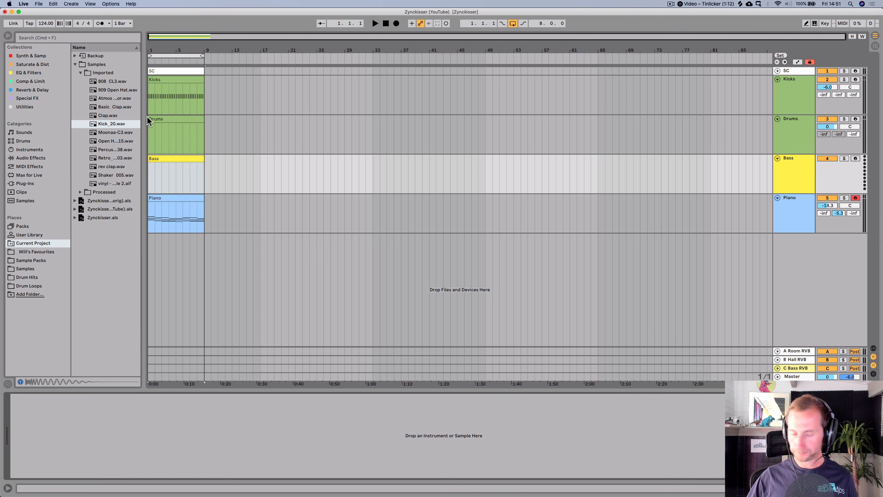
- Load the Analog synth from the Synth & Samp collection onto the Bass track
{"action": "left_click", "coordinate": [34, 104]}
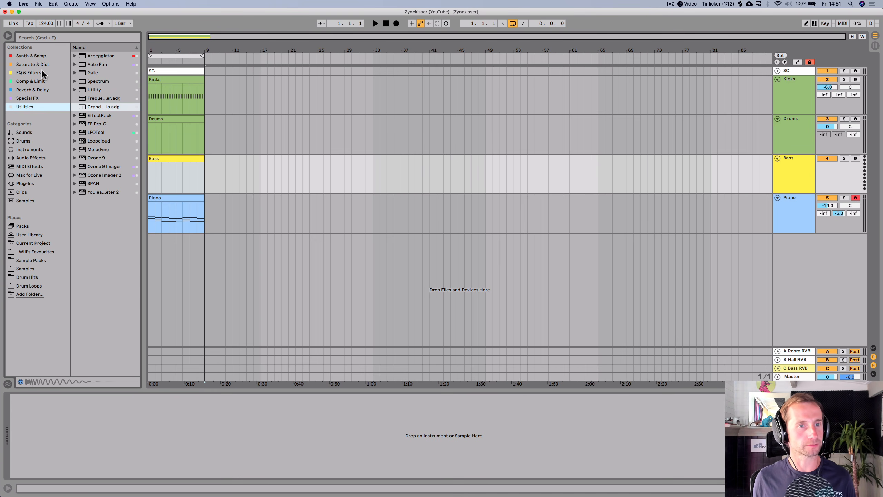
{"action": "left_click", "coordinate": [34, 55]}
{"action": "left_click", "coordinate": [90, 56]}
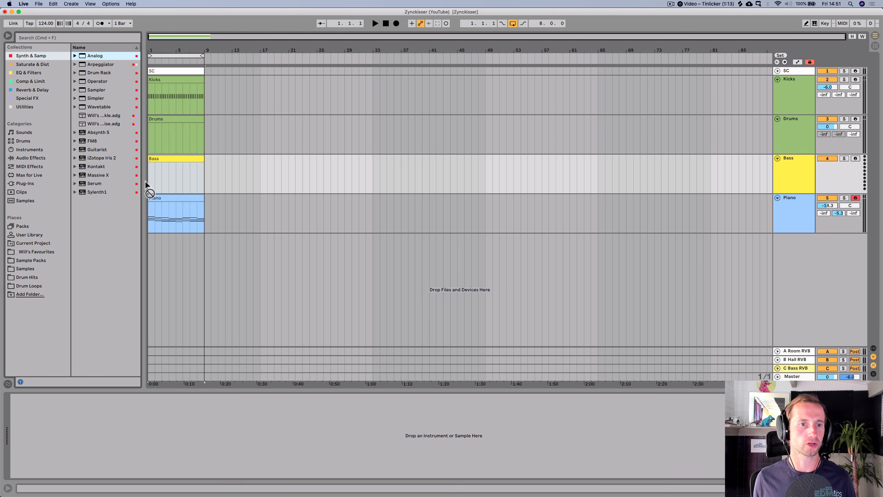
{"action": "left_click_drag", "start_coordinate": [159, 178], "coordinate": [160, 181]}
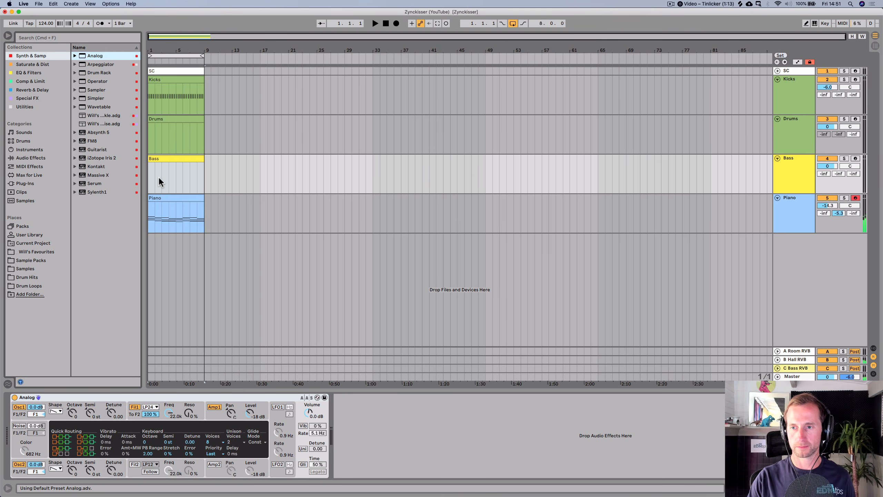
- Arm the Bass track for recording and move the Piano clip to start at bar 9
{"action": "left_click", "coordinate": [856, 159]}
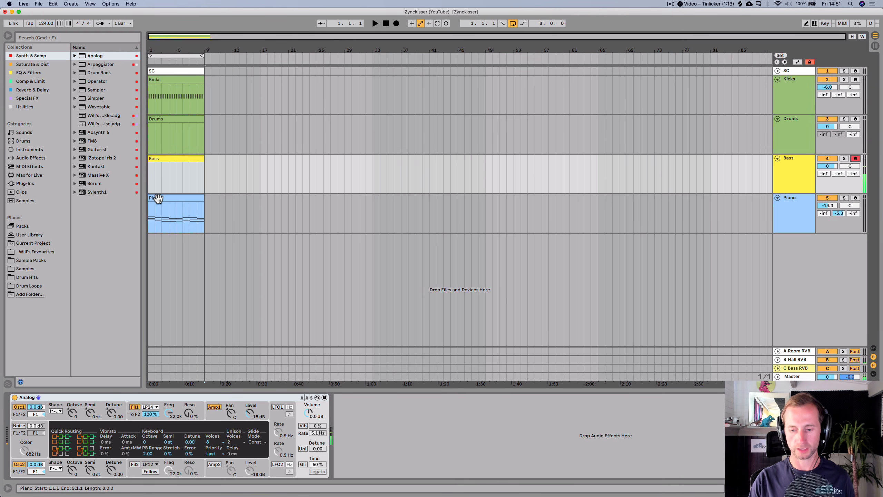
{"action": "left_click_drag", "start_coordinate": [158, 198], "coordinate": [216, 194]}
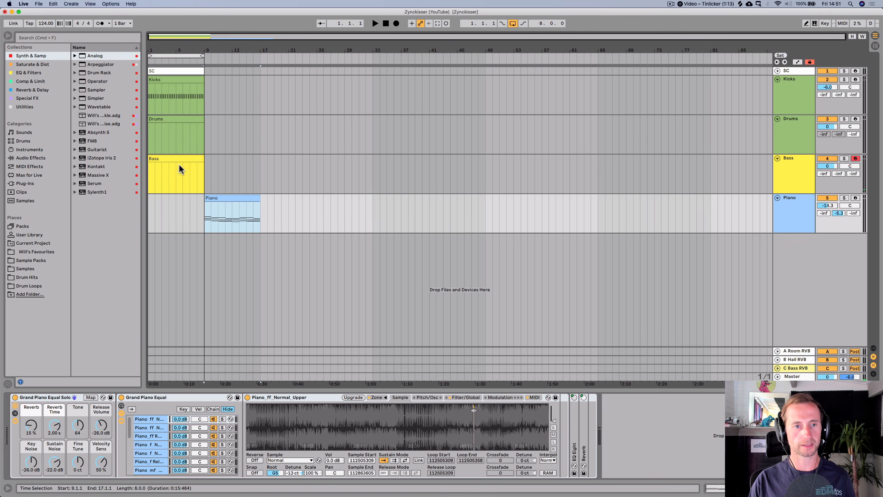
- Open the Bass clip with a finer grid and enter three G3 sixteenth notes on the offbeats of the first beat
{"action": "double_click", "coordinate": [175, 158]}
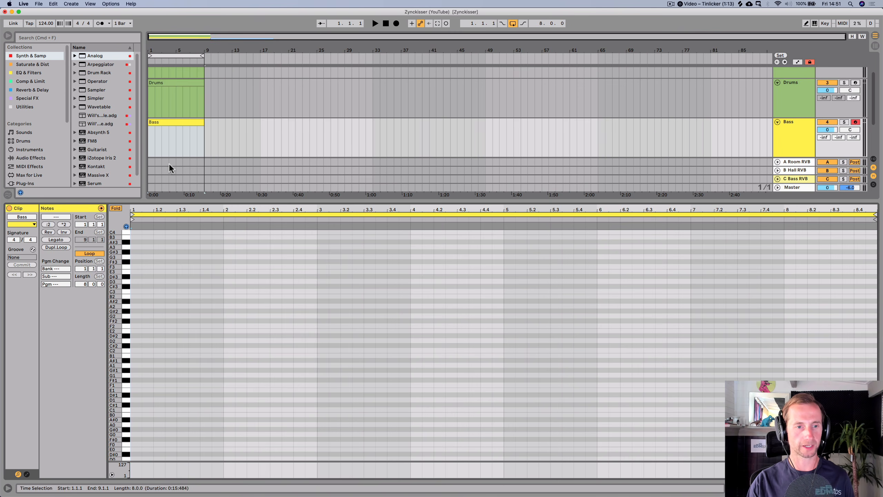
{"action": "left_click_drag", "start_coordinate": [117, 275], "coordinate": [121, 267]}
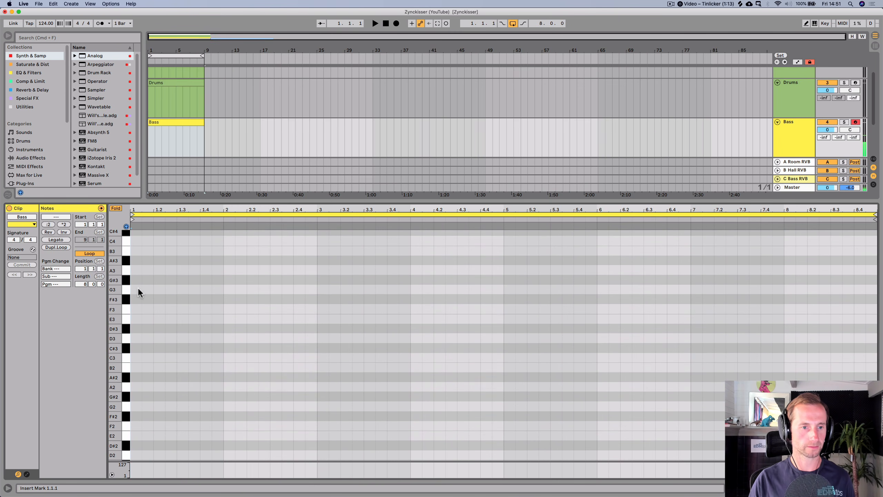
{"action": "key", "text": "space"}
{"action": "left_click_drag", "start_coordinate": [140, 210], "coordinate": [133, 282]}
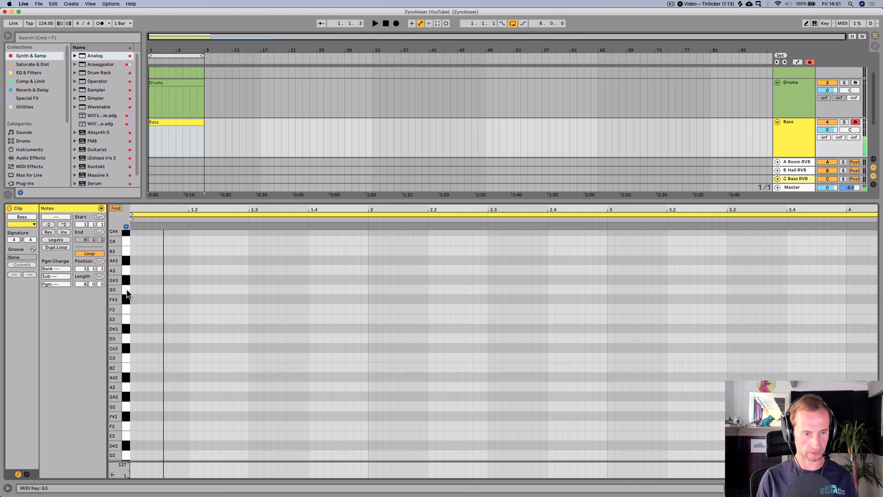
{"action": "key", "text": "ctrl+2"}
{"action": "key", "text": "space"}
{"action": "double_click", "coordinate": [150, 290]}
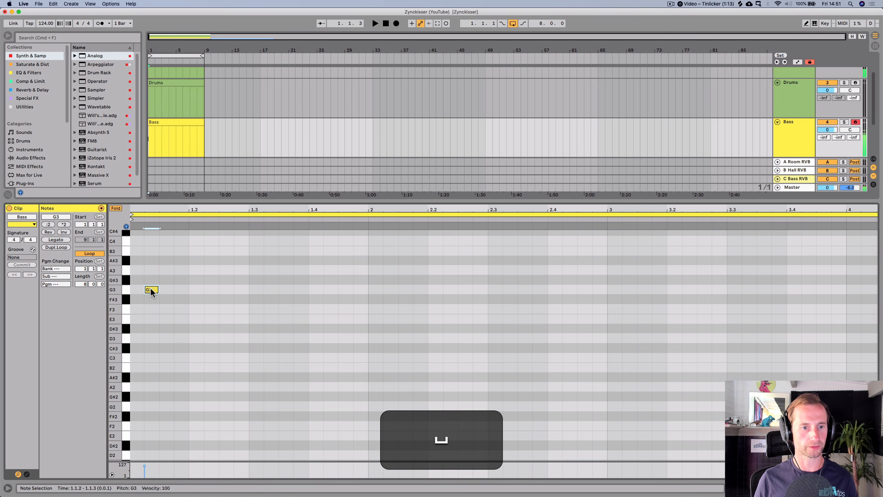
{"action": "double_click", "coordinate": [167, 290]}
{"action": "double_click", "coordinate": [181, 290]}
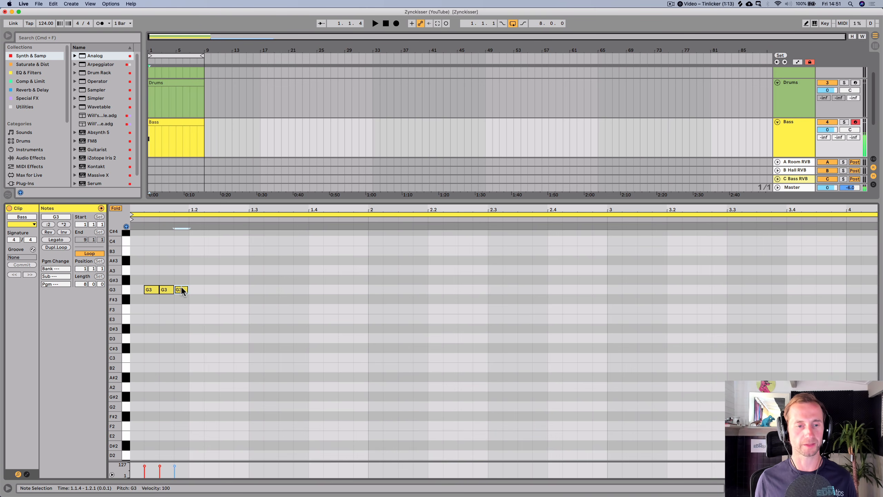
- Transpose the three bass notes down by octaves to G1
{"action": "key", "text": "space"}
{"action": "left_click_drag", "start_coordinate": [181, 271], "coordinate": [152, 293]}
{"action": "key", "text": "shift"}
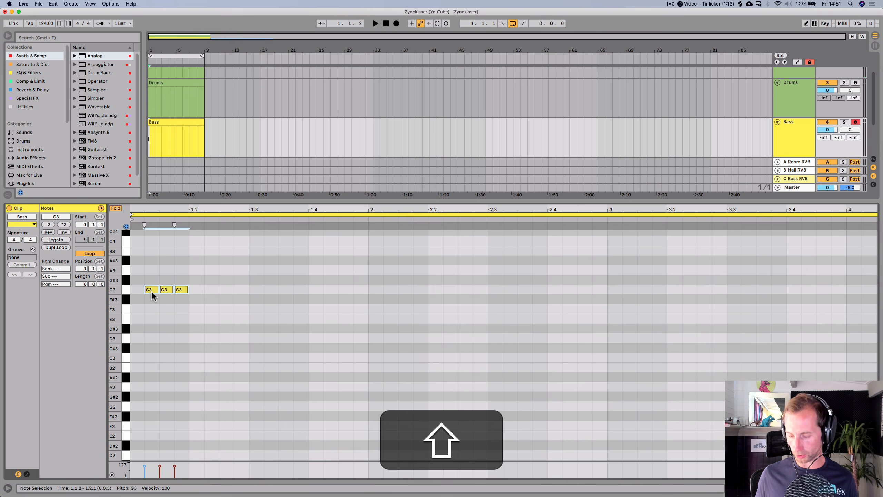
{"action": "key", "text": "shift+Down"}
{"action": "key", "text": "shift+Down"}
{"action": "key", "text": "shift+Down"}
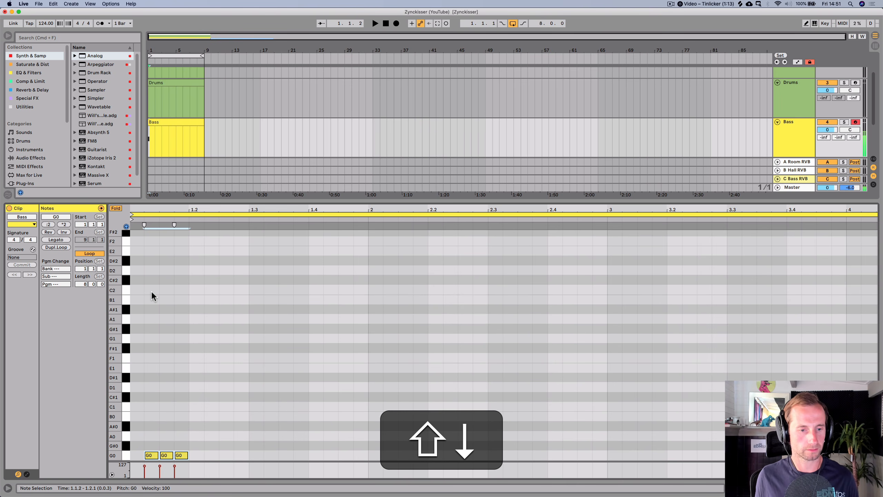
{"action": "key", "text": "shift+Up"}
{"action": "key", "text": "space"}
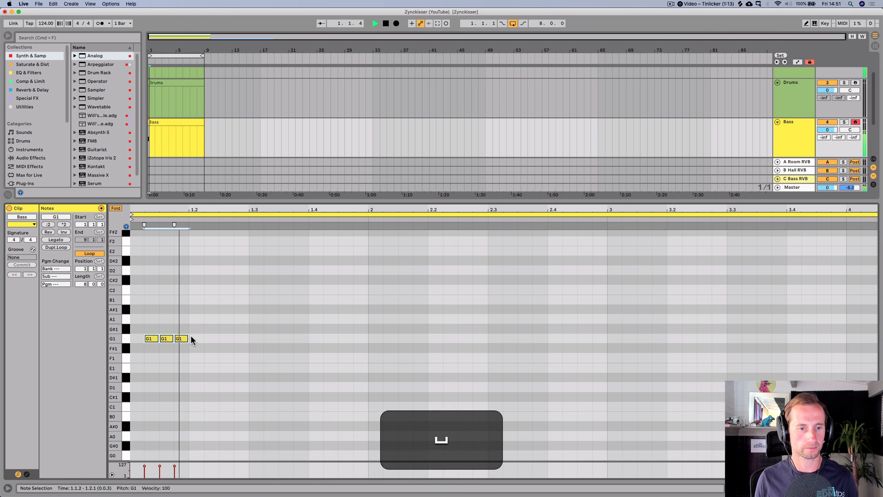
{"action": "key", "text": "space"}
- Duplicate the three-note bass figure repeatedly so it fills every beat of the eight-bar clip
{"action": "left_click_drag", "start_coordinate": [186, 357], "coordinate": [128, 327]}
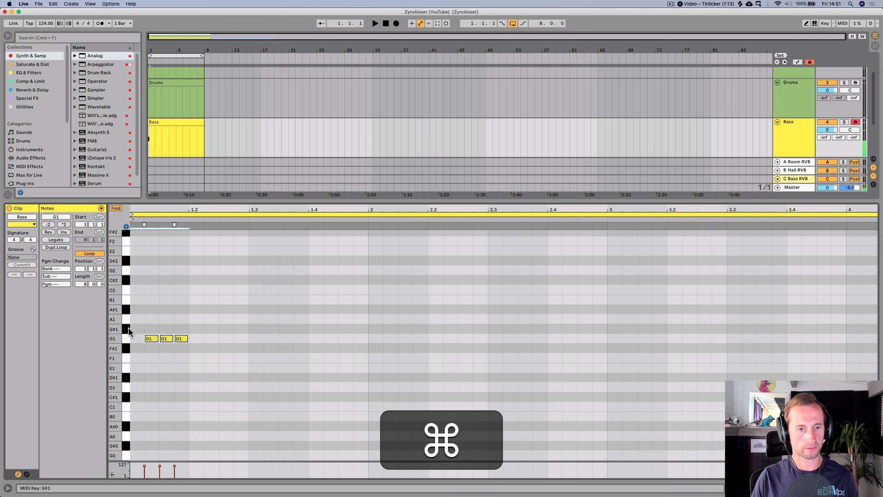
{"action": "key", "text": "cmd+d"}
{"action": "key", "text": "cmd+d"}
{"action": "key", "text": "cmd+d"}
{"action": "key", "text": "cmd+d"}
{"action": "key", "text": "cmd+d"}
{"action": "key", "text": "cmd+d"}
{"action": "key", "text": "cmd+d"}
{"action": "key", "text": "cmd+d"}
{"action": "key", "text": "cmd+d"}
{"action": "key", "text": "cmd+d"}
{"action": "key", "text": "cmd+d"}
{"action": "key", "text": "cmd+d"}
{"action": "key", "text": "cmd+d"}
{"action": "key", "text": "cmd+d"}
{"action": "key", "text": "cmd+d"}
{"action": "key", "text": "cmd+d"}
{"action": "key", "text": "cmd+d"}
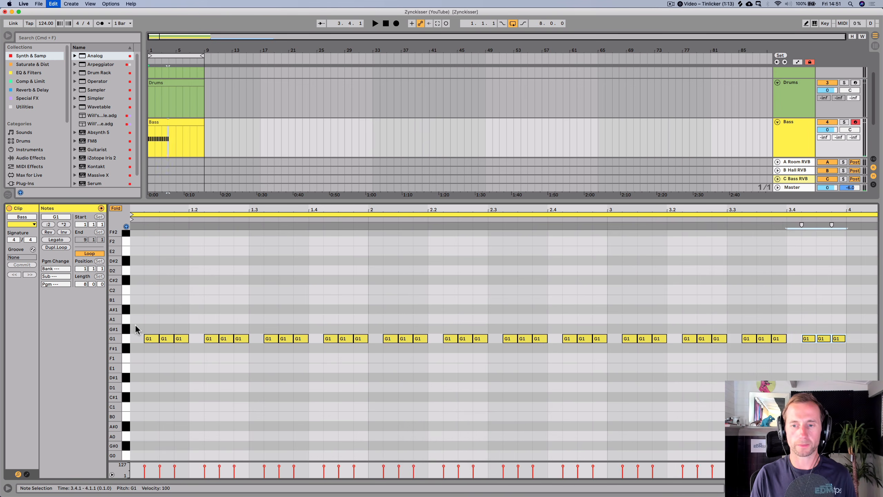
{"action": "key", "text": "cmd+d"}
{"action": "key", "text": "cmd+d"}
{"action": "key", "text": "cmd+d"}
{"action": "key", "text": "cmd+d"}
{"action": "key", "text": "cmd+d"}
{"action": "key", "text": "cmd+d"}
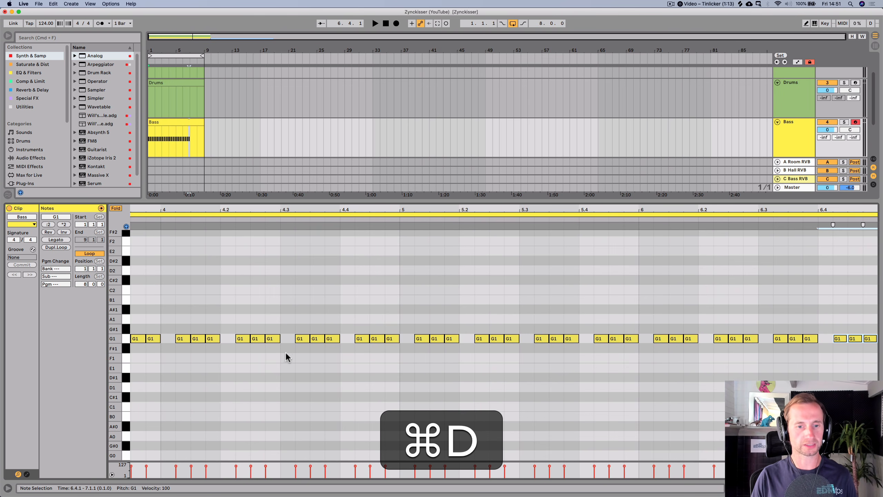
{"action": "key", "text": "cmd+d"}
{"action": "key", "text": "cmd+d"}
{"action": "key", "text": "cmd+d"}
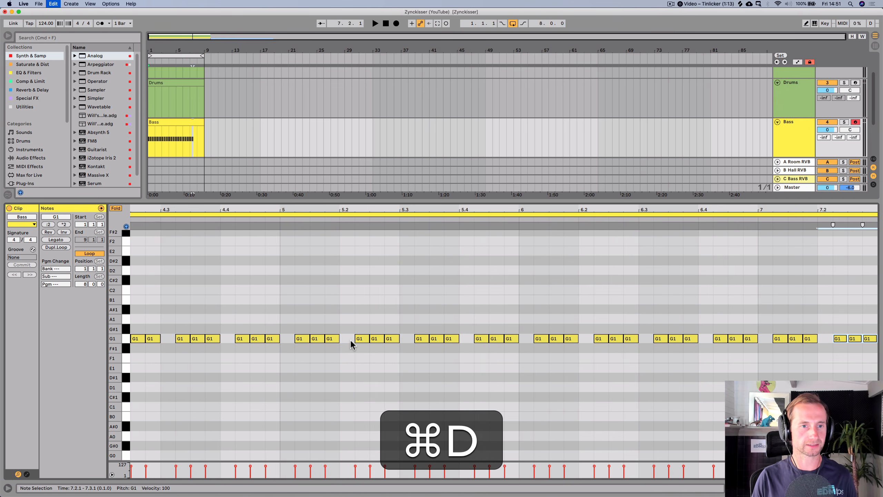
{"action": "key", "text": "cmd+d"}
{"action": "key", "text": "cmd+d"}
{"action": "key", "text": "cmd+d"}
{"action": "key", "text": "cmd+d"}
{"action": "key", "text": "cmd+d"}
{"action": "key", "text": "cmd+d"}
- Return to the Arrangement and solo the Bass track
{"action": "key", "text": "cmd+shift+Tab"}
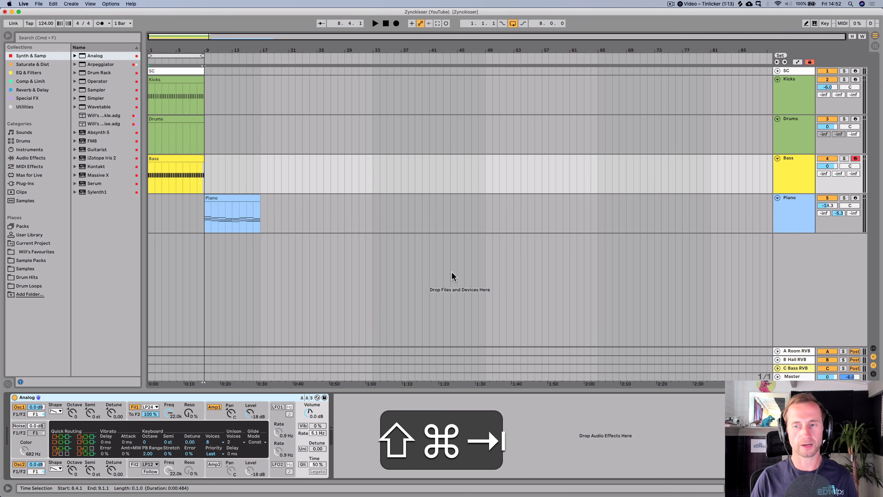
{"action": "left_click", "coordinate": [798, 176]}
{"action": "left_click", "coordinate": [845, 159]}
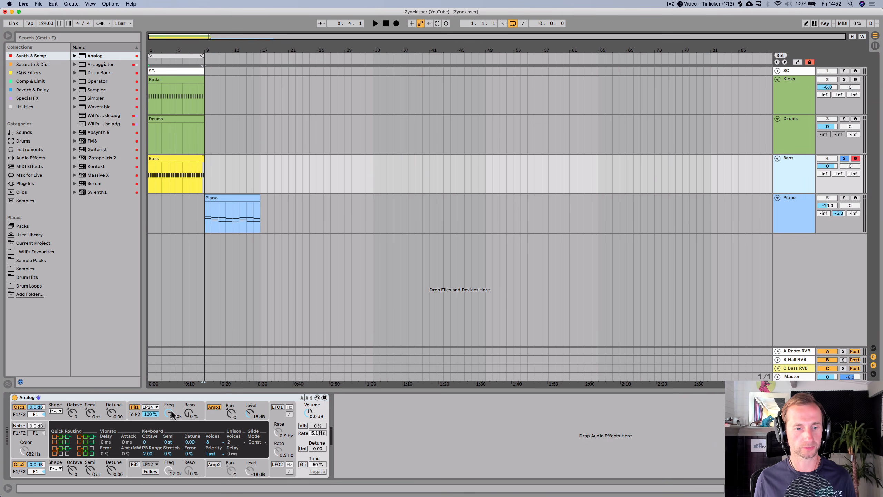
- Lower Analog's filter frequency to 248 Hz and set the amp envelope to about 494 ms decay and 717 ms release
{"action": "left_click_drag", "start_coordinate": [170, 414], "coordinate": [169, 423]}
{"action": "key", "text": "space"}
{"action": "left_click", "coordinate": [218, 416]}
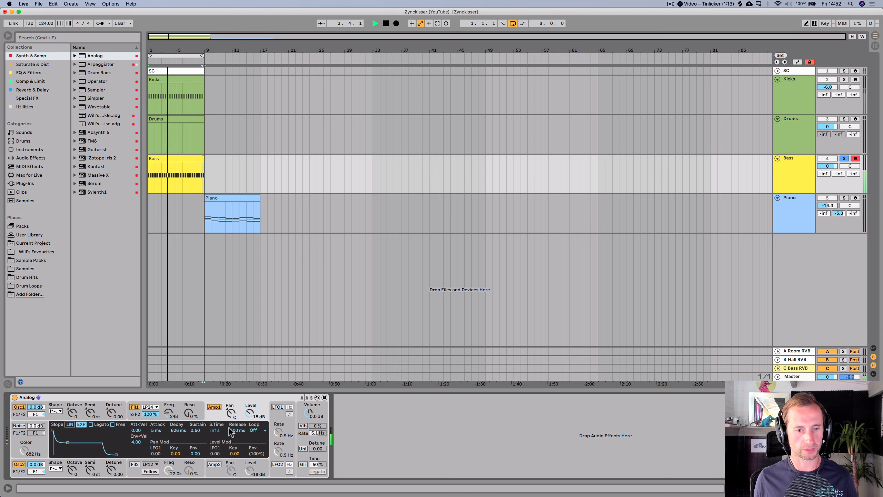
{"action": "left_click_drag", "start_coordinate": [235, 430], "coordinate": [175, 413]}
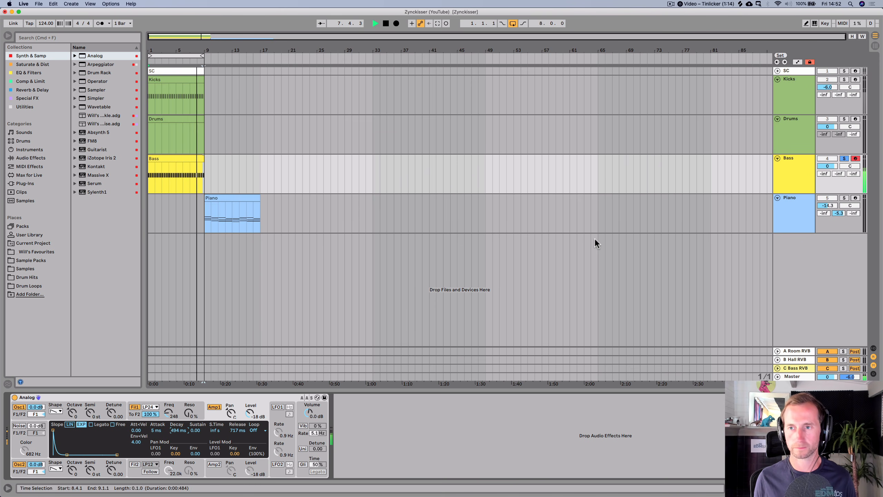
- Also solo the Kicks track alongside the Bass track
{"action": "left_click", "coordinate": [844, 79], "text": "super"}
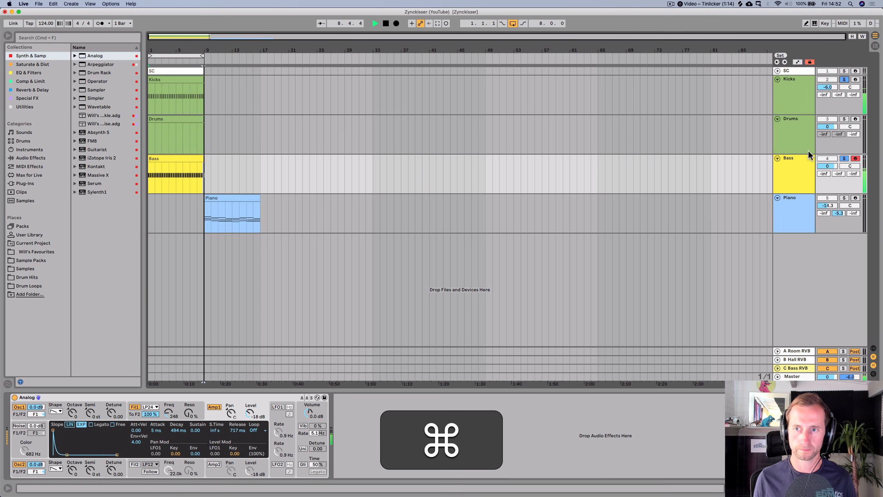
{"action": "left_click", "coordinate": [182, 159]}
{"action": "key", "text": "space"}
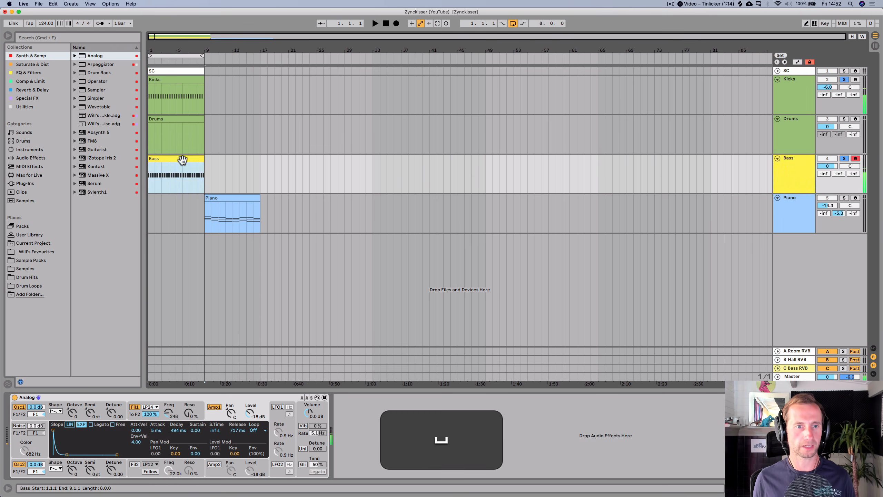
- Select all notes in the Bass clip, try shifting them down an octave, and undo the change
{"action": "double_click", "coordinate": [183, 159]}
{"action": "key", "text": "super+a"}
{"action": "key", "text": "shift+space"}
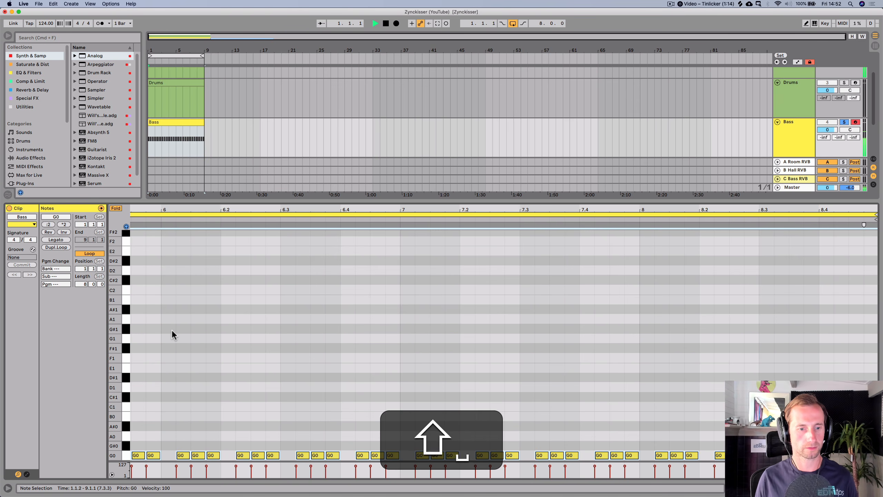
{"action": "key", "text": "super+z"}
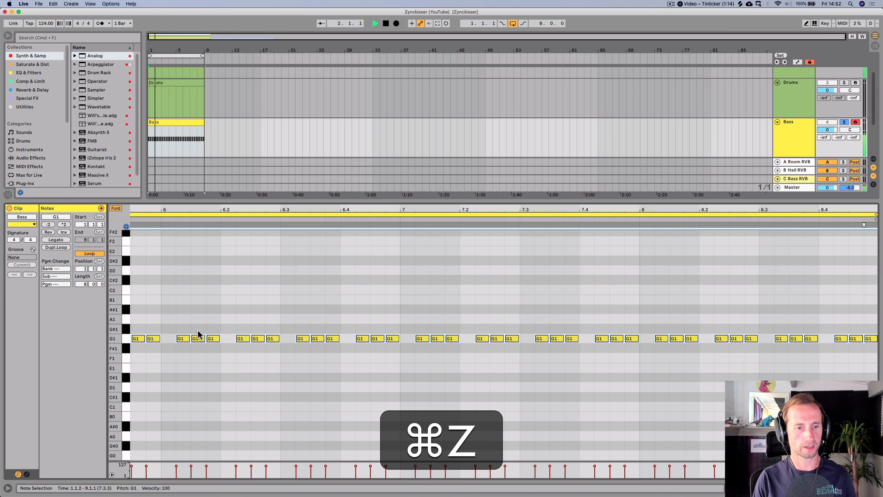
- Return to the Arrangement and play the soloed kick and bass
{"action": "key", "text": "shift+Tab"}
{"action": "key", "text": "space"}
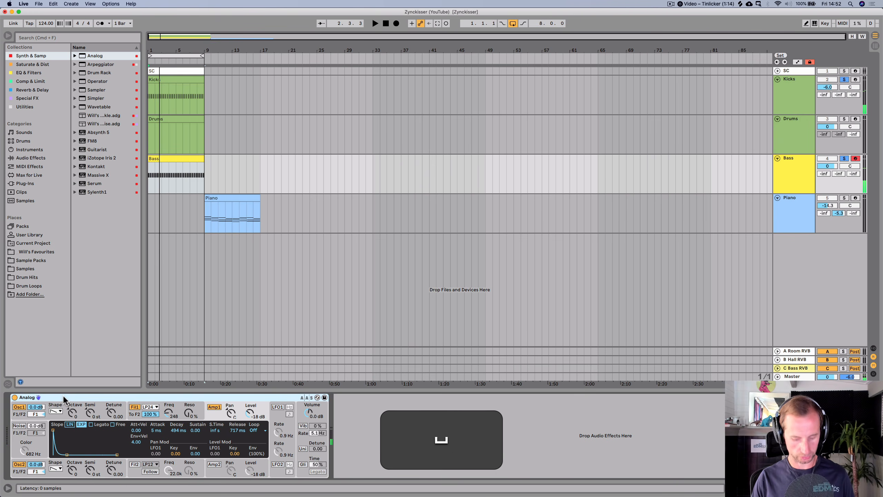
- Save the set and set Analog's polyphony voices to 2 in its global settings
{"action": "key", "text": "super+s"}
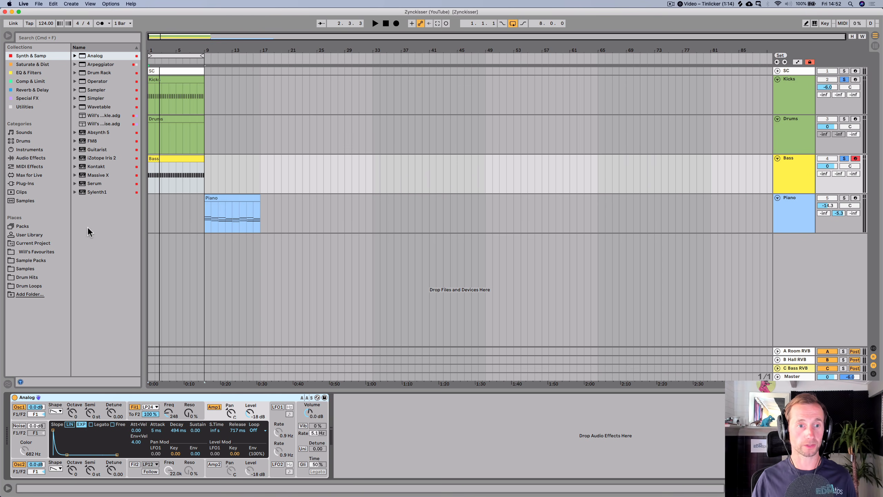
{"action": "left_click", "coordinate": [155, 168]}
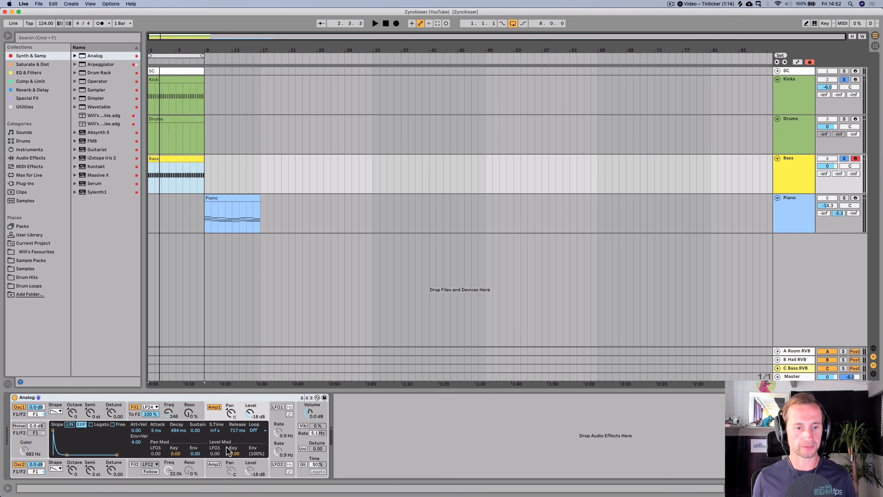
{"action": "left_click", "coordinate": [281, 417]}
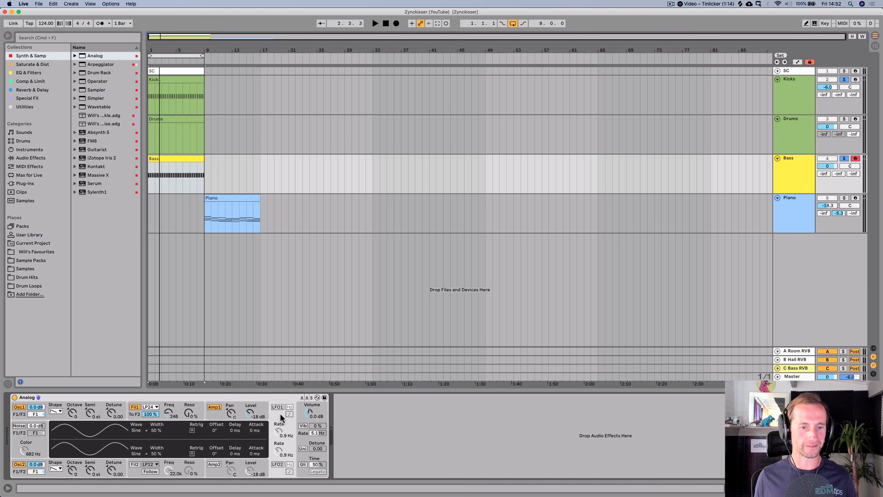
{"action": "left_click", "coordinate": [300, 447]}
{"action": "left_click", "coordinate": [213, 441]}
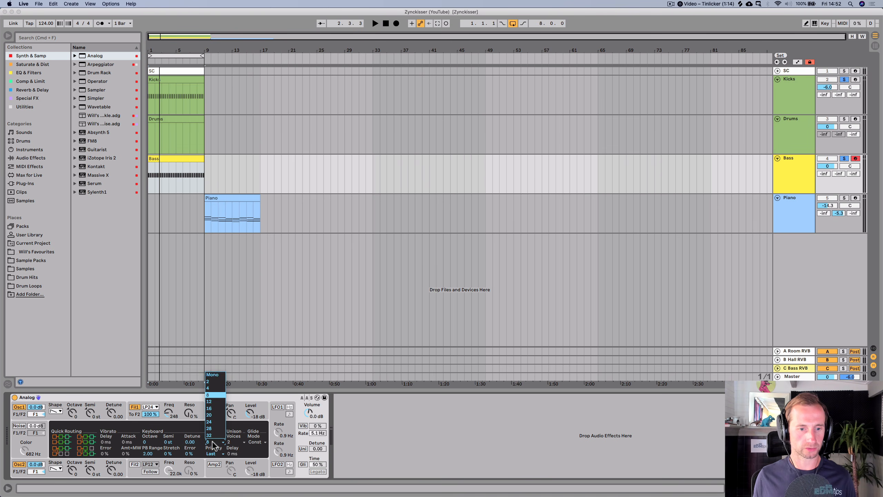
{"action": "left_click", "coordinate": [214, 381]}
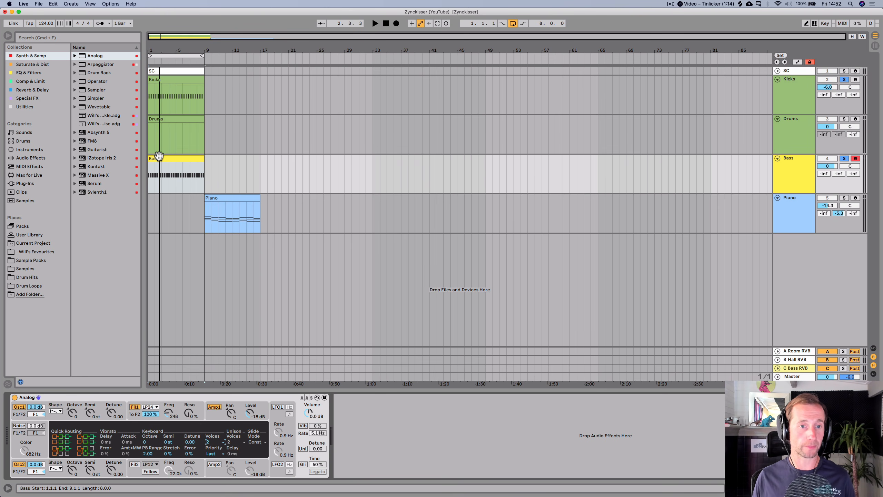
- Open the Bass clip in the piano roll and create a G2 note on the first off-beat
{"action": "double_click", "coordinate": [159, 156]}
{"action": "left_click", "coordinate": [147, 317]}
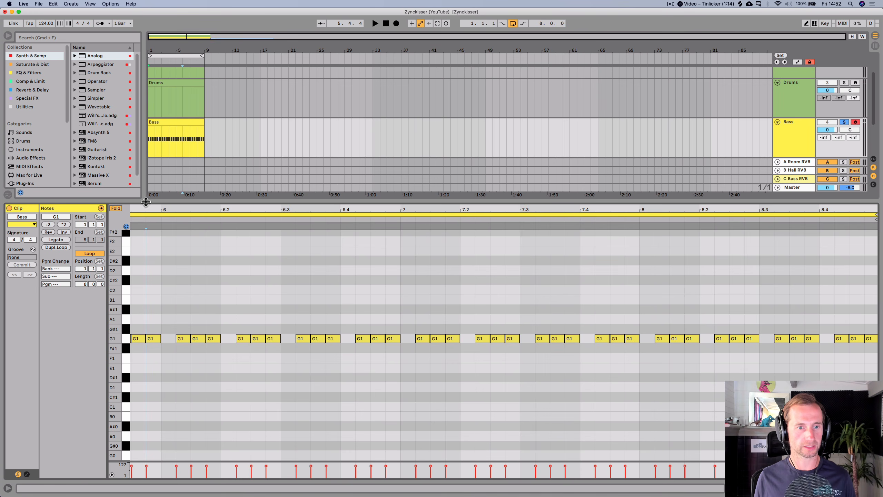
{"action": "left_click_drag", "start_coordinate": [147, 209], "coordinate": [592, 209]}
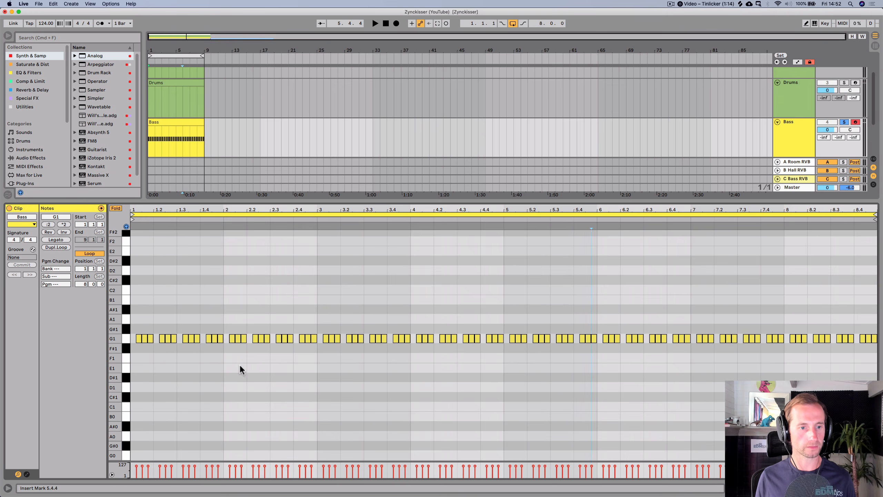
{"action": "left_click_drag", "start_coordinate": [136, 212], "coordinate": [154, 332]}
{"action": "key", "text": "alt+Left"}
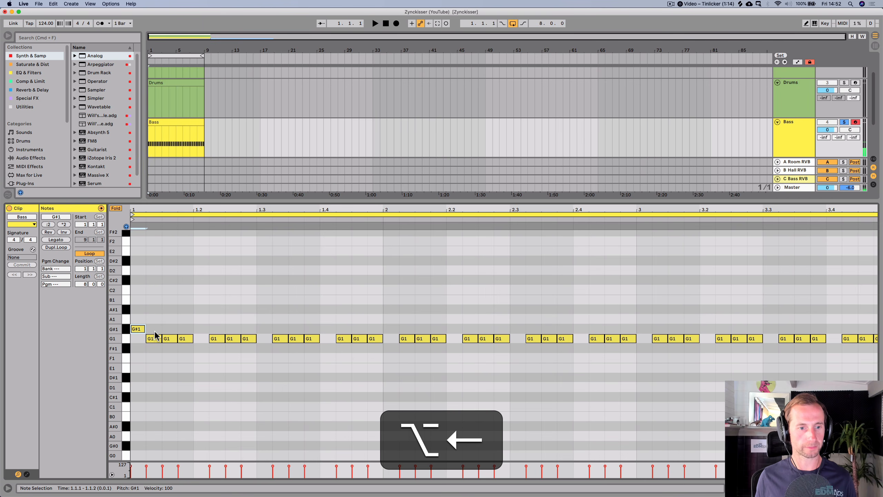
{"action": "key", "text": "Right"}
{"action": "key", "text": "shift+Up"}
{"action": "key", "text": "Down"}
- Duplicate the G2 off-beat note repeatedly so it fills the whole Bass clip
{"action": "key", "text": "space"}
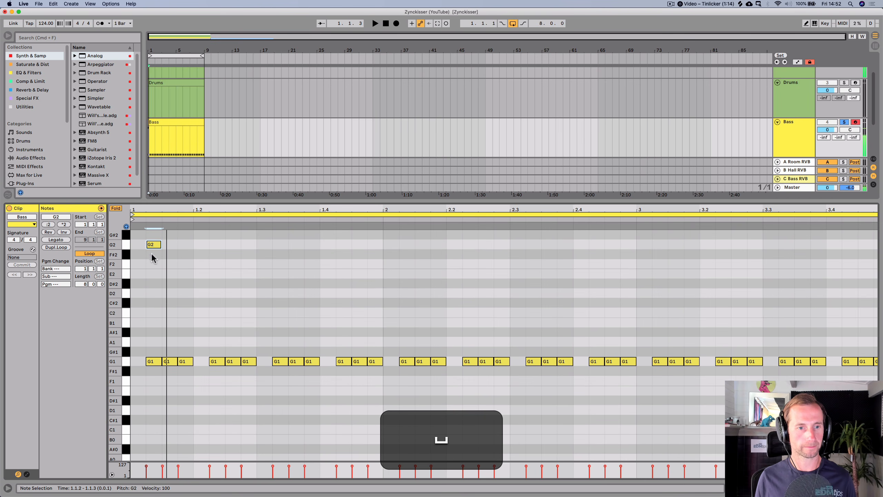
{"action": "left_click_drag", "start_coordinate": [153, 246], "coordinate": [185, 250], "text": "alt"}
{"action": "left_click_drag", "start_coordinate": [133, 246], "coordinate": [186, 248]}
{"action": "key", "text": "super+d"}
{"action": "key", "text": "super+d"}
{"action": "key", "text": "super+d"}
{"action": "key", "text": "super+d"}
{"action": "key", "text": "super+d"}
{"action": "key", "text": "super+d"}
{"action": "key", "text": "super+d"}
{"action": "key", "text": "super+d"}
{"action": "key", "text": "super+d"}
{"action": "key", "text": "super+d"}
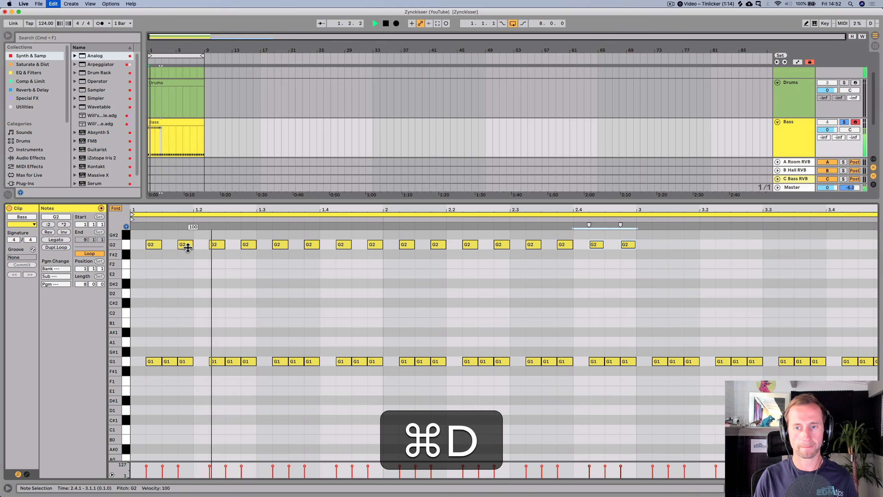
{"action": "key", "text": "super+d"}
{"action": "key", "text": "super+d"}
{"action": "key", "text": "super+d"}
{"action": "key", "text": "super+d"}
{"action": "key", "text": "super+d"}
{"action": "key", "text": "super+d"}
{"action": "key", "text": "super+d"}
{"action": "key", "text": "super+d"}
{"action": "key", "text": "super+d"}
{"action": "key", "text": "super+d"}
{"action": "key", "text": "super+d"}
{"action": "key", "text": "super+d"}
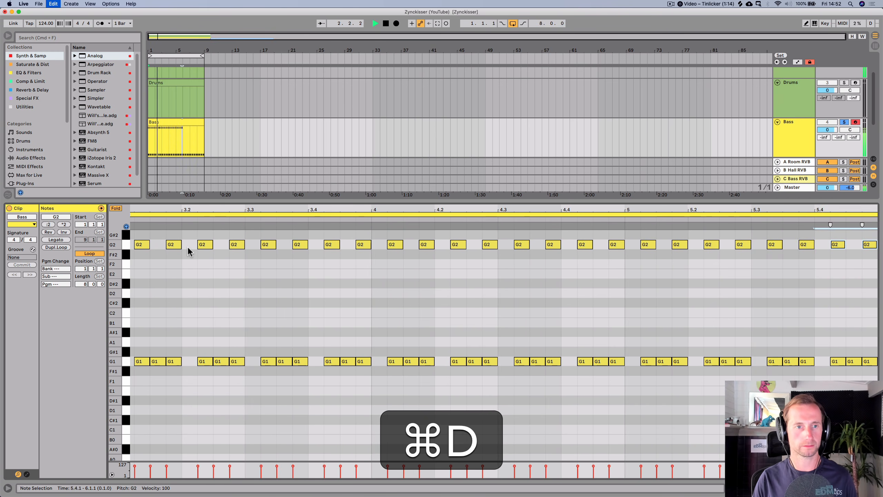
{"action": "key", "text": "super+d"}
{"action": "key", "text": "super+d"}
{"action": "key", "text": "super+d"}
{"action": "key", "text": "super+d"}
{"action": "key", "text": "super+d"}
{"action": "key", "text": "super+d"}
{"action": "key", "text": "super+d"}
{"action": "key", "text": "super+d"}
{"action": "key", "text": "super+d"}
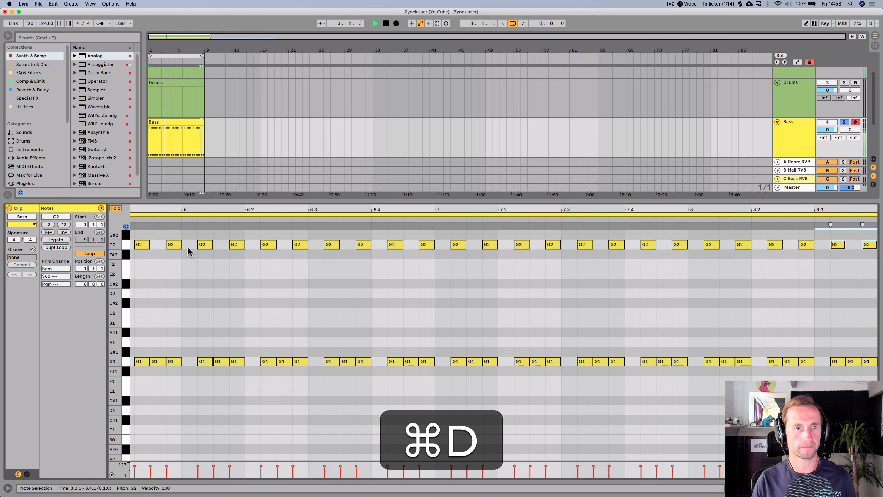
- Return to the Arrangement and duplicate the Bass track
{"action": "key", "text": "shift+Tab"}
{"action": "key", "text": "space"}
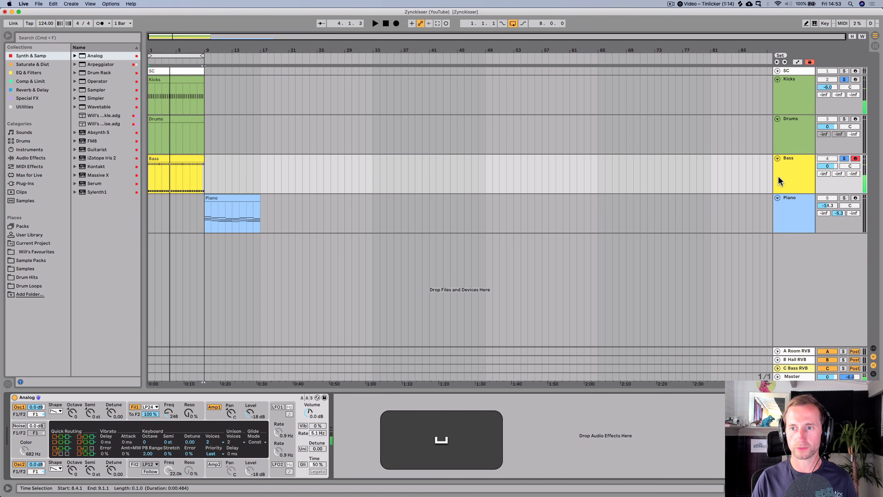
{"action": "left_click", "coordinate": [786, 172]}
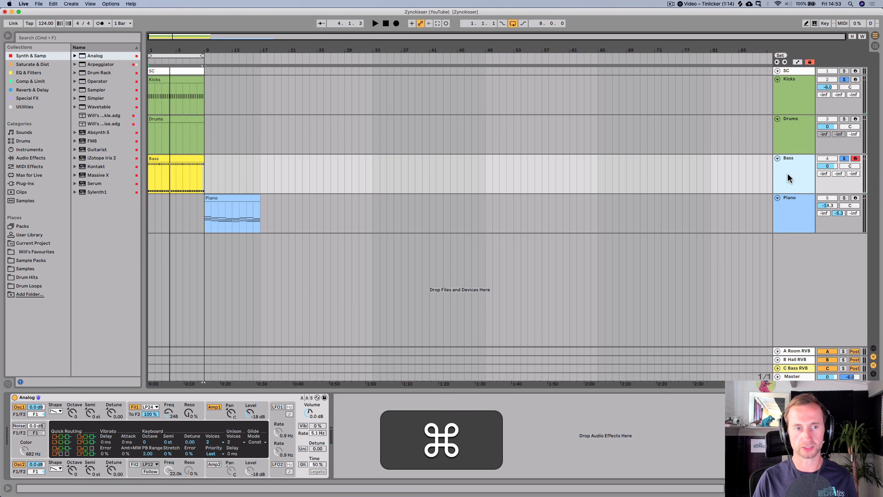
{"action": "key", "text": "super+d"}
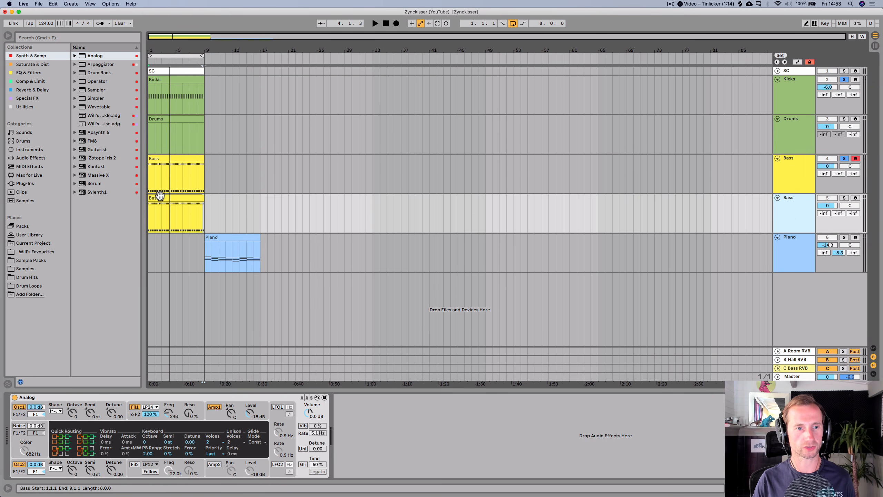
- Delete all G2 notes from the duplicated Bass track's clip and return to the Arrangement
{"action": "double_click", "coordinate": [159, 196]}
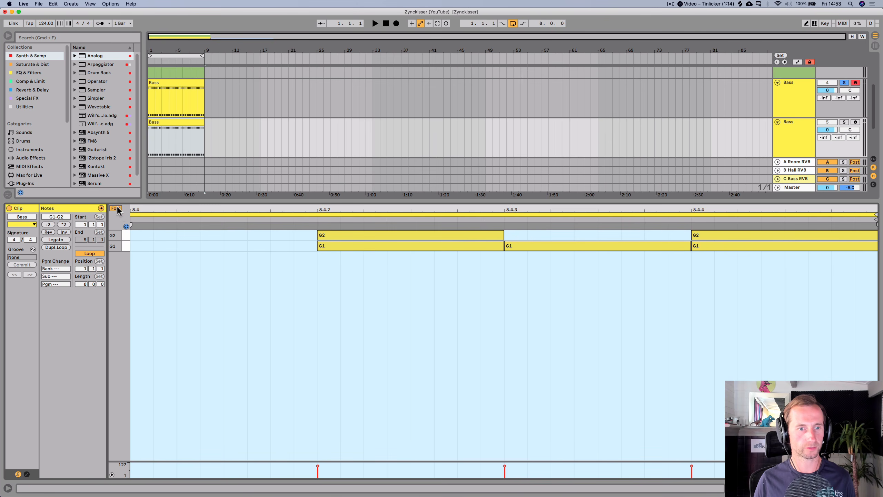
{"action": "left_click", "coordinate": [118, 209]}
{"action": "left_click", "coordinate": [126, 237]}
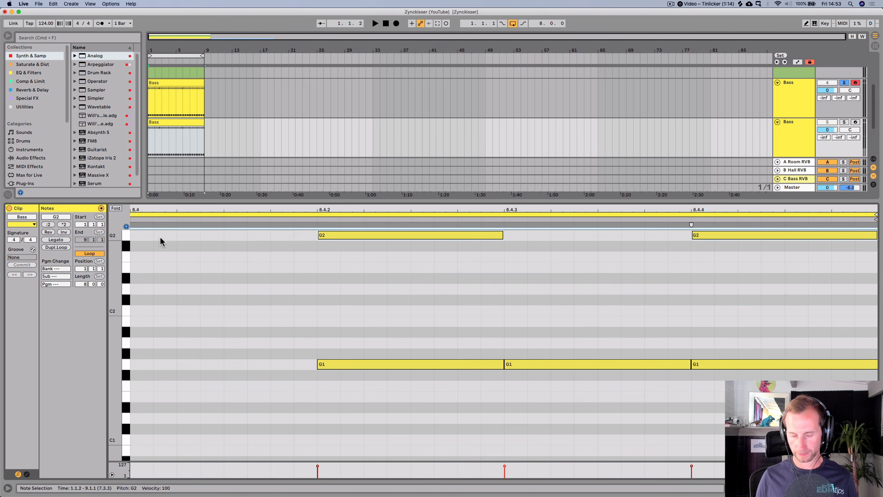
{"action": "key", "text": "BackSpace"}
{"action": "key", "text": "shift+Tab"}
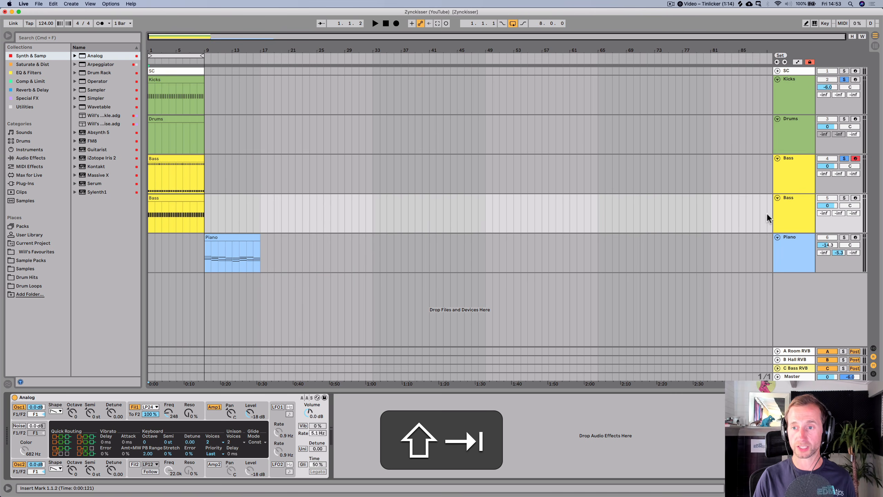
- Solo the duplicated Bass track and swap its instrument for Operator
{"action": "left_click", "coordinate": [844, 198]}
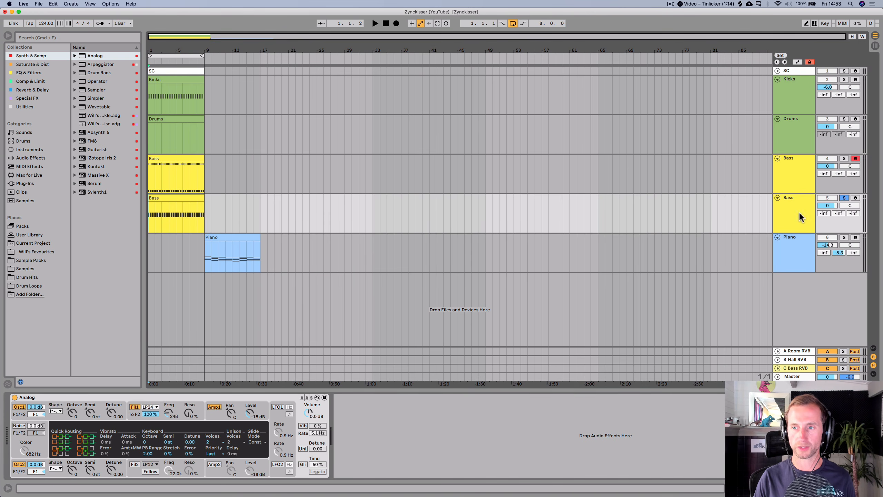
{"action": "left_click", "coordinate": [810, 177]}
{"action": "left_click", "coordinate": [786, 216]}
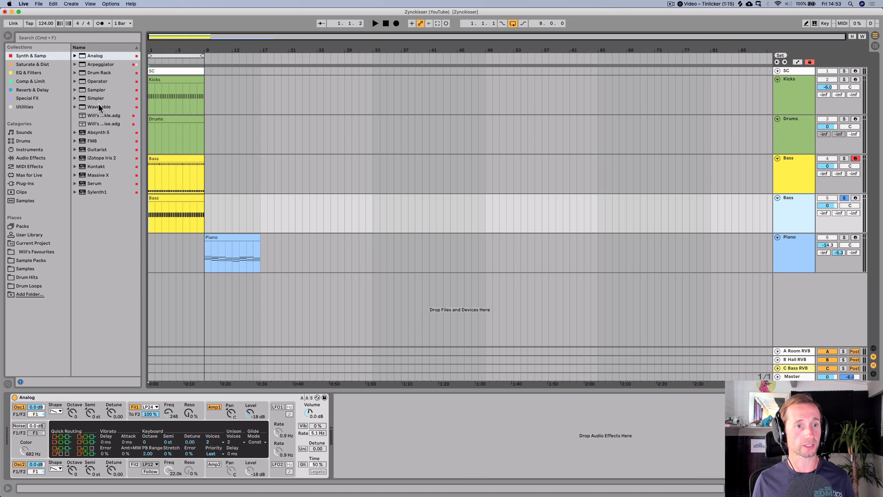
{"action": "left_click", "coordinate": [93, 83]}
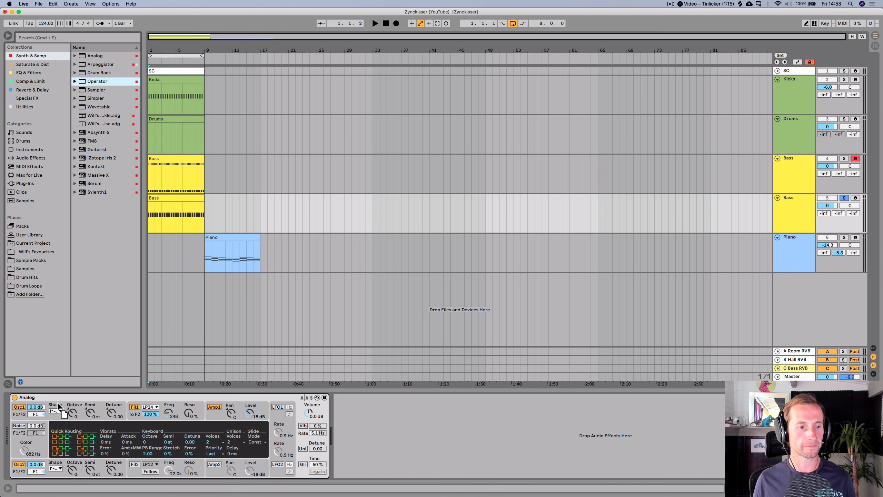
{"action": "left_click_drag", "start_coordinate": [56, 394], "coordinate": [57, 396]}
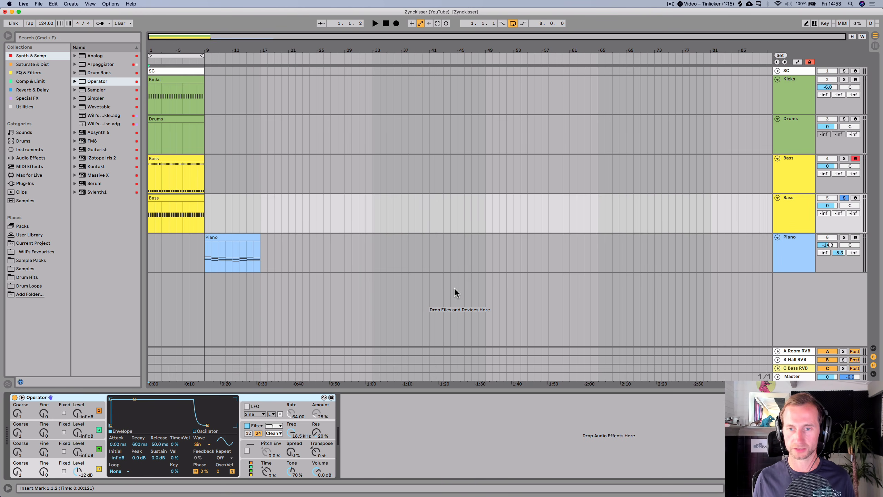
- Set Operator's oscillator coarse tuning to 0.5 while auditioning the bass
{"action": "key", "text": "space"}
- Set Operator's voices to 1 in its global settings
{"action": "key", "text": "space"}
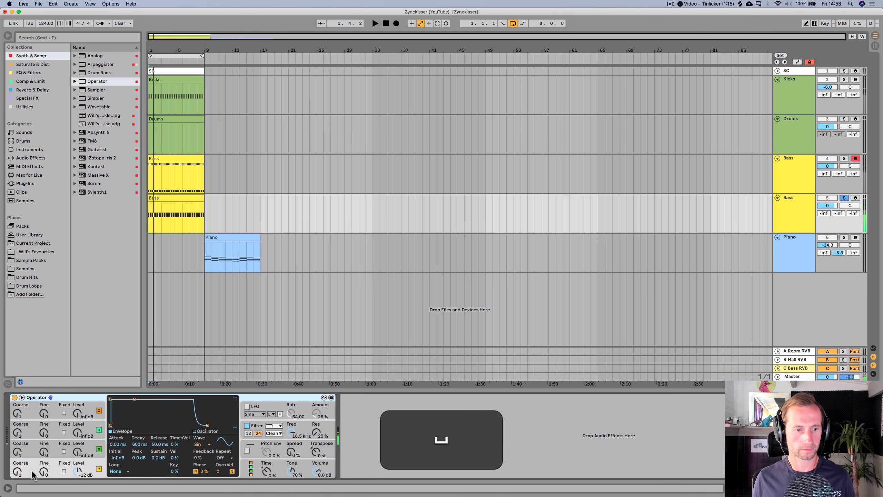
{"action": "left_click", "coordinate": [22, 475]}
{"action": "key", "text": "space"}
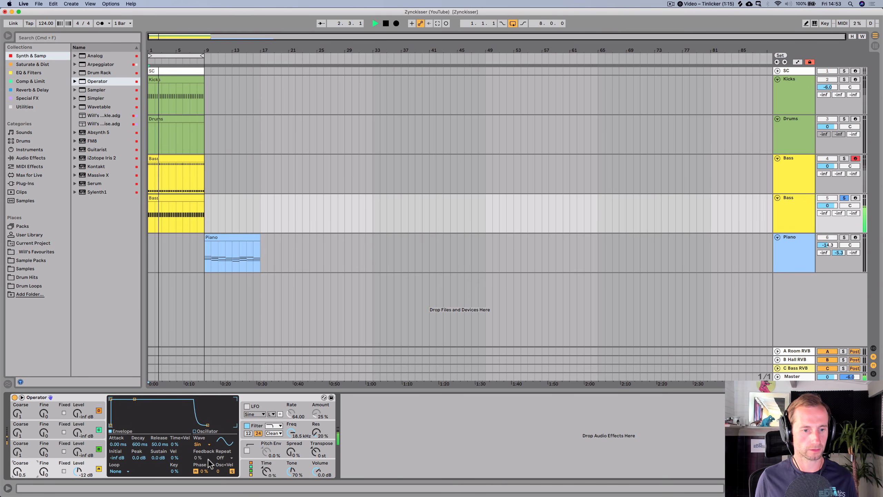
{"action": "key", "text": "space"}
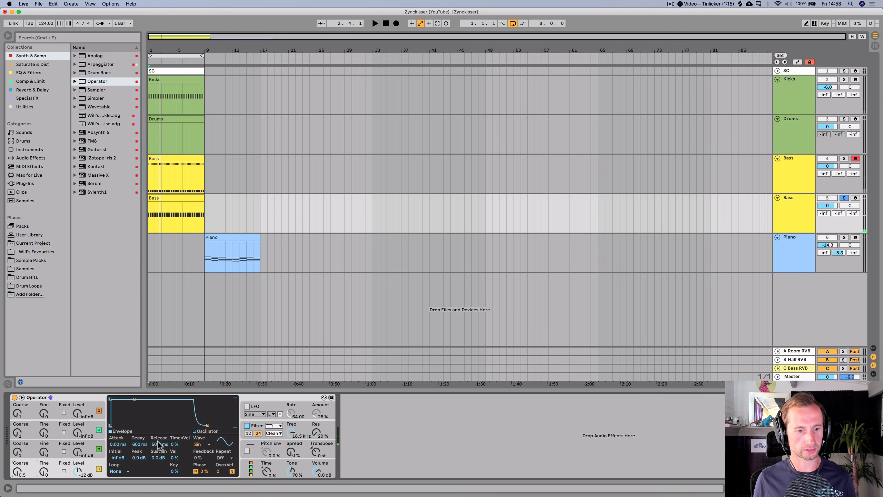
{"action": "left_click", "coordinate": [244, 470]}
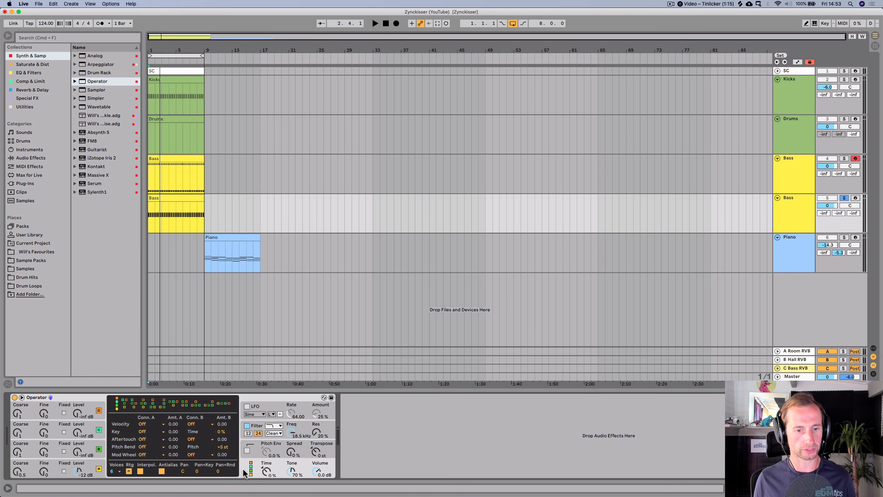
{"action": "left_click", "coordinate": [118, 471]}
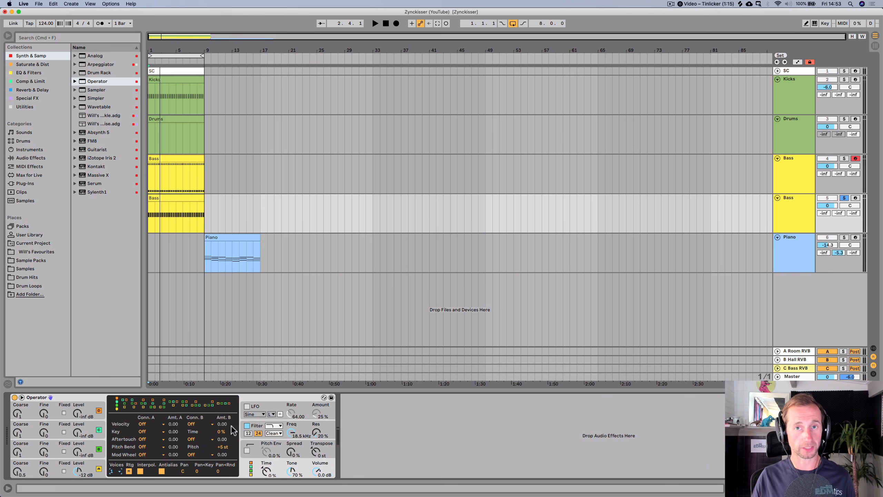
- Shape Operator's oscillator envelope to about 1.49 s decay with sustain at -inf dB
{"action": "left_click", "coordinate": [244, 447]}
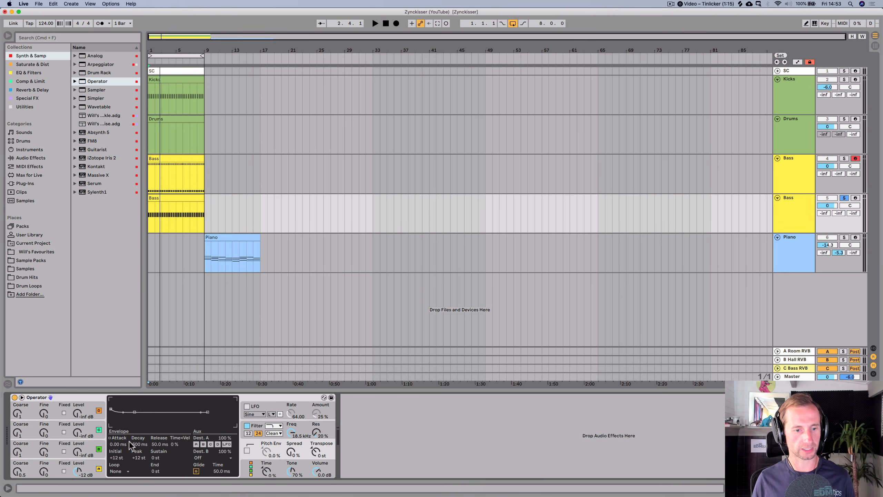
{"action": "left_click", "coordinate": [52, 476]}
{"action": "key", "text": "space"}
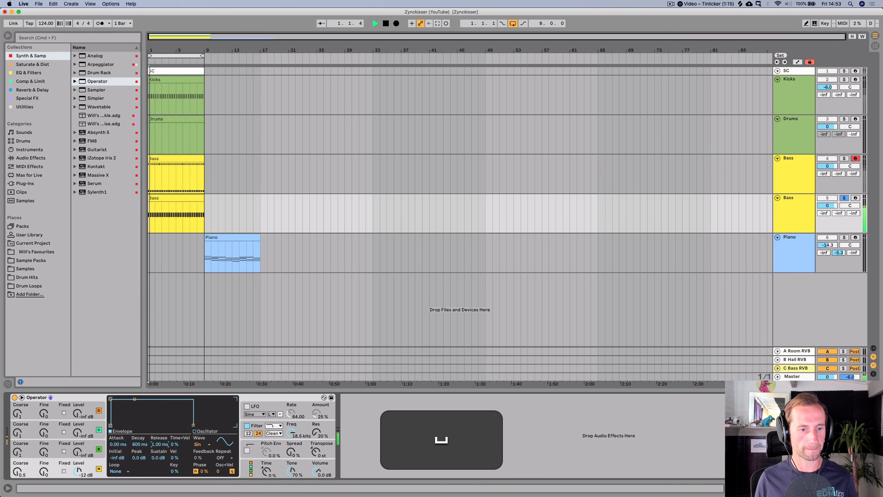
{"action": "left_click_drag", "start_coordinate": [140, 444], "coordinate": [158, 488]}
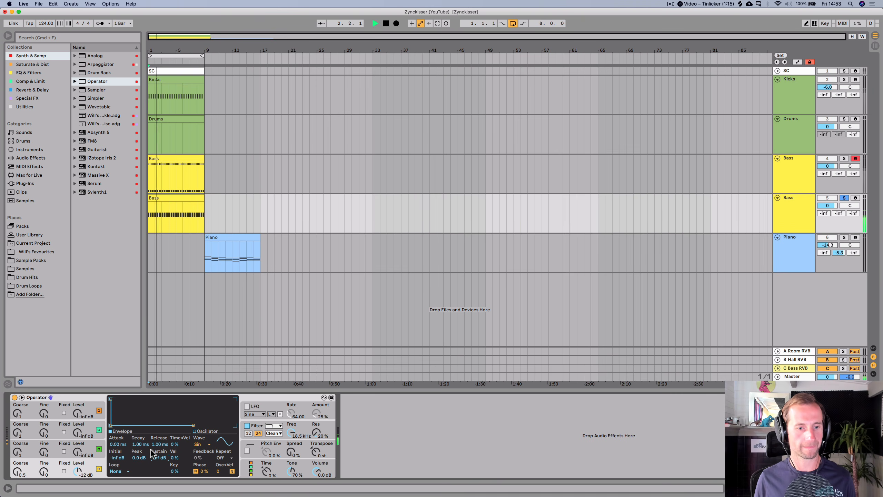
{"action": "left_click_drag", "start_coordinate": [140, 444], "coordinate": [140, 427]}
- Add EQ Eight after Operator on the duplicated Bass track
{"action": "left_click", "coordinate": [26, 66]}
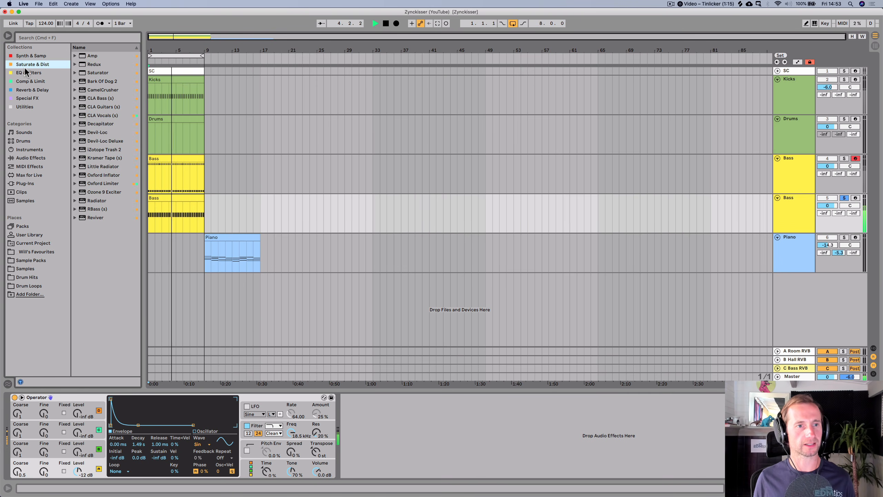
{"action": "left_click", "coordinate": [26, 72]}
{"action": "left_click_drag", "start_coordinate": [96, 64], "coordinate": [421, 460]}
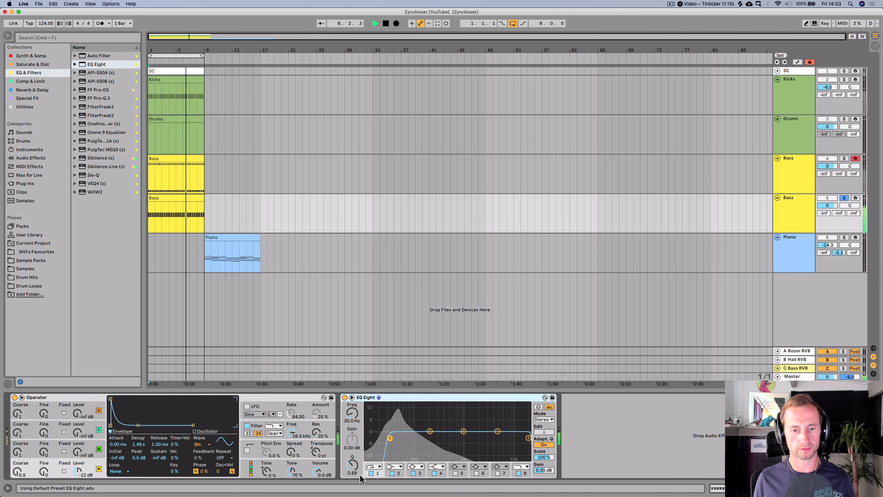
- Disable EQ Eight's low-cut band and sweep the high-cut band down to about 130 Hz
{"action": "left_click", "coordinate": [371, 473]}
{"action": "left_click", "coordinate": [528, 438]}
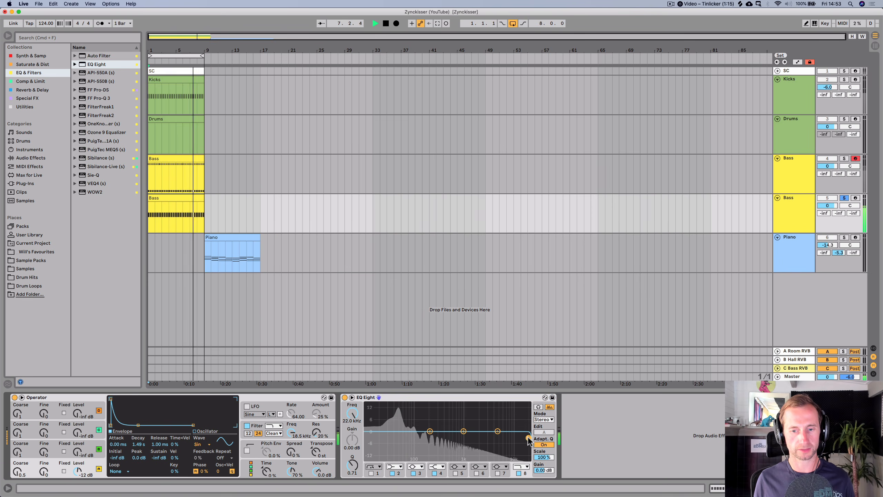
{"action": "left_click_drag", "start_coordinate": [528, 438], "coordinate": [420, 438]}
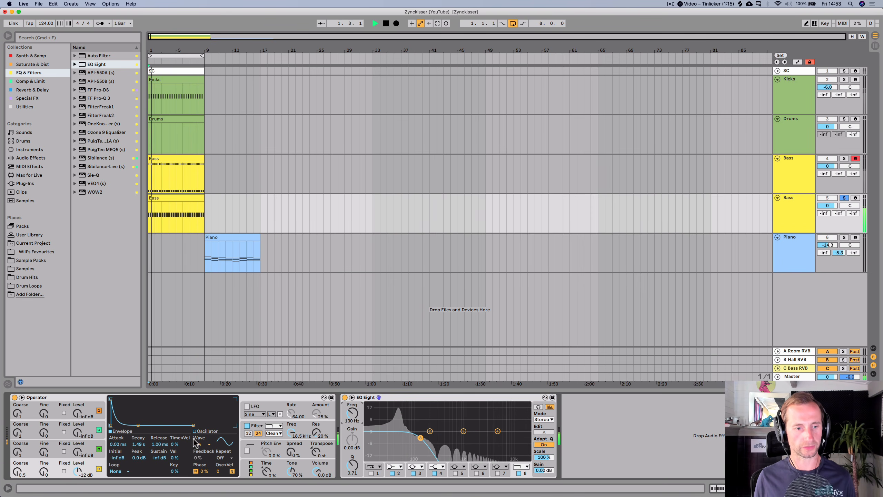
- Shorten Operator's envelope decay to about 345 ms and also solo the original Bass track
{"action": "mouse_move", "coordinate": [133, 444]}
{"action": "left_mouse_down"}
{"action": "mouse_move", "coordinate": [134, 466]}
{"action": "mouse_move", "coordinate": [134, 429]}
{"action": "mouse_move", "coordinate": [134, 452]}
{"action": "left_mouse_up"}
{"action": "left_click", "coordinate": [844, 158], "text": "super"}
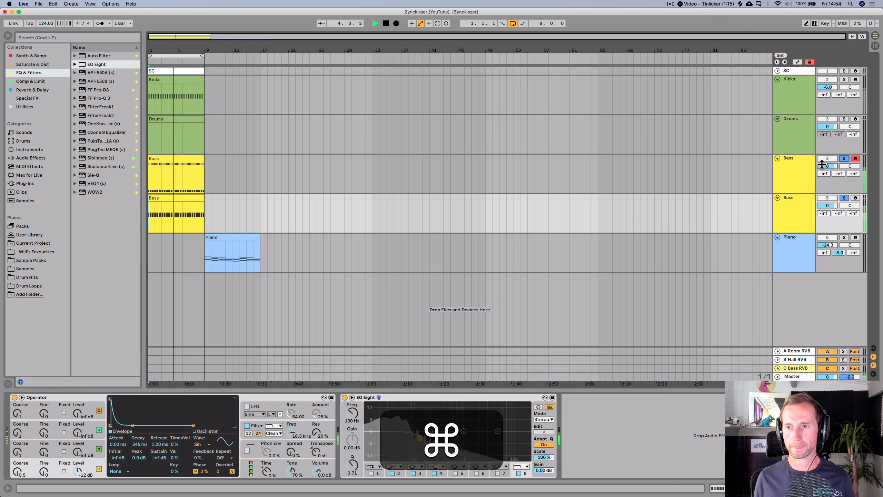
- Add EQ Eight after Analog on the original Bass track
{"action": "left_click", "coordinate": [802, 173]}
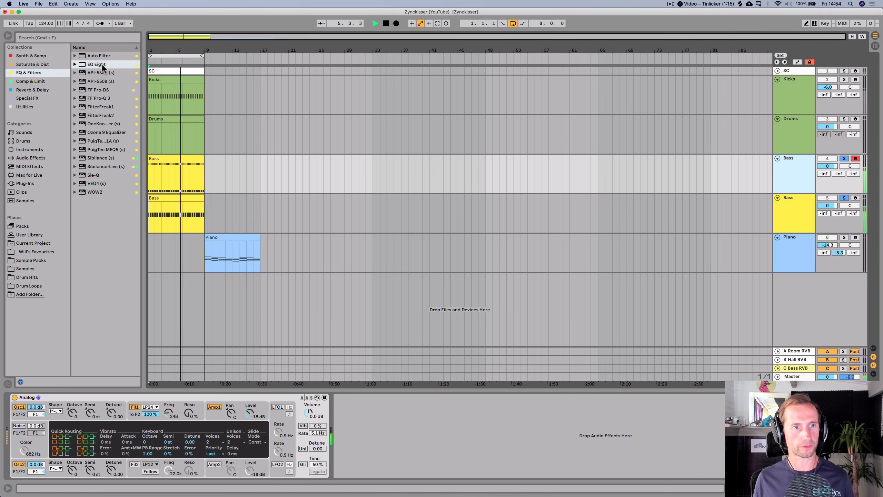
{"action": "left_click_drag", "start_coordinate": [102, 64], "coordinate": [399, 438]}
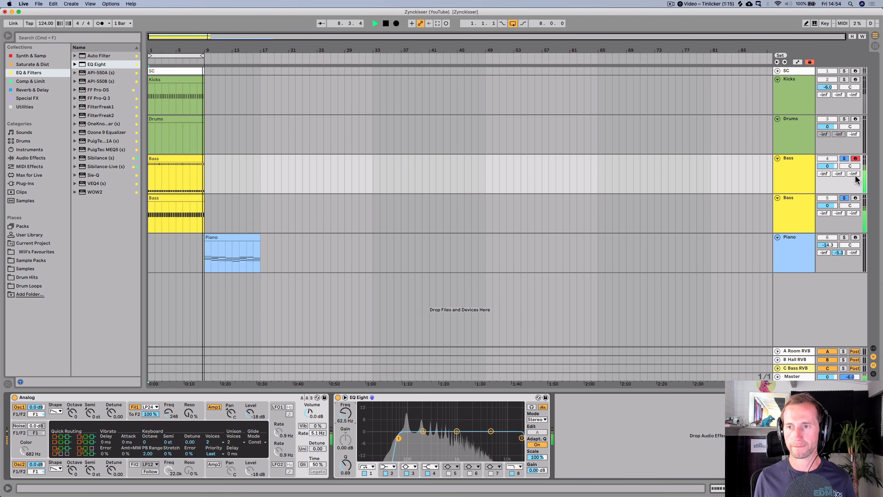
- Solo the Kicks track and lower the original Bass track's volume to -2.8 dB
{"action": "left_click", "coordinate": [844, 79], "text": "super"}
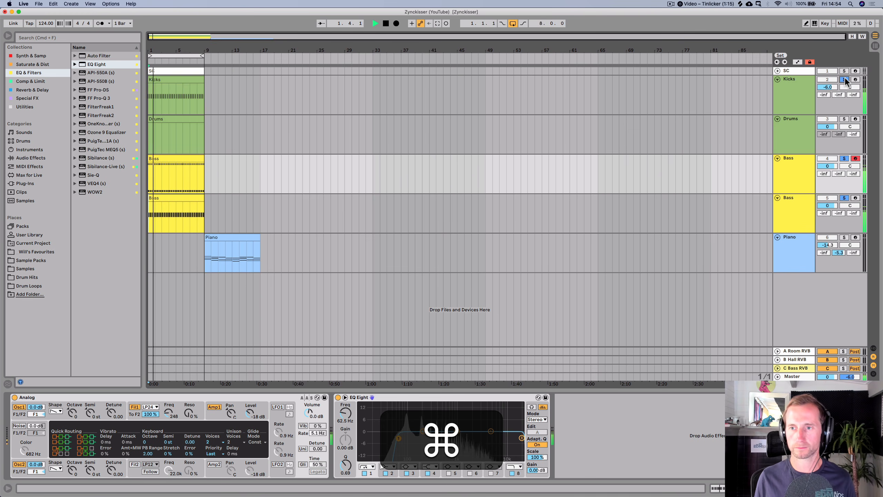
{"action": "left_click_drag", "start_coordinate": [828, 166], "coordinate": [828, 173]}
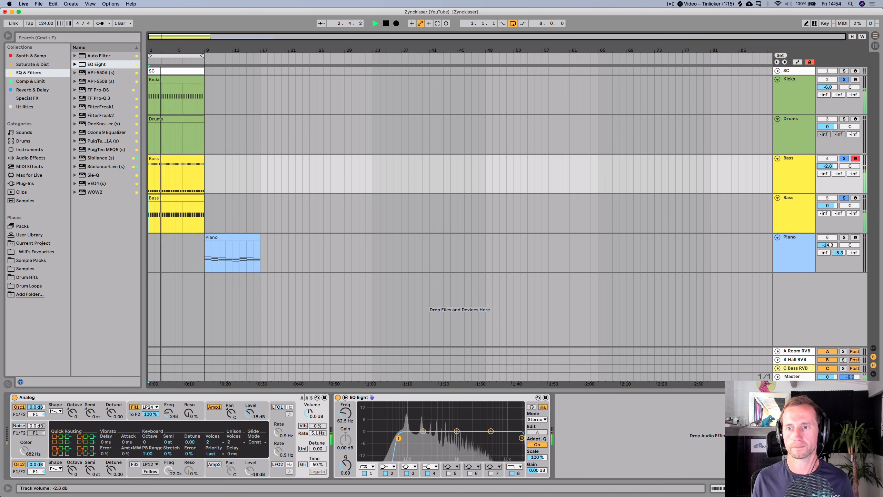
- Open Operator's global settings page on the duplicated Bass track
{"action": "left_click", "coordinate": [803, 200]}
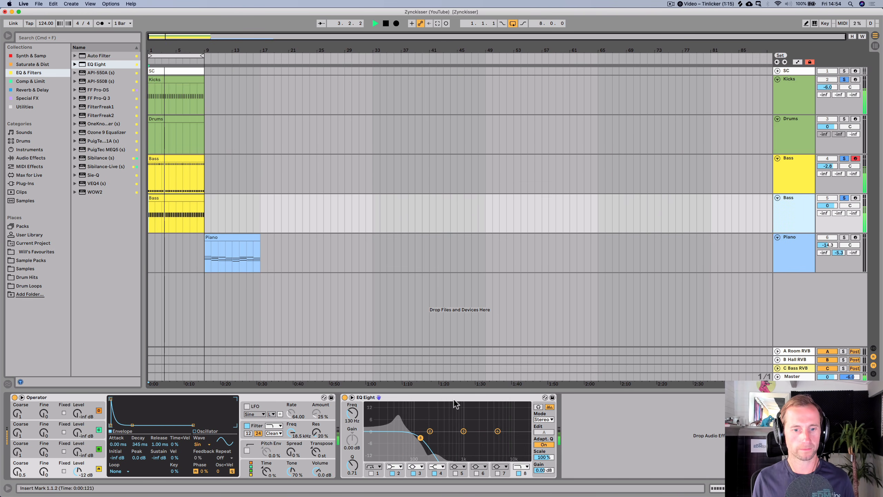
{"action": "left_click", "coordinate": [315, 472]}
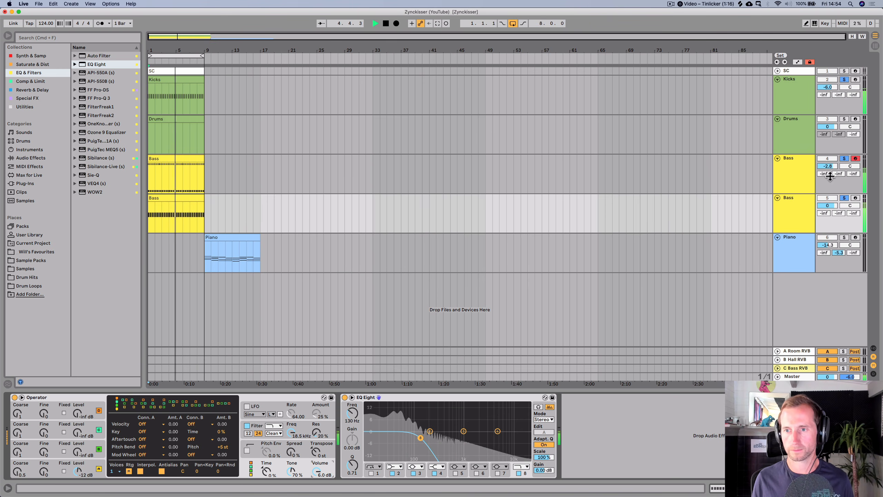
- Group both Bass tracks and rename the group BASS
{"action": "left_click", "coordinate": [792, 174]}
{"action": "left_click", "coordinate": [785, 209], "text": "shift"}
{"action": "key", "text": "shift+super+g"}
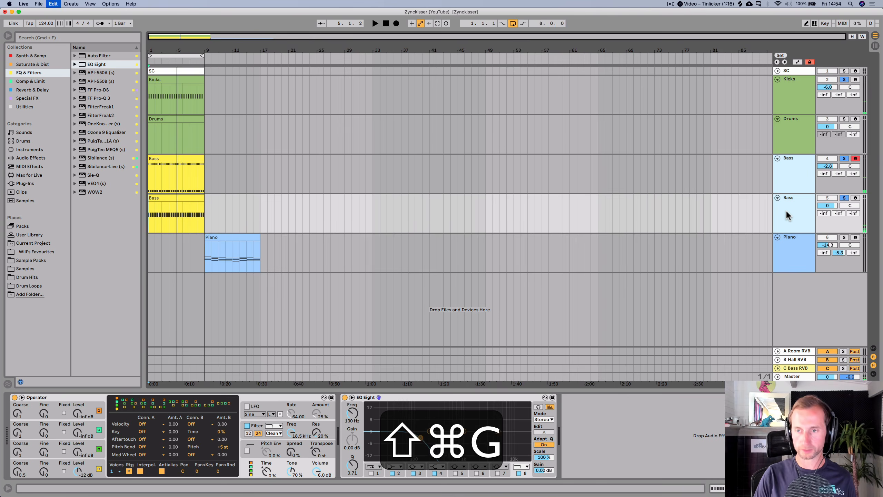
{"action": "key", "text": "super+r"}
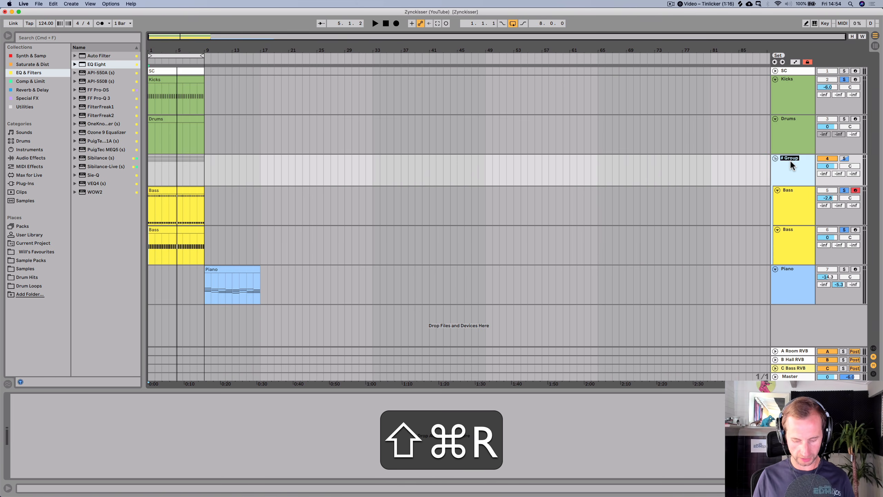
{"action": "type", "text": "BASS"}
{"action": "key", "text": "shift+Return"}
- Color the BASS group track orange
{"action": "right_click", "coordinate": [790, 160]}
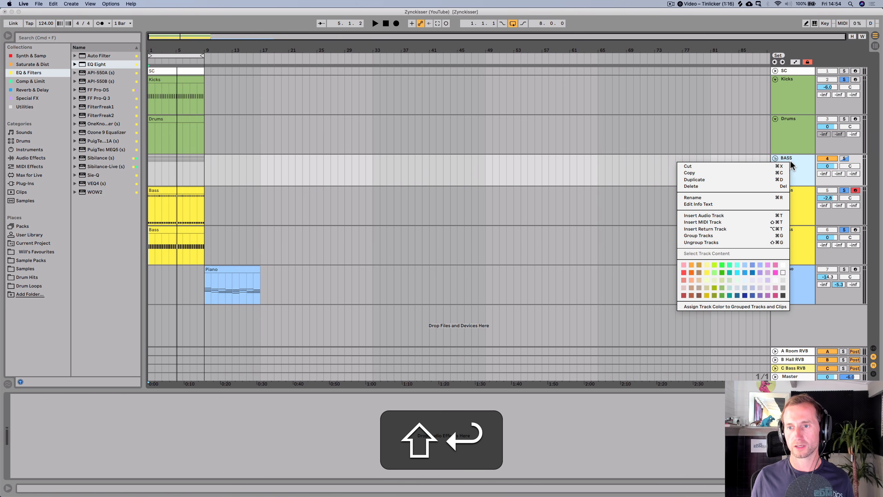
{"action": "left_click", "coordinate": [692, 270]}
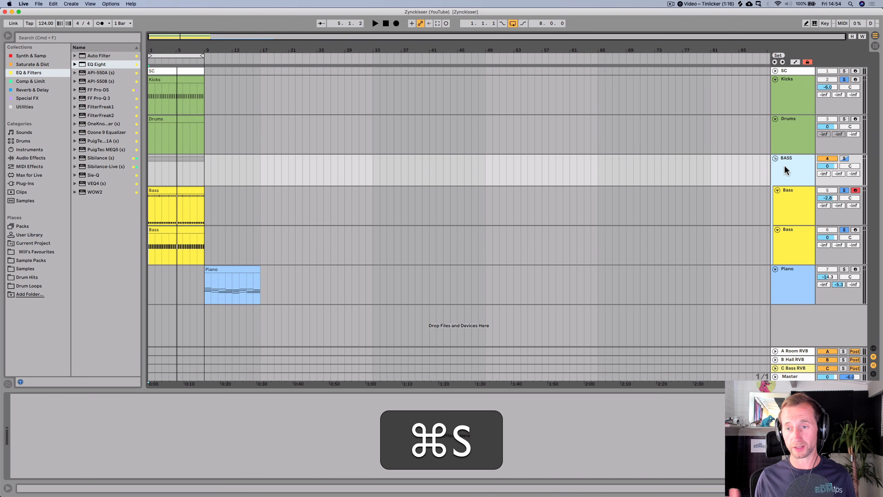
{"action": "left_click", "coordinate": [795, 194]}
{"action": "left_click", "coordinate": [791, 177]}
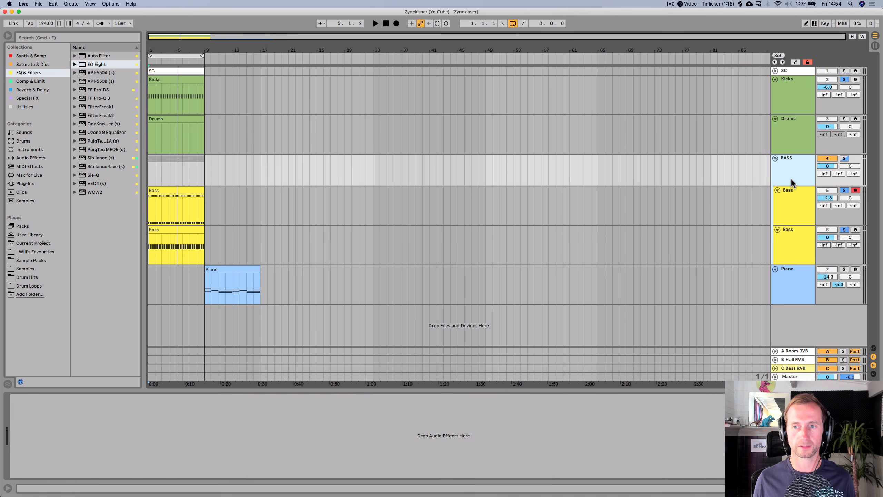
- Play the song and lower Analog's filter frequency on the original Bass track to 125
{"action": "key", "text": "space"}
{"action": "left_click", "coordinate": [787, 192]}
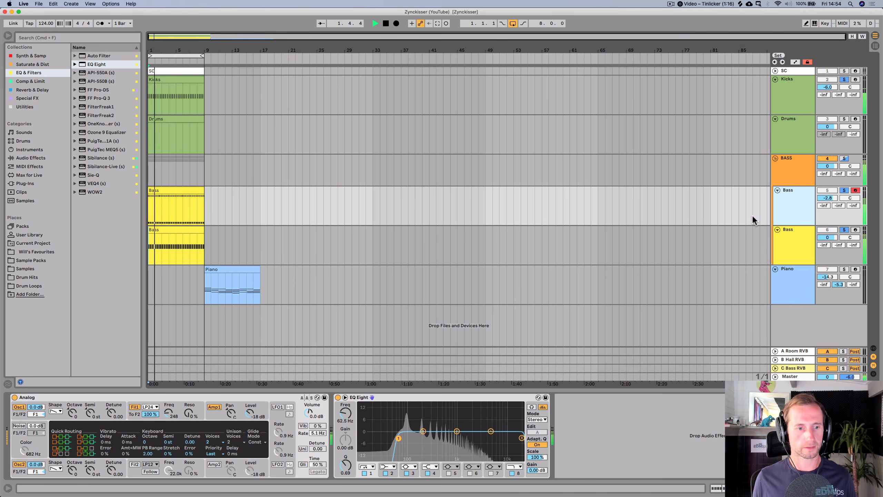
{"action": "key", "text": "space"}
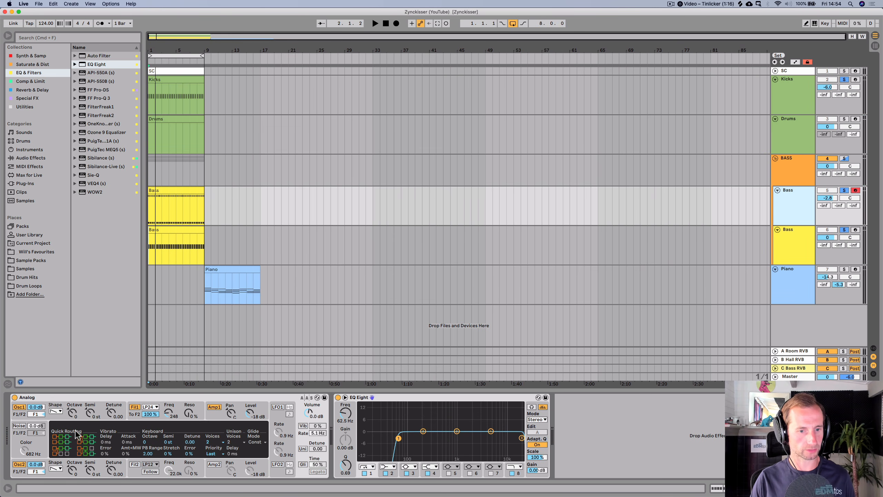
{"action": "key", "text": "space"}
{"action": "left_click_drag", "start_coordinate": [188, 413], "coordinate": [168, 420]}
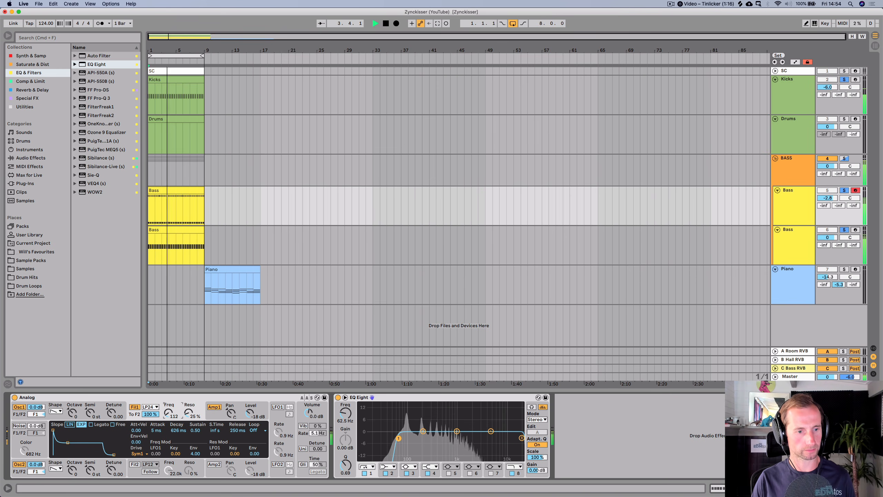
{"action": "key", "text": "space"}
- Wrap Analog into an Instrument Rack and duplicate its Analog chain
{"action": "left_click", "coordinate": [143, 396]}
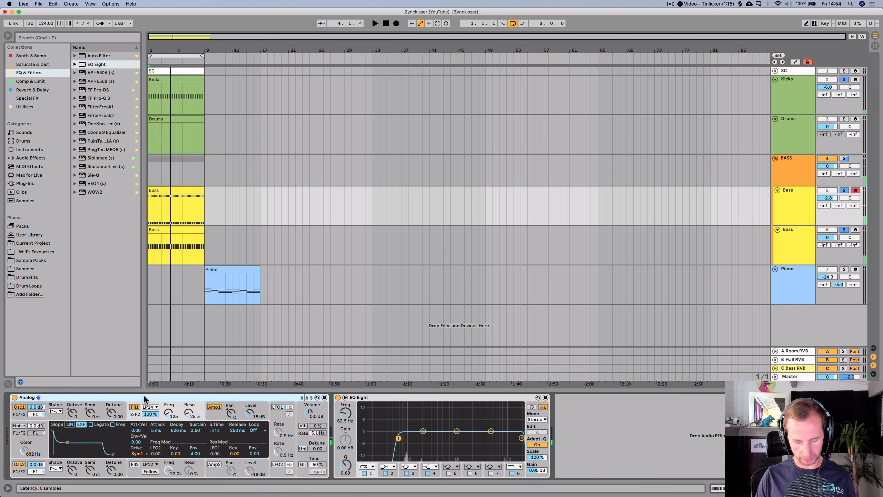
{"action": "key", "text": "super+g"}
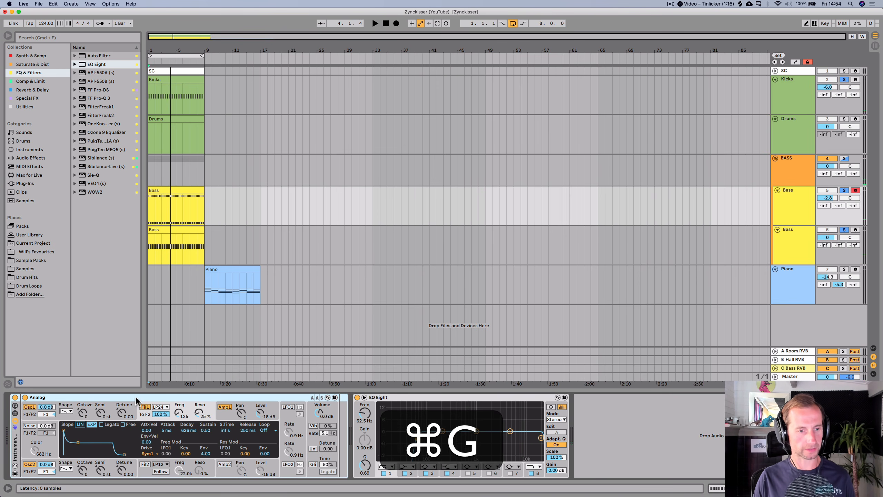
{"action": "left_click", "coordinate": [15, 413]}
{"action": "left_click", "coordinate": [38, 420]}
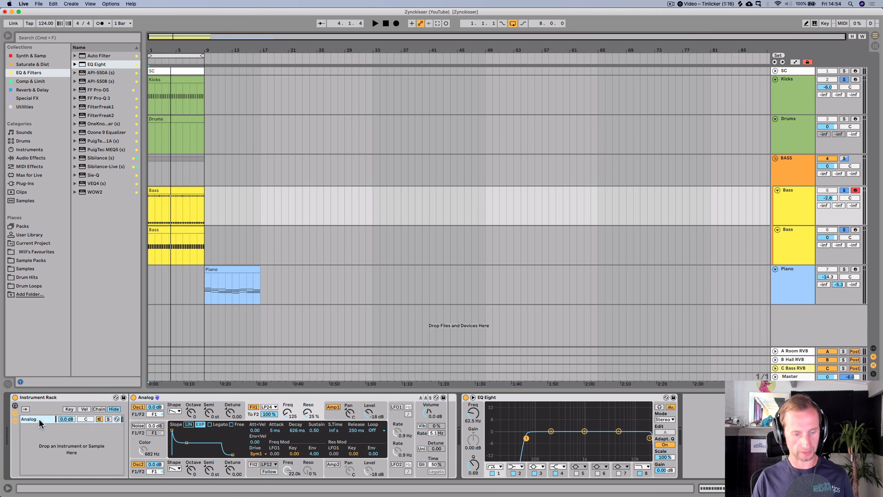
{"action": "key", "text": "super+d"}
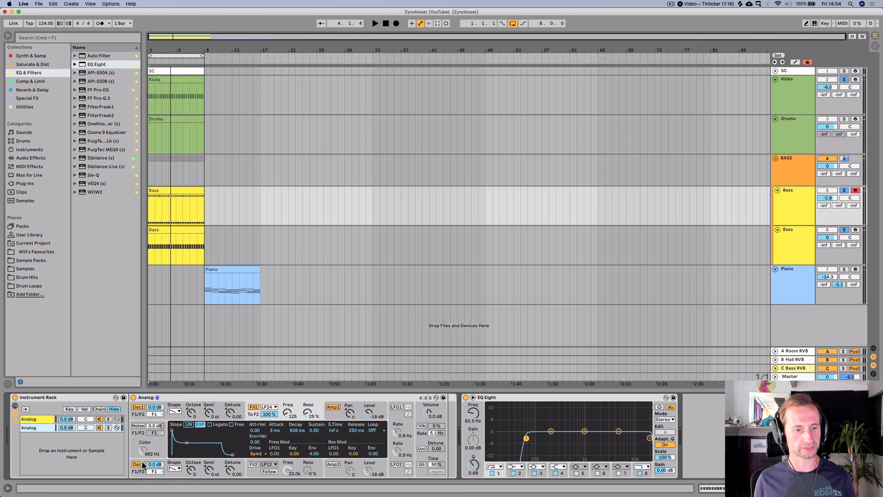
- Raise the duplicate chain's Oscillator 1 by 7 semitones and set that chain's volume to 3.0 dB
{"action": "key", "text": "space"}
{"action": "left_click_drag", "start_coordinate": [210, 415], "coordinate": [210, 405]}
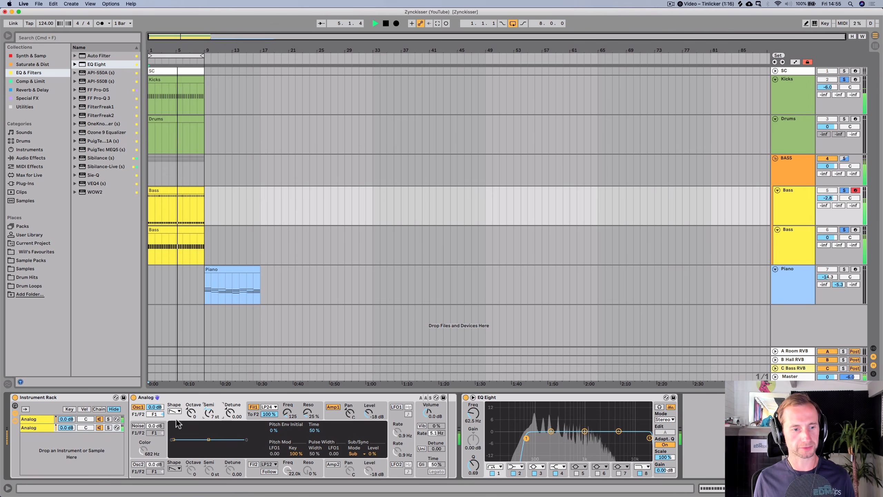
{"action": "mouse_move", "coordinate": [71, 427]}
{"action": "left_mouse_down"}
{"action": "mouse_move", "coordinate": [70, 452]}
{"action": "mouse_move", "coordinate": [67, 416]}
{"action": "mouse_move", "coordinate": [67, 429]}
{"action": "left_mouse_up"}
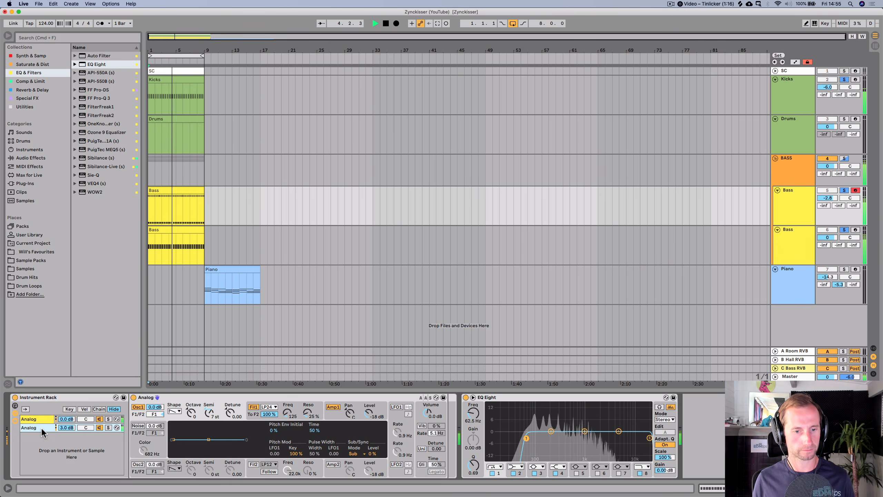
{"action": "key", "text": "space"}
- Map the second chain's Analog filter frequency to Macro 1
{"action": "left_click", "coordinate": [15, 405]}
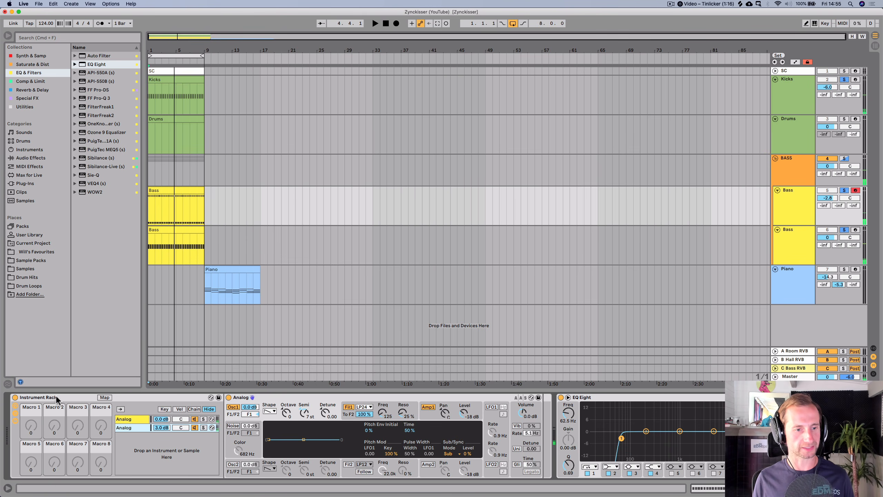
{"action": "left_click", "coordinate": [104, 397]}
{"action": "left_click", "coordinate": [381, 411]}
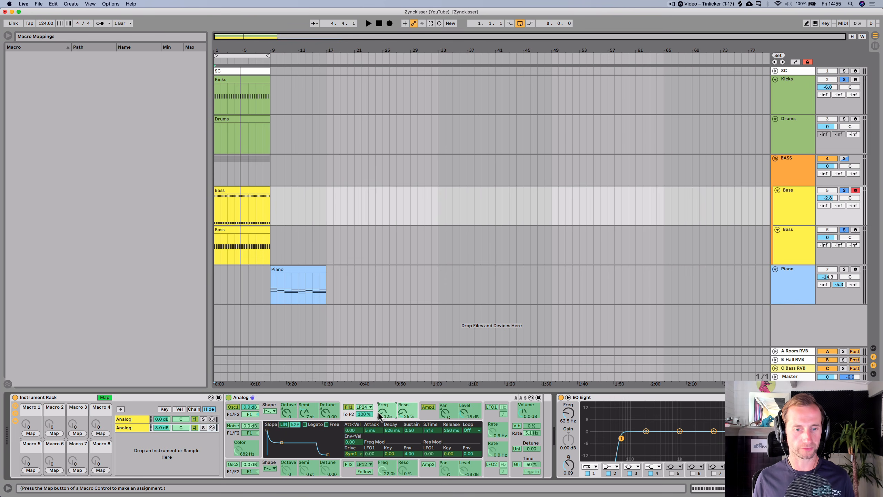
{"action": "left_click", "coordinate": [31, 433]}
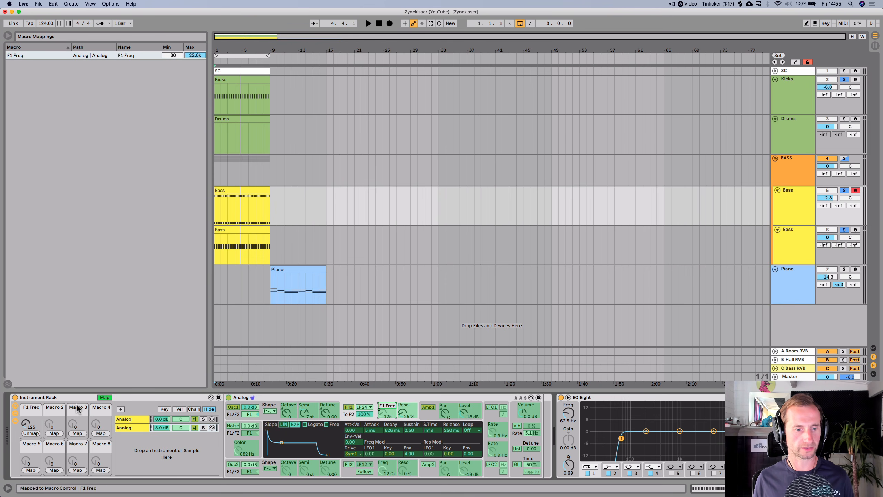
{"action": "left_click", "coordinate": [104, 397]}
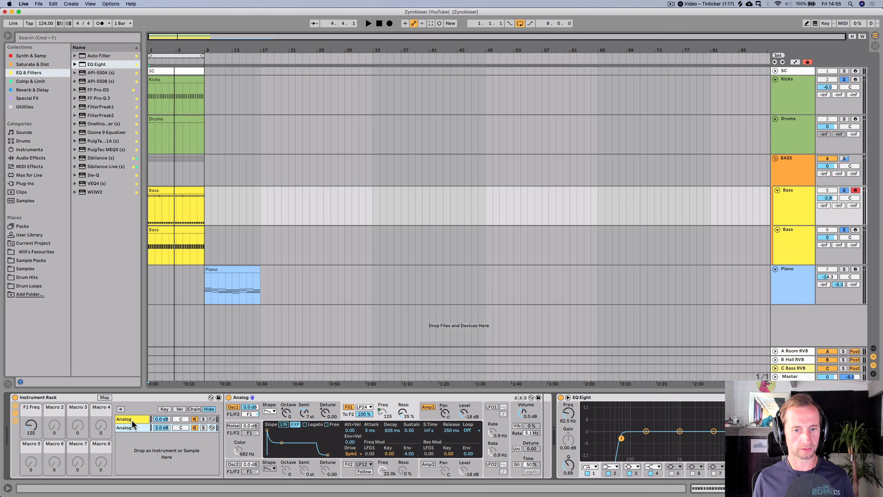
- Map the first chain's Analog filter frequency to Macro 1 as well
{"action": "left_click", "coordinate": [132, 418]}
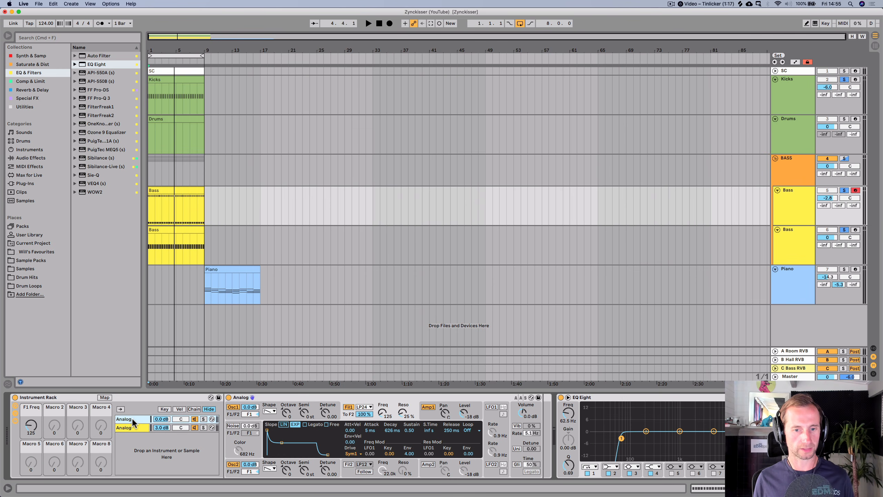
{"action": "left_click", "coordinate": [108, 397]}
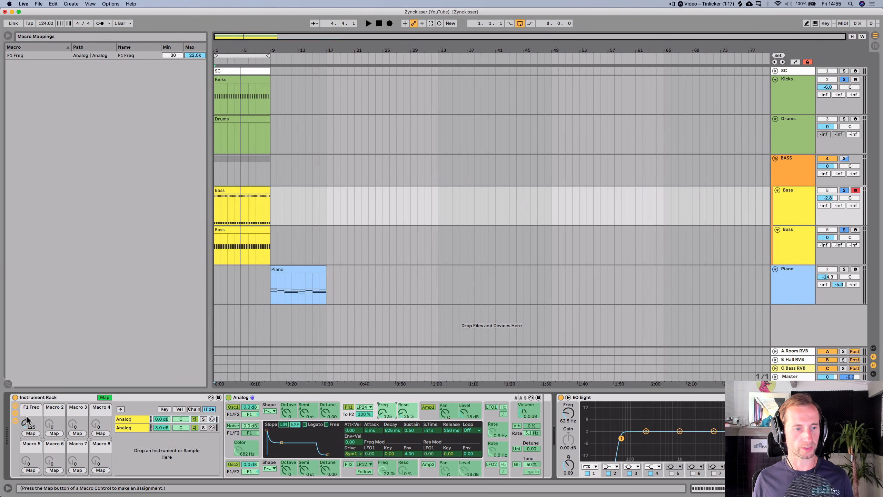
{"action": "left_click", "coordinate": [30, 433]}
{"action": "left_click", "coordinate": [104, 398]}
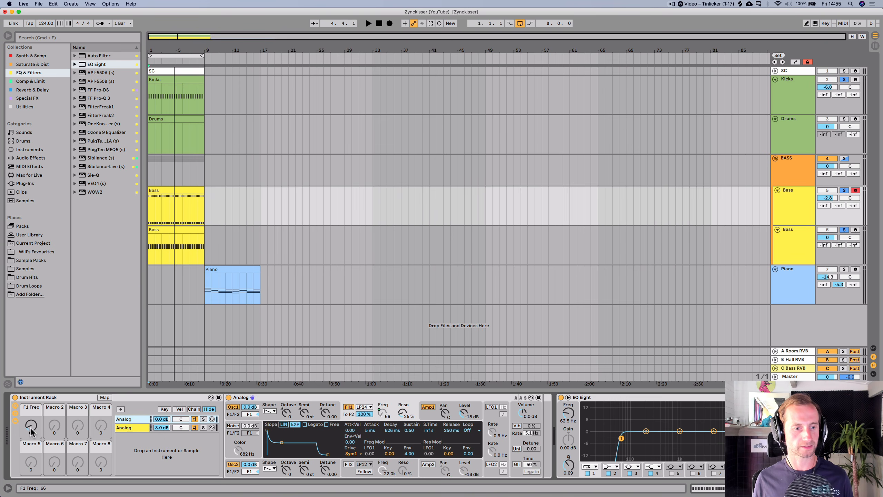
- Play the song and set the F1 Freq macro to about 95
{"action": "key", "text": "space"}
{"action": "mouse_move", "coordinate": [31, 431]}
{"action": "left_mouse_down"}
{"action": "mouse_move", "coordinate": [31, 372]}
{"action": "mouse_move", "coordinate": [31, 421]}
{"action": "left_mouse_up"}
{"action": "key", "text": "space"}
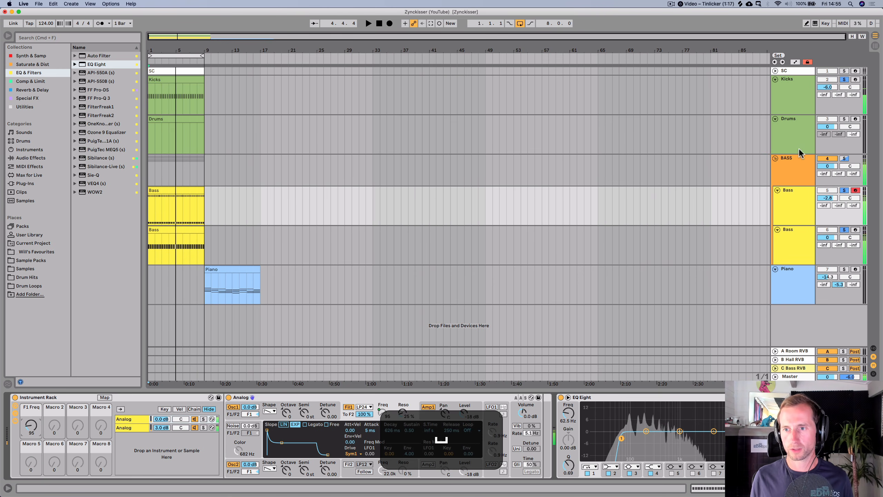
- Raise the original Bass track's C Bass RVB send to -17.5 dB while playing
{"action": "left_click_drag", "start_coordinate": [828, 166], "coordinate": [828, 168]}
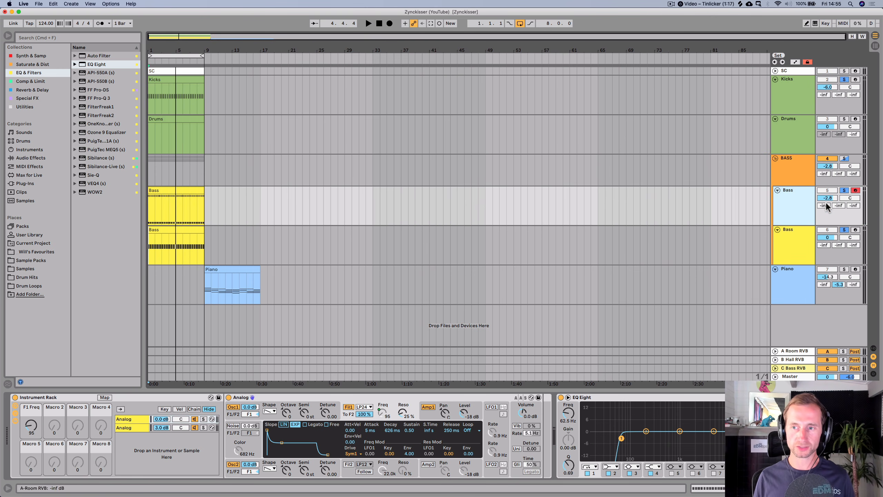
{"action": "key", "text": "space"}
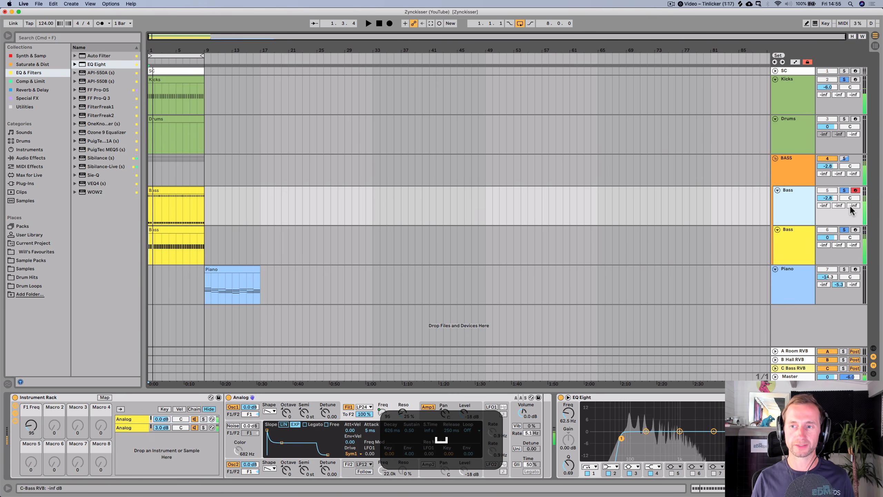
{"action": "key", "text": "space"}
{"action": "left_click_drag", "start_coordinate": [848, 206], "coordinate": [847, 191]}
{"action": "key", "text": "space"}
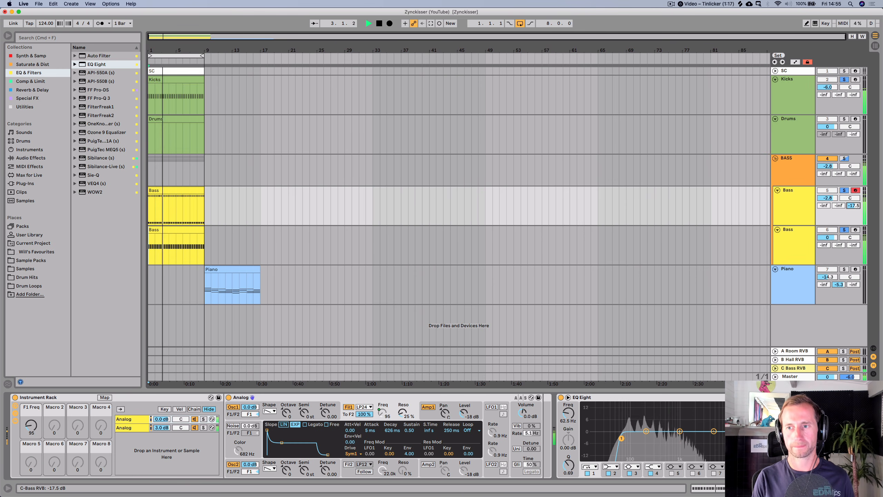
- Adjust the low-cut frequency of EQ Eight on the C Bass RVB return track
{"action": "key", "text": "Tab"}
{"action": "left_click", "coordinate": [813, 39]}
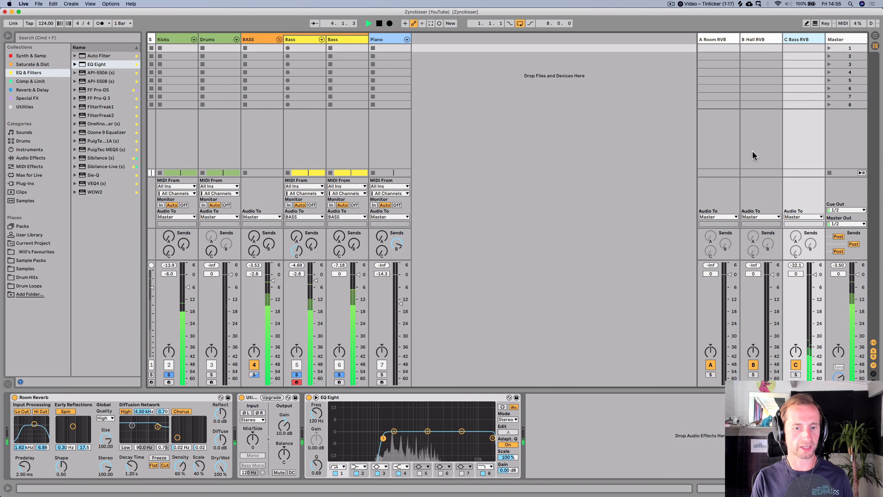
{"action": "mouse_move", "coordinate": [316, 413]}
{"action": "left_mouse_down"}
{"action": "mouse_move", "coordinate": [317, 362]}
{"action": "mouse_move", "coordinate": [316, 415]}
{"action": "left_mouse_up"}
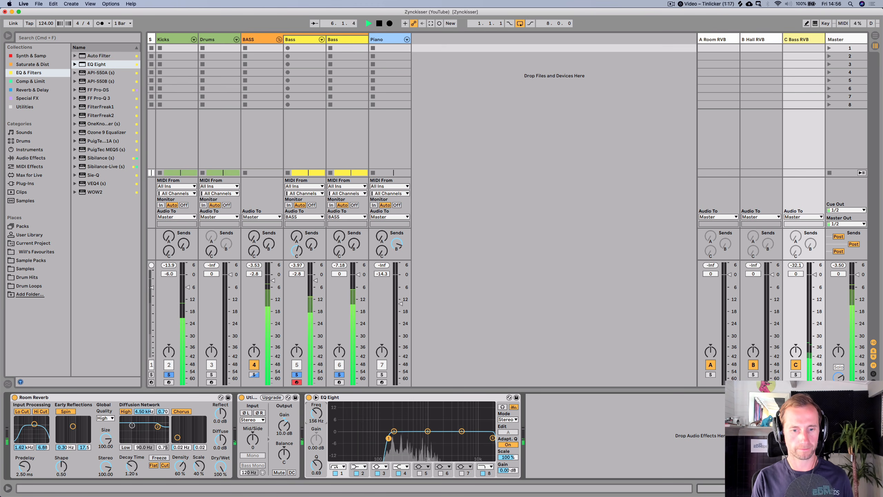
{"action": "key", "text": "Tab"}
- Save the Live set
{"action": "key", "text": "super+s"}
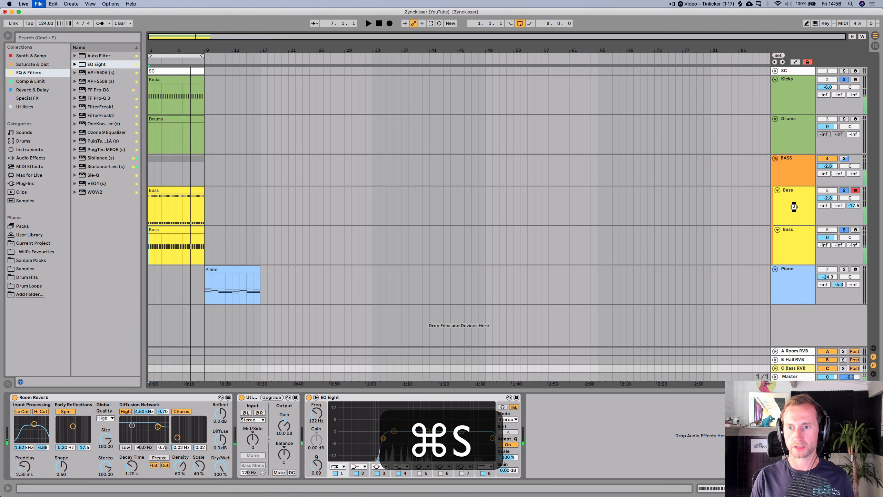
{"action": "left_click", "coordinate": [794, 207]}
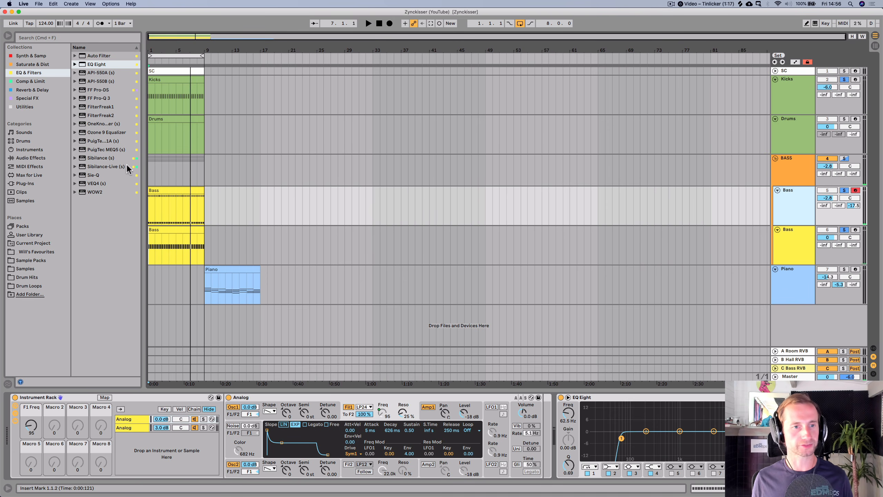
- Add a Saturator from the Saturate & Dist collection after the Instrument Rack on the bass track
{"action": "left_click", "coordinate": [34, 64]}
{"action": "left_click_drag", "start_coordinate": [94, 75], "coordinate": [561, 446]}
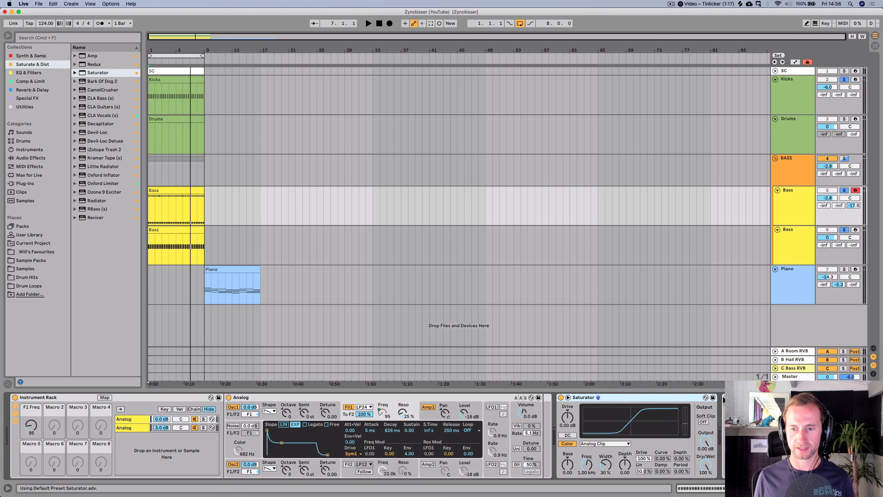
- Play the song and hot-swap through Saturator presets, loading Mid-Range Phattener
{"action": "key", "text": "space"}
{"action": "left_click", "coordinate": [706, 398]}
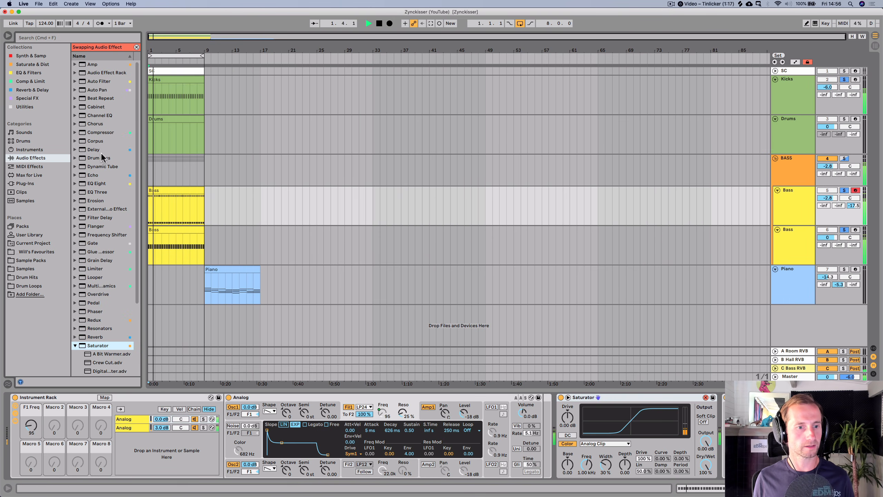
{"action": "scroll", "coordinate": [97, 329], "scroll_direction": "down", "scroll_amount": 5}
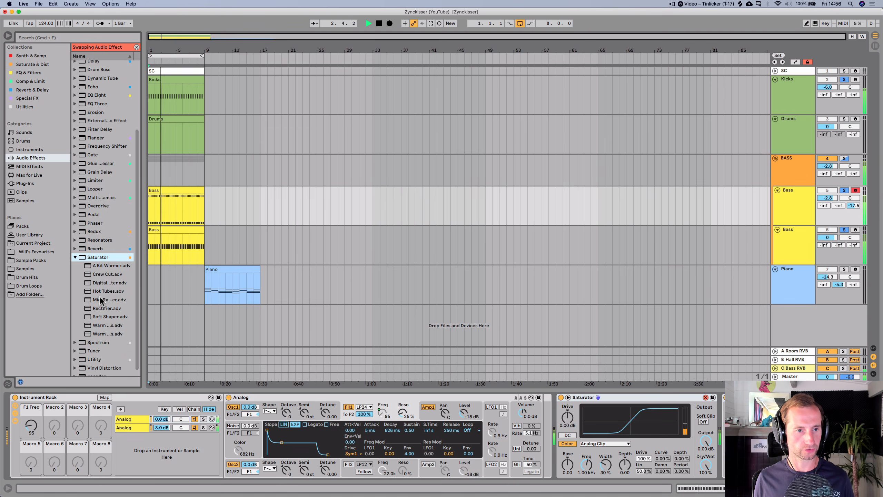
{"action": "left_click", "coordinate": [100, 266]}
{"action": "key", "text": "Return"}
{"action": "key", "text": "Down"}
{"action": "key", "text": "Return"}
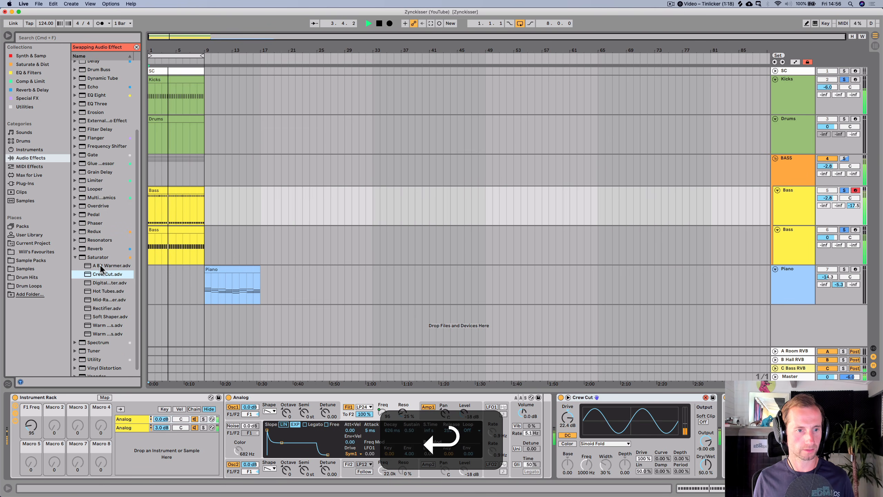
{"action": "key", "text": "Down"}
{"action": "key", "text": "Return"}
{"action": "key", "text": "Down"}
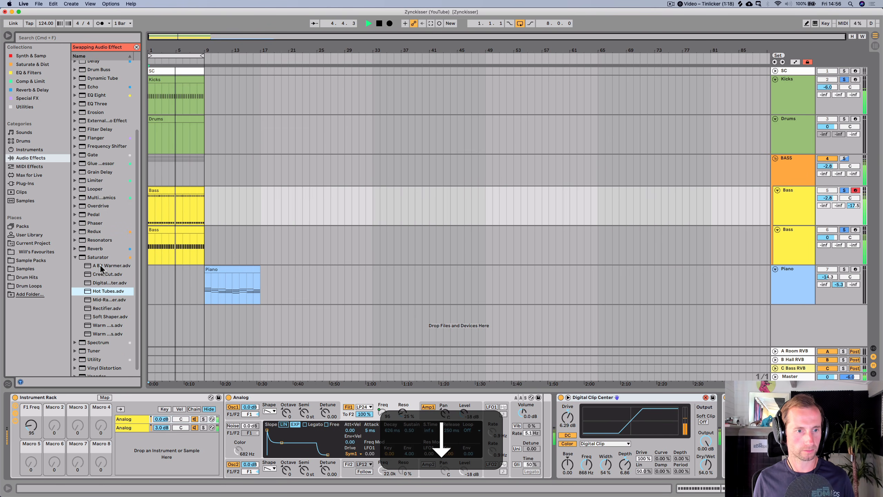
{"action": "key", "text": "Return"}
{"action": "key", "text": "Down"}
{"action": "key", "text": "Return"}
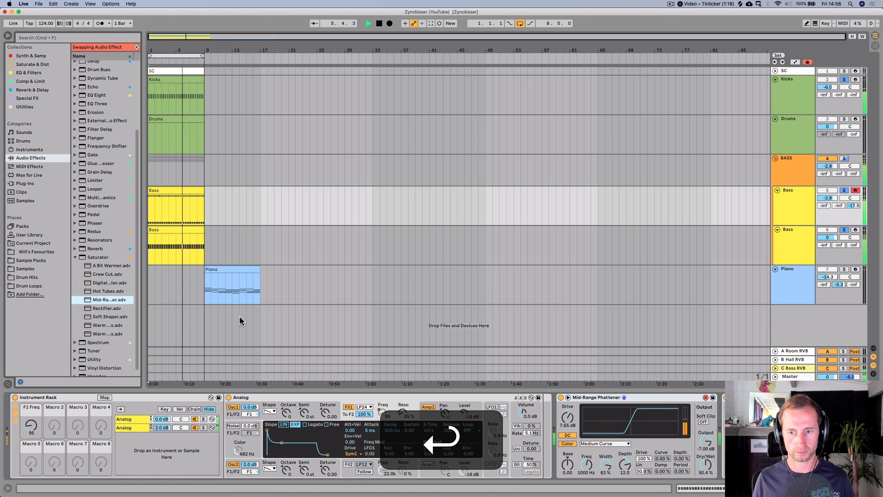
- Lower the Saturator's Dry/Wet to about 18.3%
{"action": "mouse_move", "coordinate": [706, 465]}
{"action": "left_mouse_down"}
{"action": "mouse_move", "coordinate": [706, 494]}
{"action": "mouse_move", "coordinate": [705, 458]}
{"action": "left_mouse_up"}
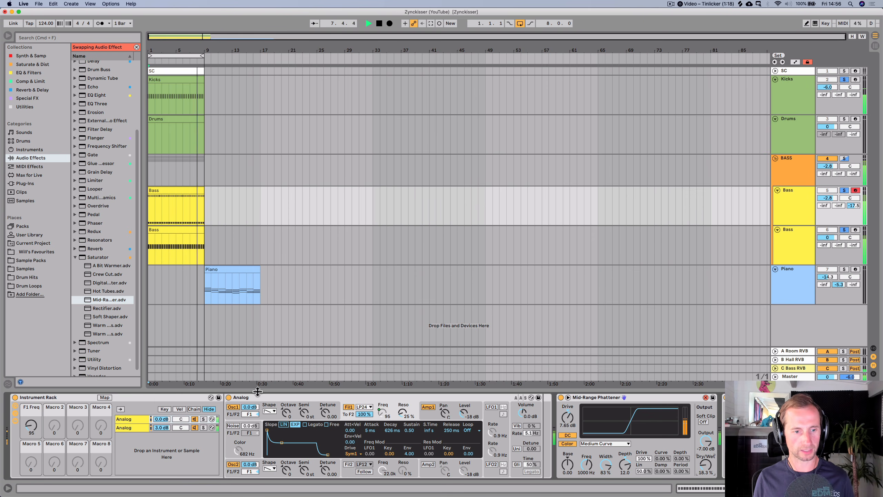
- Sweep the F1 Freq macro up and down, then undo the macro changes
{"action": "left_click_drag", "start_coordinate": [33, 428], "coordinate": [33, 378]}
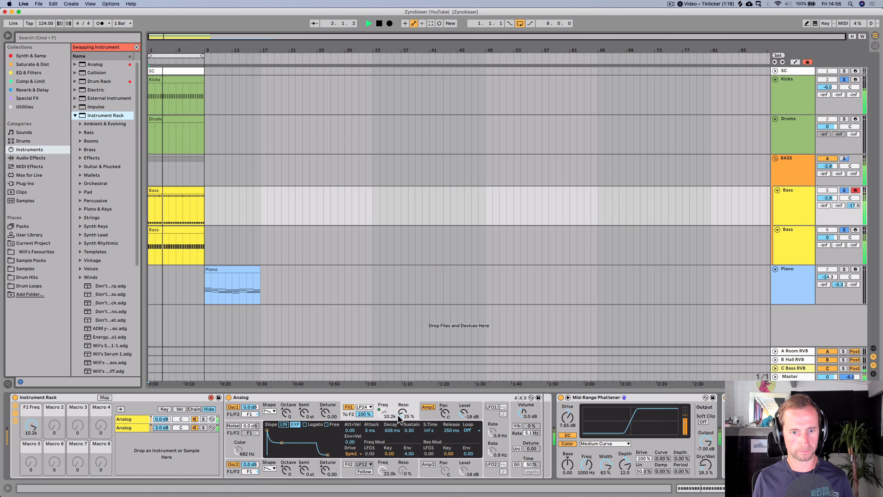
{"action": "left_click", "coordinate": [530, 397]}
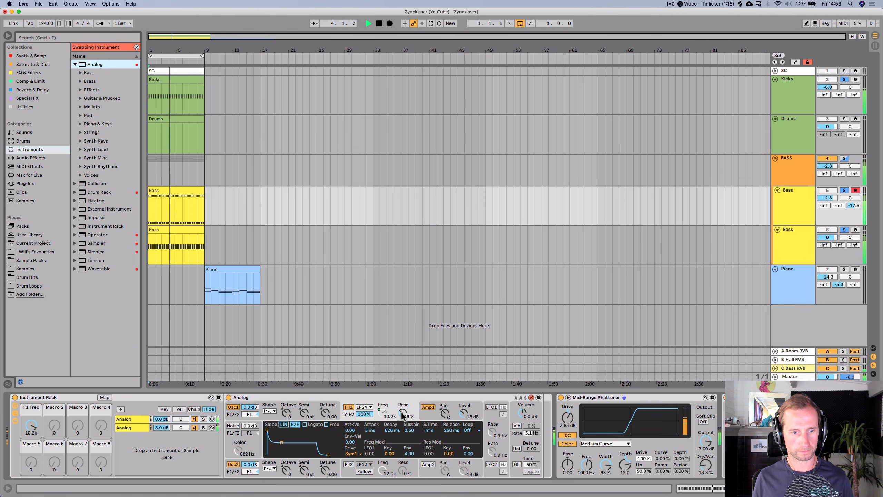
{"action": "mouse_move", "coordinate": [32, 427]}
{"action": "left_mouse_down"}
{"action": "mouse_move", "coordinate": [32, 452]}
{"action": "mouse_move", "coordinate": [31, 430]}
{"action": "left_mouse_up"}
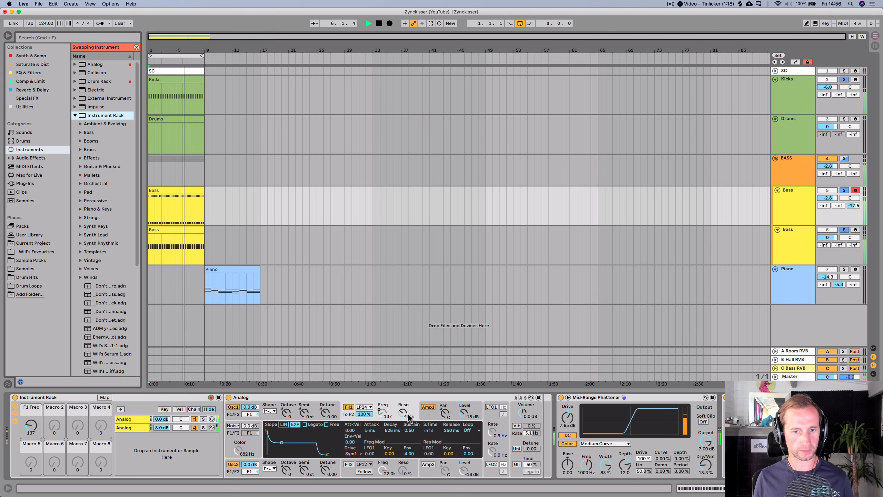
{"action": "key", "text": "super+z"}
{"action": "key", "text": "super+z"}
{"action": "key", "text": "super+z"}
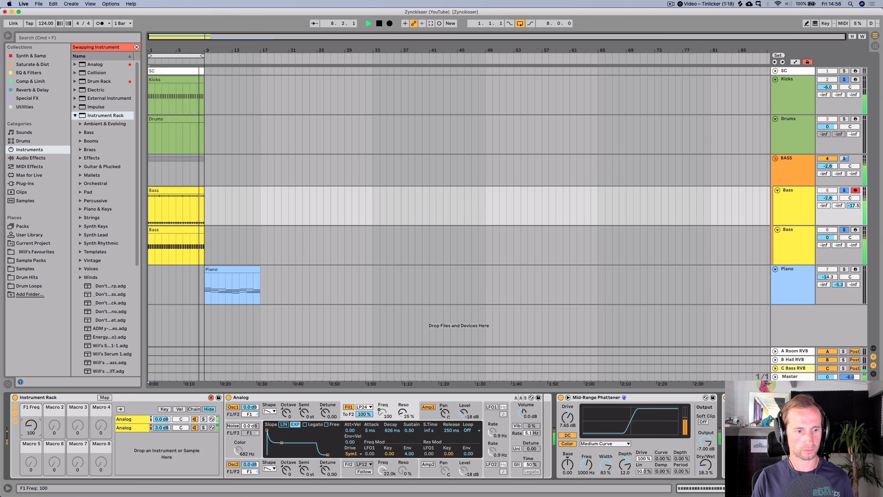
- Save the set, then pan the rack's two Analog chains to 17L and 11R while playing
{"action": "key", "text": "super+s"}
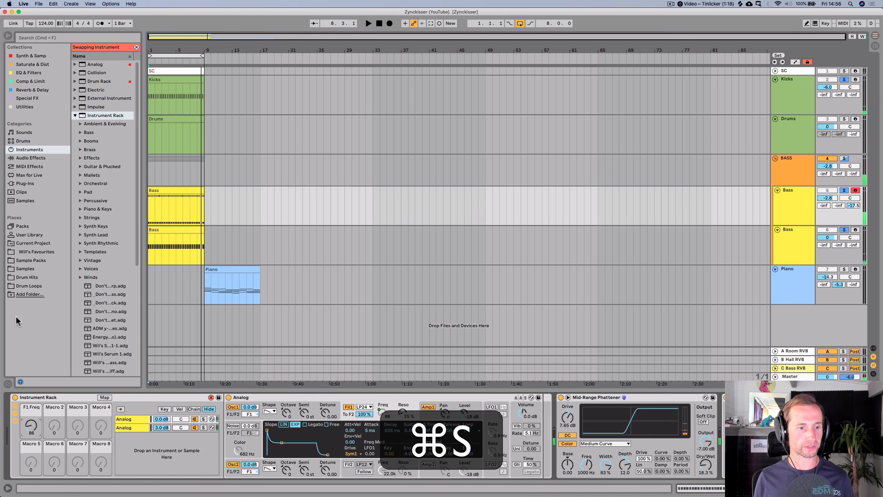
{"action": "left_click", "coordinate": [129, 421]}
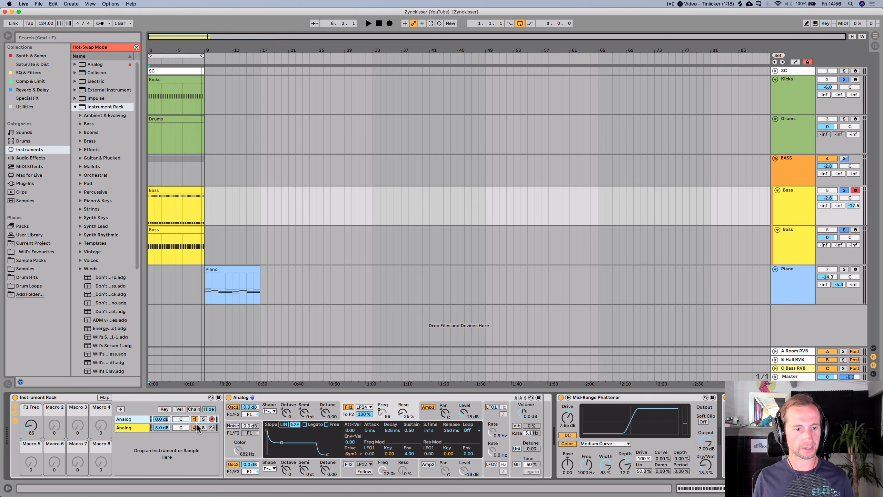
{"action": "left_click", "coordinate": [140, 429]}
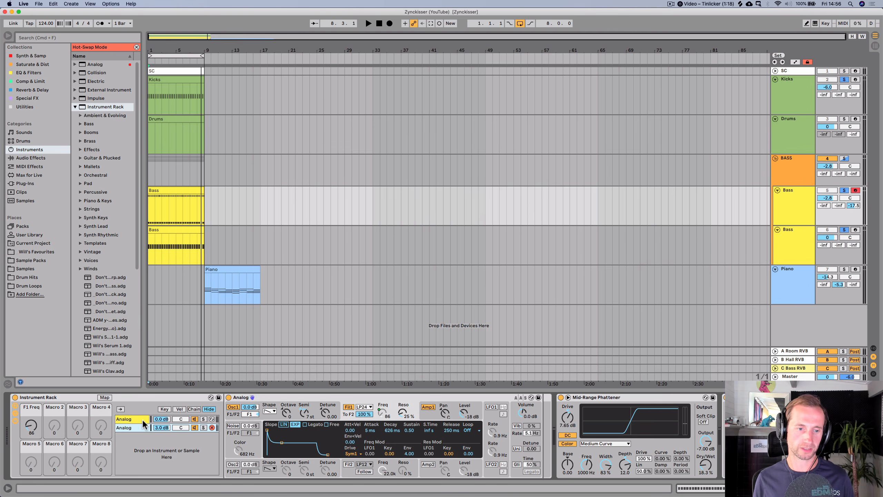
{"action": "key", "text": "space"}
{"action": "mouse_move", "coordinate": [185, 427]}
{"action": "left_mouse_down"}
{"action": "mouse_move", "coordinate": [185, 419]}
{"action": "mouse_move", "coordinate": [182, 432]}
{"action": "left_mouse_up"}
{"action": "left_click", "coordinate": [184, 419]}
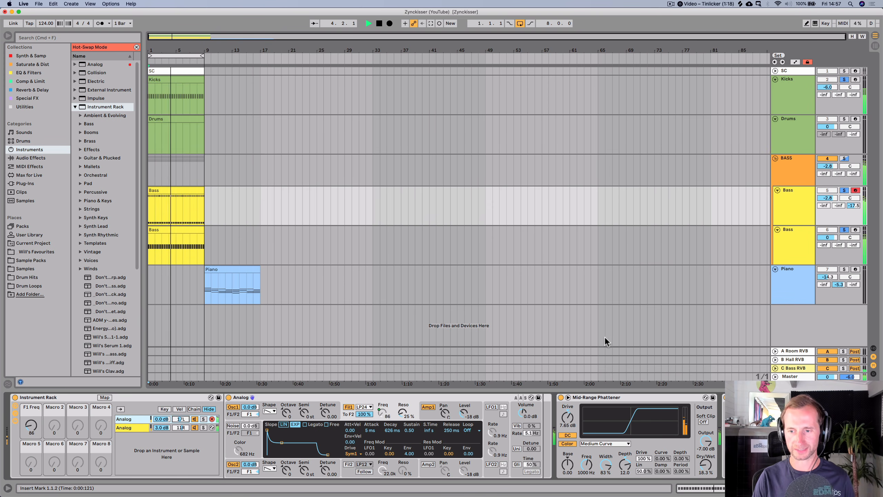
- Stop playback, save the set, and fold the Instrument Rack in the bass device chain
{"action": "key", "text": "space"}
{"action": "key", "text": "super+s"}
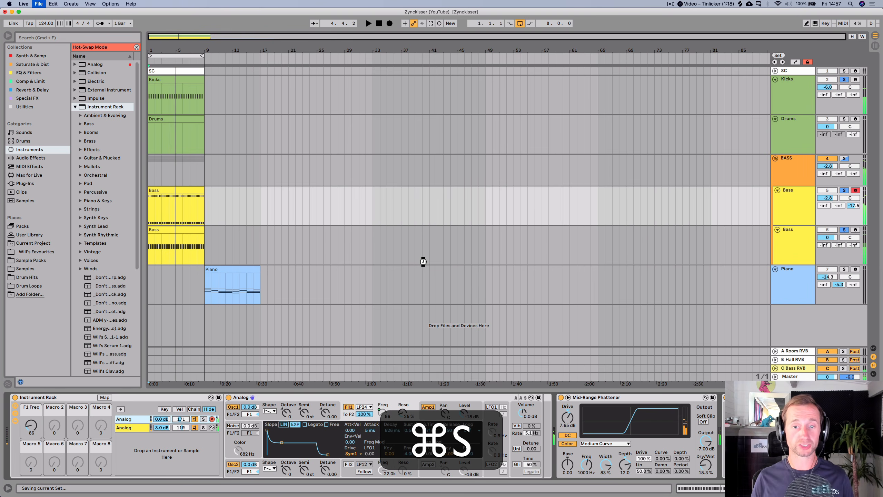
{"action": "key", "text": "alt+super+m"}
{"action": "key", "text": "space"}
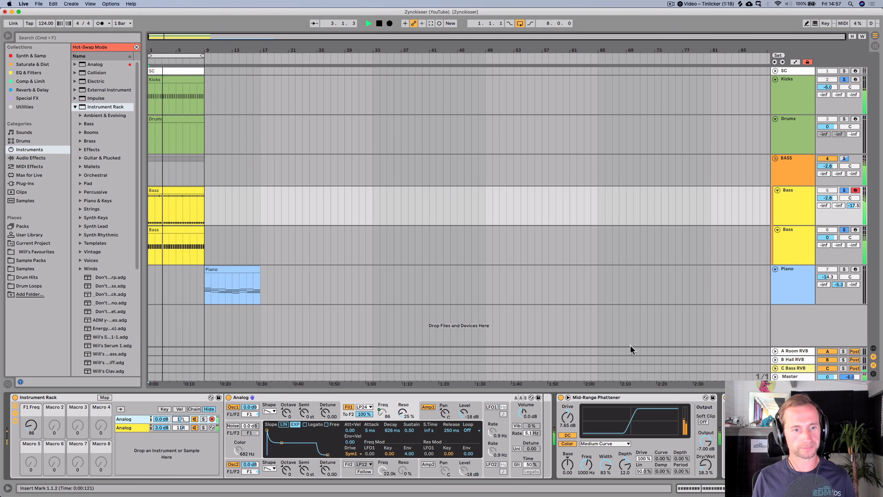
{"action": "key", "text": "space"}
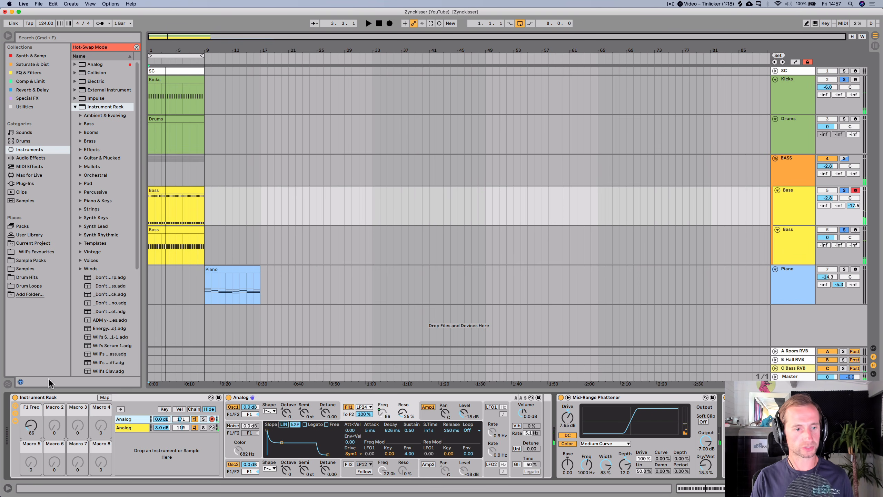
{"action": "double_click", "coordinate": [124, 398]}
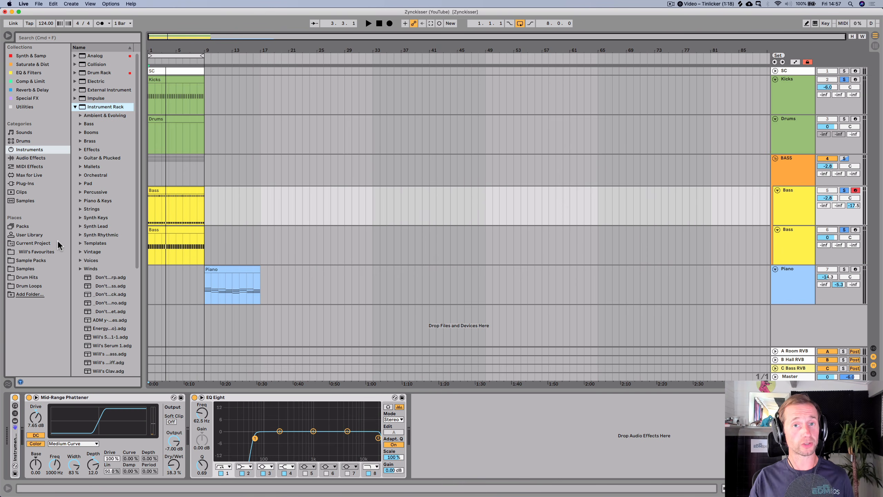
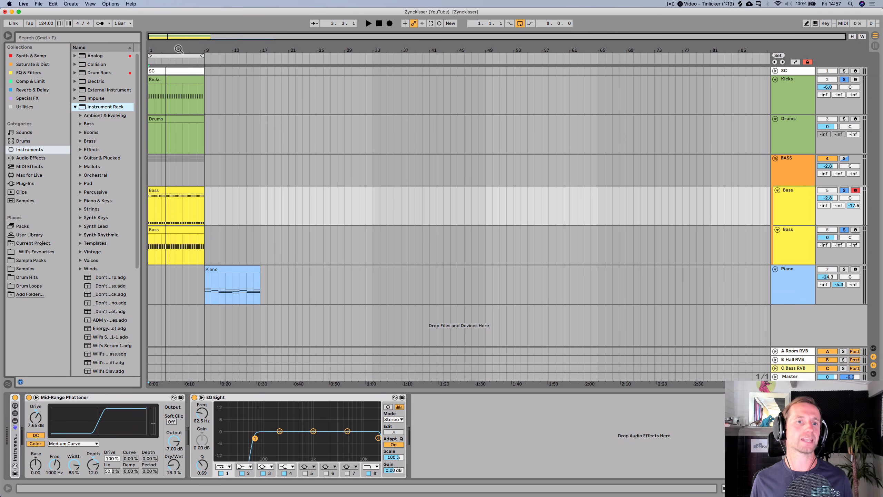
- Add a Compressor to the BASS group track
{"action": "left_click_drag", "start_coordinate": [178, 48], "coordinate": [182, 49]}
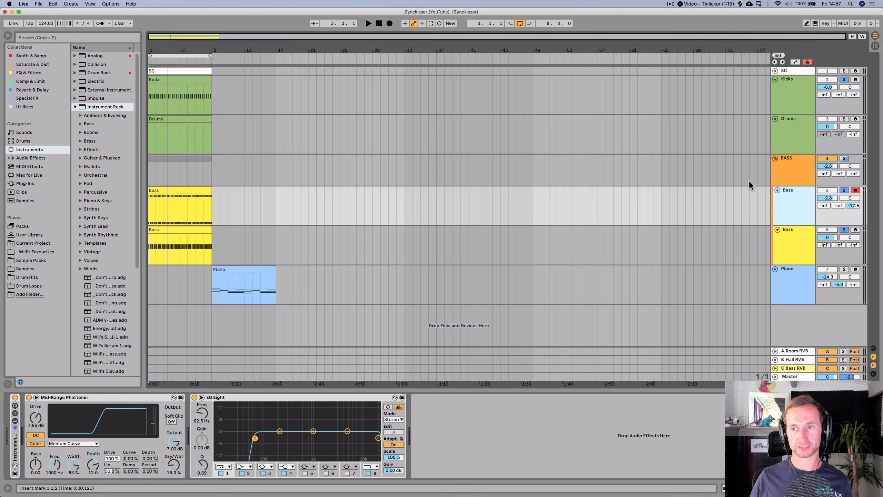
{"action": "left_click", "coordinate": [783, 177]}
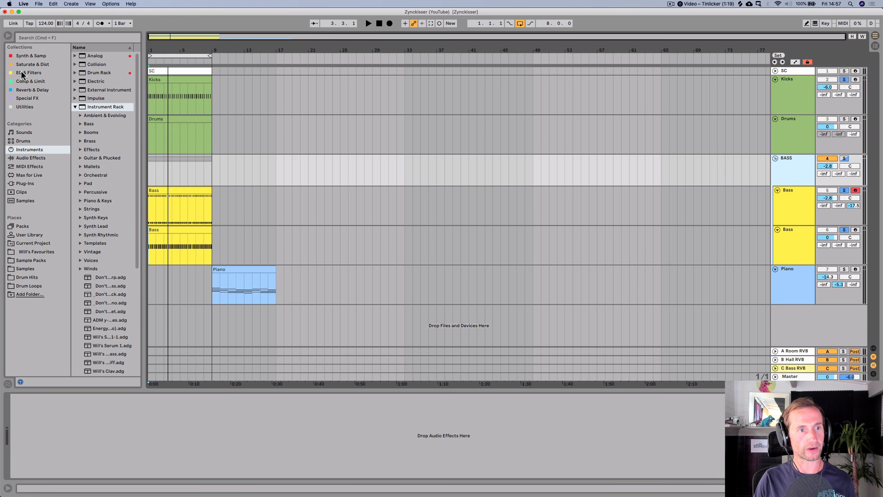
{"action": "left_click", "coordinate": [22, 82]}
{"action": "left_click_drag", "start_coordinate": [103, 55], "coordinate": [130, 435]}
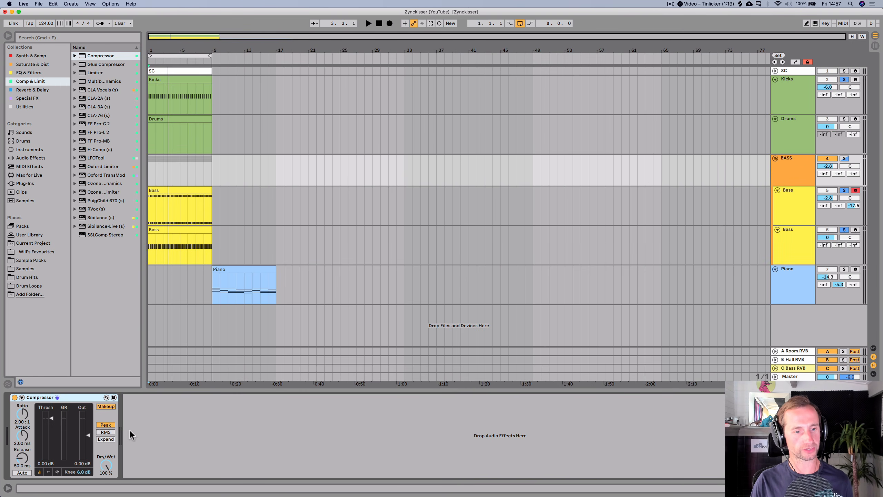
- Enable the Compressor's sidechain and set its audio source to the SC track
{"action": "left_click", "coordinate": [21, 397]}
{"action": "left_click", "coordinate": [23, 407]}
{"action": "left_click", "coordinate": [21, 420]}
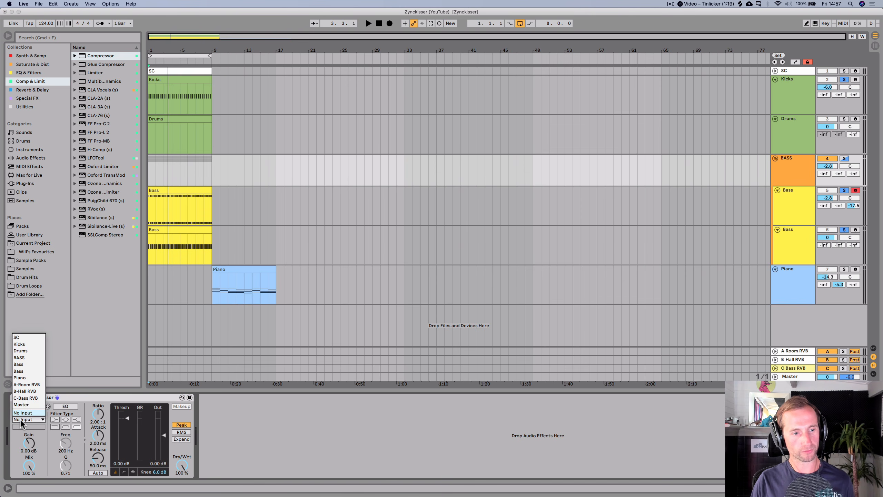
{"action": "left_click", "coordinate": [17, 339]}
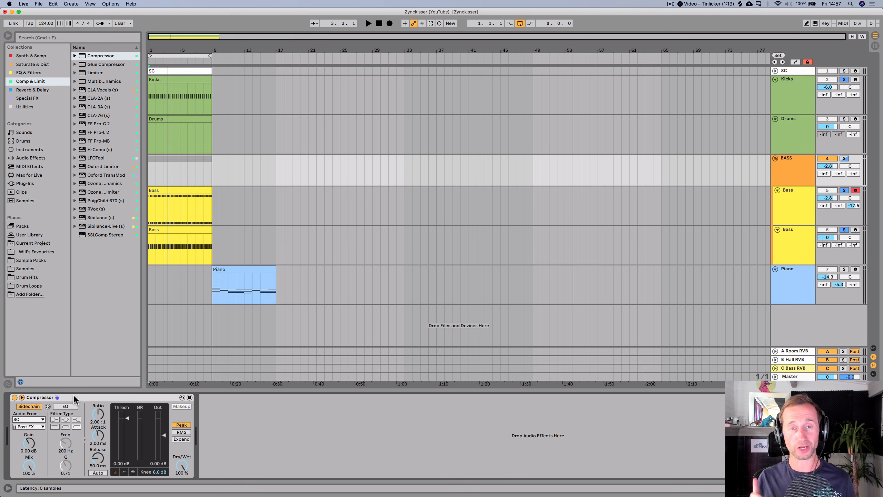
- Rename the Compressor as "Pump Compressor"
{"action": "left_click", "coordinate": [39, 398]}
{"action": "key", "text": "cmd+r"}
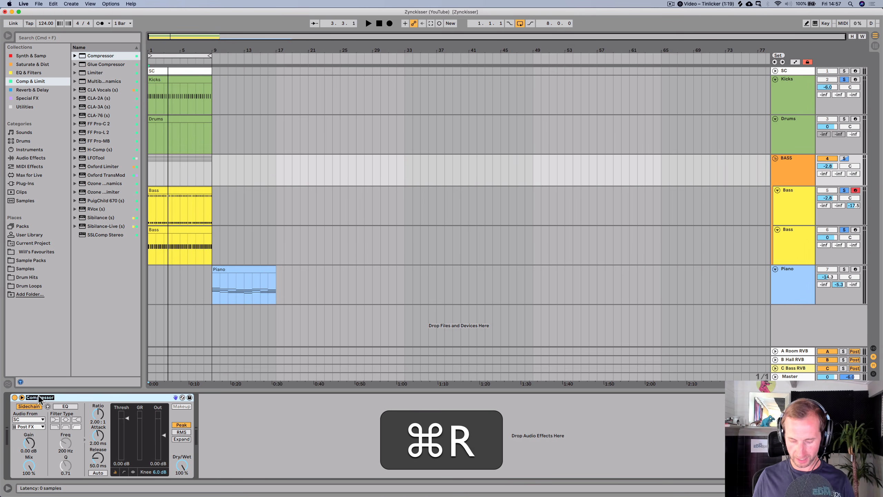
{"action": "key", "text": "Left"}
{"action": "type", "text": "Pump"}
{"action": "key", "text": "Return"}
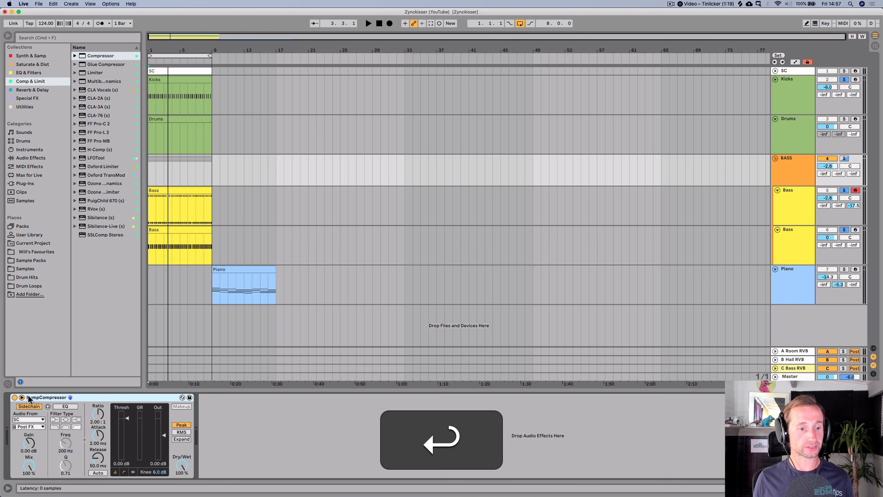
{"action": "key", "text": "cmd+r"}
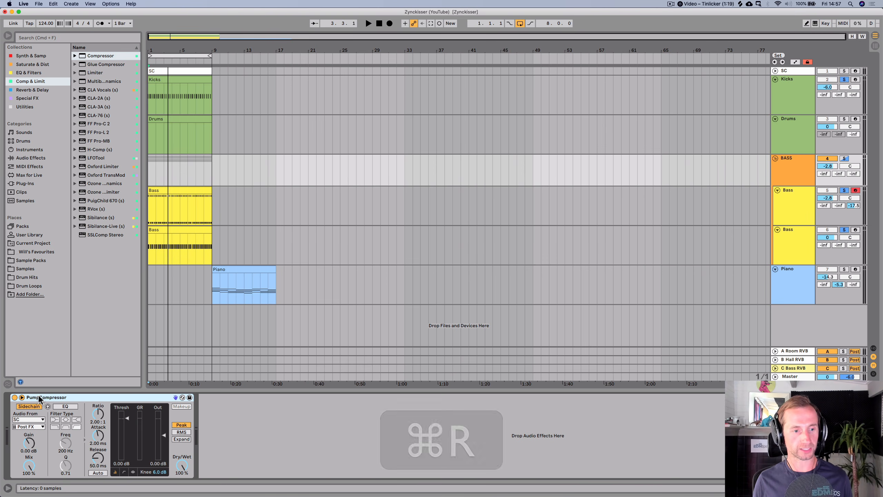
{"action": "key", "text": "Return"}
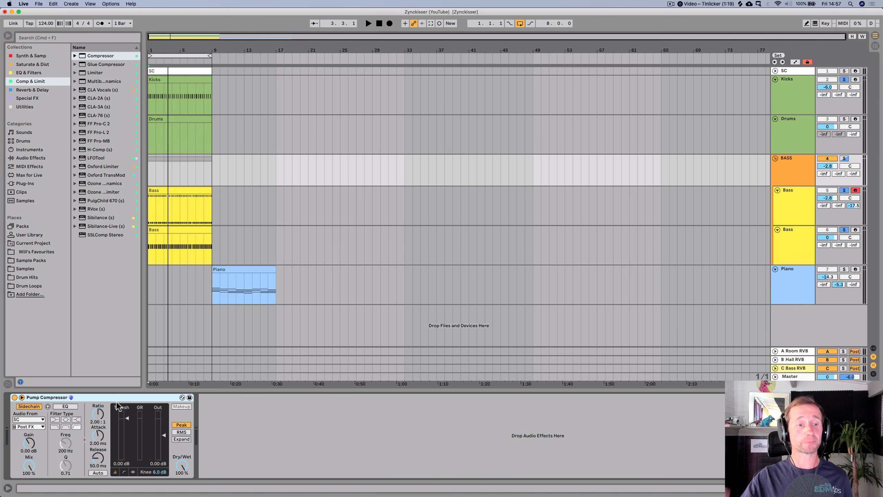
- Start playback and set the compressor's ratio to inf : 1, attack 0.04 ms and release 63.2 ms
{"action": "key", "text": "space"}
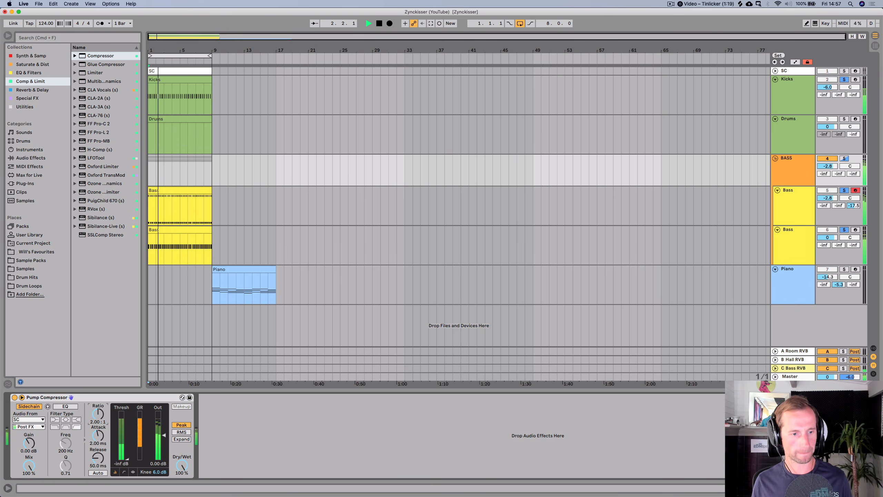
{"action": "left_click_drag", "start_coordinate": [98, 415], "coordinate": [102, 460]}
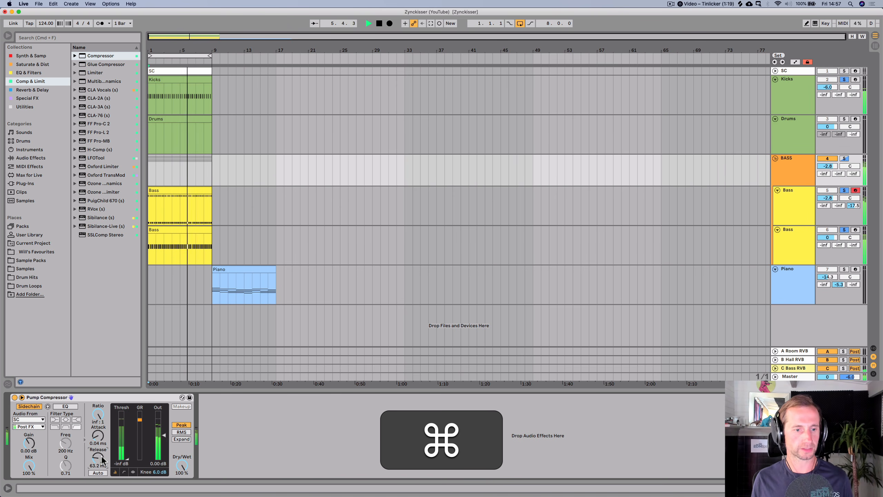
- Compare the Pump Compressor bypassed and active, stop playback, and save the set
{"action": "left_click", "coordinate": [16, 398]}
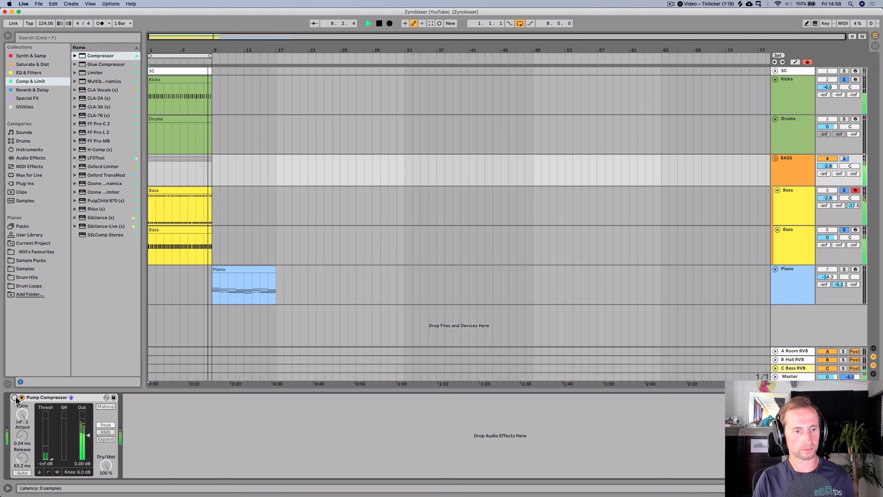
{"action": "left_click", "coordinate": [14, 398]}
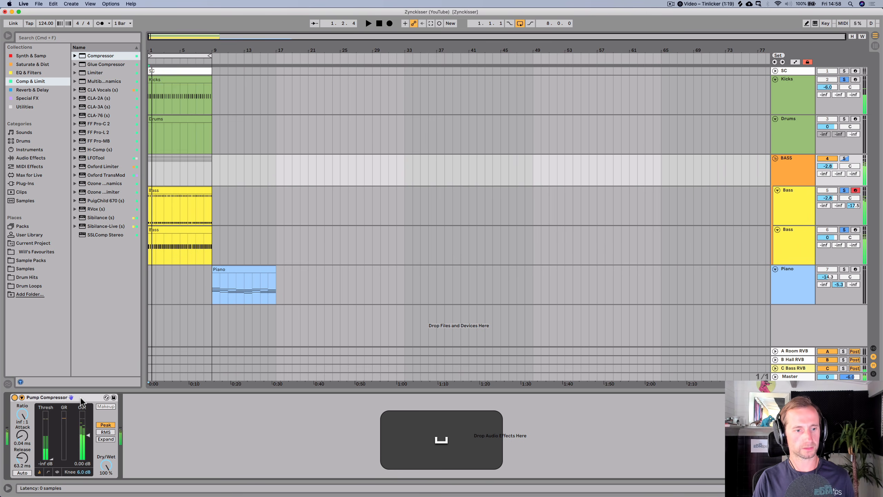
{"action": "key", "text": "super+space"}
{"action": "key", "text": "super+s"}
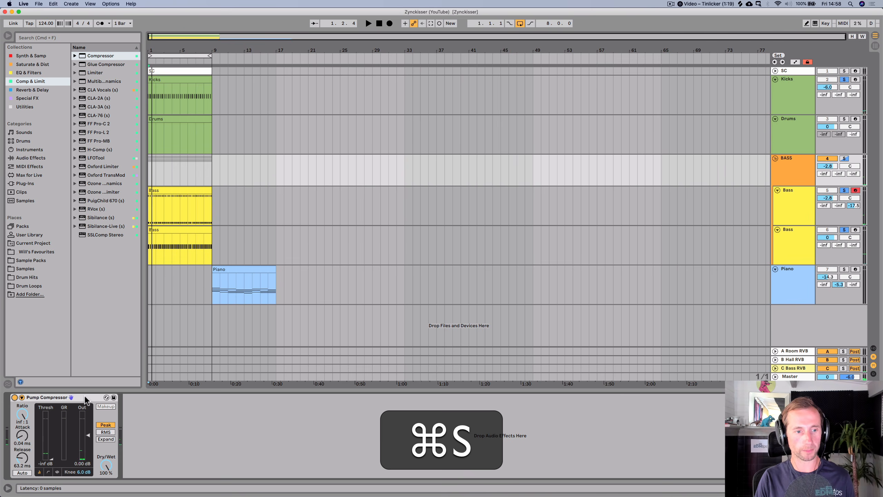
{"action": "left_click", "coordinate": [21, 398]}
{"action": "key", "text": "super+s"}
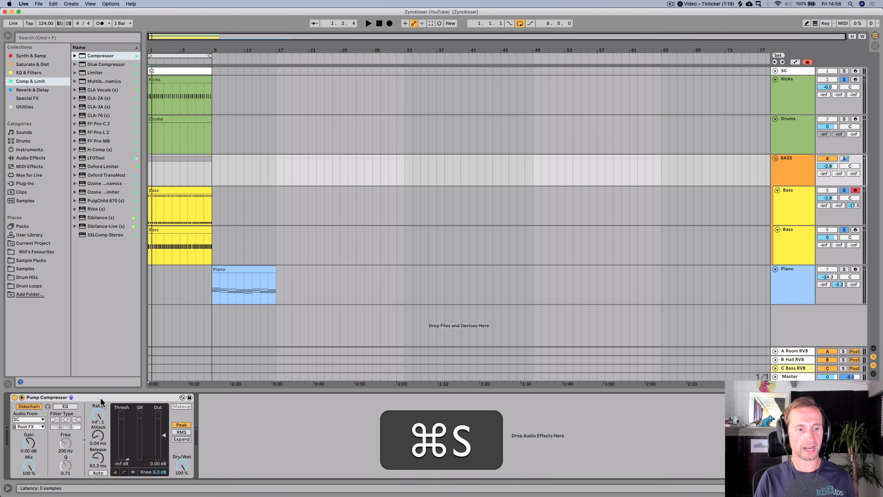
{"action": "left_click", "coordinate": [100, 400]}
{"action": "key", "text": "super+c"}
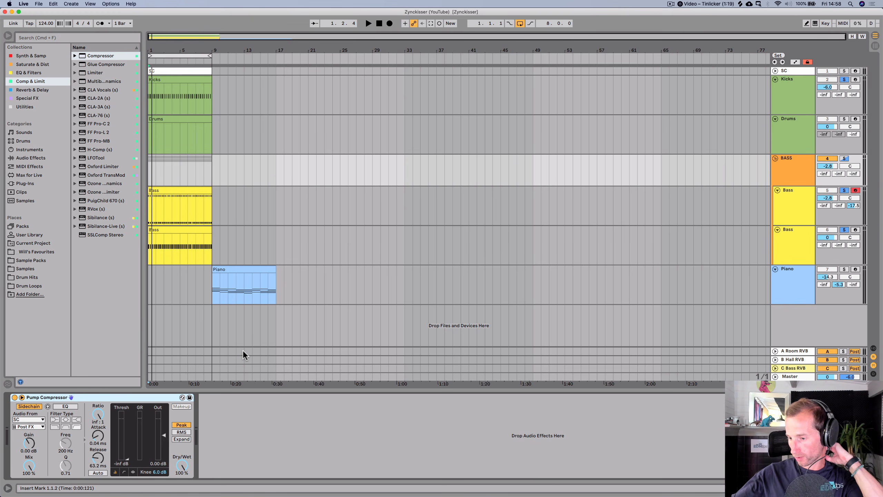
- Insert a new MIDI track below the Piano track and name it "Arp"
{"action": "left_click", "coordinate": [800, 283]}
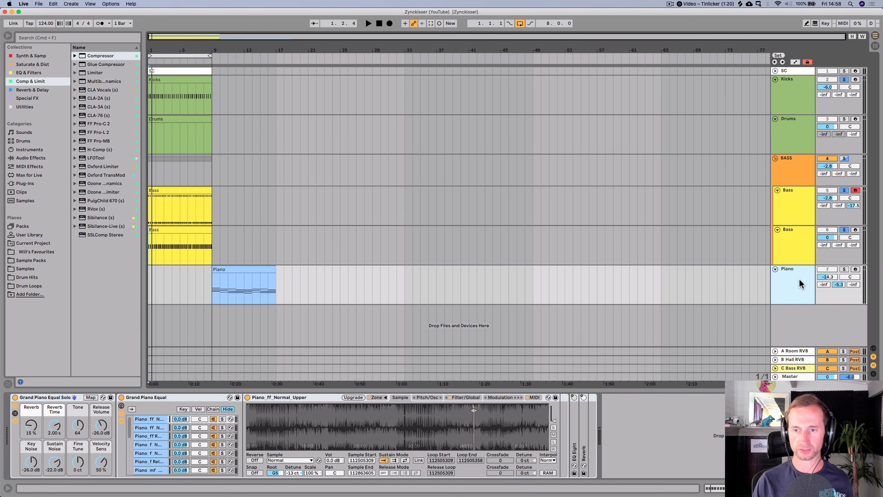
{"action": "key", "text": "super+shift+t"}
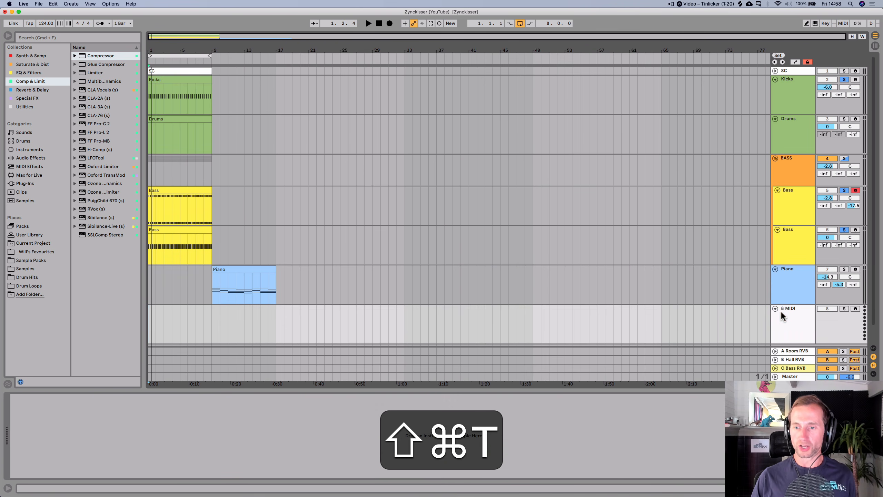
{"action": "key", "text": "super+r"}
{"action": "type", "text": "Arp"}
{"action": "key", "text": "Return"}
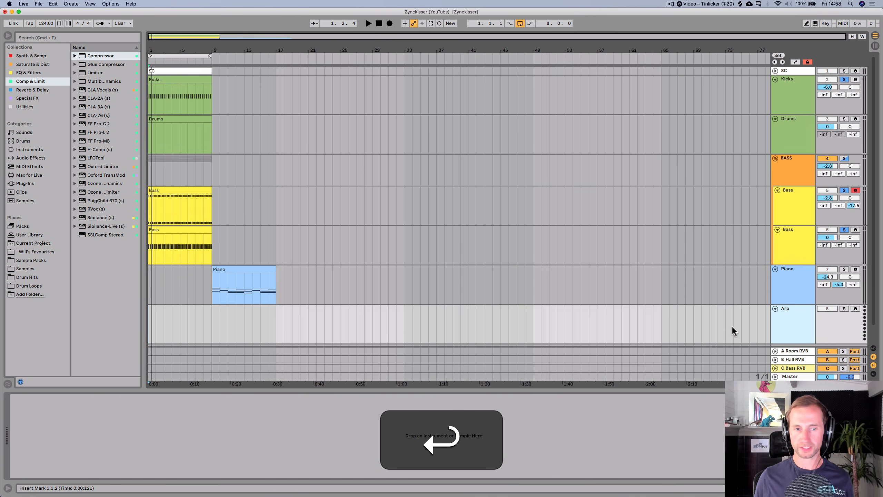
- Create an empty 8-bar MIDI clip at bar 1 on the Arp track and name it "Arp"
{"action": "left_click_drag", "start_coordinate": [209, 317], "coordinate": [144, 315]}
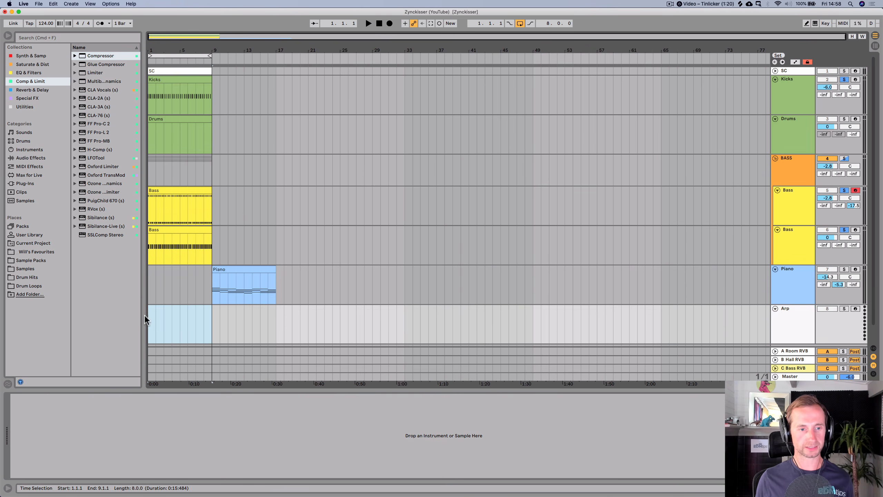
{"action": "key", "text": "super+shift+m"}
{"action": "key", "text": "super+r"}
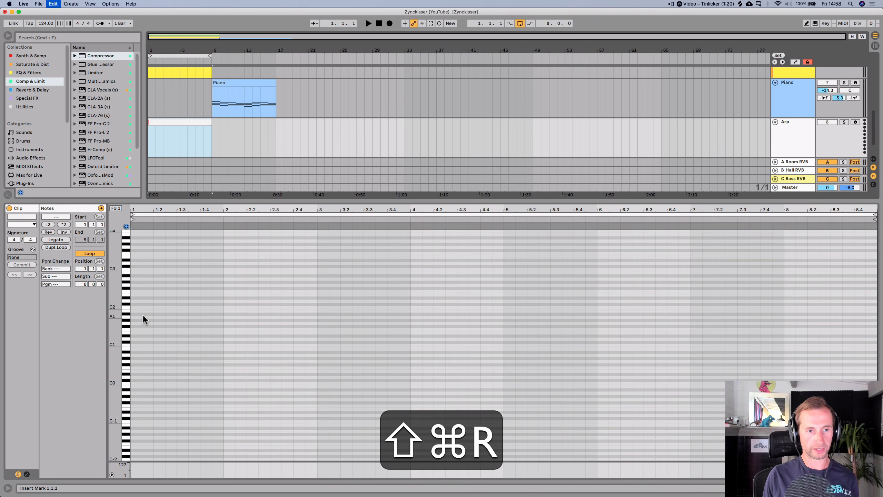
{"action": "type", "text": "Arp"}
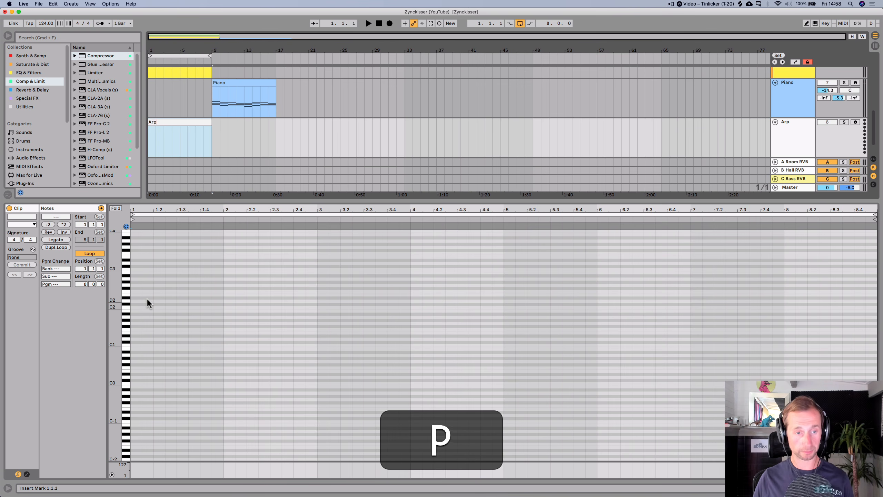
{"action": "key", "text": "Return"}
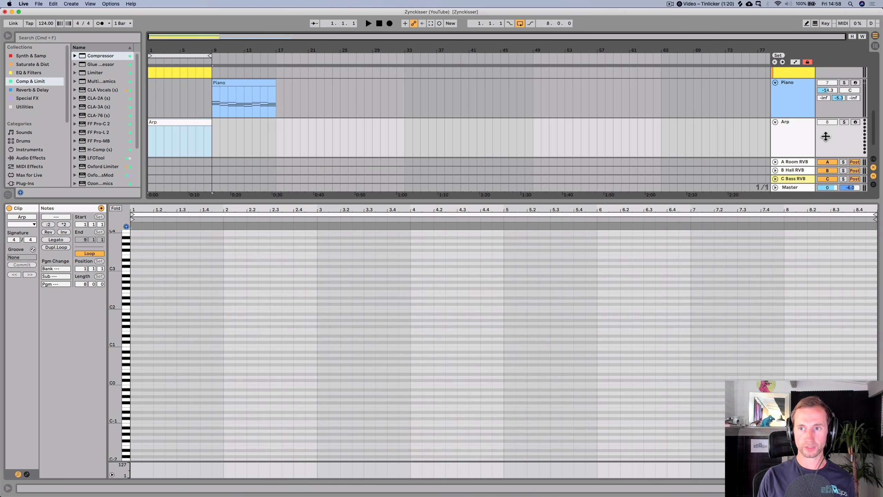
- Colour the Arp track turquoise and assign the track colour to its clips
{"action": "right_click", "coordinate": [806, 141]}
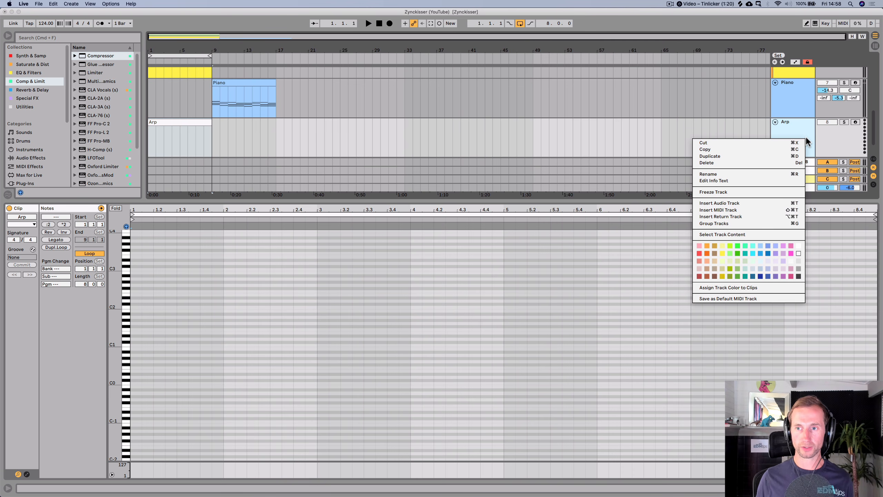
{"action": "left_click", "coordinate": [752, 246]}
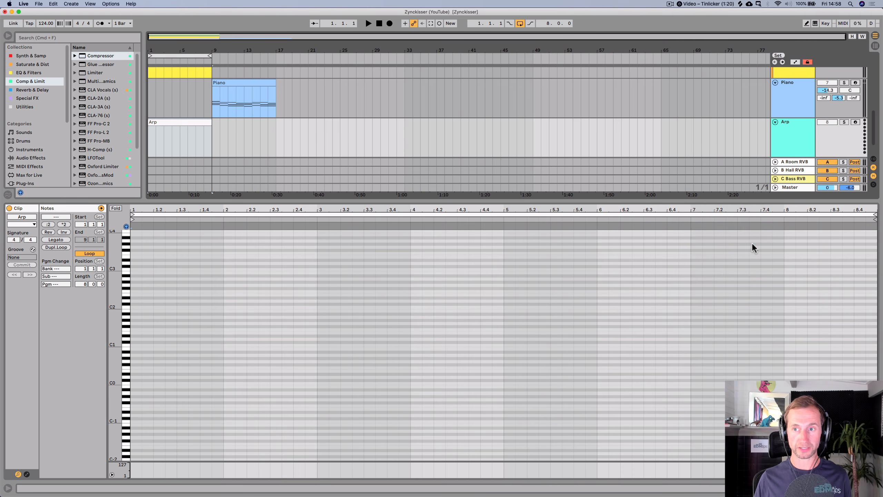
{"action": "right_click", "coordinate": [791, 140]}
{"action": "left_click", "coordinate": [713, 290]}
{"action": "key", "text": "shift+Tab"}
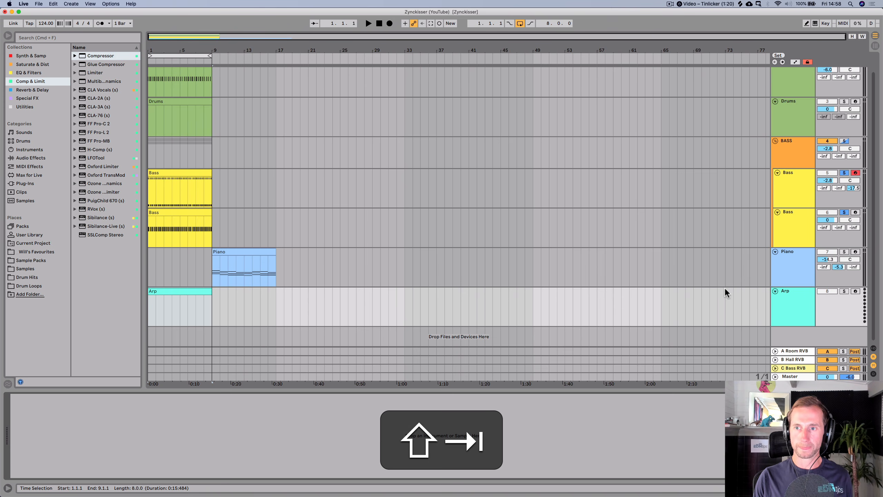
- Briefly play the arrangement, stop, and save the set
{"action": "key", "text": "shift+space"}
{"action": "key", "text": "space"}
{"action": "key", "text": "super+s"}
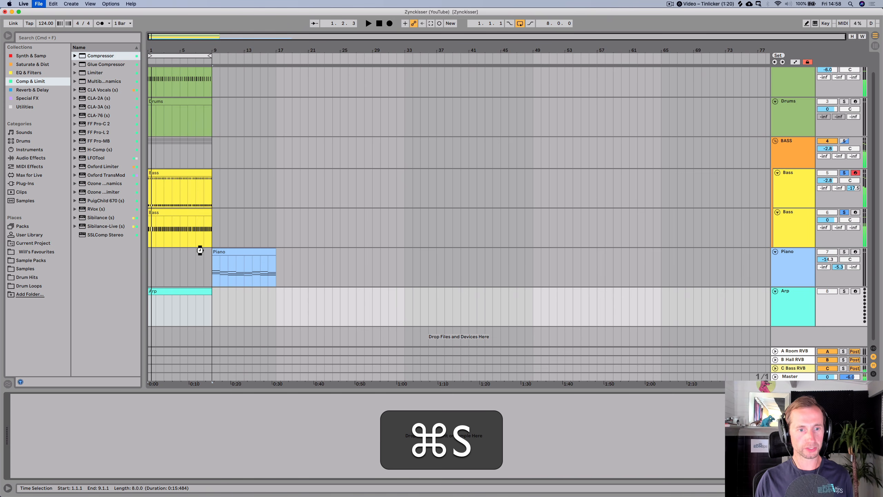
- Duplicate the Arp clip to bar 9, beneath the Piano clip
{"action": "left_click", "coordinate": [220, 252]}
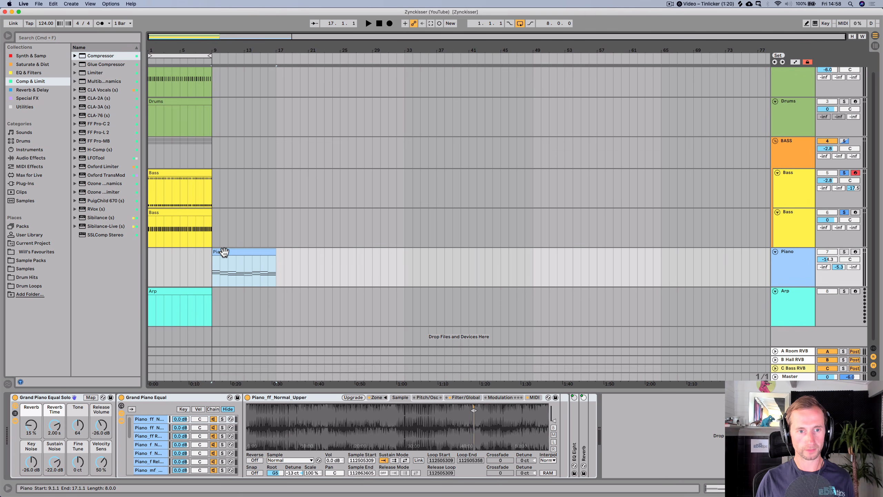
{"action": "left_click", "coordinate": [165, 290]}
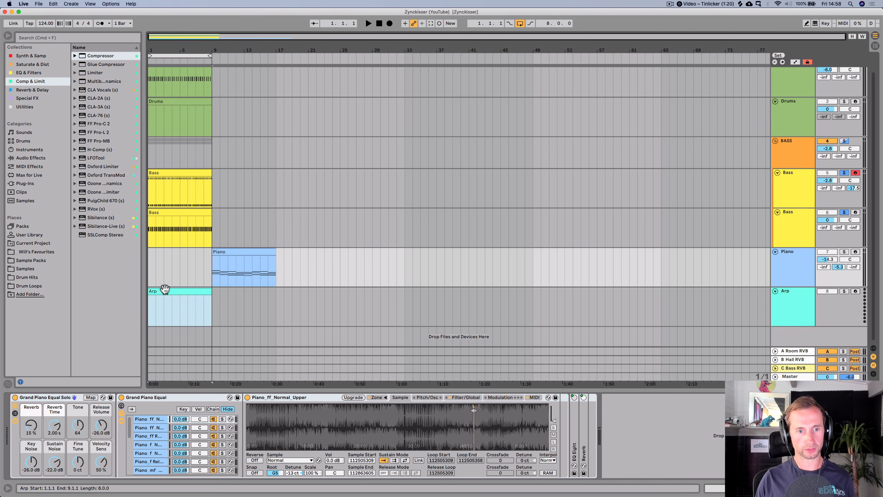
{"action": "left_click_drag", "start_coordinate": [165, 289], "coordinate": [231, 292]}
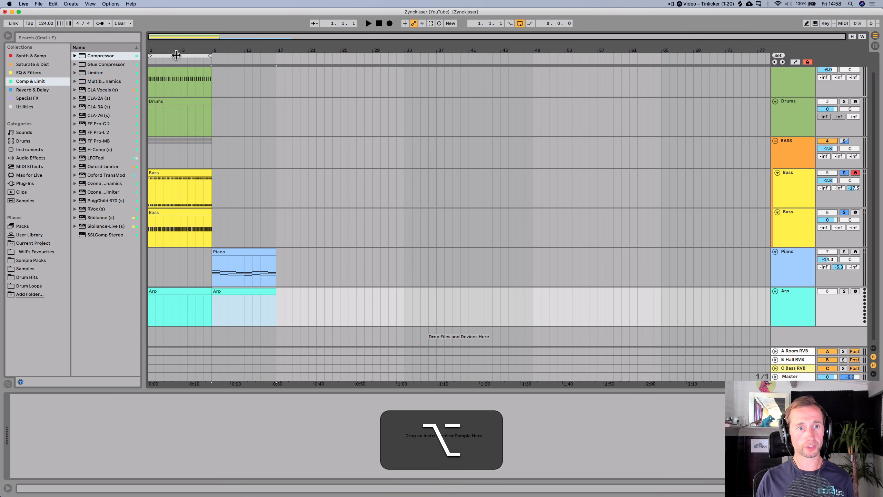
- Loop bars 9–17, copy all notes from the Piano clip and paste them into the duplicated Arp clip
{"action": "left_click_drag", "start_coordinate": [176, 55], "coordinate": [239, 55]}
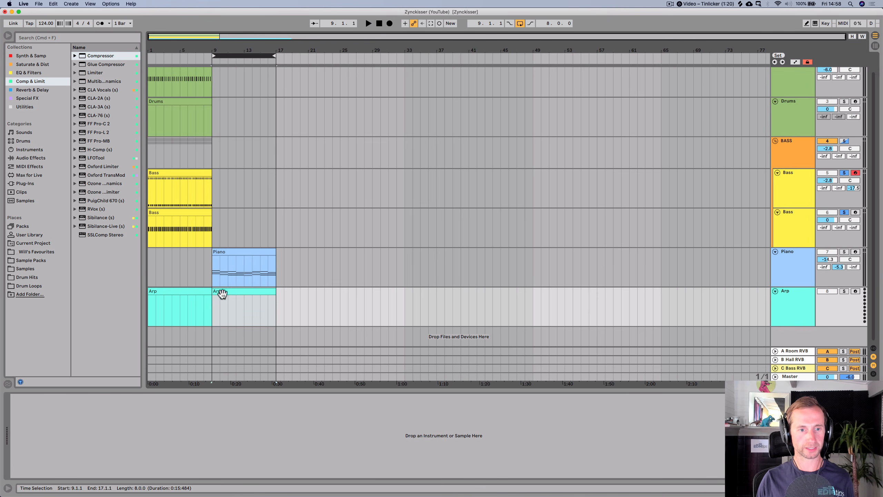
{"action": "double_click", "coordinate": [237, 251]}
{"action": "key", "text": "super+a"}
{"action": "key", "text": "shift+super+c"}
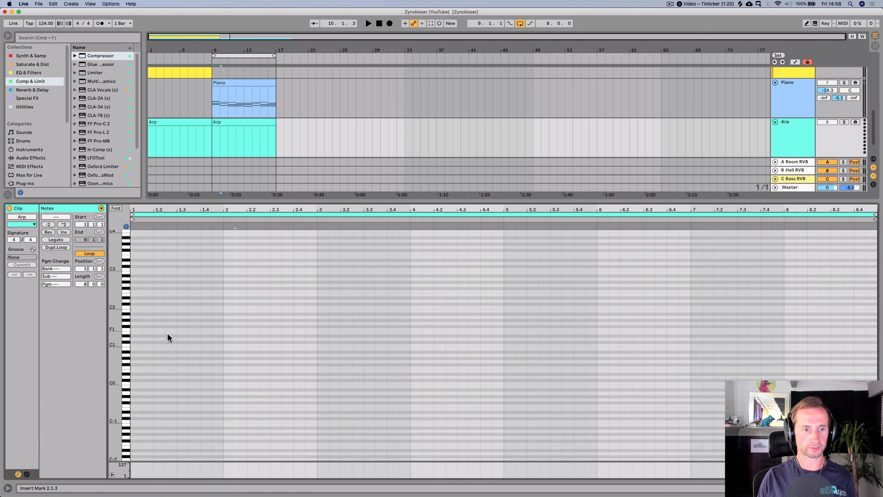
{"action": "left_click", "coordinate": [130, 326]}
{"action": "key", "text": "super+v"}
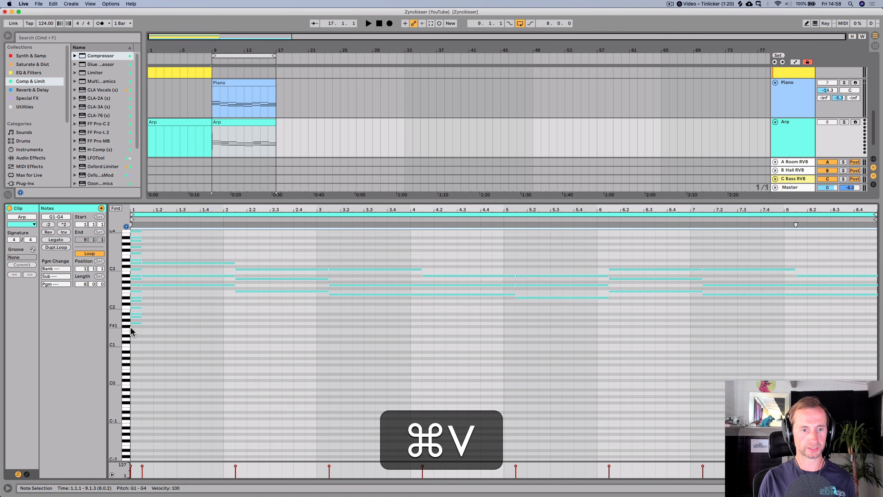
- Delete the short notes at the start of the Arp clip and nudge the remaining notes one grid step earlier
{"action": "key", "text": "shift+super+v"}
{"action": "left_click", "coordinate": [135, 336]}
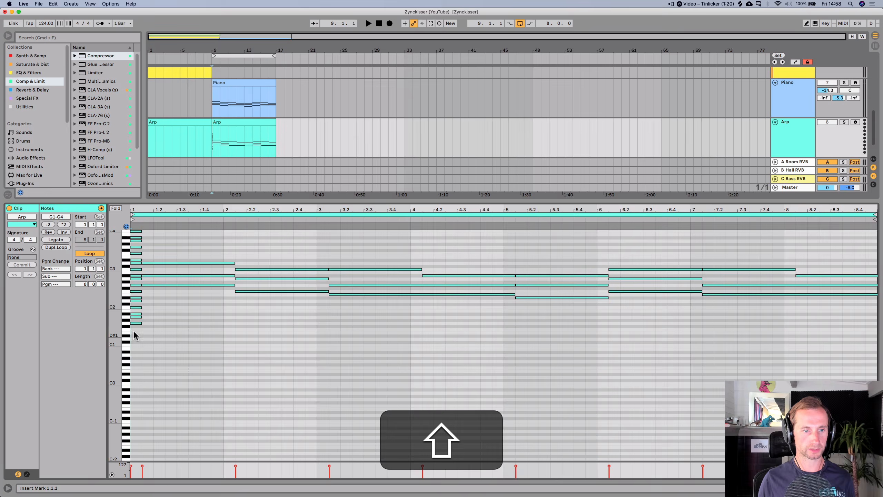
{"action": "left_click_drag", "start_coordinate": [134, 332], "coordinate": [129, 222]}
{"action": "key", "text": "BackSpace"}
{"action": "left_click_drag", "start_coordinate": [172, 240], "coordinate": [849, 426]}
{"action": "key", "text": "Left"}
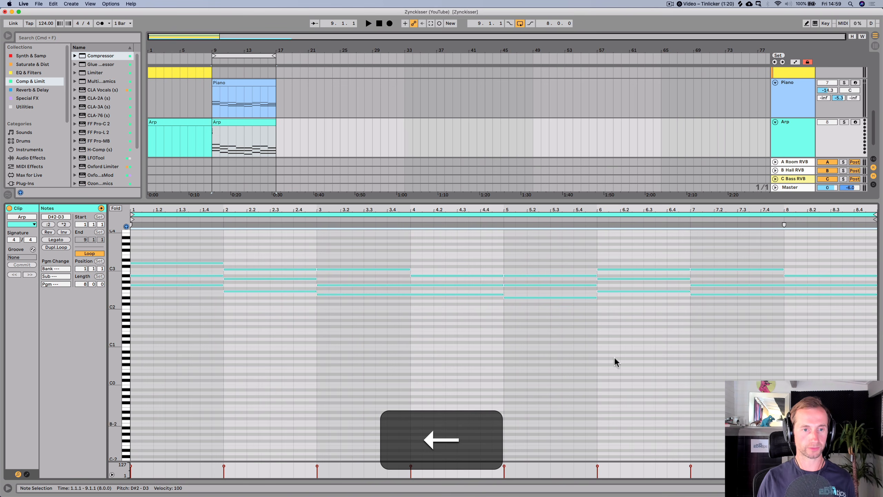
- Copy the Piano clip onto the Arp track at bar 9 and rename the copy Arp
{"action": "left_click", "coordinate": [240, 84]}
{"action": "left_click_drag", "start_coordinate": [241, 83], "coordinate": [243, 129]}
{"action": "key", "text": "alt+super+r"}
{"action": "type", "text": "A"}
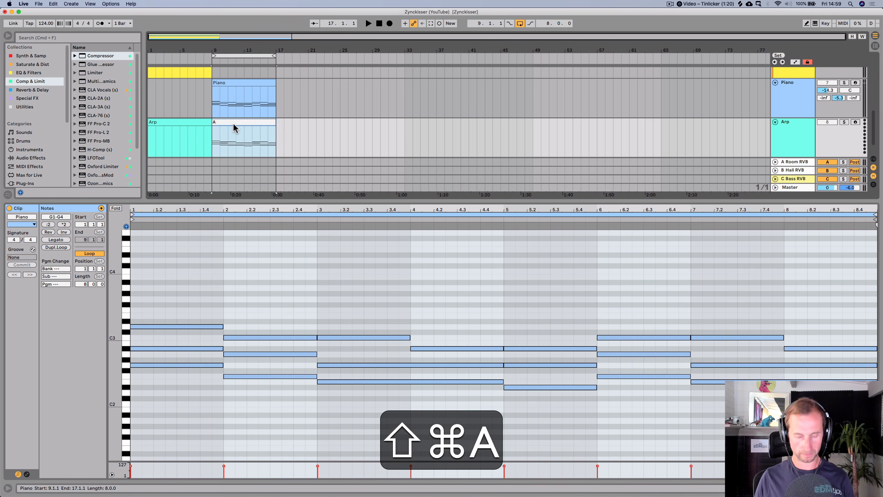
{"action": "type", "text": "rp"}
{"action": "key", "text": "Return"}
- Load a Wavetable instrument onto the Arp track from the Synth & Sampler collection
{"action": "key", "text": "shift+Tab"}
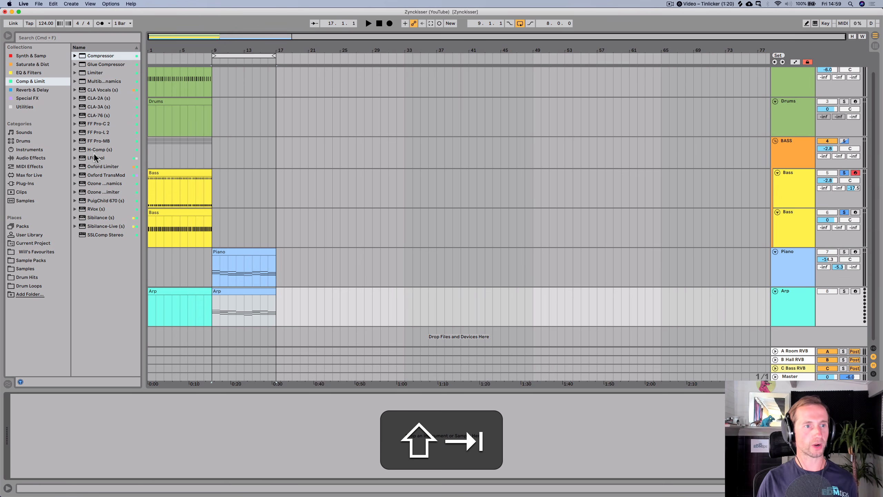
{"action": "left_click", "coordinate": [22, 58]}
{"action": "left_click", "coordinate": [83, 58]}
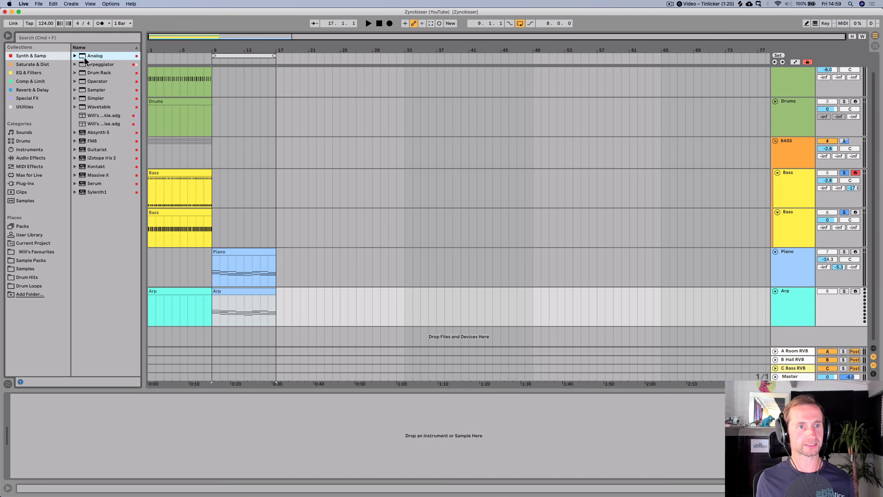
{"action": "key", "text": "Down"}
{"action": "key", "text": "Down"}
{"action": "key", "text": "Down"}
{"action": "key", "text": "Down"}
{"action": "key", "text": "Down"}
{"action": "key", "text": "Down"}
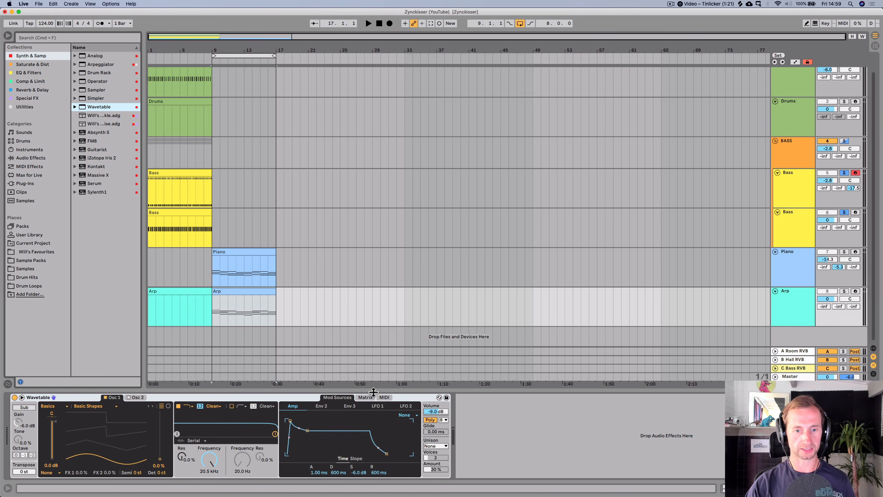
- Open hot-swap for the Wavetable and expand its Synth Rhythmic preset folder, widening the browser
{"action": "left_click", "coordinate": [439, 397]}
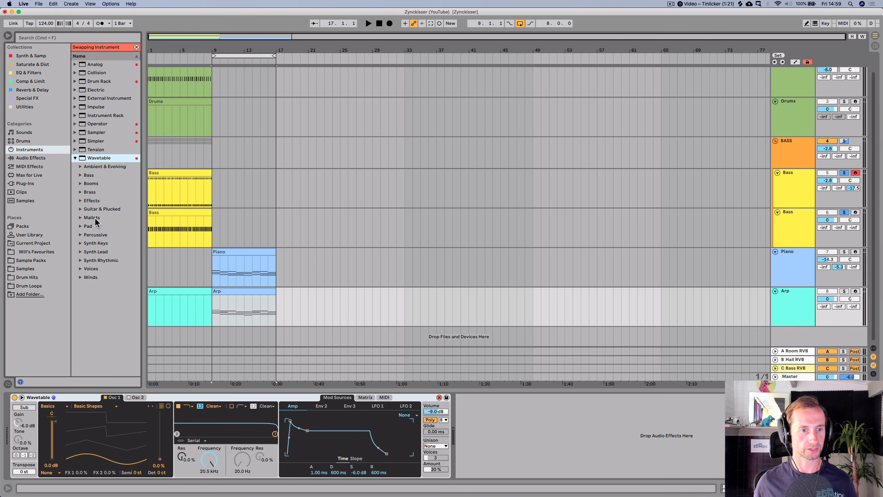
{"action": "left_click", "coordinate": [98, 252]}
{"action": "key", "text": "Down"}
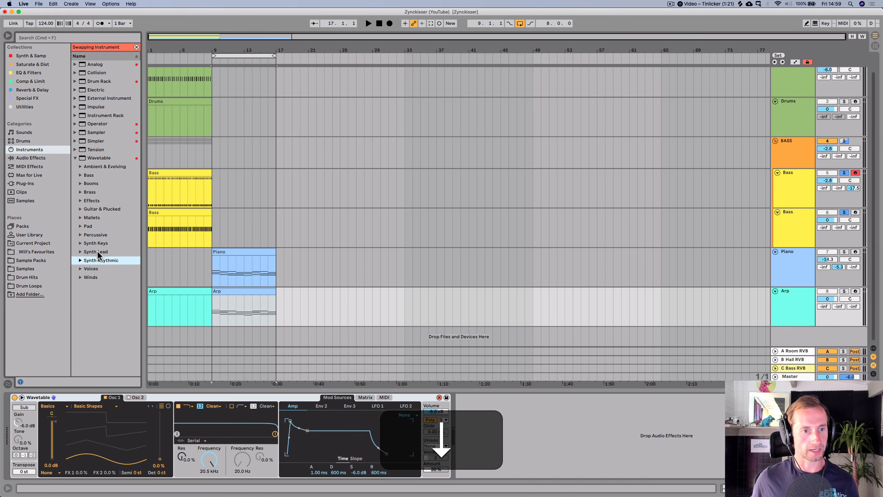
{"action": "key", "text": "Right"}
{"action": "key", "text": "Down"}
- Audition Synth Rhythmic presets and load Eurythmical Power onto the Arp track
{"action": "key", "text": "Down"}
{"action": "key", "text": "Down"}
{"action": "key", "text": "Down"}
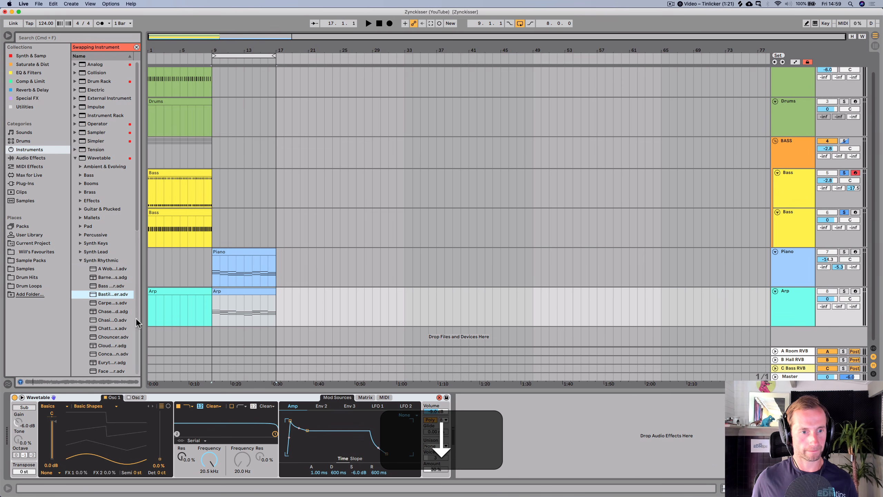
{"action": "left_click_drag", "start_coordinate": [141, 321], "coordinate": [245, 321]}
{"action": "key", "text": "Up"}
{"action": "key", "text": "Down"}
{"action": "key", "text": "Down"}
{"action": "key", "text": "Down"}
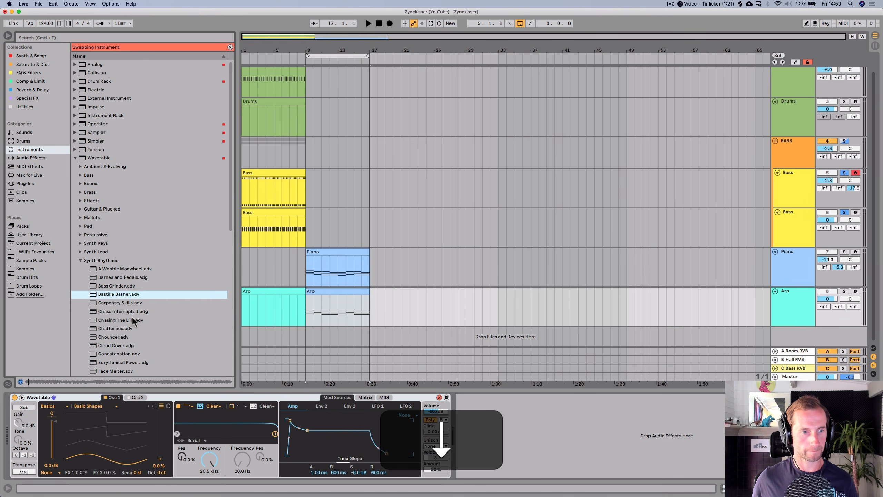
{"action": "key", "text": "Down"}
{"action": "key", "text": "Up"}
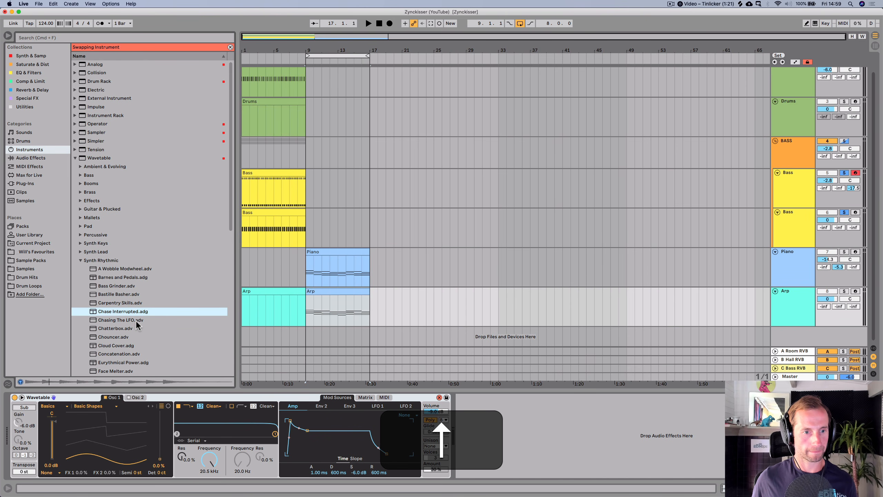
{"action": "key", "text": "Down"}
{"action": "key", "text": "Down"}
{"action": "key", "text": "Down"}
{"action": "key", "text": "Down"}
{"action": "key", "text": "Down"}
{"action": "key", "text": "Down"}
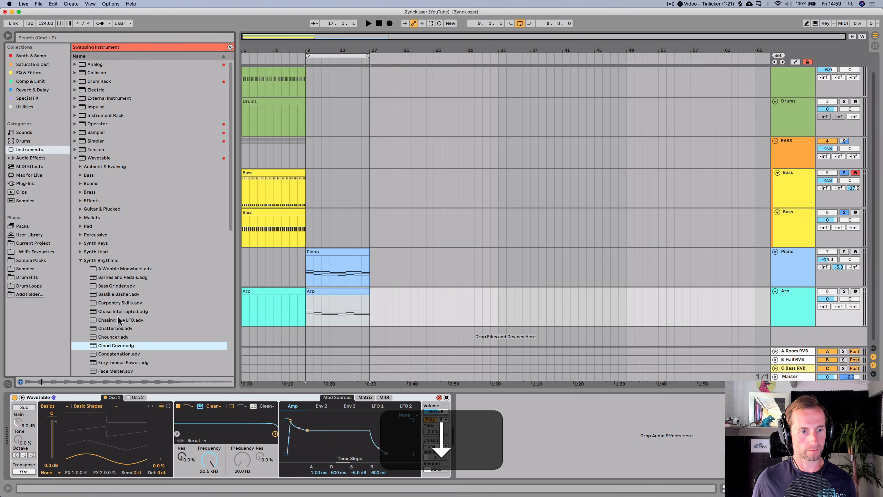
{"action": "key", "text": "space"}
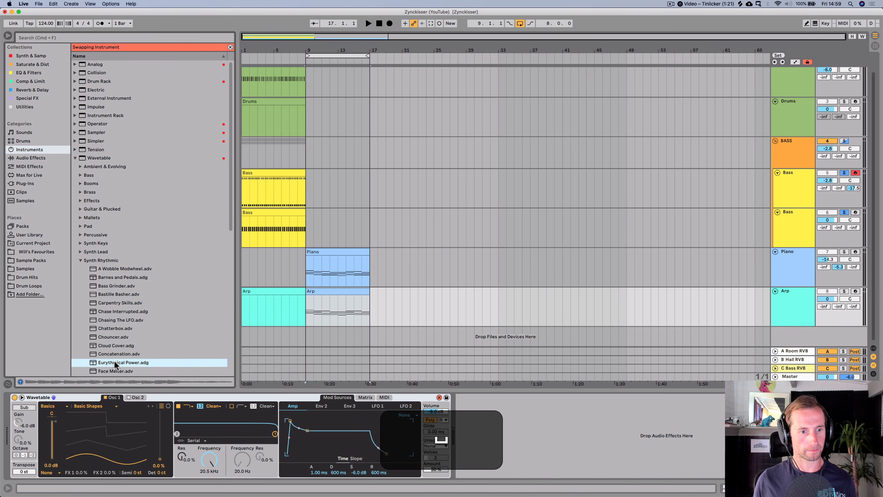
{"action": "double_click", "coordinate": [114, 360]}
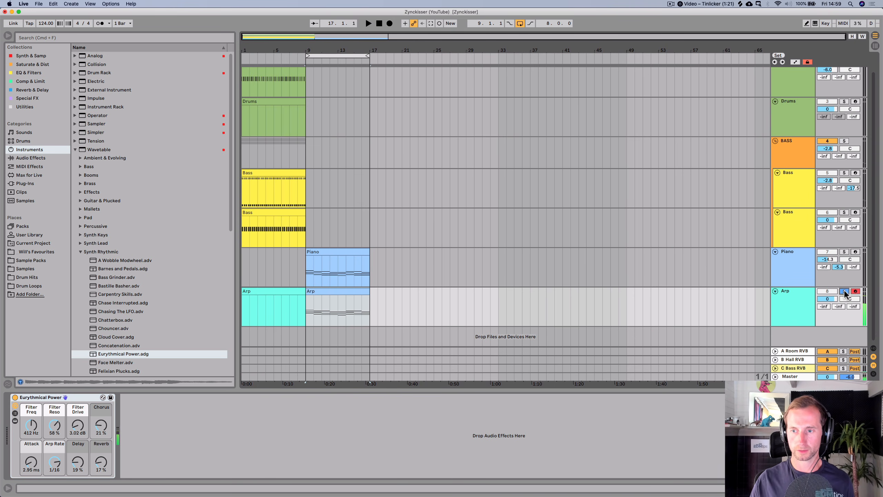
- Open the Arp clip and shorten the first chord's notes to a sixteenth note
{"action": "double_click", "coordinate": [331, 292]}
{"action": "left_click", "coordinate": [174, 387]}
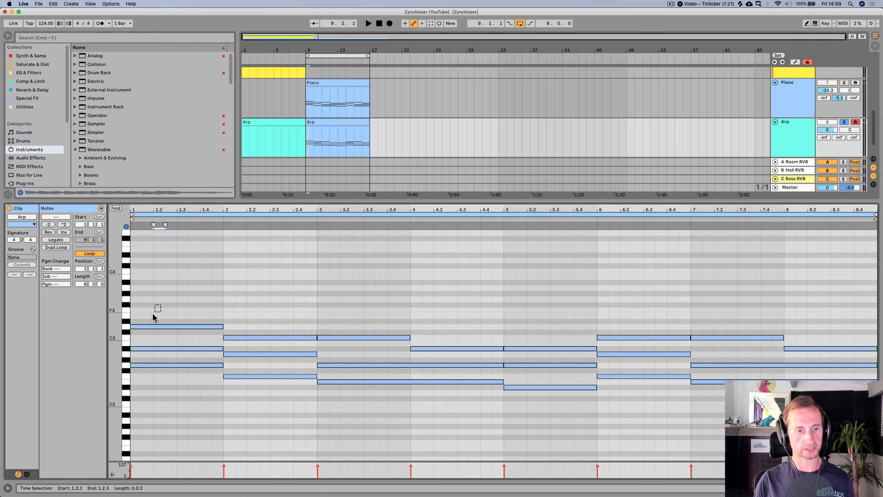
{"action": "left_click_drag", "start_coordinate": [152, 313], "coordinate": [161, 384]}
{"action": "left_click_drag", "start_coordinate": [220, 326], "coordinate": [140, 326]}
{"action": "left_click_drag", "start_coordinate": [133, 210], "coordinate": [173, 312]}
{"action": "key", "text": "space"}
{"action": "key", "text": "space"}
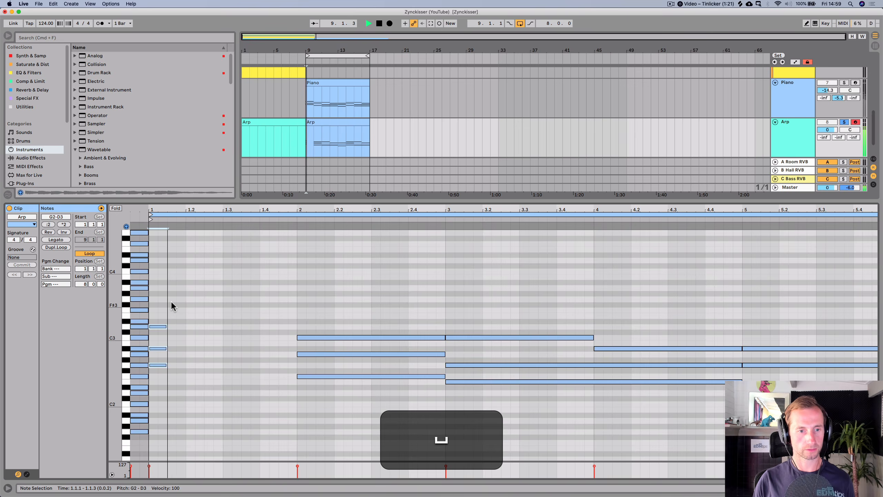
{"action": "left_click_drag", "start_coordinate": [156, 210], "coordinate": [182, 315]}
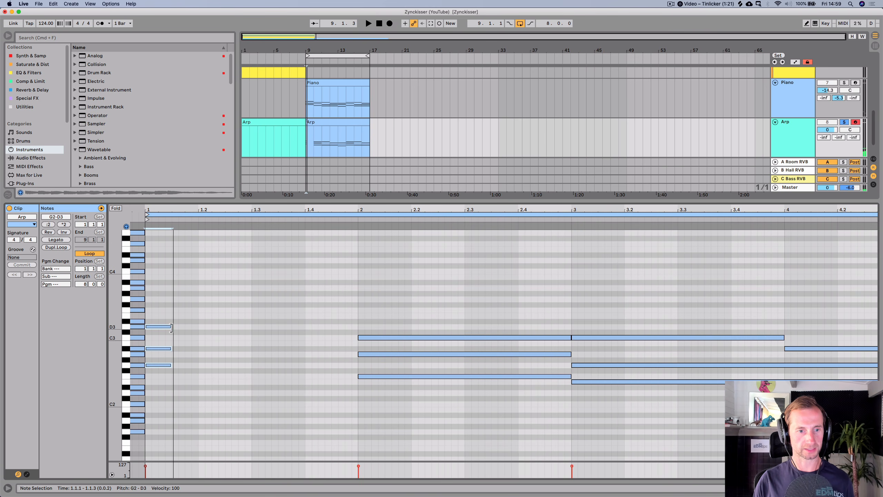
- Open the instrument rack chain and inspect the Wavetable's Matrix and MIDI modulation tabs
{"action": "key", "text": "shift+Tab"}
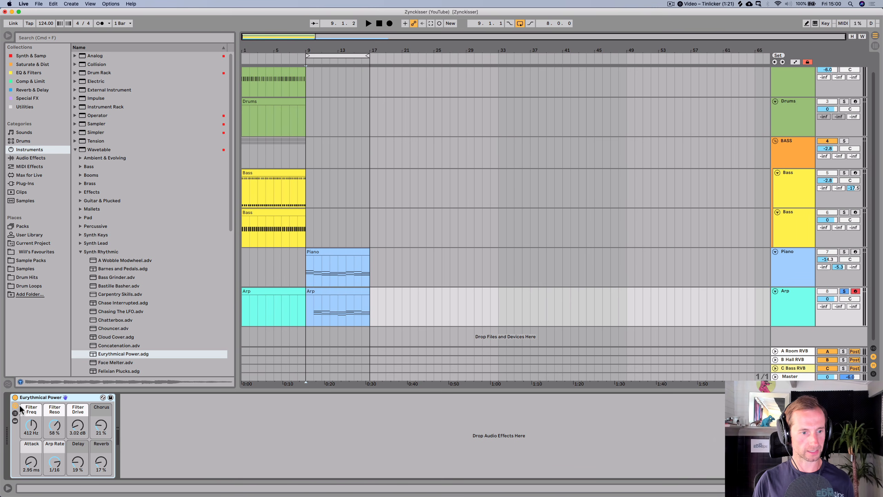
{"action": "left_click", "coordinate": [15, 413]}
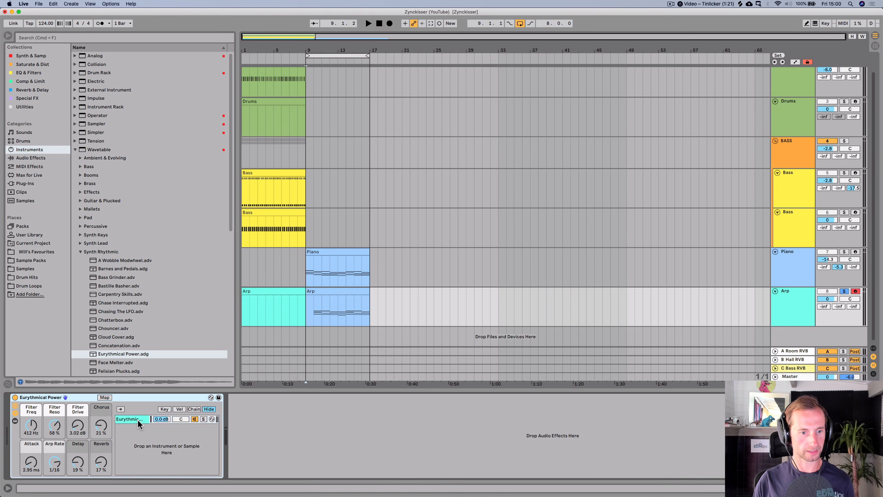
{"action": "left_click", "coordinate": [134, 418]}
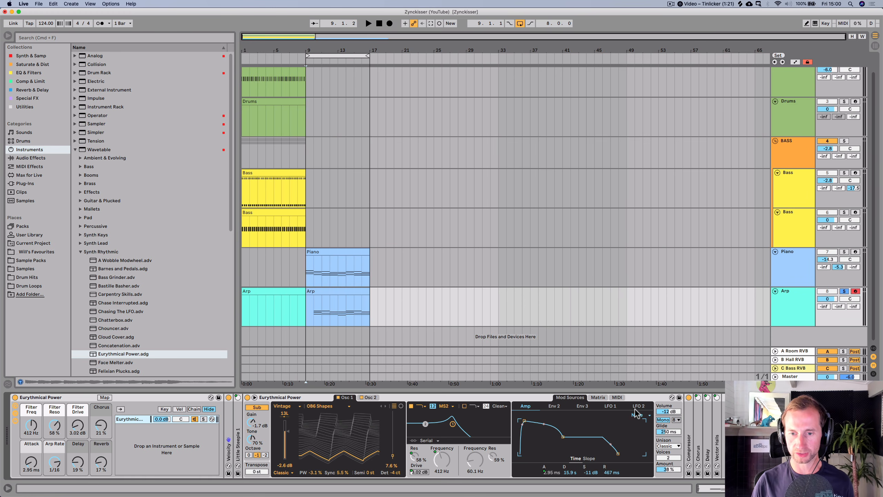
{"action": "left_click", "coordinate": [599, 397]}
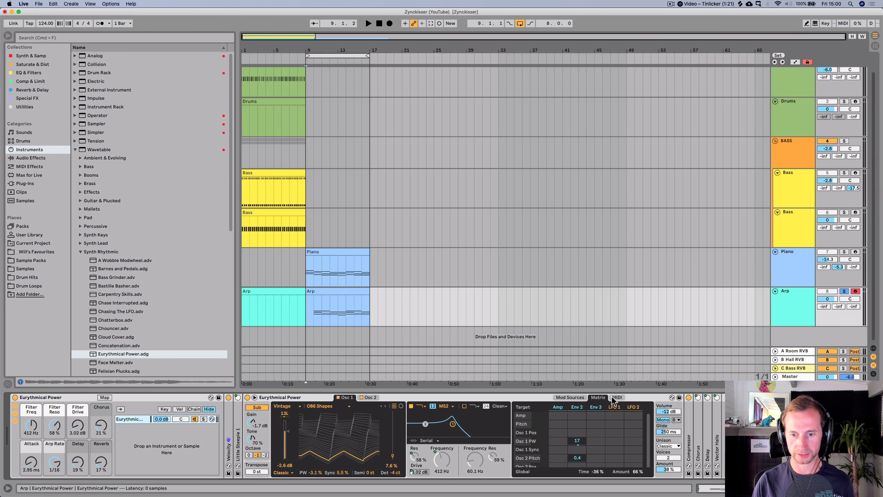
{"action": "left_click", "coordinate": [617, 398]}
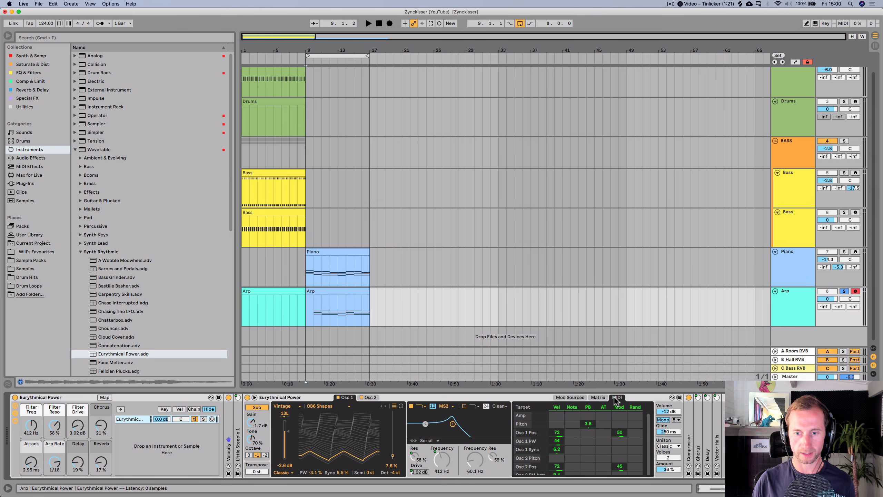
{"action": "left_click", "coordinate": [305, 400]}
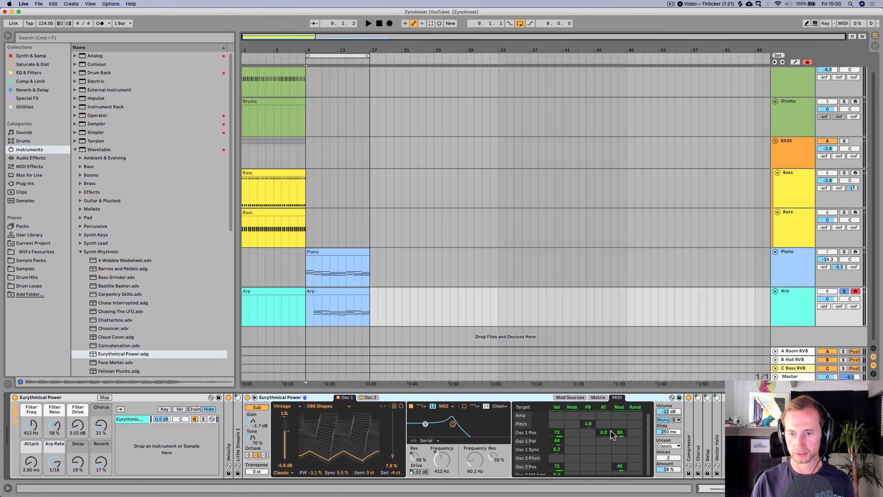
{"action": "scroll", "coordinate": [615, 433], "scroll_direction": "down", "scroll_amount": 5}
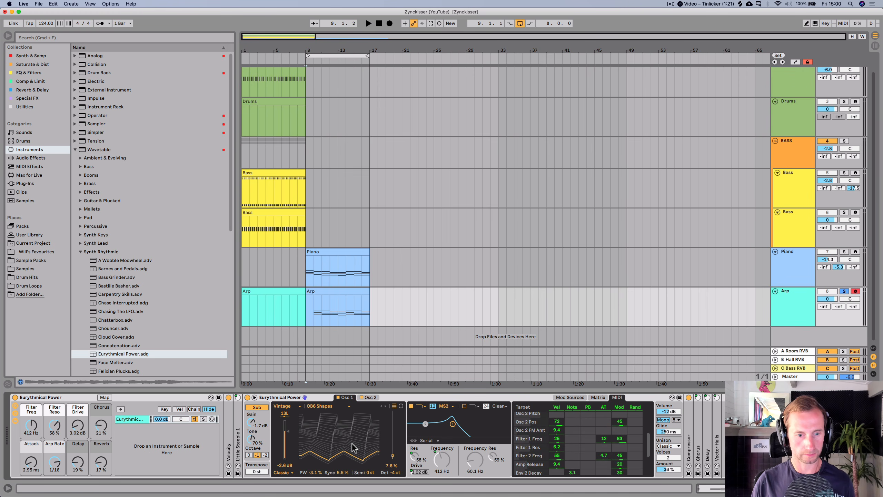
- Show the Little Steeple arpeggiator in the rack, audition it, and delete it
{"action": "double_click", "coordinate": [239, 400]}
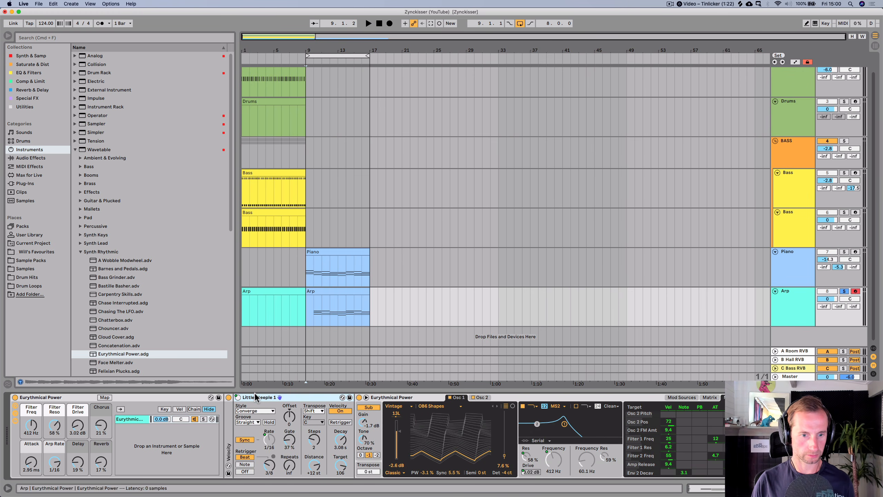
{"action": "key", "text": "space"}
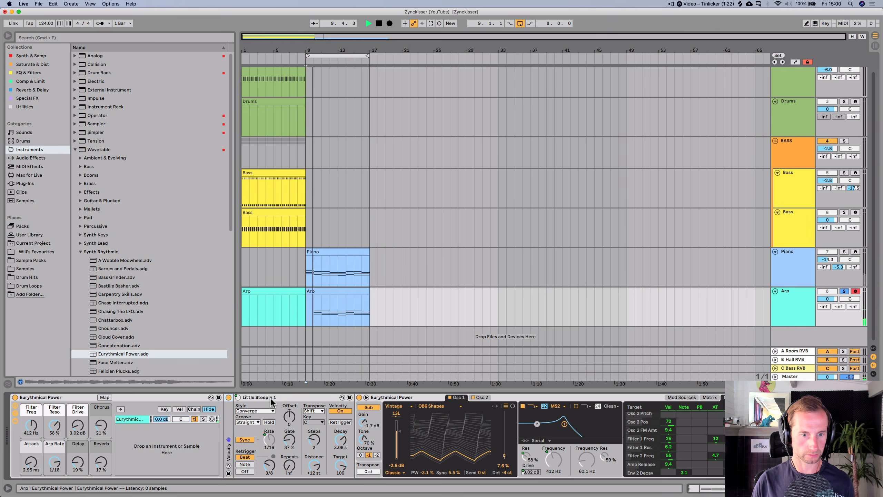
{"action": "key", "text": "space"}
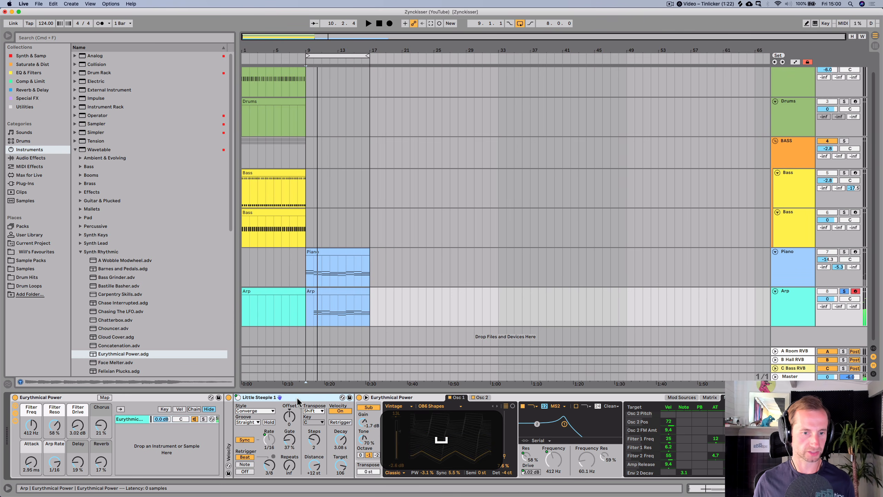
{"action": "key", "text": "BackSpace"}
{"action": "key", "text": "space"}
{"action": "left_click", "coordinate": [304, 370]}
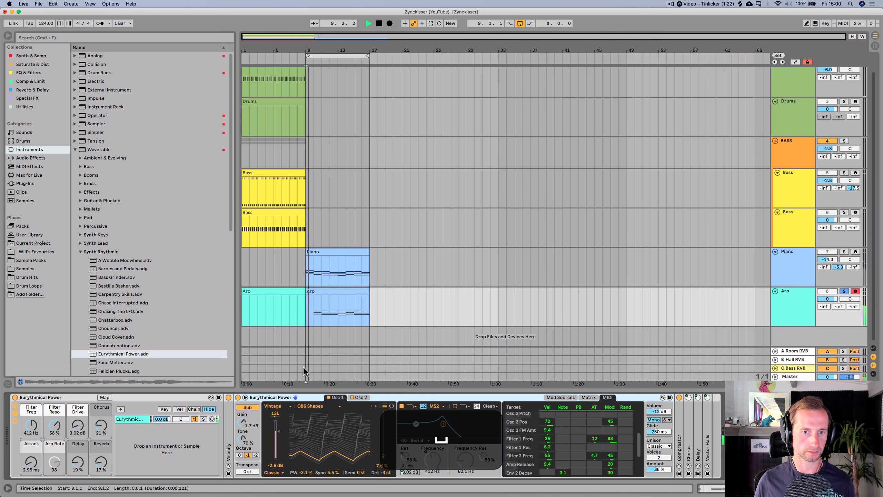
- Spread the first chord into an arpeggio by moving A#2 and D3 to successive sixteenth steps
{"action": "double_click", "coordinate": [318, 299]}
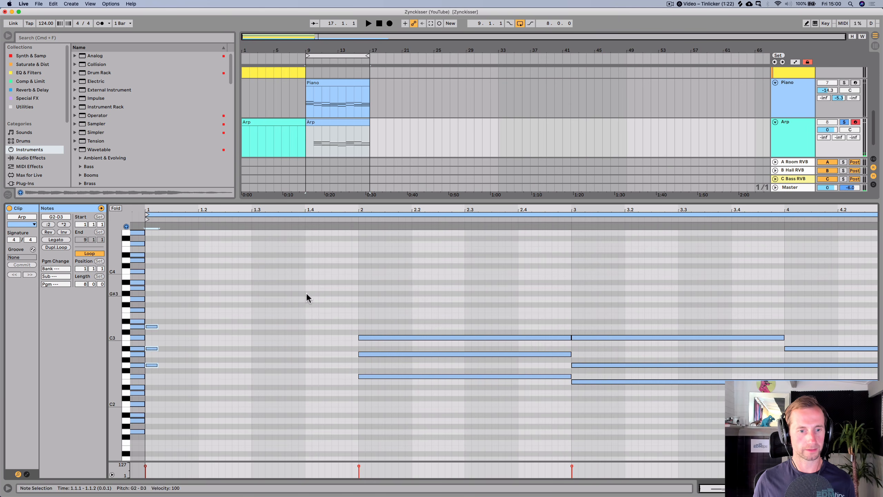
{"action": "left_click", "coordinate": [150, 348]}
{"action": "key", "text": "Right"}
{"action": "key", "text": "Right"}
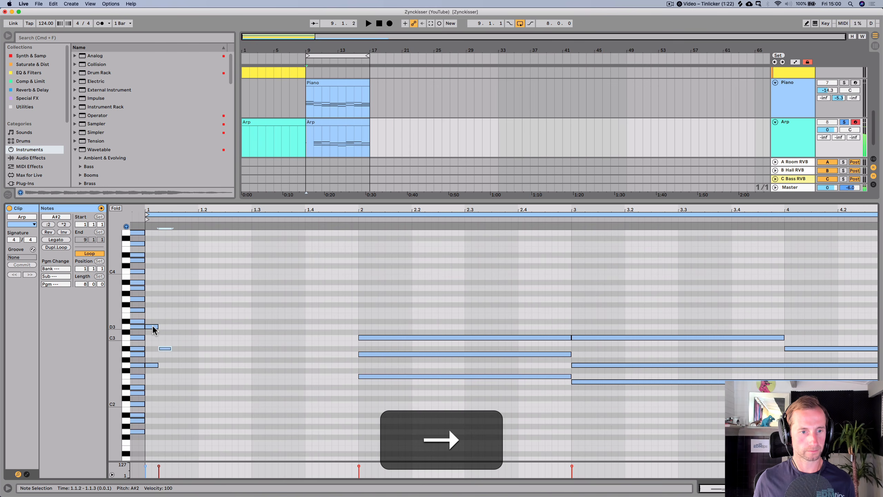
{"action": "left_click", "coordinate": [153, 326]}
{"action": "key", "text": "Right"}
{"action": "key", "text": "space"}
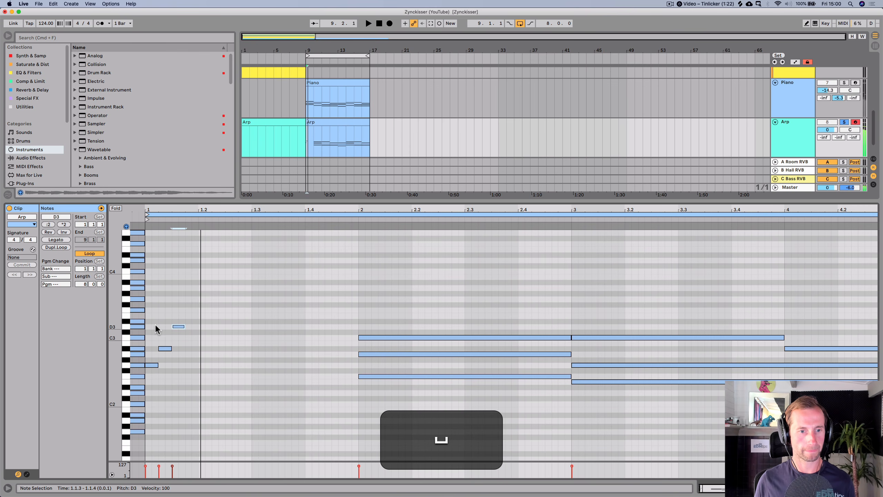
- Fold the note editor and extend the run upward with F3 and G3 notes
{"action": "left_click_drag", "start_coordinate": [183, 371], "coordinate": [155, 318]}
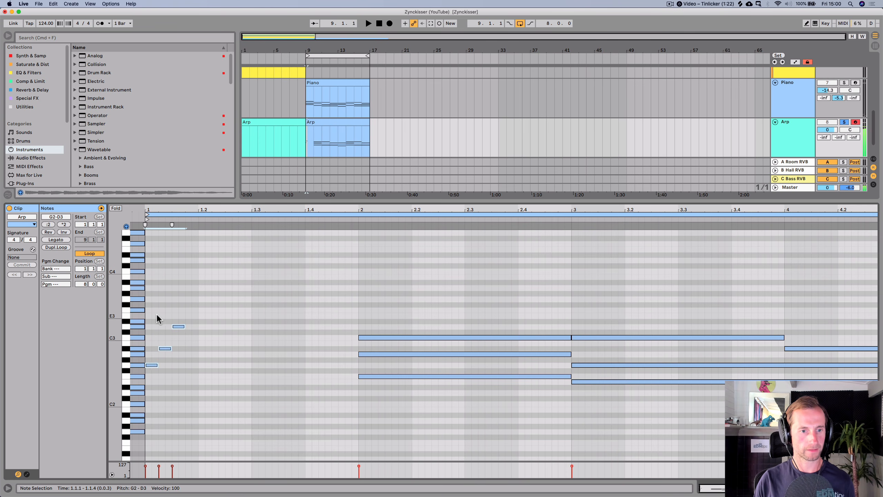
{"action": "left_click", "coordinate": [157, 315]}
{"action": "left_click", "coordinate": [116, 208]}
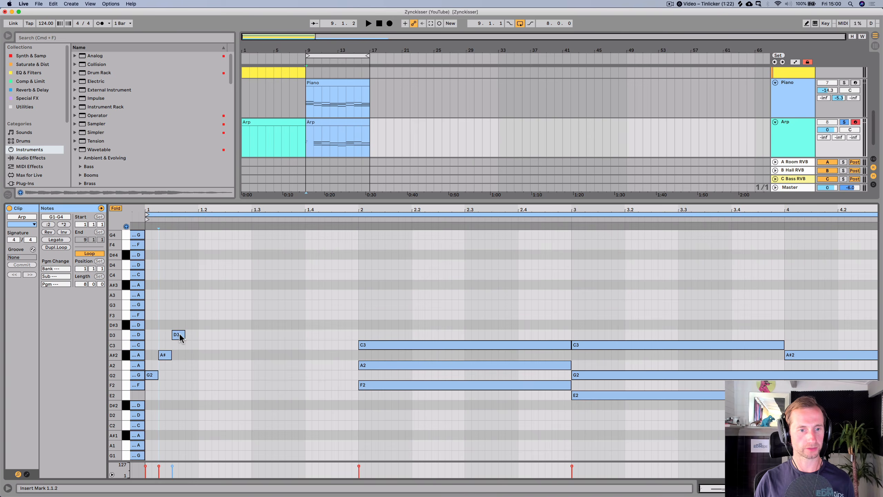
{"action": "left_click_drag", "start_coordinate": [180, 337], "coordinate": [209, 305]}
{"action": "key", "text": "alt+space"}
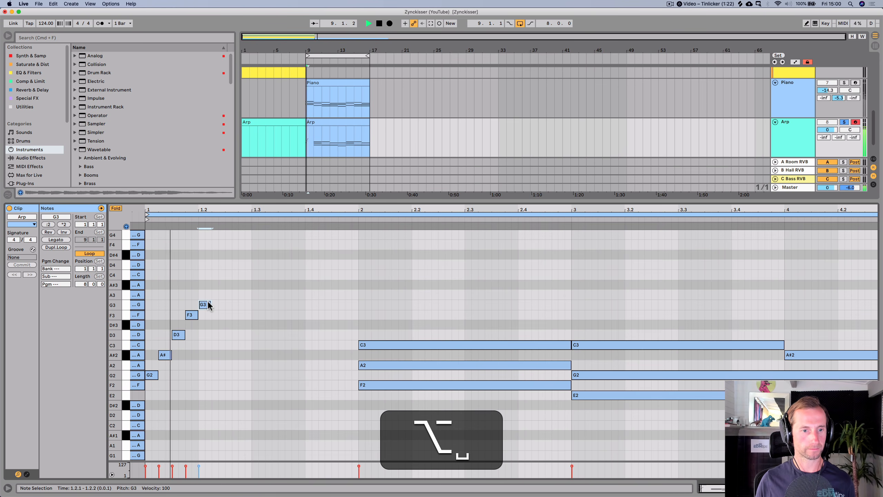
{"action": "key", "text": "space"}
- Select the five-note run and duplicate it twice along the clip
{"action": "left_click", "coordinate": [207, 383]}
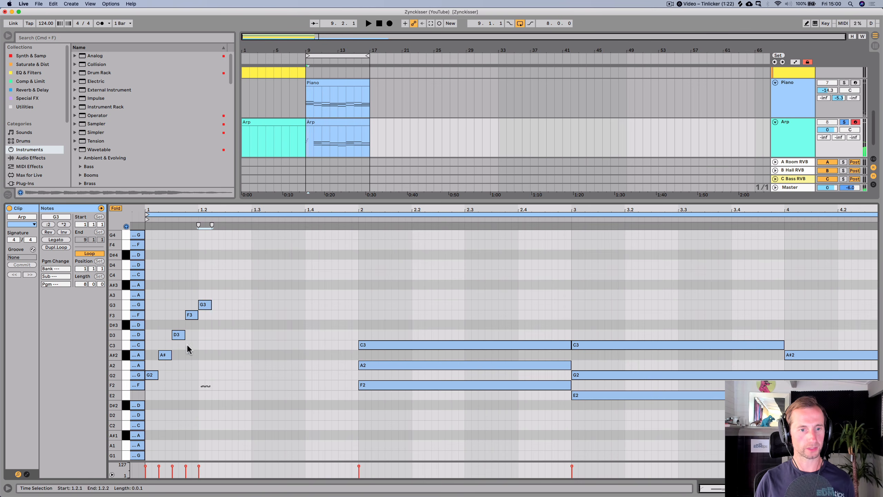
{"action": "left_click_drag", "start_coordinate": [211, 385], "coordinate": [150, 291]}
{"action": "key", "text": "super+d"}
{"action": "key", "text": "super+space"}
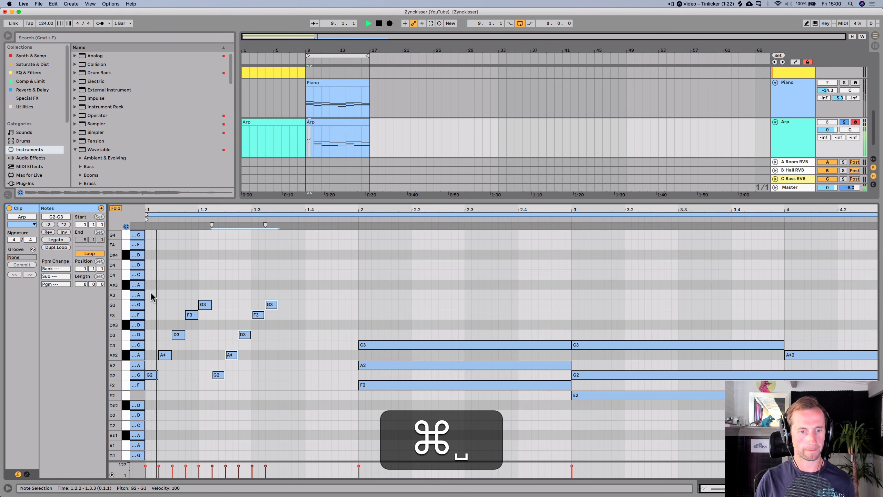
{"action": "key", "text": "super+d"}
{"action": "key", "text": "super+space"}
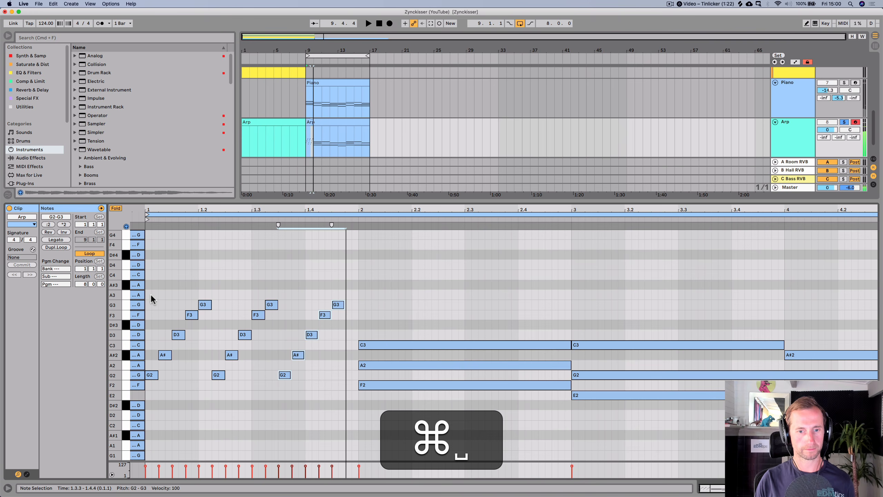
- Copy a G2 note to step 1.4.4 to complete the repeated run and audition the arp
{"action": "left_click", "coordinate": [295, 376]}
{"action": "left_click_drag", "start_coordinate": [287, 375], "coordinate": [357, 376]}
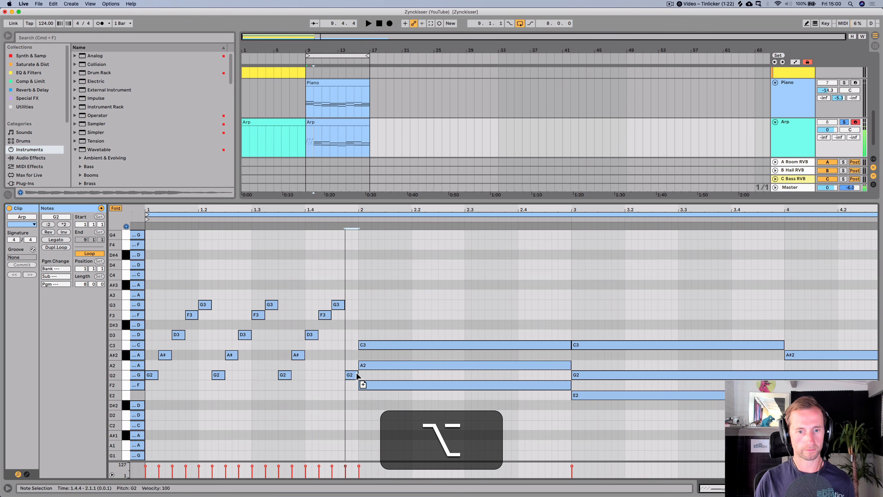
{"action": "key", "text": "space"}
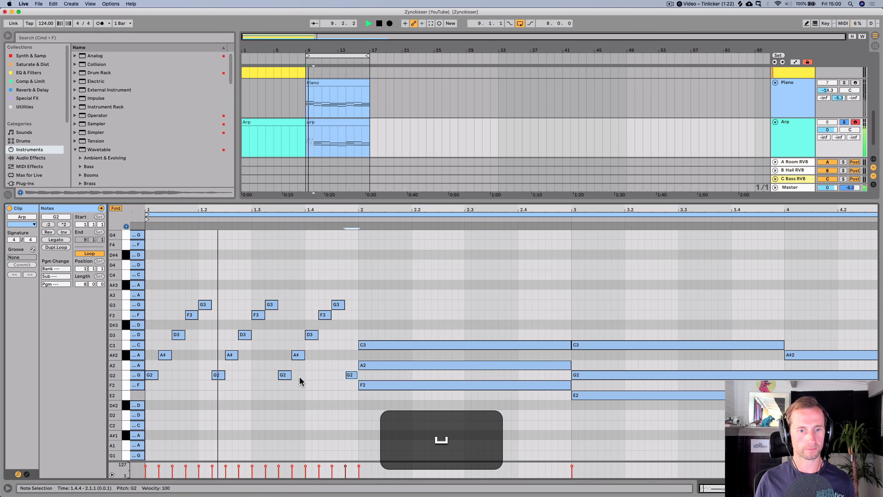
{"action": "key", "text": "space"}
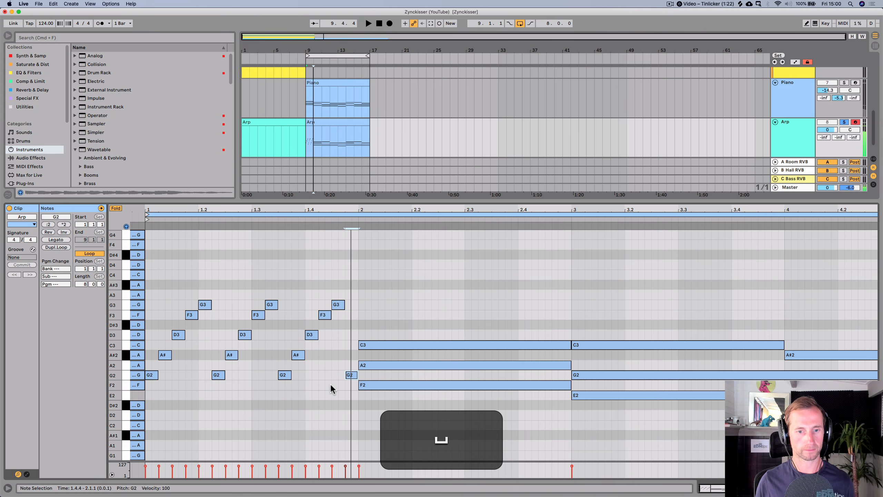
- Shorten the second chord's F2, A2 and C3 to sixteenths and stagger A2 and C3 onto the following steps
{"action": "left_click", "coordinate": [374, 384]}
{"action": "left_click_drag", "start_coordinate": [536, 392], "coordinate": [564, 344]}
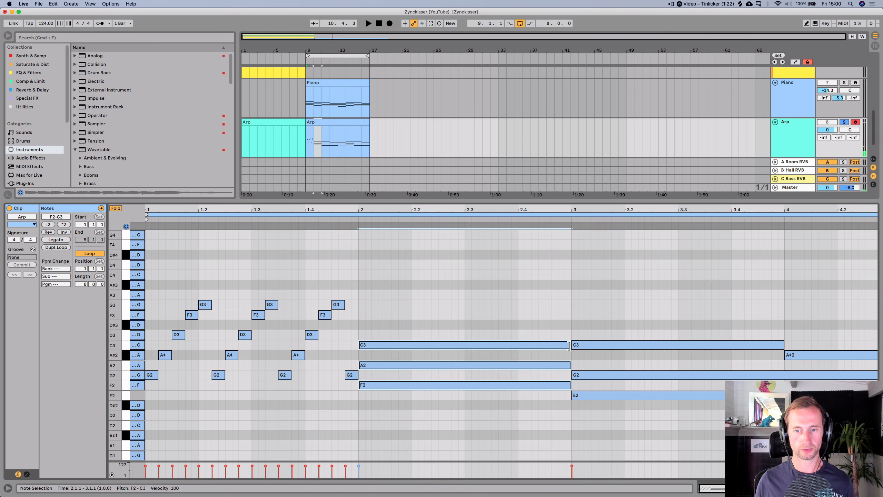
{"action": "left_click_drag", "start_coordinate": [537, 345], "coordinate": [371, 341]}
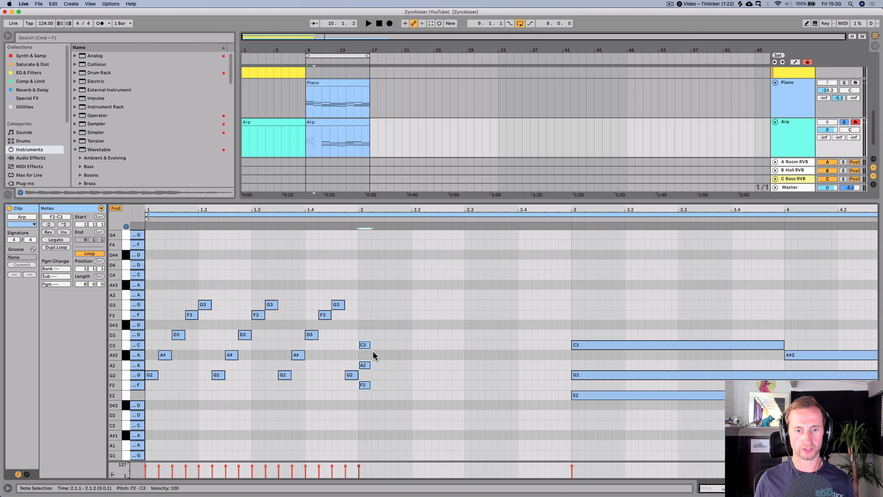
{"action": "left_click", "coordinate": [363, 365]}
{"action": "key", "text": "Right"}
{"action": "left_click", "coordinate": [366, 345]}
{"action": "key", "text": "Right"}
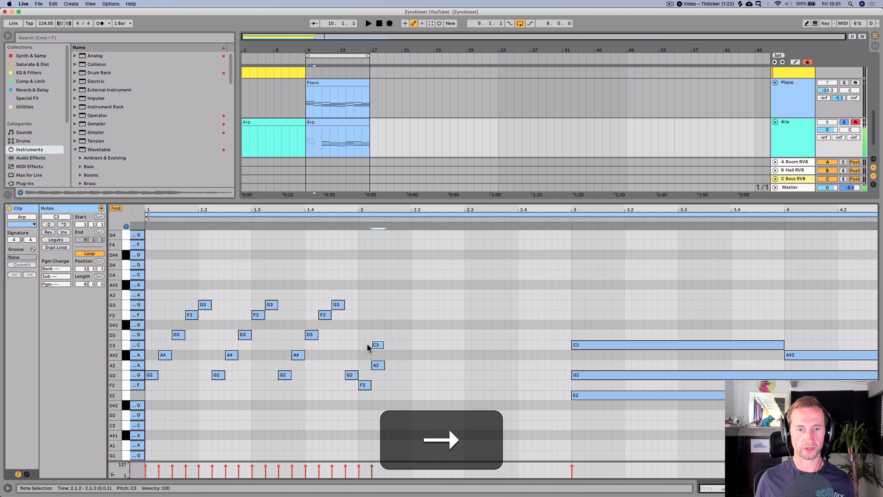
{"action": "key", "text": "Right"}
{"action": "key", "text": "Right"}
- Try copying C3 up to an F3 note, delete it again, and play back the arp
{"action": "left_click_drag", "start_coordinate": [390, 345], "coordinate": [405, 314], "text": "alt"}
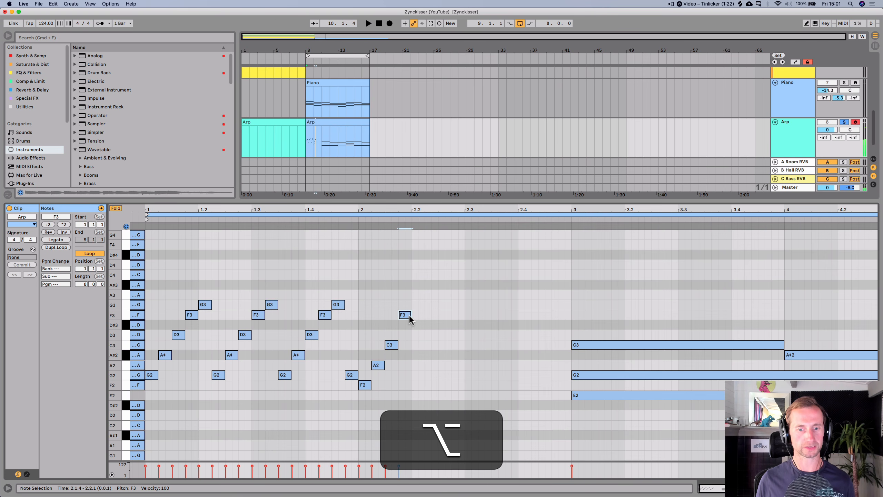
{"action": "key", "text": "alt+BackSpace"}
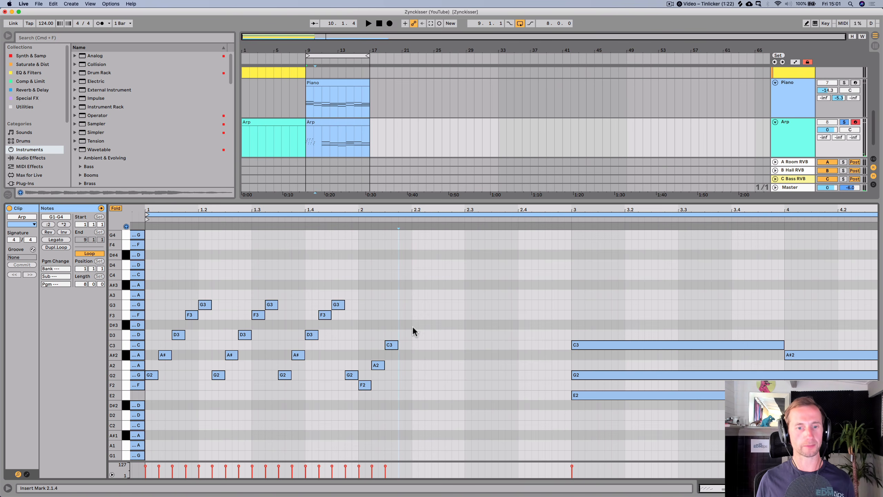
{"action": "left_click", "coordinate": [147, 320]}
{"action": "key", "text": "space"}
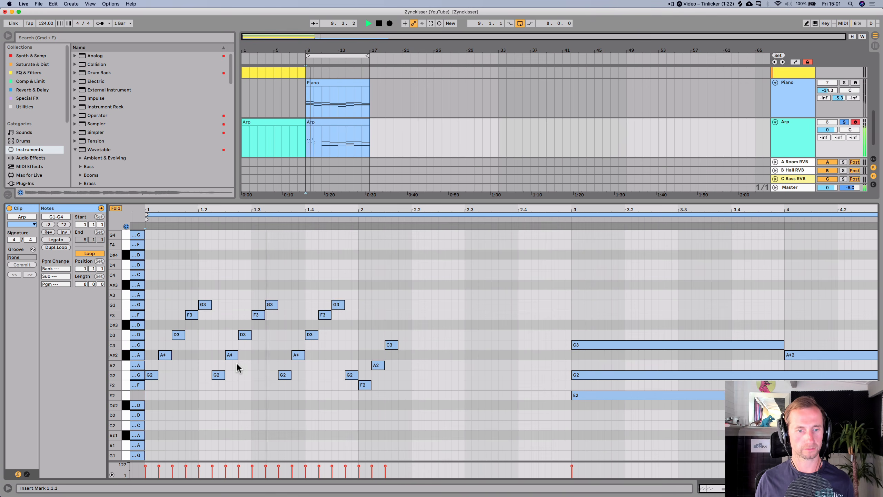
{"action": "left_click", "coordinate": [391, 345]}
{"action": "key", "text": "space"}
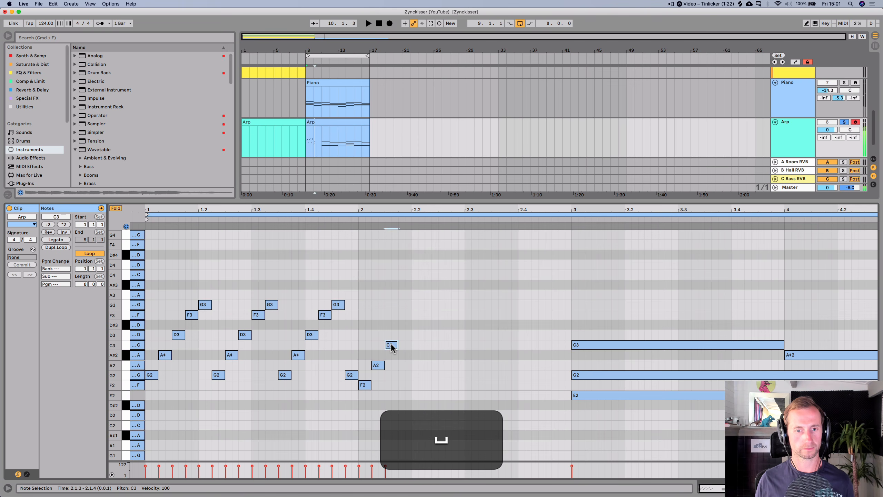
- Extend the second run upward with F3 and G3 copies and play back the arp
{"action": "left_click_drag", "start_coordinate": [392, 346], "coordinate": [406, 312]}
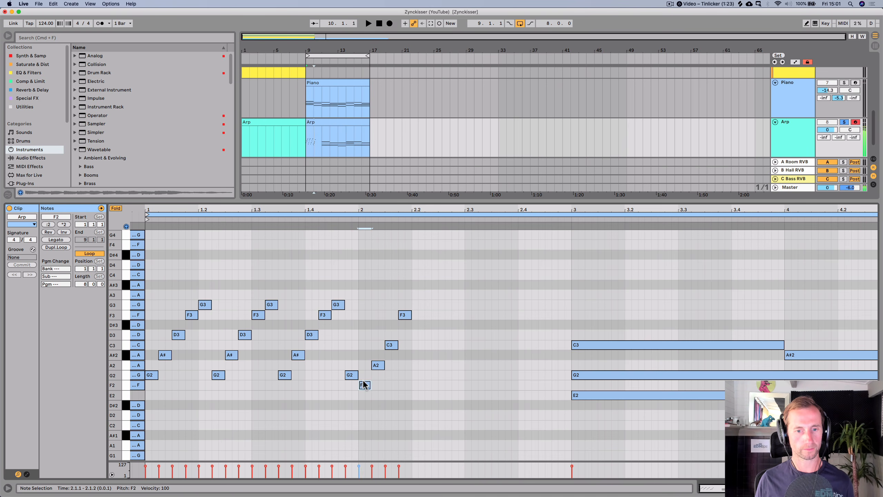
{"action": "left_click", "coordinate": [379, 366]}
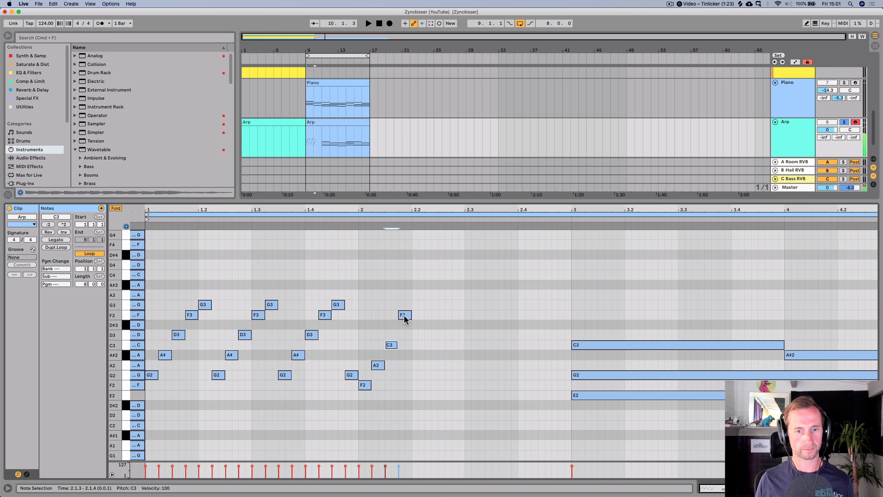
{"action": "mouse_move", "coordinate": [404, 315]}
{"action": "left_mouse_down"}
{"action": "mouse_move", "coordinate": [414, 332]}
{"action": "mouse_move", "coordinate": [404, 316]}
{"action": "mouse_move", "coordinate": [417, 310]}
{"action": "left_mouse_up"}
{"action": "key", "text": "space"}
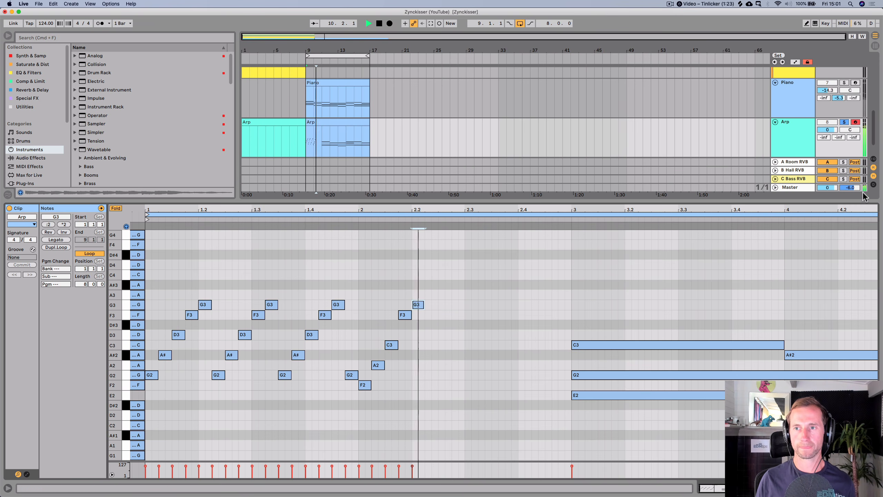
{"action": "key", "text": "space"}
{"action": "key", "text": "super"}
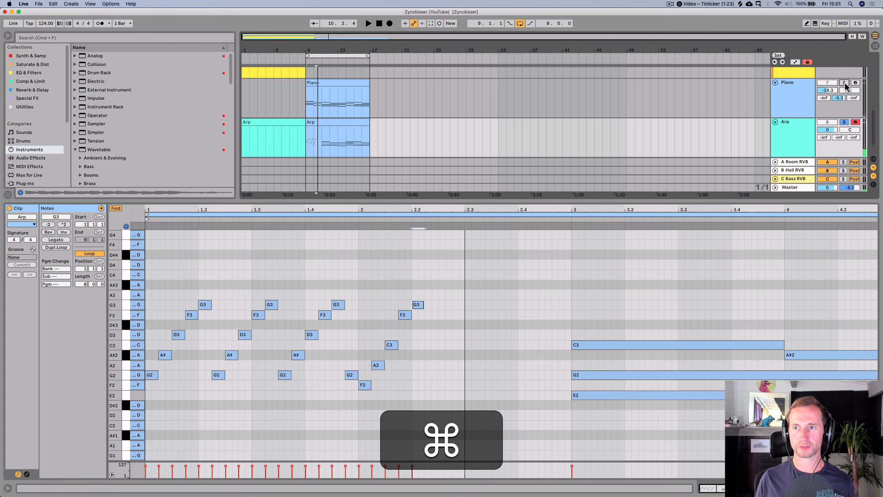
{"action": "key", "text": "super+space"}
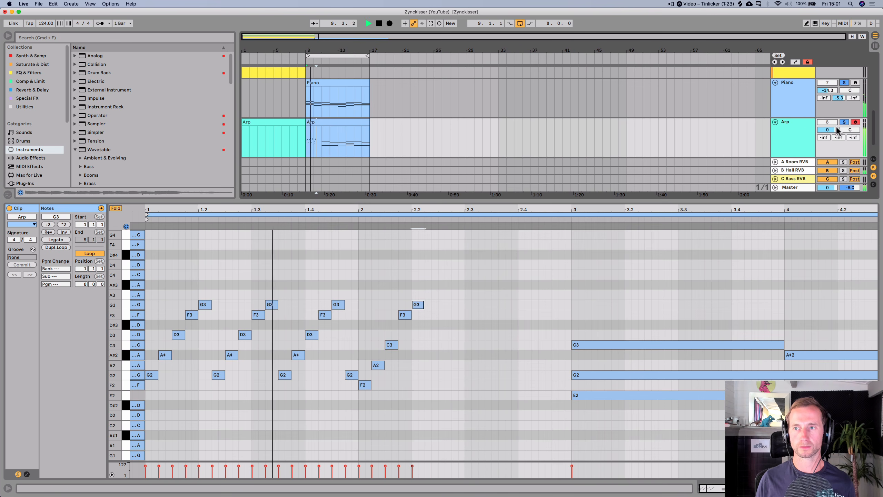
{"action": "key", "text": "space"}
{"action": "key", "text": "space"}
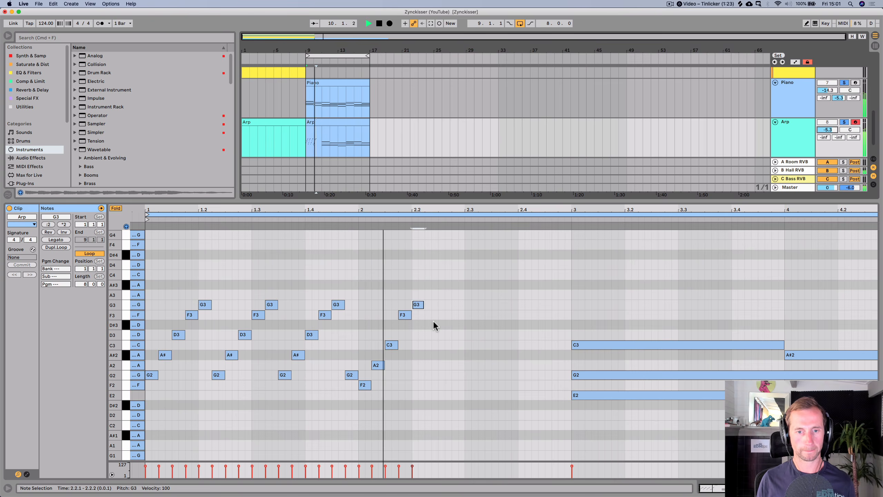
{"action": "key", "text": "space"}
- Select the second five-note run and duplicate it twice along the clip
{"action": "left_click_drag", "start_coordinate": [423, 391], "coordinate": [364, 283]}
{"action": "key", "text": "super+d"}
{"action": "key", "text": "super+d"}
{"action": "key", "text": "super+d"}
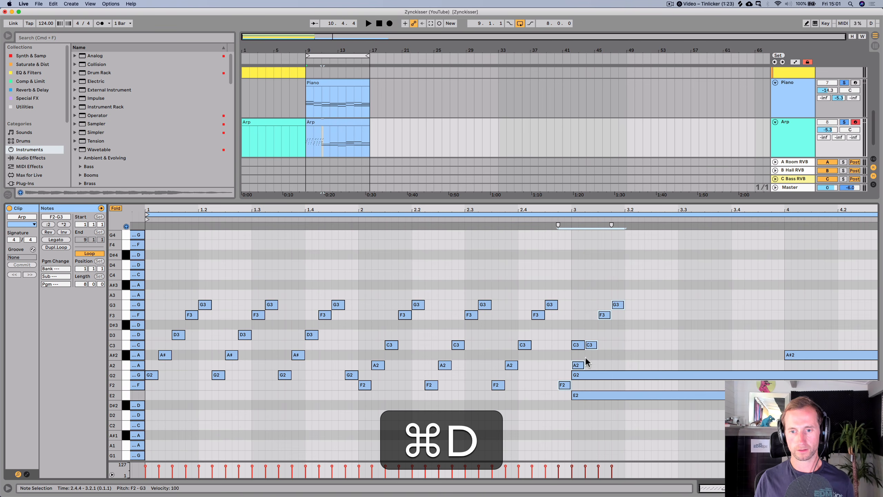
{"action": "key", "text": "super+z"}
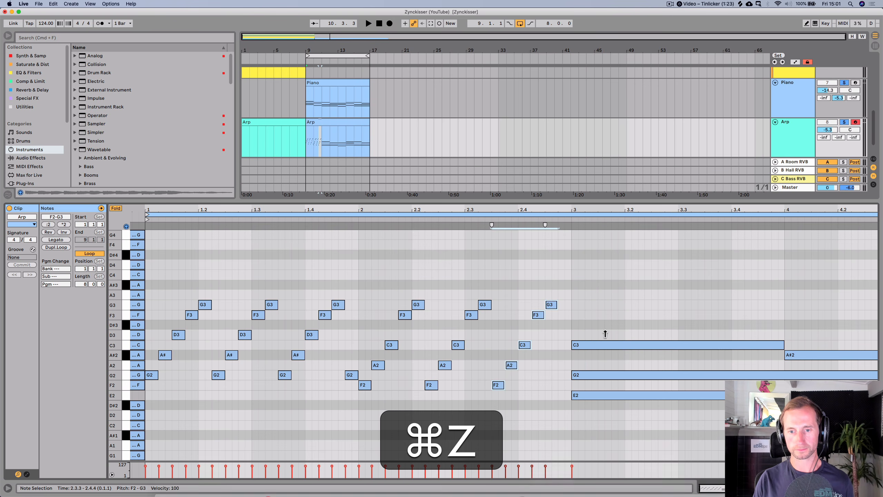
- Add a sixteenth-long F2 note at step 2.4.4 to finish the last run
{"action": "double_click", "coordinate": [561, 384]}
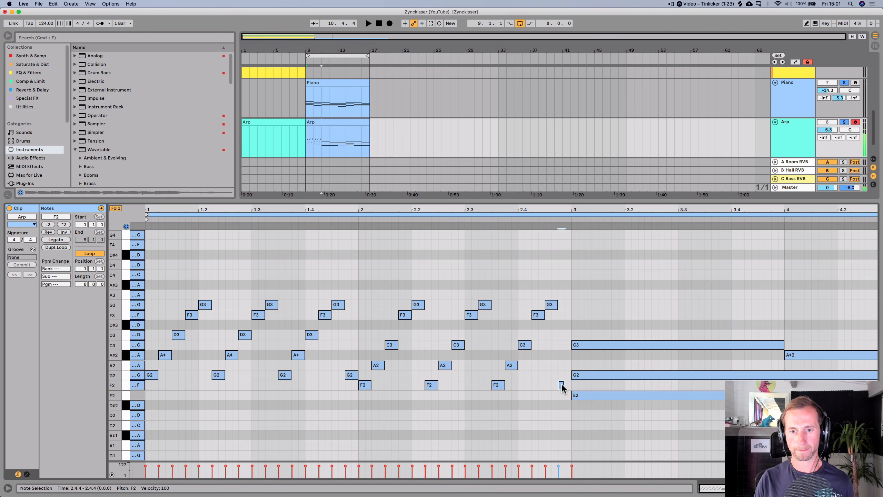
{"action": "left_click_drag", "start_coordinate": [564, 385], "coordinate": [571, 385]}
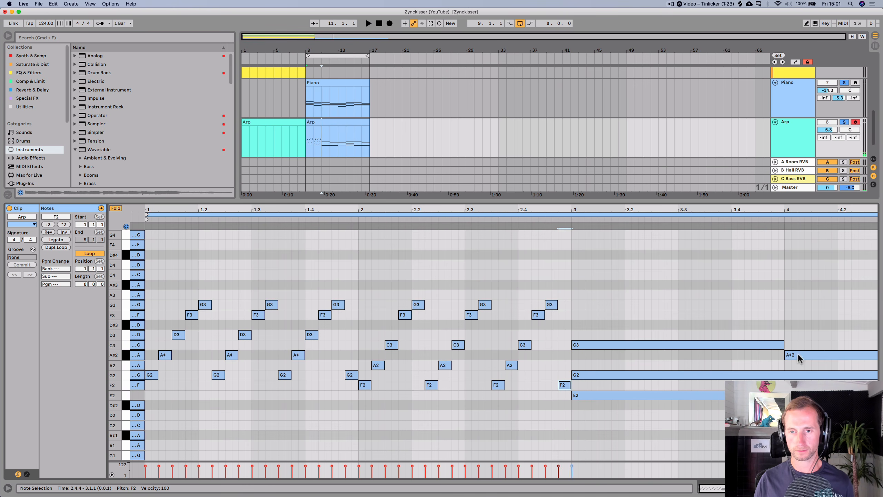
{"action": "key", "text": "minus"}
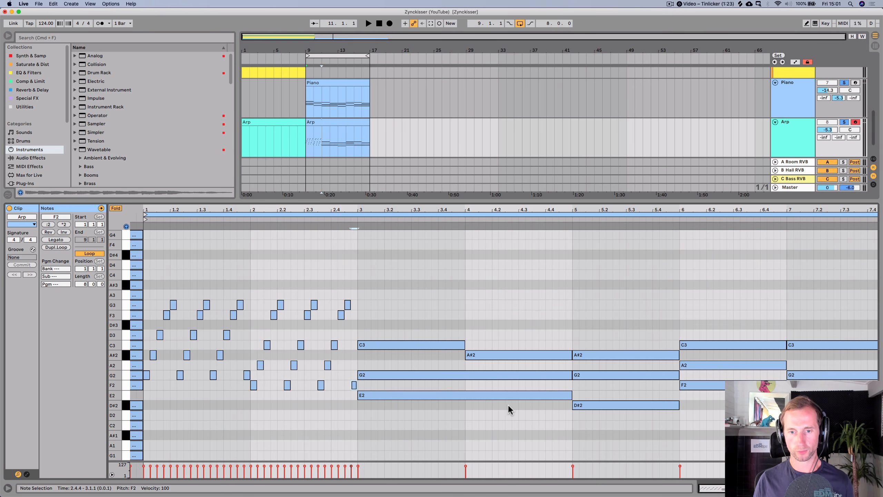
- Shorten the bar 3 and 4 chord notes to sixteenths and stagger bar 3's G2 and C3 onto successive steps
{"action": "left_click_drag", "start_coordinate": [507, 405], "coordinate": [509, 374]}
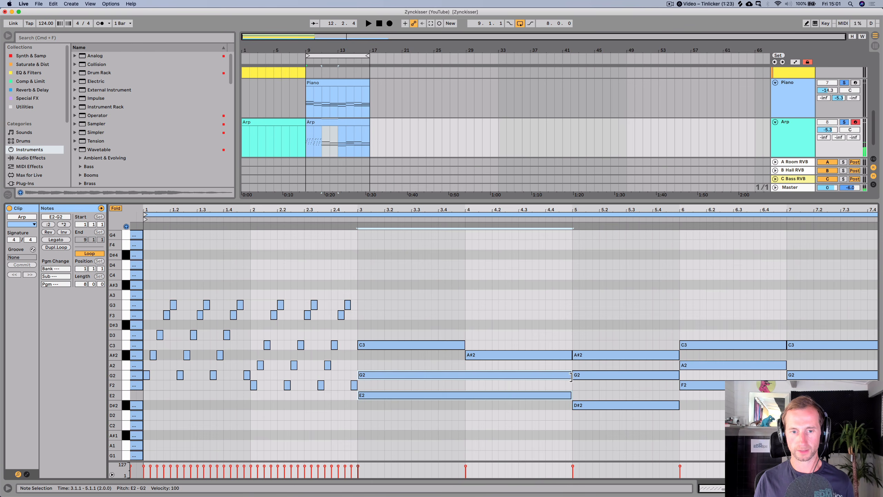
{"action": "left_click_drag", "start_coordinate": [571, 376], "coordinate": [470, 376]}
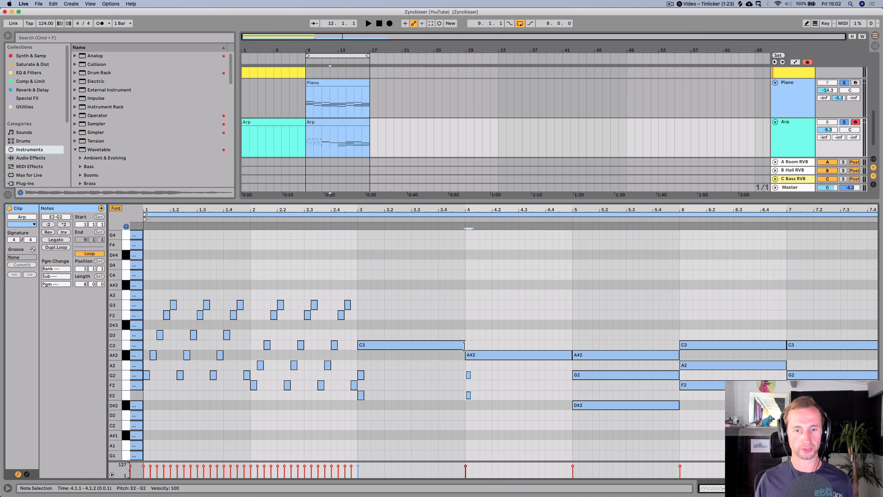
{"action": "left_click_drag", "start_coordinate": [463, 346], "coordinate": [363, 232]}
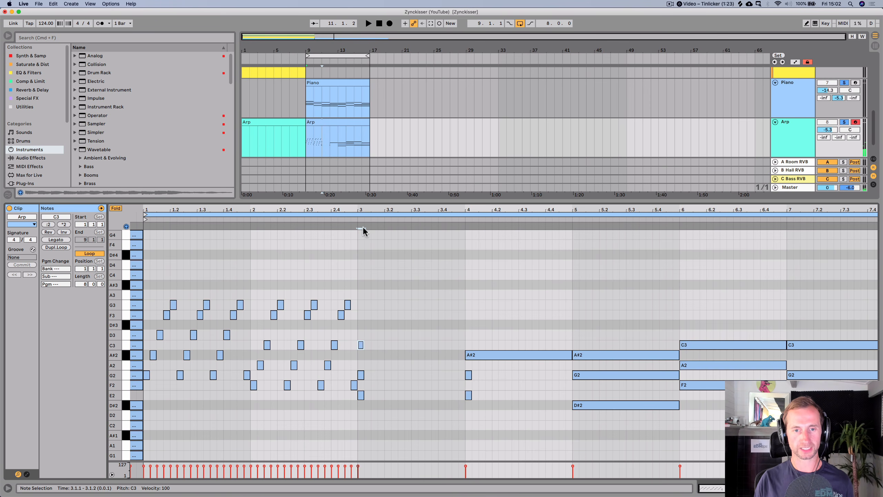
{"action": "scroll", "coordinate": [360, 240], "scroll_direction": "up", "scroll_amount": 5}
{"action": "left_click", "coordinate": [365, 375]}
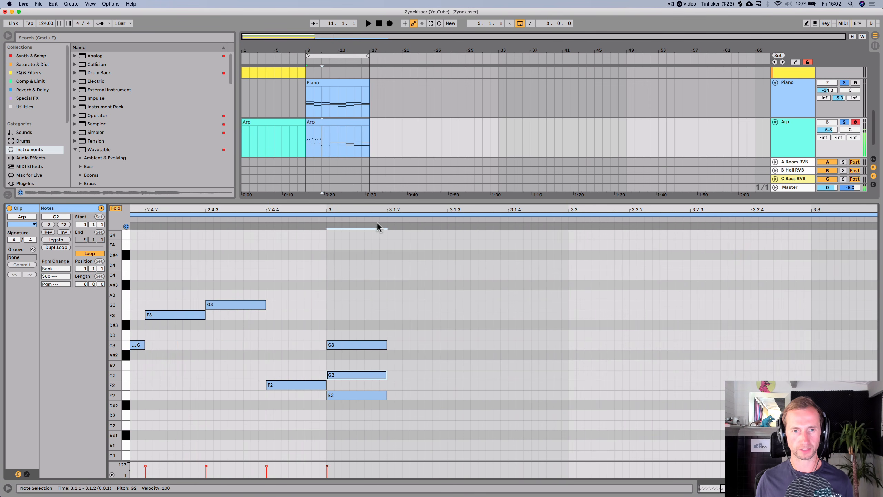
{"action": "key", "text": "Right"}
{"action": "scroll", "coordinate": [381, 290], "scroll_direction": "down", "scroll_amount": 5}
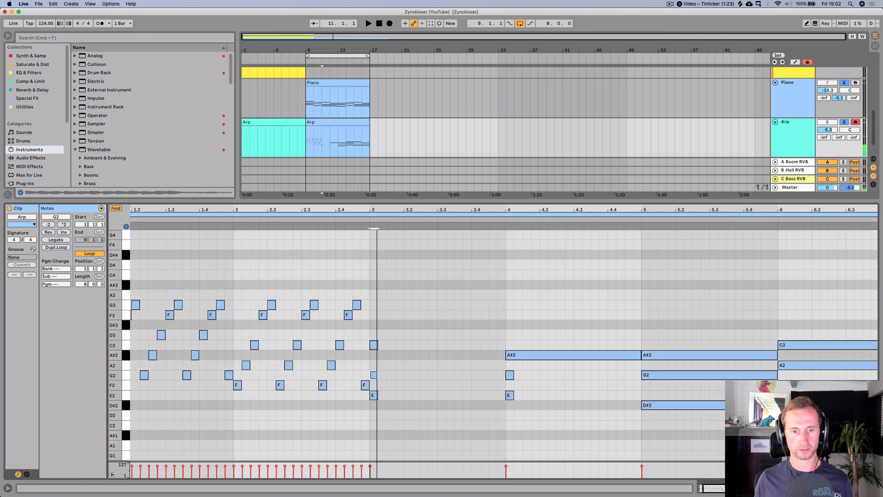
{"action": "left_click", "coordinate": [377, 343]}
{"action": "key", "text": "Right"}
{"action": "key", "text": "Right"}
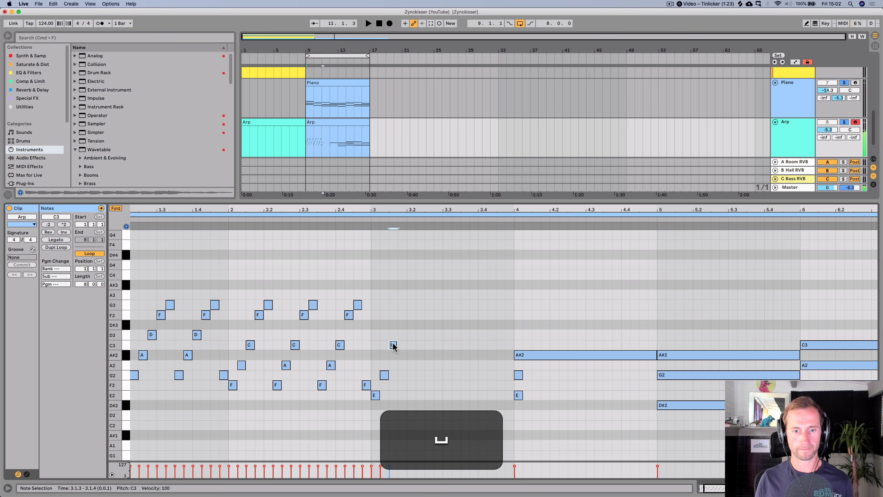
- Copy the bar 3 C3 up to an F3 on the next sixteenth step
{"action": "key", "text": "space"}
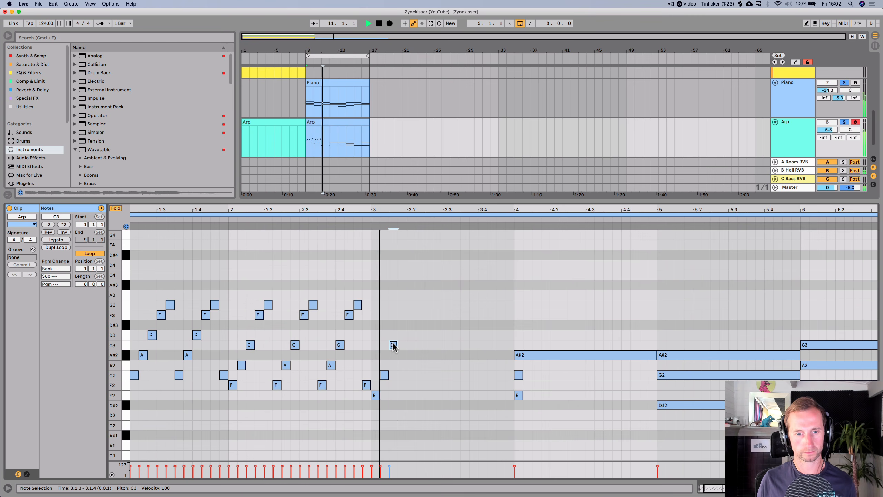
{"action": "key", "text": "space"}
{"action": "left_click_drag", "start_coordinate": [393, 345], "coordinate": [404, 318], "text": "alt"}
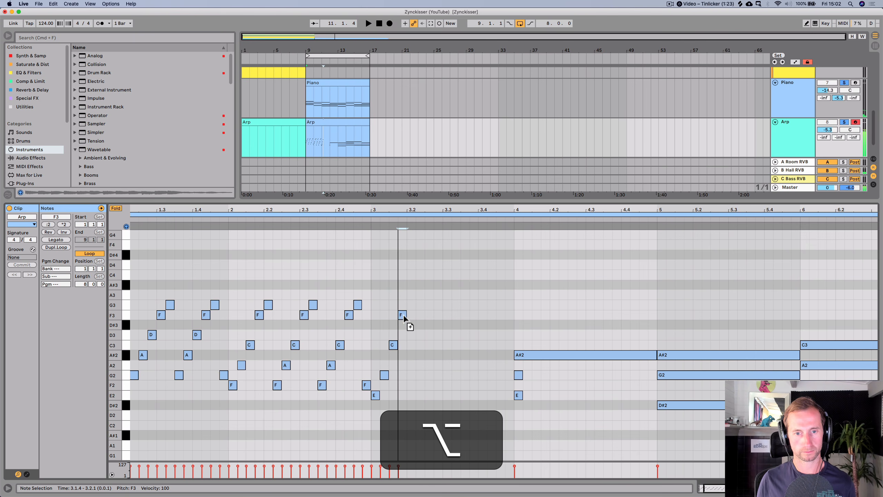
{"action": "key", "text": "alt+Down"}
{"action": "key", "text": "Up"}
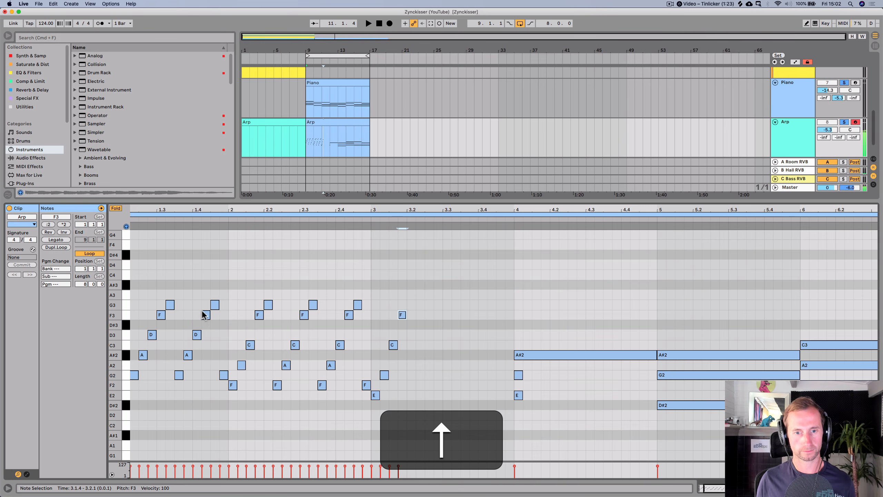
- Unfold the note editor, add a G3 copy after the F3, and audition the arp
{"action": "left_click", "coordinate": [116, 208]}
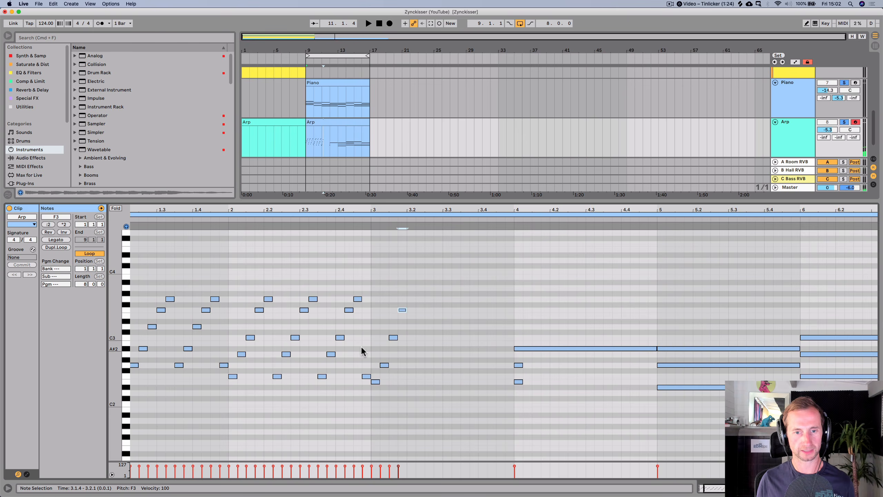
{"action": "key", "text": "Down"}
{"action": "key", "text": "alt+Down"}
{"action": "left_click_drag", "start_coordinate": [402, 316], "coordinate": [411, 302], "text": "alt"}
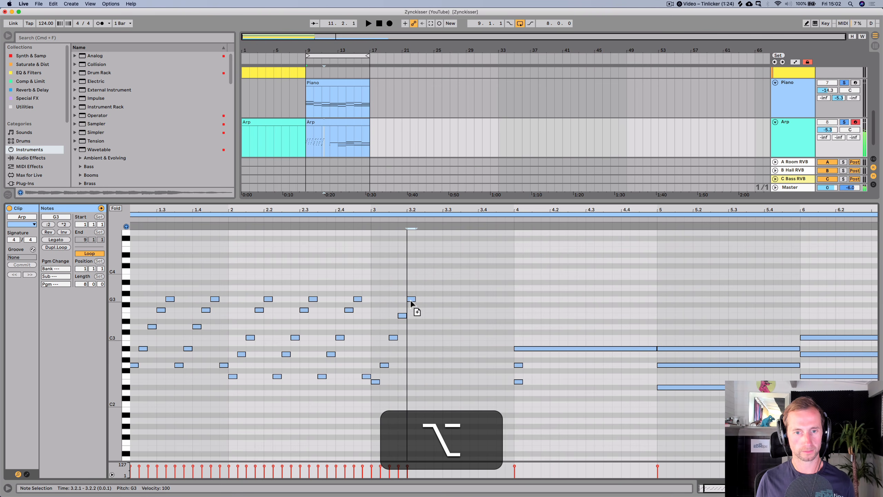
{"action": "key", "text": "space"}
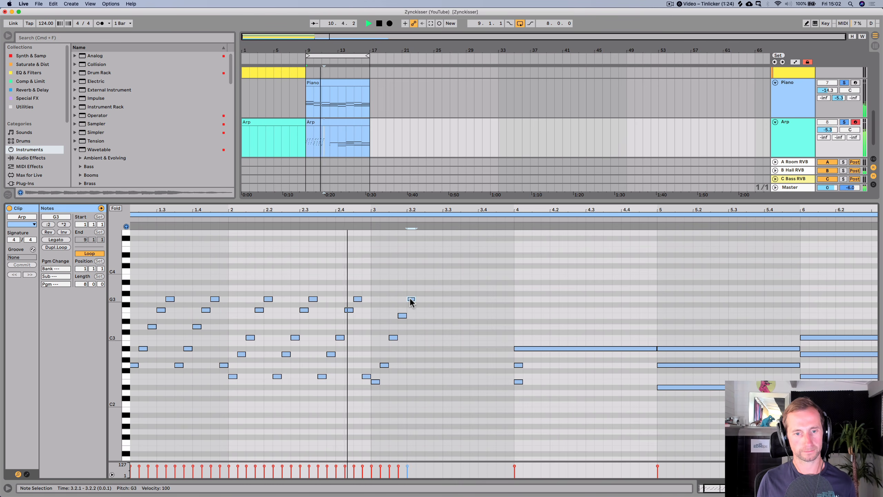
{"action": "key", "text": "space"}
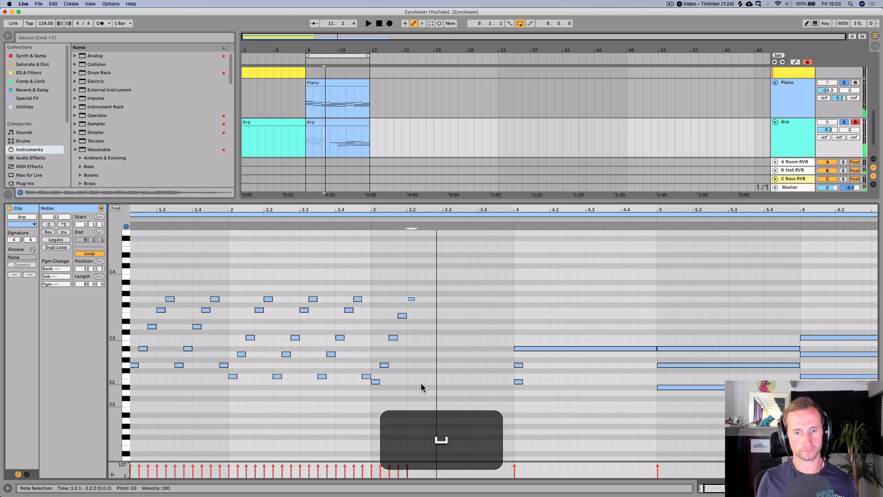
- Delete the long chord notes in bar 4 of the Arp clip
{"action": "mouse_move", "coordinate": [414, 389]}
{"action": "left_mouse_down"}
{"action": "mouse_move", "coordinate": [399, 315]}
{"action": "mouse_move", "coordinate": [374, 291]}
{"action": "left_mouse_up"}
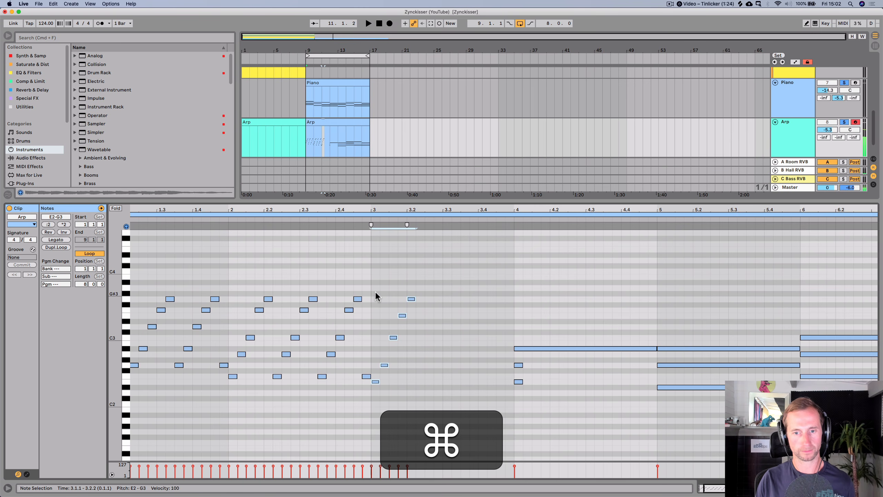
{"action": "left_click", "coordinate": [520, 349]}
{"action": "left_click_drag", "start_coordinate": [517, 341], "coordinate": [519, 410]}
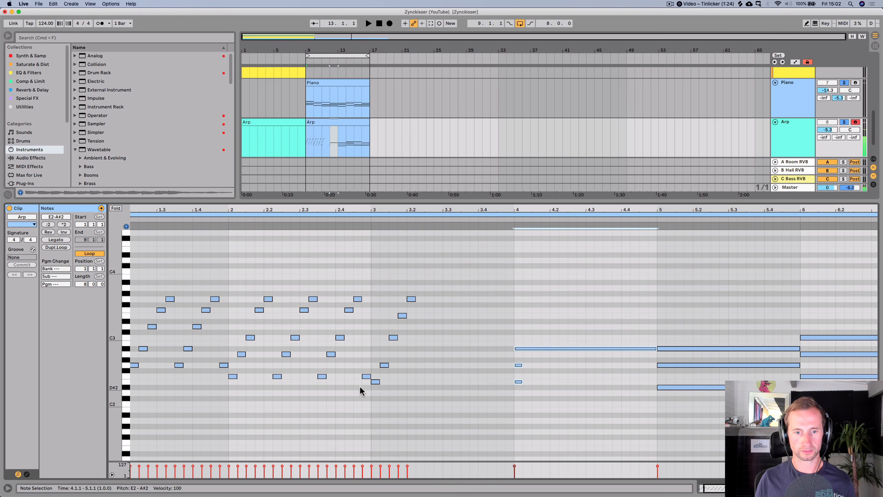
{"action": "key", "text": "BackSpace"}
- Duplicate bar 3's arp run repeatedly to fill bar 4, deleting the copy that spills into bar 5
{"action": "left_click_drag", "start_coordinate": [374, 389], "coordinate": [412, 280]}
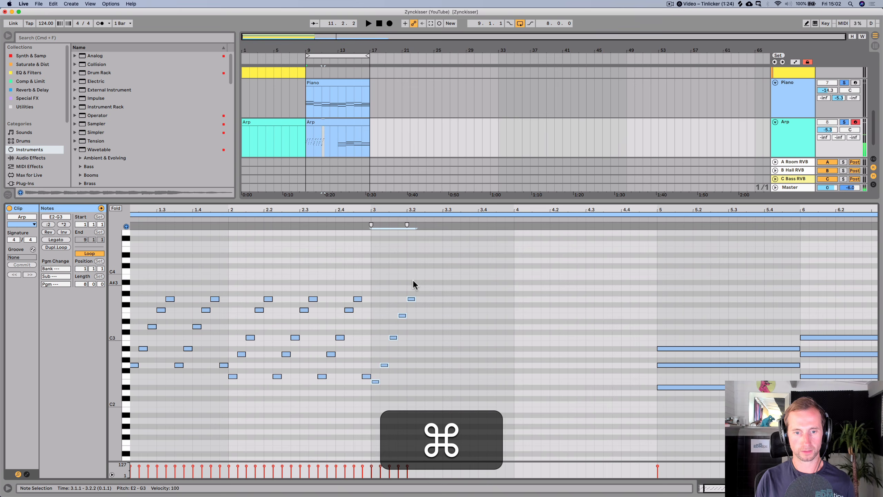
{"action": "key", "text": "super+d"}
{"action": "key", "text": "super+d"}
{"action": "key", "text": "super+d"}
{"action": "key", "text": "super+d"}
{"action": "key", "text": "super+d"}
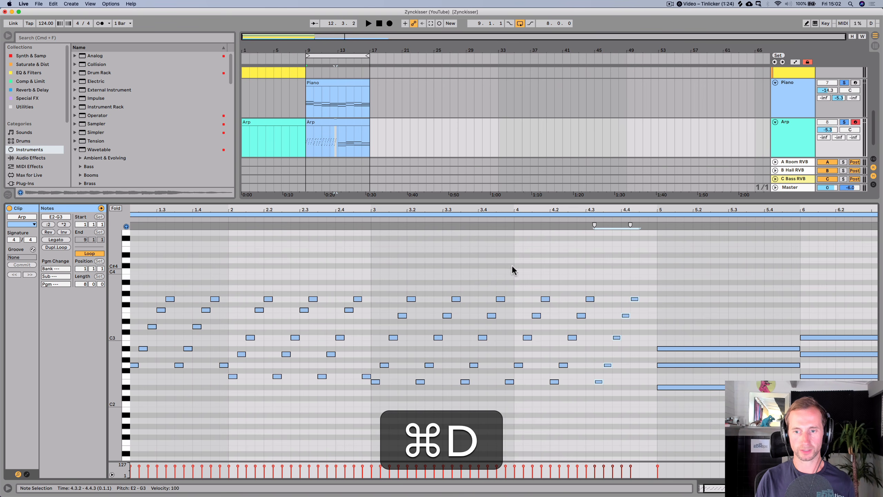
{"action": "key", "text": "super+d"}
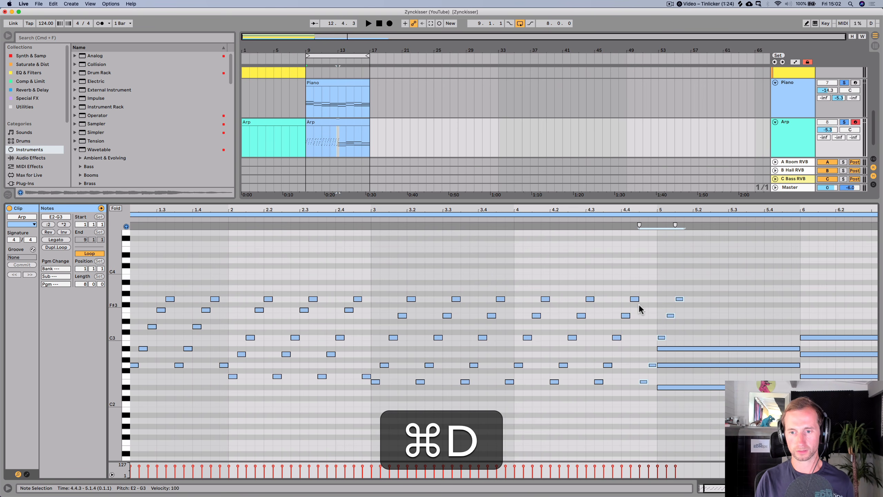
{"action": "left_click_drag", "start_coordinate": [655, 288], "coordinate": [682, 334]}
{"action": "key", "text": "BackSpace"}
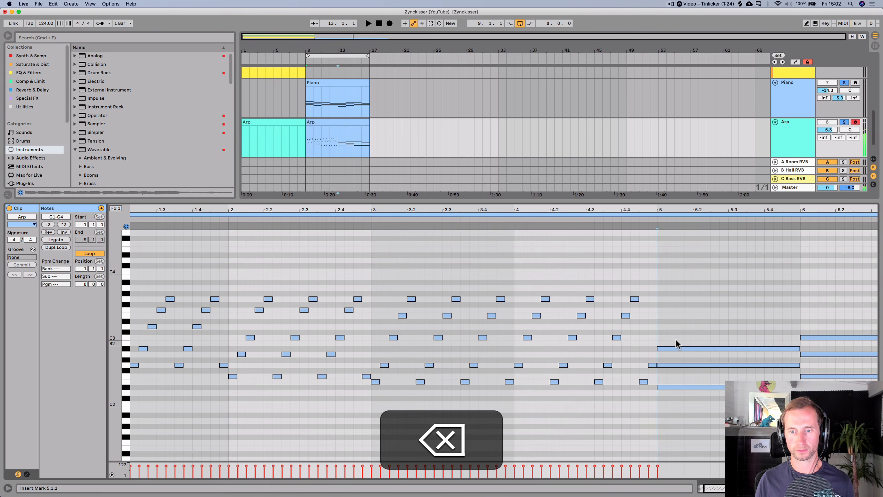
- Inspect the Piano clip's chord notes in bars 3 and 4, then return to the Arp clip
{"action": "left_click", "coordinate": [329, 82]}
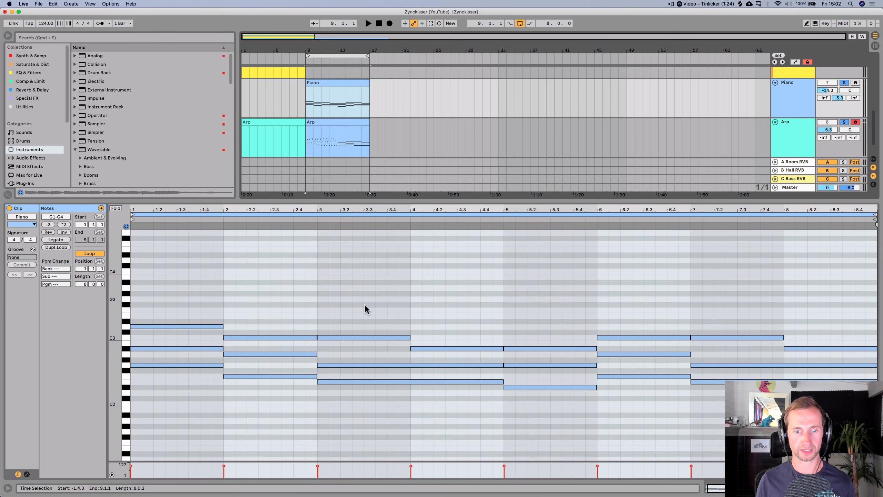
{"action": "left_click", "coordinate": [385, 336]}
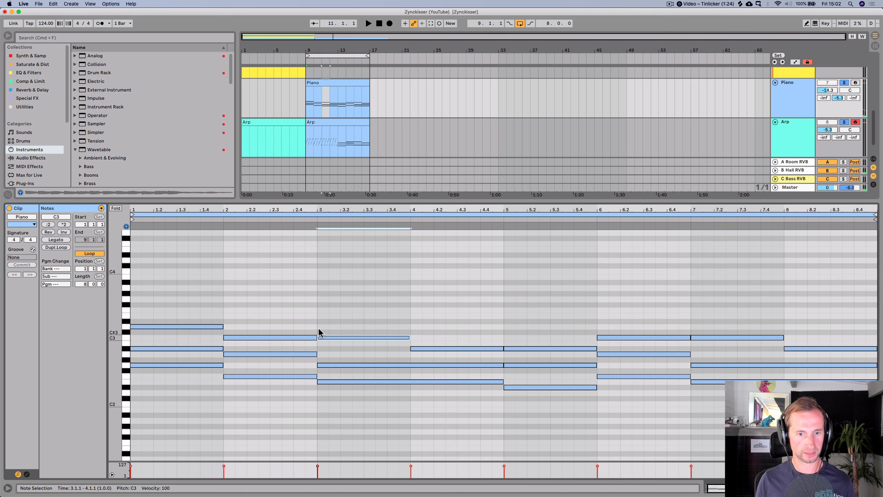
{"action": "left_click", "coordinate": [445, 348]}
{"action": "key", "text": "shift+Tab"}
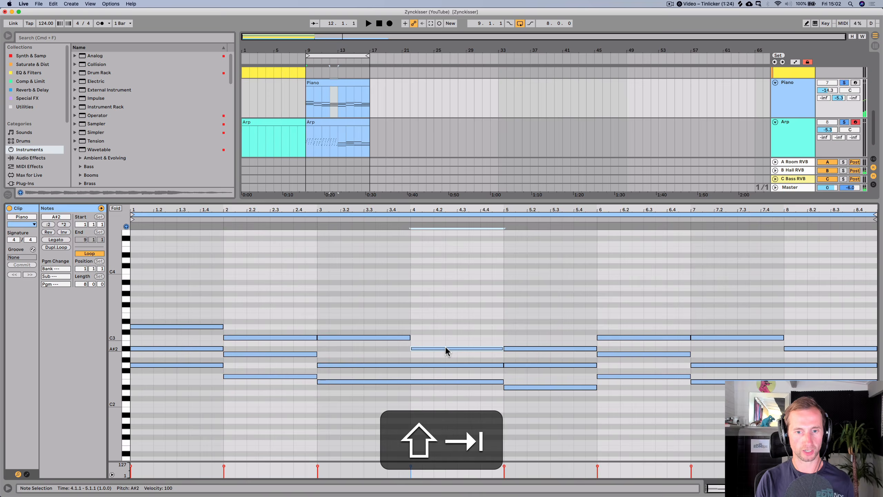
{"action": "key", "text": "shift+Tab"}
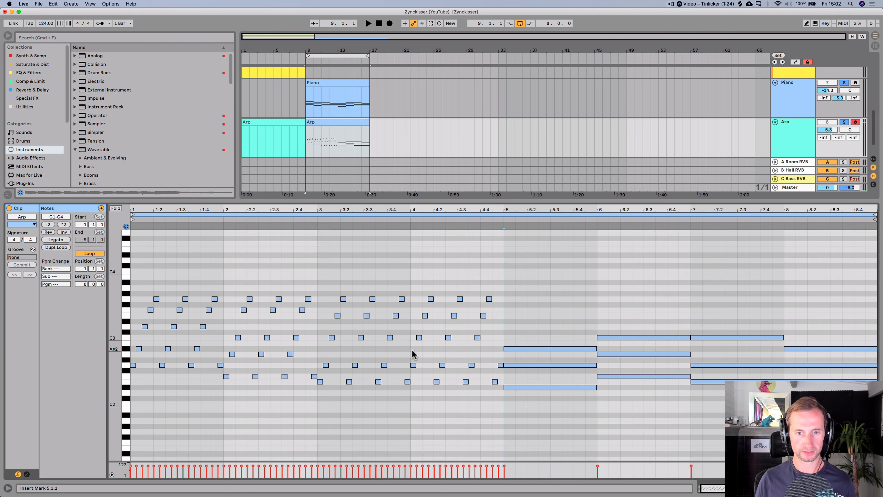
- Lower bar 4's B2 arp notes a semitone to A#2 and play the arp
{"action": "left_click_drag", "start_coordinate": [398, 333], "coordinate": [480, 340]}
{"action": "key", "text": "Down"}
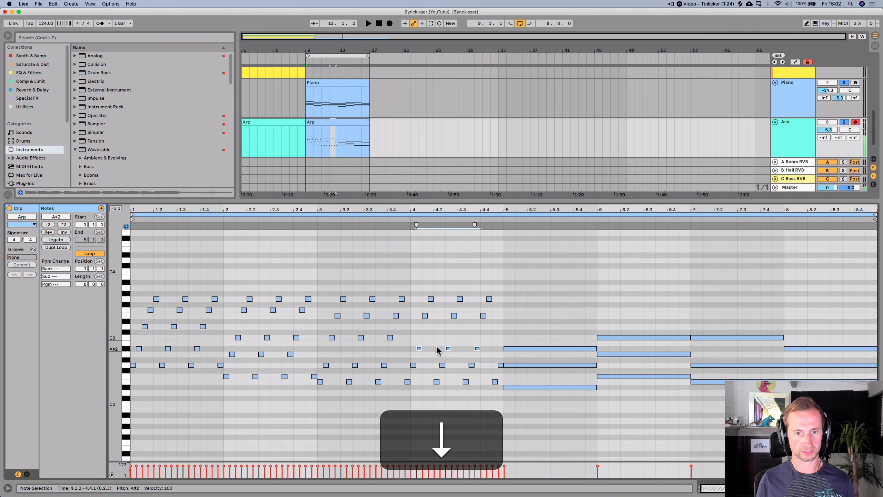
{"action": "key", "text": "space"}
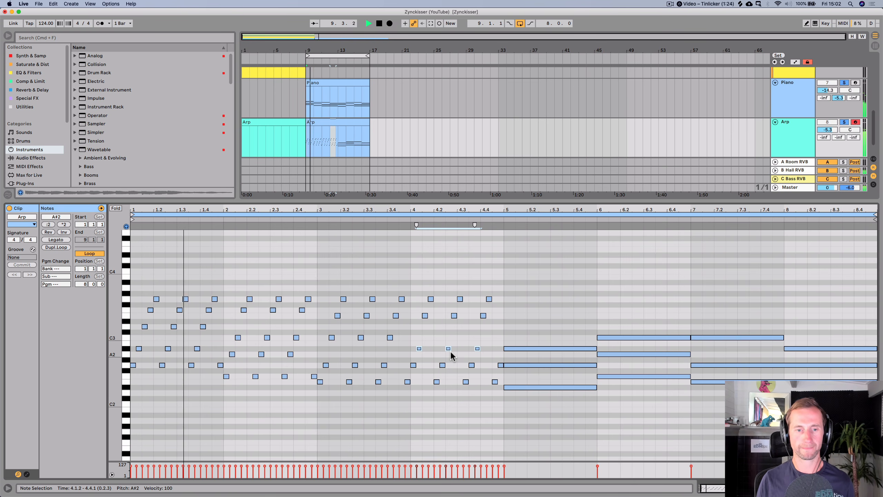
- Raise the Wavetable Filter Freq macro to about 4.43 kHz while listening, then stop and return to the notes
{"action": "key", "text": "shift+Tab"}
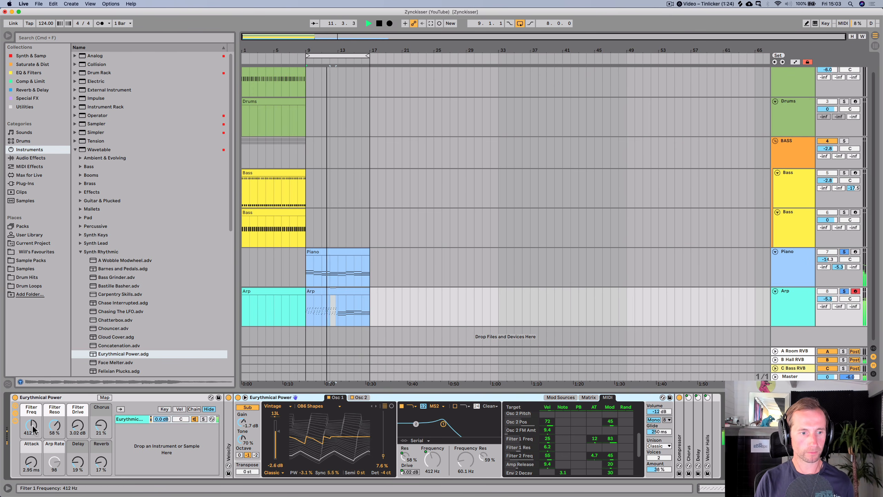
{"action": "left_click_drag", "start_coordinate": [33, 428], "coordinate": [33, 428]}
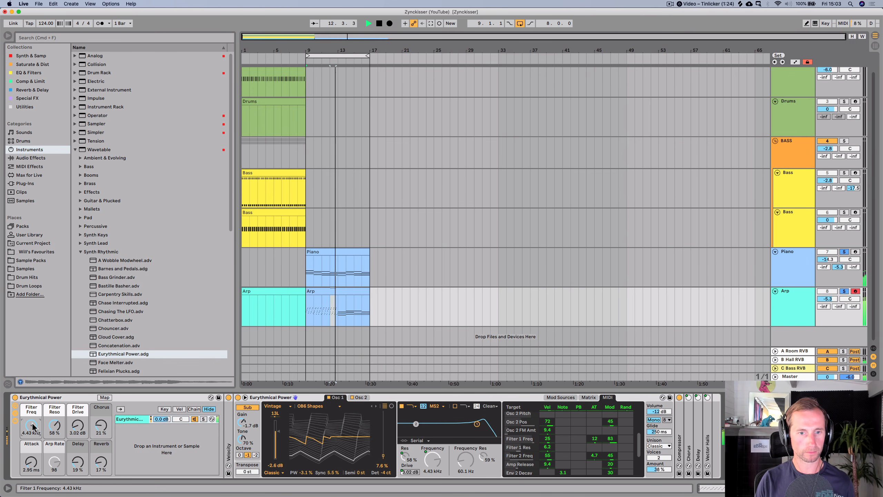
{"action": "key", "text": "space"}
{"action": "key", "text": "shift+Tab"}
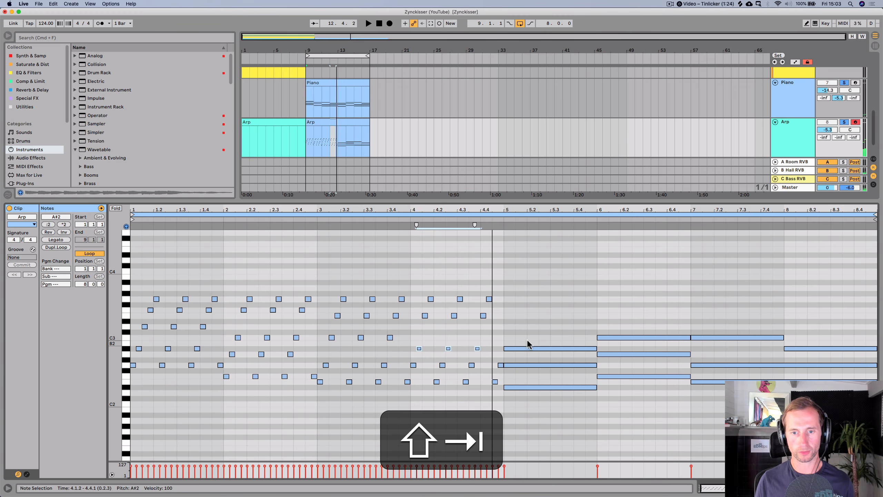
- Shorten bar 5's chord notes in the Arp clip to sixteenth notes
{"action": "left_click", "coordinate": [527, 348]}
{"action": "left_click_drag", "start_coordinate": [535, 400], "coordinate": [515, 349]}
{"action": "left_click_drag", "start_coordinate": [504, 213], "coordinate": [504, 224]}
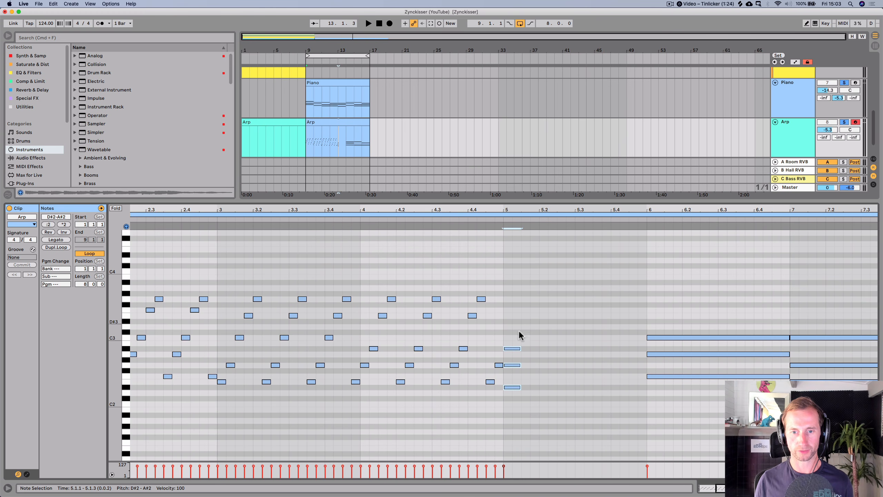
{"action": "left_click_drag", "start_coordinate": [518, 347], "coordinate": [512, 347]}
{"action": "left_click", "coordinate": [519, 344]}
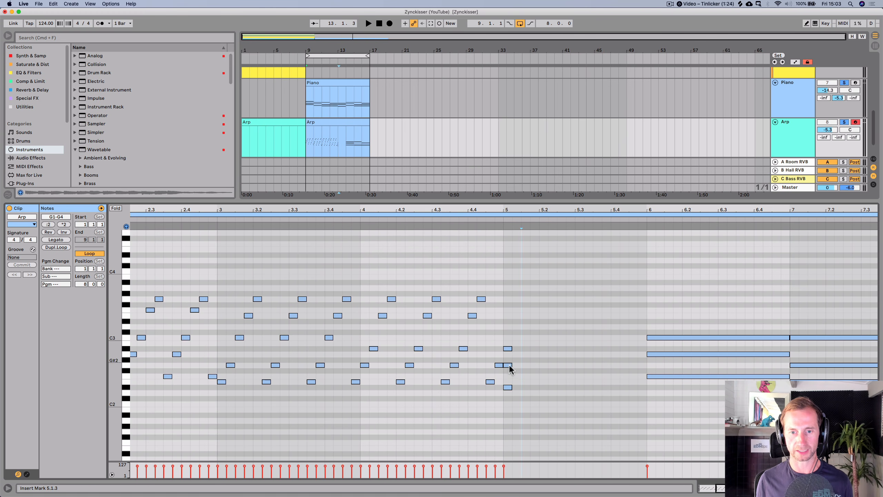
- Stagger bar 5's G2 and A#2 onto the second and third sixteenth steps and audition the arp
{"action": "left_click", "coordinate": [508, 365]}
{"action": "key", "text": "Right"}
{"action": "left_click", "coordinate": [508, 348]}
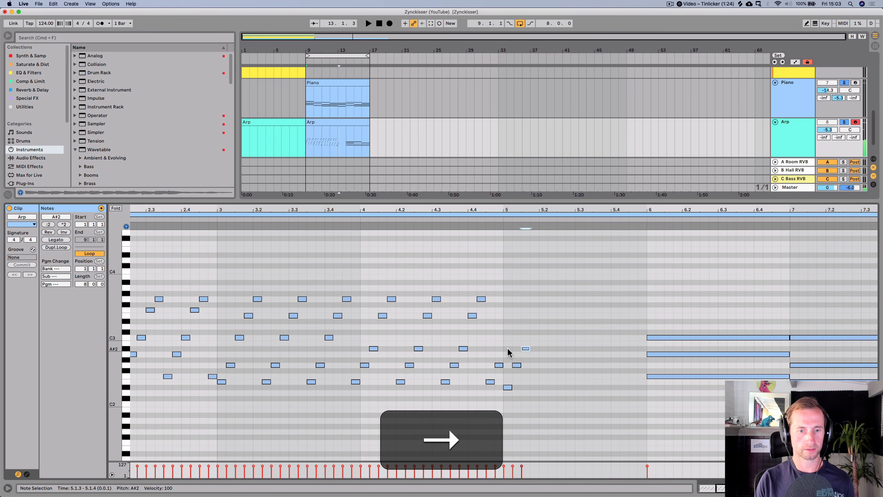
{"action": "key", "text": "shift+Tab"}
{"action": "key", "text": "space"}
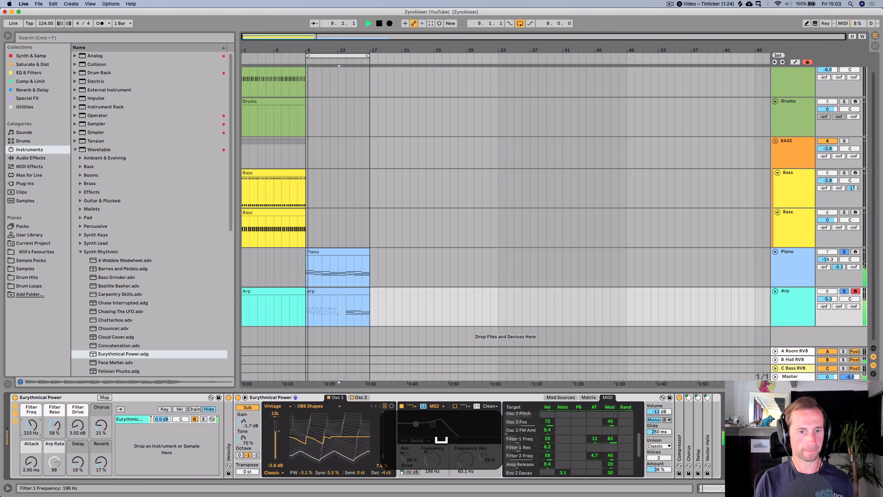
- Reopen the Arp clip, stop playback, and extend bar 5's run with copied notes rising to D#3 at 5.2.1
{"action": "double_click", "coordinate": [327, 288]}
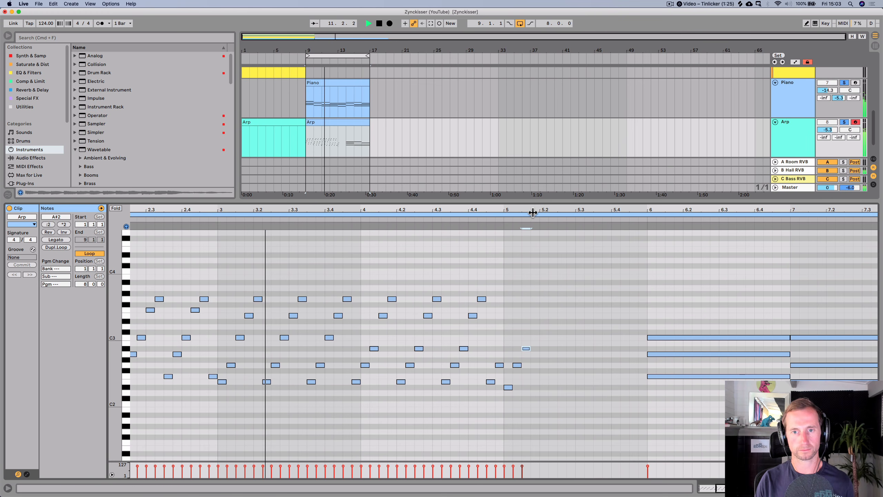
{"action": "left_click_drag", "start_coordinate": [533, 211], "coordinate": [501, 195]}
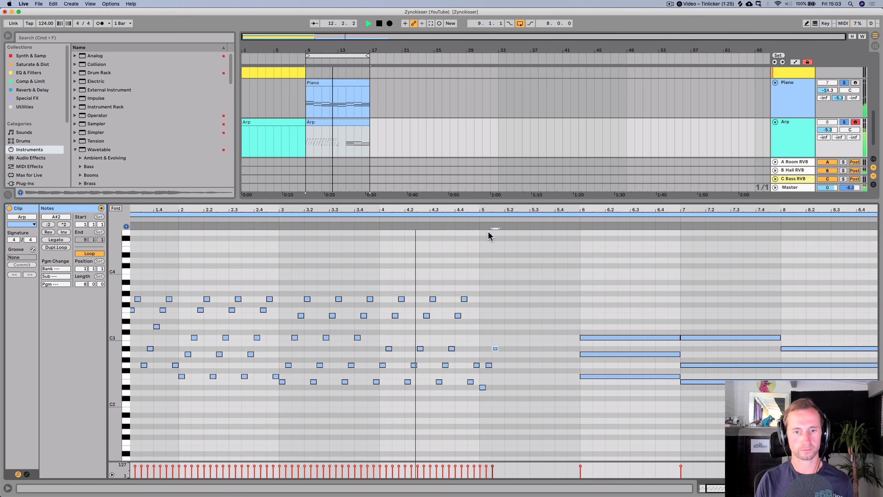
{"action": "key", "text": "space"}
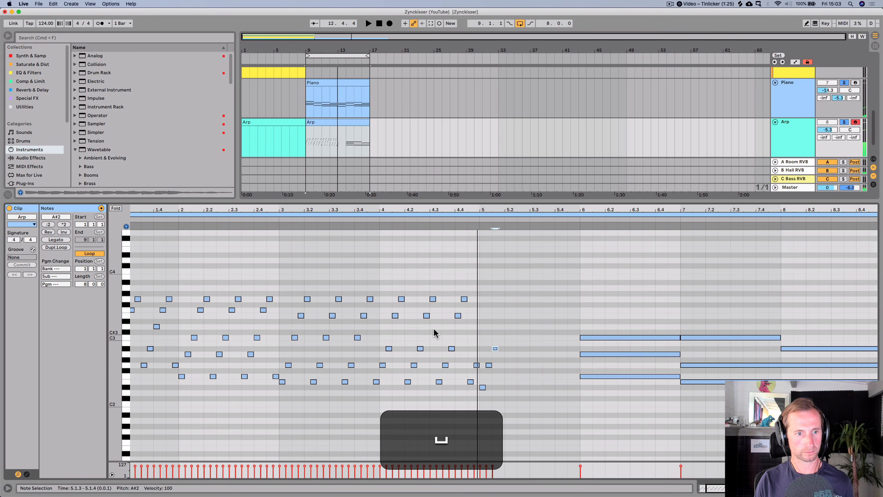
{"action": "left_click", "coordinate": [489, 365]}
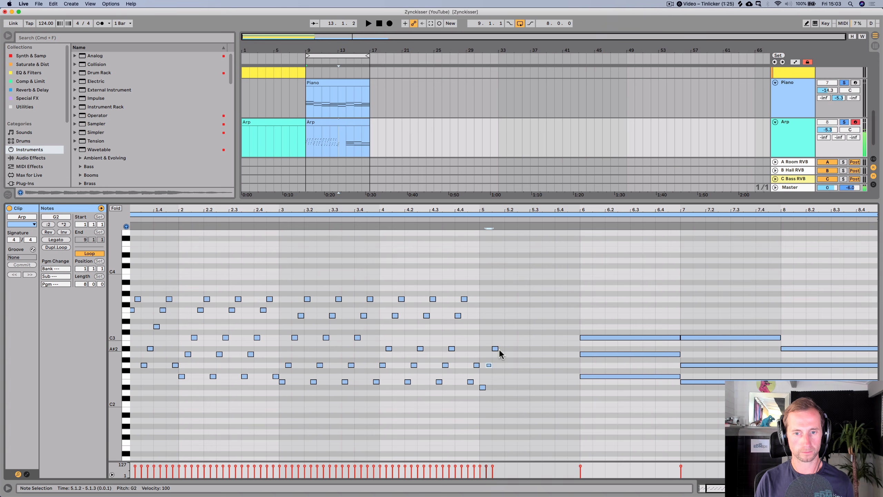
{"action": "left_click_drag", "start_coordinate": [510, 210], "coordinate": [510, 223]}
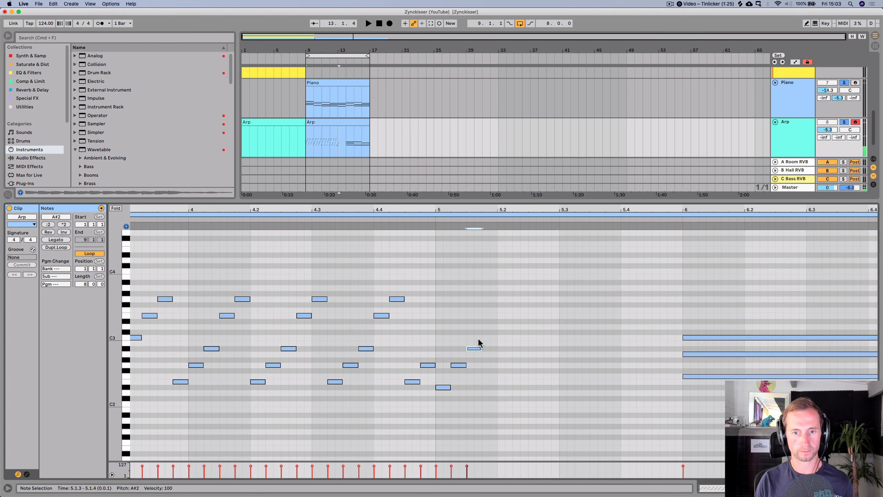
{"action": "key", "text": "alt"}
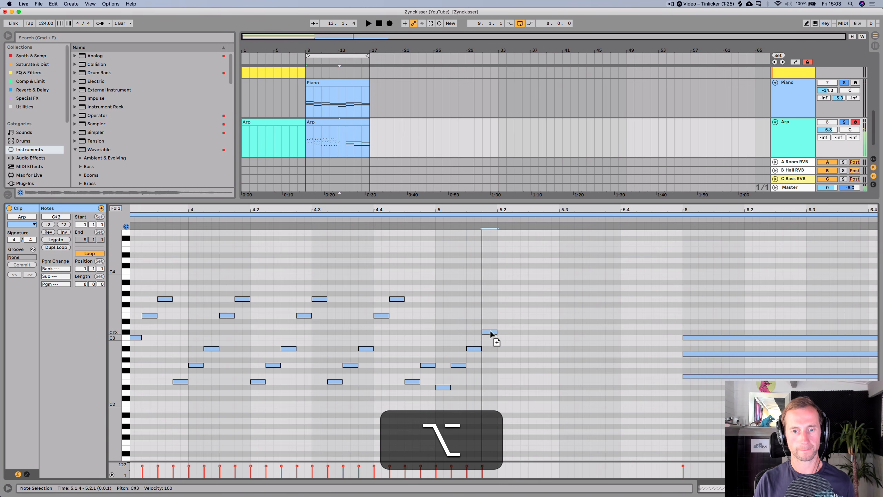
{"action": "left_click_drag", "start_coordinate": [491, 330], "coordinate": [509, 322]}
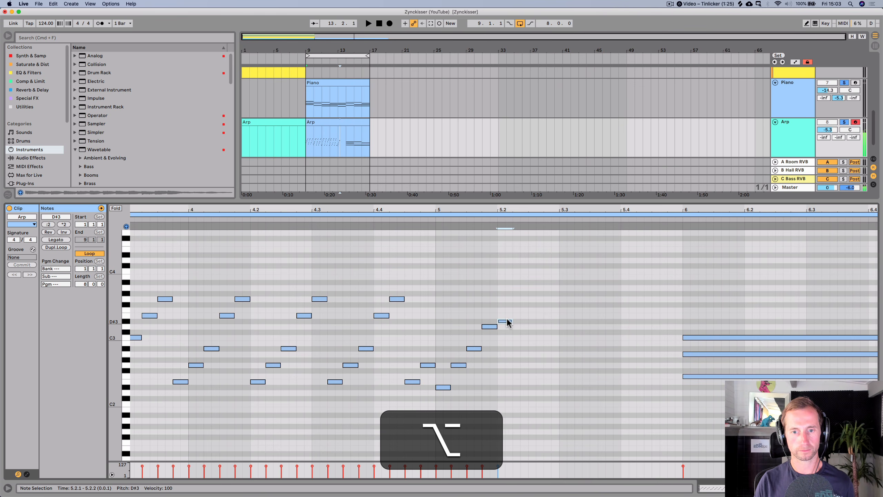
- Select bar 5's five-note run and duplicate it three times across the rest of bar 5
{"action": "left_click_drag", "start_coordinate": [441, 308], "coordinate": [506, 394]}
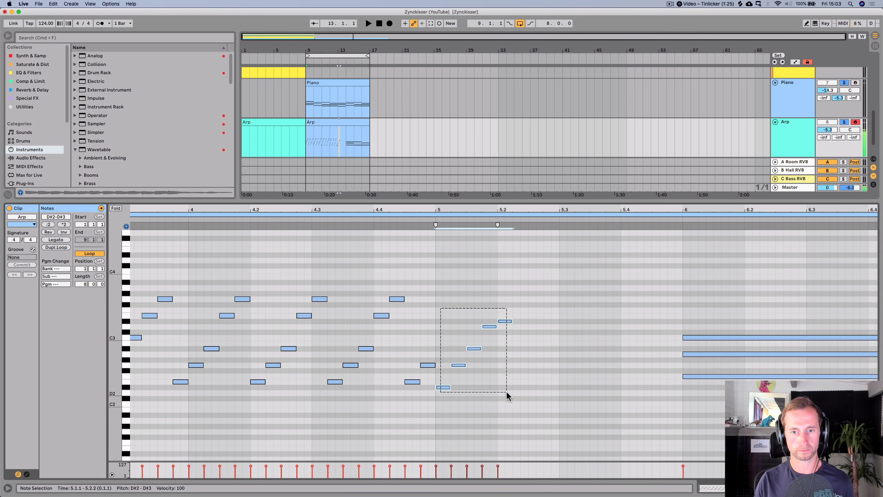
{"action": "key", "text": "super+d"}
{"action": "key", "text": "super+d"}
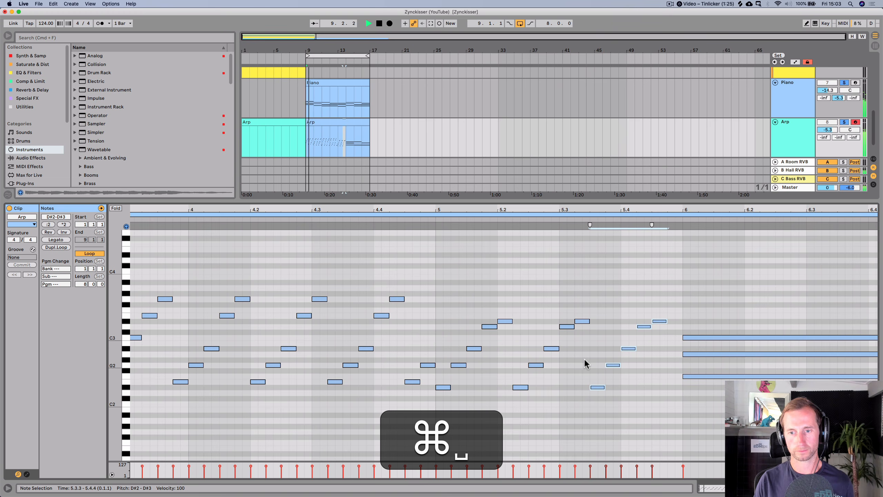
{"action": "key", "text": "super+d"}
{"action": "key", "text": "p"}
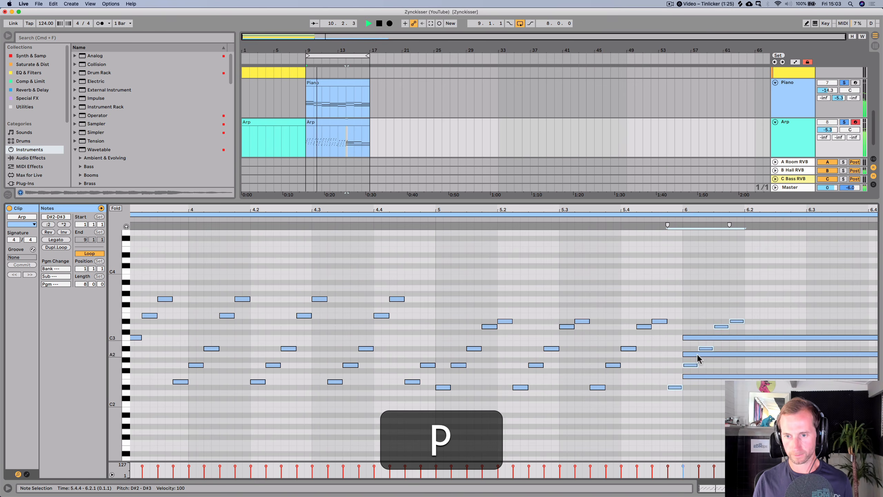
- Delete the duplicated notes that spill over the start of bar 6
{"action": "left_click", "coordinate": [709, 370]}
{"action": "left_click", "coordinate": [689, 365]}
{"action": "key", "text": "BackSpace"}
{"action": "left_click", "coordinate": [705, 348]}
{"action": "key", "text": "BackSpace"}
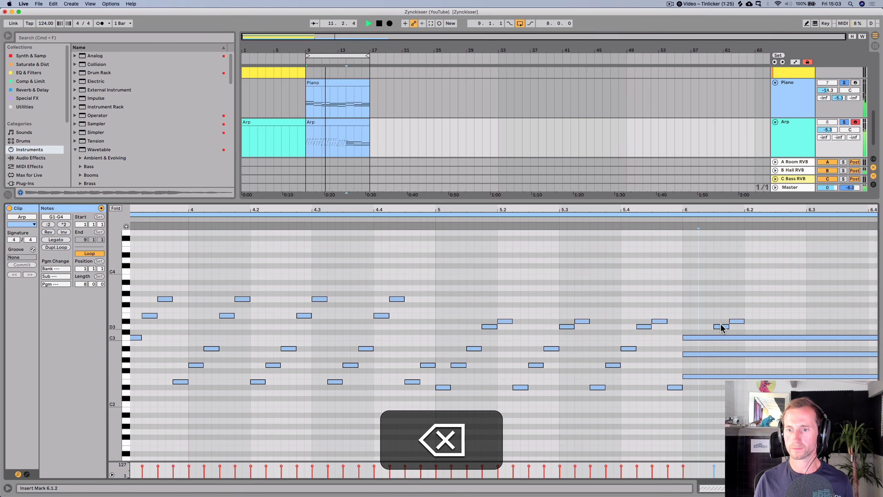
{"action": "left_click", "coordinate": [720, 326]}
{"action": "key", "text": "BackSpace"}
{"action": "left_click", "coordinate": [734, 321]}
{"action": "key", "text": "BackSpace"}
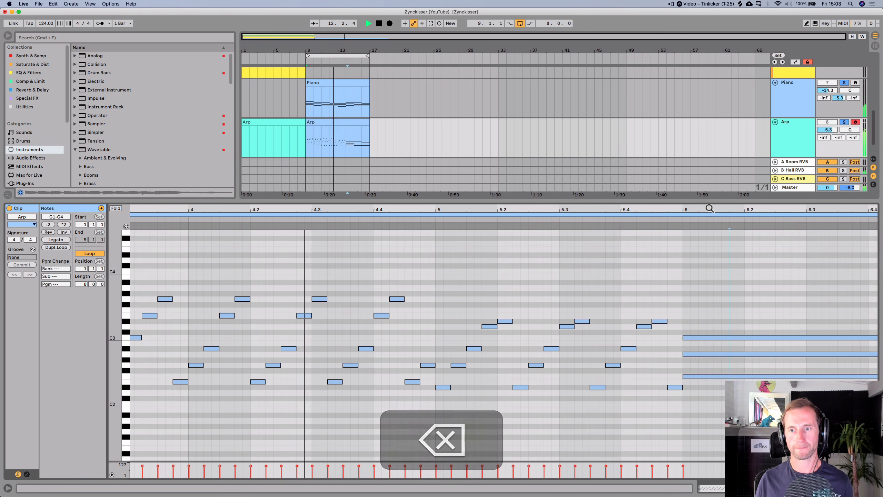
- Play the arp and shorten bar 6's long chord notes to sixteenths
{"action": "left_click_drag", "start_coordinate": [706, 210], "coordinate": [615, 209]}
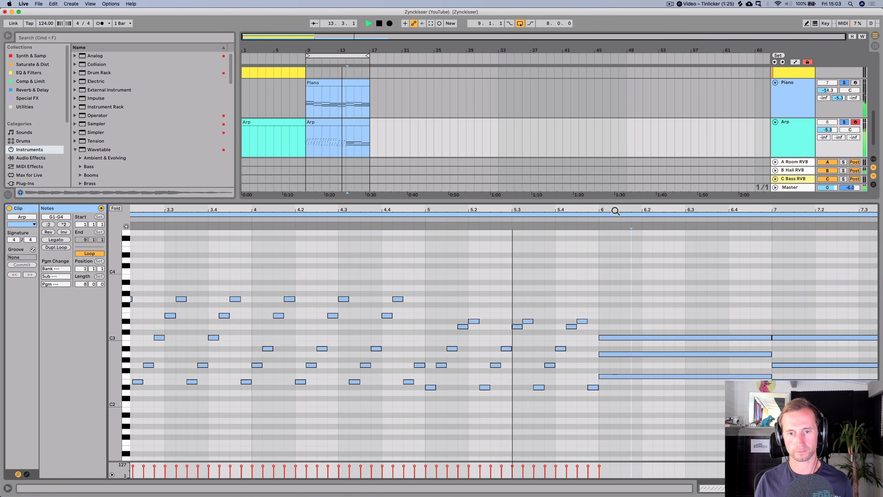
{"action": "key", "text": "space"}
{"action": "left_click", "coordinate": [646, 375]}
{"action": "key", "text": "p"}
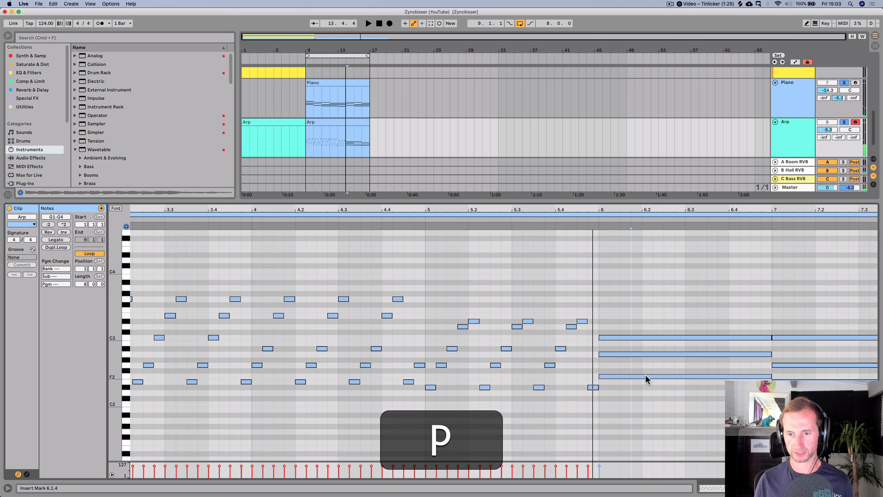
{"action": "left_click_drag", "start_coordinate": [771, 376], "coordinate": [611, 370]}
{"action": "left_click_drag", "start_coordinate": [652, 341], "coordinate": [593, 345]}
- Move bar 6's A2 to the second sixteenth and copy the C3 up to an F3 at step 6.2.1
{"action": "left_click", "coordinate": [608, 350]}
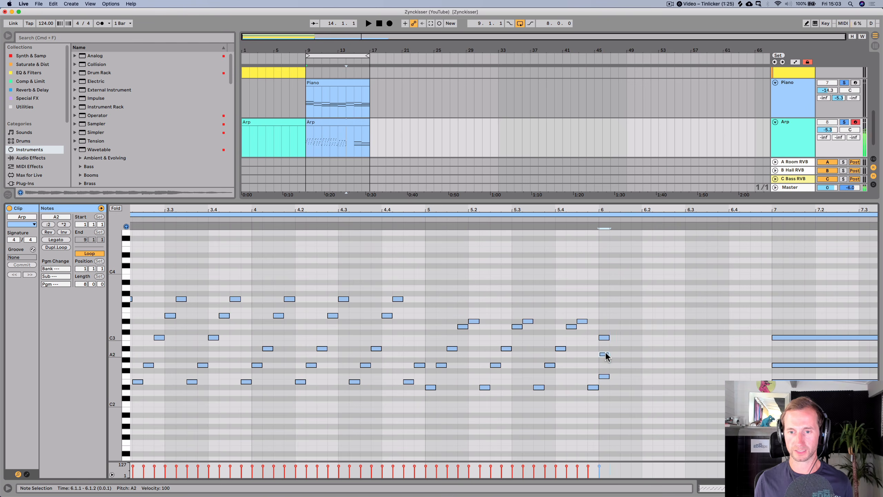
{"action": "key", "text": "Right"}
{"action": "left_click", "coordinate": [605, 338]}
{"action": "left_click_drag", "start_coordinate": [624, 339], "coordinate": [648, 310]}
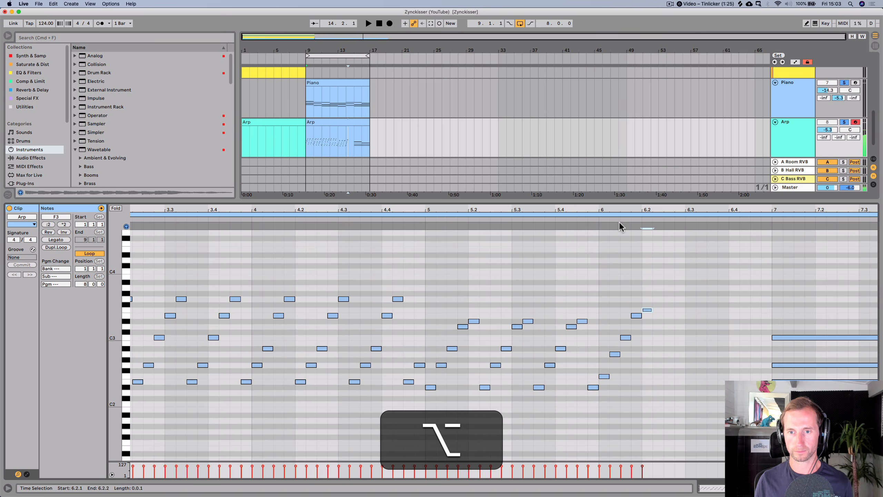
- Play the arp while transposing bar 6's fourth note down to D3 and testing the F3 note a semitone lower
{"action": "key", "text": "space"}
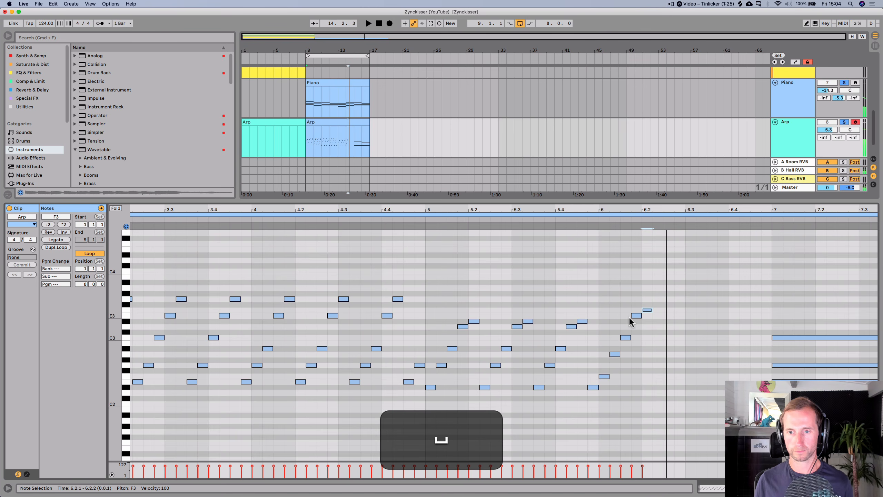
{"action": "key", "text": "space"}
{"action": "left_click", "coordinate": [636, 316]}
{"action": "key", "text": "Down"}
{"action": "key", "text": "Down"}
{"action": "key", "text": "space"}
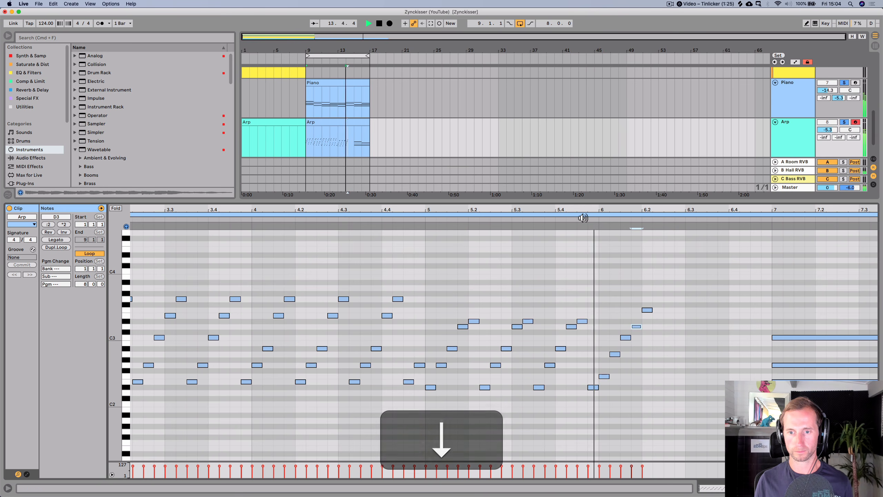
{"action": "left_click", "coordinate": [646, 309]}
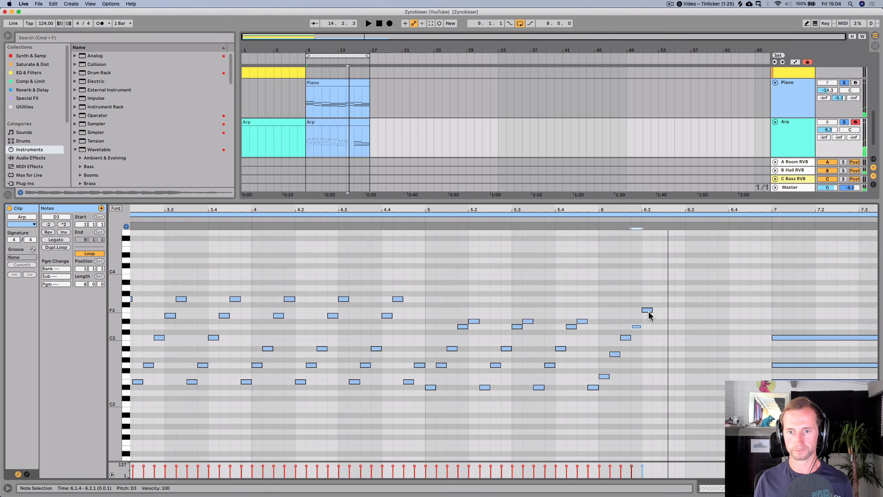
{"action": "key", "text": "Down"}
{"action": "left_click", "coordinate": [499, 219]}
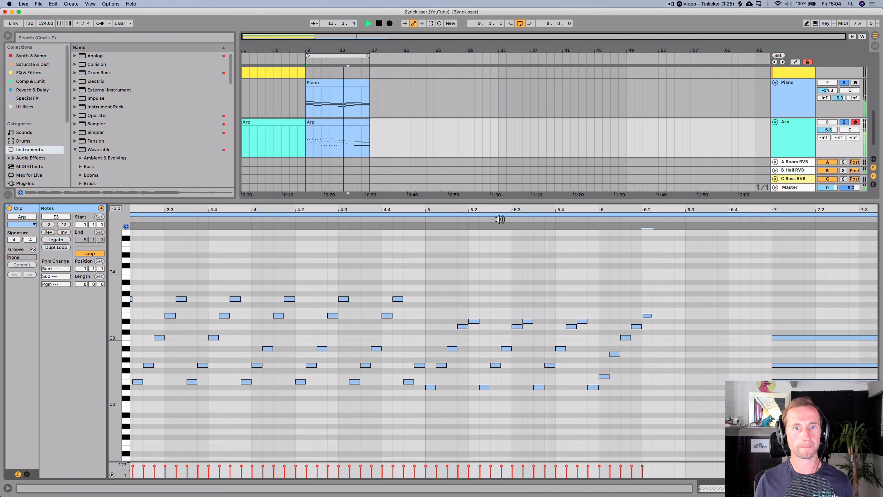
{"action": "key", "text": "space"}
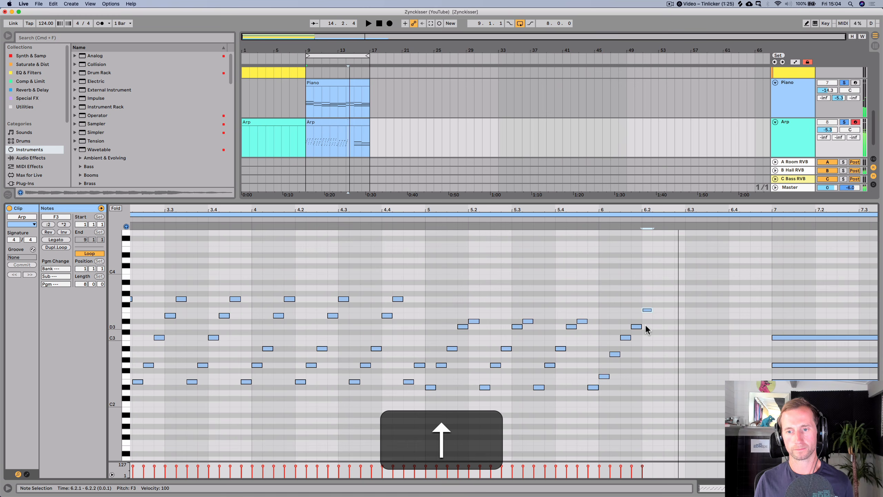
- Select bar 6's five-note run and duplicate it twice across the rest of bar 6
{"action": "left_click_drag", "start_coordinate": [653, 399], "coordinate": [602, 292]}
{"action": "key", "text": "super+d"}
{"action": "key", "text": "super+d"}
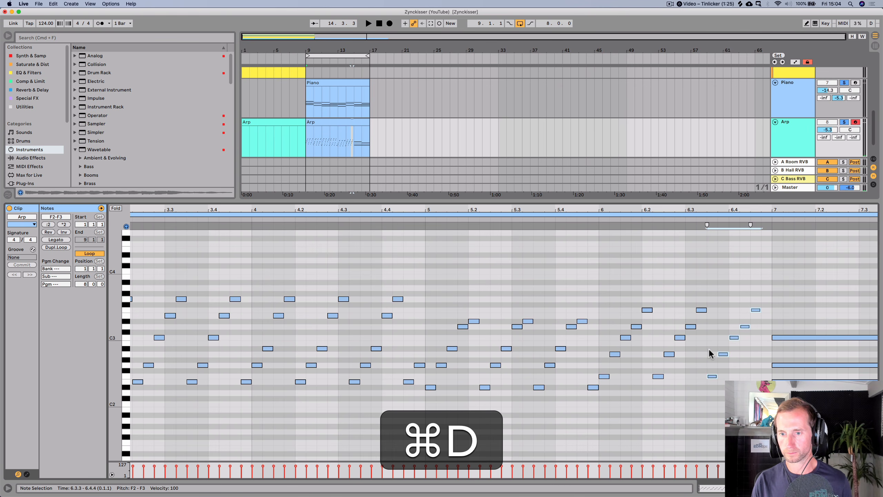
- Trim bar 7's sustained chord notes to end at bar 8 and duplicate the chord into bar 8
{"action": "left_click", "coordinate": [712, 376]}
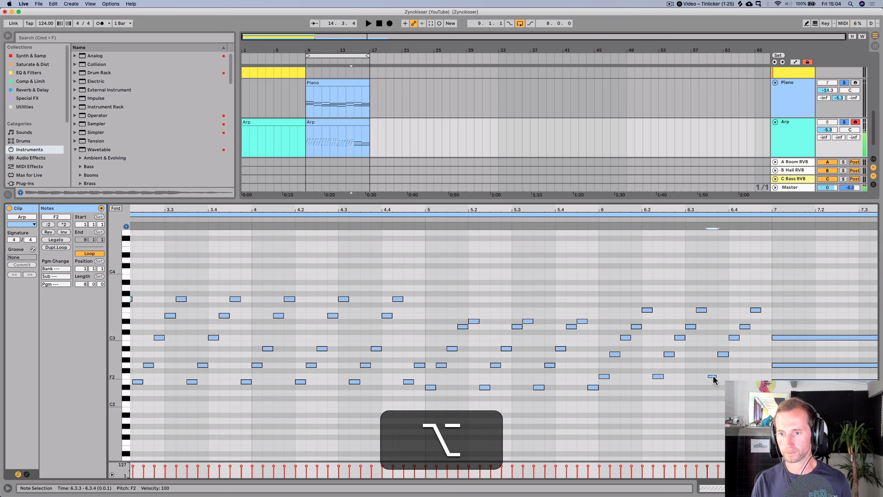
{"action": "left_click_drag", "start_coordinate": [713, 377], "coordinate": [768, 378]}
{"action": "left_click_drag", "start_coordinate": [807, 212], "coordinate": [684, 210]}
{"action": "left_click", "coordinate": [753, 382]}
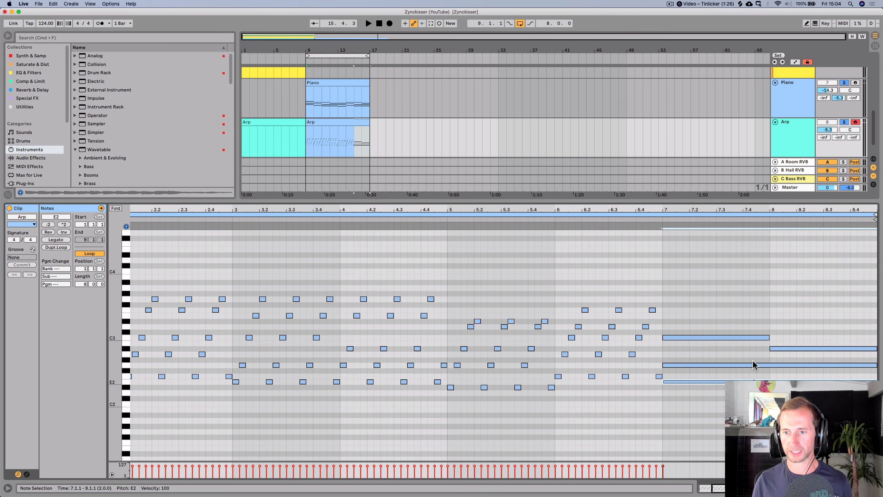
{"action": "left_click", "coordinate": [753, 365], "text": "shift"}
{"action": "scroll", "coordinate": [764, 368], "scroll_direction": "up", "scroll_amount": 1}
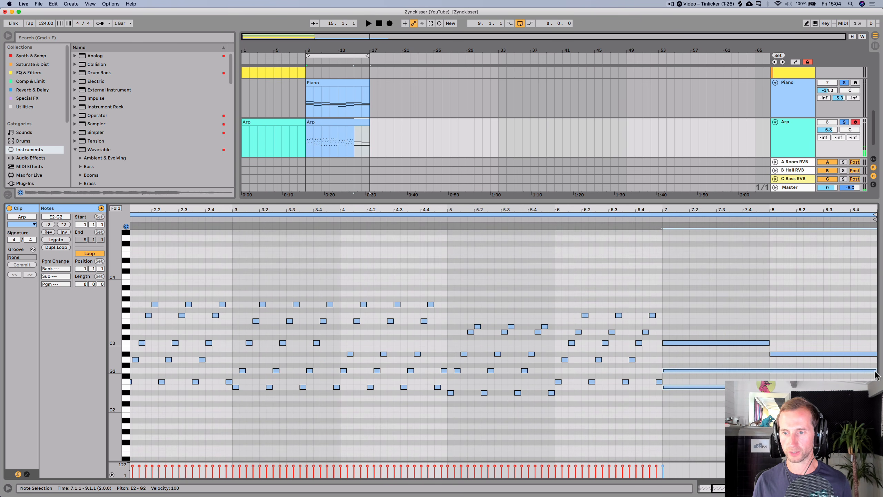
{"action": "left_click_drag", "start_coordinate": [875, 370], "coordinate": [777, 361]}
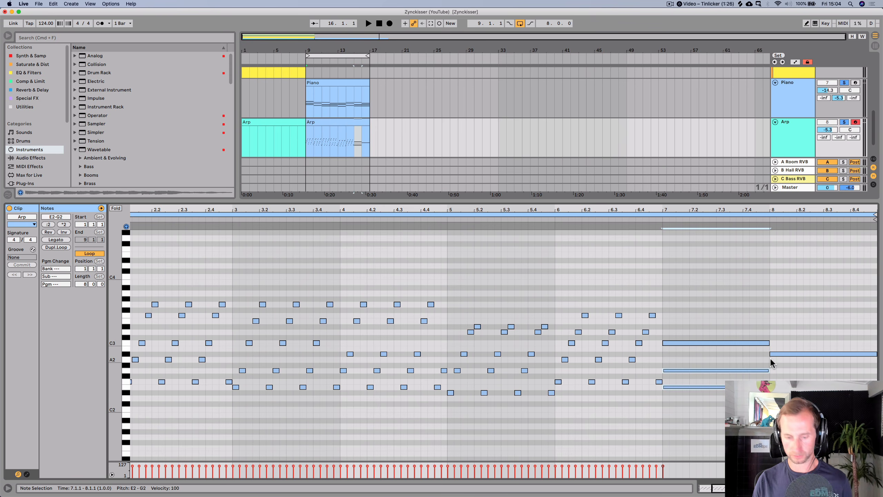
{"action": "key", "text": "super+d"}
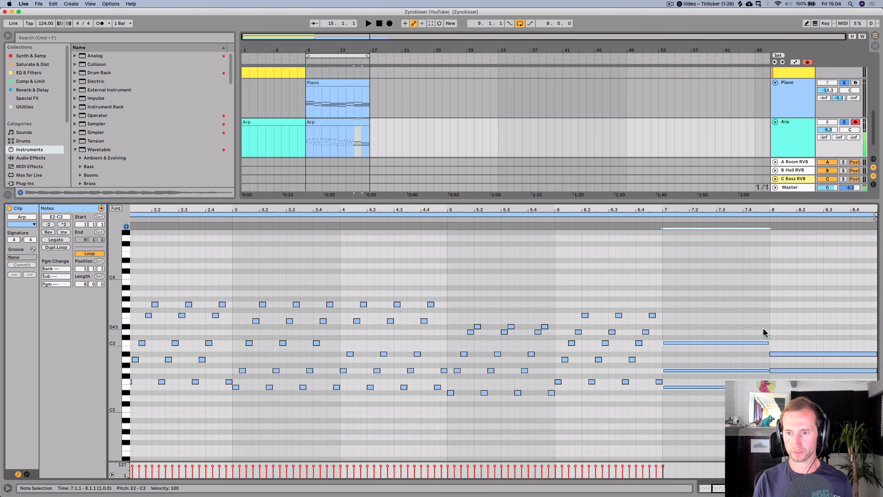
- Shorten bar 7's chord notes to sixteenths, move its C3 to step 7.1.3, and play
{"action": "left_click_drag", "start_coordinate": [768, 343], "coordinate": [666, 346]}
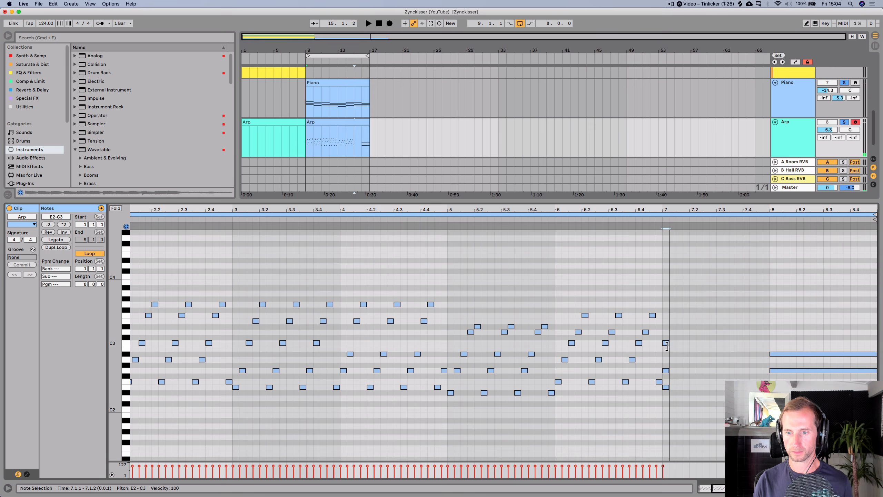
{"action": "left_click_drag", "start_coordinate": [678, 230], "coordinate": [572, 287]}
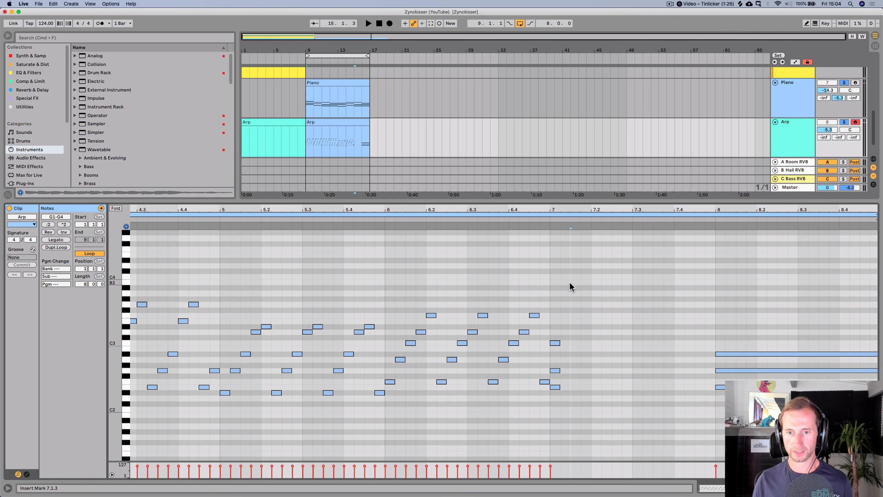
{"action": "left_click", "coordinate": [554, 371]}
{"action": "key", "text": "Right"}
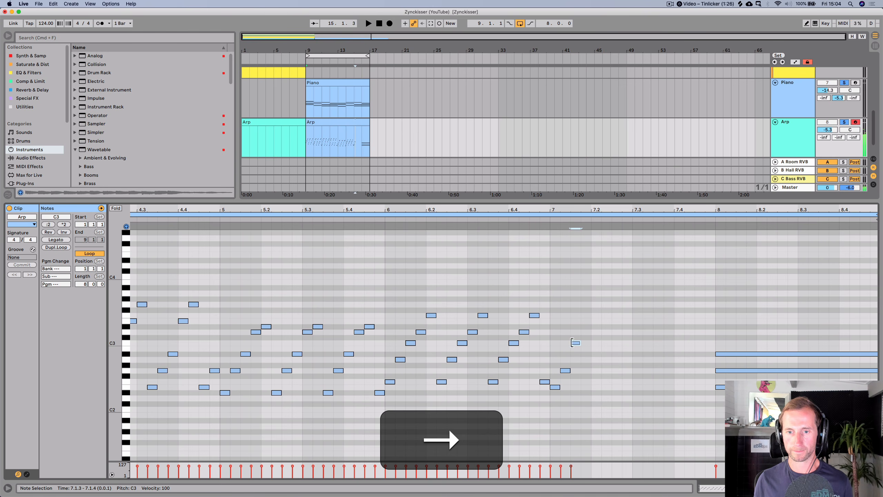
{"action": "key", "text": "space"}
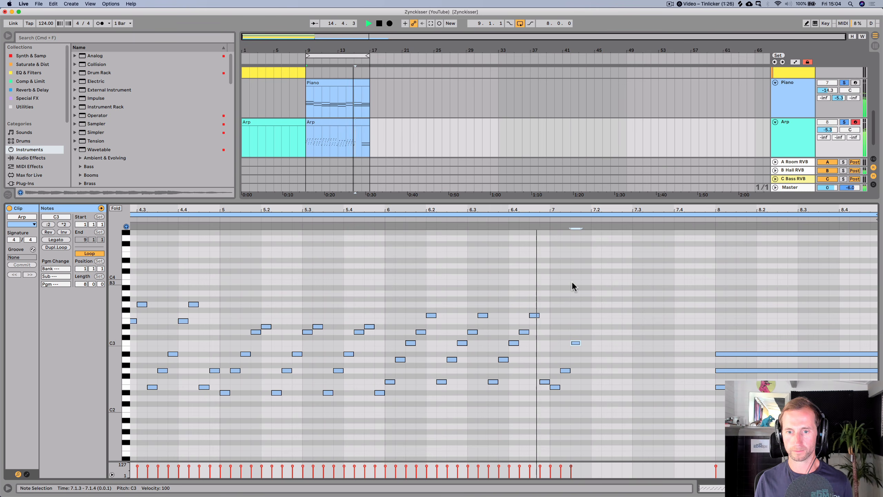
- Select bar 7's five-note run and duplicate it twice along bar 7, undoing a third copy
{"action": "key", "text": "alt+space"}
{"action": "left_click_drag", "start_coordinate": [574, 344], "coordinate": [553, 386]}
{"action": "key", "text": "cmd+d"}
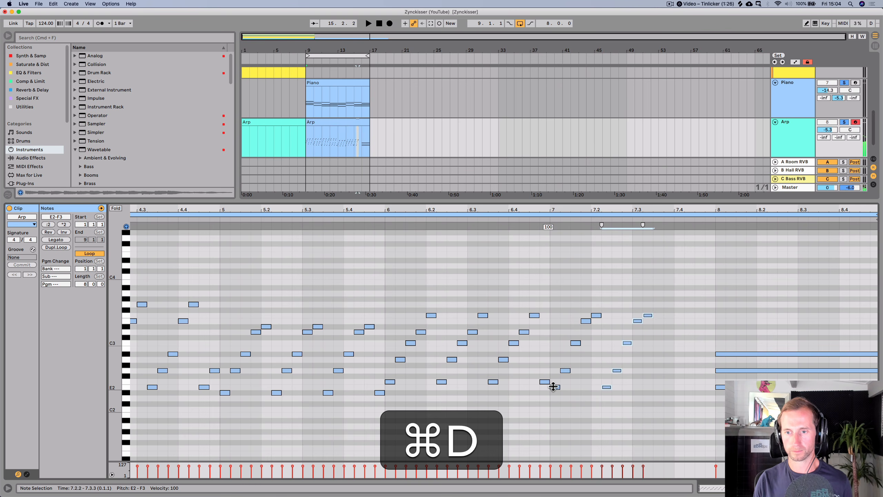
{"action": "key", "text": "super+d"}
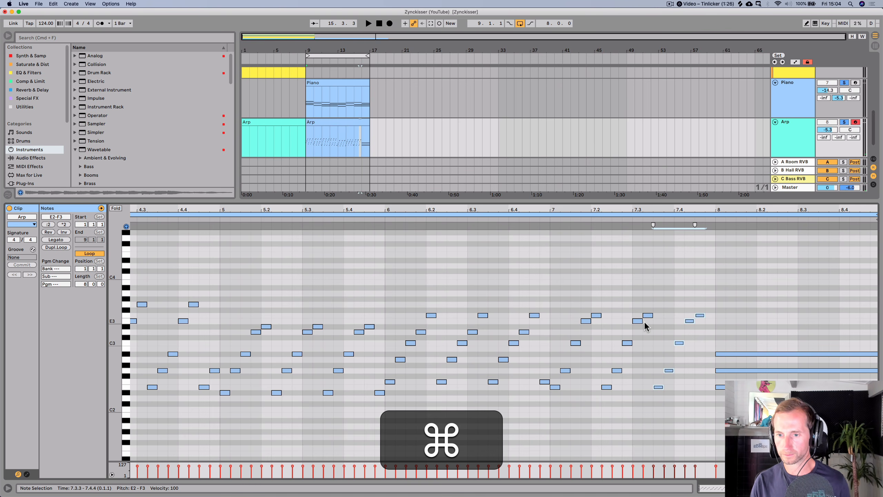
{"action": "key", "text": "super+d"}
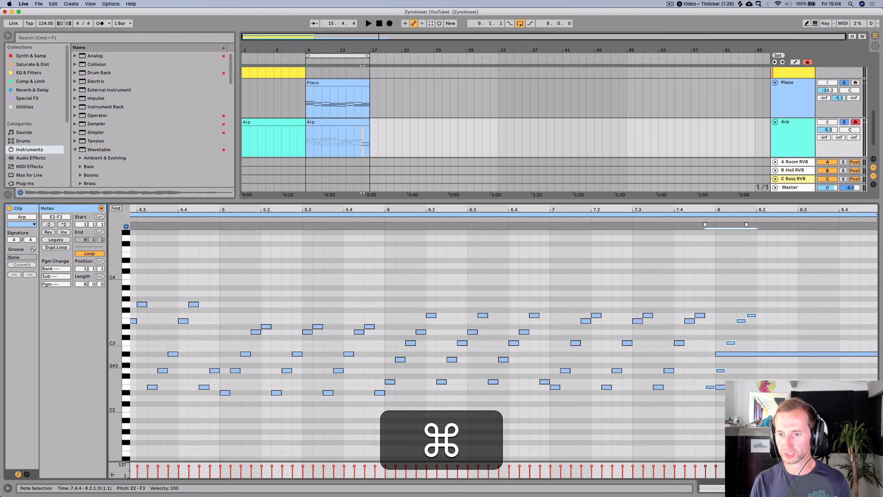
{"action": "key", "text": "super+z"}
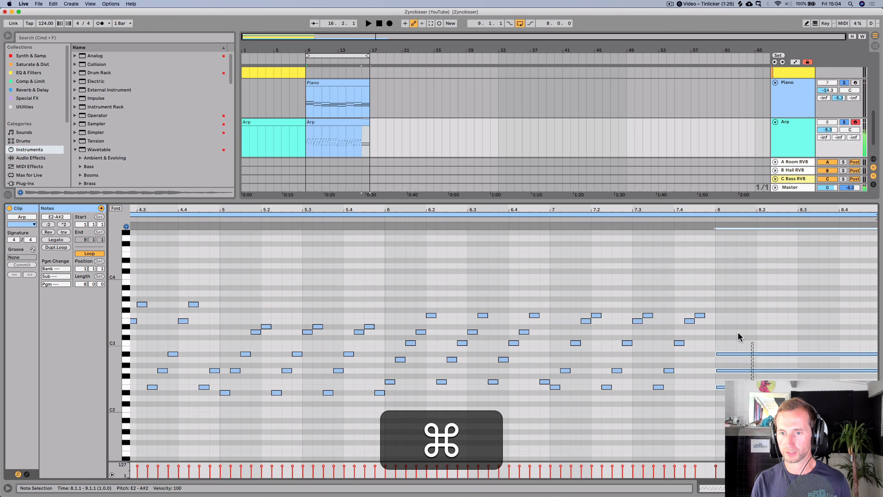
- Delete bar 8's long chord notes and duplicate the last run four times across bar 8
{"action": "key", "text": "BackSpace"}
{"action": "left_click_drag", "start_coordinate": [700, 299], "coordinate": [659, 386]}
{"action": "key", "text": "super+d"}
{"action": "key", "text": "super+d"}
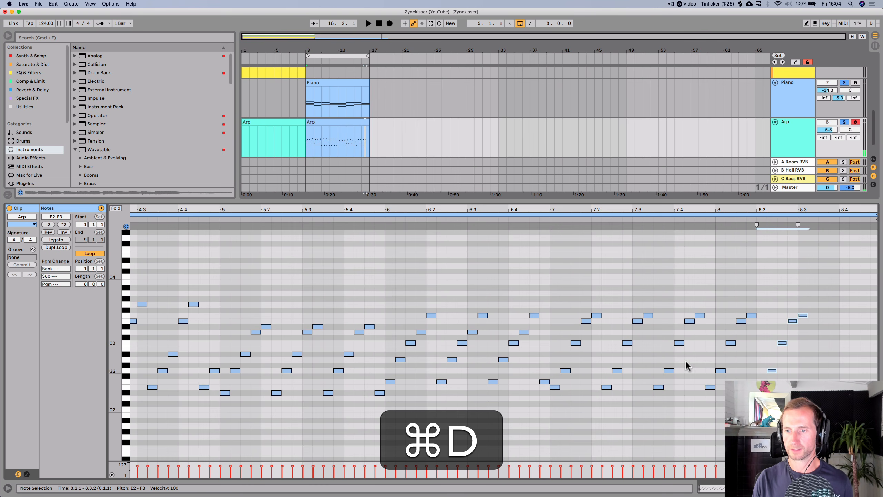
{"action": "key", "text": "super+d"}
{"action": "key", "text": "super+d"}
- Delete the duplicated notes spilling past the end of bar 8
{"action": "left_click_drag", "start_coordinate": [870, 273], "coordinate": [850, 345]}
{"action": "key", "text": "BackSpace"}
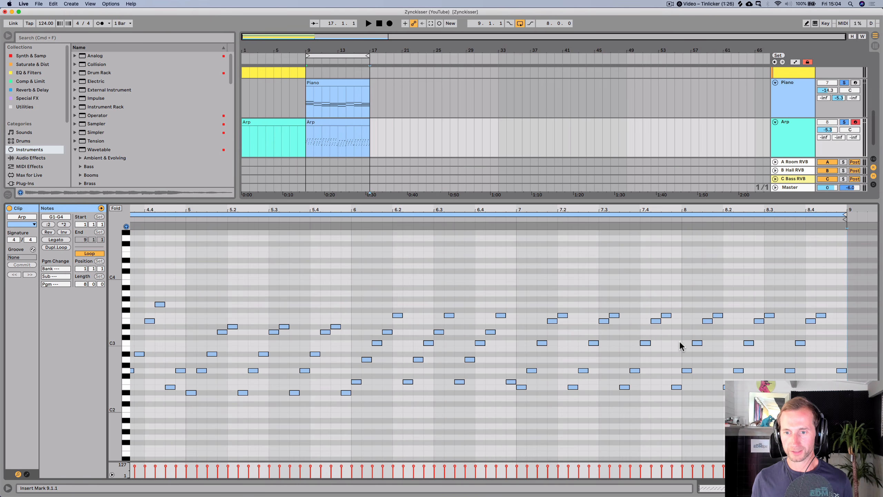
- Lower bar 8's repeated C3 notes two semitones to A#2 and play the arp
{"action": "left_click_drag", "start_coordinate": [682, 345], "coordinate": [811, 343]}
{"action": "key", "text": "Down"}
{"action": "key", "text": "Down"}
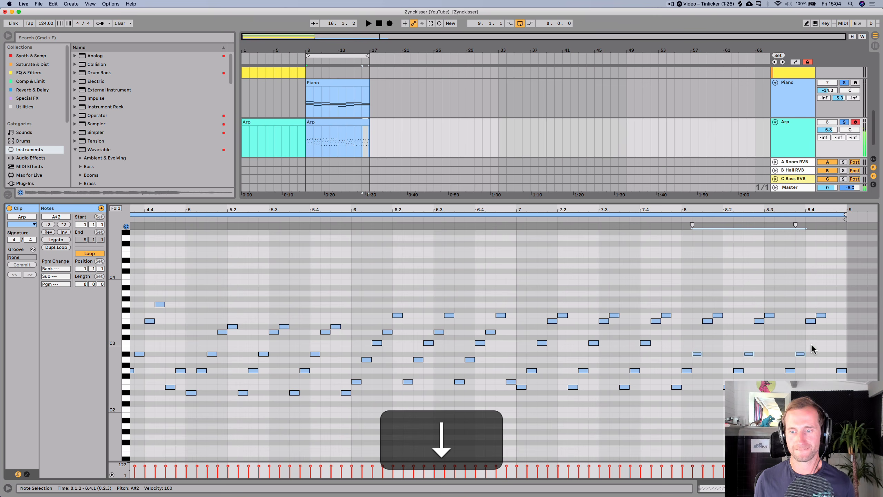
{"action": "key", "text": "space"}
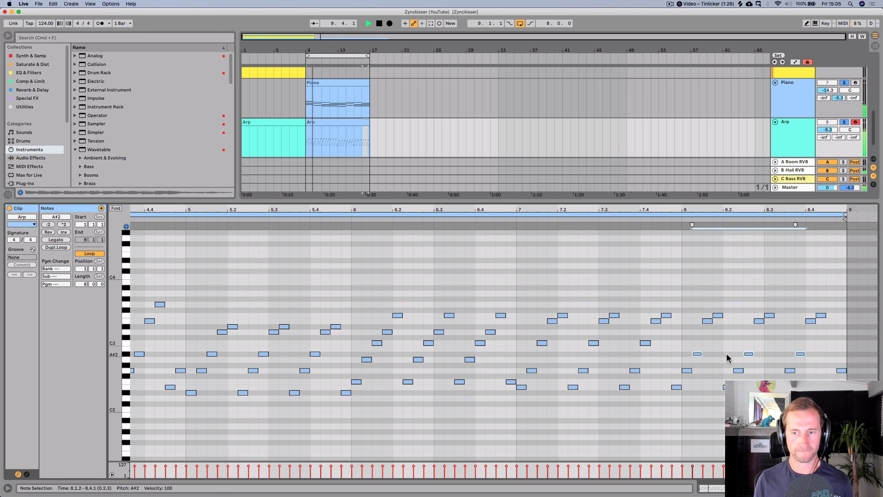
{"action": "key", "text": "shift+Tab"}
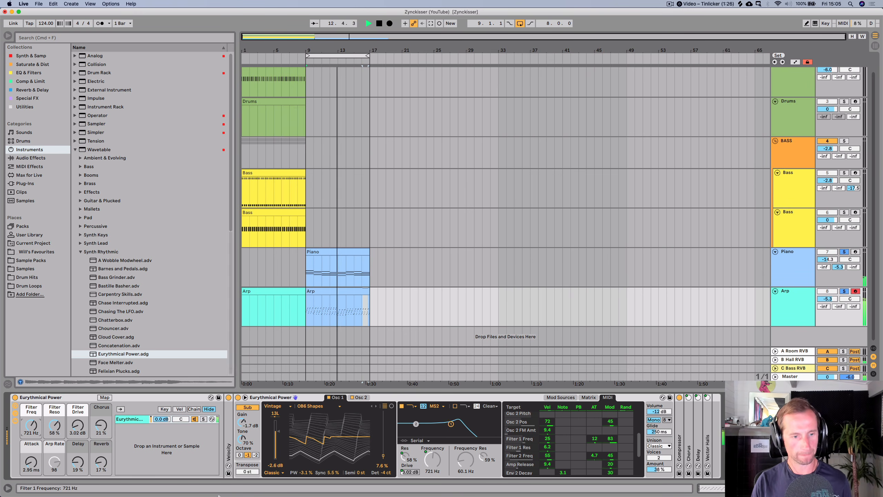
{"action": "left_click_drag", "start_coordinate": [19, 433], "coordinate": [19, 420]}
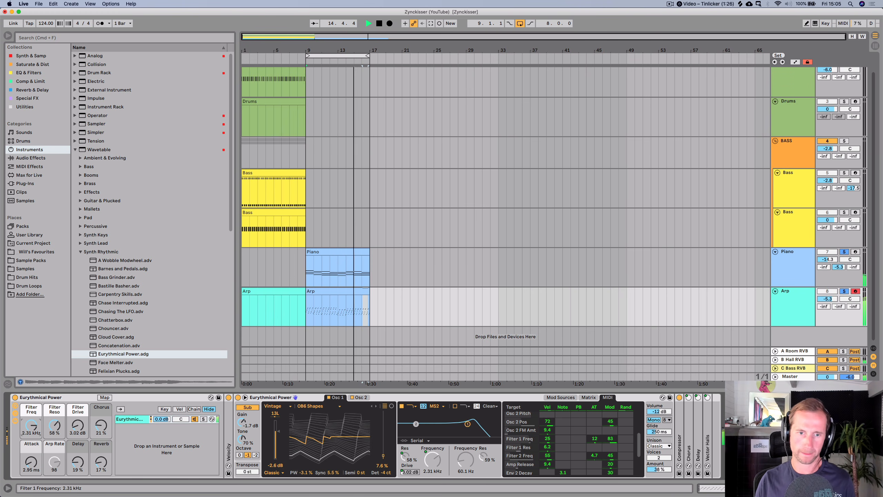
{"action": "mouse_move", "coordinate": [19, 419]}
{"action": "left_mouse_down"}
{"action": "mouse_move", "coordinate": [19, 429]}
{"action": "mouse_move", "coordinate": [33, 425]}
{"action": "left_mouse_up"}
{"action": "key", "text": "space"}
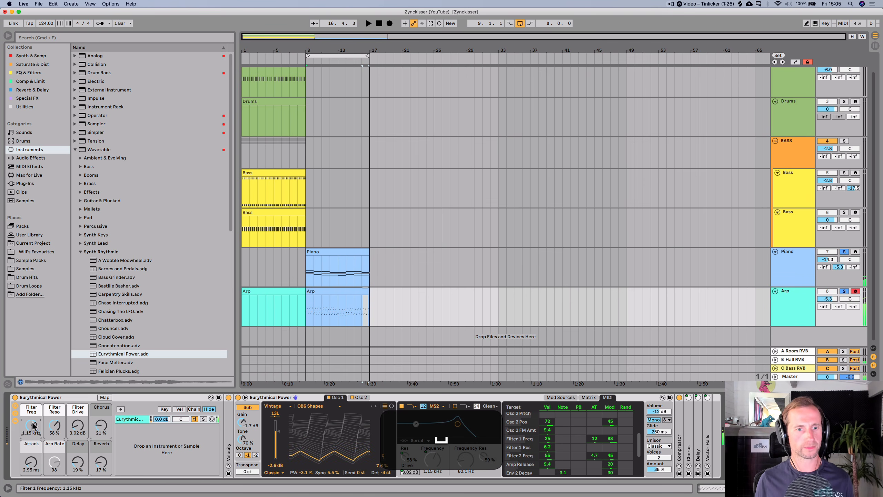
- Assign the Arp track's colour to its clips
{"action": "left_click", "coordinate": [284, 267]}
{"action": "right_click", "coordinate": [792, 305]}
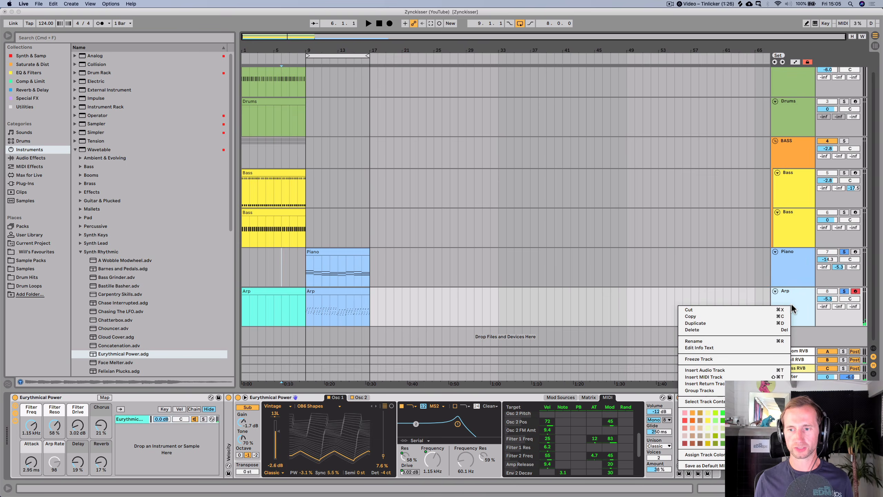
{"action": "left_click", "coordinate": [699, 453]}
- Save the set and open the original Zynckiser (orig) set from the recent sets
{"action": "key", "text": "super+s"}
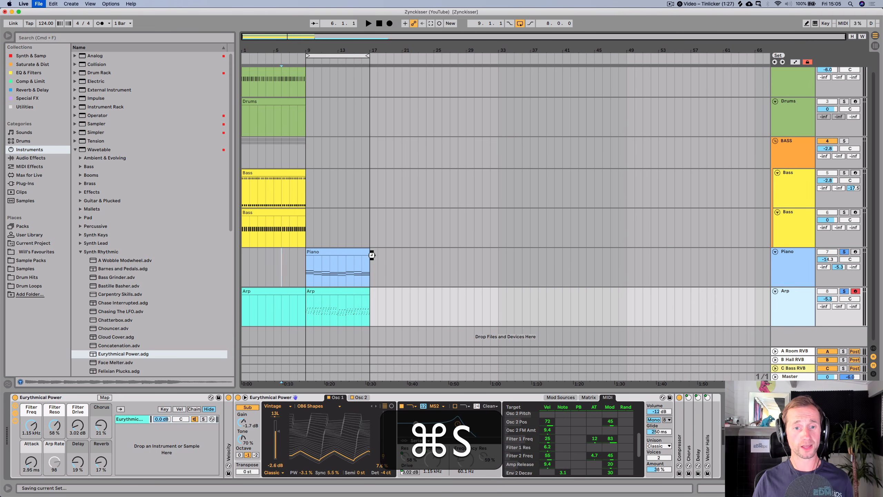
{"action": "left_click", "coordinate": [41, 5]}
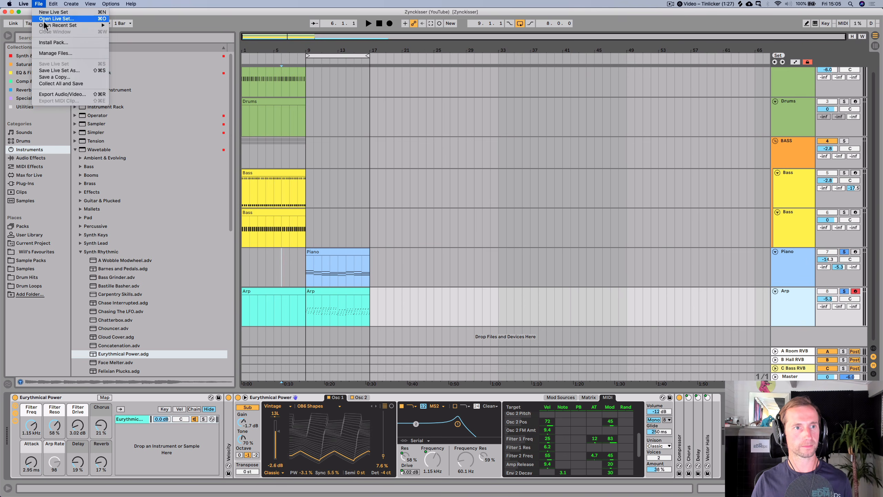
{"action": "mouse_move", "coordinate": [64, 25]}
{"action": "left_click", "coordinate": [139, 31]}
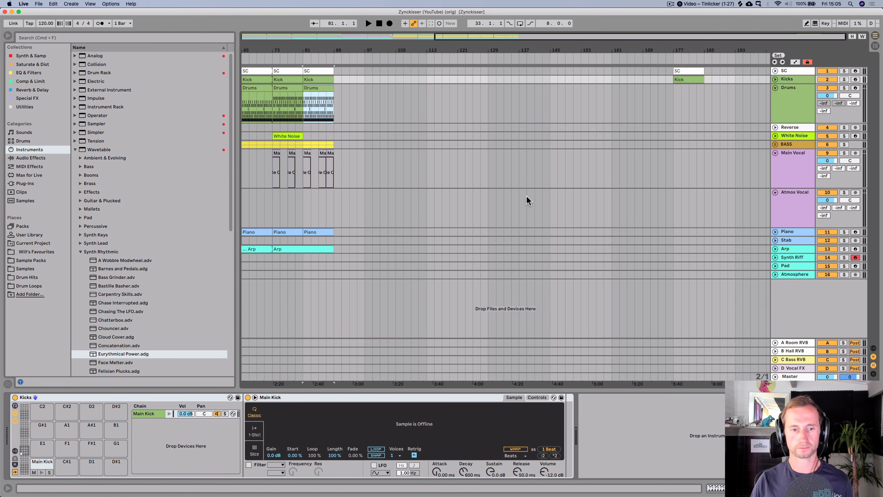
- Inspect the original set's Arp track devices and open its clip while playing the track
{"action": "left_click", "coordinate": [799, 257]}
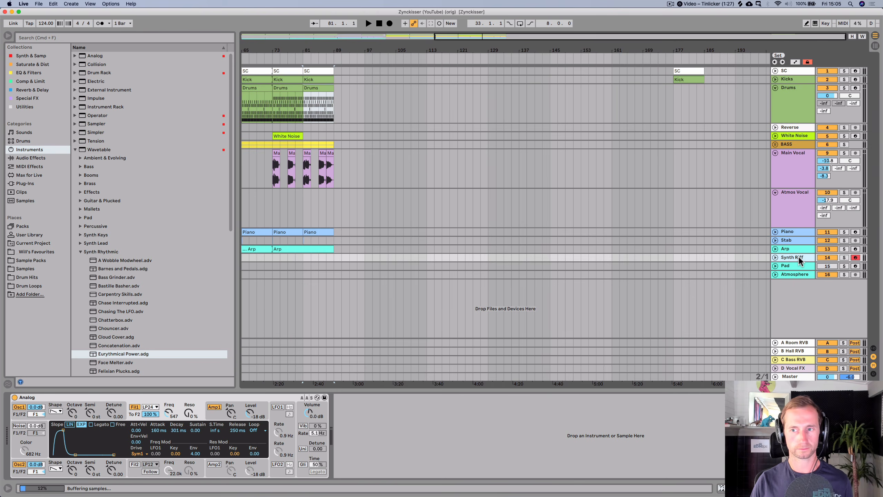
{"action": "left_click", "coordinate": [797, 248]}
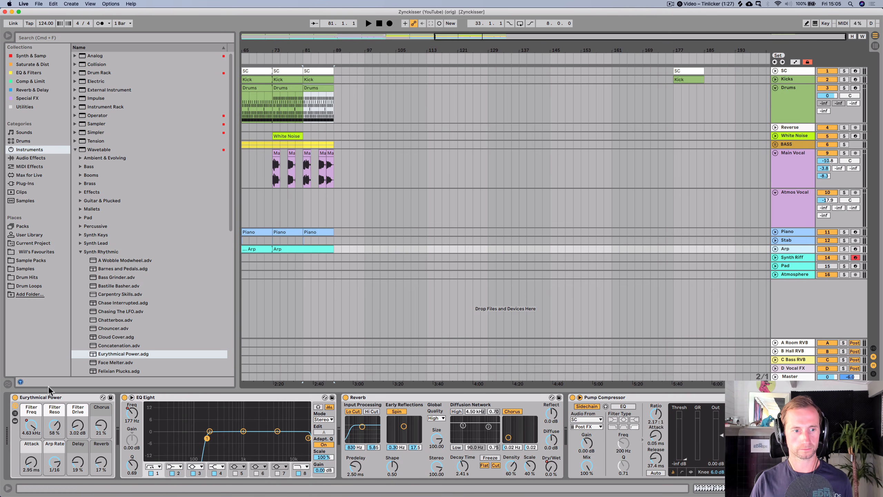
{"action": "left_click", "coordinate": [39, 4]}
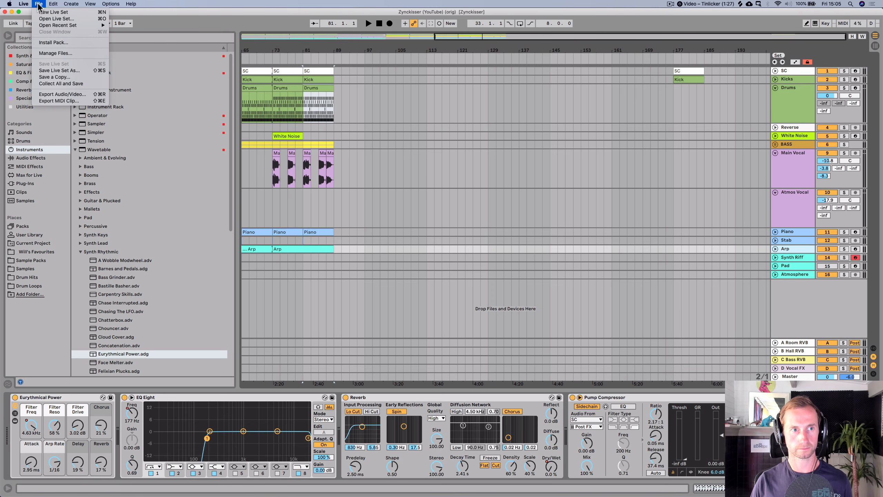
{"action": "left_click", "coordinate": [225, 126]}
{"action": "key", "text": "space"}
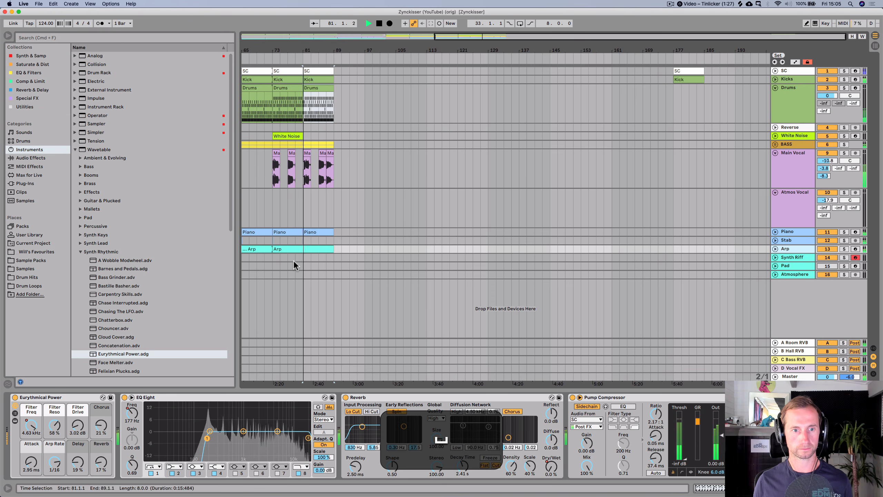
{"action": "double_click", "coordinate": [304, 248]}
{"action": "key", "text": "space"}
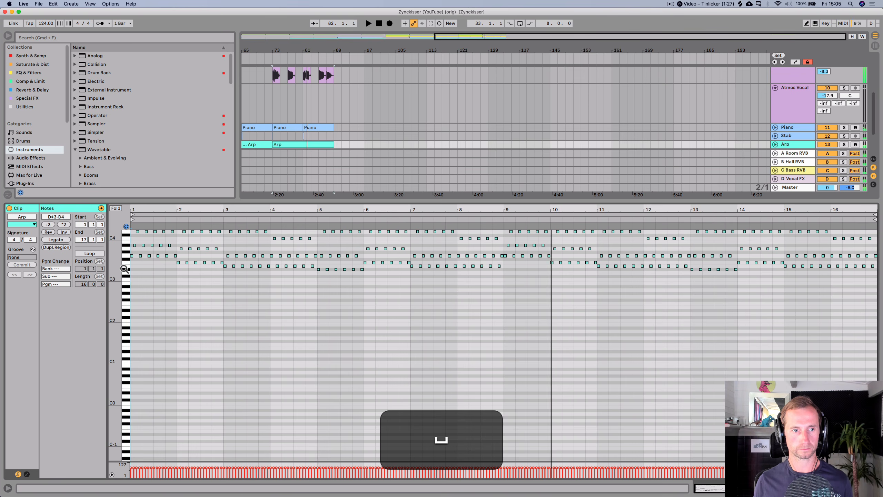
- Leave the original set and reopen the Zynckiser set from the recent sets
{"action": "left_click_drag", "start_coordinate": [126, 270], "coordinate": [128, 261]}
{"action": "key", "text": "shift+Tab"}
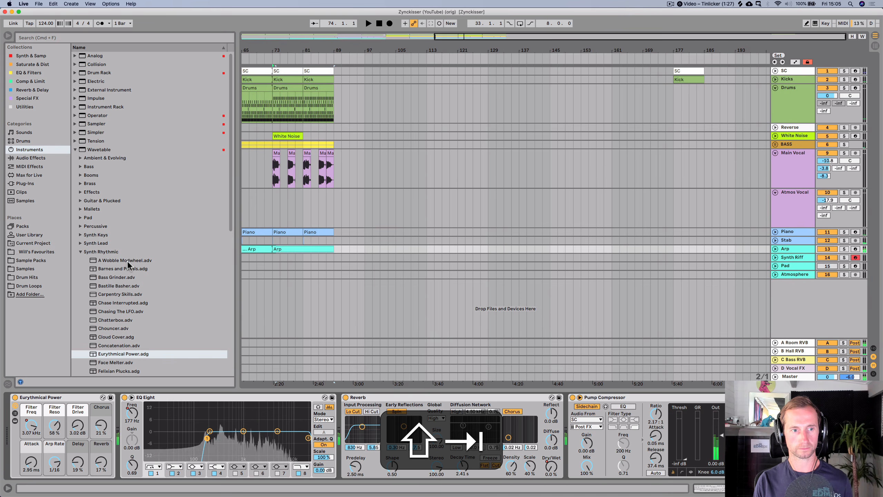
{"action": "left_click", "coordinate": [39, 4]}
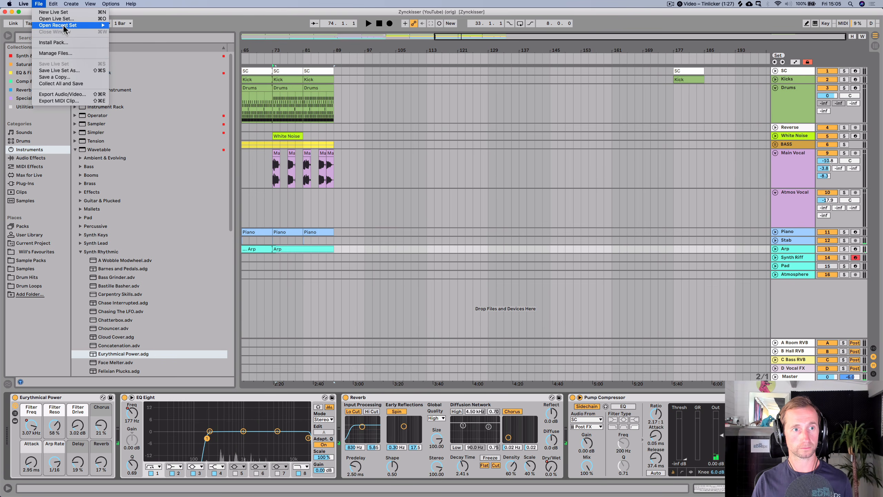
{"action": "mouse_move", "coordinate": [64, 29]}
{"action": "left_click", "coordinate": [138, 33]}
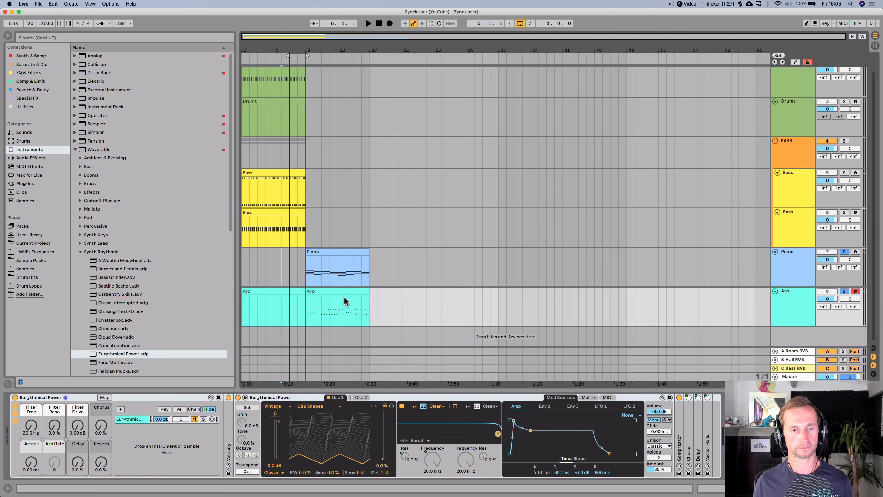
- Open the Arp clip and transpose all of its notes up one octave while it plays
{"action": "key", "text": "space"}
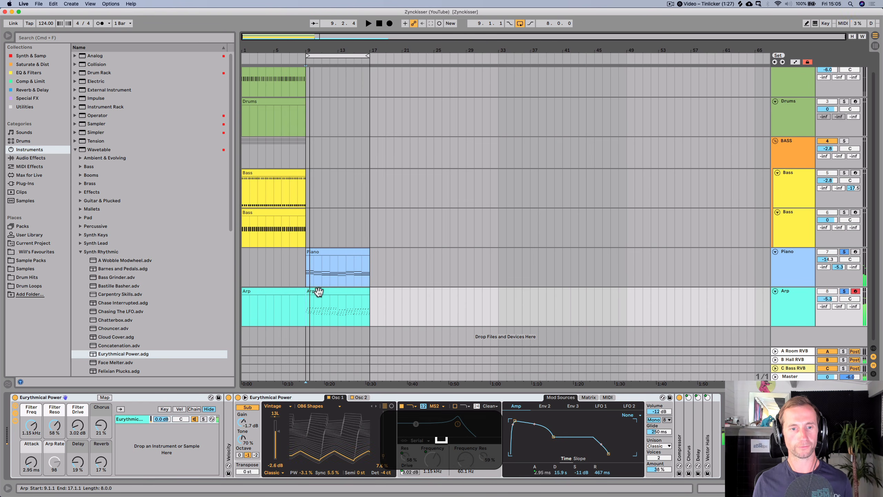
{"action": "double_click", "coordinate": [318, 291]}
{"action": "key", "text": "super+a"}
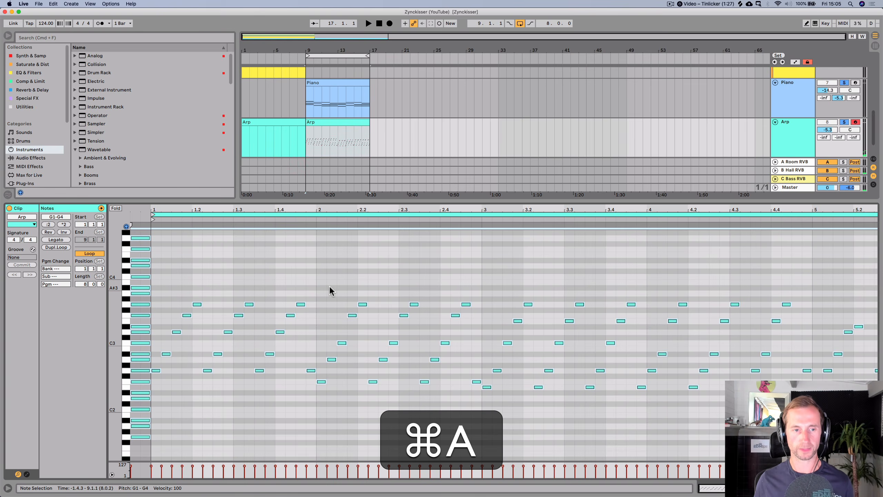
{"action": "key", "text": "shift+super+Up"}
{"action": "key", "text": "shift+space"}
{"action": "key", "text": "shift+Up"}
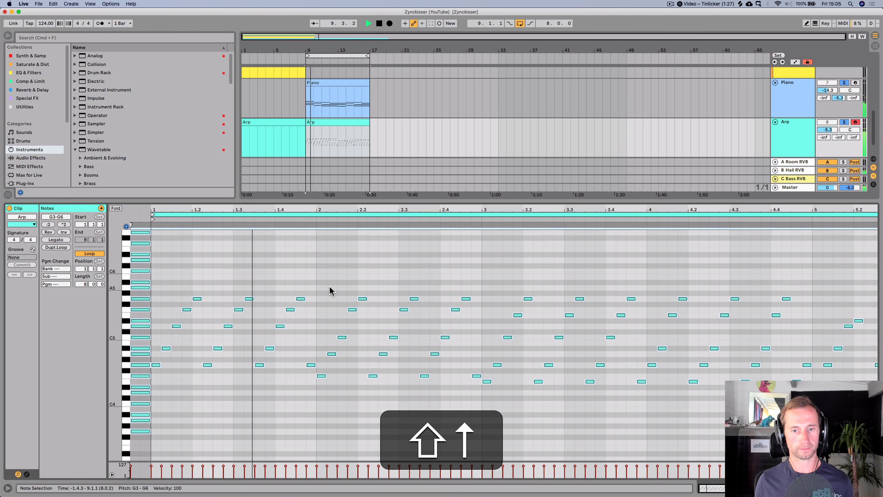
{"action": "key", "text": "shift+Down"}
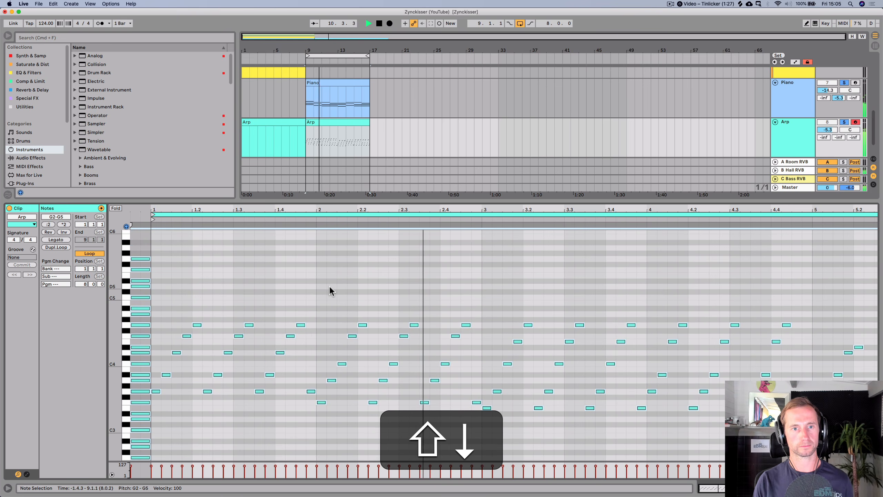
- Lower the Arp track volume to -9.0 dB and load EQ Eight onto the Arp track
{"action": "key", "text": "shift+Tab"}
{"action": "left_click_drag", "start_coordinate": [824, 300], "coordinate": [824, 310]}
{"action": "left_click", "coordinate": [30, 73]}
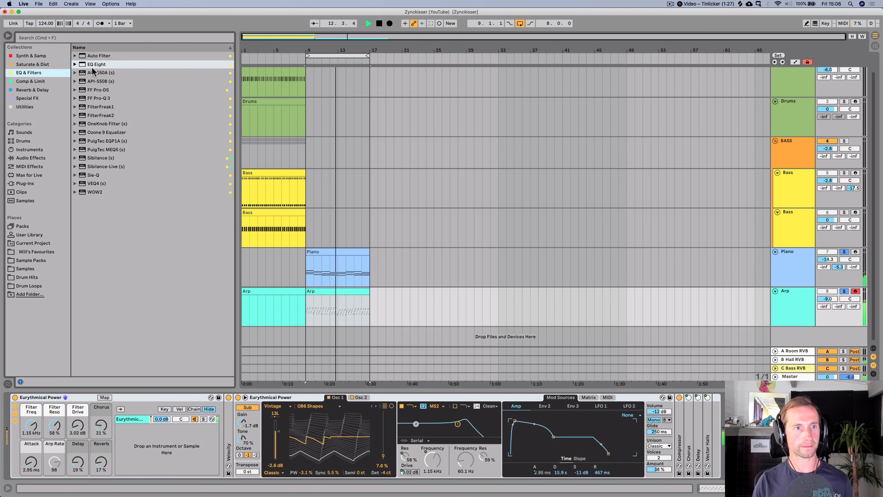
{"action": "left_click", "coordinate": [128, 65]}
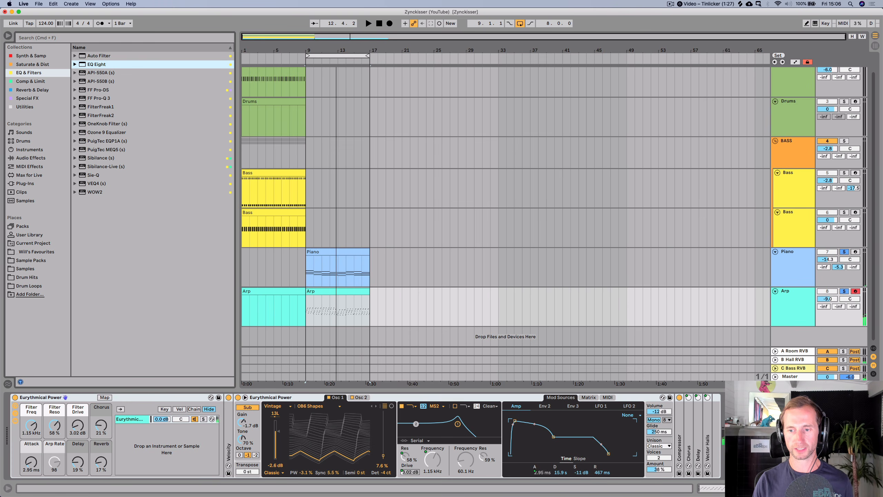
{"action": "key", "text": "Return"}
{"action": "key", "text": "space"}
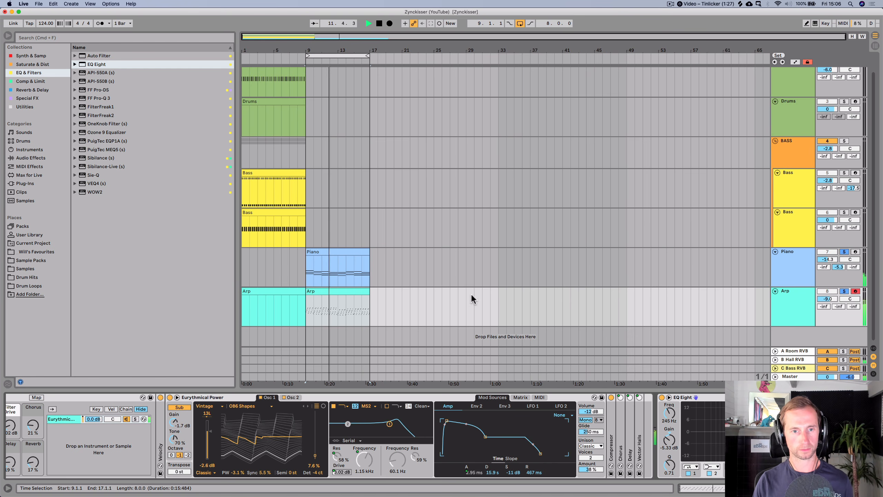
- Copy the first bar of the Arp clip and paste and duplicate it to fill bars 1 to 8
{"action": "left_click_drag", "start_coordinate": [285, 51], "coordinate": [338, 80]}
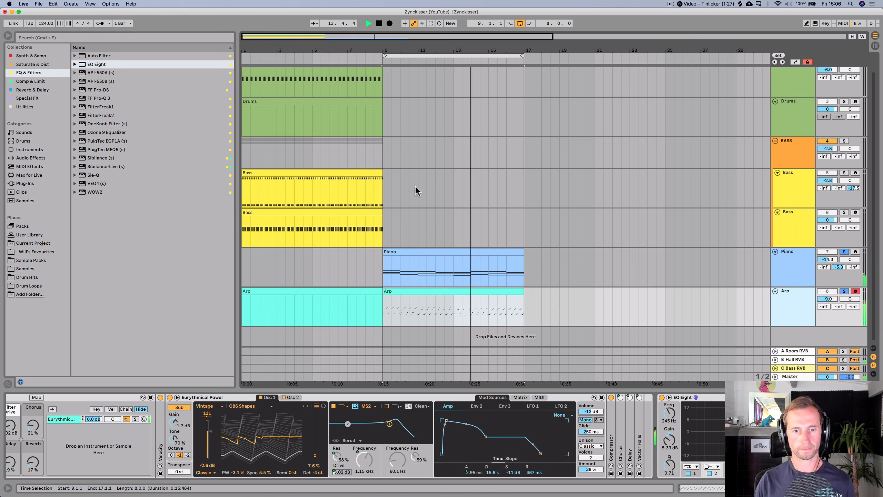
{"action": "double_click", "coordinate": [479, 291]}
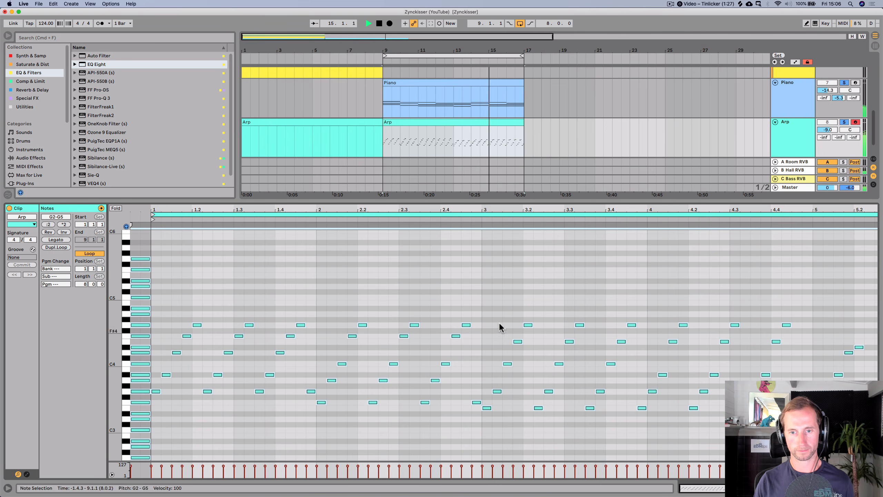
{"action": "left_click_drag", "start_coordinate": [548, 212], "coordinate": [386, 219]}
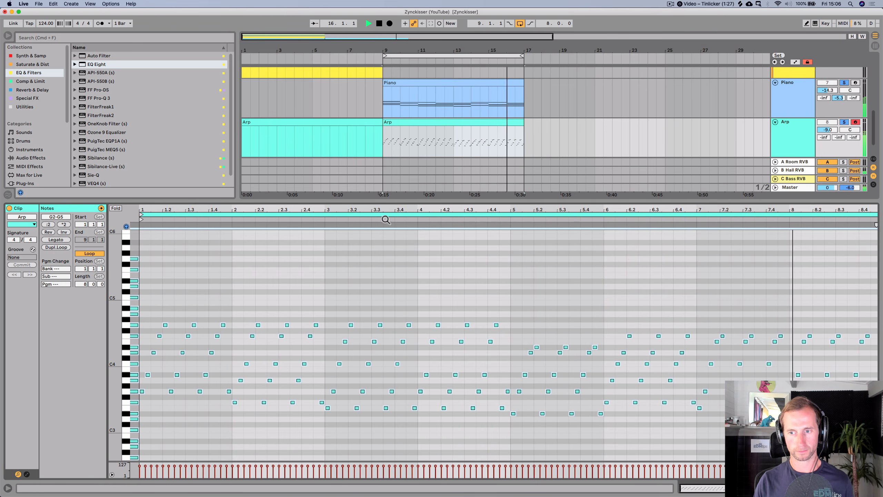
{"action": "key", "text": "space"}
{"action": "left_click", "coordinate": [798, 346]}
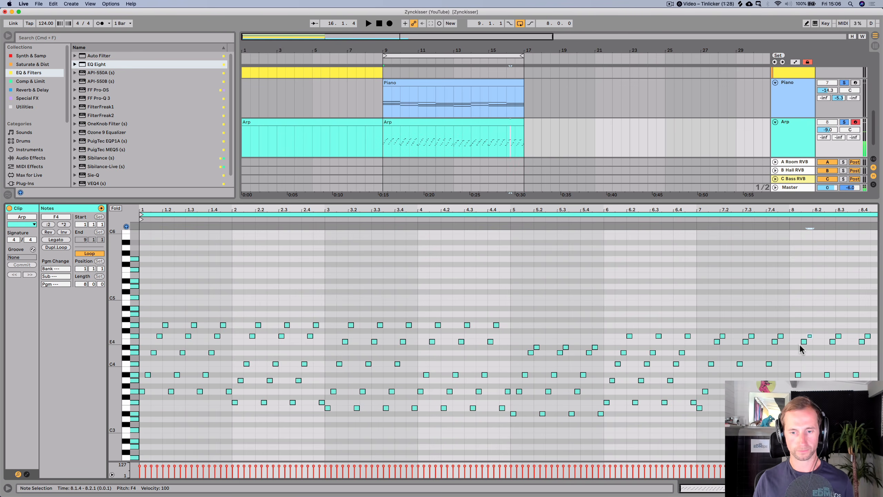
{"action": "key", "text": "shift+Tab"}
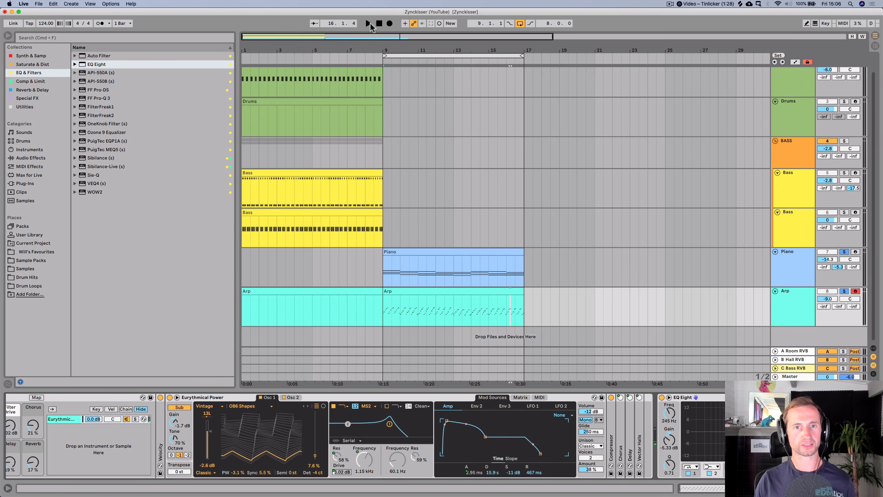
{"action": "left_click_drag", "start_coordinate": [399, 316], "coordinate": [382, 313]}
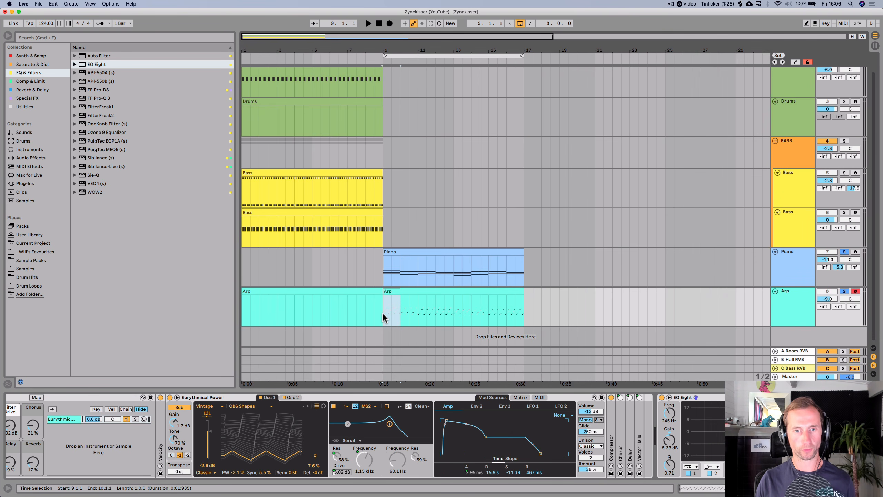
{"action": "key", "text": "super+c"}
{"action": "left_click", "coordinate": [243, 305]}
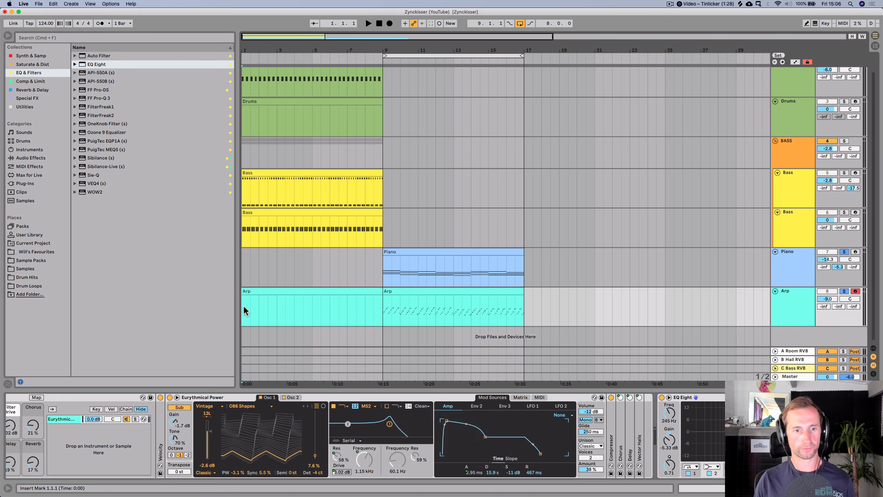
{"action": "key", "text": "super+v"}
{"action": "key", "text": "super+d"}
{"action": "key", "text": "super+d"}
{"action": "key", "text": "super+d"}
{"action": "key", "text": "super+d"}
{"action": "key", "text": "super+d"}
{"action": "key", "text": "super+d"}
{"action": "key", "text": "super+d"}
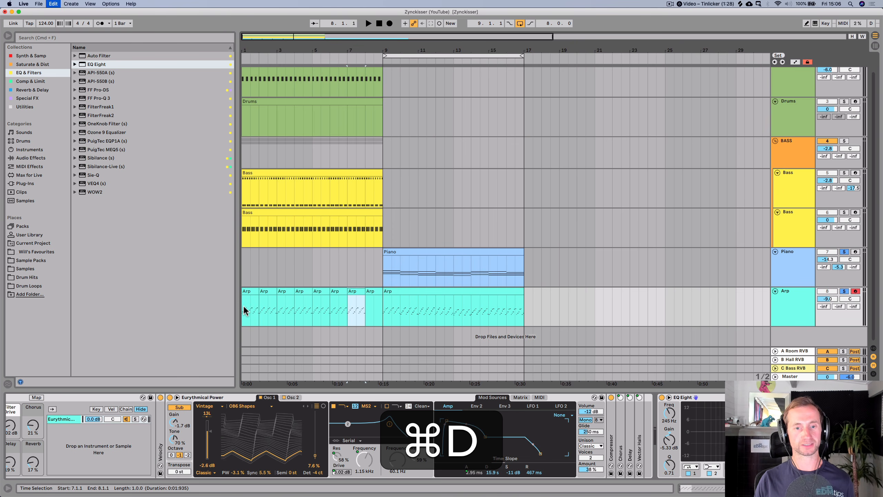
- Delete the Arp clip in bar 2 and consolidate bars 1 to 2 into a single clip
{"action": "key", "text": "space"}
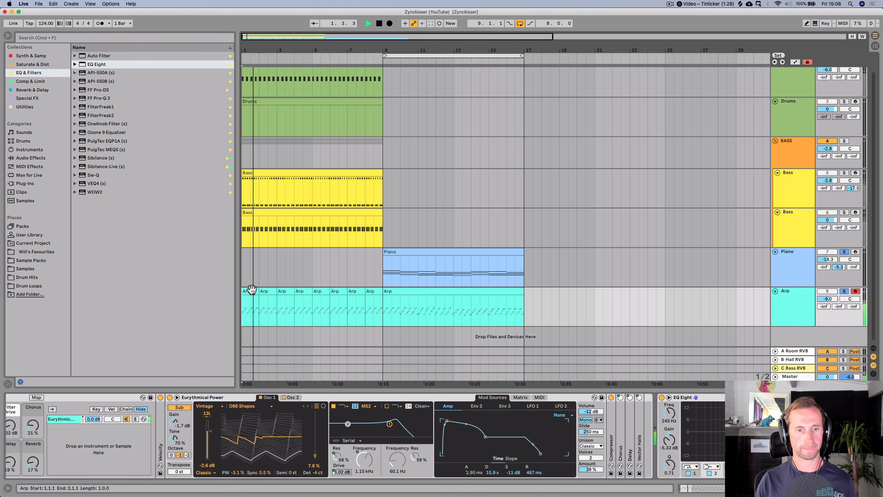
{"action": "key", "text": "space"}
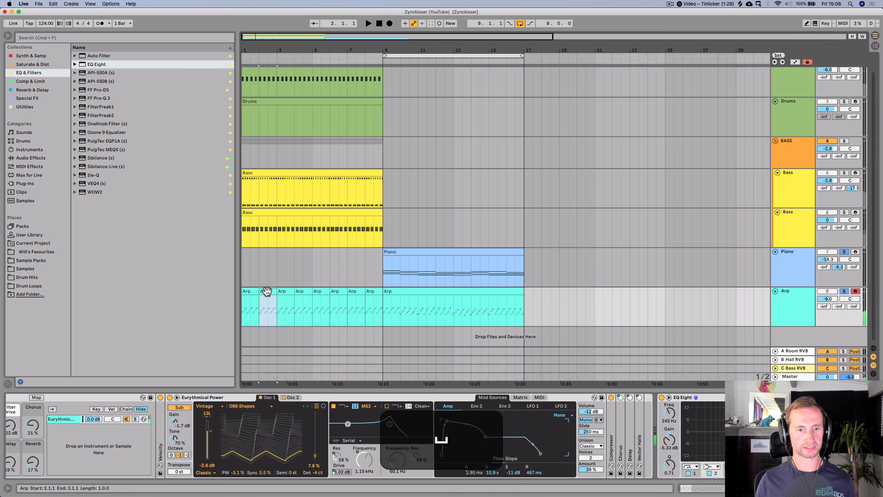
{"action": "key", "text": "BackSpace"}
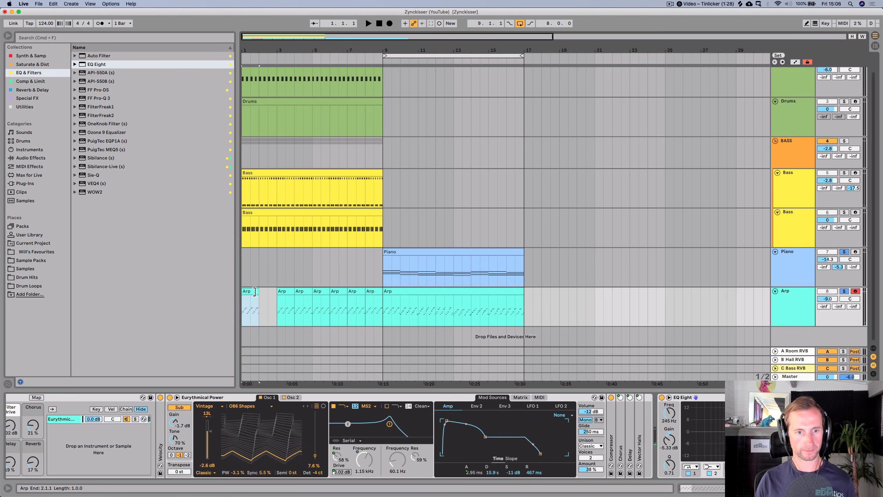
{"action": "key", "text": "super+j"}
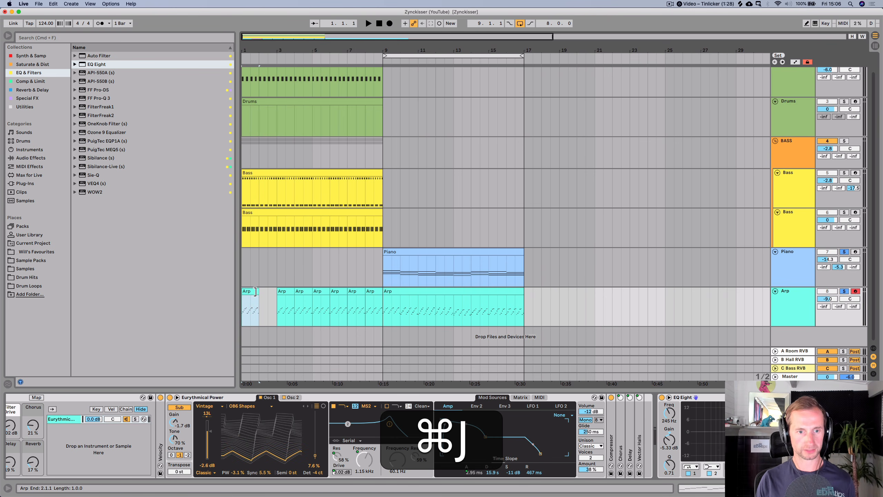
- Open the consolidated Arp clip and duplicate its arpeggio notes across both bars of the clip
{"action": "double_click", "coordinate": [271, 292]}
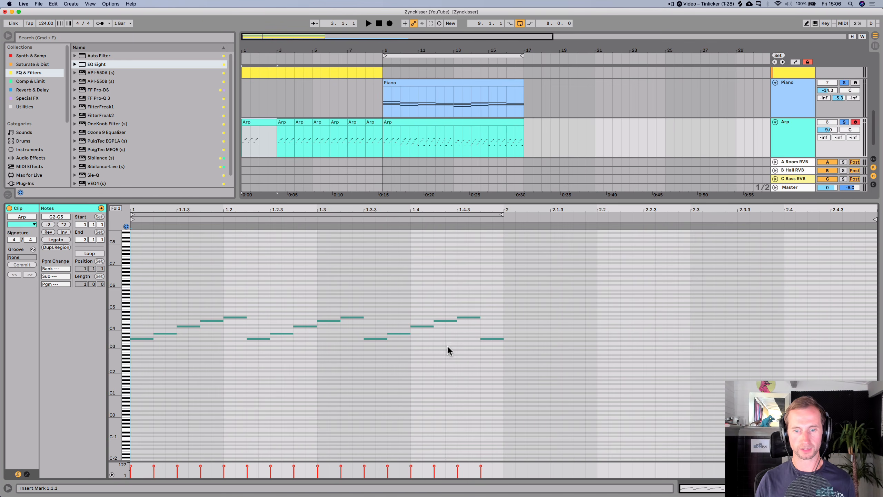
{"action": "key", "text": "BackSpace"}
{"action": "left_click_drag", "start_coordinate": [474, 351], "coordinate": [373, 295]}
{"action": "key", "text": "super+d"}
{"action": "key", "text": "super+d"}
{"action": "key", "text": "super+d"}
{"action": "key", "text": "super+d"}
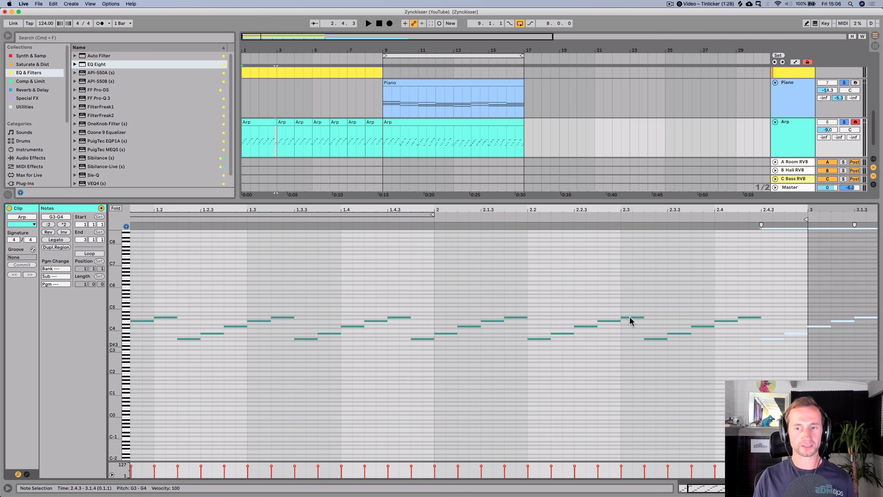
{"action": "left_click_drag", "start_coordinate": [615, 212], "coordinate": [637, 209]}
{"action": "key", "text": "space"}
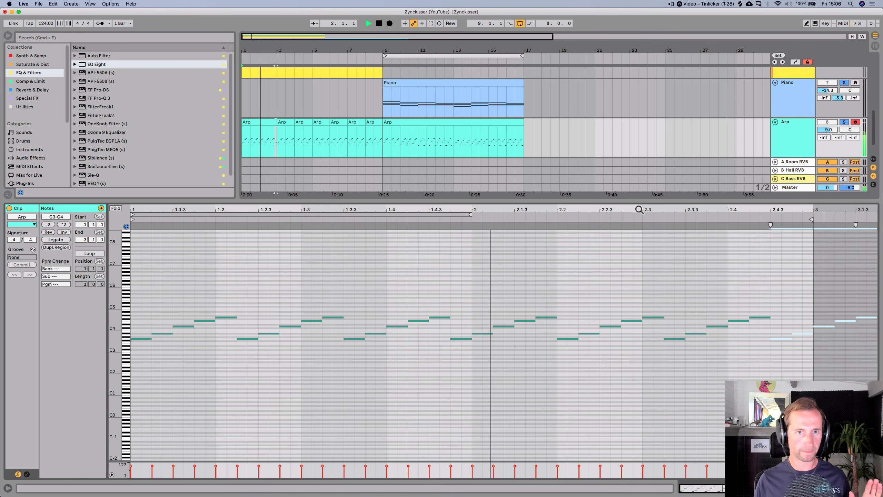
{"action": "key", "text": "space"}
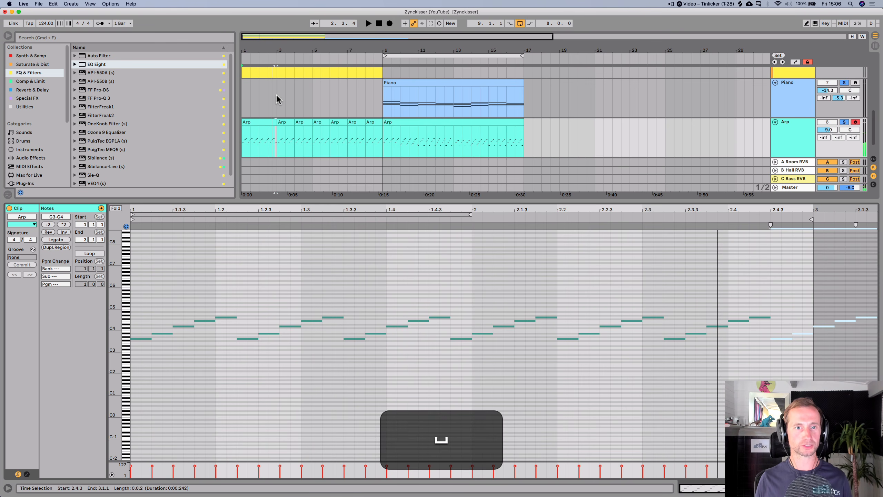
- Loop bars 1 to 3 and solo the Kicks and Arp tracks to audition the intro
{"action": "left_click_drag", "start_coordinate": [276, 94], "coordinate": [233, 92]}
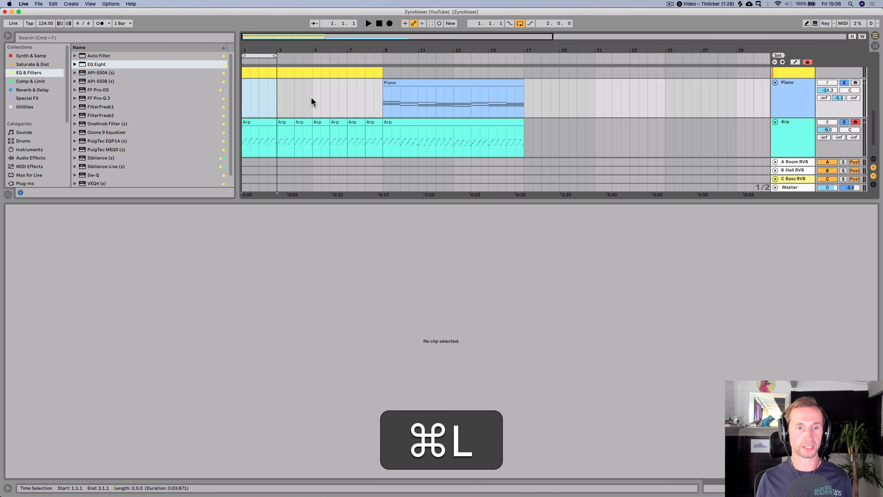
{"action": "key", "text": "space"}
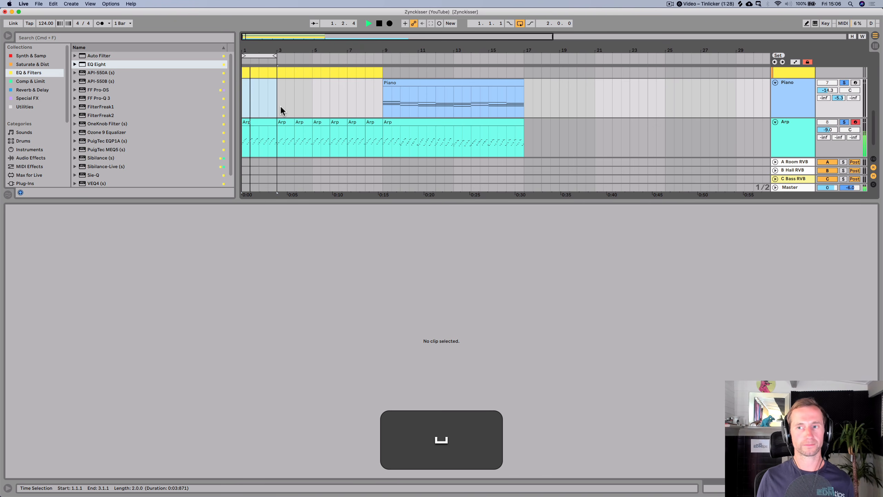
{"action": "scroll", "coordinate": [280, 102], "scroll_direction": "up", "scroll_amount": 5}
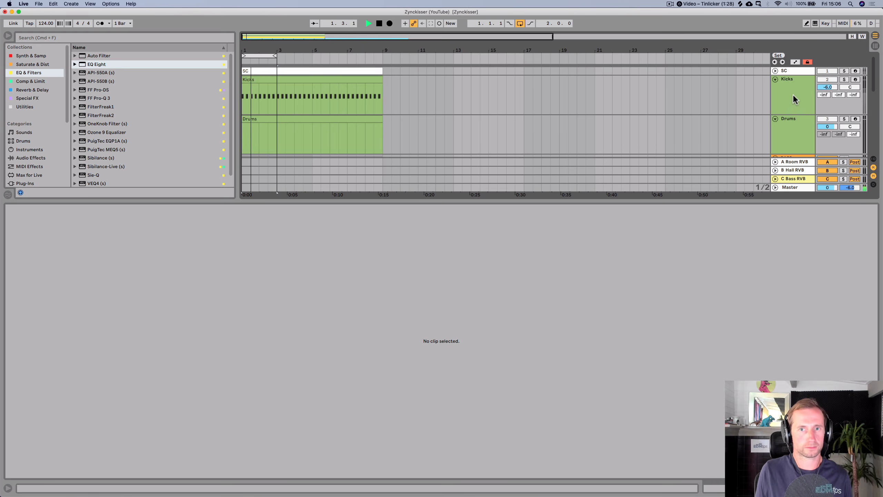
{"action": "left_click", "coordinate": [844, 80], "text": "super"}
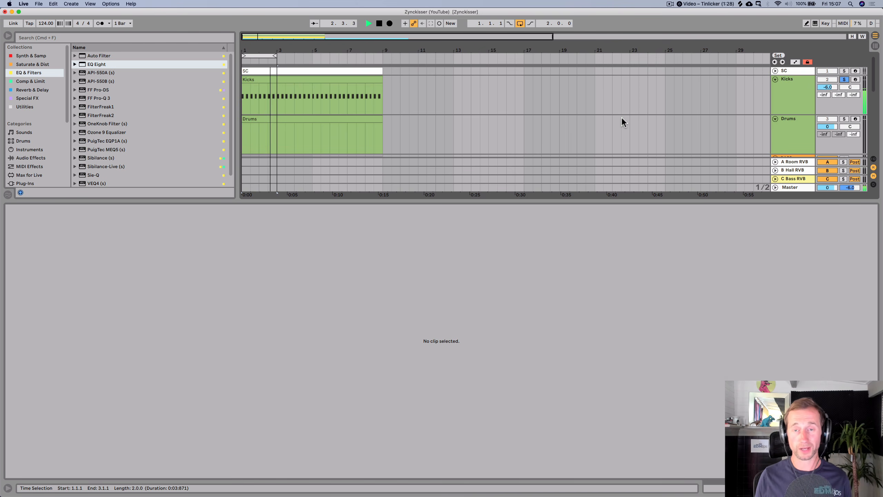
{"action": "key", "text": "shift+Tab"}
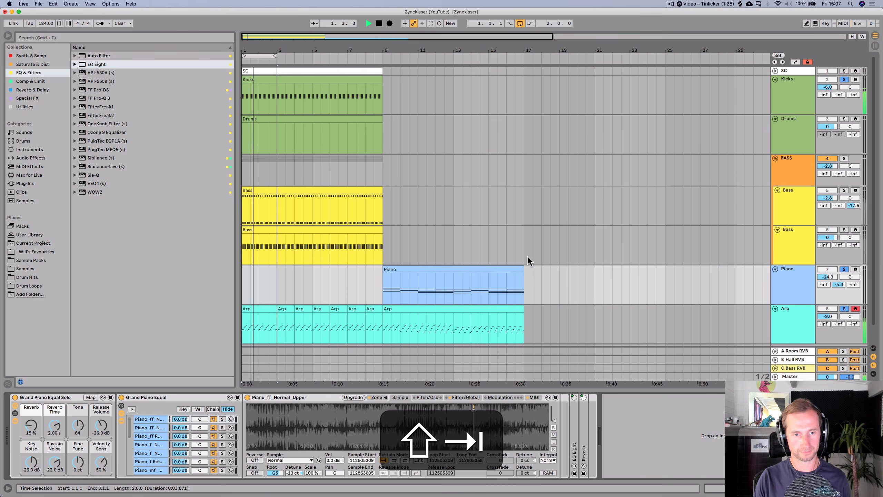
{"action": "left_click", "coordinate": [845, 309]}
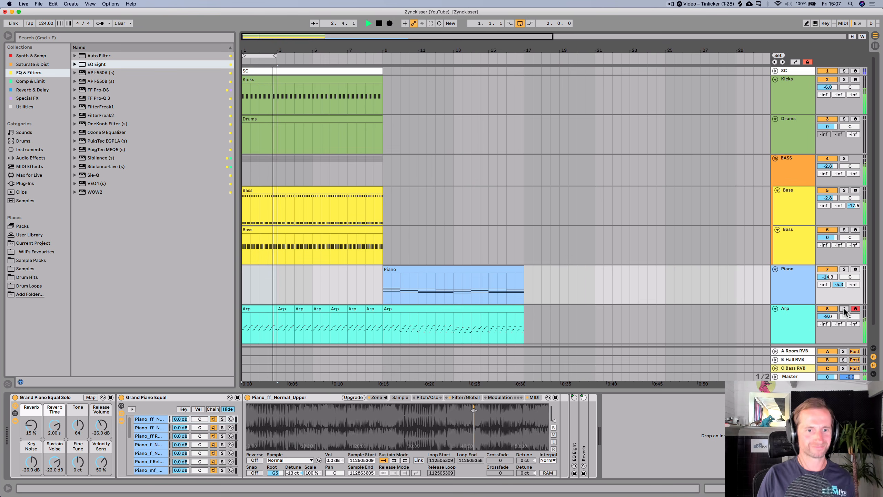
{"action": "key", "text": "space"}
- Save the set and select the Arp and Drums tracks to view their devices
{"action": "key", "text": "super+s"}
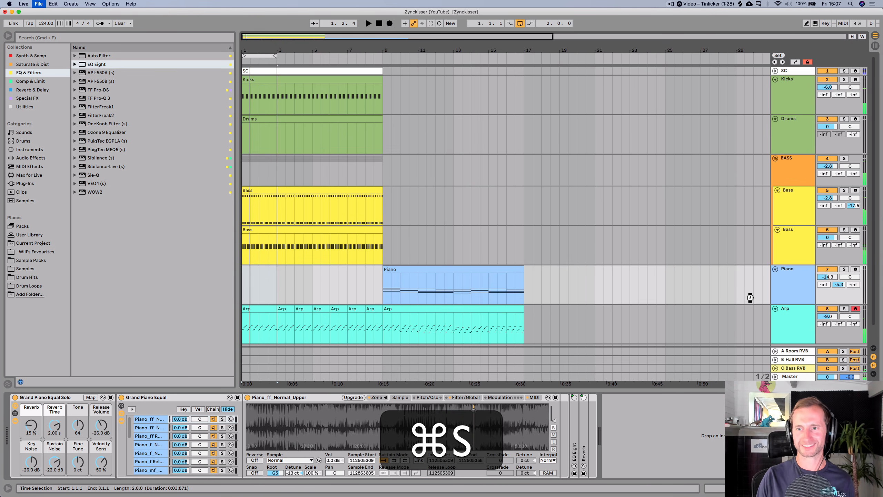
{"action": "left_click", "coordinate": [791, 328]}
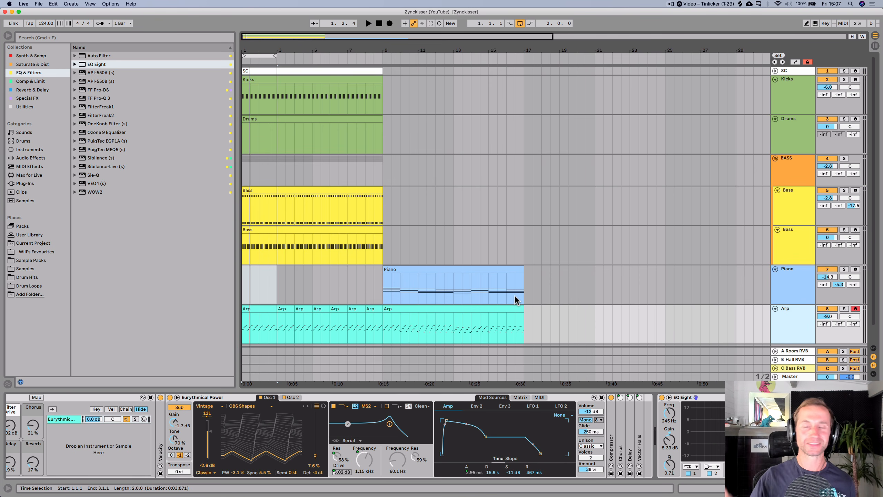
{"action": "left_click", "coordinate": [798, 144]}
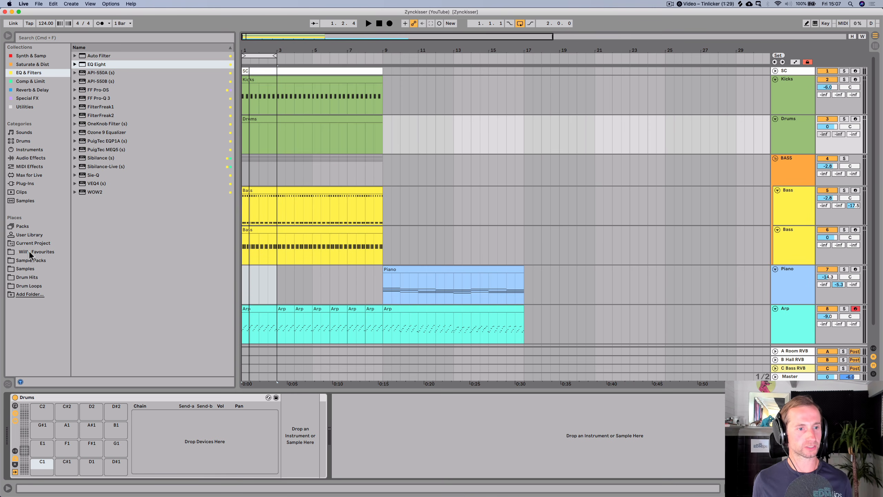
- Load 808_CL3.wav from the current project's imported samples onto the C1 pad of the Drums rack
{"action": "left_click", "coordinate": [29, 267]}
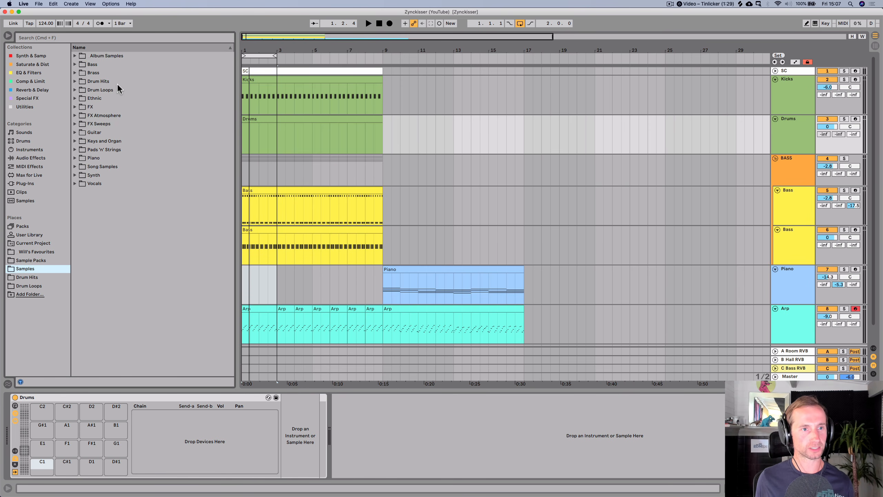
{"action": "left_click", "coordinate": [90, 124]}
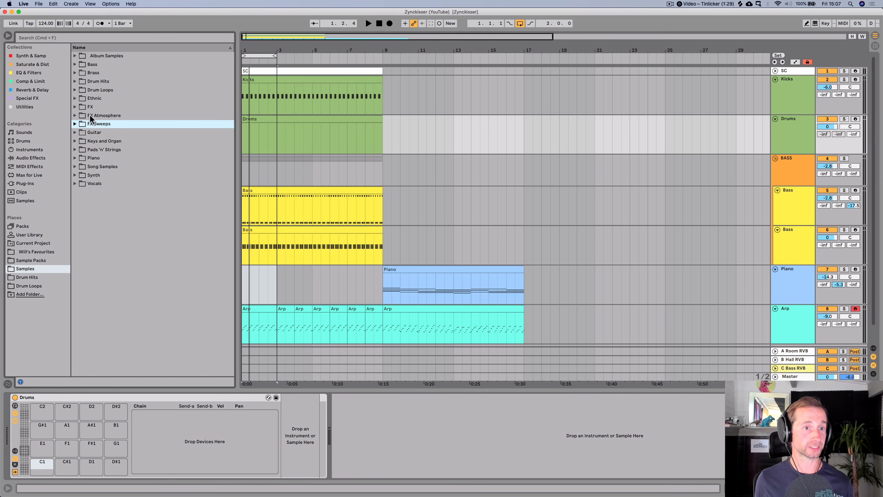
{"action": "left_click", "coordinate": [30, 251]}
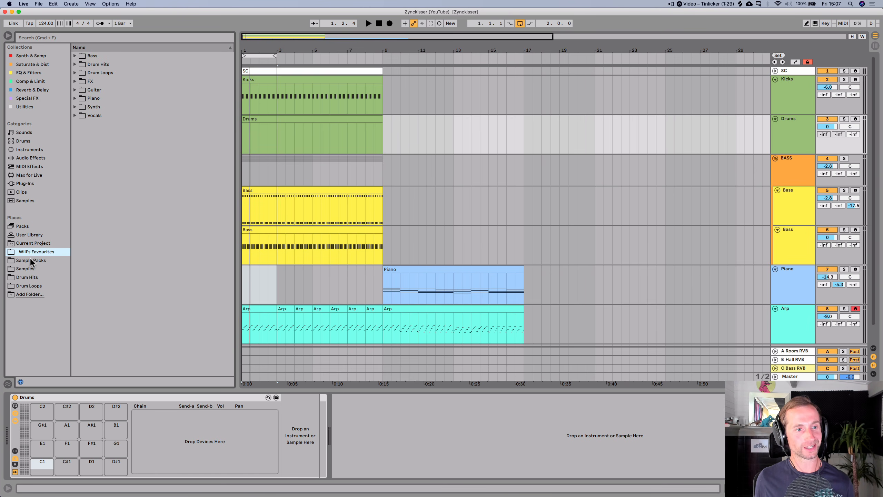
{"action": "left_click", "coordinate": [31, 258]}
{"action": "left_click", "coordinate": [33, 243]}
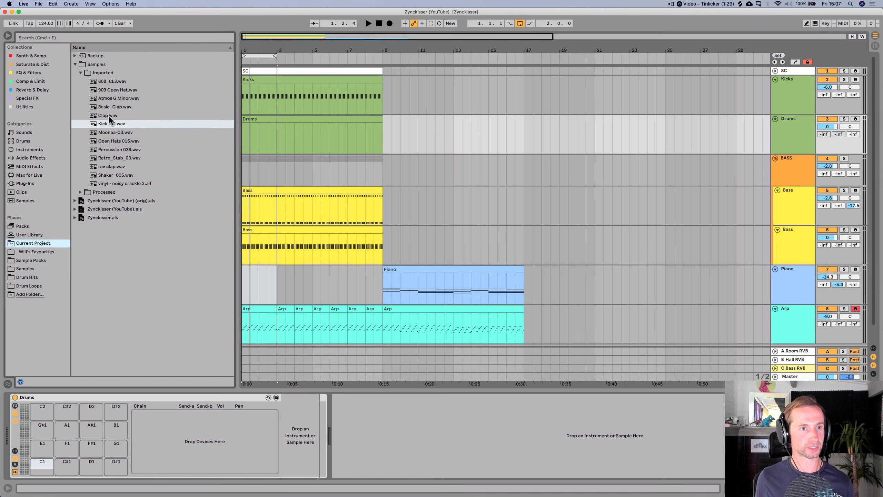
{"action": "key", "text": "Up"}
{"action": "key", "text": "Up"}
{"action": "key", "text": "Up"}
{"action": "key", "text": "Up"}
{"action": "key", "text": "Up"}
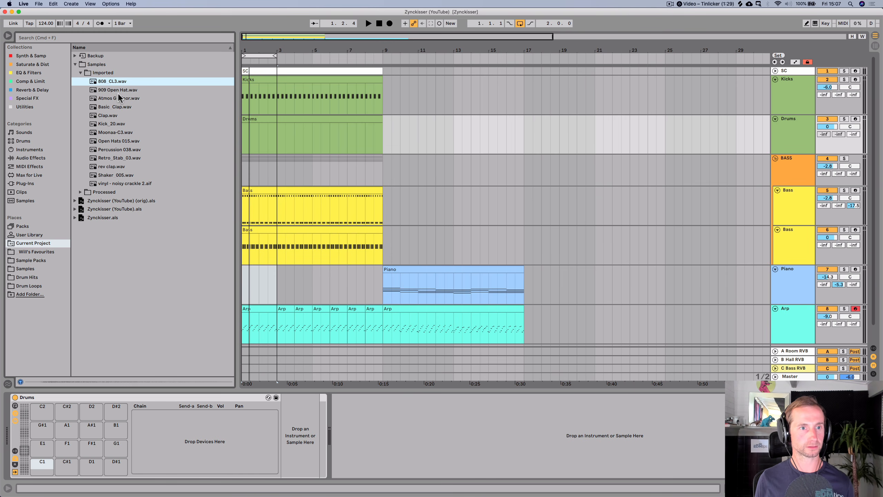
{"action": "left_click_drag", "start_coordinate": [79, 458], "coordinate": [41, 466]}
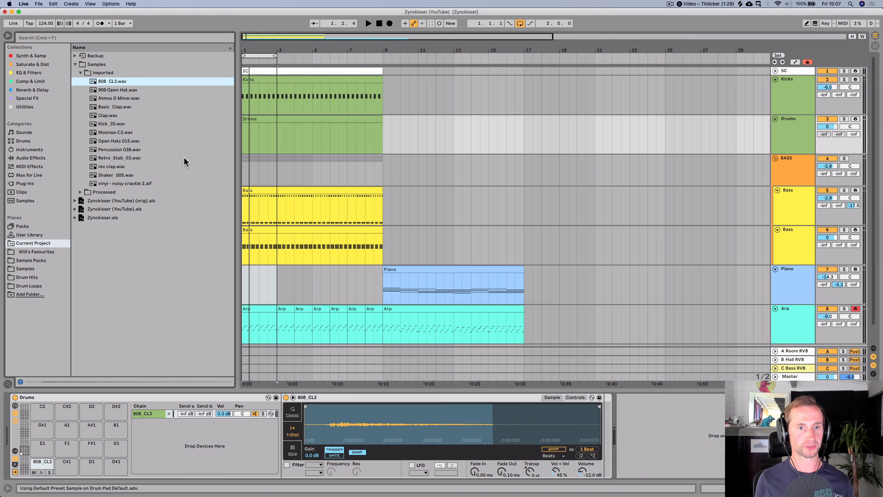
- Create a MIDI clip on the Drums track and insert an 808_CL3 note at the start of the clip
{"action": "double_click", "coordinate": [252, 117]}
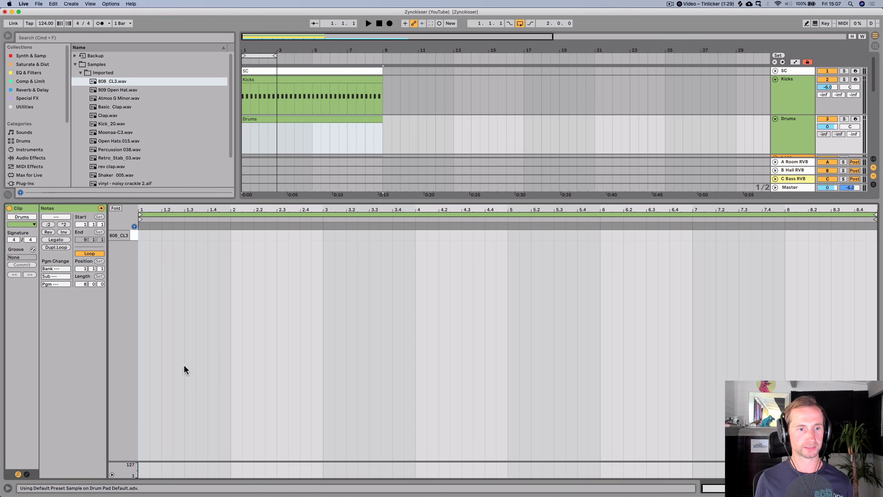
{"action": "double_click", "coordinate": [146, 237]}
{"action": "key", "text": "space"}
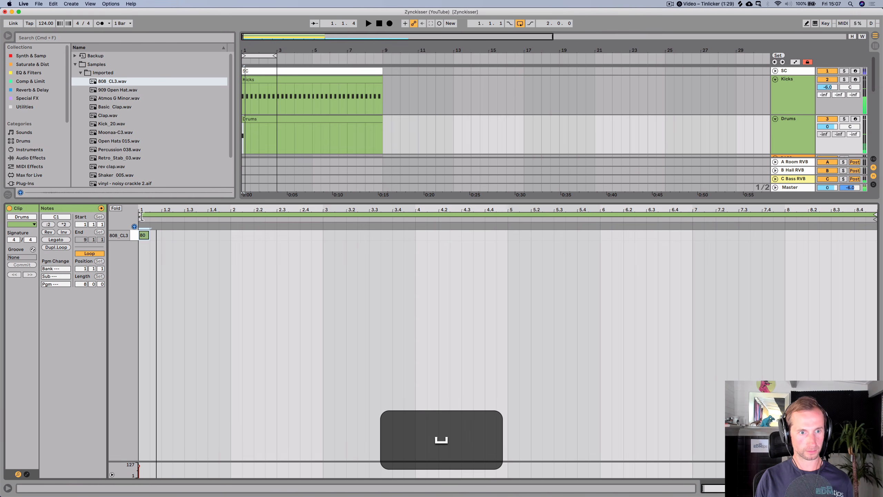
{"action": "scroll", "coordinate": [147, 235], "scroll_direction": "up", "scroll_amount": 3}
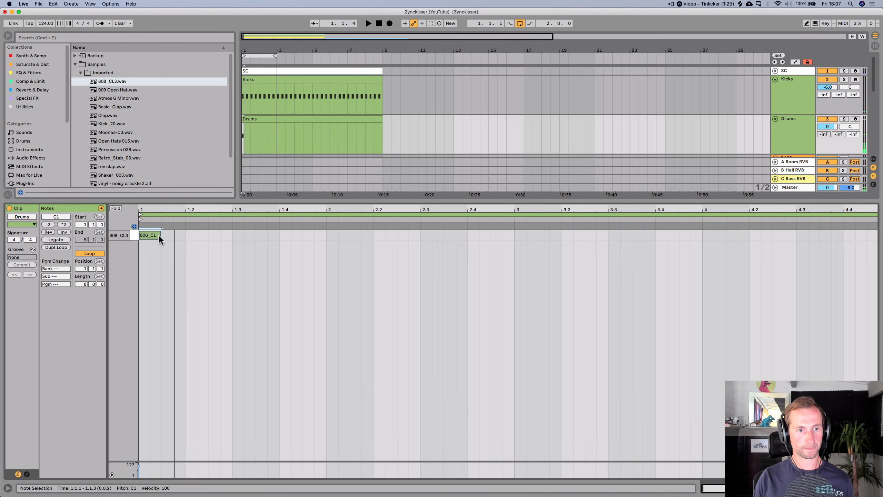
- Shorten the clap note and duplicate it repeatedly to build a continuous clap roll through bar 4
{"action": "left_click_drag", "start_coordinate": [159, 235], "coordinate": [149, 236]}
{"action": "key", "text": "super+d"}
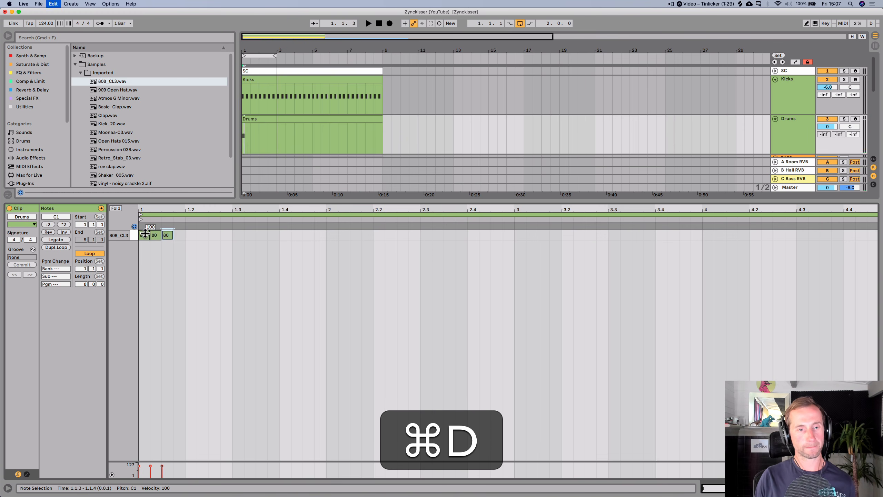
{"action": "key", "text": "super+d"}
{"action": "key", "text": "super+d"}
{"action": "key", "text": "super+d"}
{"action": "key", "text": "space"}
{"action": "key", "text": "super+d"}
{"action": "key", "text": "super+d"}
{"action": "key", "text": "super+d"}
{"action": "key", "text": "super+d"}
{"action": "key", "text": "super+d"}
{"action": "key", "text": "super+d"}
{"action": "key", "text": "super+d"}
{"action": "key", "text": "super+d"}
{"action": "key", "text": "super+d"}
{"action": "key", "text": "super+d"}
{"action": "key", "text": "super+d"}
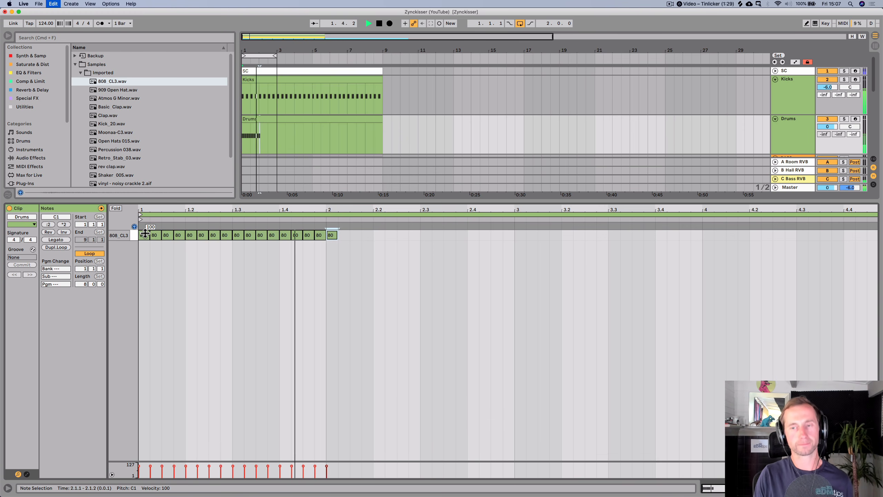
{"action": "key", "text": "super+d"}
{"action": "key", "text": "super+d"}
{"action": "key", "text": "super+d"}
{"action": "key", "text": "super+d"}
{"action": "key", "text": "super+d"}
{"action": "key", "text": "super+d"}
{"action": "key", "text": "super+d"}
{"action": "key", "text": "super+d"}
{"action": "key", "text": "super+d"}
{"action": "key", "text": "super+d"}
{"action": "key", "text": "super+d"}
{"action": "key", "text": "super+d"}
{"action": "key", "text": "super+d"}
{"action": "key", "text": "super+d"}
{"action": "key", "text": "super+d"}
{"action": "key", "text": "super+d"}
{"action": "key", "text": "super+d"}
{"action": "key", "text": "super+d"}
{"action": "key", "text": "super+d"}
{"action": "key", "text": "super+d"}
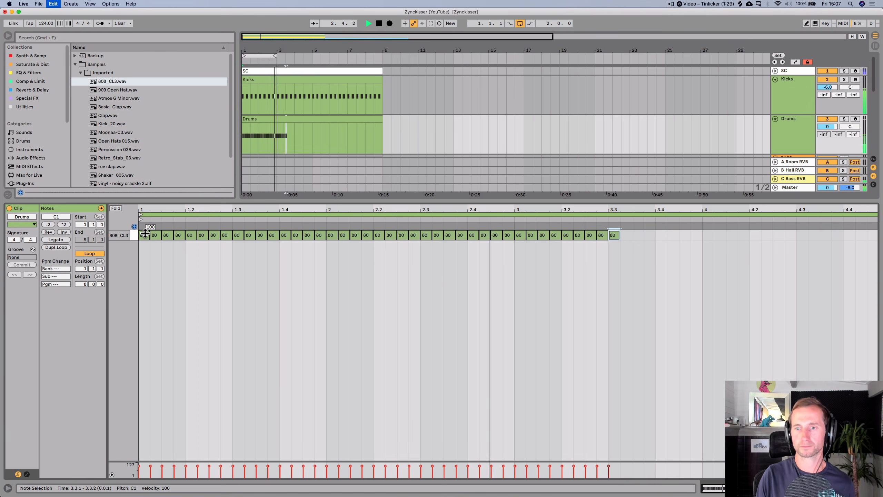
{"action": "key", "text": "super+d"}
{"action": "key", "text": "super+d"}
{"action": "key", "text": "super+d"}
{"action": "key", "text": "super+d"}
{"action": "key", "text": "super+d"}
{"action": "key", "text": "super+d"}
{"action": "key", "text": "super+d"}
{"action": "key", "text": "super+d"}
{"action": "key", "text": "super+d"}
{"action": "key", "text": "super+d"}
{"action": "key", "text": "super+d"}
{"action": "key", "text": "super+d"}
{"action": "key", "text": "super+d"}
{"action": "key", "text": "super+d"}
{"action": "key", "text": "super+d"}
{"action": "key", "text": "super+d"}
{"action": "key", "text": "super+d"}
{"action": "key", "text": "super+d"}
{"action": "key", "text": "super+d"}
{"action": "key", "text": "super+d"}
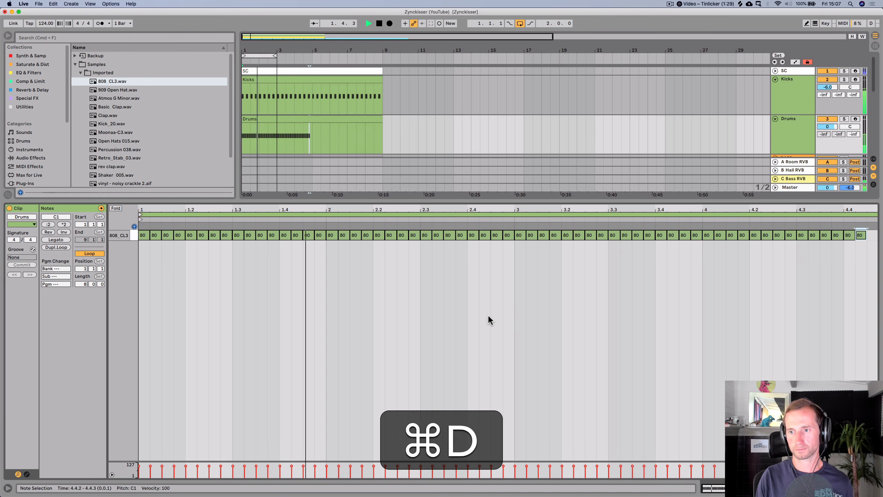
{"action": "key", "text": "super+shift+Tab"}
{"action": "key", "text": "space"}
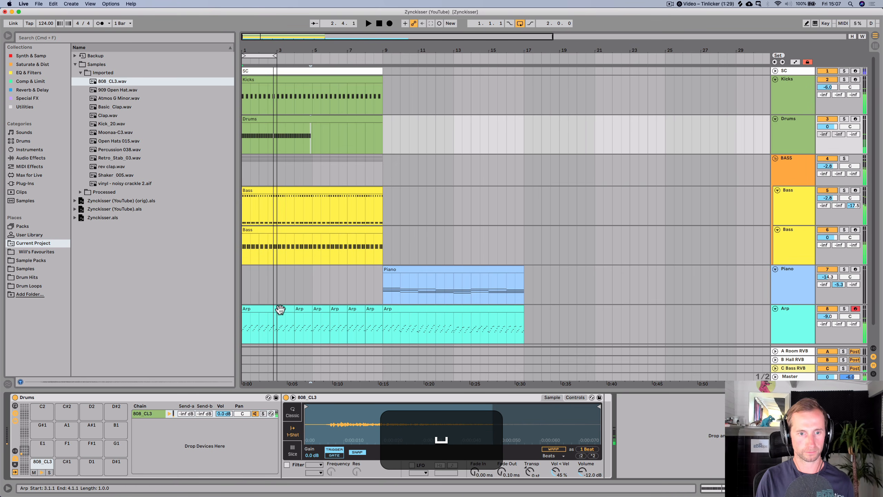
- Extend the arrangement loop to cover bars 1 to 5 and play back the intro
{"action": "left_click", "coordinate": [265, 309]}
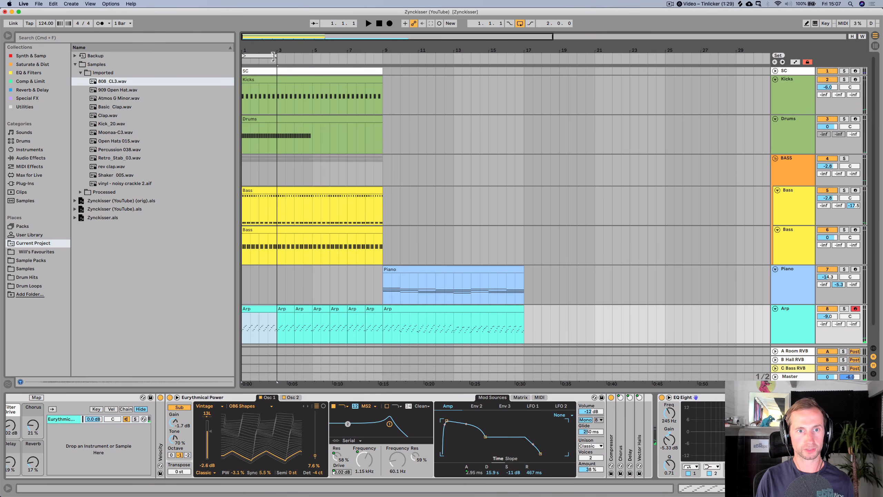
{"action": "left_click_drag", "start_coordinate": [274, 57], "coordinate": [308, 56]}
{"action": "key", "text": "space"}
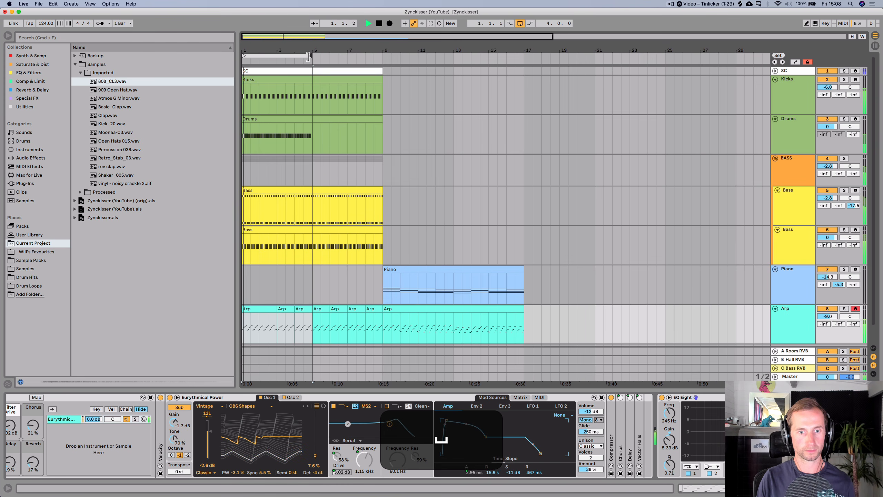
{"action": "key", "text": "space"}
- Open the Drums clip and add faster short clap notes at the end of bar 4
{"action": "double_click", "coordinate": [295, 118]}
{"action": "double_click", "coordinate": [499, 235]}
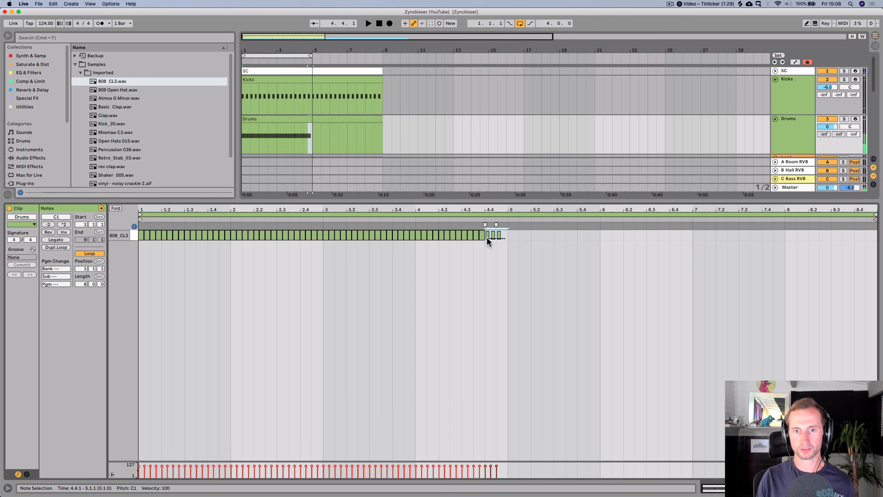
{"action": "key", "text": "super"}
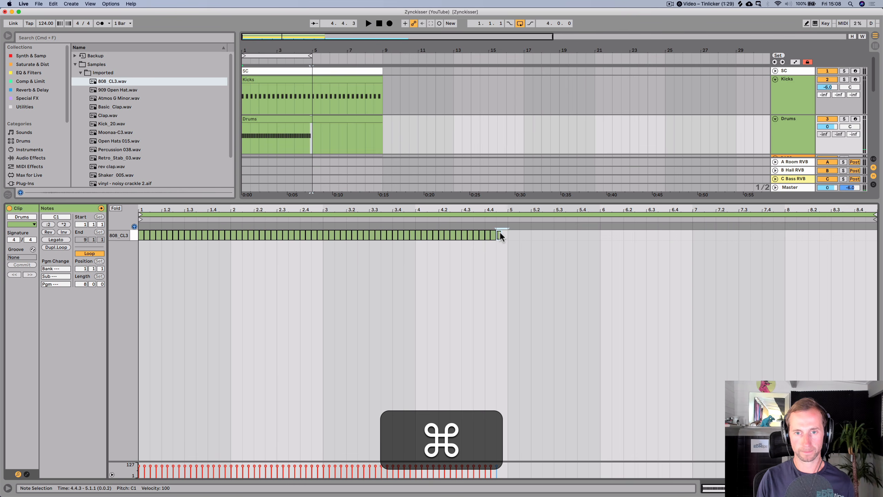
{"action": "key", "text": "super+d"}
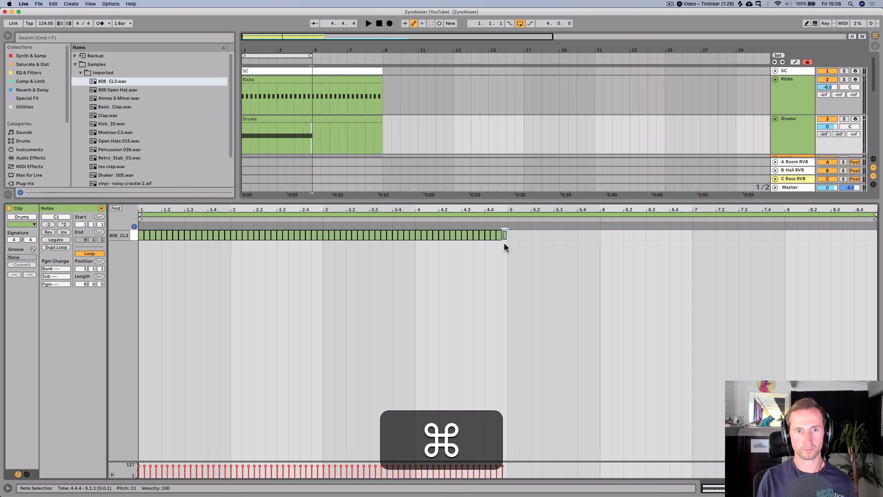
- Select bar 4's clap pattern, duplicate it through bar 8, and save the set
{"action": "left_click_drag", "start_coordinate": [505, 248], "coordinate": [417, 232]}
{"action": "key", "text": "super+d"}
{"action": "key", "text": "super+d"}
{"action": "key", "text": "super+d"}
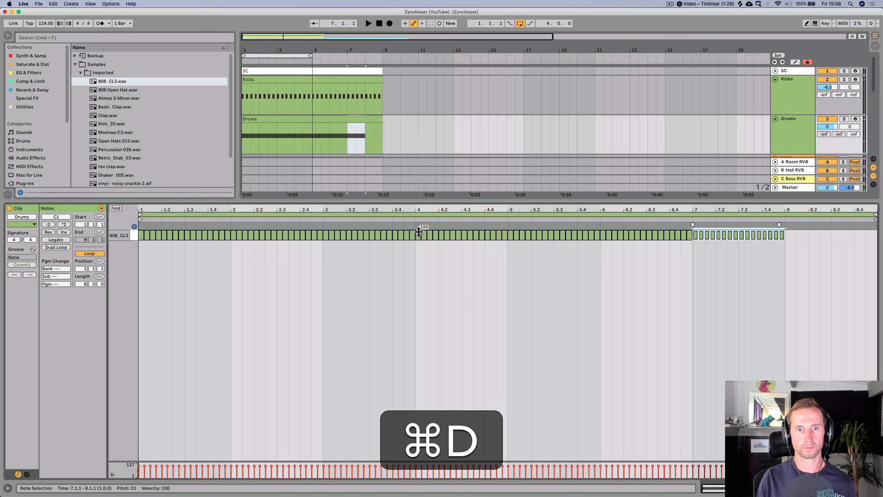
{"action": "key", "text": "super+d"}
{"action": "key", "text": "shift+Tab"}
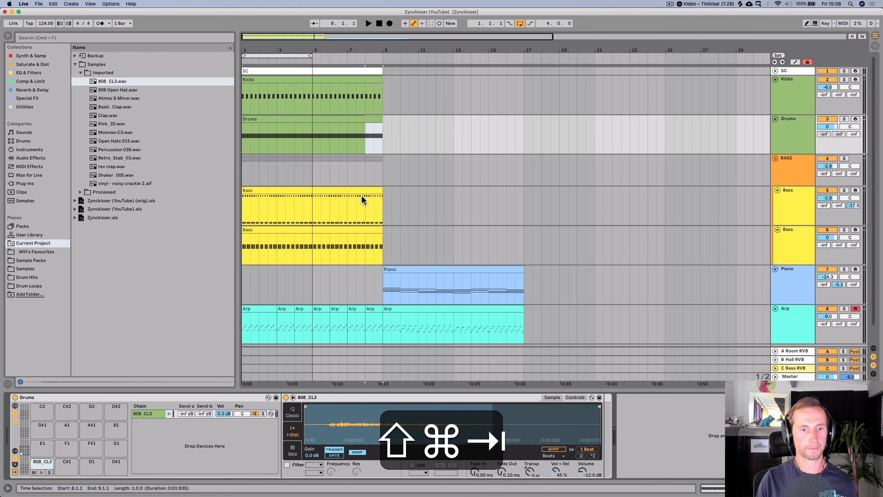
{"action": "key", "text": "super+s"}
- Duplicate the two-bar Arp intro clip three times to fill bars 1 to 8 and save the set
{"action": "left_click", "coordinate": [271, 307]}
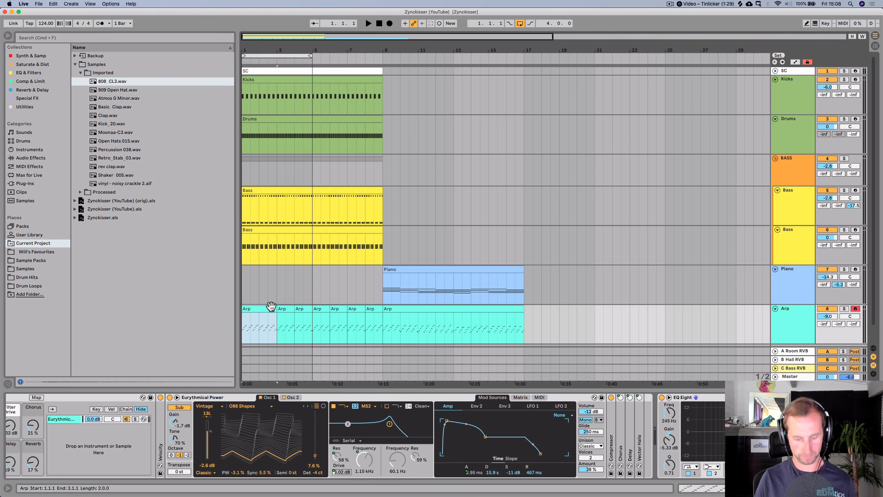
{"action": "key", "text": "super+d"}
{"action": "key", "text": "super+d"}
{"action": "key", "text": "super+d"}
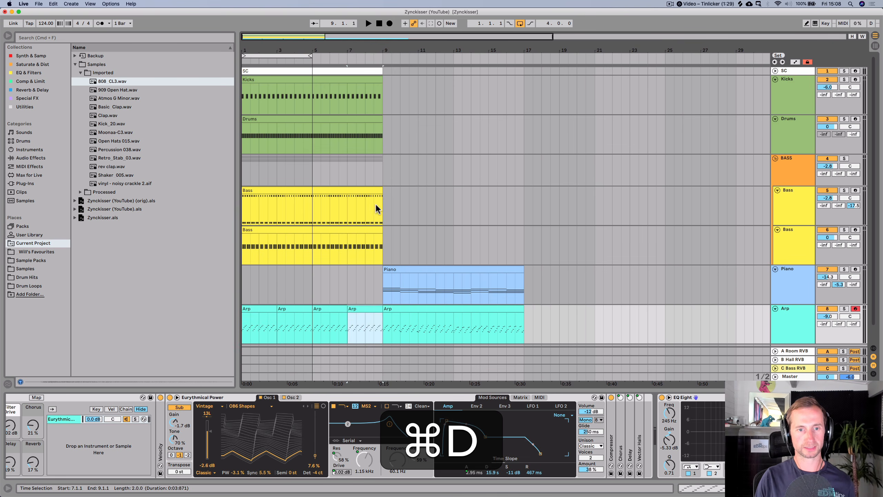
{"action": "key", "text": "super+s"}
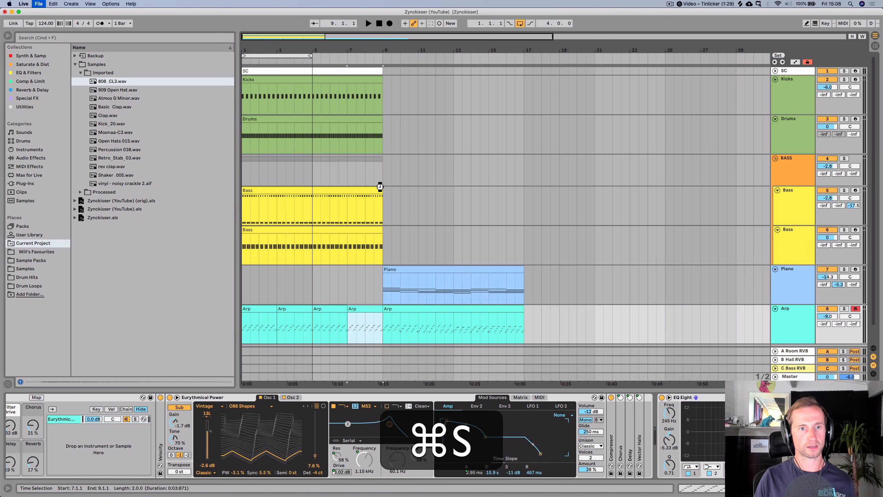
- Browse the project's imported samples and load Shaker_005.wav onto the C#1 pad of the Drums rack
{"action": "double_click", "coordinate": [269, 119]}
{"action": "key", "text": "shift+Tab"}
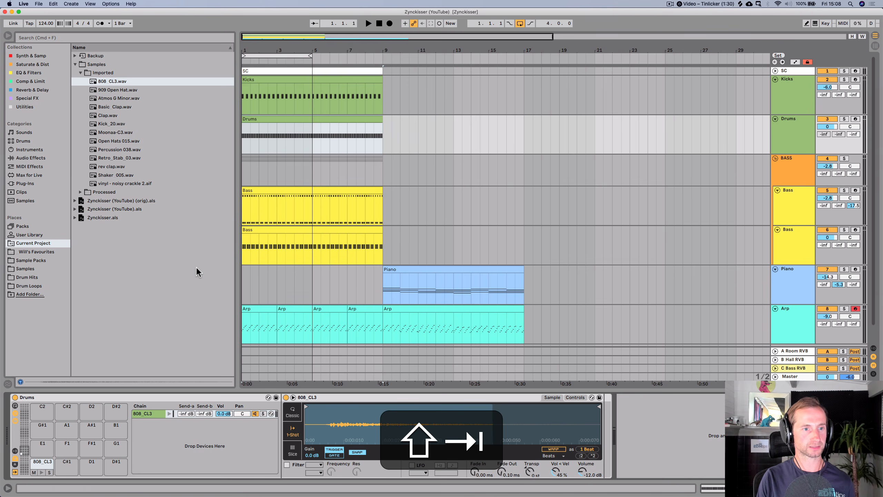
{"action": "left_click", "coordinate": [23, 259]}
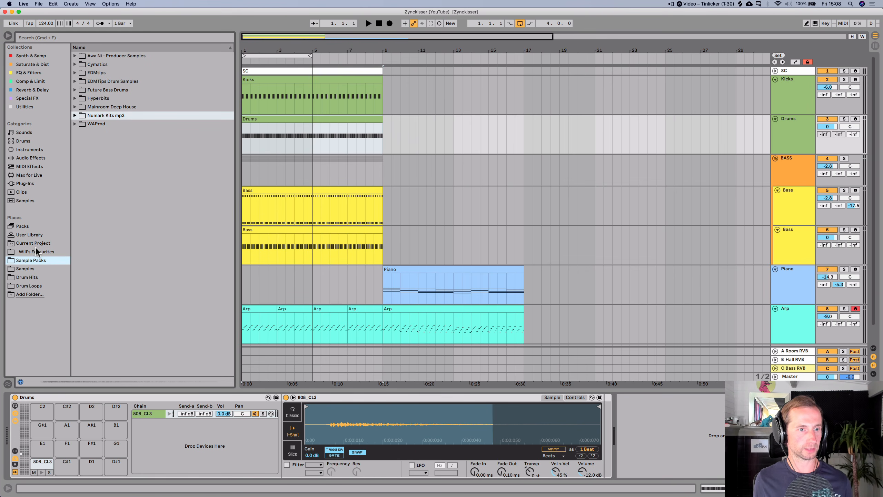
{"action": "left_click", "coordinate": [35, 245]}
{"action": "left_click", "coordinate": [115, 97]}
{"action": "key", "text": "Up"}
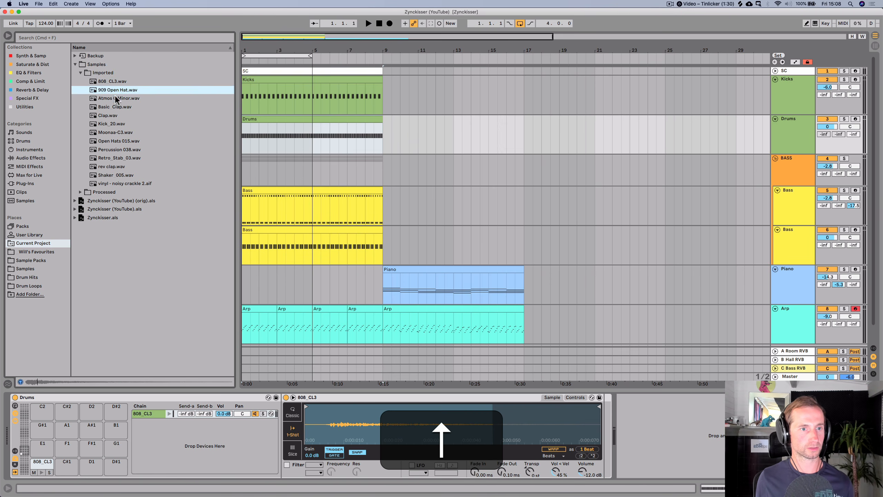
{"action": "left_click", "coordinate": [120, 166]}
{"action": "key", "text": "Up"}
{"action": "left_click", "coordinate": [117, 175]}
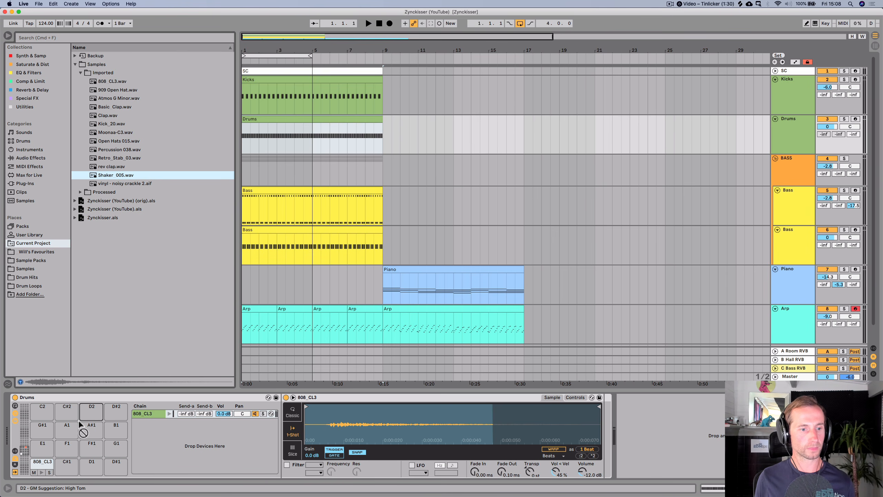
{"action": "left_click_drag", "start_coordinate": [67, 460], "coordinate": [66, 462]}
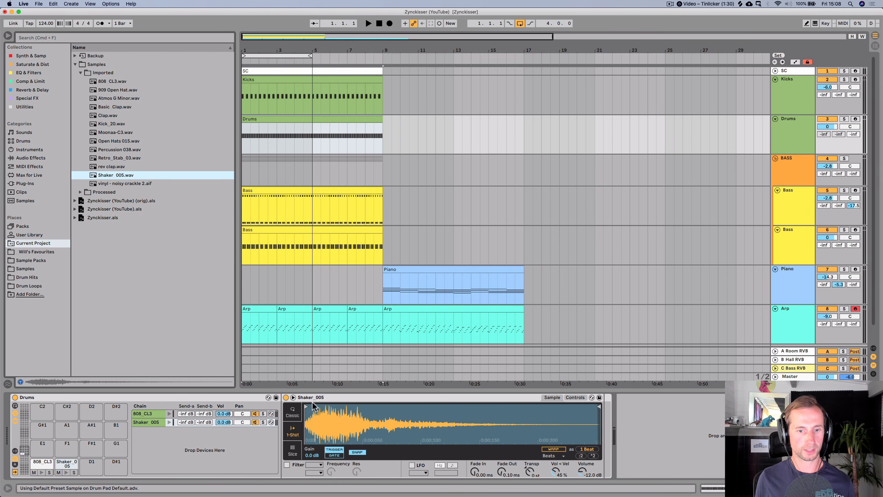
- Open the Drums clip and add a shaker note on the offbeat at 1.1.3
{"action": "double_click", "coordinate": [253, 118]}
{"action": "key", "text": "space"}
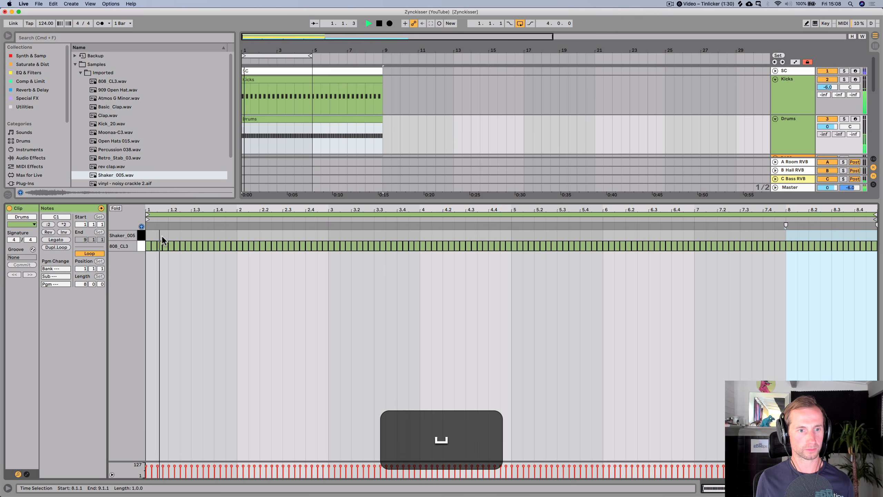
{"action": "double_click", "coordinate": [160, 235]}
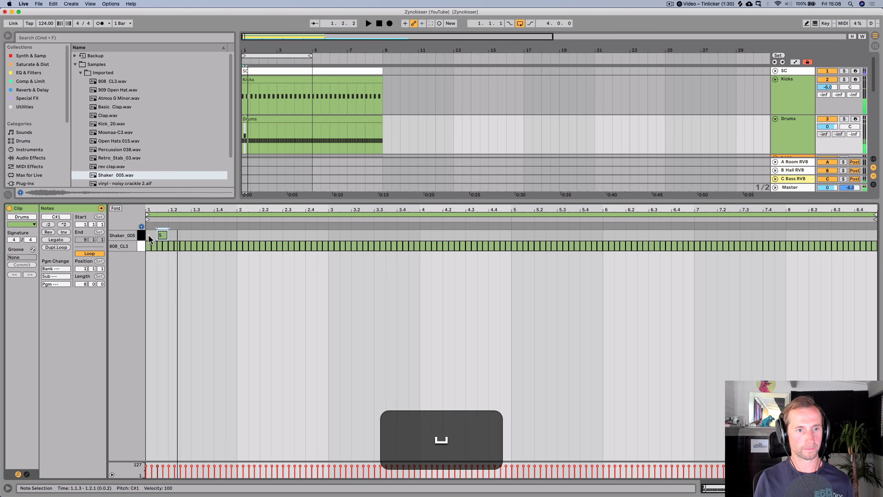
{"action": "key", "text": "space"}
- Duplicate the shaker note repeatedly through bar 8 and play back the drums
{"action": "key", "text": "super+d"}
{"action": "key", "text": "super+d"}
{"action": "key", "text": "super+d"}
{"action": "key", "text": "super+d"}
{"action": "key", "text": "super+d"}
{"action": "key", "text": "super+d"}
{"action": "key", "text": "super+d"}
{"action": "key", "text": "super+d"}
{"action": "key", "text": "super+d"}
{"action": "key", "text": "super+d"}
{"action": "key", "text": "super+d"}
{"action": "key", "text": "super+d"}
{"action": "key", "text": "super+d"}
{"action": "key", "text": "super+d"}
{"action": "key", "text": "super+d"}
{"action": "key", "text": "super+d"}
{"action": "key", "text": "super+d"}
{"action": "key", "text": "super+d"}
{"action": "key", "text": "super+d"}
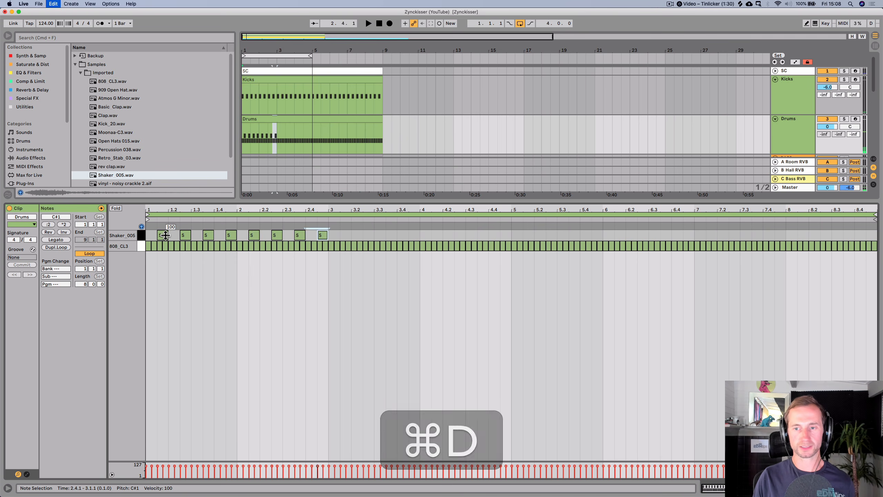
{"action": "key", "text": "super+d"}
{"action": "key", "text": "super+d"}
{"action": "key", "text": "super+d"}
{"action": "key", "text": "super+d"}
{"action": "key", "text": "super+d"}
{"action": "key", "text": "super+d"}
{"action": "key", "text": "super+d"}
{"action": "key", "text": "super+d"}
{"action": "key", "text": "super+d"}
{"action": "key", "text": "super+d"}
{"action": "key", "text": "super+d"}
{"action": "key", "text": "super+d"}
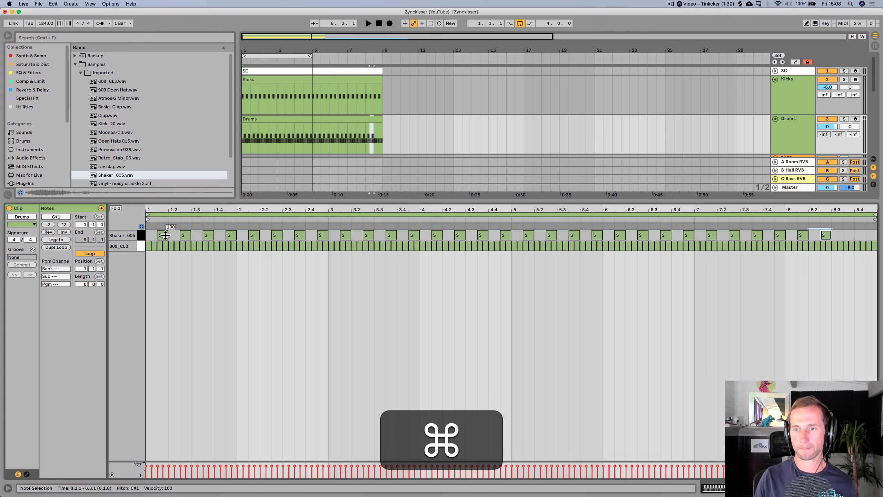
{"action": "key", "text": "shift+super+Tab"}
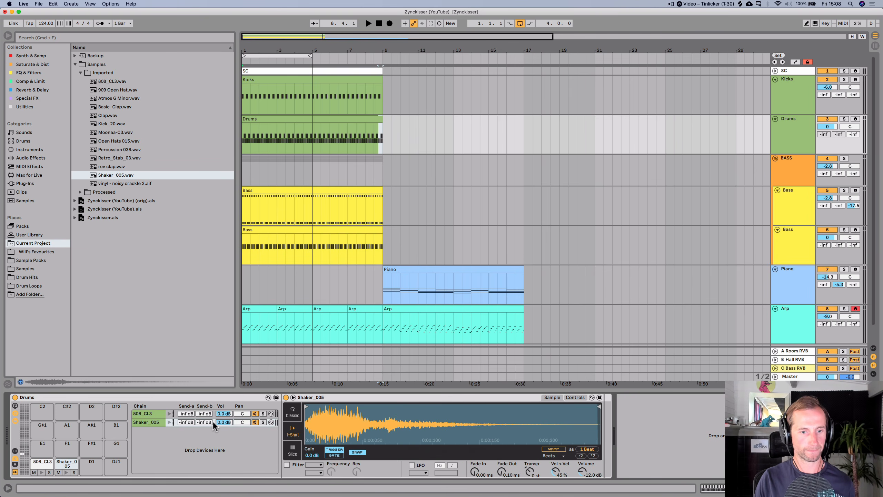
{"action": "key", "text": "space"}
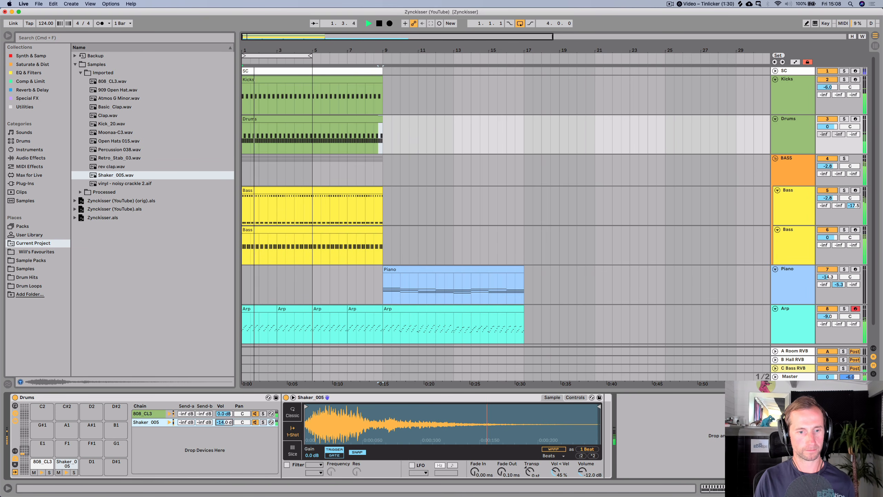
- Set the Shaker chain volume to -12.4 dB, shorten the shaker sample's end point, and save the set
{"action": "left_click_drag", "start_coordinate": [222, 423], "coordinate": [222, 424]}
{"action": "left_click_drag", "start_coordinate": [307, 407], "coordinate": [315, 408]}
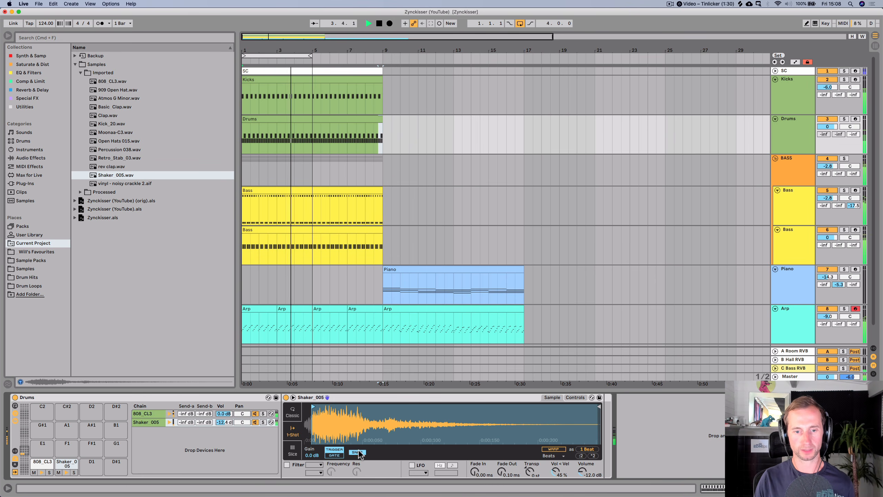
{"action": "mouse_move", "coordinate": [600, 406]}
{"action": "left_mouse_down"}
{"action": "mouse_move", "coordinate": [311, 407]}
{"action": "mouse_move", "coordinate": [451, 411]}
{"action": "mouse_move", "coordinate": [420, 409]}
{"action": "left_mouse_up"}
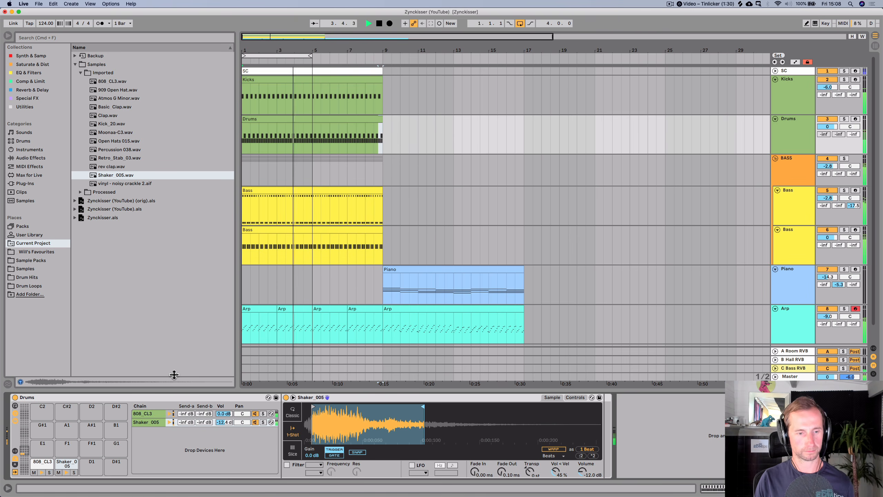
{"action": "key", "text": "super+s"}
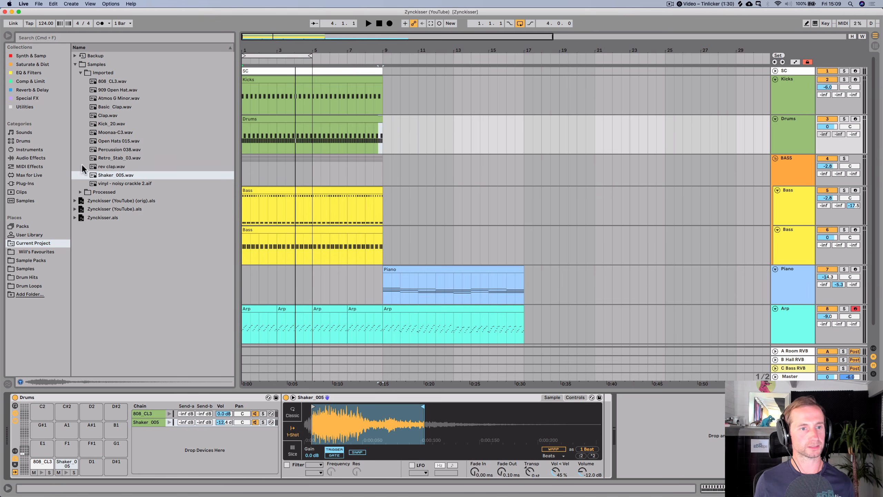
- Preview the imported samples and load Percussion 038.wav onto the D1 pad of the Drums rack
{"action": "key", "text": "Up"}
{"action": "key", "text": "Up"}
{"action": "key", "text": "Up"}
{"action": "key", "text": "Up"}
{"action": "key", "text": "Up"}
{"action": "key", "text": "Down"}
{"action": "key", "text": "Down"}
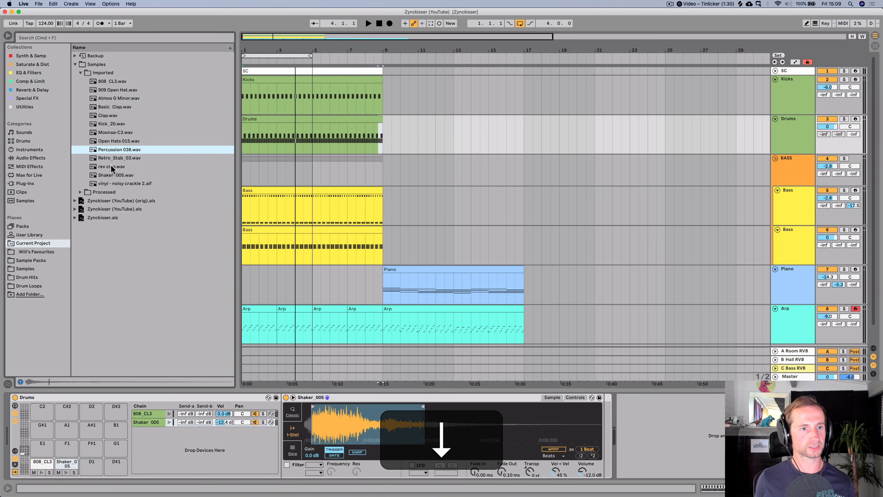
{"action": "left_click_drag", "start_coordinate": [109, 149], "coordinate": [80, 436]}
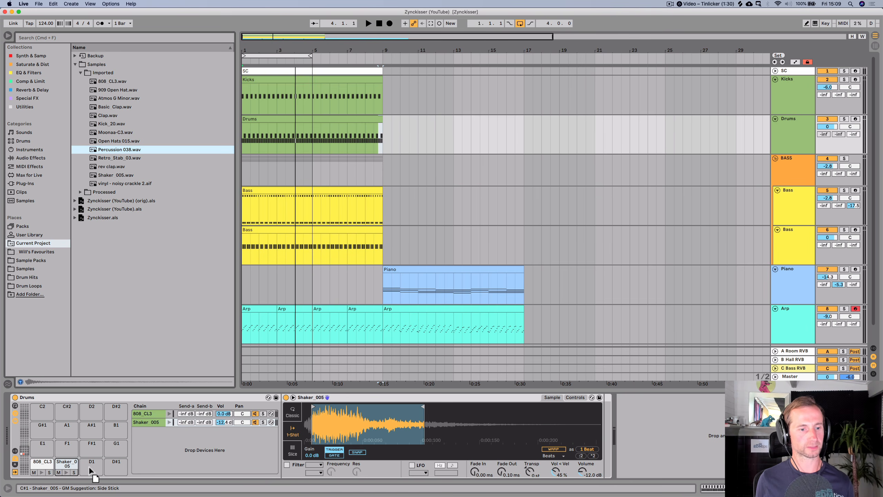
- Preview more imported samples and load Open Hats 015.wav onto the D#1 pad of the Drums rack
{"action": "left_click_drag", "start_coordinate": [89, 466], "coordinate": [91, 466]}
{"action": "left_click", "coordinate": [107, 179]}
{"action": "key", "text": "Up"}
{"action": "key", "text": "Up"}
{"action": "key", "text": "Up"}
{"action": "key", "text": "Up"}
{"action": "key", "text": "Up"}
{"action": "key", "text": "Up"}
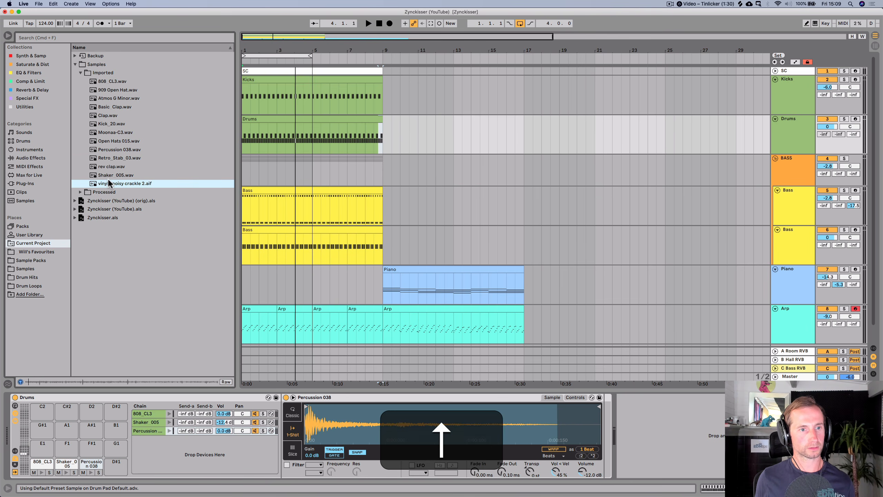
{"action": "key", "text": "Down"}
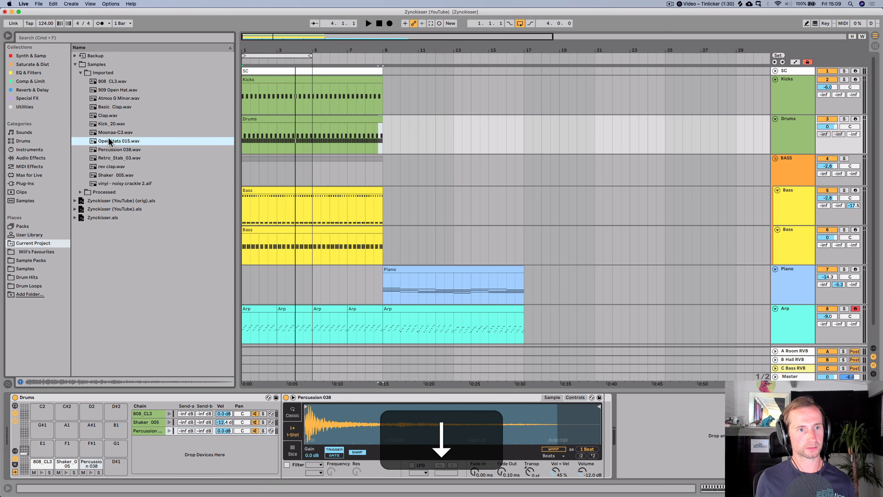
{"action": "left_click", "coordinate": [111, 107]}
{"action": "key", "text": "Up"}
{"action": "key", "text": "Up"}
{"action": "key", "text": "Up"}
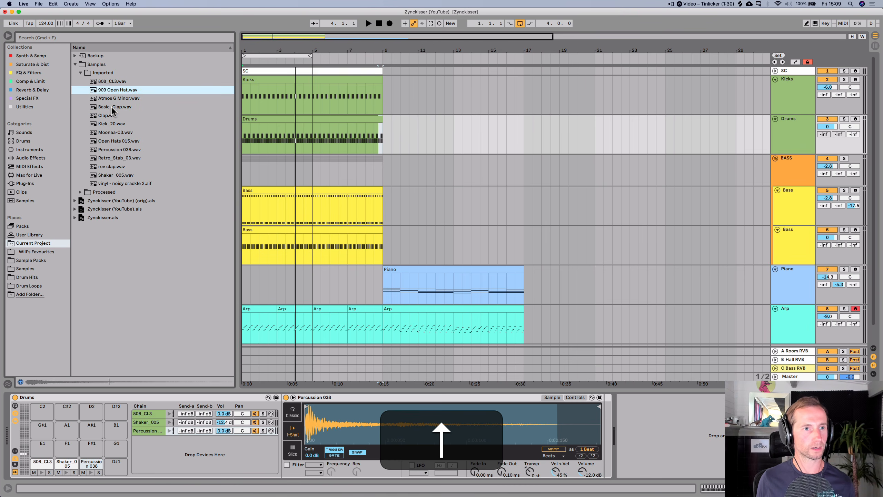
{"action": "key", "text": "Down"}
{"action": "left_click", "coordinate": [111, 129]}
{"action": "key", "text": "Up"}
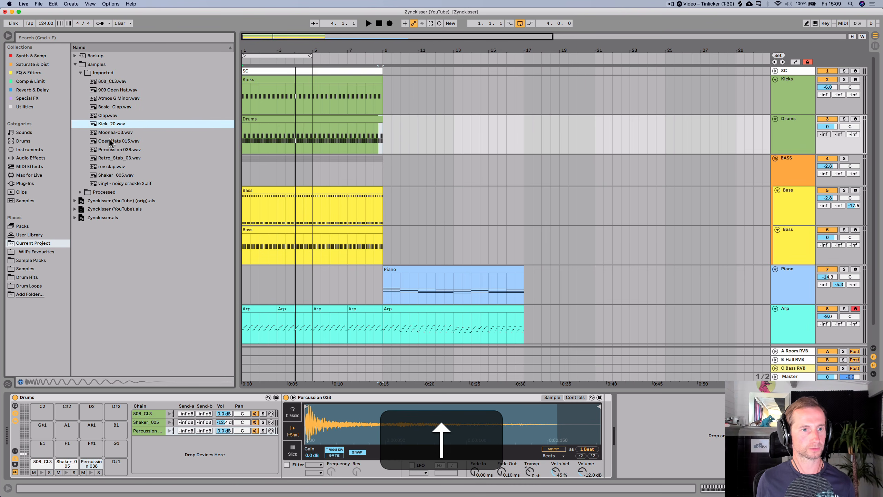
{"action": "key", "text": "Down"}
{"action": "key", "text": "Down"}
{"action": "key", "text": "Down"}
{"action": "key", "text": "Up"}
{"action": "left_click_drag", "start_coordinate": [111, 138], "coordinate": [117, 466]}
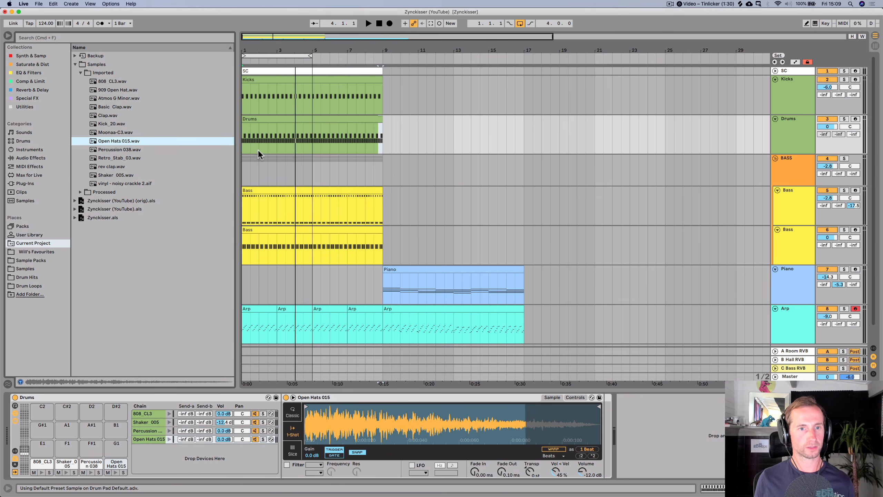
- Open the Drums clip and add an open hat note on the offbeat at 1.1.4
{"action": "key", "text": "space"}
{"action": "left_click", "coordinate": [251, 119]}
{"action": "double_click", "coordinate": [250, 120]}
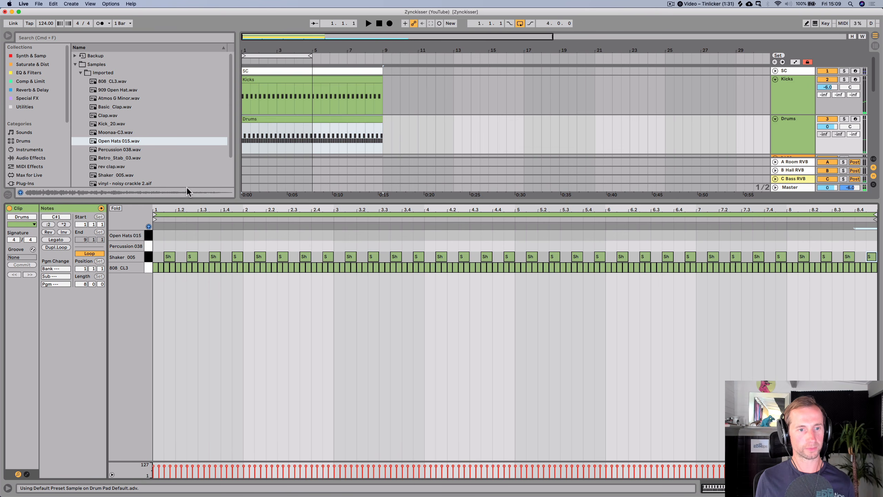
{"action": "left_click_drag", "start_coordinate": [166, 210], "coordinate": [187, 208]}
{"action": "key", "text": "space"}
{"action": "left_click", "coordinate": [210, 239]}
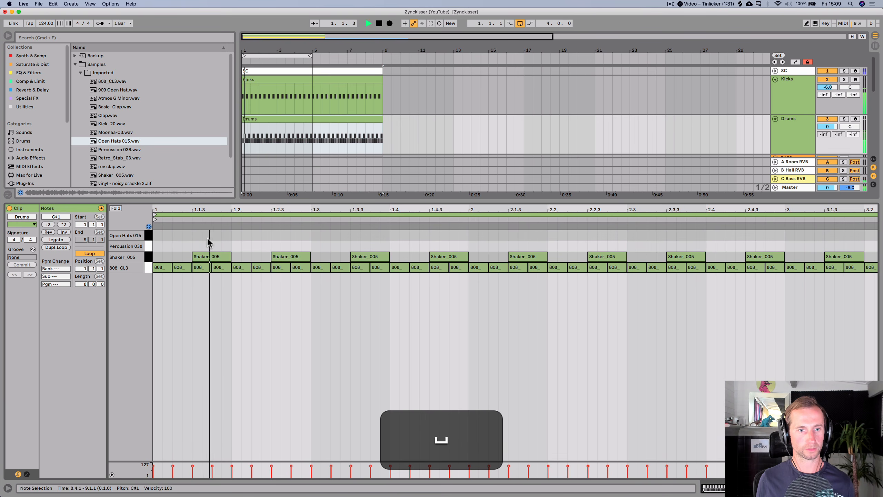
{"action": "key", "text": "space"}
{"action": "double_click", "coordinate": [217, 236]}
{"action": "key", "text": "space"}
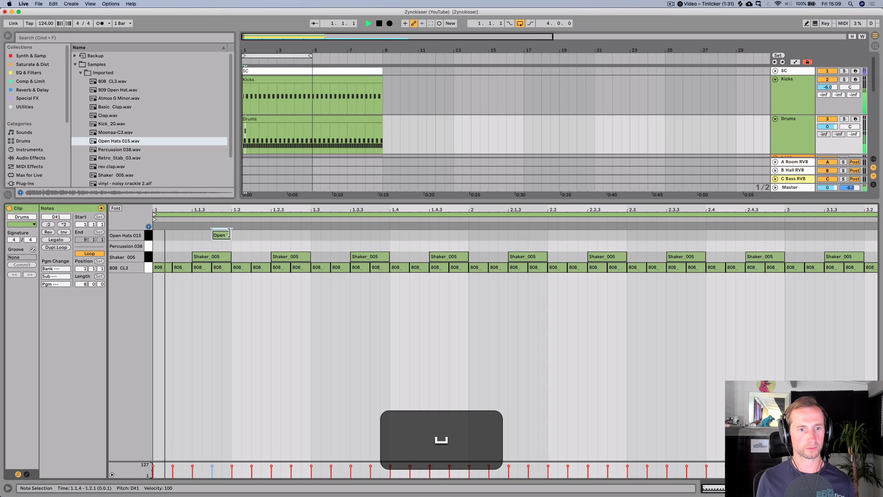
{"action": "key", "text": "space"}
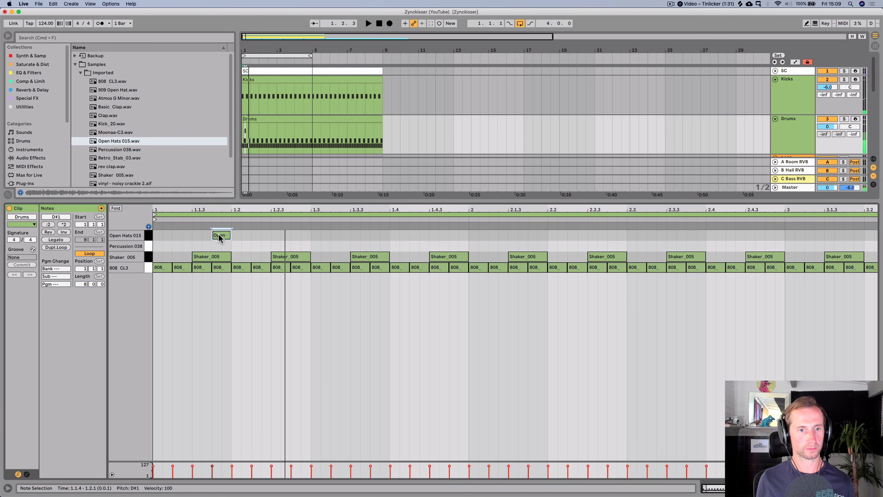
- Duplicate the open hat note repeatedly through bar 8 of the Drums clip
{"action": "left_click_drag", "start_coordinate": [156, 233], "coordinate": [178, 210]}
{"action": "key", "text": "super+d"}
{"action": "key", "text": "super+d"}
{"action": "key", "text": "super+d"}
{"action": "key", "text": "super+d"}
{"action": "key", "text": "super+d"}
{"action": "key", "text": "super+d"}
{"action": "key", "text": "super+d"}
{"action": "key", "text": "super+d"}
{"action": "key", "text": "super+d"}
{"action": "key", "text": "super+d"}
{"action": "key", "text": "super+d"}
{"action": "key", "text": "super+d"}
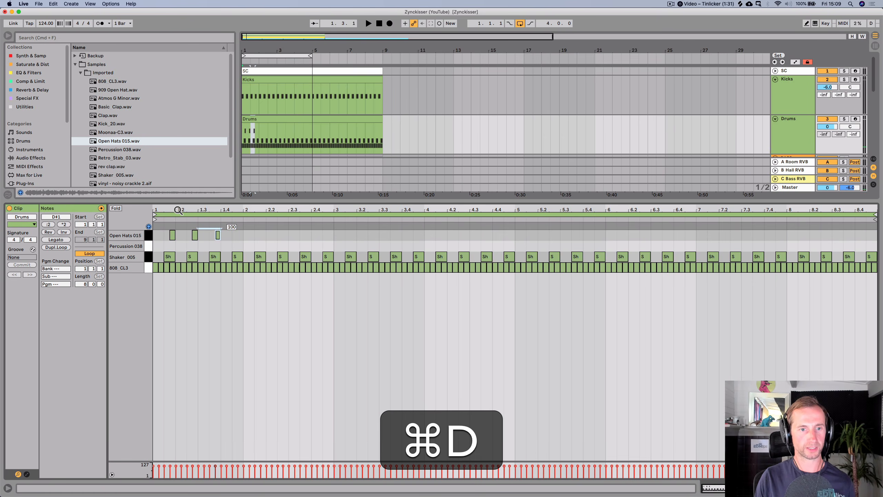
{"action": "key", "text": "super+d"}
{"action": "key", "text": "super+d"}
{"action": "key", "text": "super+d"}
{"action": "key", "text": "super+d"}
{"action": "key", "text": "super+d"}
{"action": "key", "text": "super+d"}
{"action": "key", "text": "super+d"}
{"action": "key", "text": "super+d"}
{"action": "key", "text": "super+d"}
{"action": "key", "text": "super+d"}
{"action": "key", "text": "super+d"}
{"action": "key", "text": "super+d"}
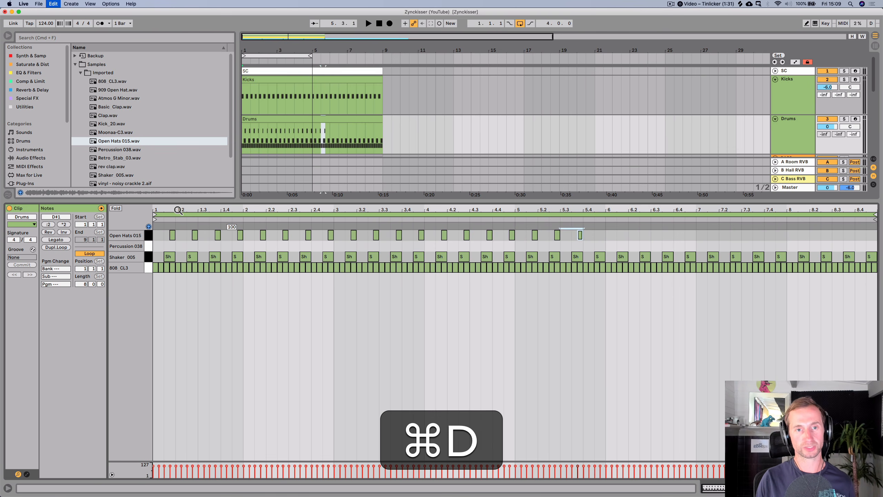
{"action": "key", "text": "super+d"}
{"action": "key", "text": "super+d"}
{"action": "key", "text": "super+d"}
{"action": "key", "text": "super+d"}
{"action": "key", "text": "super+d"}
{"action": "key", "text": "super+d"}
{"action": "key", "text": "super+d"}
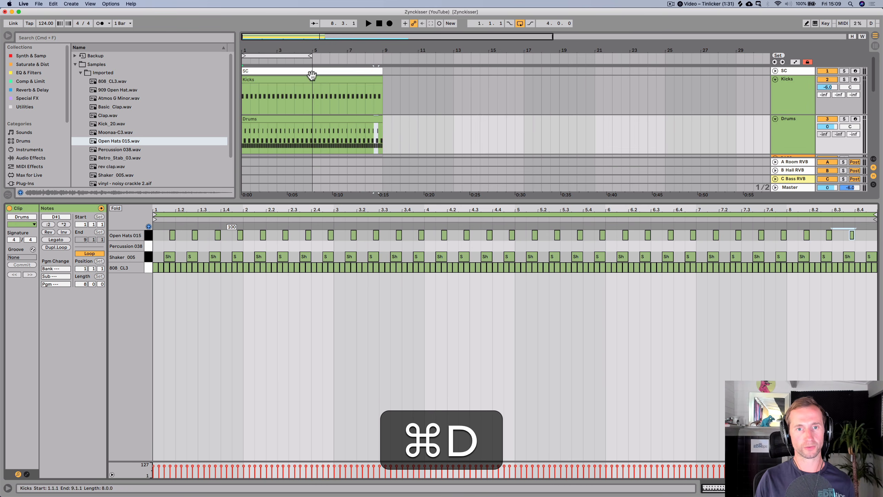
- Loop bars 1 to 8 and lower the Open Hats chain volume to -6.8 dB during playback
{"action": "left_click", "coordinate": [310, 56]}
{"action": "left_click_drag", "start_coordinate": [328, 58], "coordinate": [383, 57]}
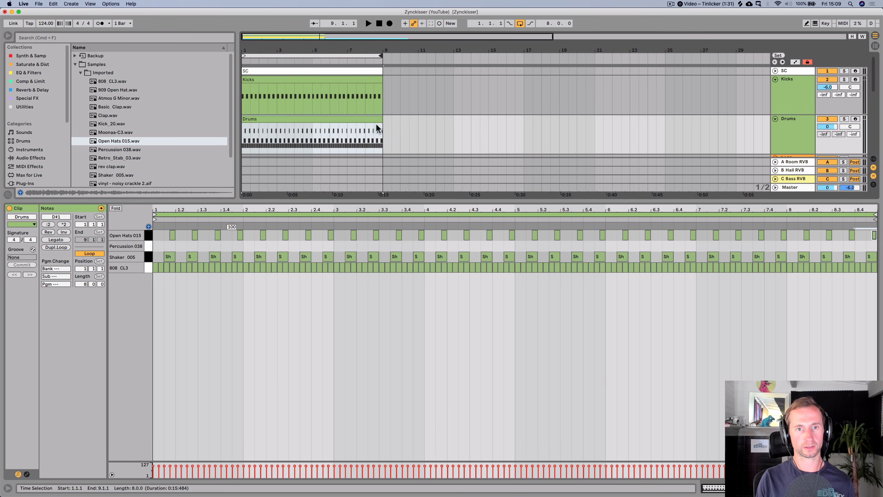
{"action": "key", "text": "shift+Tab"}
{"action": "key", "text": "space"}
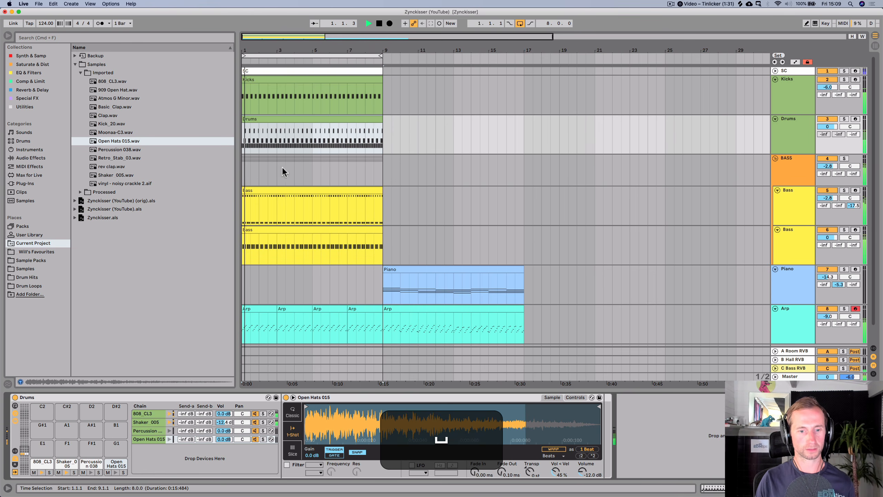
{"action": "mouse_move", "coordinate": [224, 439]}
{"action": "left_mouse_down"}
{"action": "mouse_move", "coordinate": [224, 463]}
{"action": "mouse_move", "coordinate": [224, 447]}
{"action": "left_mouse_up"}
{"action": "key", "text": "space"}
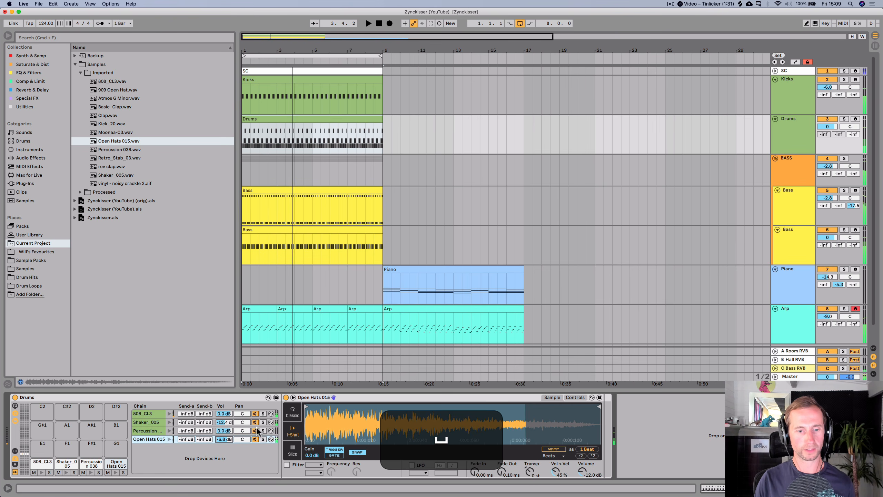
- Switch the Open Hats sample to Classic playback mode with a single voice
{"action": "left_click", "coordinate": [286, 411]}
{"action": "left_click", "coordinate": [430, 455]}
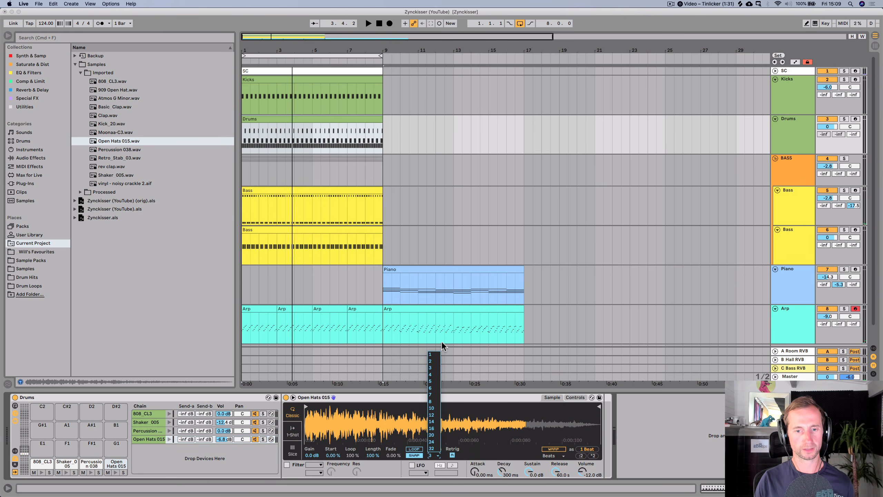
{"action": "left_click", "coordinate": [431, 355]}
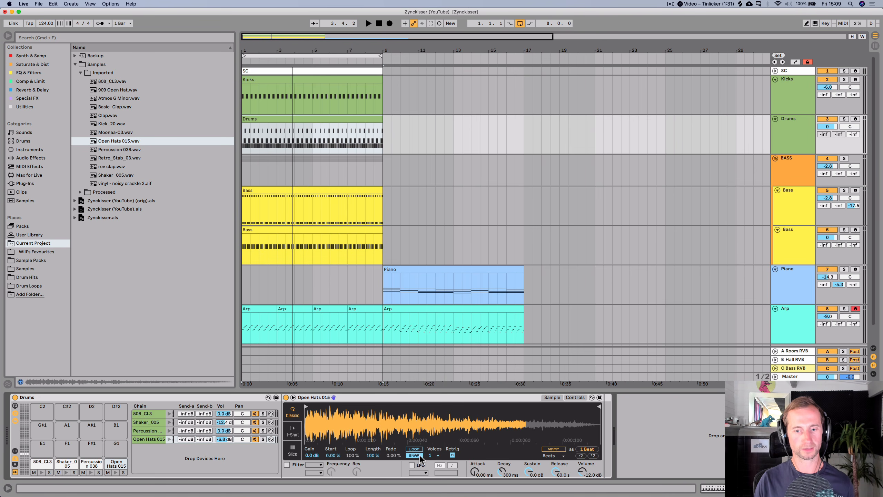
- Set the Open Hats sample attack to 54.3 ms and save the set
{"action": "key", "text": "space"}
{"action": "mouse_move", "coordinate": [474, 473]}
{"action": "left_mouse_down"}
{"action": "mouse_move", "coordinate": [474, 455]}
{"action": "mouse_move", "coordinate": [476, 475]}
{"action": "left_mouse_up"}
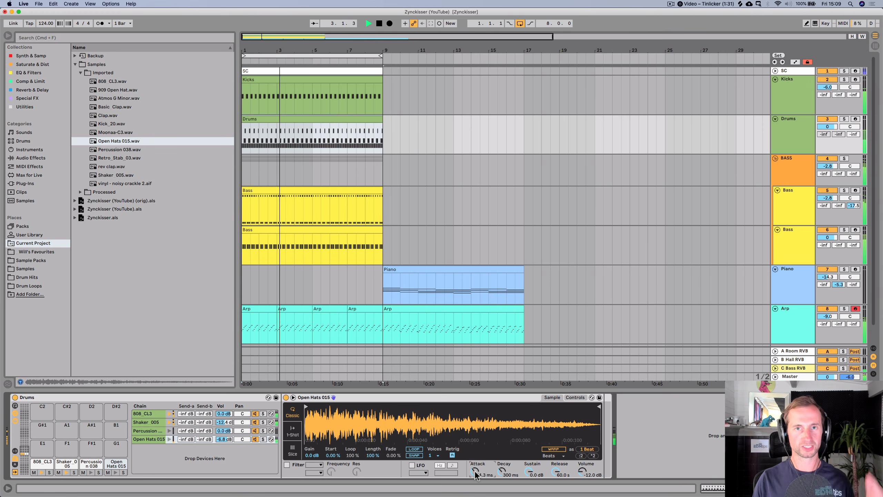
{"action": "key", "text": "super+s"}
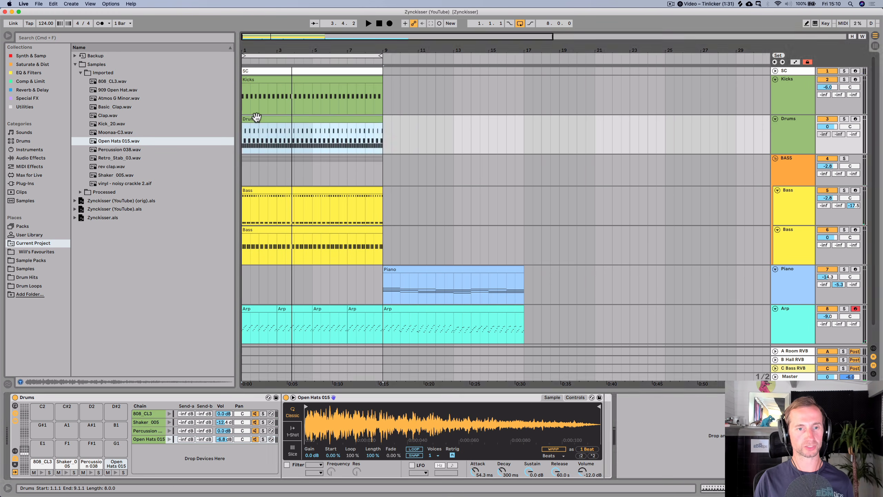
- Copy all open hat notes onto the Percussion 038 lane and nudge them into line with the open hats
{"action": "double_click", "coordinate": [255, 120]}
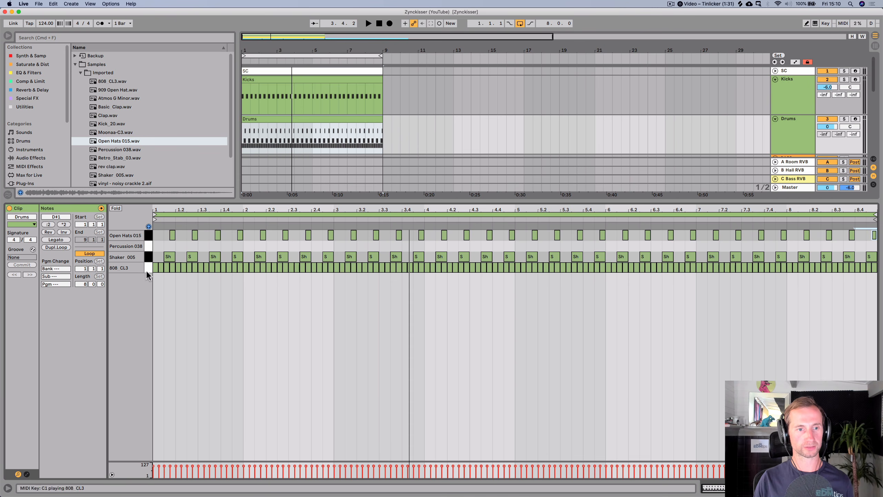
{"action": "left_click", "coordinate": [148, 240]}
{"action": "left_click_drag", "start_coordinate": [172, 235], "coordinate": [175, 245]}
{"action": "left_click_drag", "start_coordinate": [168, 209], "coordinate": [169, 208]}
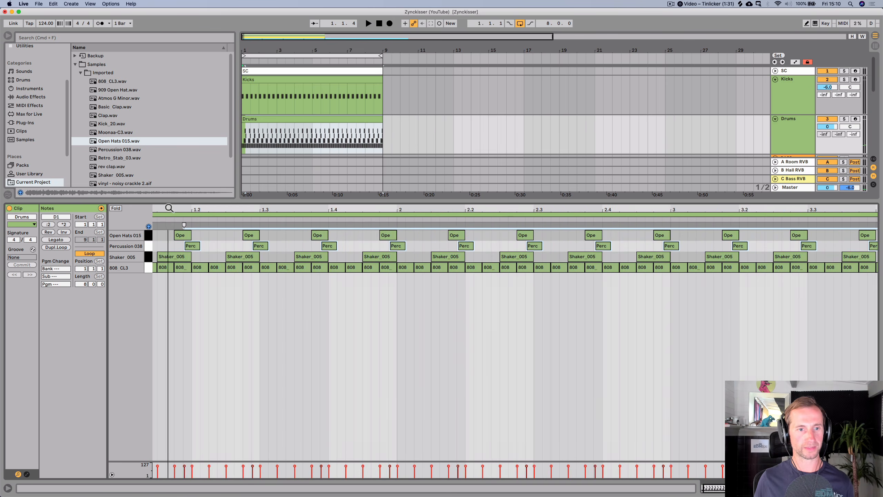
{"action": "key", "text": "Left"}
{"action": "key", "text": "Left"}
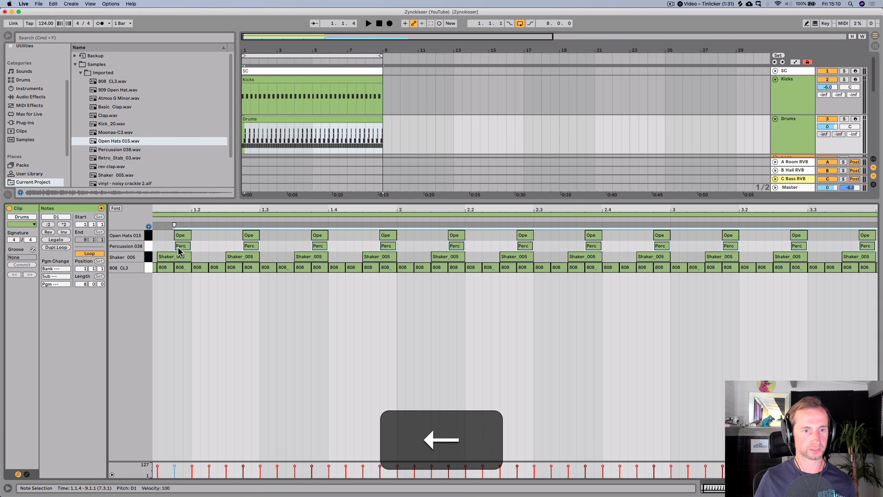
- Pan the Percussion chain to 12L and the Open Hats chain to 16R while playing back
{"action": "key", "text": "space"}
{"action": "key", "text": "shift+Tab"}
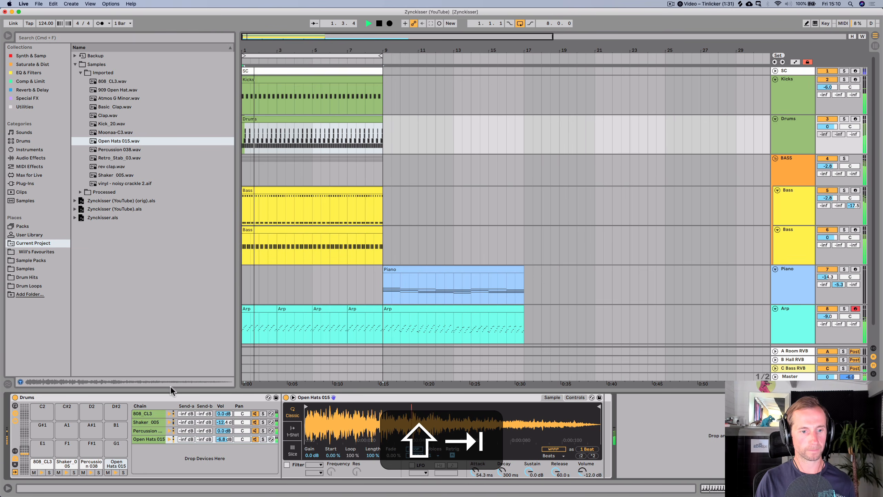
{"action": "left_click", "coordinate": [211, 430]}
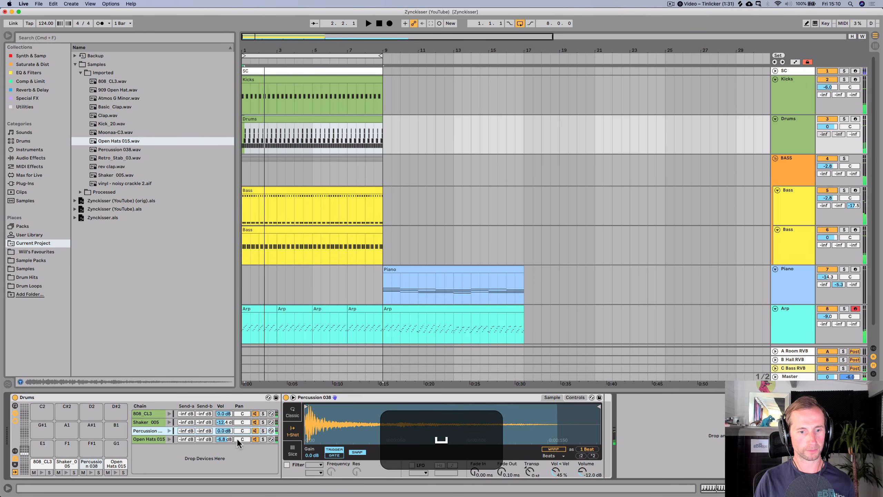
{"action": "mouse_move", "coordinate": [238, 439]}
{"action": "left_mouse_down"}
{"action": "mouse_move", "coordinate": [238, 430]}
{"action": "mouse_move", "coordinate": [239, 439]}
{"action": "left_mouse_up"}
{"action": "key", "text": "space"}
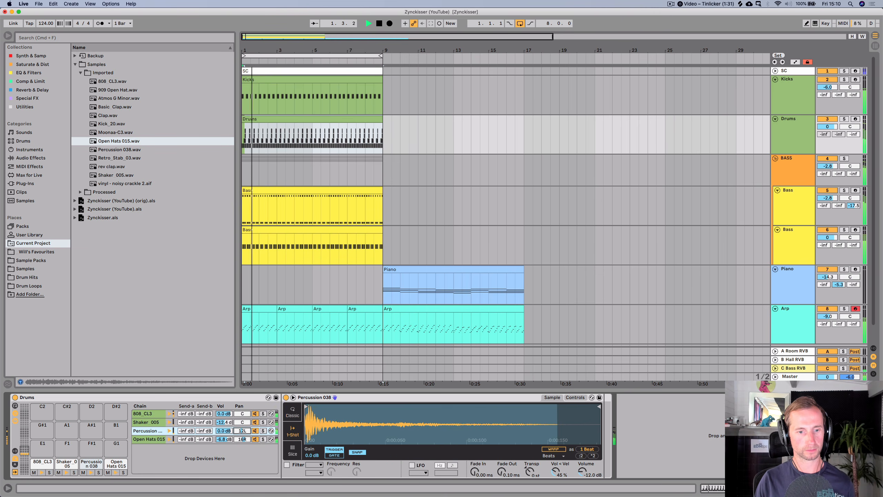
{"action": "key", "text": "space"}
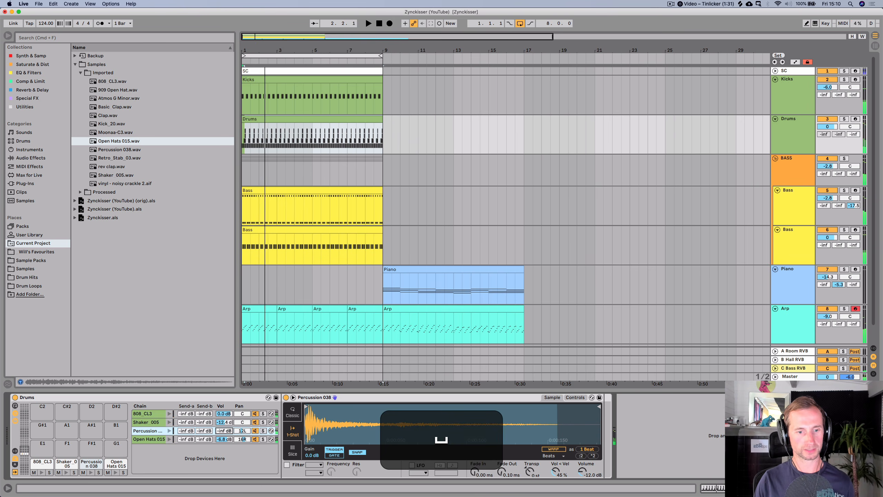
{"action": "key", "text": "space"}
- Lower the Percussion chain volume to -4.0 dB and save the set
{"action": "mouse_move", "coordinate": [224, 431]}
{"action": "left_mouse_down"}
{"action": "mouse_move", "coordinate": [225, 400]}
{"action": "mouse_move", "coordinate": [221, 427]}
{"action": "left_mouse_up"}
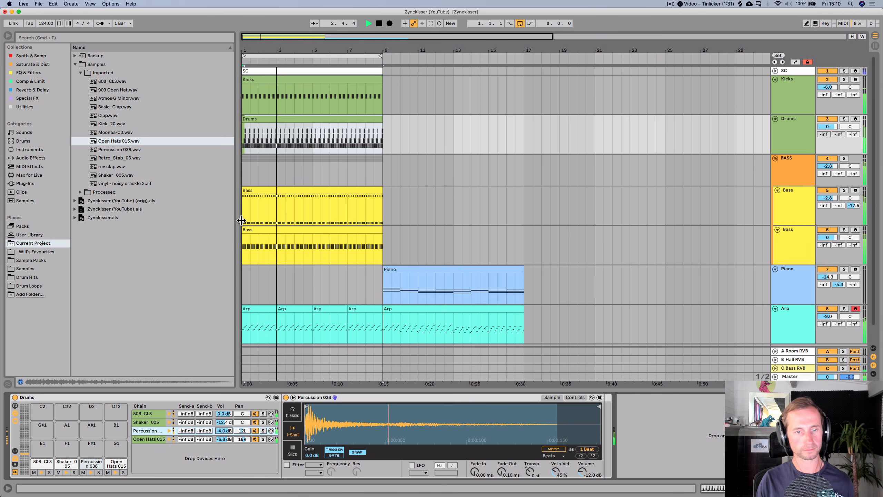
{"action": "key", "text": "space"}
{"action": "key", "text": "super+s"}
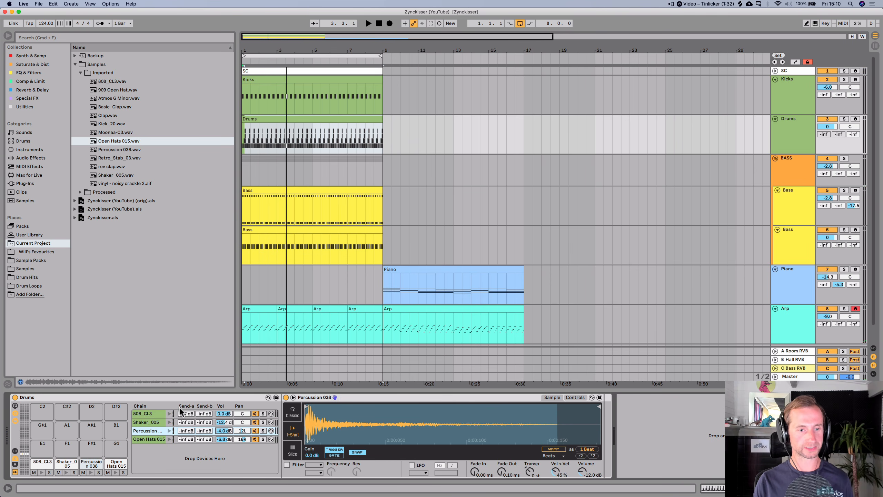
- Examine the Drum Rack's input/output and return chain sections, returning to the chain sends view
{"action": "left_click", "coordinate": [15, 452]}
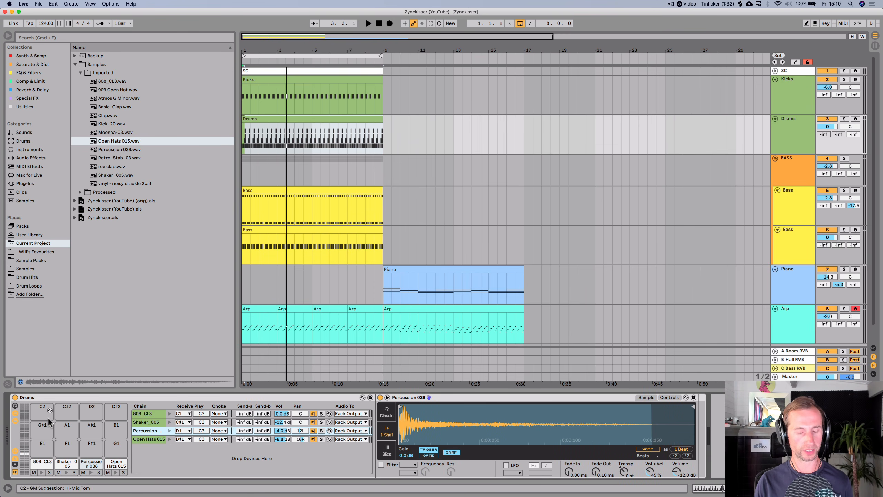
{"action": "left_click", "coordinate": [14, 467]}
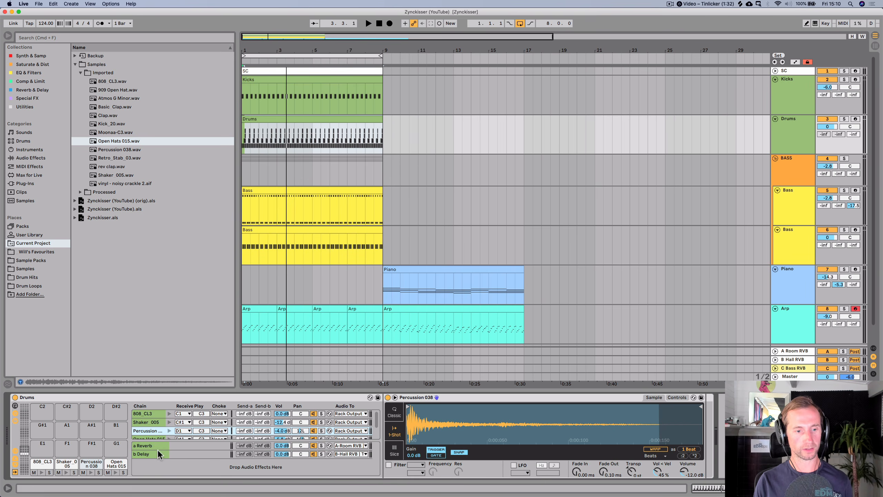
{"action": "left_click", "coordinate": [173, 464]}
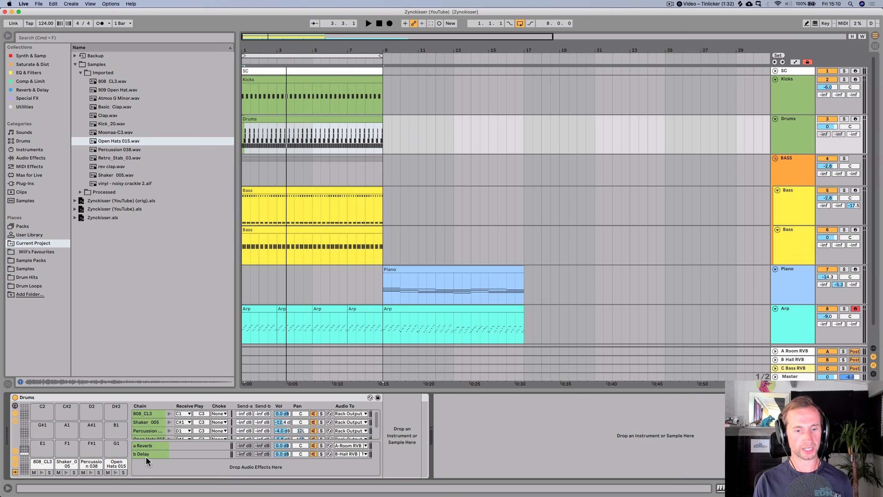
{"action": "left_click", "coordinate": [344, 446]}
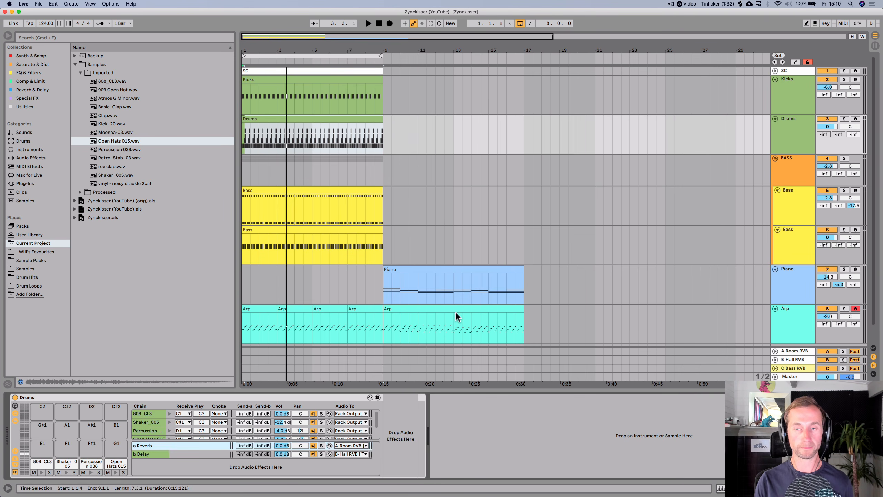
{"action": "key", "text": "Tab"}
{"action": "key", "text": "Tab"}
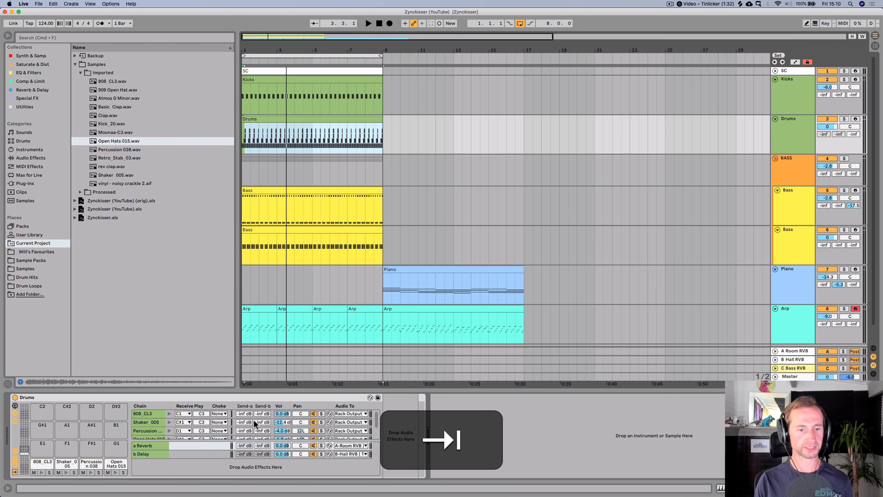
{"action": "left_click", "coordinate": [14, 465]}
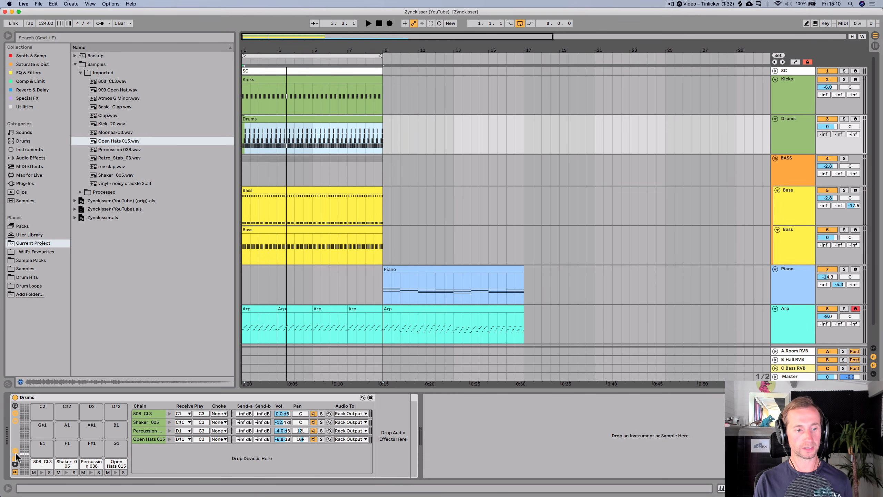
{"action": "left_click", "coordinate": [15, 451]}
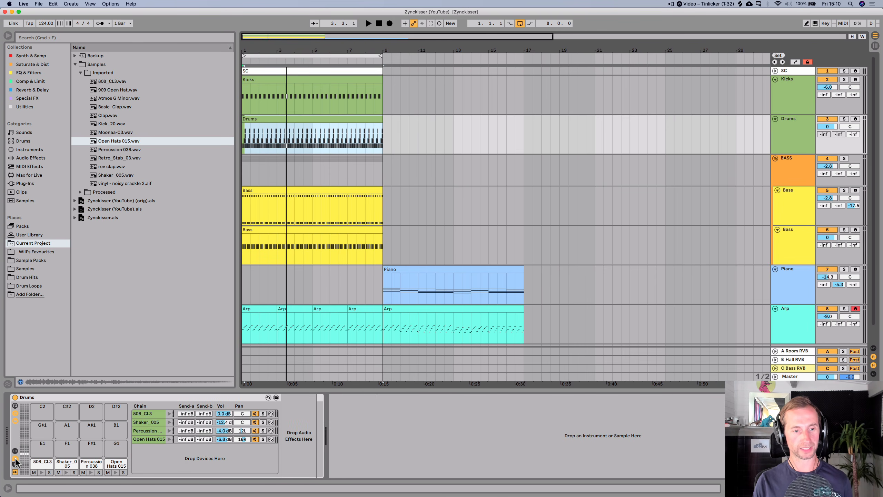
{"action": "left_click", "coordinate": [15, 458]}
{"action": "left_click", "coordinate": [14, 458]}
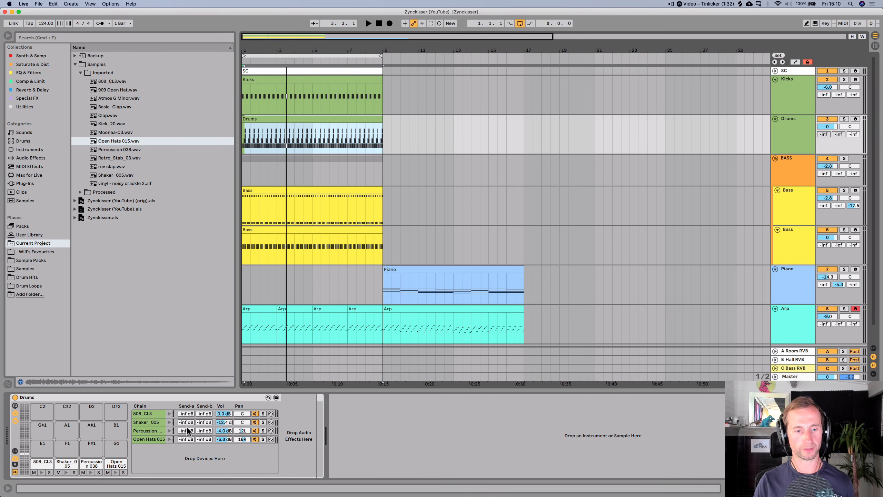
- Raise the Percussion chain's Reverb send to -6.0 dB, soloing the chain to audition it during playback
{"action": "key", "text": "space"}
{"action": "left_click_drag", "start_coordinate": [187, 430], "coordinate": [186, 414]}
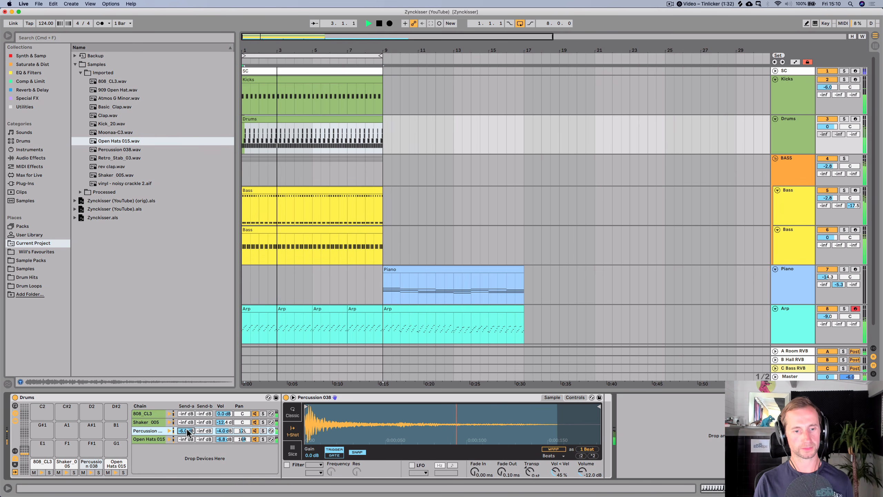
{"action": "key", "text": "space"}
{"action": "left_click", "coordinate": [263, 430]}
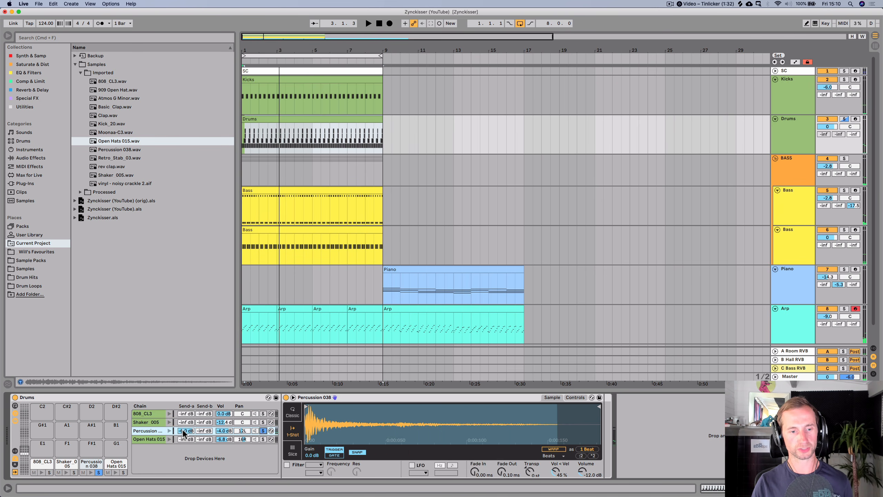
{"action": "key", "text": "space"}
{"action": "left_click_drag", "start_coordinate": [185, 431], "coordinate": [184, 452]}
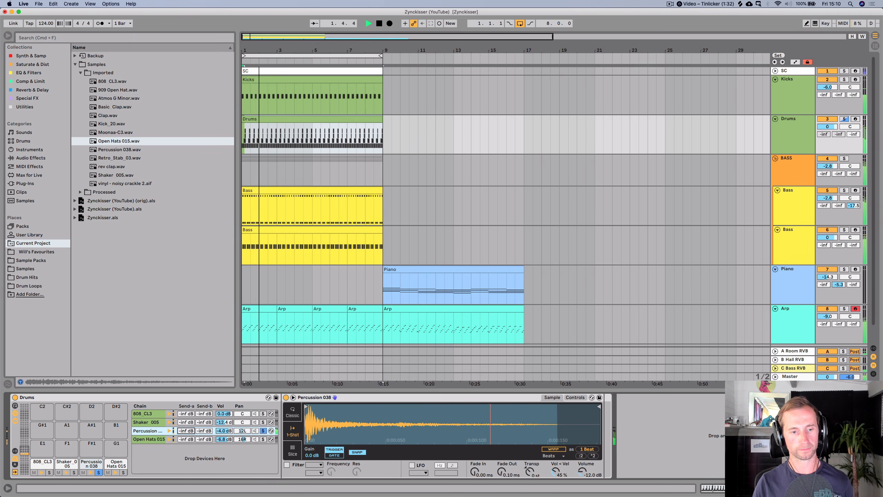
{"action": "key", "text": "super+z"}
- Shorten the Room Reverb decay time on the A Room RVB return track to 778 ms
{"action": "key", "text": "super+Tab"}
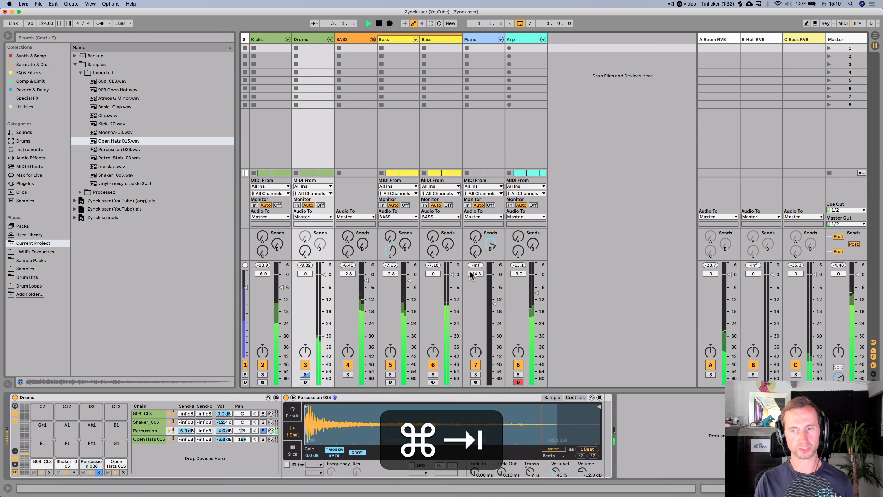
{"action": "left_click", "coordinate": [725, 47]}
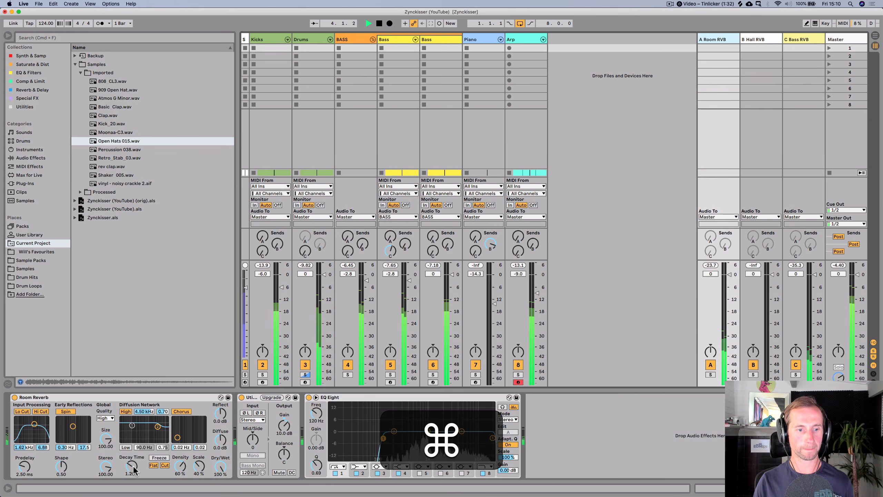
{"action": "left_click_drag", "start_coordinate": [134, 469], "coordinate": [134, 484]}
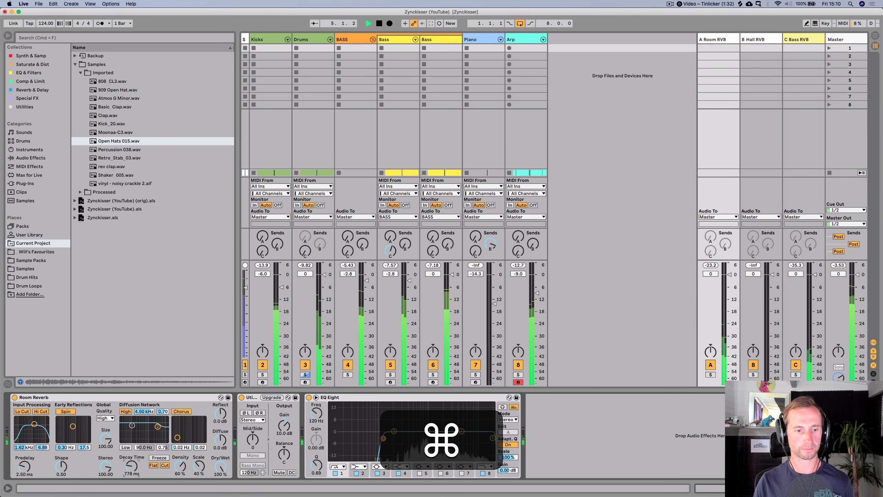
- Stop playback, unsolo the Percussion chain in the Drum Rack, and save the set
{"action": "key", "text": "shift+Tab"}
{"action": "key", "text": "shift+Tab"}
{"action": "key", "text": "Tab"}
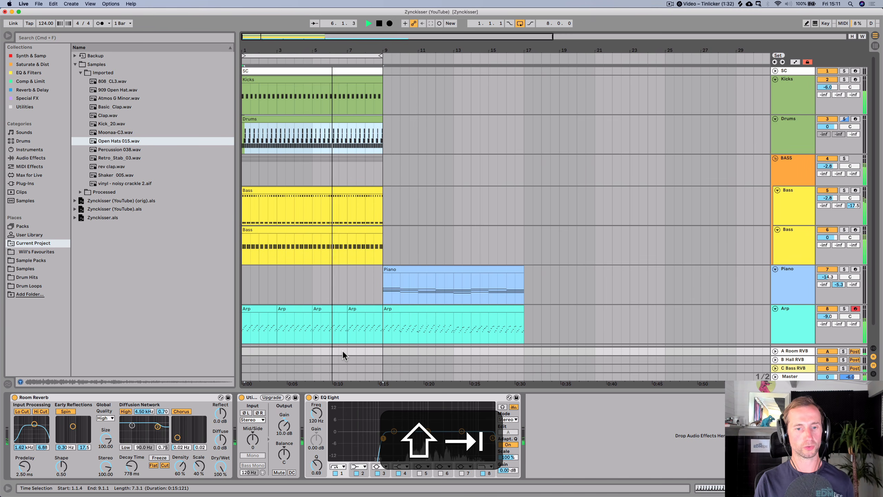
{"action": "key", "text": "space"}
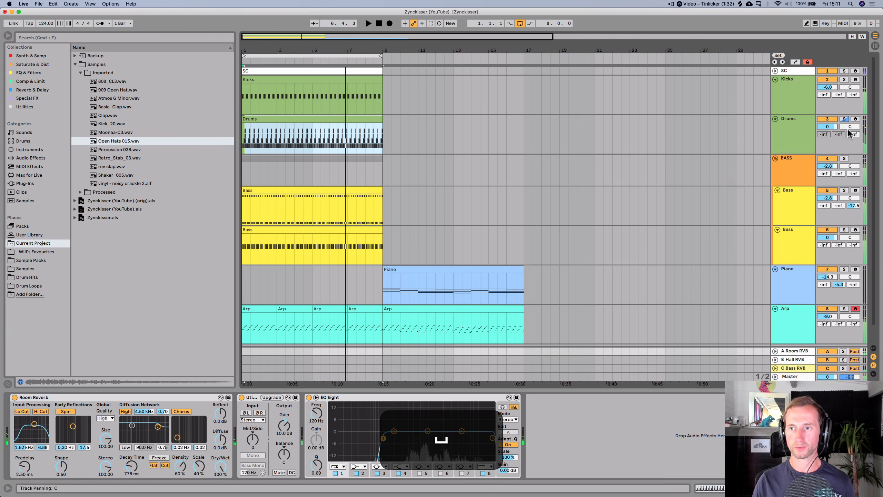
{"action": "left_click", "coordinate": [805, 131]}
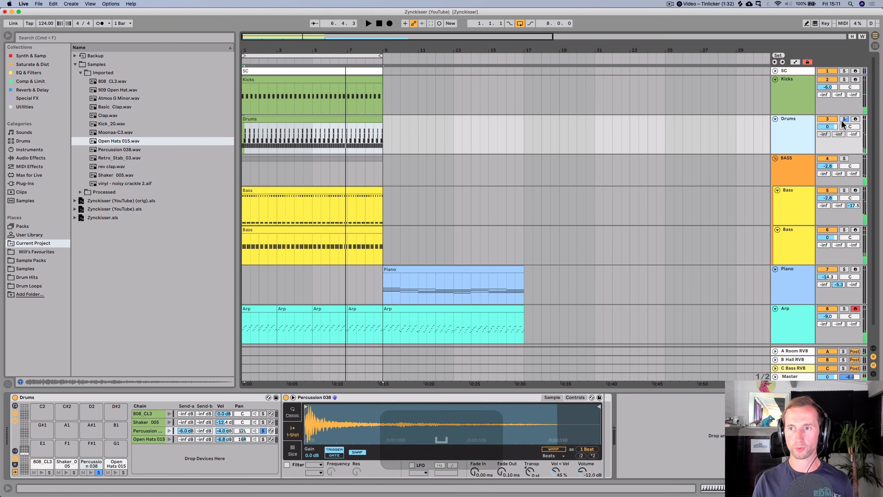
{"action": "left_click", "coordinate": [263, 430]}
{"action": "key", "text": "cmd+s"}
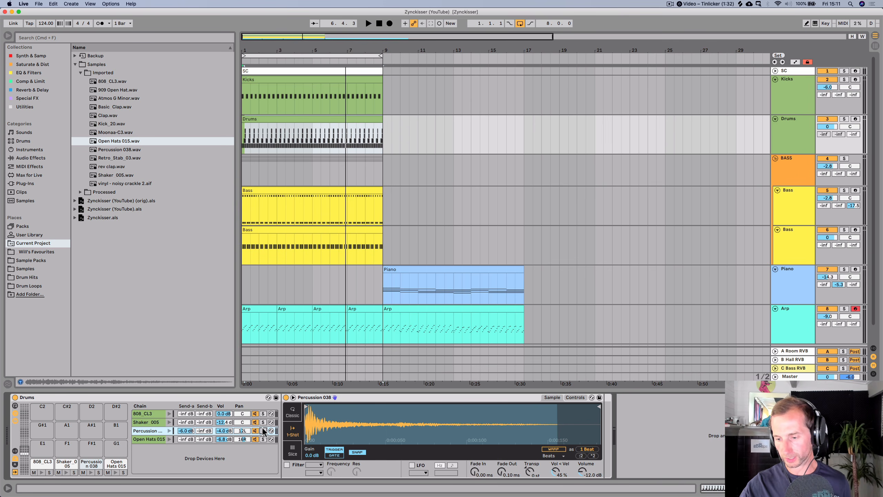
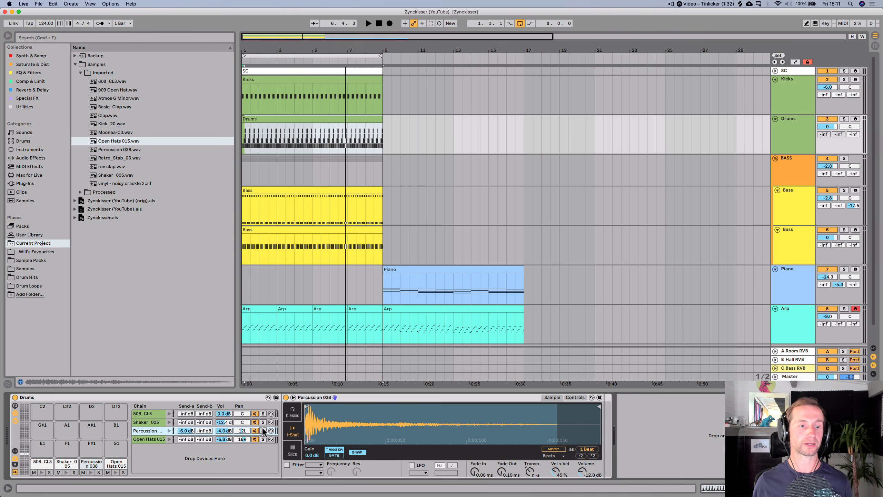
- Load Clap.wav onto an empty Drum Rack pad and audition the new Clap chain
{"action": "left_click", "coordinate": [104, 116]}
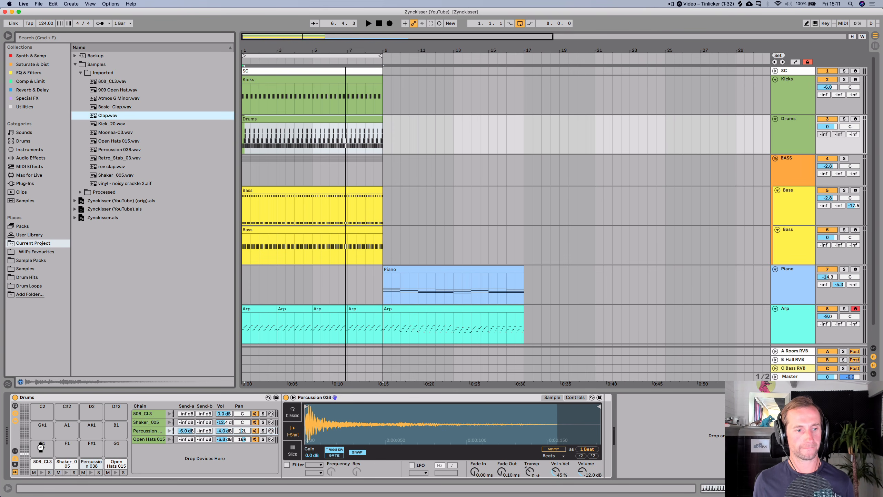
{"action": "left_click_drag", "start_coordinate": [41, 448], "coordinate": [40, 446]}
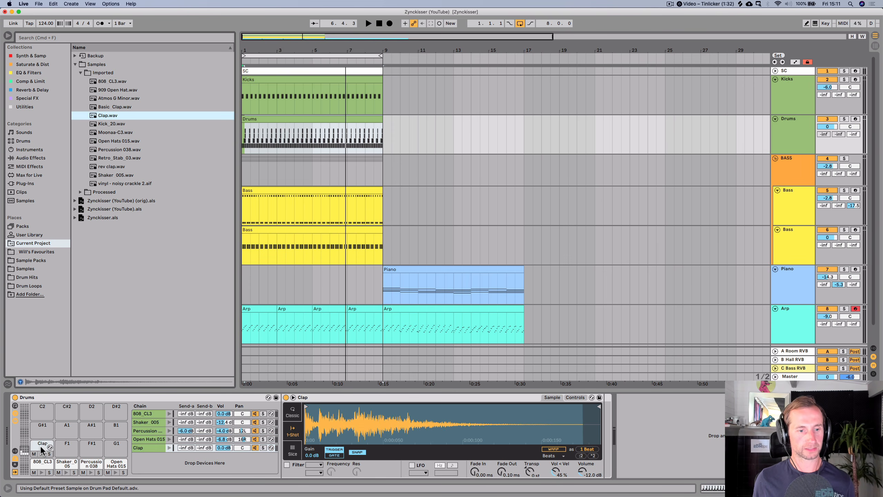
{"action": "left_click", "coordinate": [169, 448]}
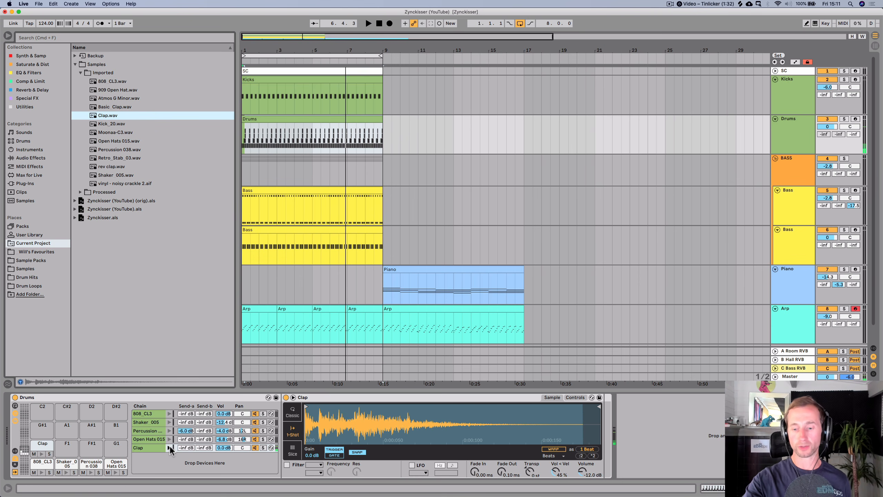
{"action": "left_click", "coordinate": [170, 447]}
{"action": "left_click", "coordinate": [170, 447]}
{"action": "left_click", "coordinate": [170, 447]}
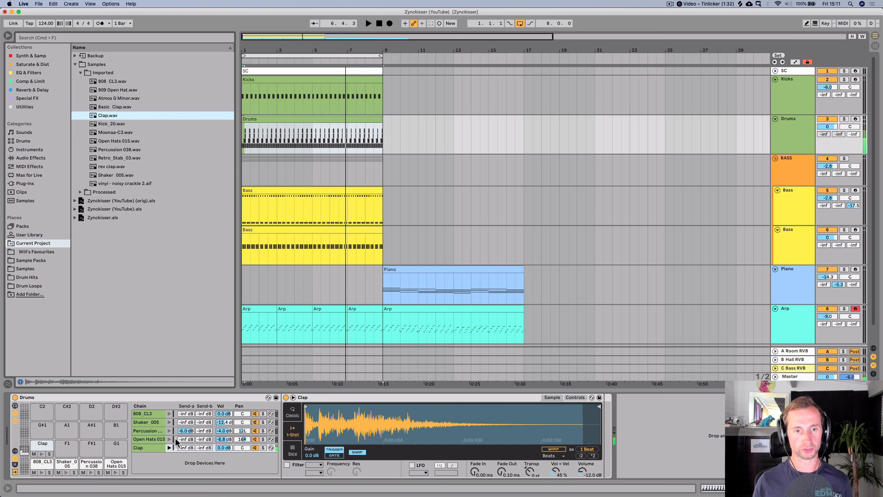
- Open the Drums clip and place a clap note on beat 2 of the first bar
{"action": "double_click", "coordinate": [250, 118]}
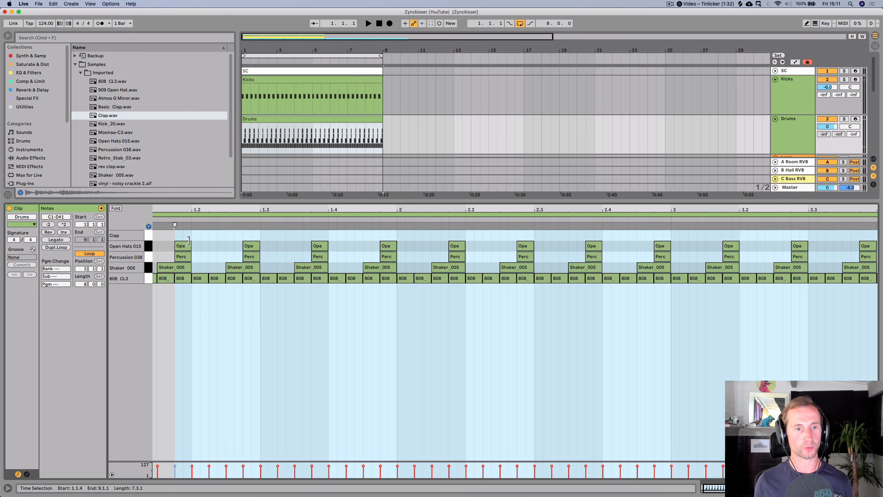
{"action": "key", "text": "space"}
{"action": "key", "text": "space"}
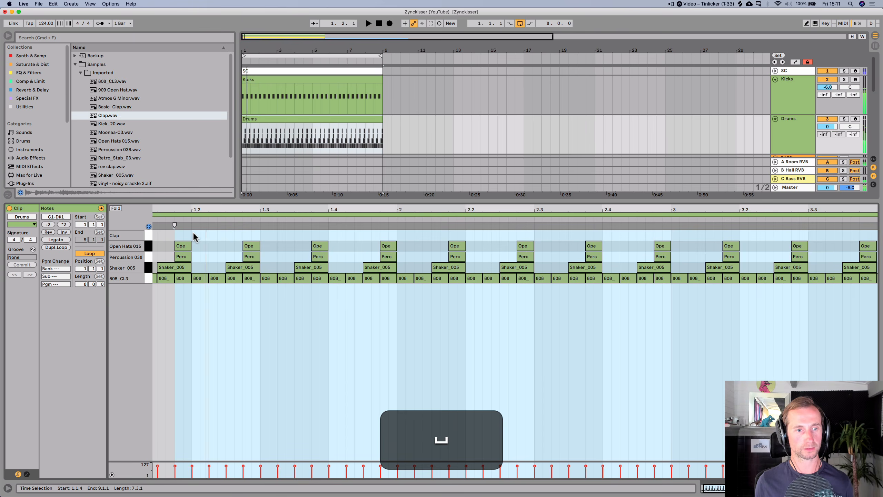
{"action": "double_click", "coordinate": [193, 233]}
- Duplicate the clap note repeatedly so claps fall on beats 2 and 4 across the whole clip
{"action": "key", "text": "space"}
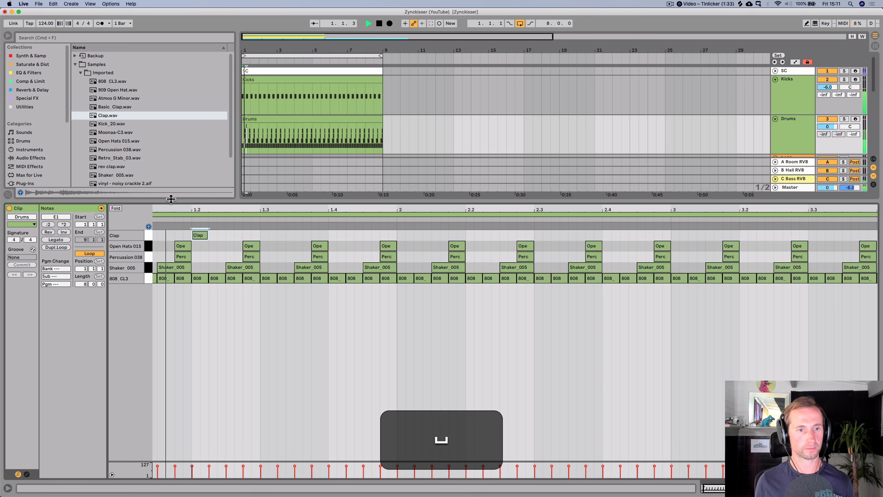
{"action": "left_click_drag", "start_coordinate": [170, 209], "coordinate": [167, 188]}
{"action": "key", "text": "space"}
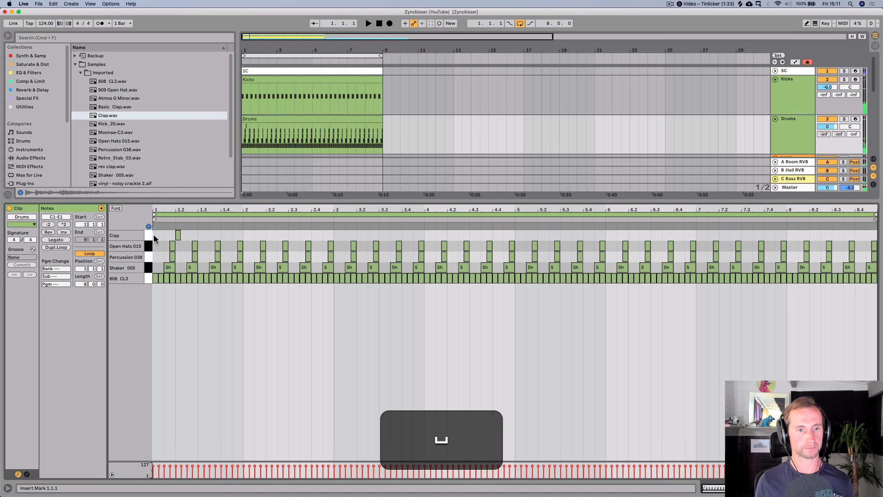
{"action": "left_click_drag", "start_coordinate": [153, 235], "coordinate": [177, 237]}
{"action": "key", "text": "super+d"}
{"action": "key", "text": "super+d"}
{"action": "key", "text": "super+d"}
{"action": "key", "text": "super+d"}
{"action": "key", "text": "super+d"}
{"action": "key", "text": "super+d"}
{"action": "key", "text": "super+d"}
{"action": "key", "text": "super+d"}
{"action": "key", "text": "super+d"}
{"action": "key", "text": "super+d"}
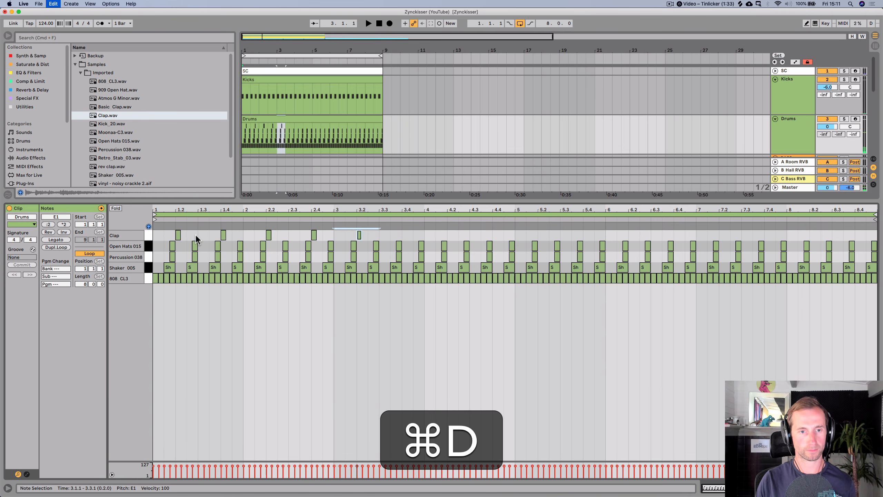
{"action": "key", "text": "space"}
{"action": "key", "text": "super+d"}
{"action": "key", "text": "super+d"}
{"action": "key", "text": "super+d"}
{"action": "key", "text": "super+d"}
{"action": "key", "text": "super+d"}
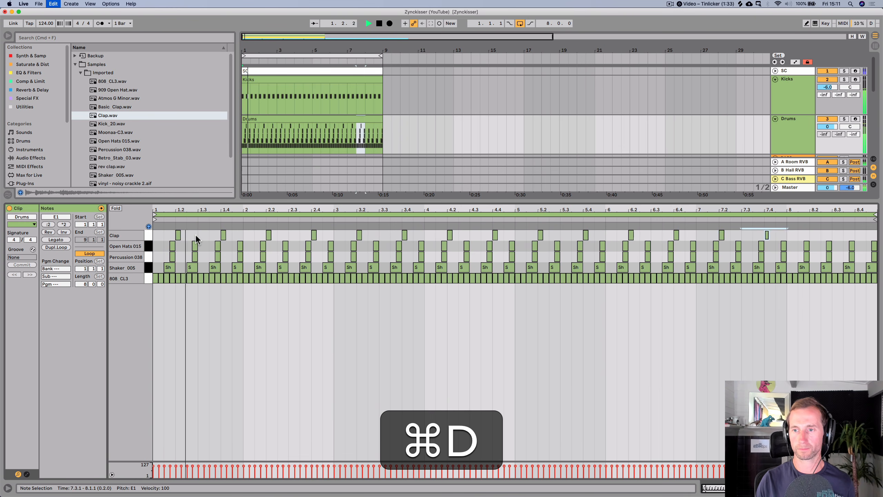
- Lower the Clap chain's volume to -2.7 dB in the Drum Rack
{"action": "key", "text": "shift+Tab"}
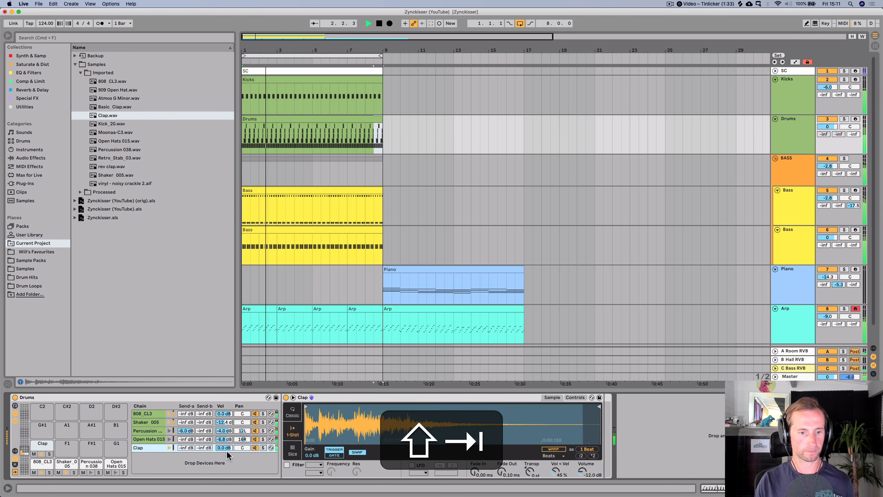
{"action": "left_click_drag", "start_coordinate": [224, 448], "coordinate": [223, 429]}
- Switch the Percussion 038 sampler to Classic mode and set its attack to 8.62 ms
{"action": "left_click", "coordinate": [292, 413]}
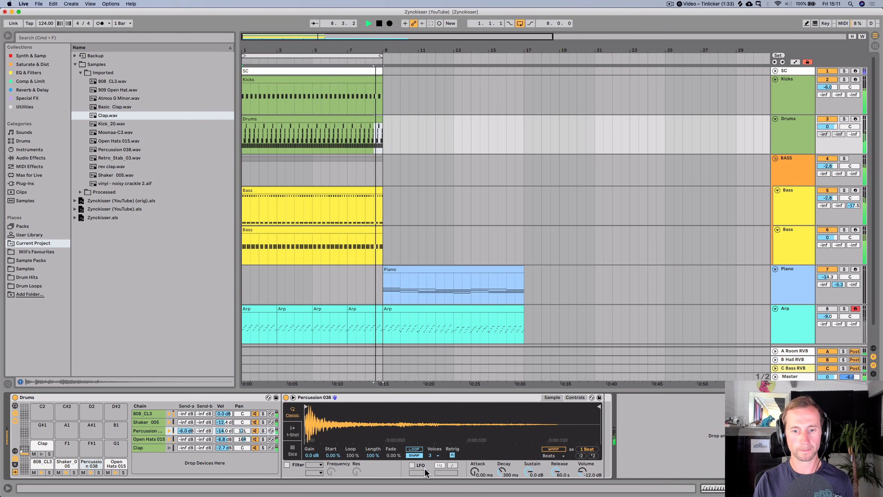
{"action": "mouse_move", "coordinate": [474, 471]}
{"action": "left_mouse_down"}
{"action": "mouse_move", "coordinate": [474, 455]}
{"action": "mouse_move", "coordinate": [474, 469]}
{"action": "left_mouse_up"}
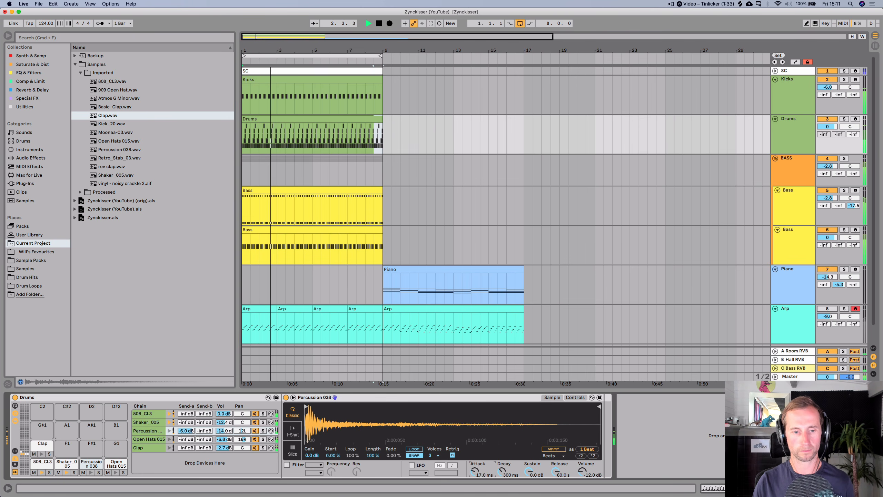
- Set the Percussion chain's volume to -13.4 dB, auditioning during playback
{"action": "left_click", "coordinate": [227, 431]}
{"action": "left_click_drag", "start_coordinate": [227, 430], "coordinate": [227, 429]}
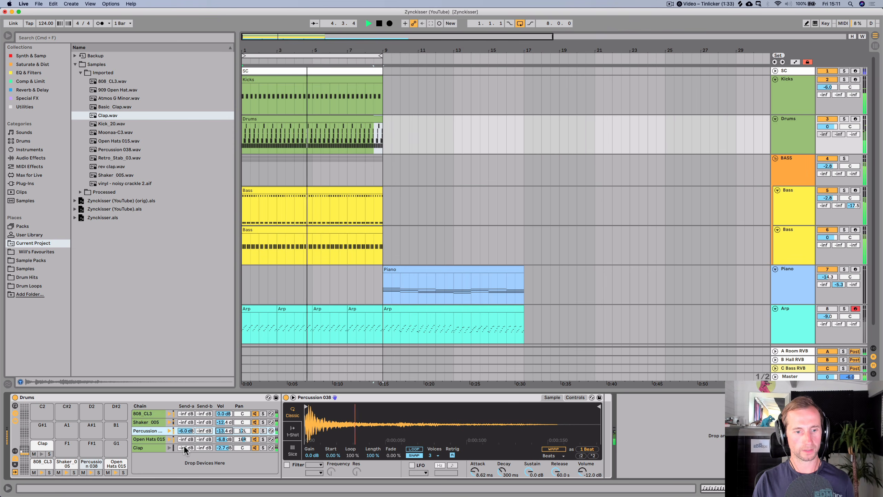
{"action": "key", "text": "space"}
{"action": "key", "text": "space"}
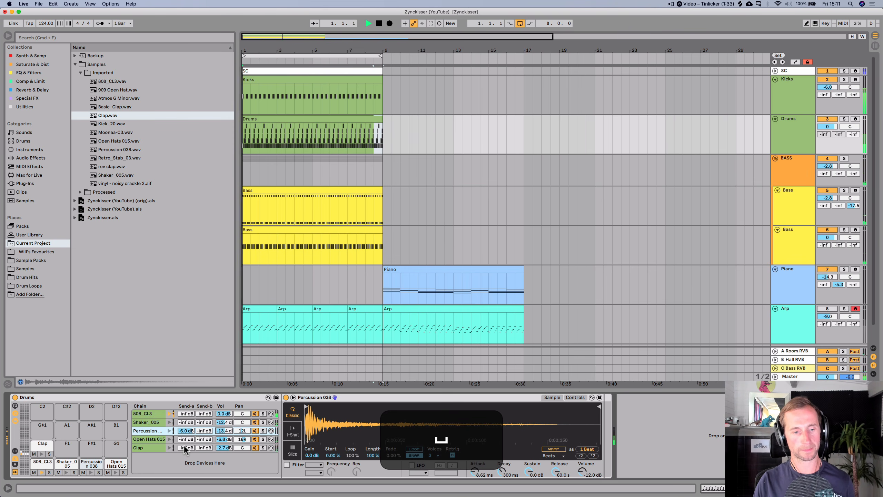
- Set the Clap chain's Reverb send to -12.2 dB
{"action": "left_click_drag", "start_coordinate": [185, 447], "coordinate": [223, 454]}
- Shorten the Room Reverb decay time on the A Room RVB return track to 620 ms
{"action": "key", "text": "Tab"}
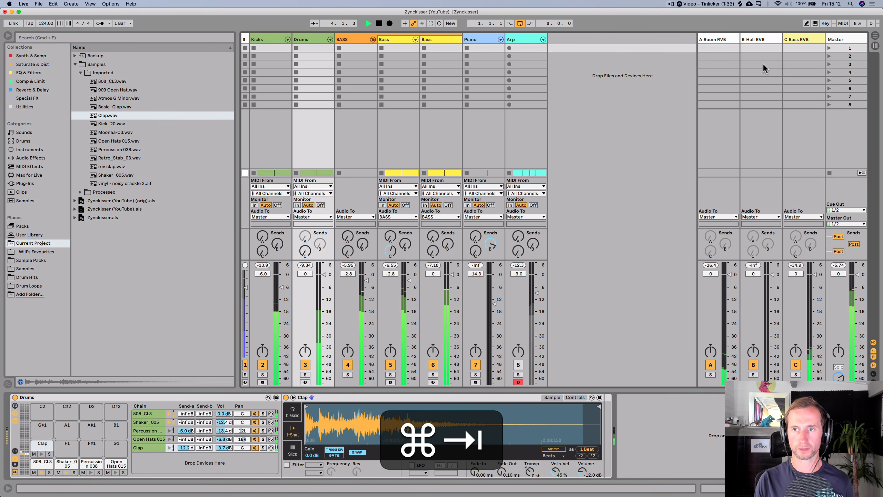
{"action": "left_click", "coordinate": [730, 39]}
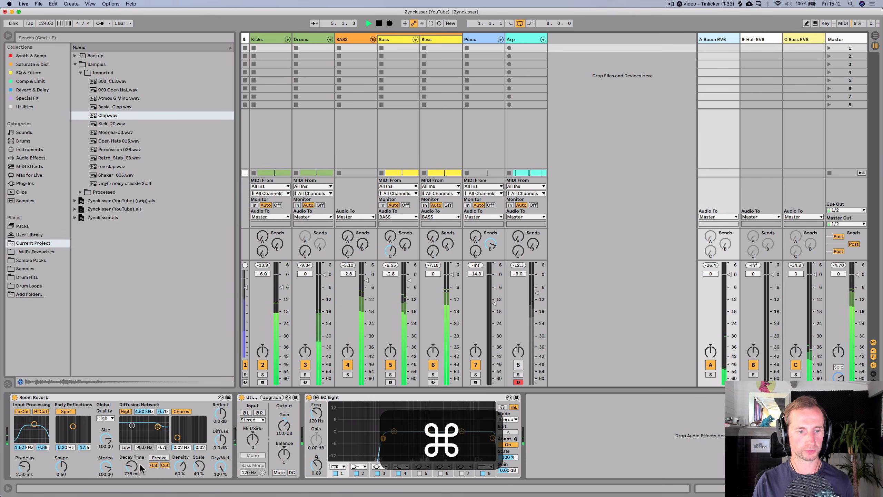
{"action": "left_click_drag", "start_coordinate": [131, 466], "coordinate": [132, 468]}
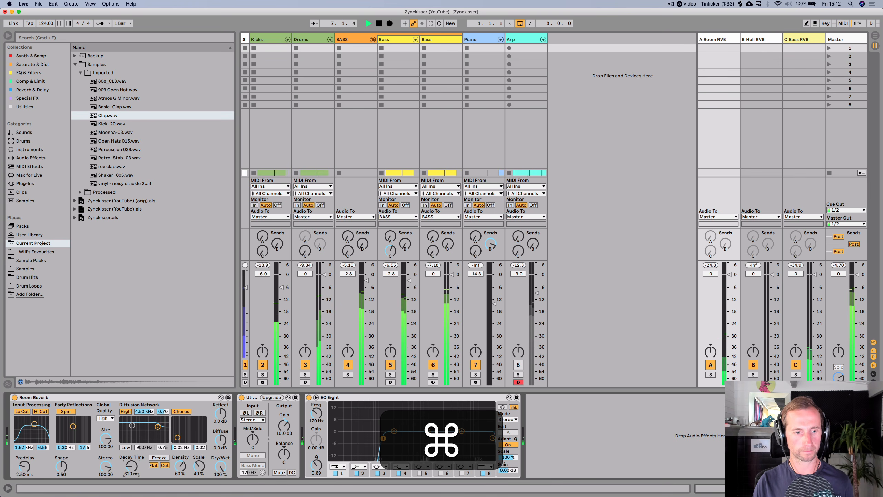
- Return to the arrangement and save the set
{"action": "key", "text": "Tab"}
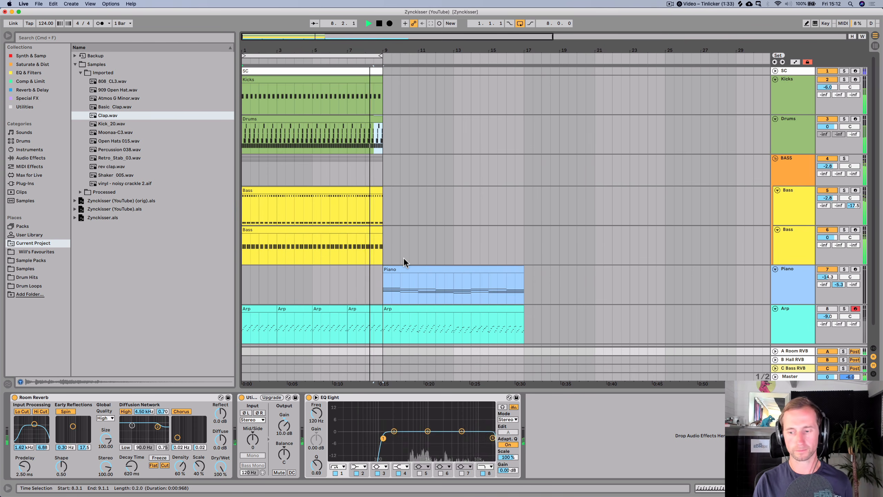
{"action": "key", "text": "super+s"}
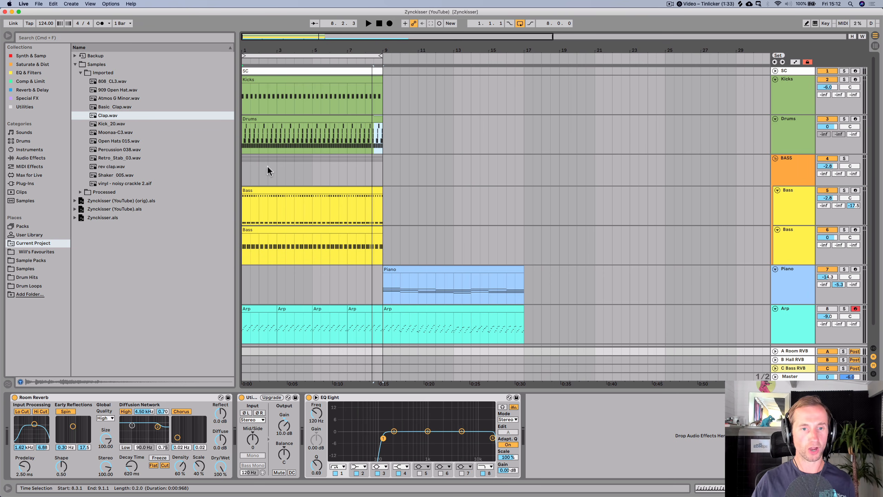
- Browse the imported samples and load 909 Open Hat.wav onto a new Drum Rack pad
{"action": "double_click", "coordinate": [251, 120]}
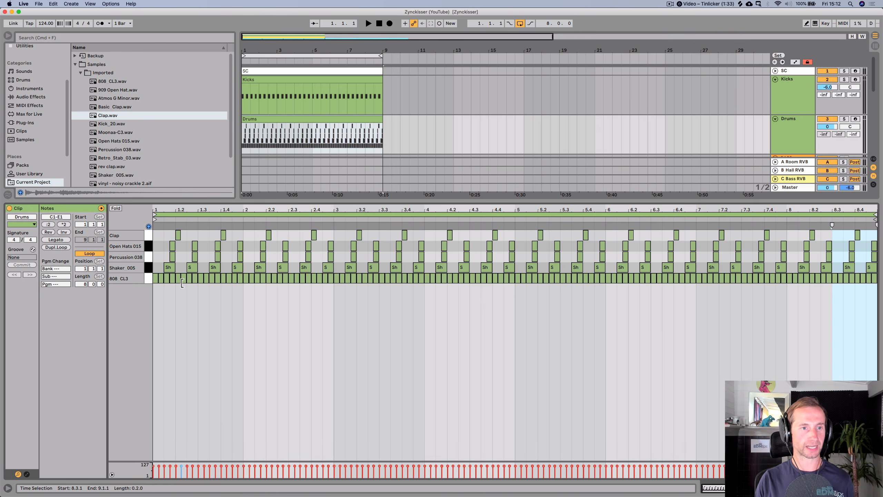
{"action": "key", "text": "shift+Tab"}
{"action": "left_click", "coordinate": [111, 175]}
{"action": "key", "text": "Up"}
{"action": "key", "text": "Up"}
{"action": "key", "text": "Up"}
{"action": "key", "text": "Up"}
{"action": "key", "text": "Up"}
{"action": "key", "text": "Up"}
{"action": "key", "text": "Up"}
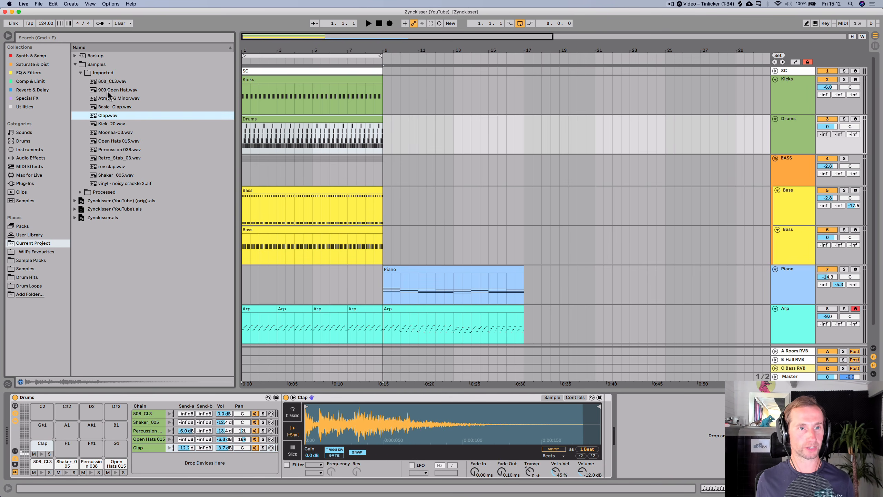
{"action": "key", "text": "Up"}
{"action": "key", "text": "Up"}
{"action": "key", "text": "Up"}
{"action": "key", "text": "Up"}
{"action": "key", "text": "Down"}
{"action": "left_click_drag", "start_coordinate": [68, 446], "coordinate": [66, 453]}
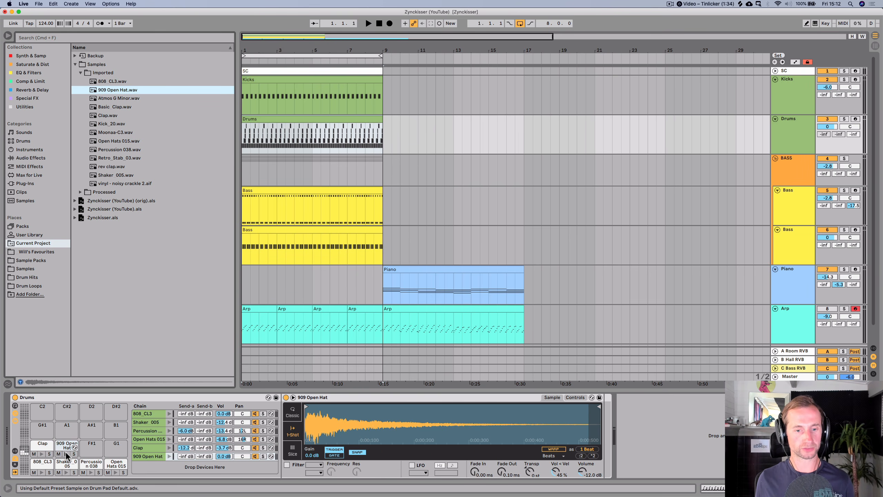
- Enable the filter on the 909 Open Hat sampler and set its frequency to 732 Hz, auditioning the pad
{"action": "left_click", "coordinate": [66, 451]}
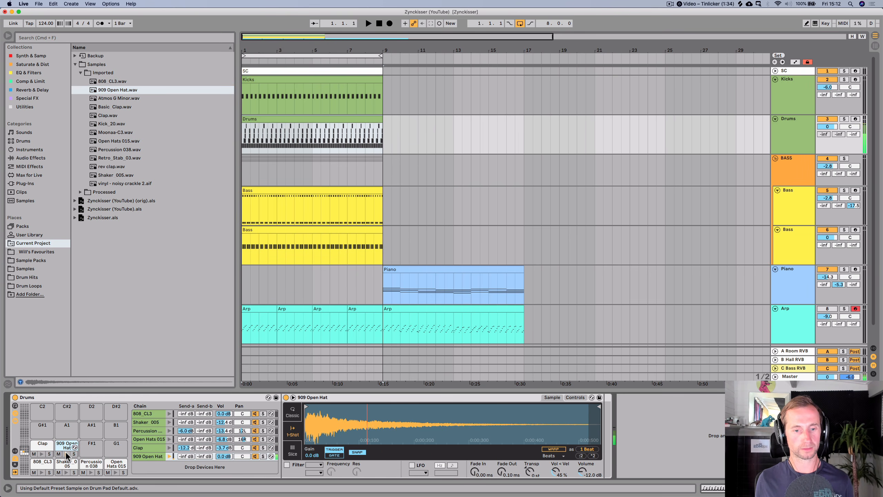
{"action": "left_click", "coordinate": [288, 464]}
{"action": "left_click", "coordinate": [311, 464]}
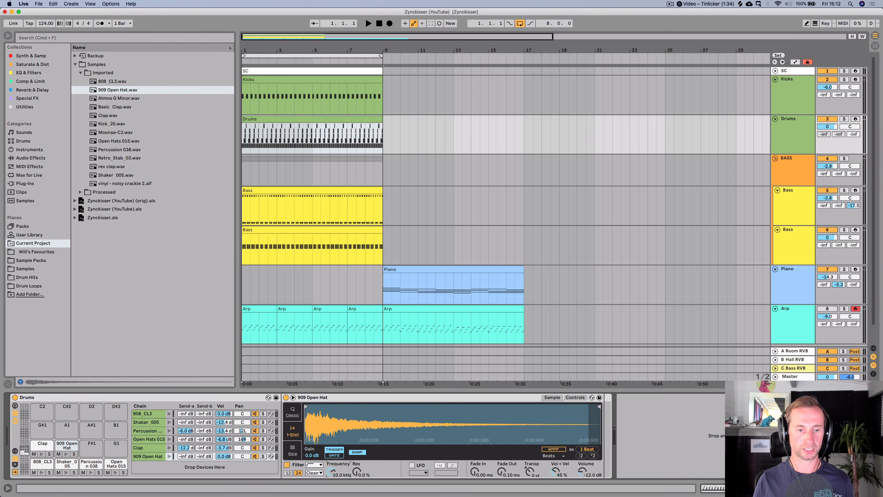
{"action": "left_click", "coordinate": [169, 455]}
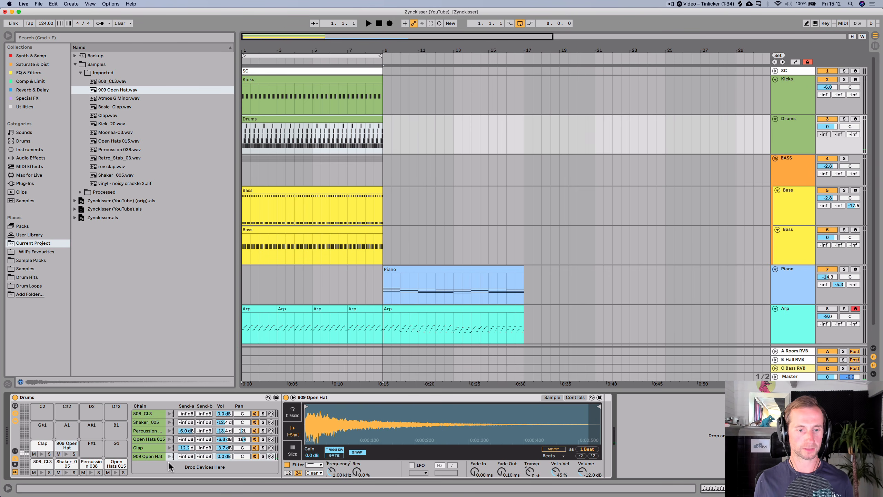
{"action": "left_click", "coordinate": [171, 456]}
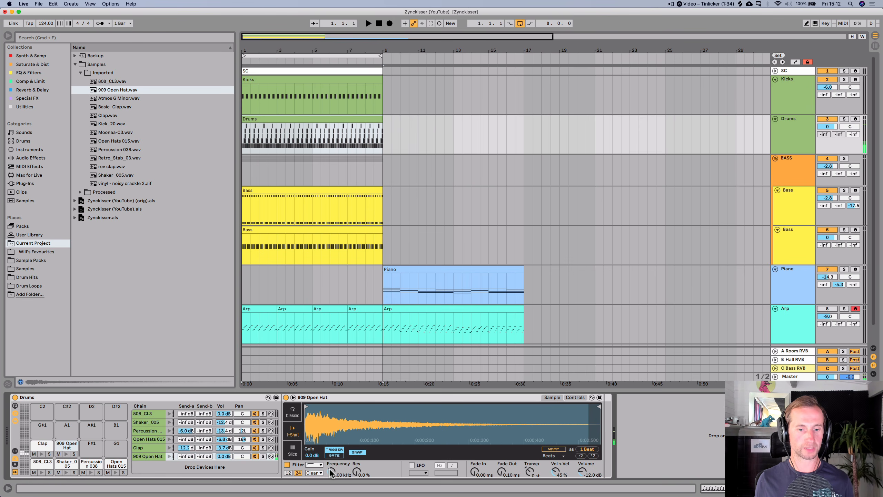
{"action": "double_click", "coordinate": [170, 454]}
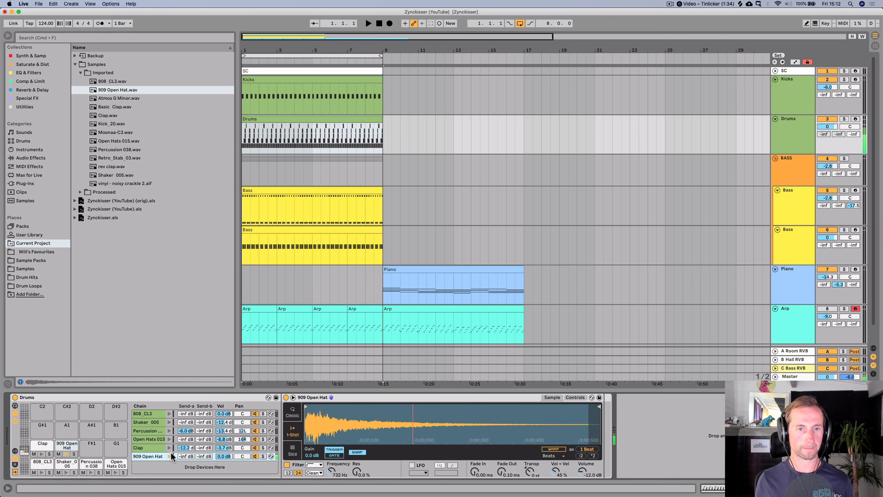
- Open the Drums clip and add a 909 Open Hat note on the first offbeat
{"action": "double_click", "coordinate": [251, 117]}
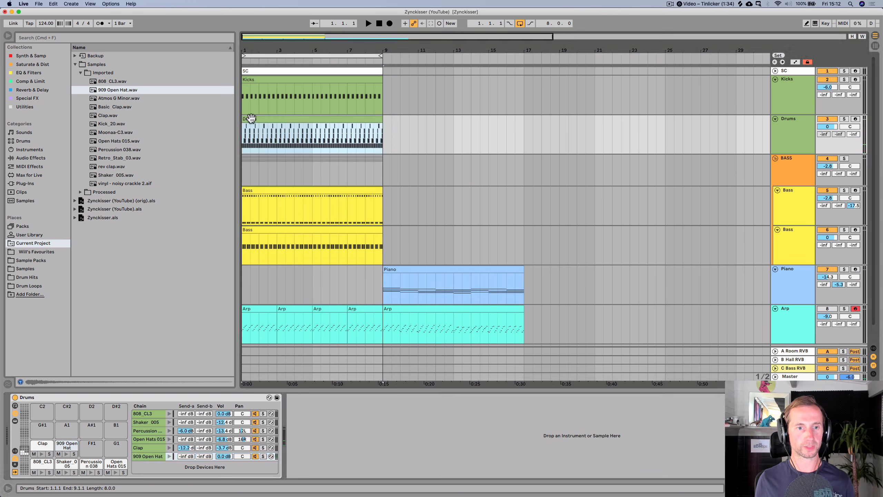
{"action": "double_click", "coordinate": [170, 236]}
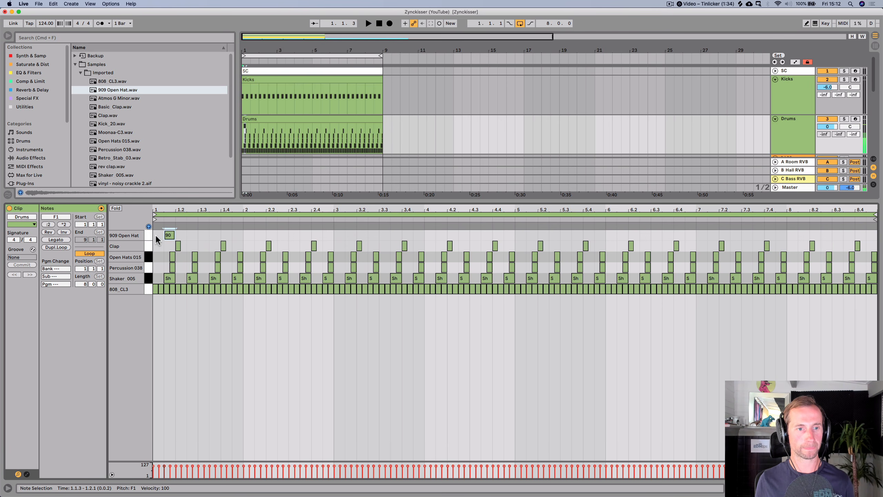
- Duplicate the open hat note repeatedly to fill the offbeats along the clip
{"action": "key", "text": "super+d"}
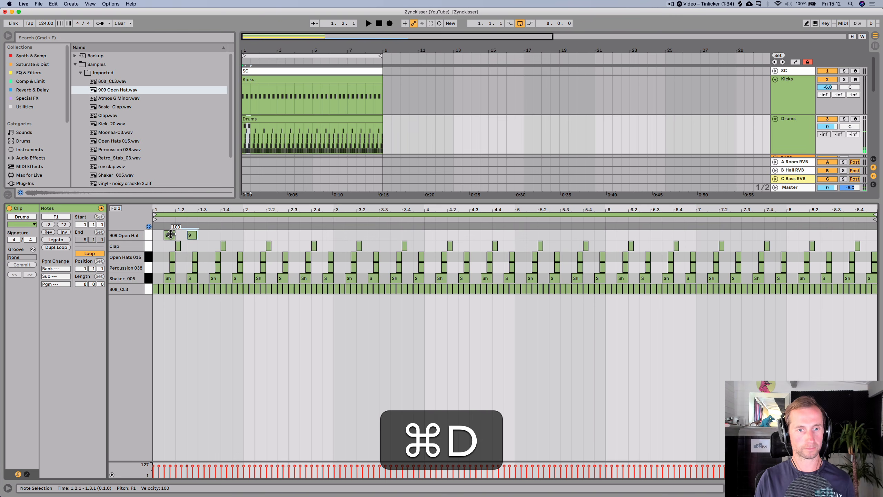
{"action": "key", "text": "super+d"}
{"action": "key", "text": "super+d"}
{"action": "key", "text": "super+d"}
{"action": "key", "text": "super+d"}
{"action": "key", "text": "super+d"}
{"action": "key", "text": "super+d"}
{"action": "key", "text": "super+d"}
{"action": "key", "text": "super+d"}
{"action": "key", "text": "super+d"}
{"action": "key", "text": "super+d"}
{"action": "key", "text": "super+d"}
{"action": "key", "text": "super+d"}
{"action": "key", "text": "super+d"}
{"action": "key", "text": "super+d"}
{"action": "key", "text": "super+d"}
{"action": "key", "text": "super+d"}
{"action": "key", "text": "super+d"}
{"action": "key", "text": "super+d"}
{"action": "key", "text": "super+d"}
{"action": "key", "text": "super+d"}
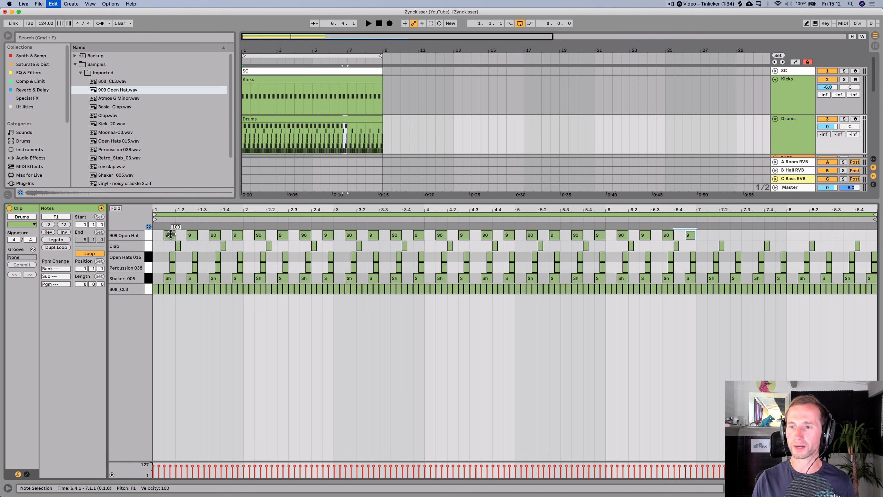
{"action": "key", "text": "super+d"}
{"action": "key", "text": "super+d"}
{"action": "key", "text": "super+d"}
{"action": "key", "text": "super+d"}
{"action": "key", "text": "super+d"}
{"action": "key", "text": "super+d"}
{"action": "key", "text": "super+d"}
{"action": "key", "text": "super+d"}
- Transpose the 909 Open Hat sample up 1 semitone while playing the loop
{"action": "key", "text": "shift+super+Tab"}
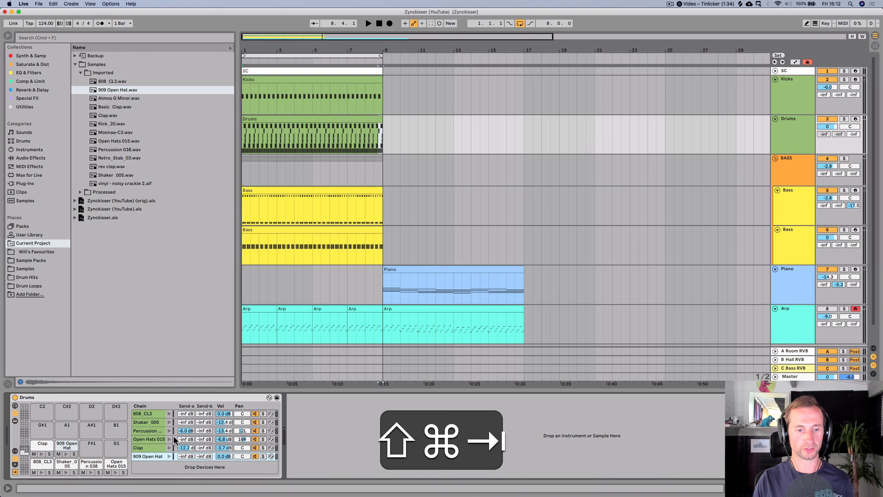
{"action": "left_click", "coordinate": [148, 456]}
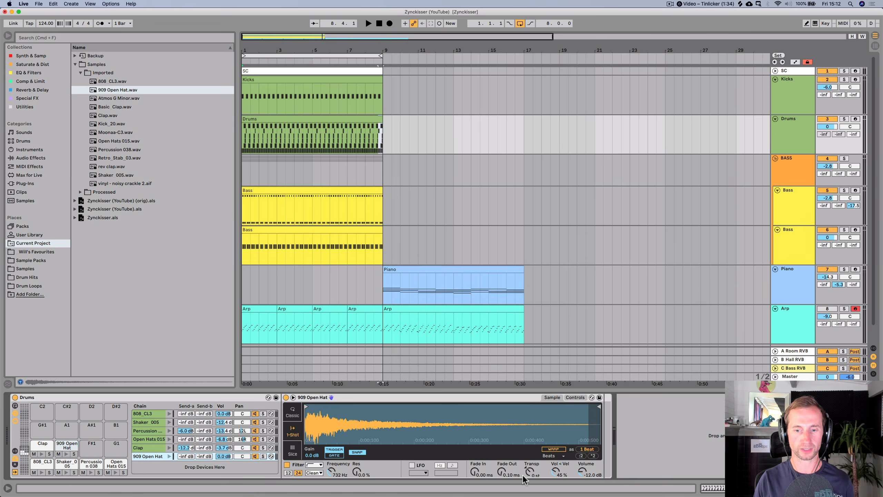
{"action": "key", "text": "space"}
{"action": "left_click_drag", "start_coordinate": [529, 471], "coordinate": [530, 467]}
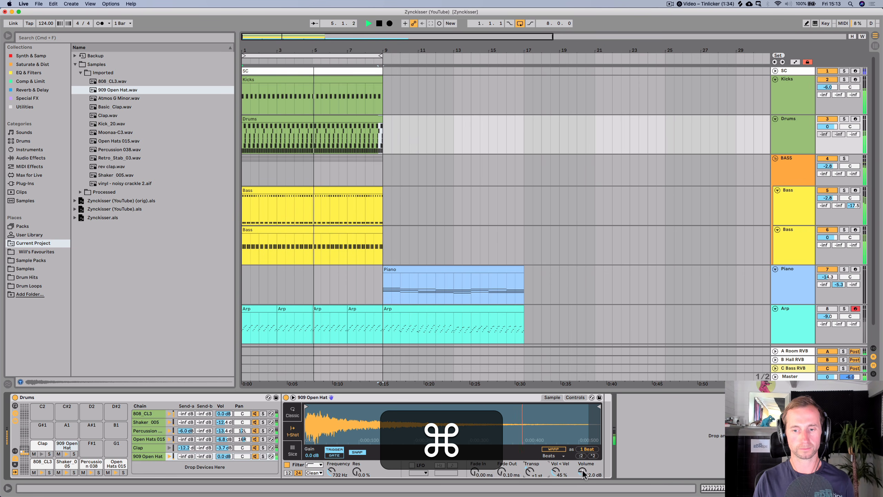
- Lower the 909 Open Hat sampler volume to -13.1 dB and raise its filter frequency to 902 Hz
{"action": "left_click_drag", "start_coordinate": [583, 471], "coordinate": [583, 474]}
{"action": "left_click_drag", "start_coordinate": [332, 472], "coordinate": [332, 469]}
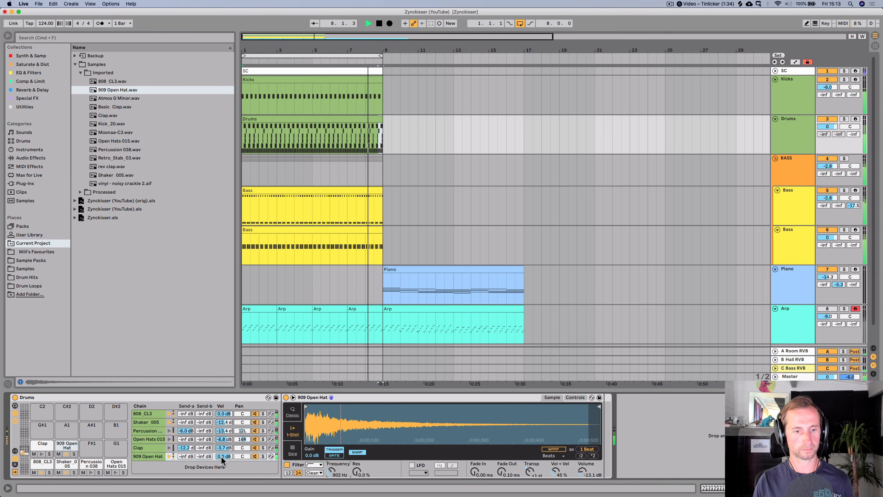
- Set the 909 Open Hat chain volume to -4.3 dB and its send A to -7.8 dB, then stop playback and save
{"action": "left_click_drag", "start_coordinate": [221, 456], "coordinate": [240, 452]}
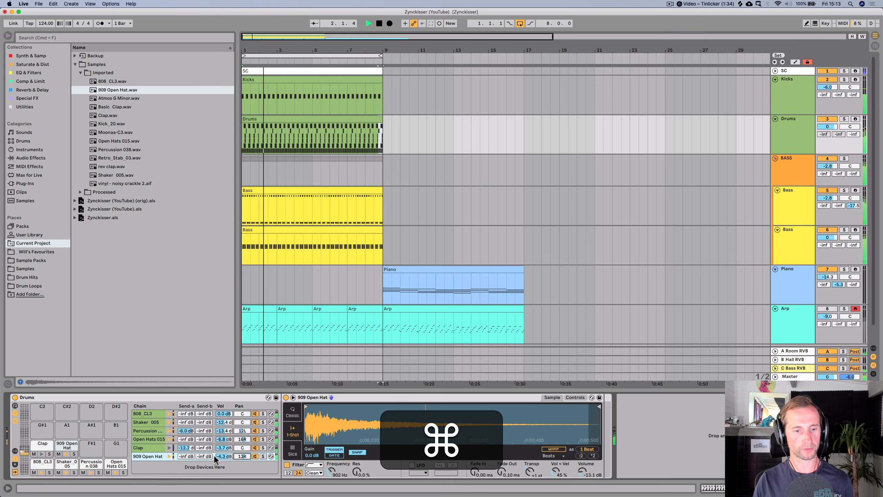
{"action": "left_click_drag", "start_coordinate": [185, 456], "coordinate": [186, 451]}
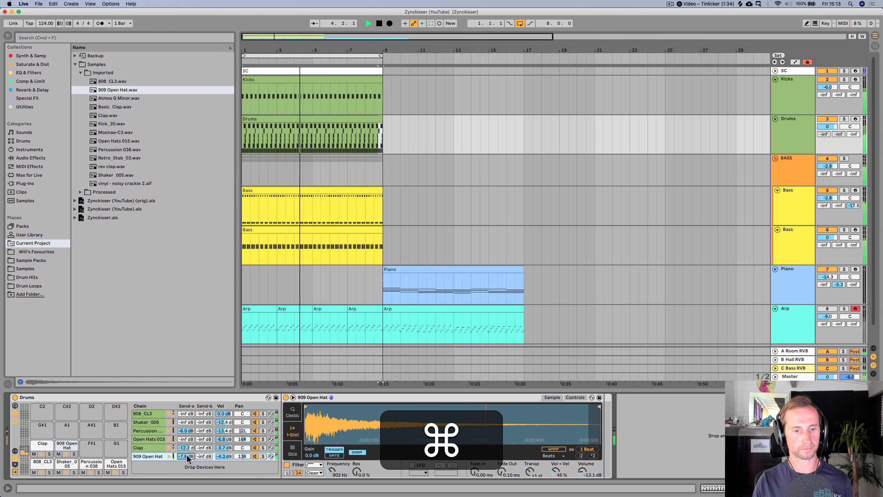
{"action": "key", "text": "space"}
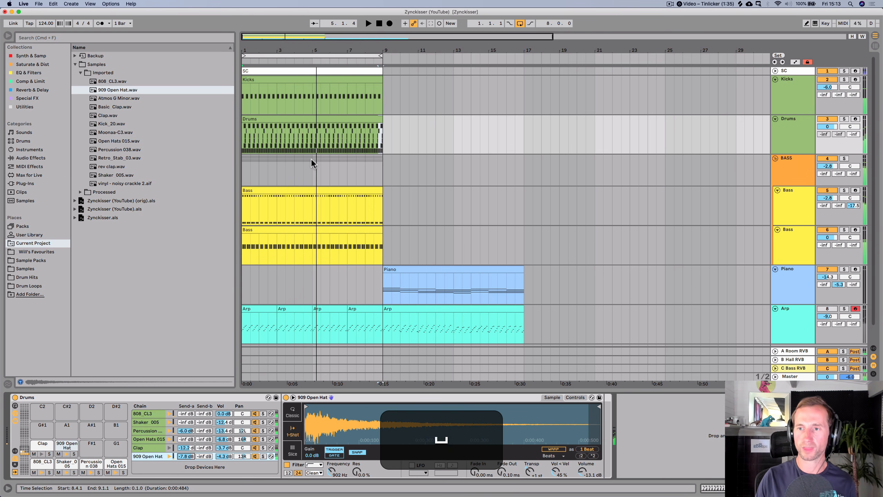
{"action": "key", "text": "cmd+s"}
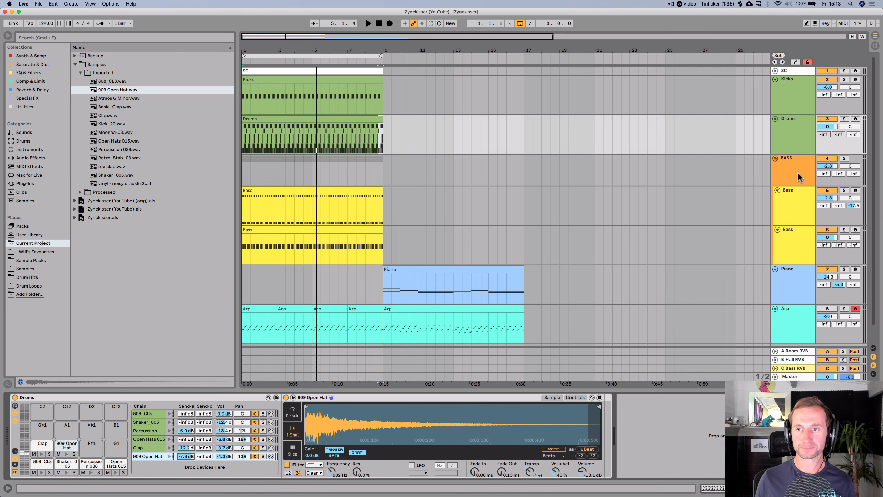
- Collapse the BASS group and insert a new audio track below Piano named Stab
{"action": "left_click", "coordinate": [780, 158]}
{"action": "left_click", "coordinate": [776, 158]}
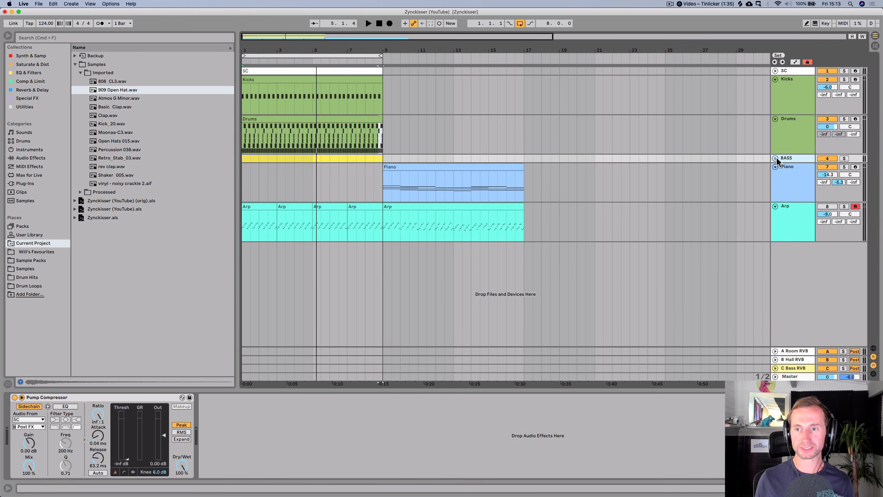
{"action": "left_click", "coordinate": [790, 185]}
{"action": "key", "text": "super+t"}
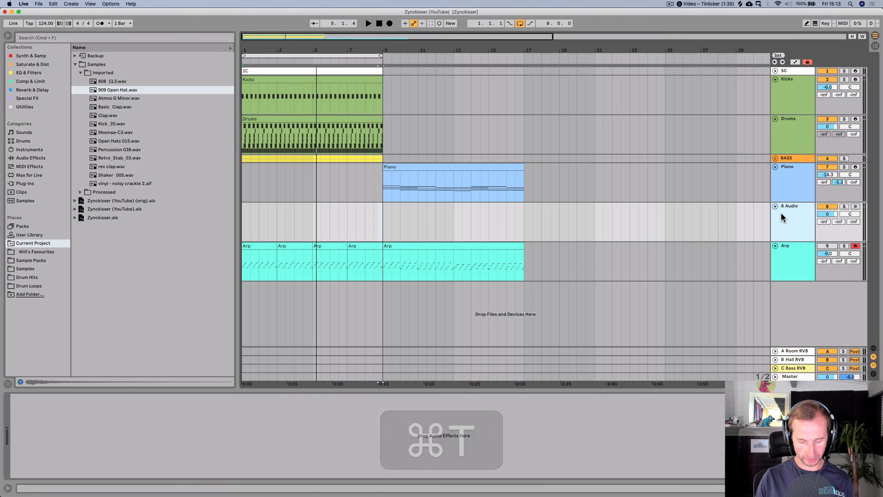
{"action": "key", "text": "super+r"}
{"action": "key", "text": "super+shift+r"}
{"action": "type", "text": "ab"}
{"action": "key", "text": "Return"}
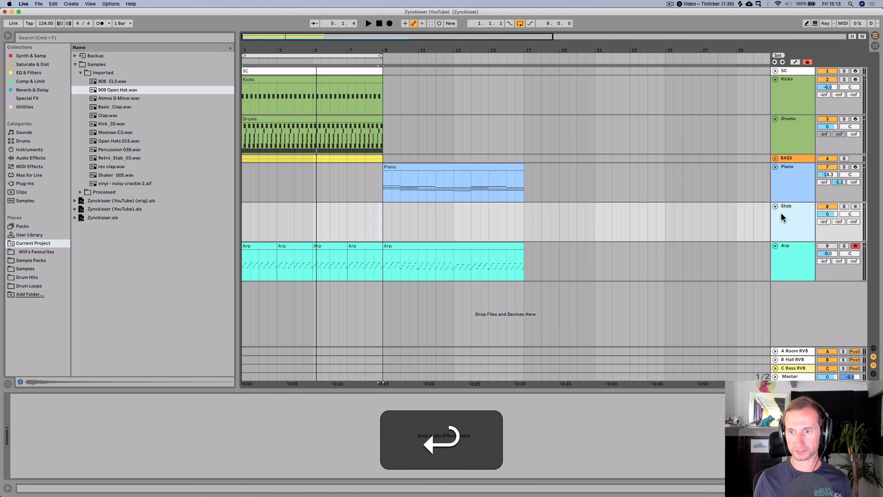
- Give the Stab track a light blue colour and save the set
{"action": "right_click", "coordinate": [781, 213]}
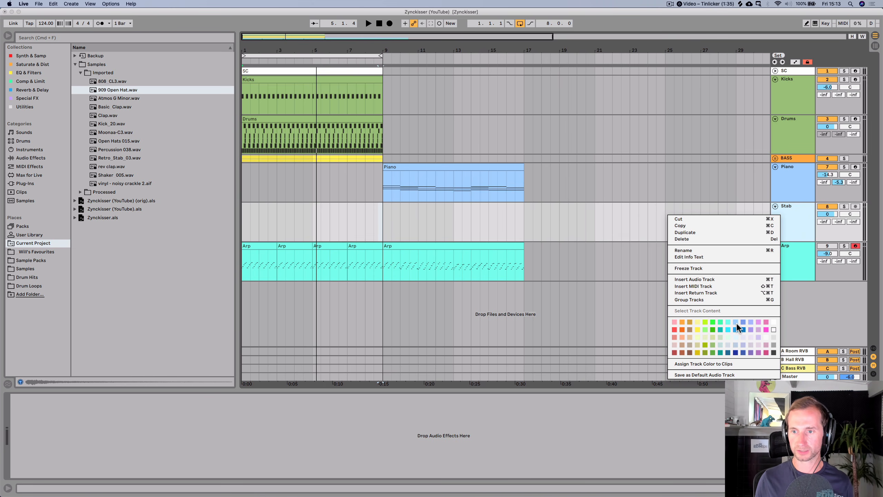
{"action": "left_click", "coordinate": [736, 323]}
{"action": "right_click", "coordinate": [799, 215]}
{"action": "left_click", "coordinate": [798, 212]}
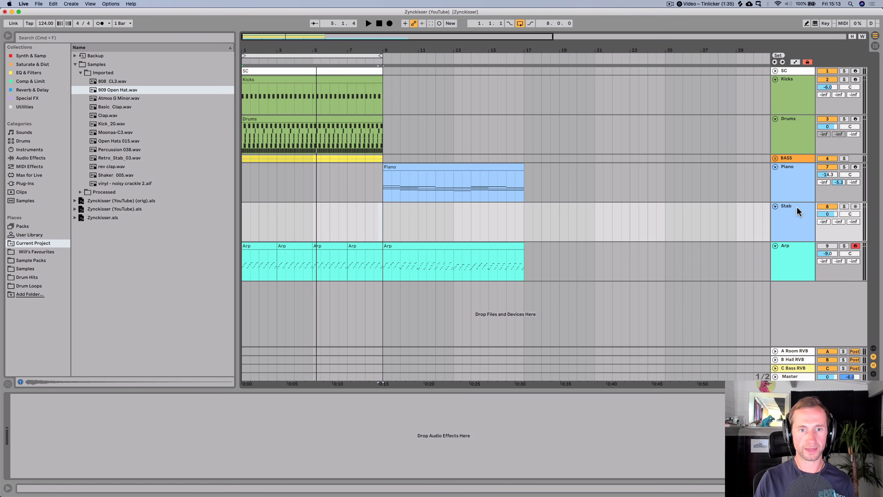
{"action": "key", "text": "super+s"}
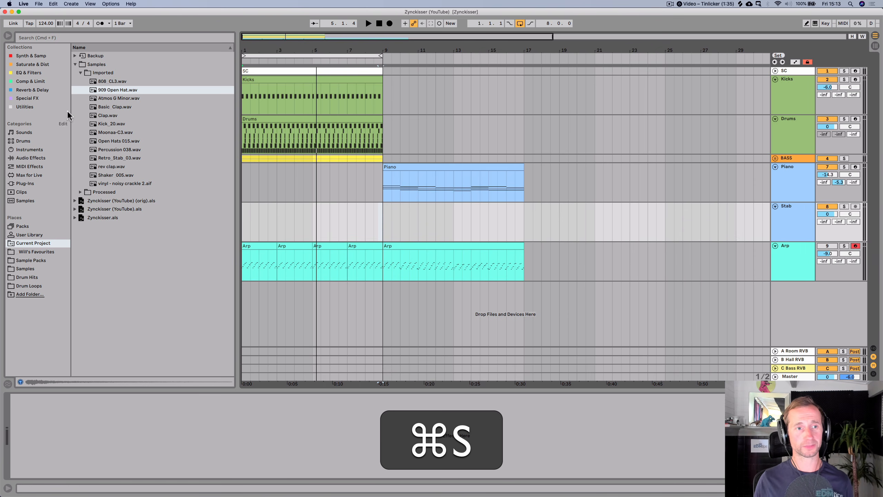
- Audition samples in the Imported folder and place Retro_Stab_03.wav at the start of the Stab track
{"action": "left_click", "coordinate": [103, 99]}
{"action": "key", "text": "Up"}
{"action": "key", "text": "Up"}
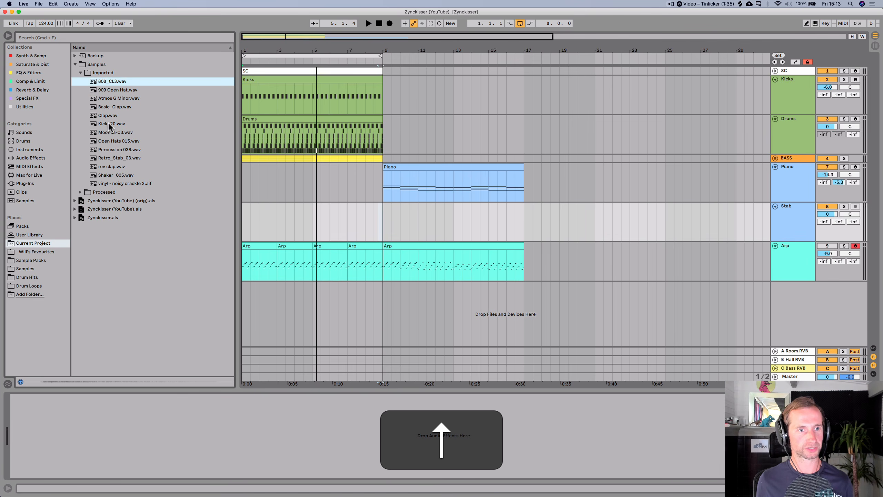
{"action": "left_click", "coordinate": [108, 140]}
{"action": "key", "text": "Down"}
{"action": "key", "text": "Down"}
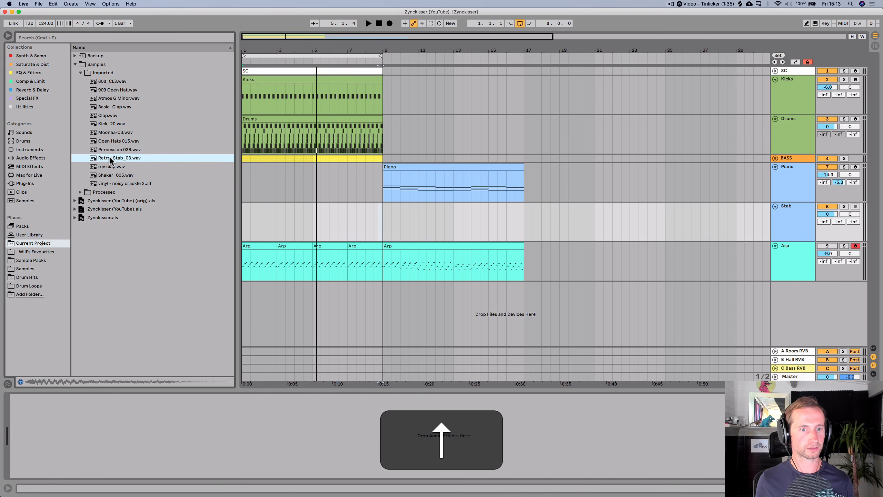
{"action": "left_click_drag", "start_coordinate": [109, 158], "coordinate": [245, 217]}
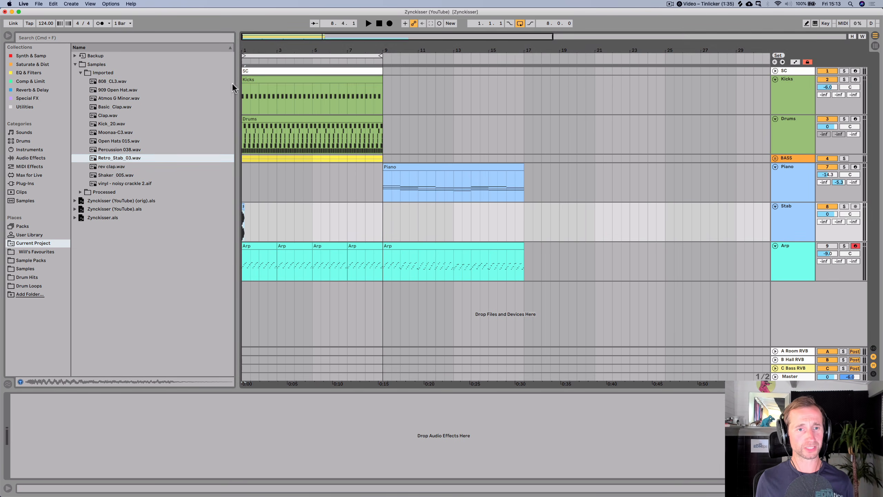
- Open the Retro_Stab_03 clip, enable Warp and set its warp mode to Complex Pro
{"action": "left_click_drag", "start_coordinate": [249, 53], "coordinate": [249, 92]}
{"action": "double_click", "coordinate": [265, 206]}
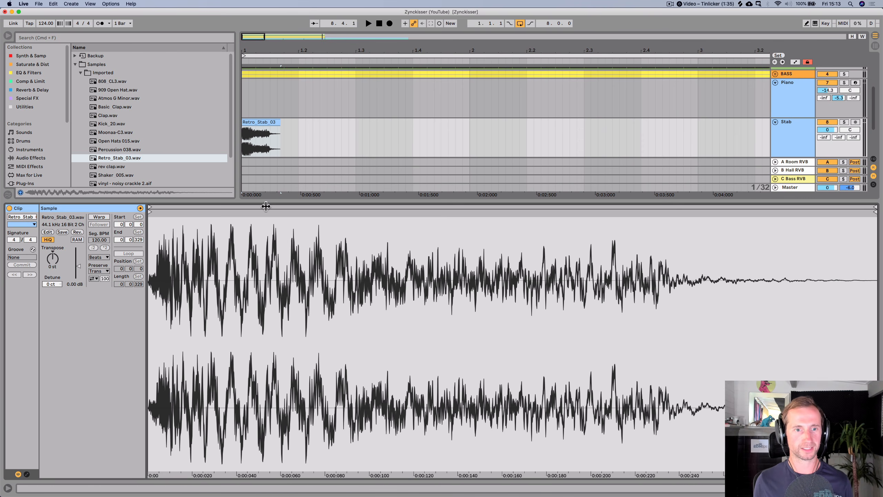
{"action": "left_click", "coordinate": [97, 217]}
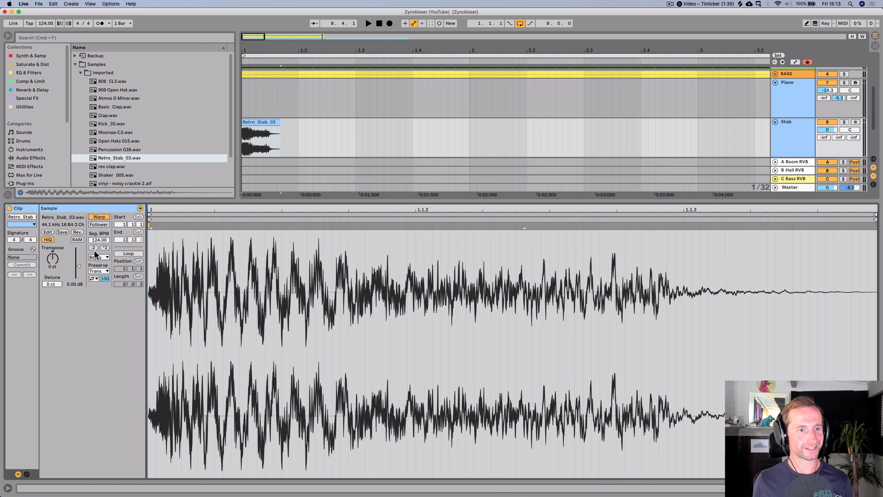
{"action": "left_click", "coordinate": [98, 257]}
{"action": "left_click", "coordinate": [96, 298]}
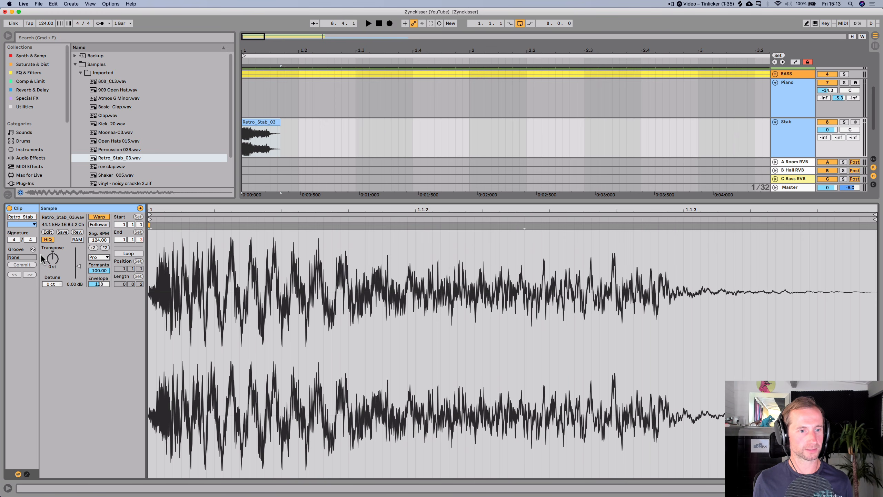
- Start playback and set the Stab track volume to -2.0 dB
{"action": "key", "text": "space"}
{"action": "left_click_drag", "start_coordinate": [52, 259], "coordinate": [52, 254]}
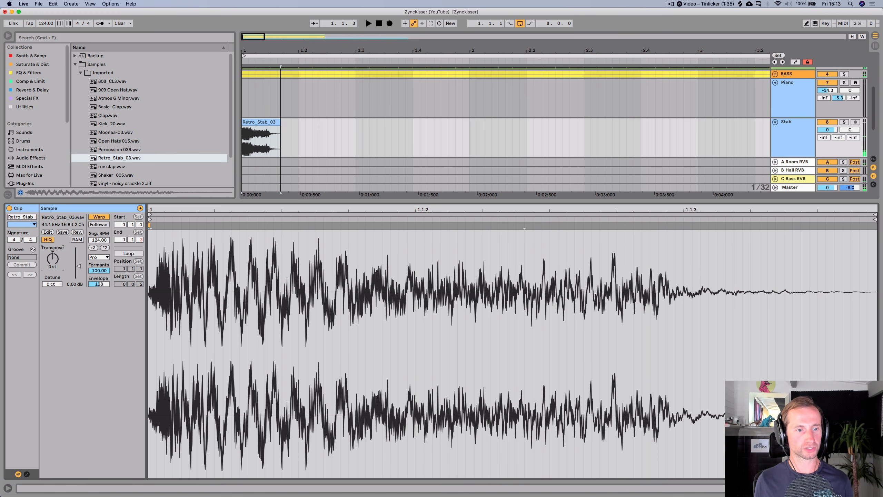
{"action": "left_click", "coordinate": [99, 257]}
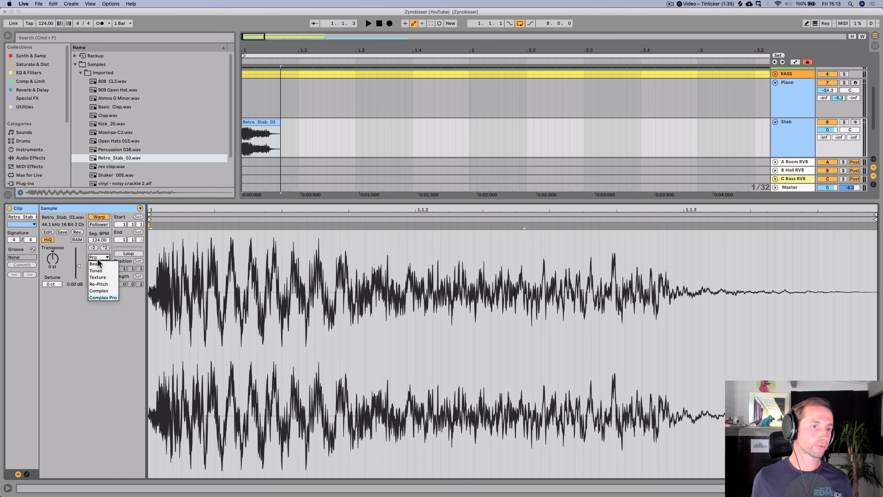
{"action": "left_click", "coordinate": [99, 258]}
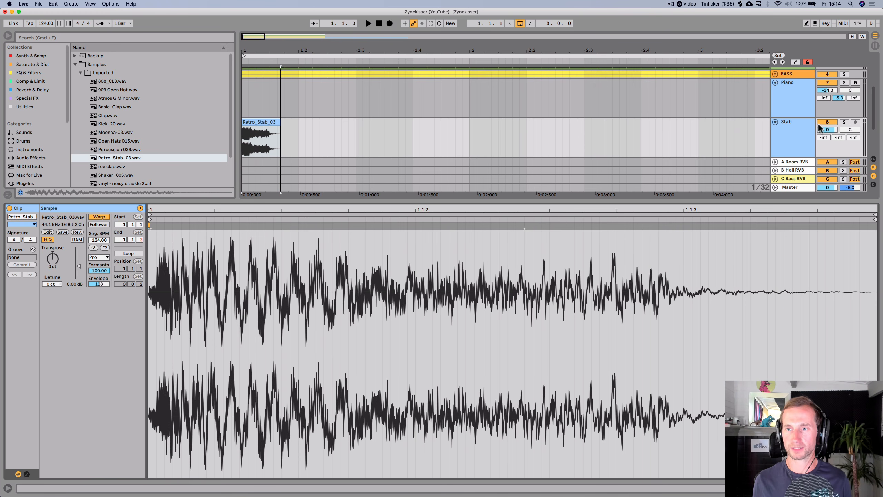
{"action": "left_click_drag", "start_coordinate": [828, 129], "coordinate": [828, 131]}
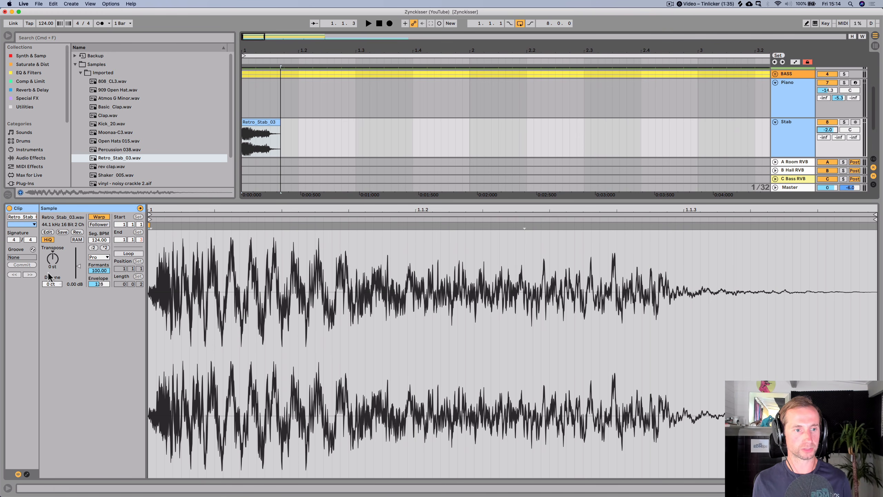
- Transpose the stab clip up to 8 st, restarting playback repeatedly to audition it
{"action": "key", "text": "space"}
{"action": "left_click_drag", "start_coordinate": [52, 258], "coordinate": [53, 251]}
{"action": "key", "text": "space"}
{"action": "key", "text": "space"}
{"action": "key", "text": "space"}
{"action": "key", "text": "space"}
{"action": "key", "text": "space"}
{"action": "key", "text": "space"}
{"action": "key", "text": "space"}
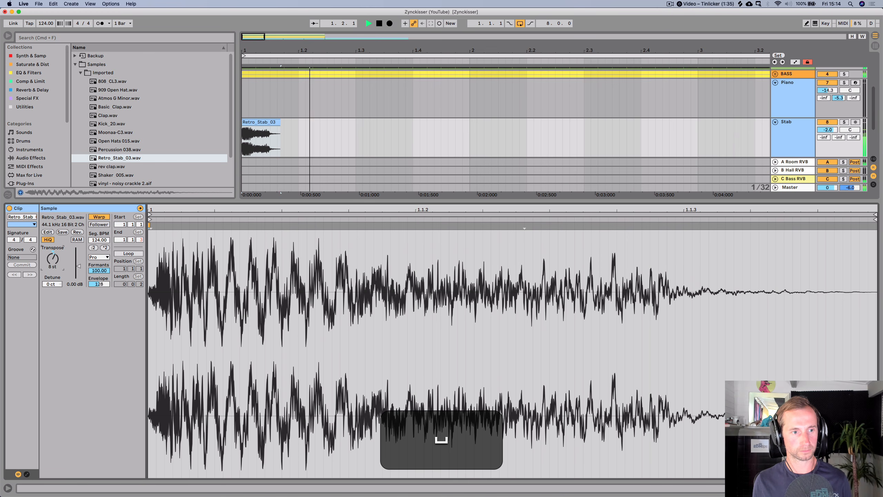
{"action": "key", "text": "space"}
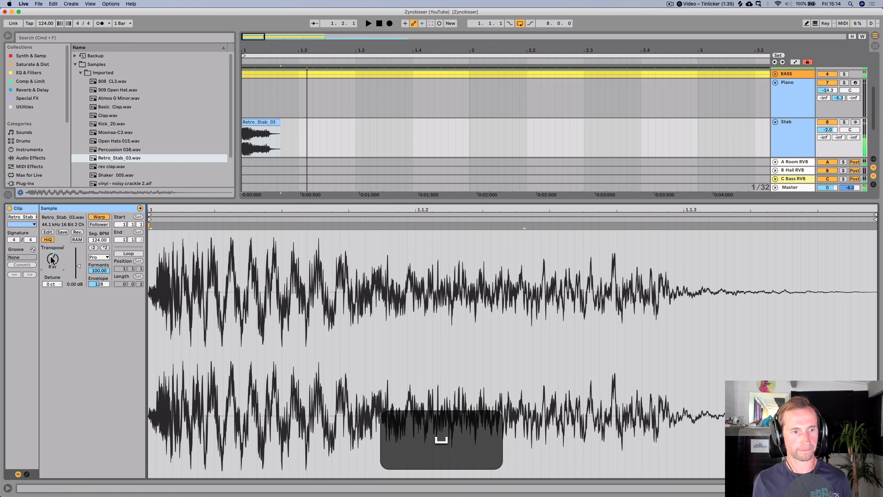
{"action": "key", "text": "space"}
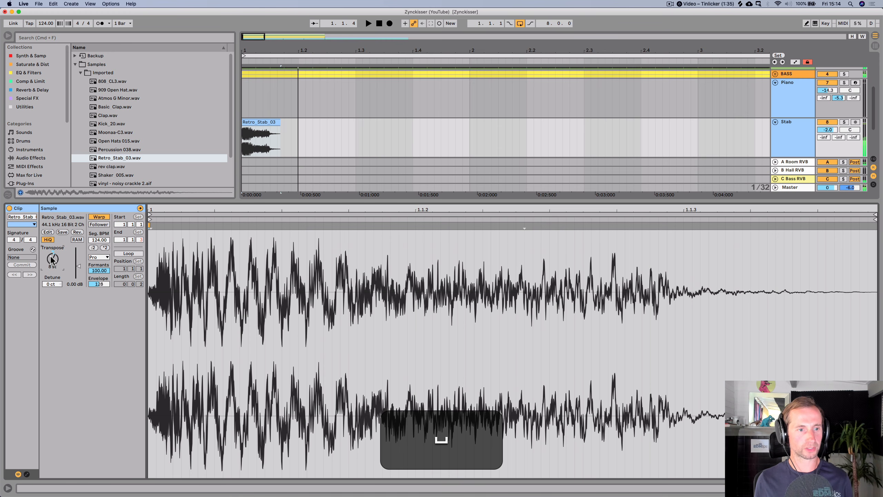
- Switch to the Alfred launcher and calculate 8-12
{"action": "key", "text": "alt+space"}
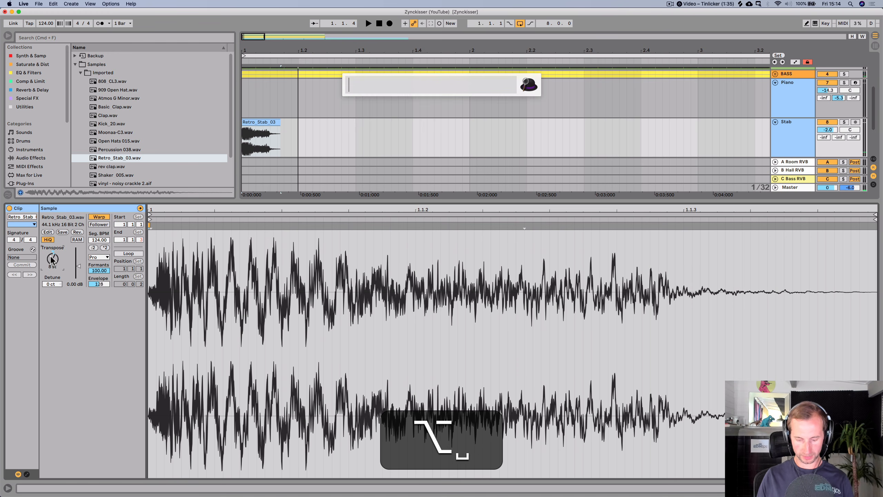
{"action": "type", "text": "8-112"}
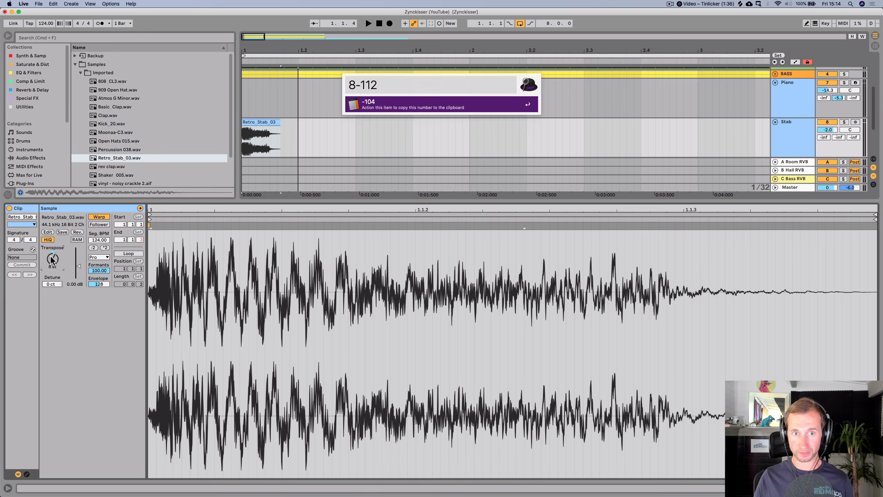
{"action": "key", "text": "BackSpace"}
{"action": "key", "text": "BackSpace"}
{"action": "type", "text": "2"}
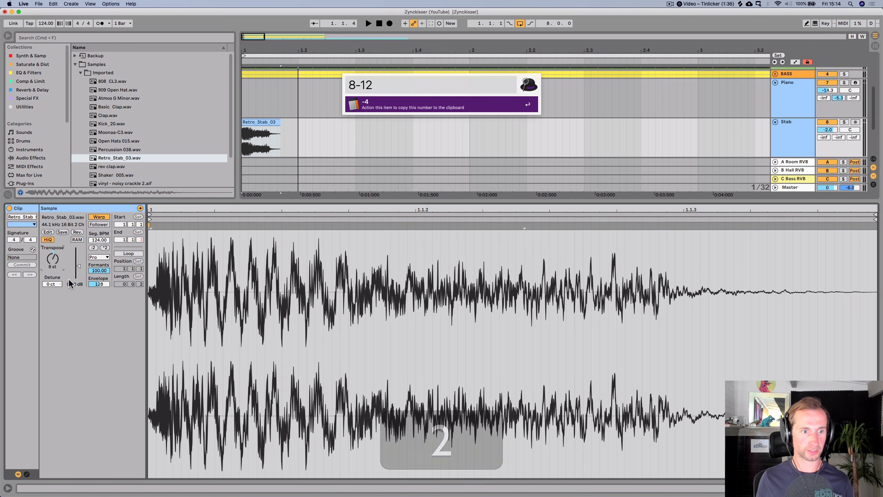
- Try transposing the stab clip to -4 st, then undo and redo the transpose changes while auditioning
{"action": "left_click", "coordinate": [53, 267]}
{"action": "type", "text": "-4"}
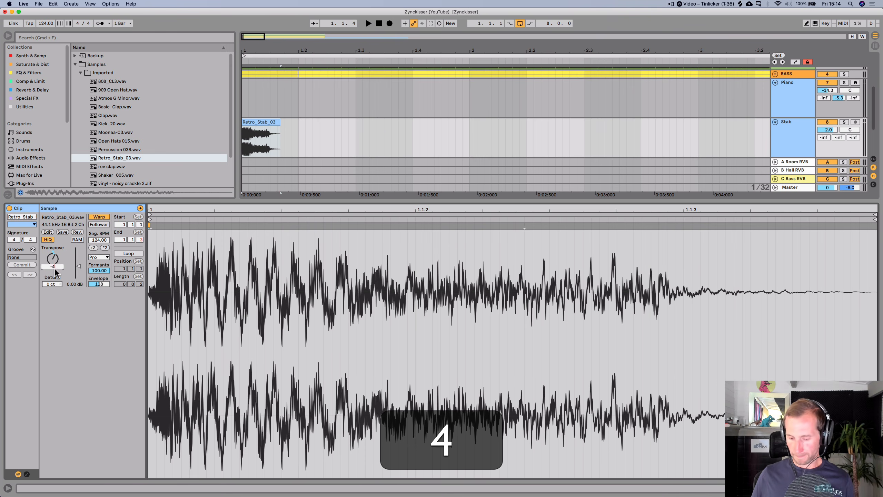
{"action": "key", "text": "Return"}
{"action": "key", "text": "space"}
{"action": "key", "text": "space"}
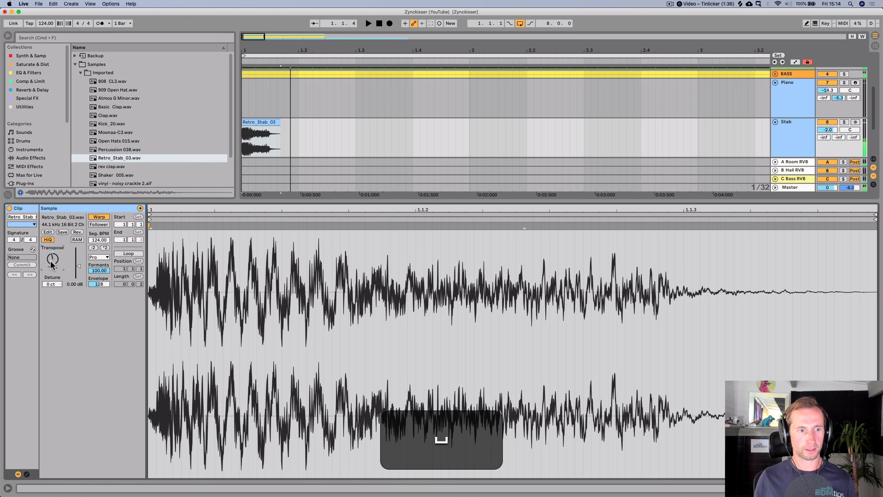
{"action": "key", "text": "super+z"}
{"action": "key", "text": "space"}
{"action": "key", "text": "space"}
{"action": "key", "text": "space"}
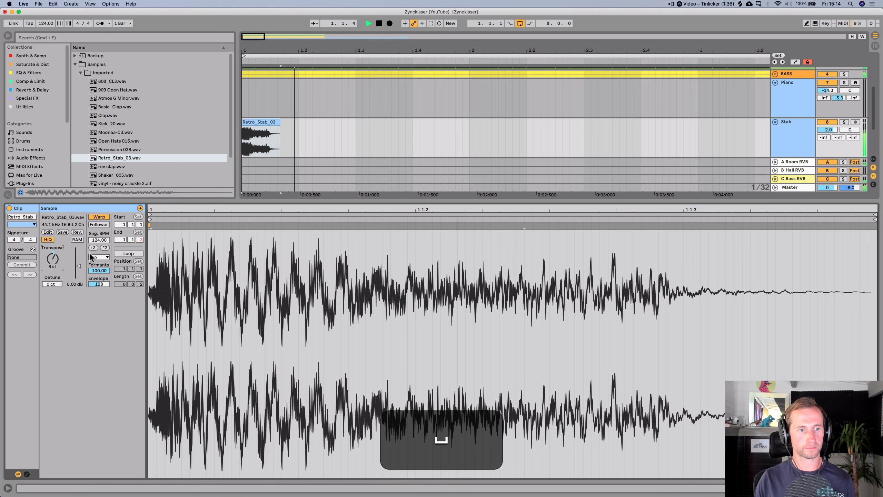
{"action": "key", "text": "super+z"}
{"action": "key", "text": "shift+super+z"}
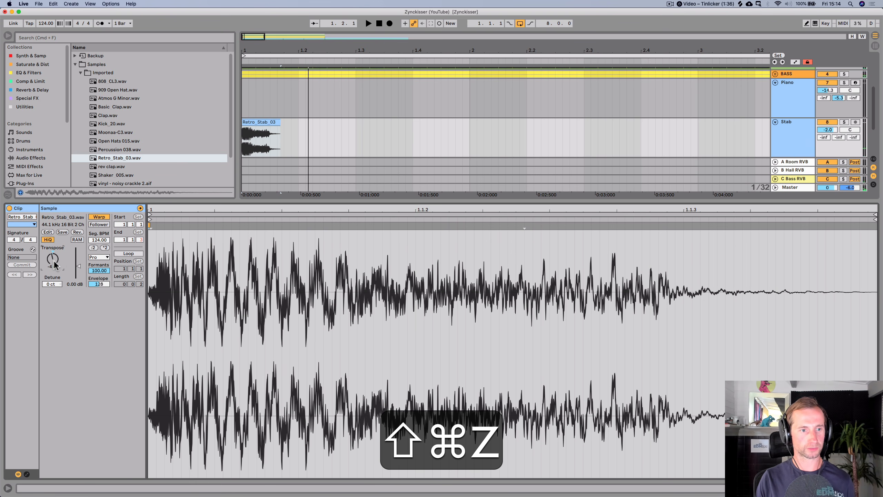
- Solo the Stab track and lower its volume to -10.2 dB while auditioning
{"action": "key", "text": "shift+Tab"}
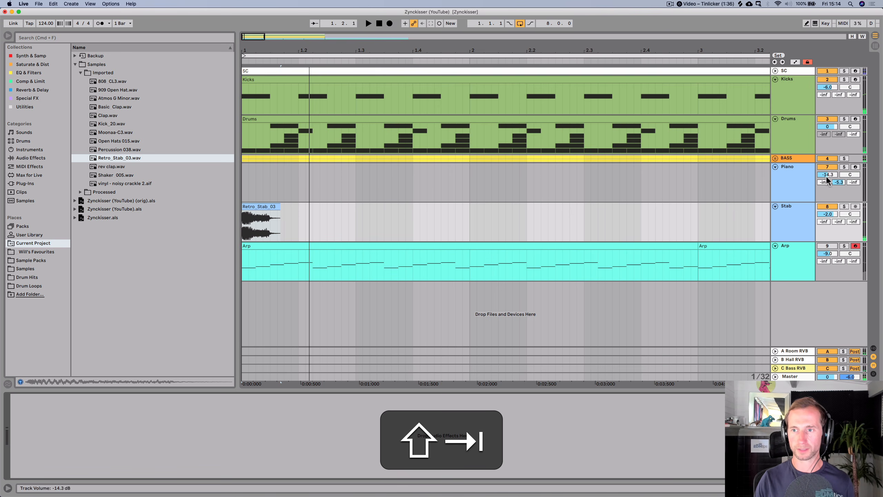
{"action": "left_click", "coordinate": [844, 206]}
{"action": "left_click_drag", "start_coordinate": [827, 214], "coordinate": [827, 229]}
{"action": "key", "text": "space"}
{"action": "key", "text": "space"}
{"action": "key", "text": "space"}
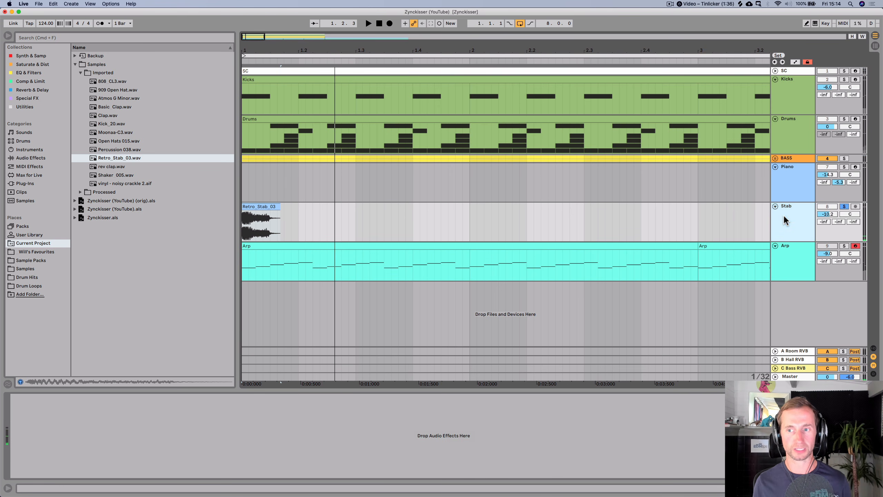
- Add an EQ Eight from the EQ & Filters collection to the Stab track
{"action": "left_click", "coordinate": [27, 73]}
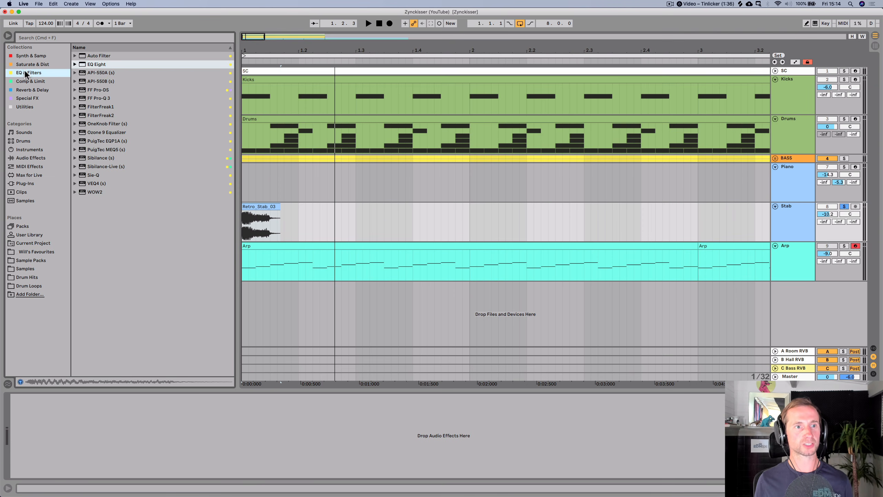
{"action": "left_click_drag", "start_coordinate": [60, 432], "coordinate": [60, 432]}
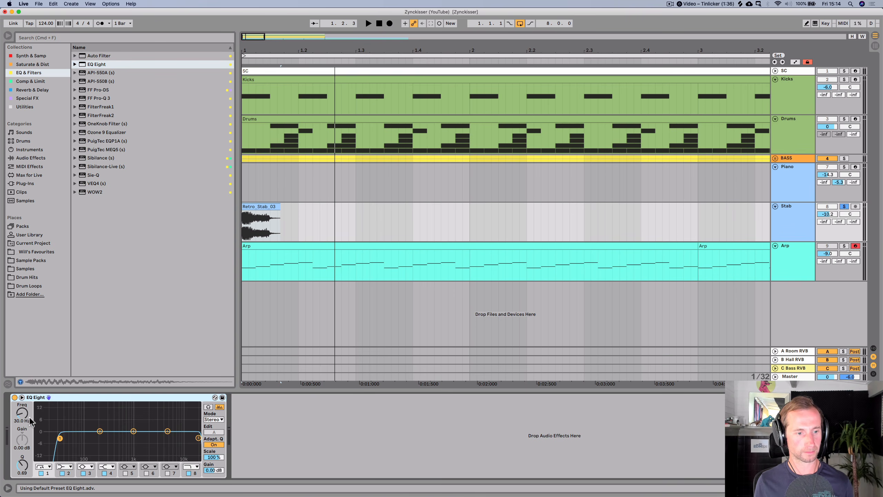
- Raise the EQ Eight low-cut frequency on the Stab track to 122 Hz while auditioning
{"action": "key", "text": "space"}
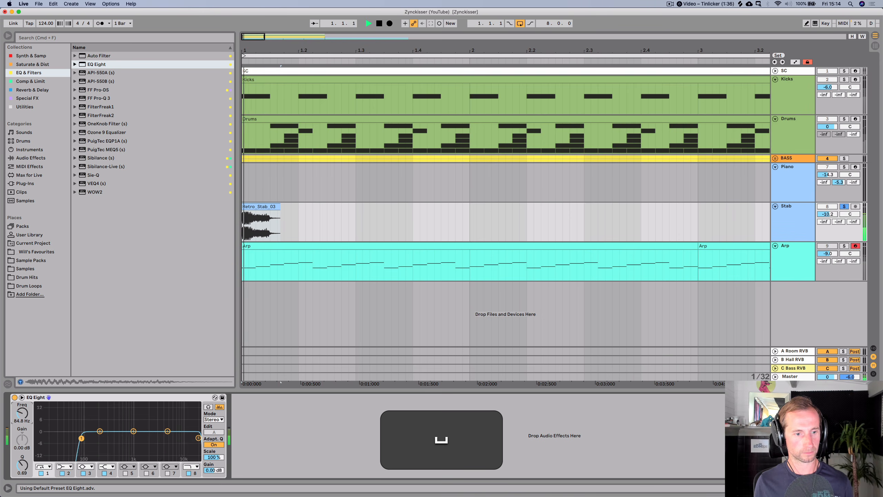
{"action": "left_click_drag", "start_coordinate": [106, 438], "coordinate": [89, 438]}
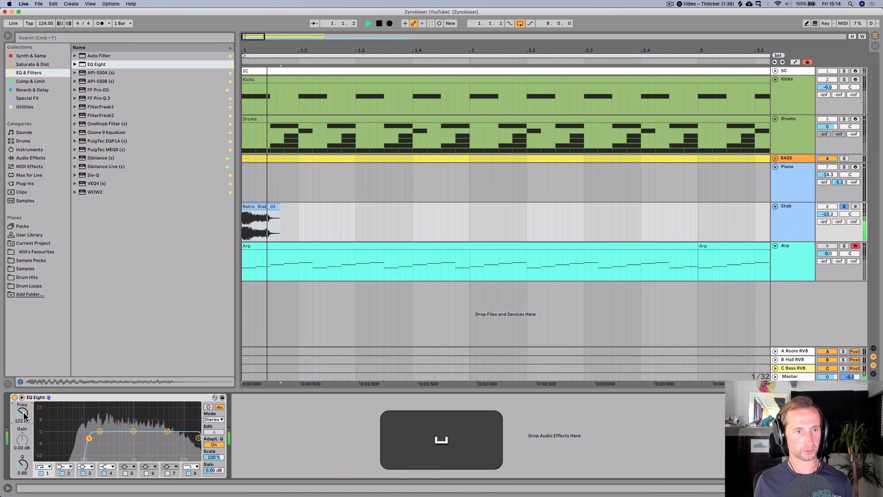
{"action": "key", "text": "space"}
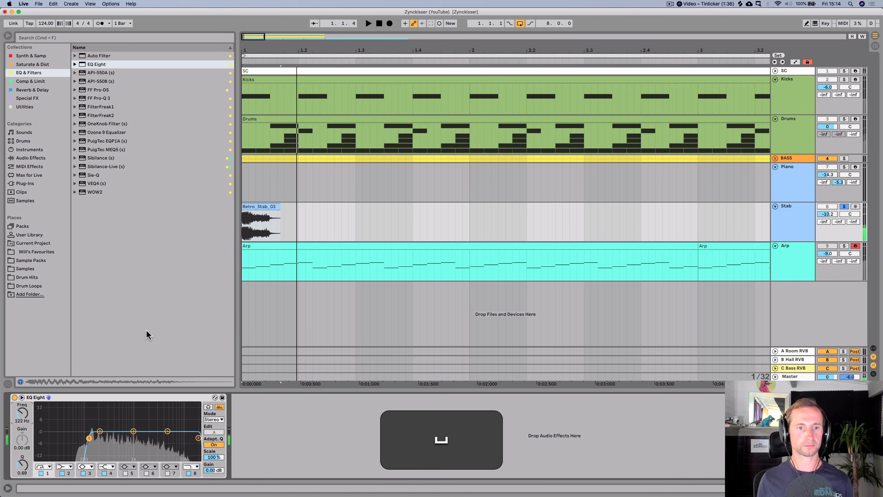
- Add an Echo from the Reverb & Delay collection to the Stab track after the EQ
{"action": "left_click", "coordinate": [21, 74]}
{"action": "left_click", "coordinate": [17, 65]}
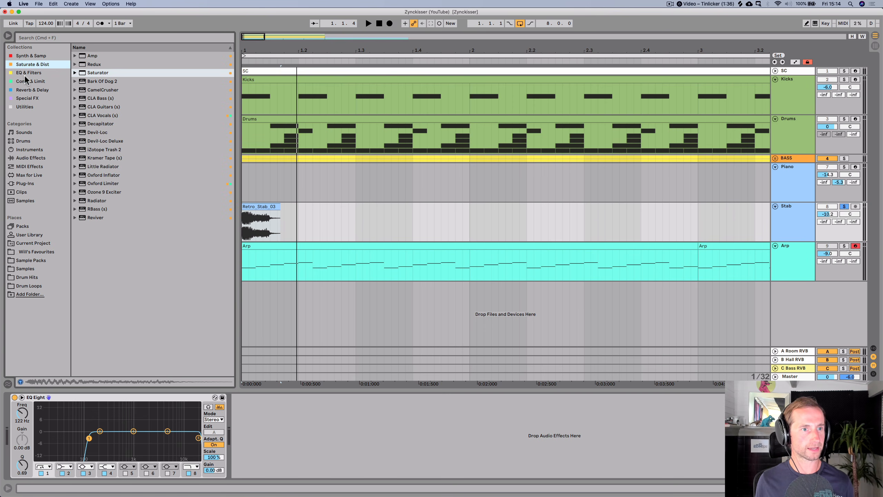
{"action": "left_click", "coordinate": [27, 74]}
{"action": "left_click", "coordinate": [28, 89]}
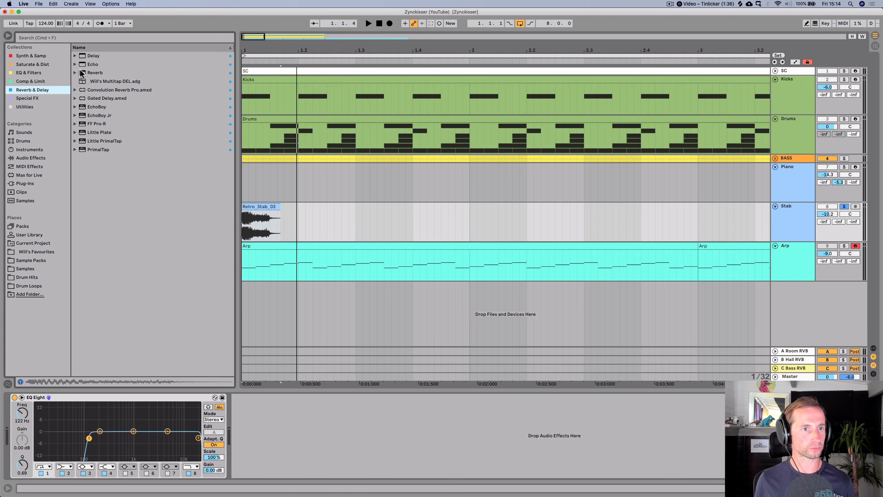
{"action": "left_click", "coordinate": [85, 65]}
{"action": "left_click_drag", "start_coordinate": [281, 433], "coordinate": [280, 435]}
- Lower the Echo's Dry/Wet to about 45% while auditioning
{"action": "key", "text": "space"}
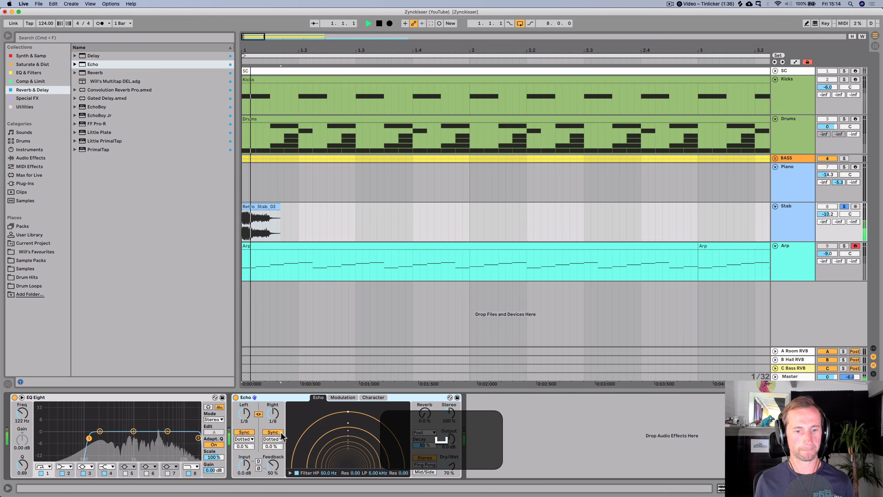
{"action": "key", "text": "space"}
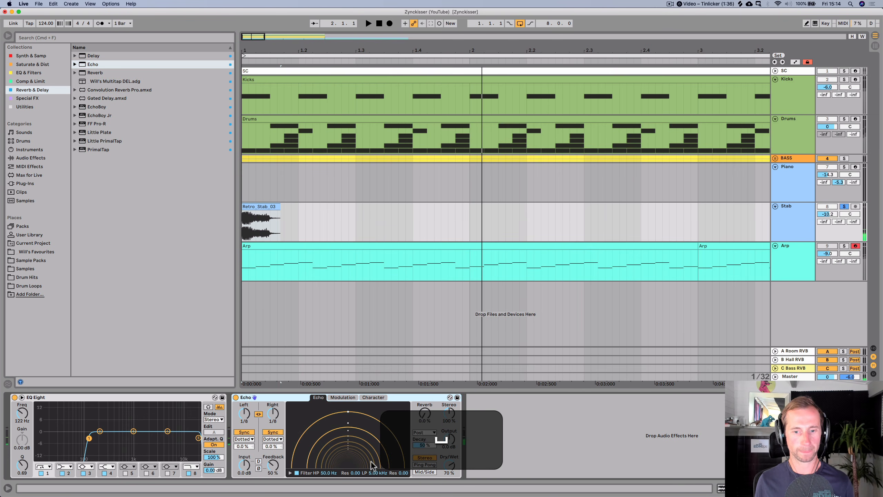
{"action": "left_click_drag", "start_coordinate": [449, 465], "coordinate": [449, 473]}
{"action": "key", "text": "space"}
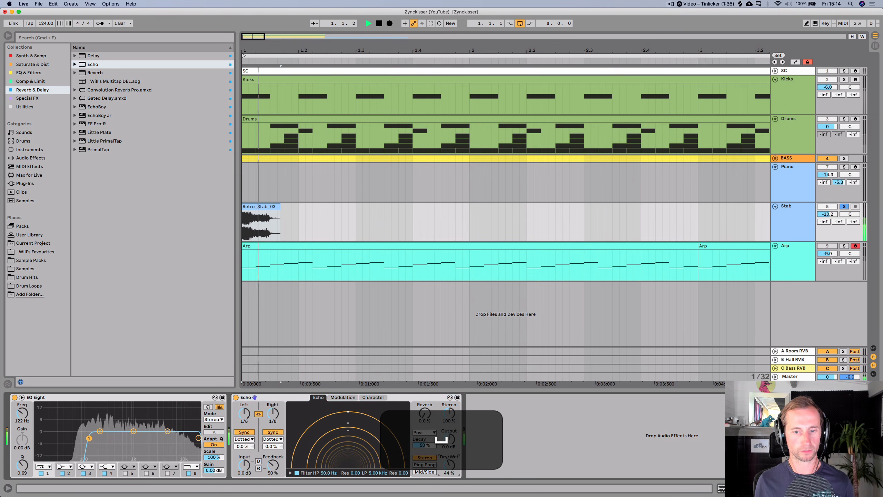
{"action": "key", "text": "space"}
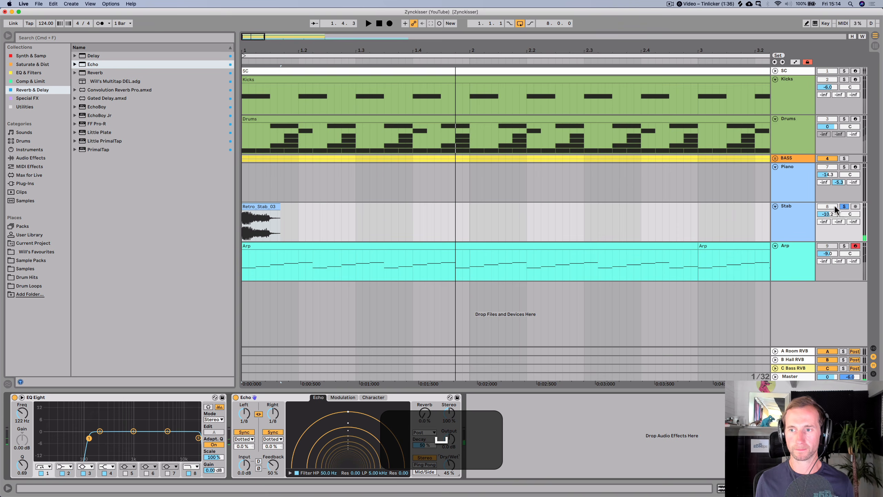
- Unsolo the Stab track and audition the full mix
{"action": "left_click", "coordinate": [841, 207]}
{"action": "key", "text": "space"}
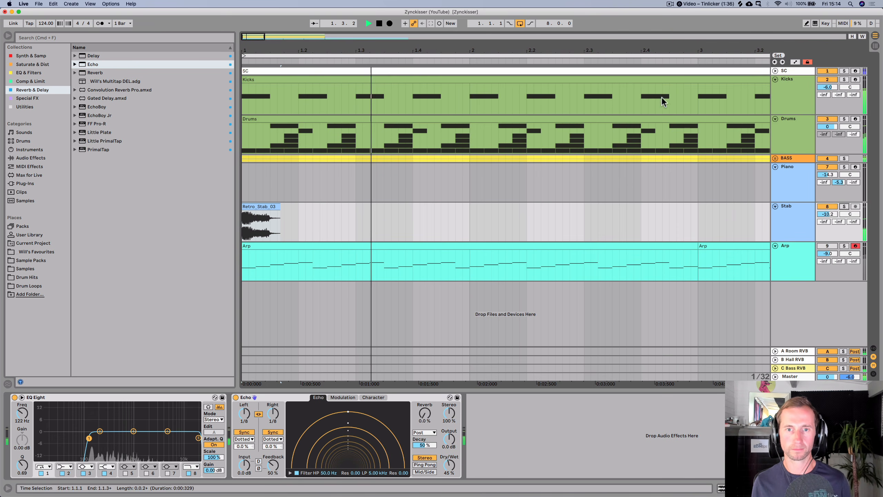
{"action": "key", "text": "space"}
- Try the Echo's Ping Pong mode while auditioning, then switch back to Stereo
{"action": "left_click", "coordinate": [420, 465]}
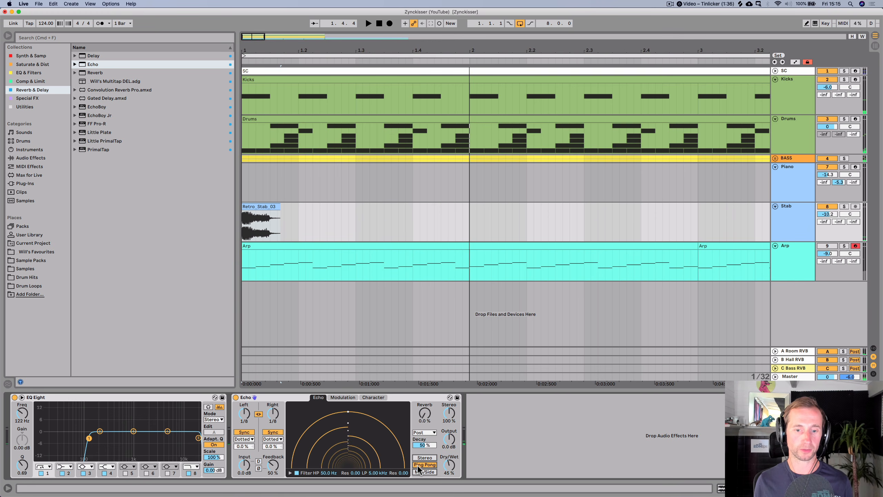
{"action": "key", "text": "space"}
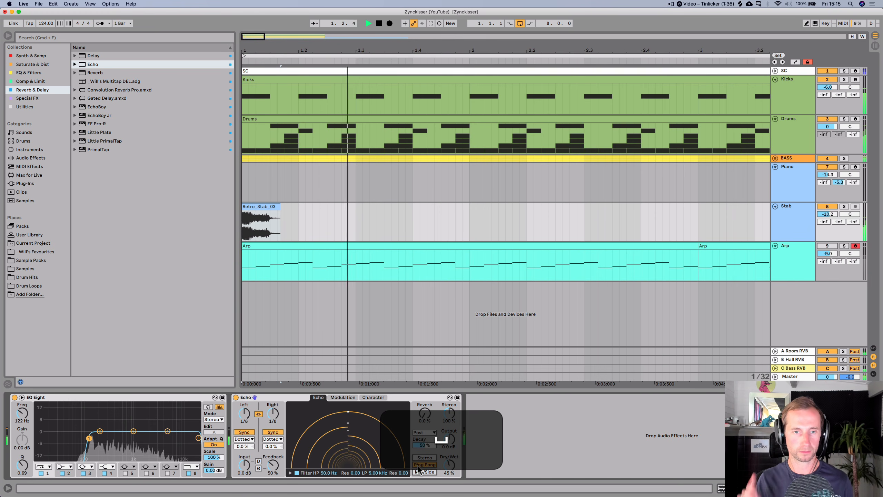
{"action": "key", "text": "space"}
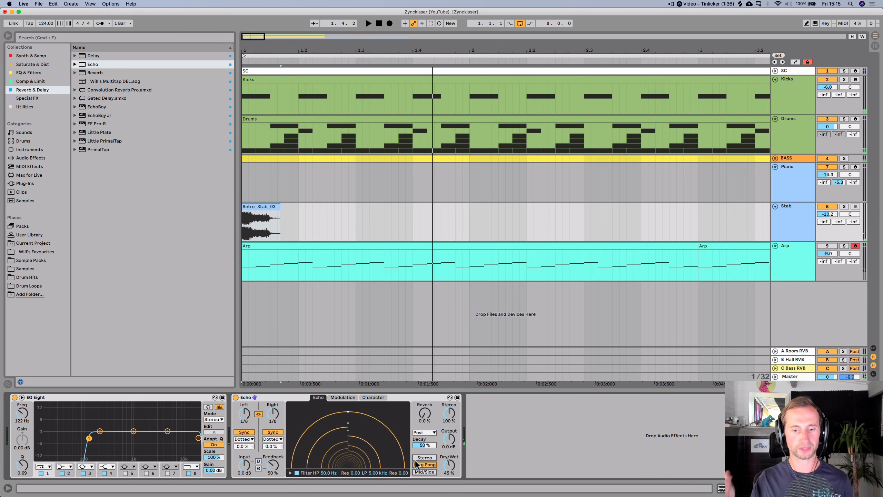
{"action": "left_click", "coordinate": [423, 458]}
{"action": "key", "text": "space"}
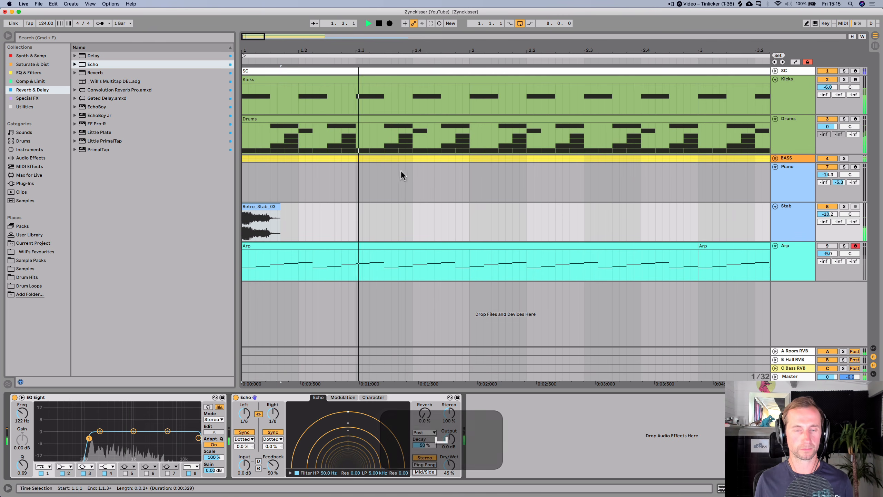
- Save the project
{"action": "left_click_drag", "start_coordinate": [421, 48], "coordinate": [263, 48]}
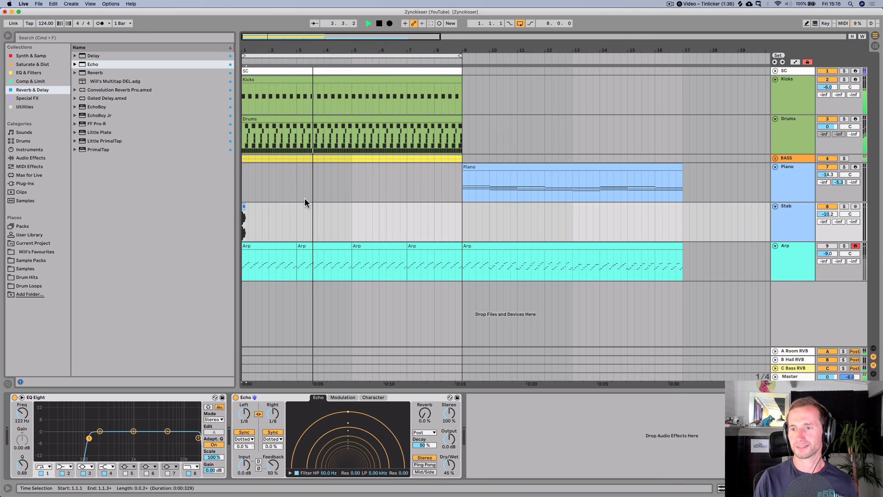
{"action": "key", "text": "super+s"}
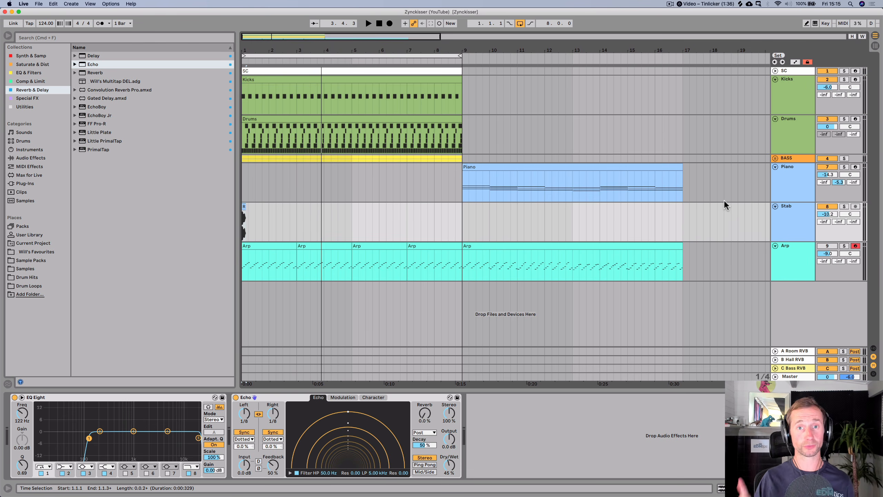
- Insert a new audio track after the Drums track and name it Atmos
{"action": "left_click", "coordinate": [789, 143]}
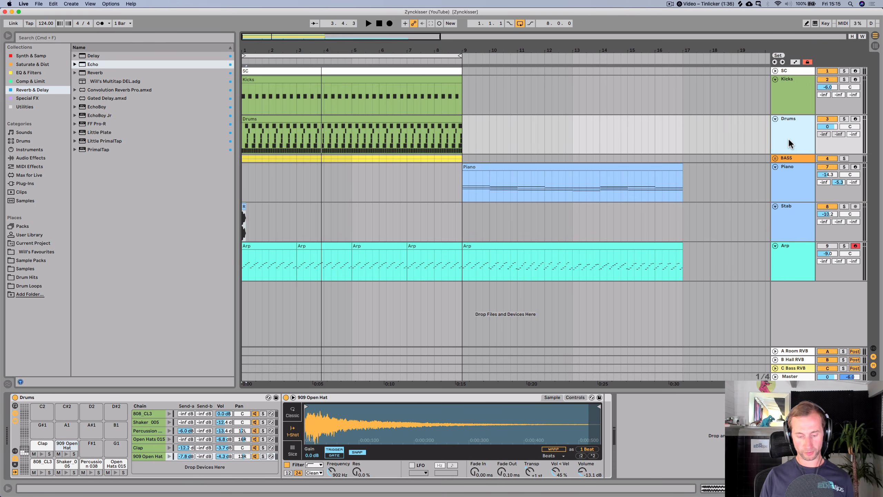
{"action": "key", "text": "super+t"}
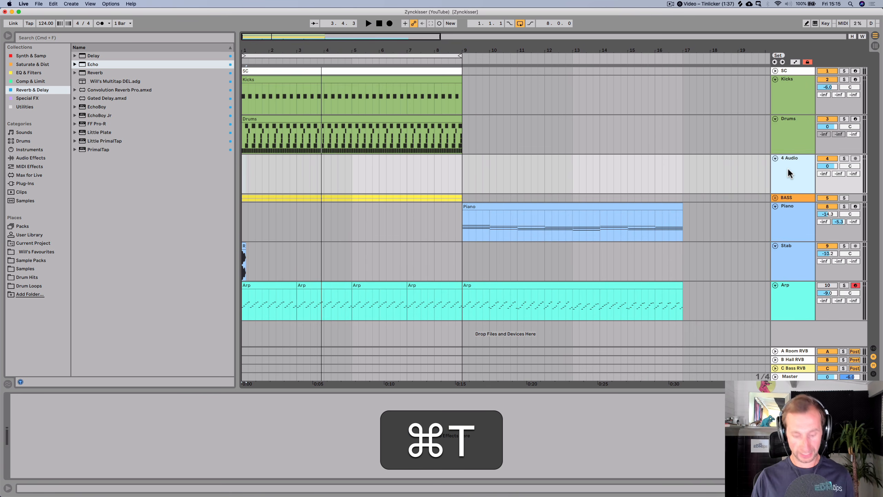
{"action": "key", "text": "super+r"}
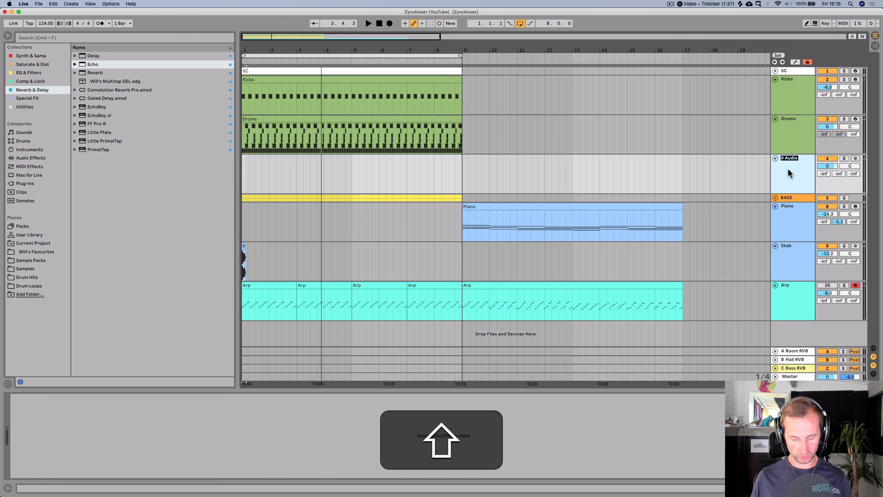
{"action": "type", "text": "Atmos"}
{"action": "key", "text": "Return"}
- Colour the Atmos track light blue and move it below the Stab track
{"action": "right_click", "coordinate": [789, 172]}
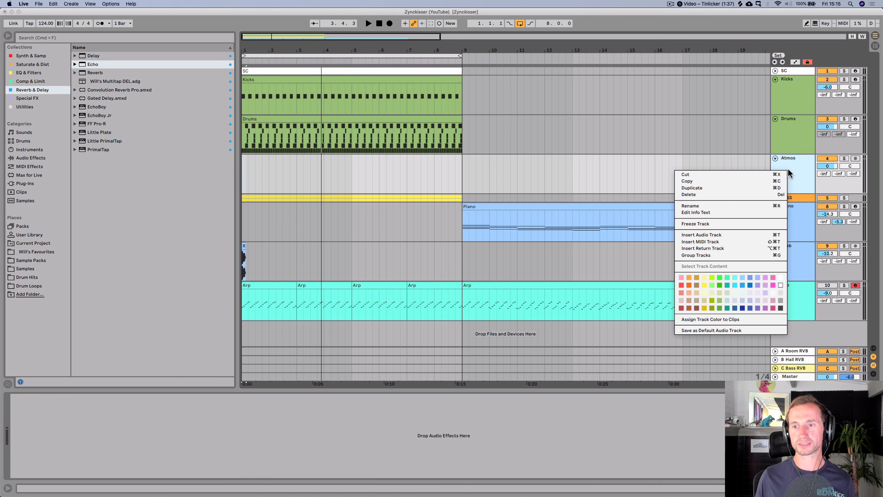
{"action": "left_click", "coordinate": [742, 277]}
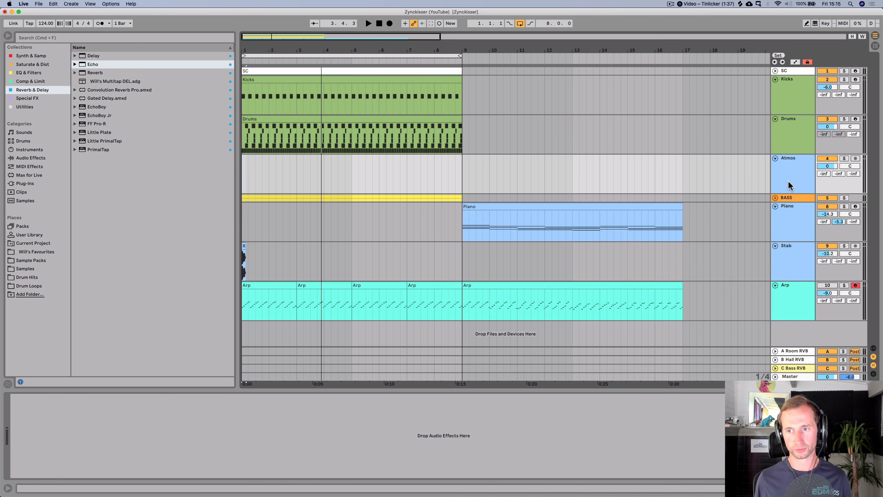
{"action": "left_click_drag", "start_coordinate": [788, 184], "coordinate": [781, 277]}
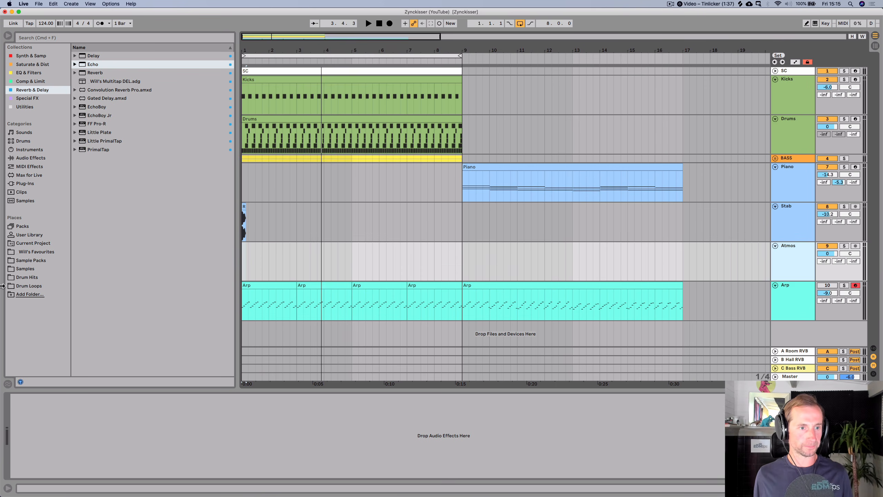
- Preview Atmos G Minor.wav from the current project's Imported samples and place it at the start of the Atmos track
{"action": "left_click", "coordinate": [35, 244]}
{"action": "left_click", "coordinate": [112, 81]}
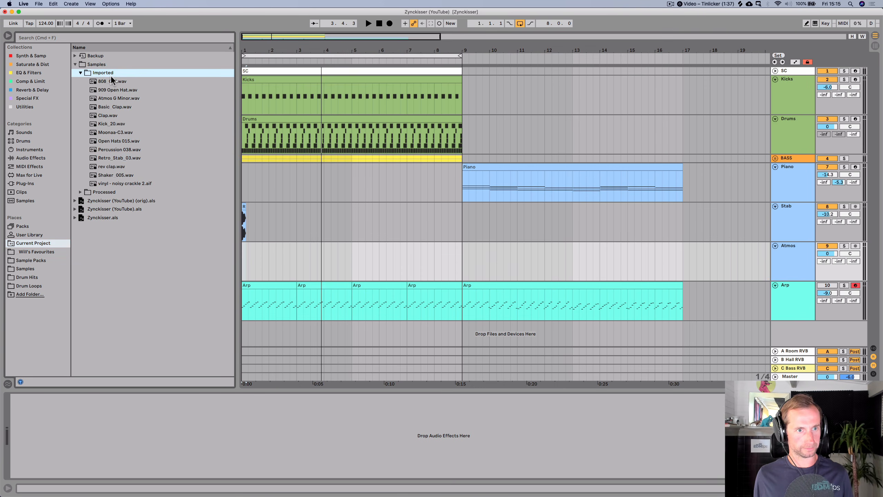
{"action": "key", "text": "Down"}
{"action": "key", "text": "Down"}
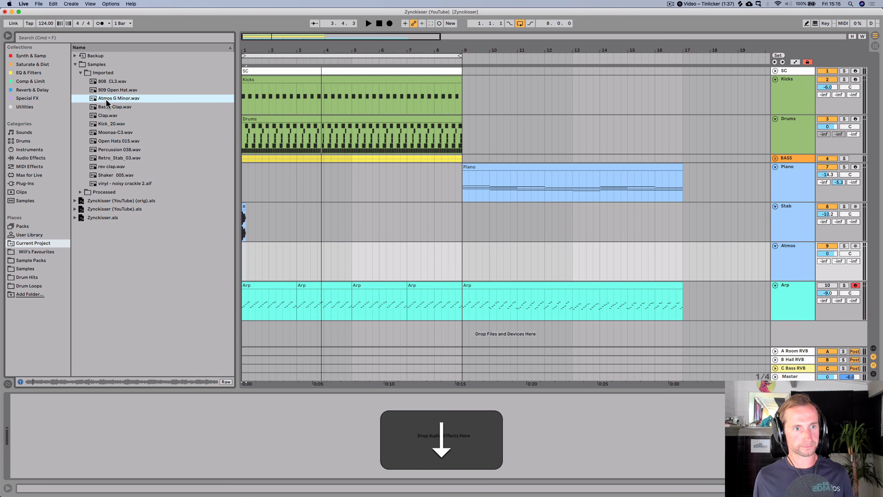
{"action": "key", "text": "space"}
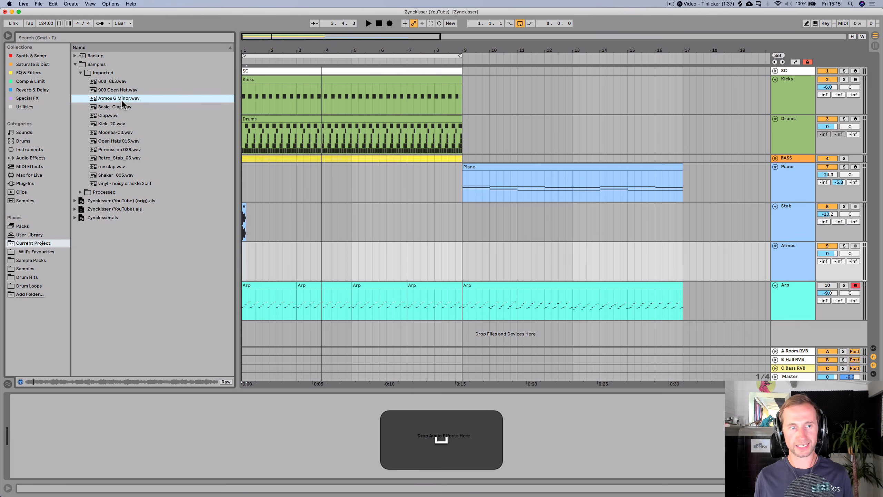
{"action": "left_click_drag", "start_coordinate": [120, 101], "coordinate": [242, 259]}
{"action": "left_click_drag", "start_coordinate": [287, 53], "coordinate": [281, 51]}
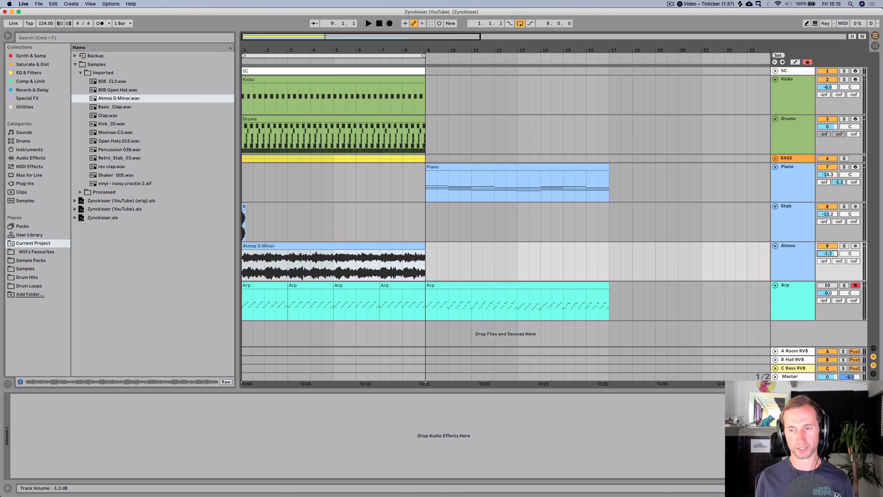
- Lower the Atmos track volume to -26.4 dB and solo it while auditioning
{"action": "key", "text": "space"}
{"action": "left_click_drag", "start_coordinate": [827, 254], "coordinate": [827, 240]}
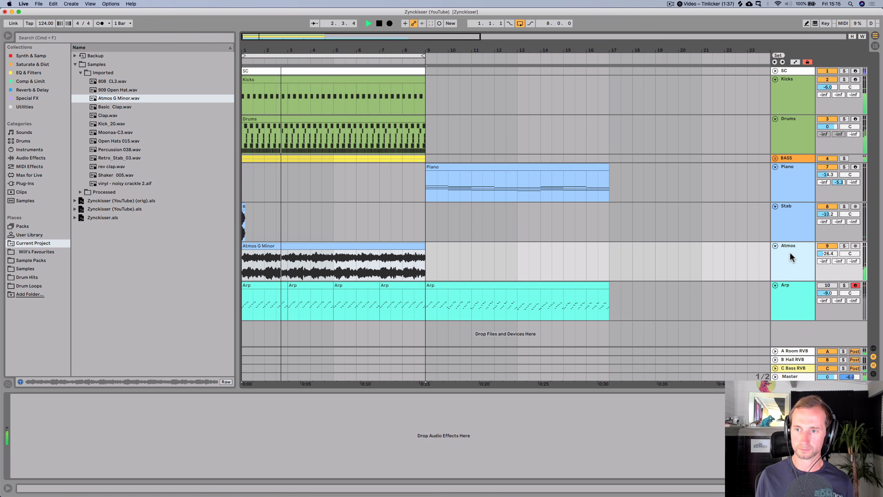
{"action": "key", "text": "space"}
{"action": "left_click", "coordinate": [843, 245]}
{"action": "key", "text": "space"}
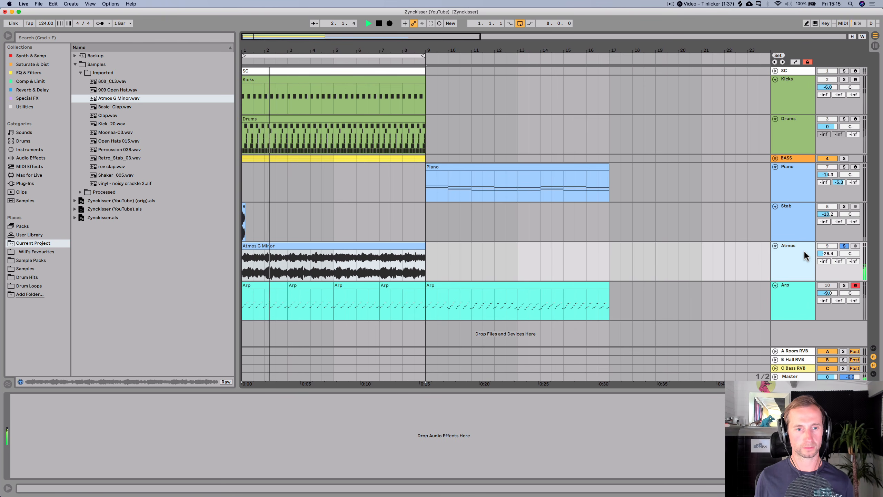
- Open the Atmos clip and inspect its warp mode options
{"action": "double_click", "coordinate": [366, 246]}
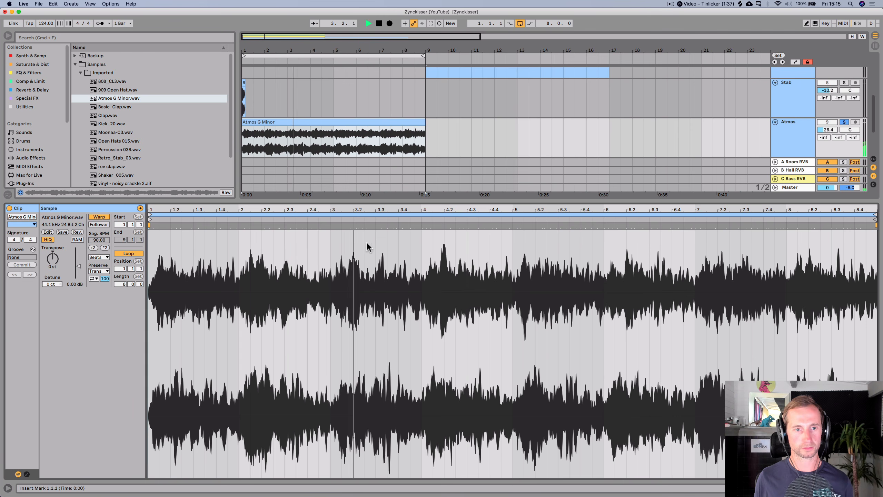
{"action": "left_click", "coordinate": [105, 257]}
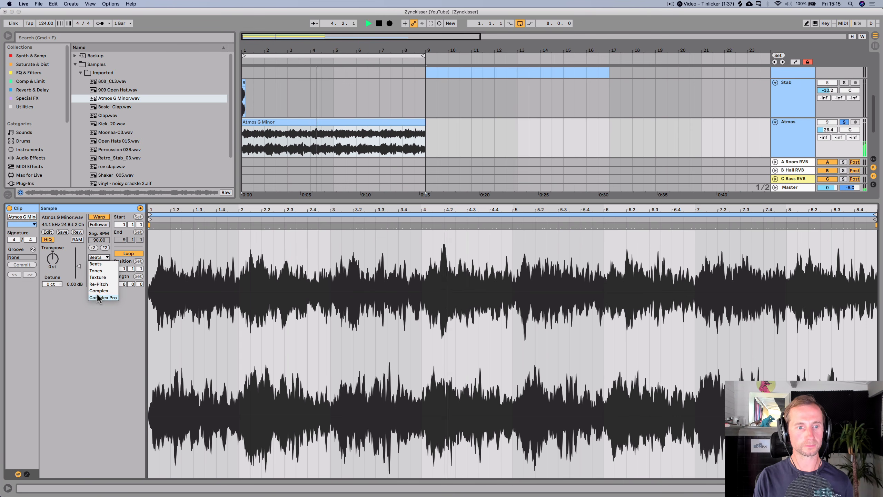
{"action": "key", "text": "shift+Tab"}
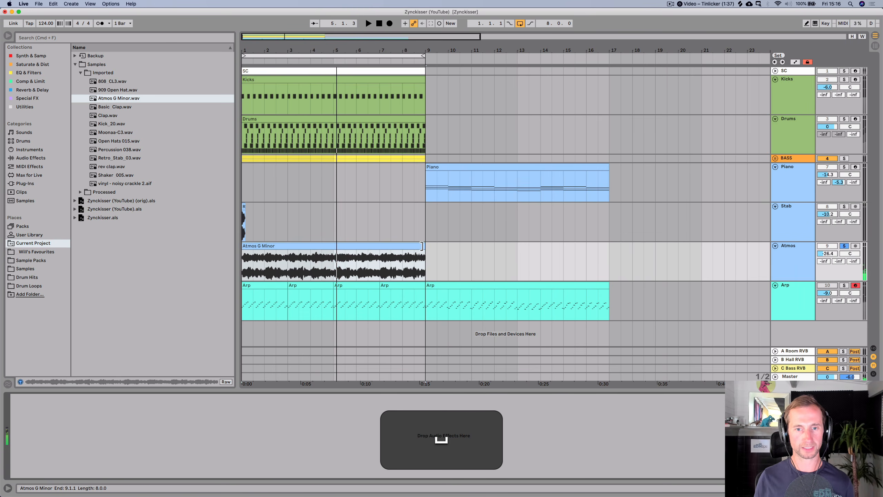
- Extend the Atmos G Minor clip so it ends at bar 17
{"action": "key", "text": "shift+space"}
{"action": "left_click_drag", "start_coordinate": [422, 245], "coordinate": [610, 242]}
{"action": "key", "text": "shift+space"}
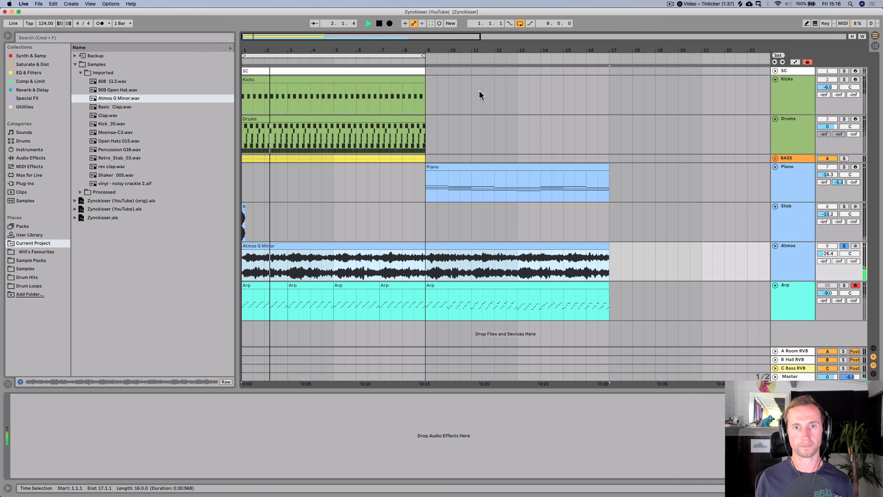
- Unsolo the Atmos track and audition the full arrangement
{"action": "left_click_drag", "start_coordinate": [420, 49], "coordinate": [421, 27]}
{"action": "key", "text": "space"}
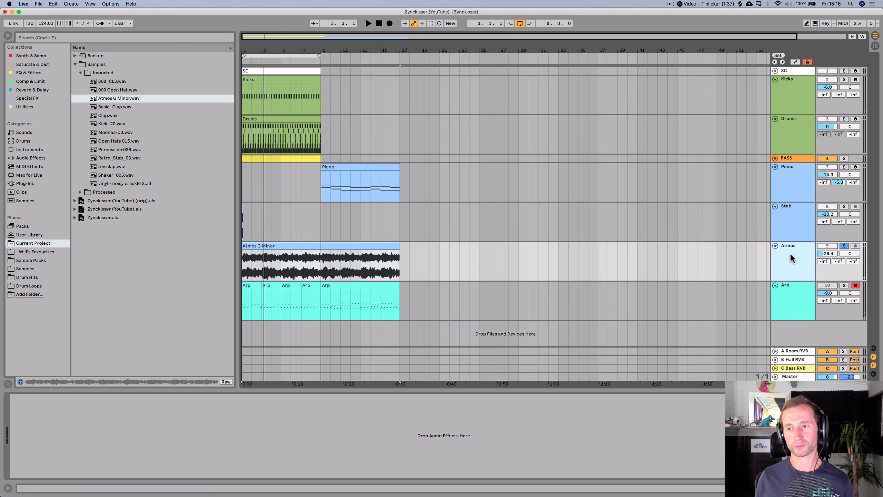
{"action": "key", "text": "space"}
{"action": "left_click", "coordinate": [844, 246]}
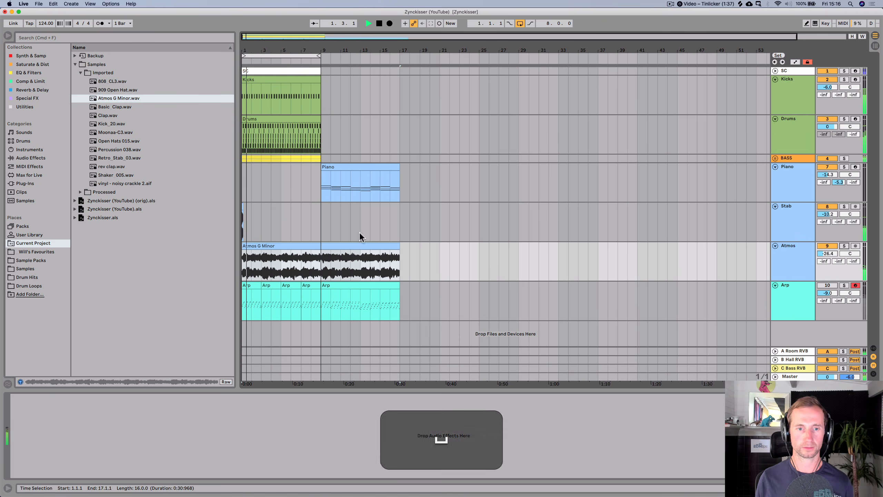
{"action": "key", "text": "shift"}
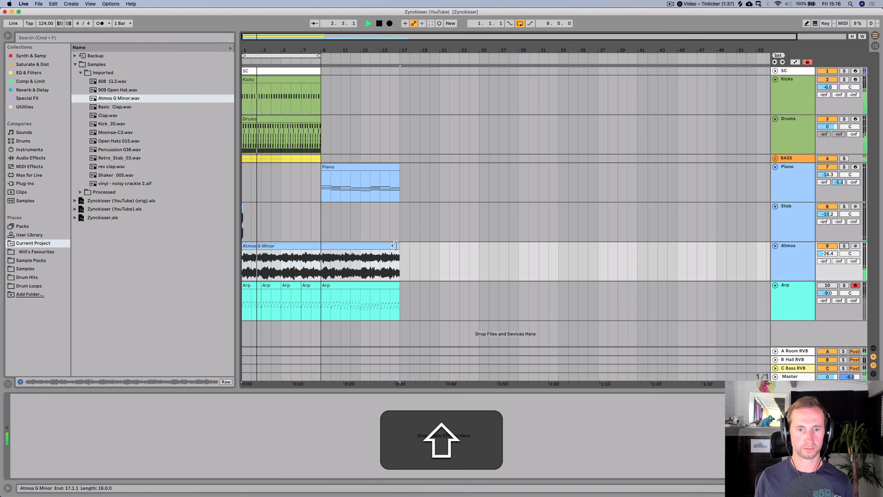
- Shorten the Atmos G Minor clip so it ends at bar 9
{"action": "left_click_drag", "start_coordinate": [396, 246], "coordinate": [321, 246]}
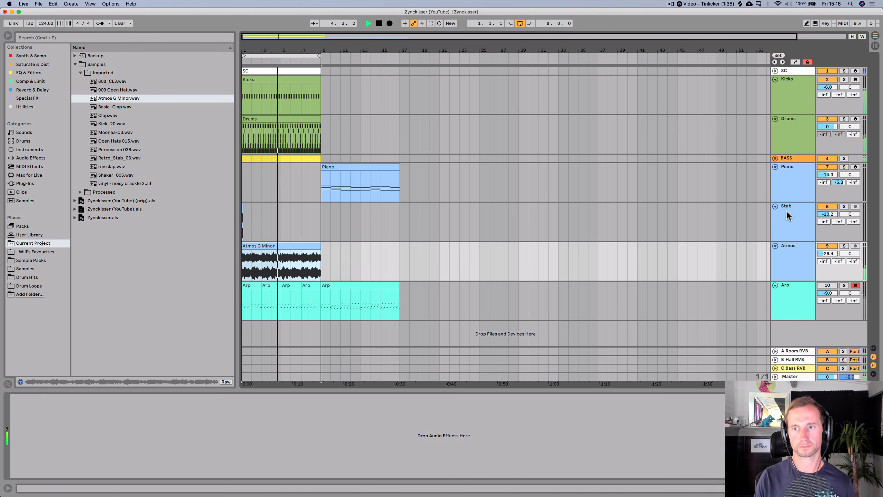
- Open the Drums rack, lower the 909 Open Hat chain volume to -7.4 dB, and save the set
{"action": "left_click", "coordinate": [785, 117]}
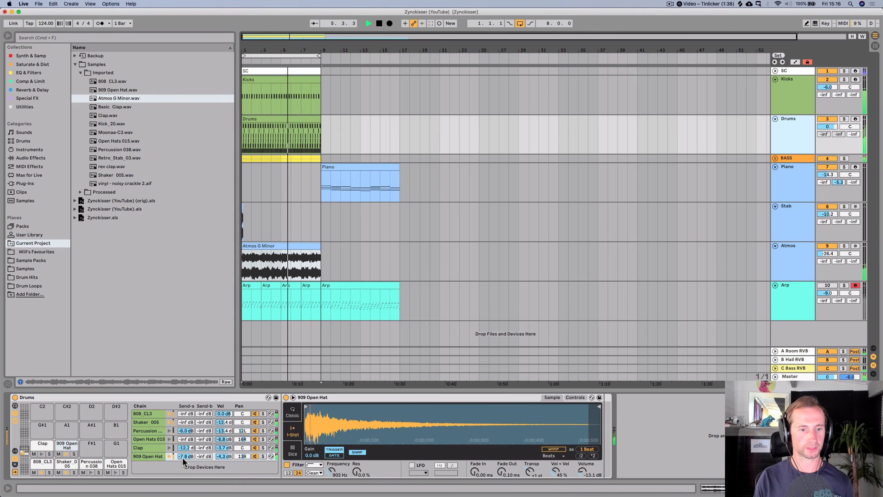
{"action": "mouse_move", "coordinate": [223, 456]}
{"action": "left_mouse_down"}
{"action": "mouse_move", "coordinate": [224, 476]}
{"action": "mouse_move", "coordinate": [221, 452]}
{"action": "left_mouse_up"}
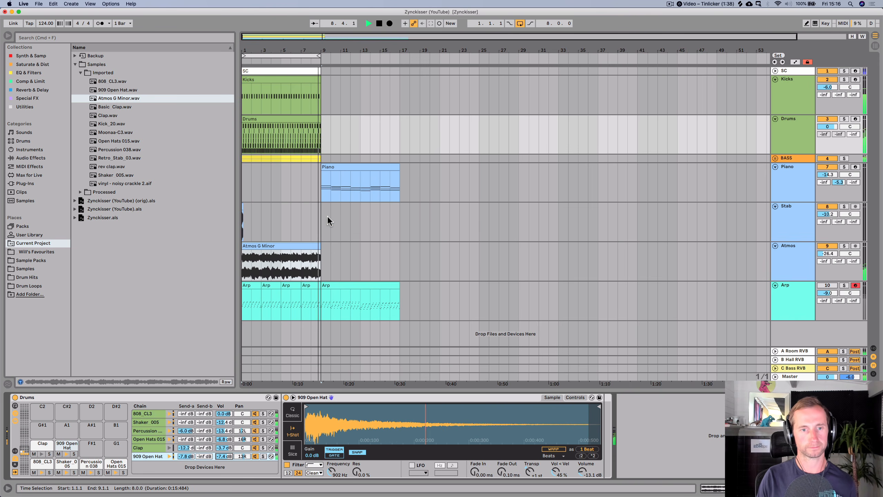
{"action": "key", "text": "super+space"}
{"action": "key", "text": "super+s"}
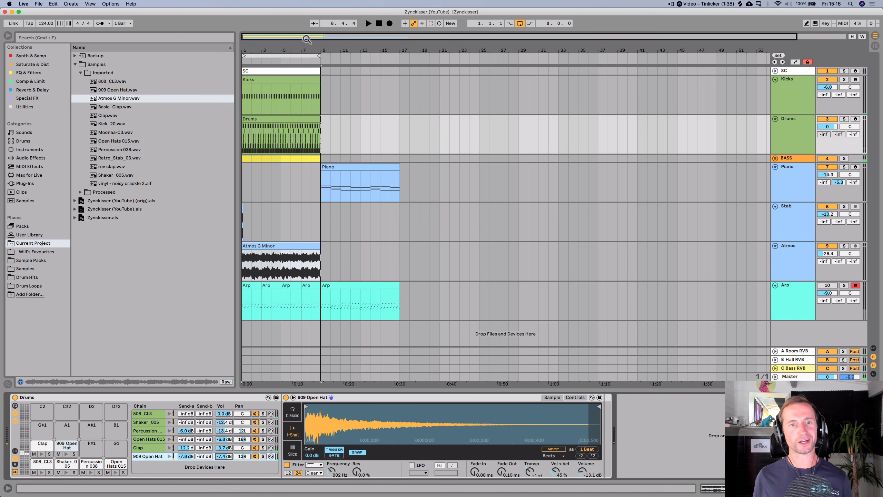
- Load Basic_Clap.wav from the Samples folder onto the F#1 pad of the Drums rack
{"action": "double_click", "coordinate": [313, 118]}
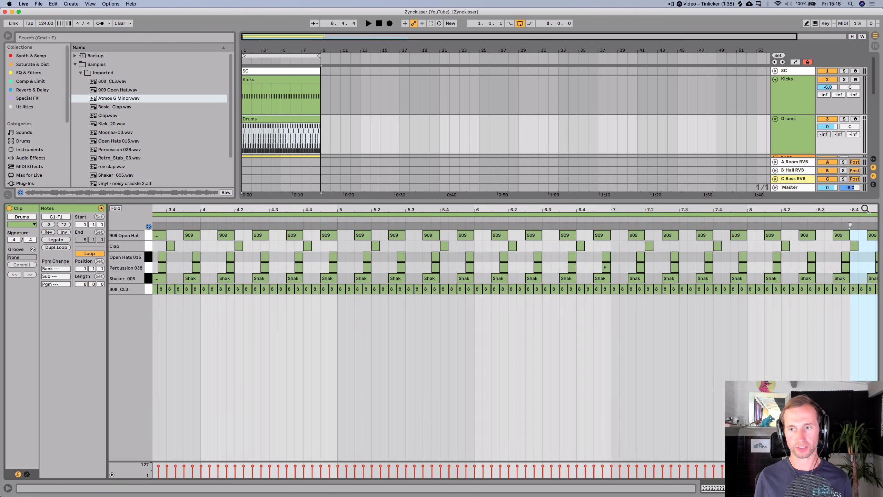
{"action": "key", "text": "shift+Tab"}
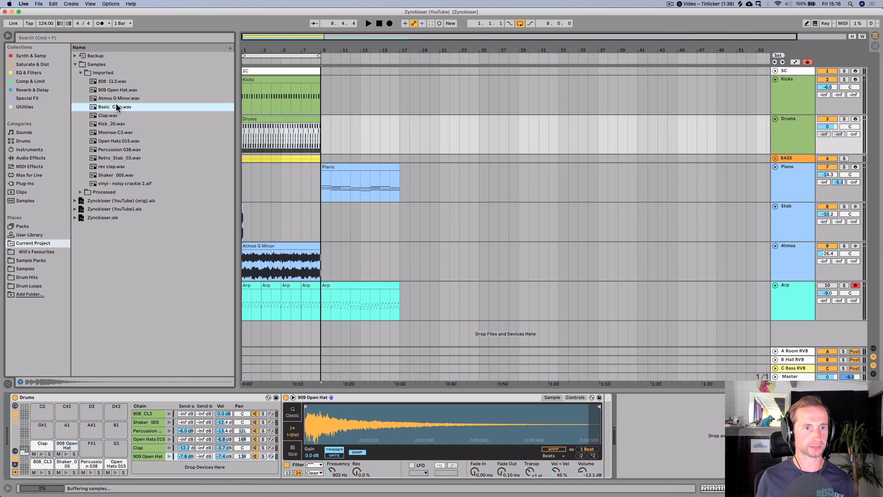
{"action": "left_click_drag", "start_coordinate": [116, 102], "coordinate": [86, 446]}
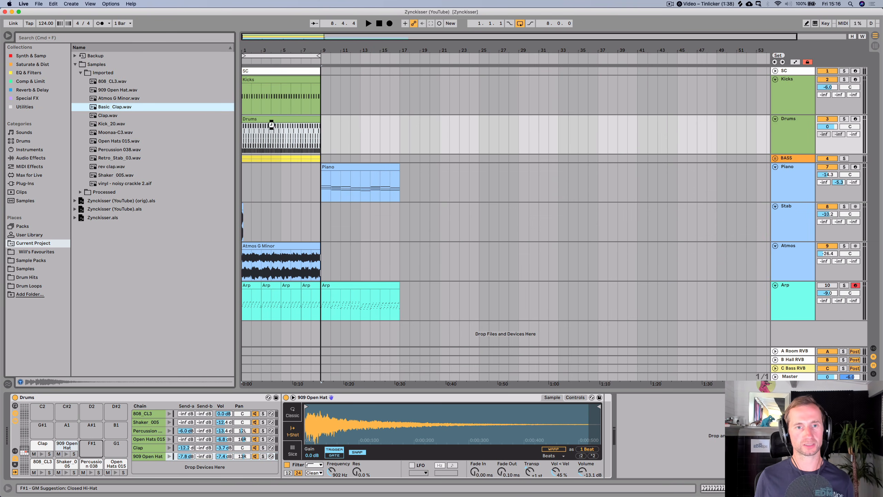
- In the Drums clip, add two Basic_Clap hits near the end of the last bar while auditioning
{"action": "double_click", "coordinate": [311, 121]}
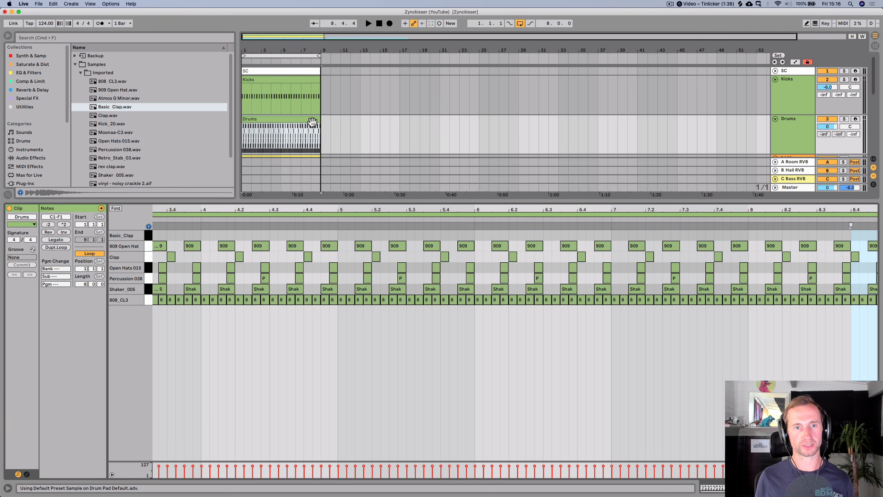
{"action": "left_click", "coordinate": [762, 222]}
{"action": "left_click_drag", "start_coordinate": [860, 208], "coordinate": [834, 208]}
{"action": "key", "text": "space"}
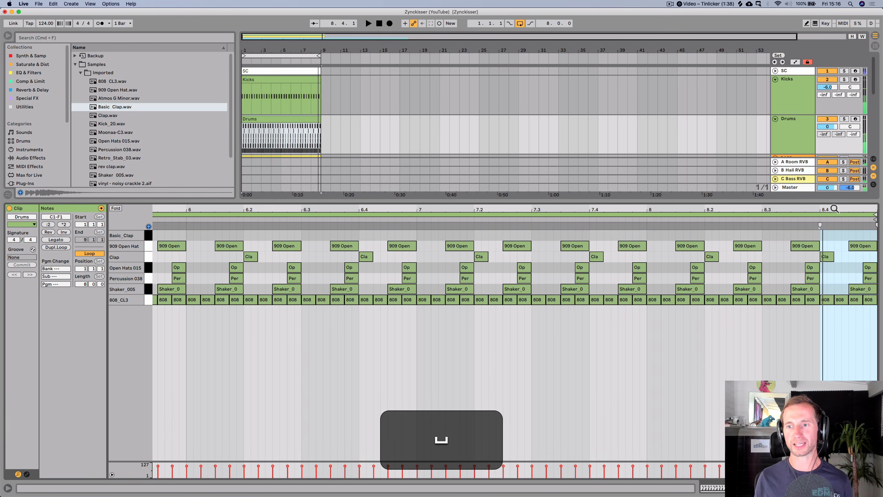
{"action": "left_click", "coordinate": [617, 218]}
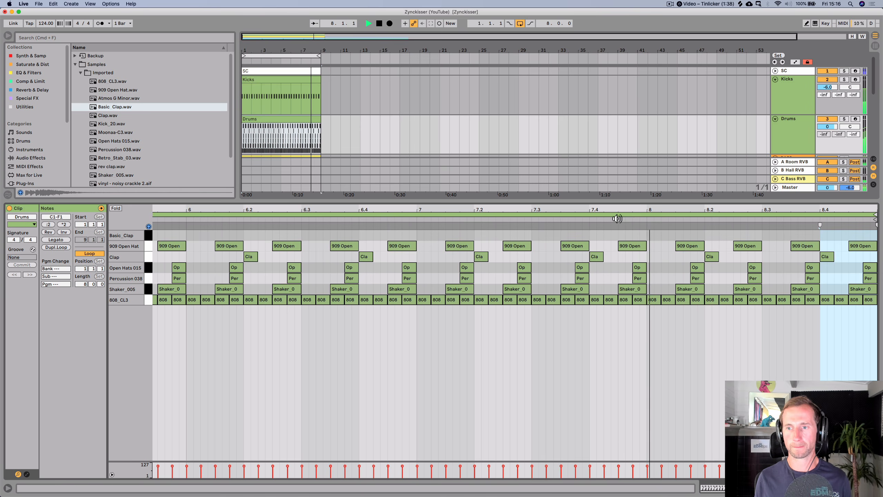
{"action": "key", "text": "space"}
{"action": "left_click", "coordinate": [749, 233]}
{"action": "key", "text": "Right"}
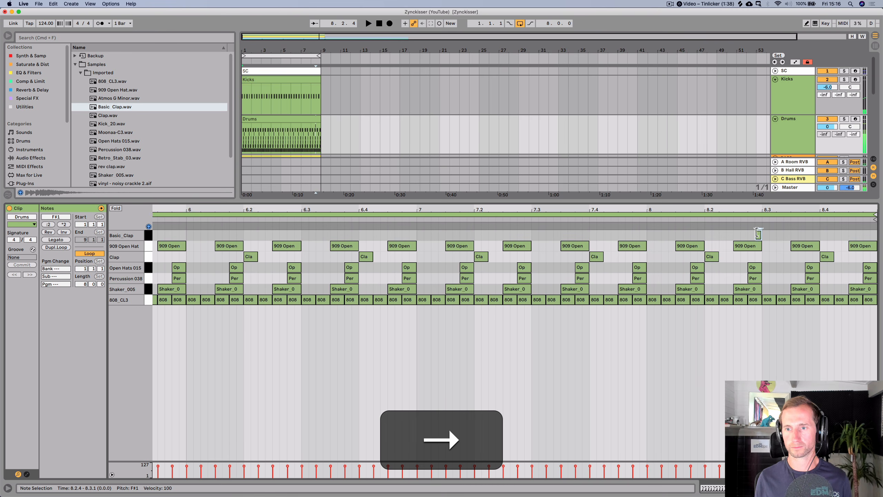
{"action": "key", "text": "Left"}
{"action": "left_click_drag", "start_coordinate": [754, 234], "coordinate": [795, 235]}
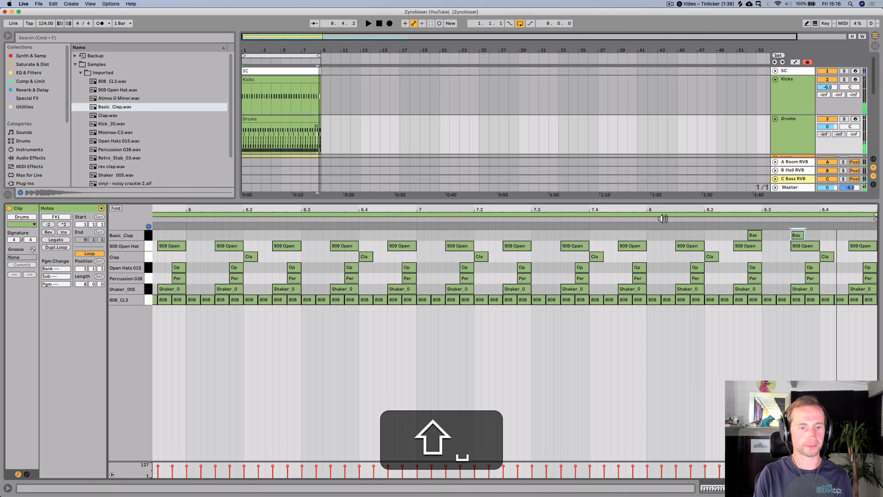
- Set the Basic_Clap chain volume to -4.0 dB in the Drums rack
{"action": "key", "text": "shift+Tab"}
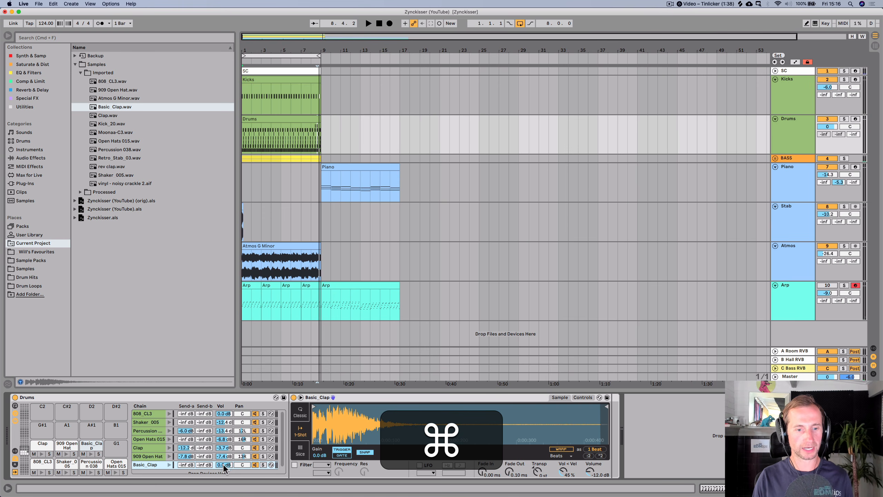
{"action": "left_click_drag", "start_coordinate": [222, 464], "coordinate": [225, 462]}
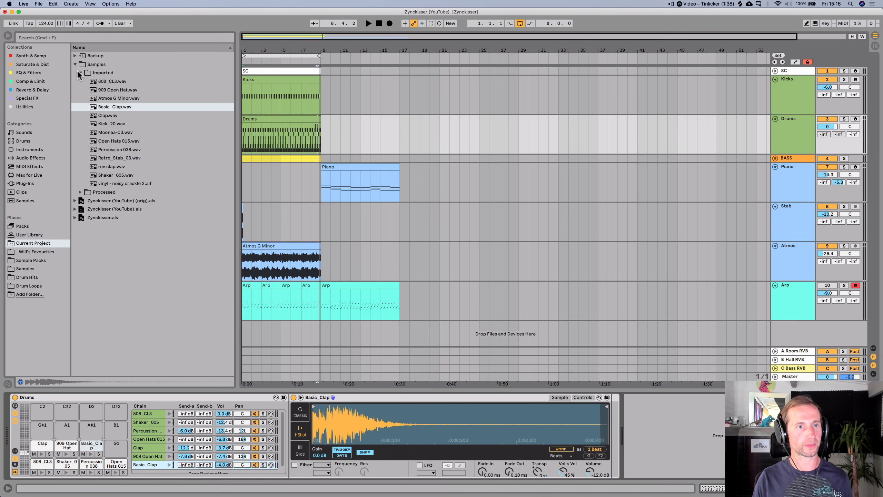
- Add a Delay from the Reverb & Delay collection to the Basic_Clap chain
{"action": "left_click", "coordinate": [24, 90]}
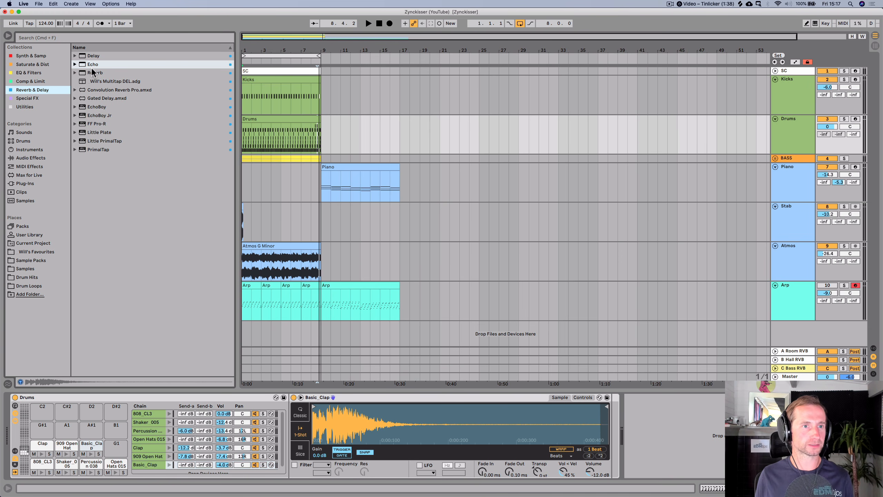
{"action": "left_click", "coordinate": [91, 56]}
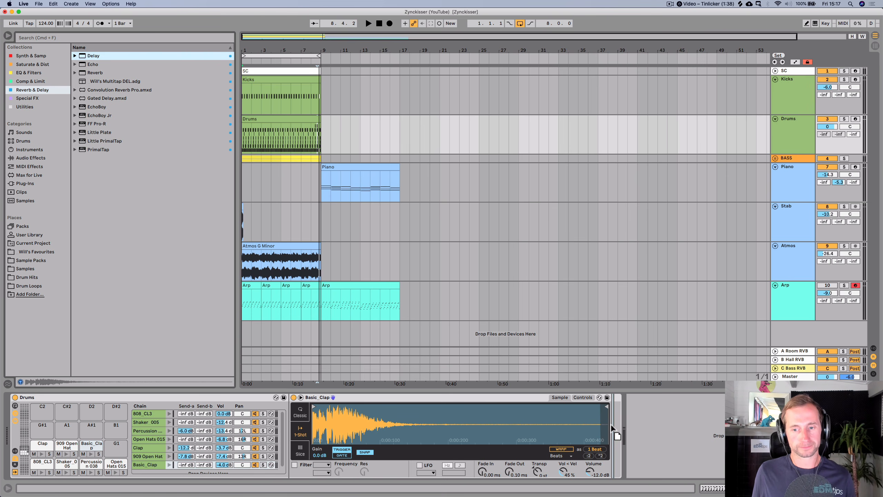
{"action": "left_click_drag", "start_coordinate": [610, 423], "coordinate": [611, 427]}
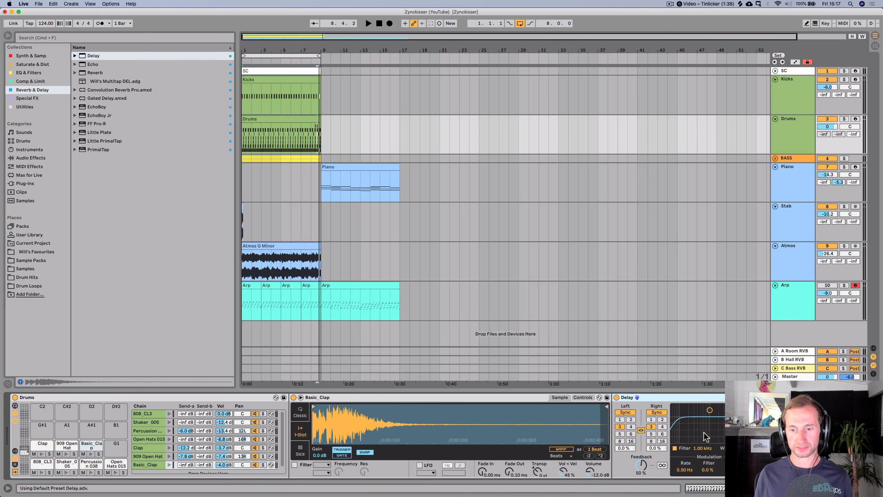
- Audition the Drums track with the delayed clap from the start of the arrangement
{"action": "key", "text": "space"}
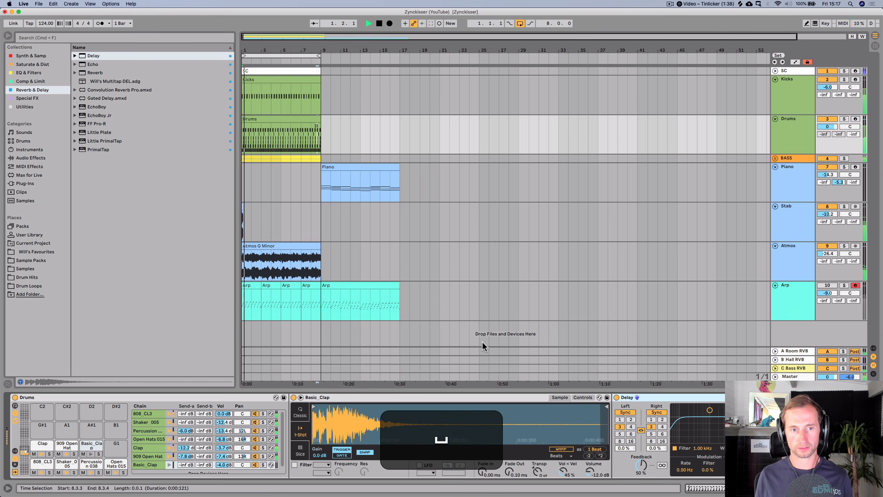
{"action": "left_click", "coordinate": [313, 89]}
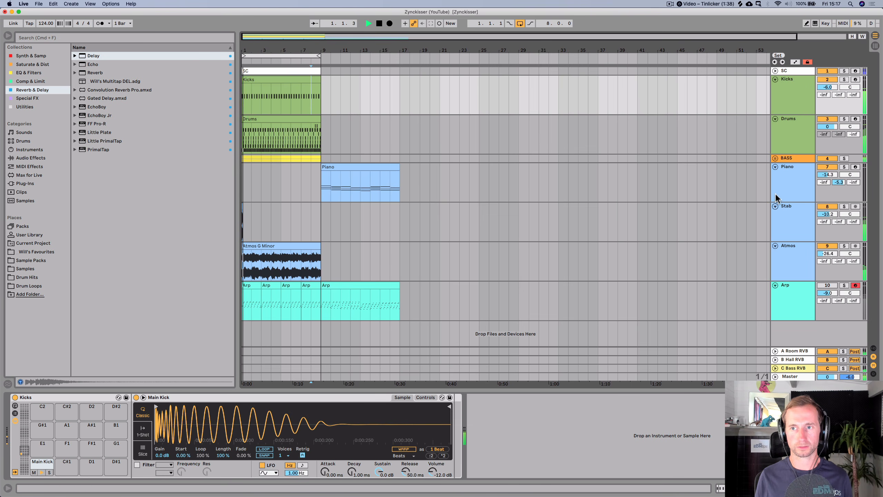
{"action": "left_click", "coordinate": [794, 137]}
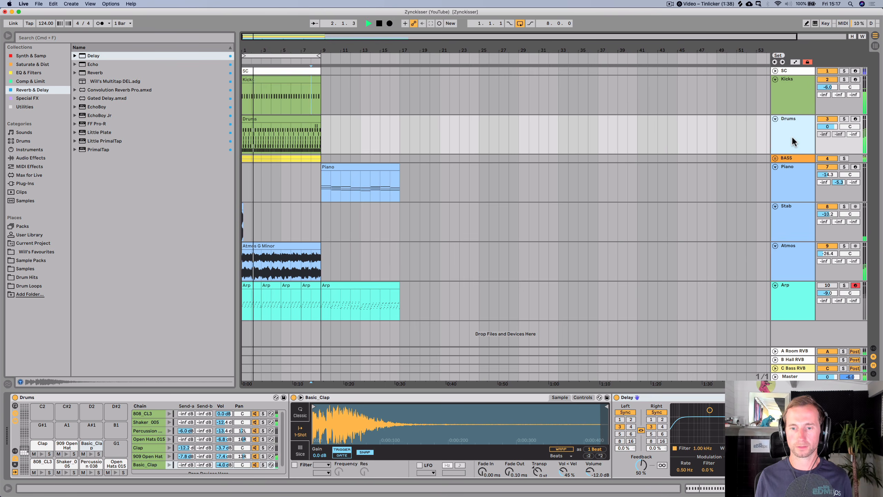
{"action": "key", "text": "space"}
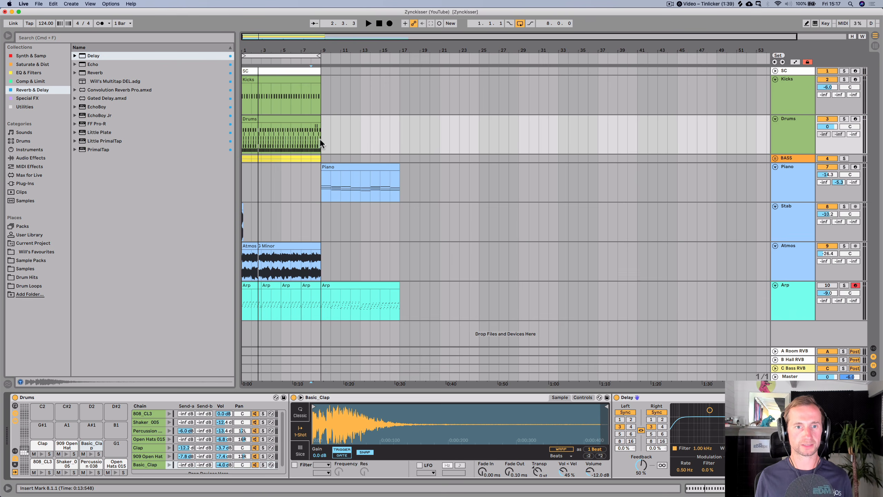
{"action": "key", "text": "space"}
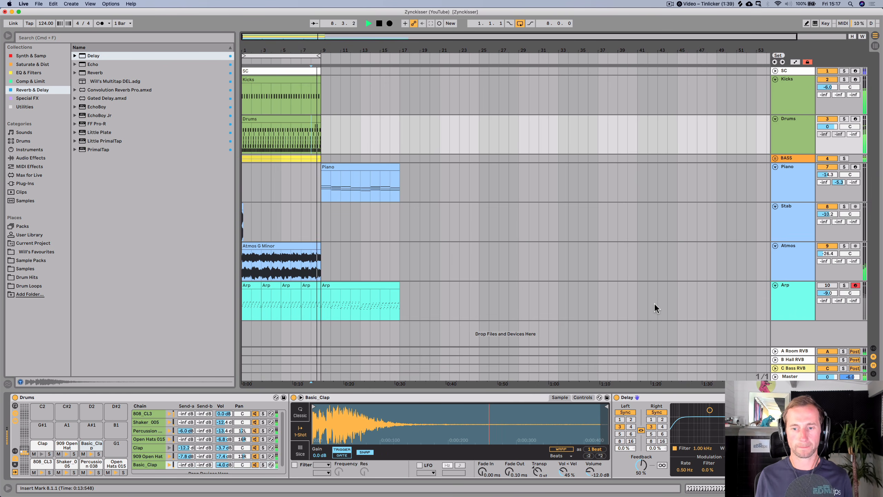
{"action": "key", "text": "space"}
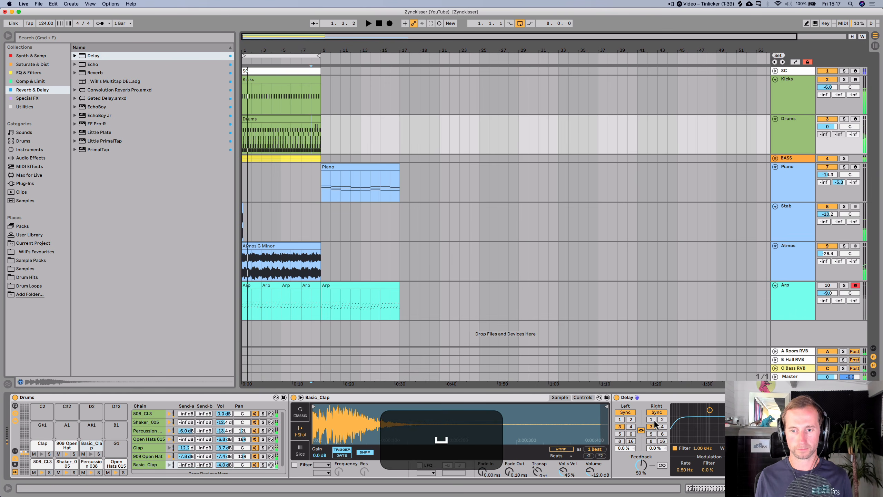
- Set the clap Delay's right offset to 2.6% and left offset to -0.5% and audition the result
{"action": "left_click_drag", "start_coordinate": [654, 449], "coordinate": [654, 439]}
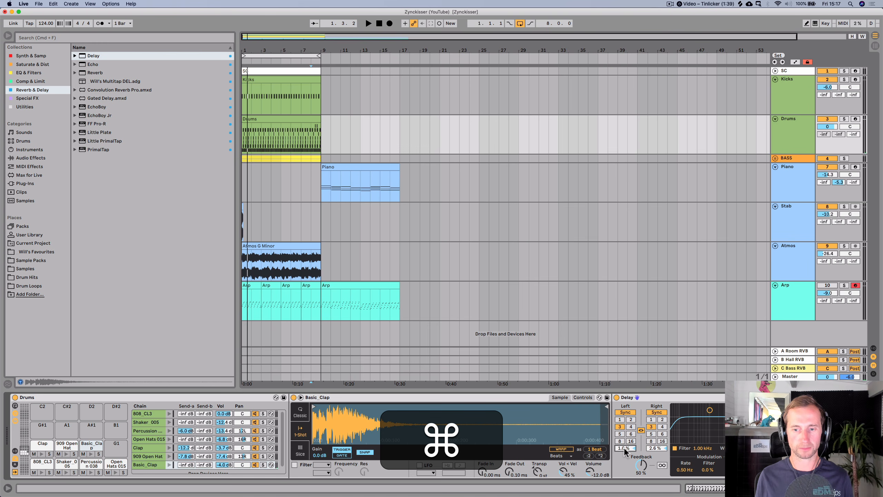
{"action": "type", "text": "-0.5"}
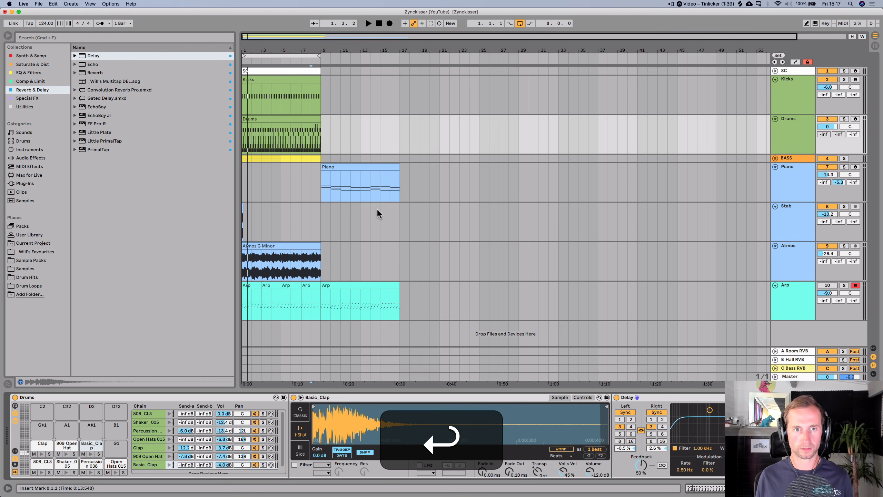
{"action": "left_click", "coordinate": [309, 105]}
{"action": "key", "text": "space"}
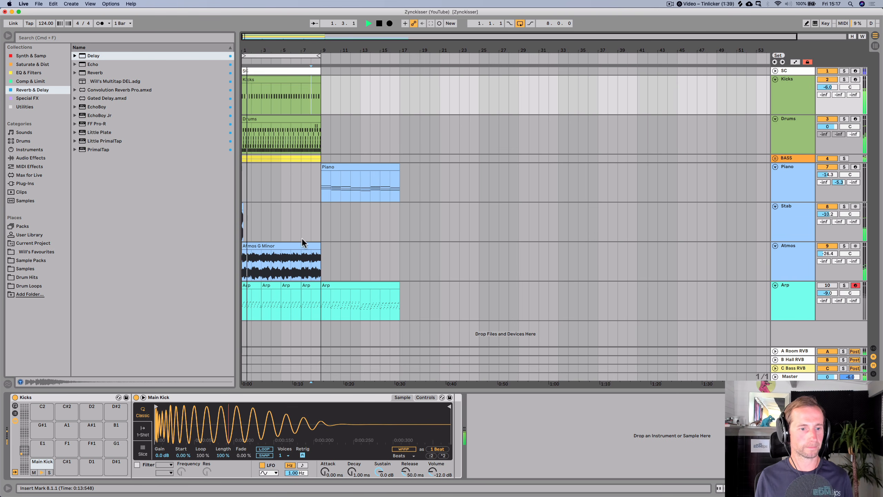
- Lower the Basic_Clap chain volume to -6.0 dB while playing, and save the set
{"action": "left_click", "coordinate": [803, 134]}
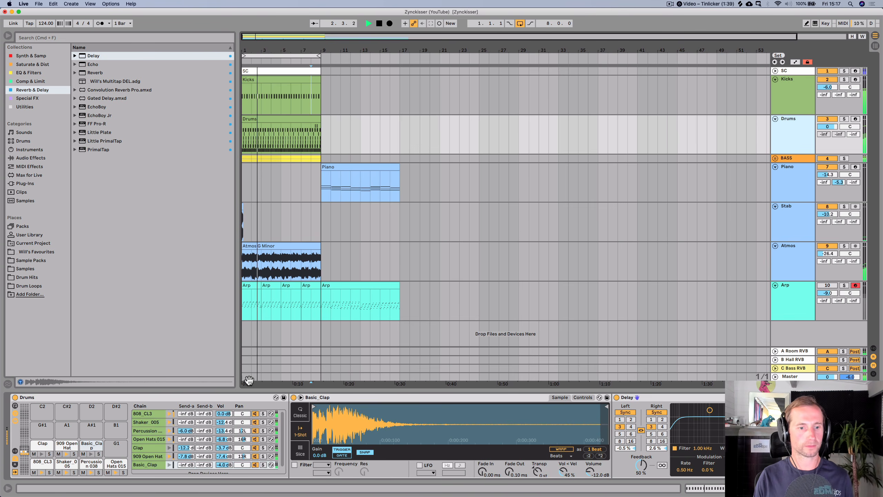
{"action": "key", "text": "space"}
{"action": "left_click_drag", "start_coordinate": [216, 466], "coordinate": [216, 471]}
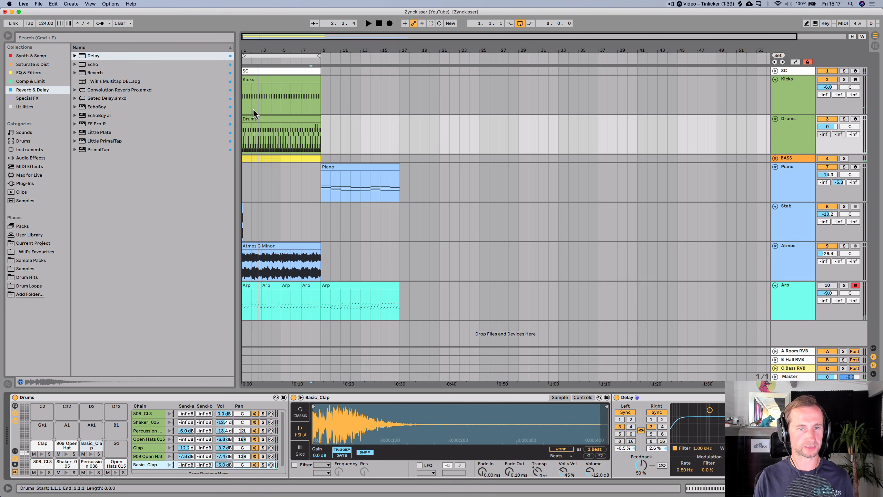
{"action": "key", "text": "super+s"}
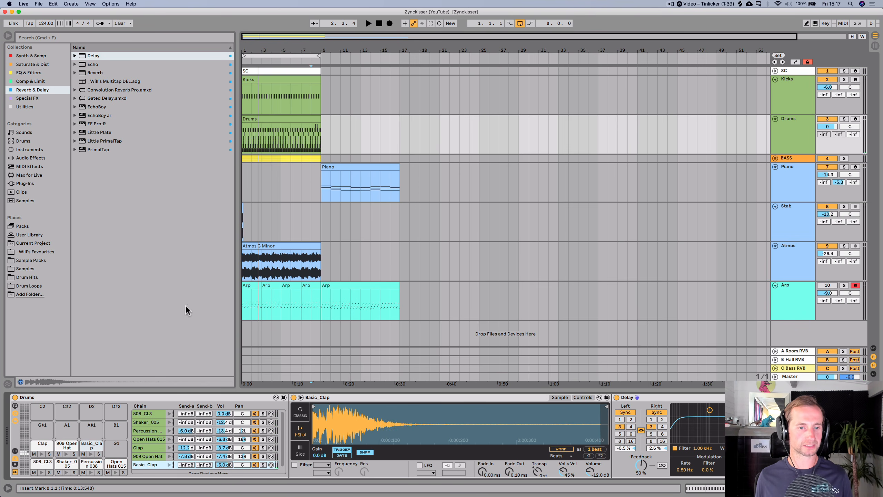
- Solo the Drums track and its 808_CL3 chain and play them back
{"action": "left_click", "coordinate": [142, 414]}
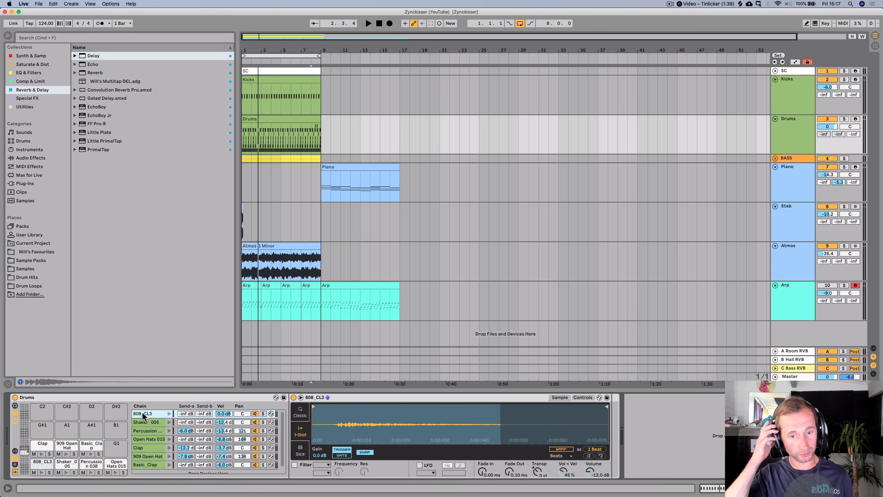
{"action": "left_click", "coordinate": [845, 119]}
{"action": "left_click", "coordinate": [806, 132]}
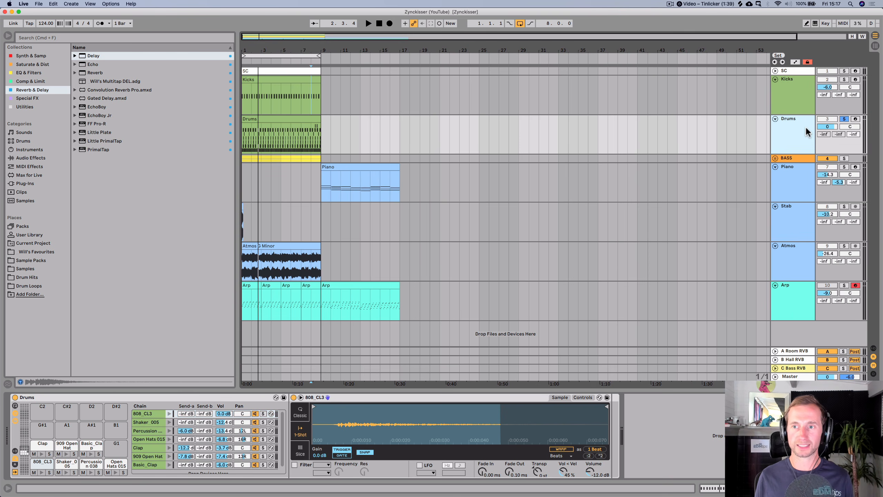
{"action": "key", "text": "space"}
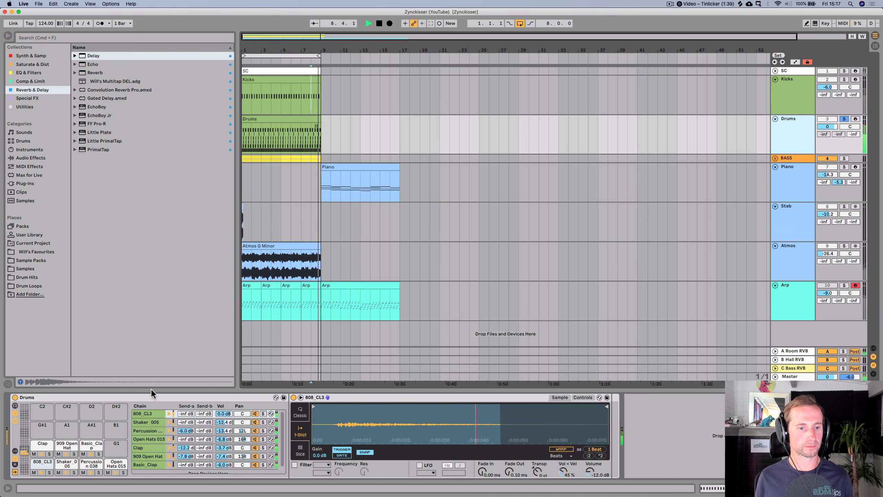
{"action": "left_click", "coordinate": [262, 413]}
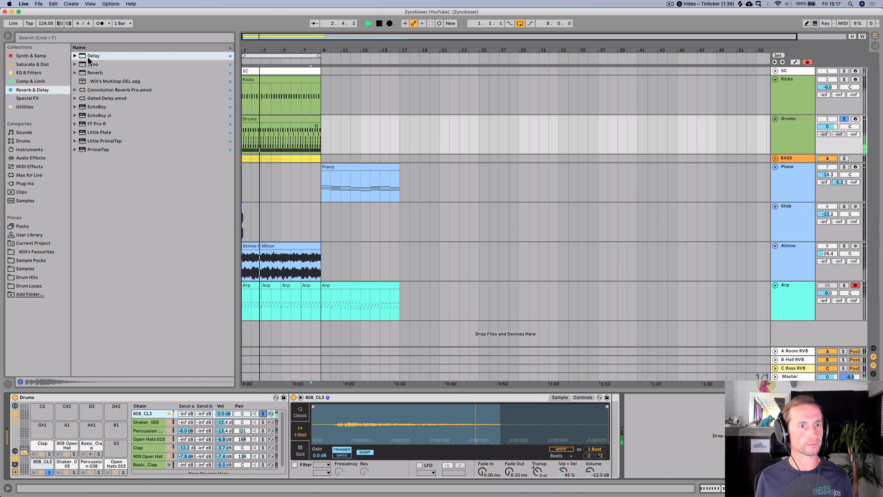
- Add a Delay to the 808_CL3 chain and set its feedback to 0%
{"action": "left_click", "coordinate": [87, 55]}
{"action": "left_click_drag", "start_coordinate": [399, 320], "coordinate": [629, 423]}
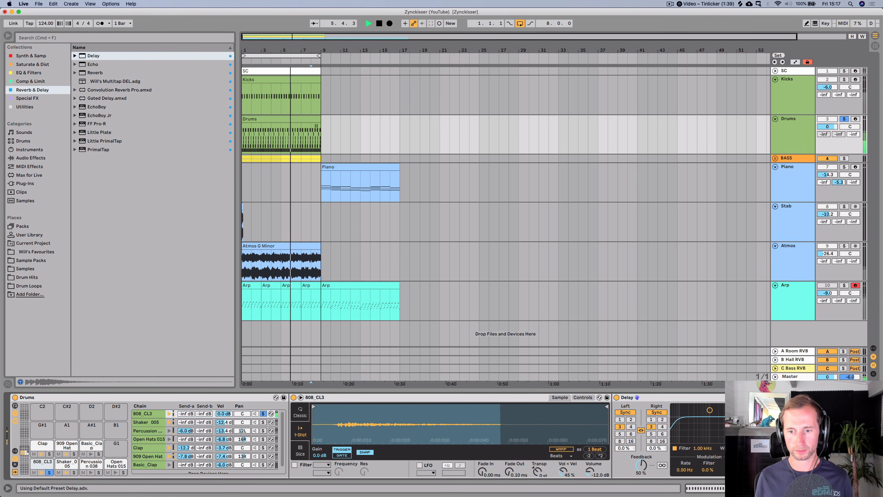
{"action": "left_click_drag", "start_coordinate": [645, 463], "coordinate": [644, 482]}
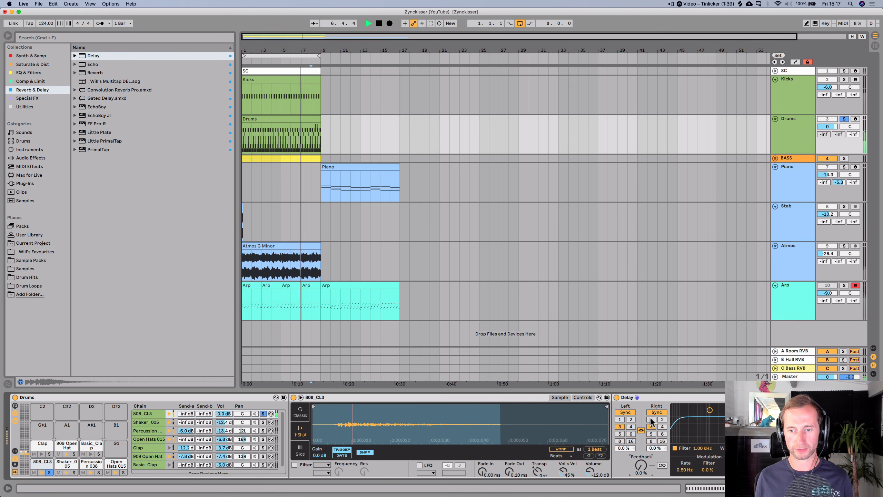
- Set the 808 Delay's right offset to 2.6% and left offset to -0.5%
{"action": "left_click", "coordinate": [651, 420]}
{"action": "key", "text": "super"}
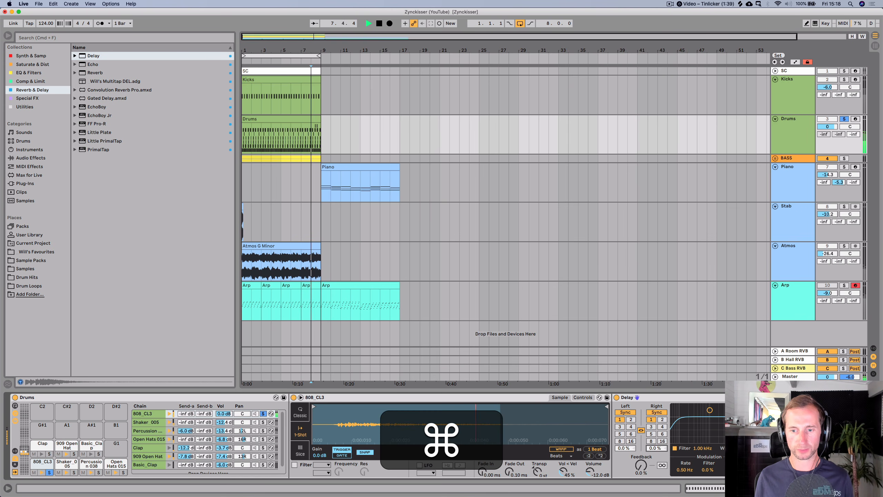
{"action": "left_click_drag", "start_coordinate": [656, 448], "coordinate": [625, 452]}
{"action": "left_click", "coordinate": [625, 448]}
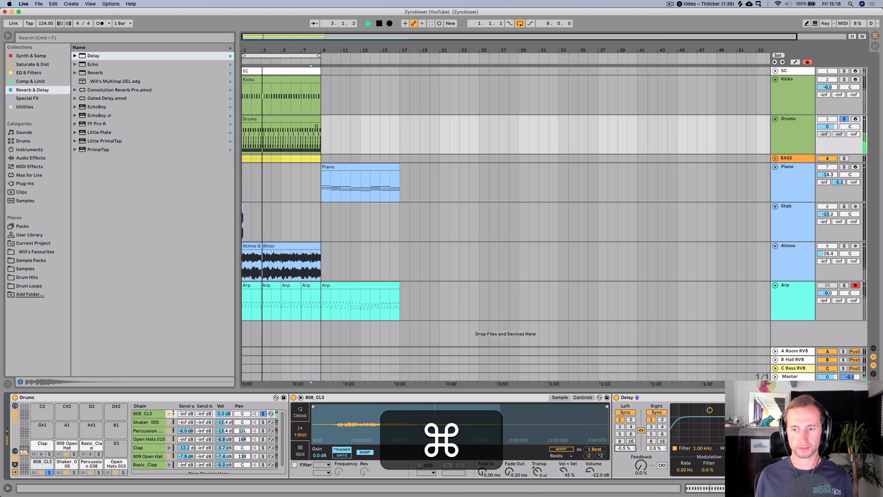
- Unsolo the Drums track and its 808_CL3 chain after auditioning, and save the set
{"action": "key", "text": "alt+m"}
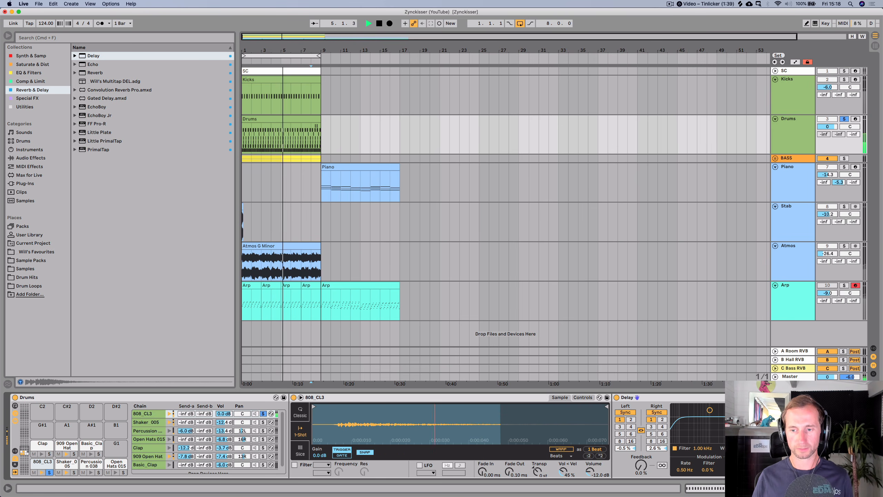
{"action": "key", "text": "alt"}
{"action": "key", "text": "alt+m"}
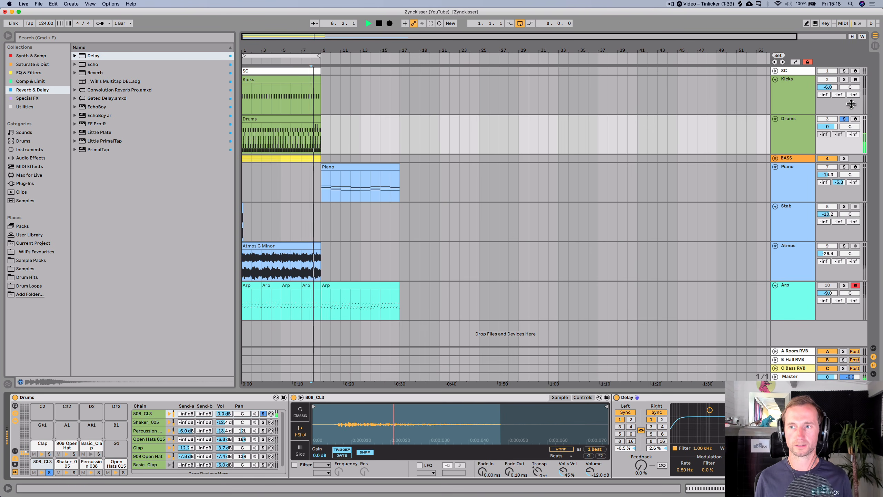
{"action": "left_click", "coordinate": [843, 118]}
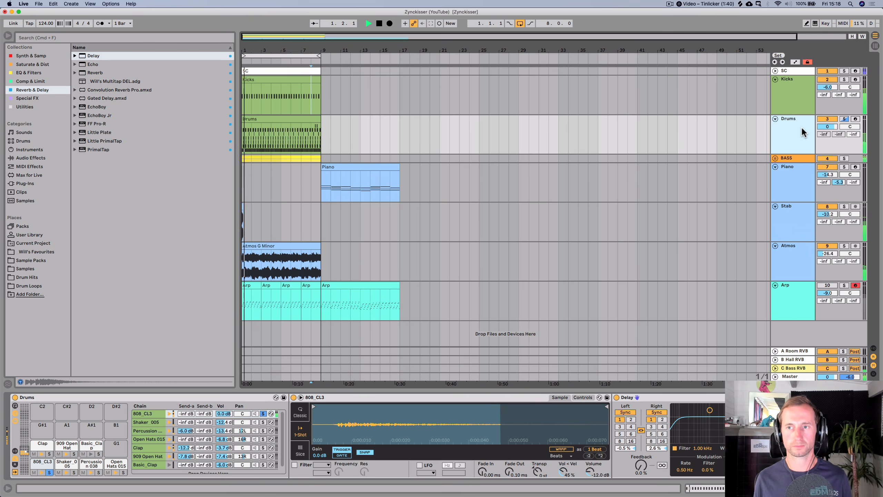
{"action": "left_click", "coordinate": [263, 413]}
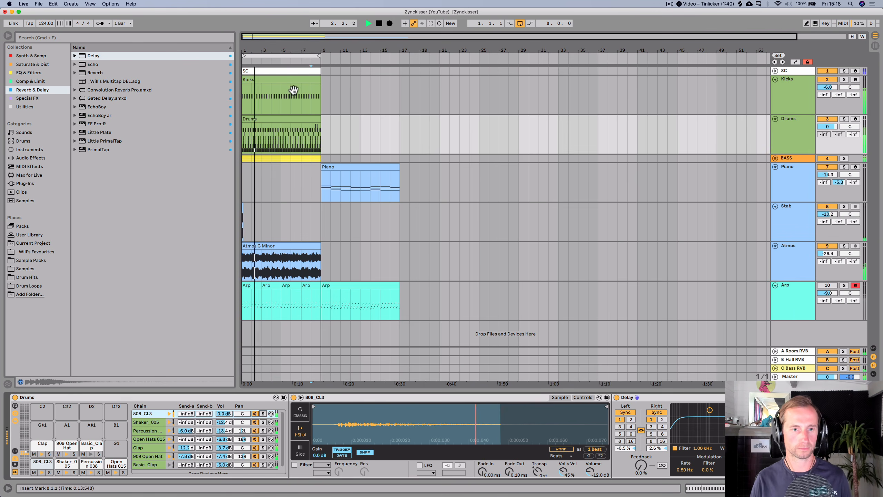
{"action": "key", "text": "super+s"}
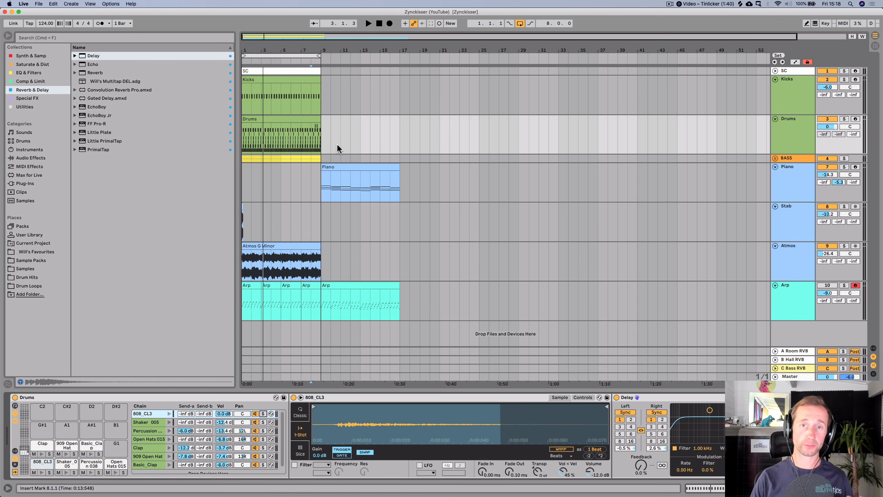
{"action": "key", "text": "super+s"}
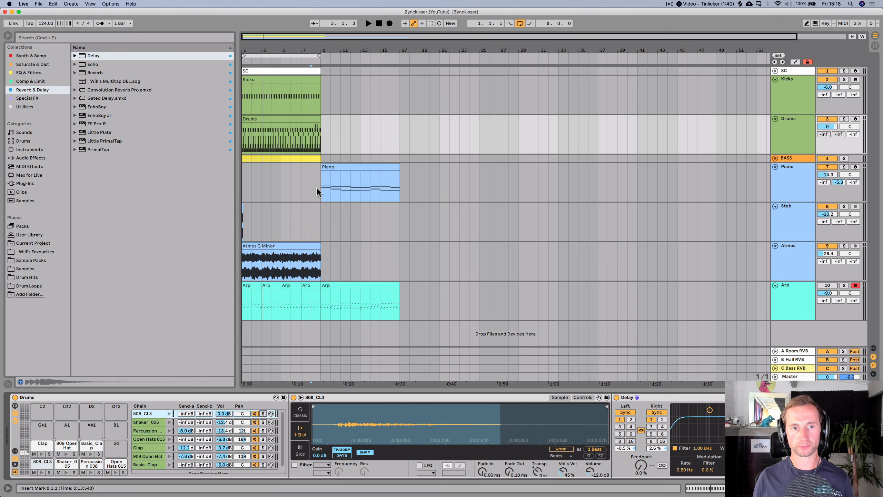
- Loop bars 9 to 17 over the Piano clip, play it, and open the Piano clip for editing
{"action": "left_click_drag", "start_coordinate": [320, 187], "coordinate": [404, 185]}
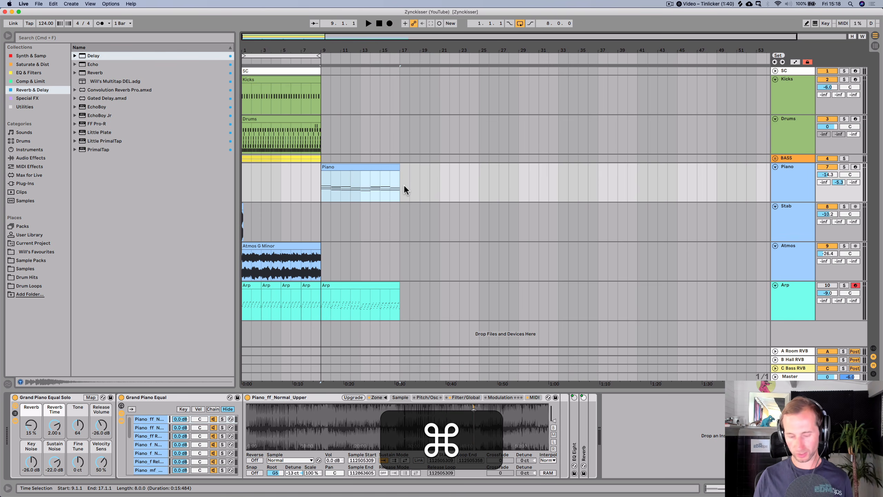
{"action": "key", "text": "super+l"}
{"action": "key", "text": "space"}
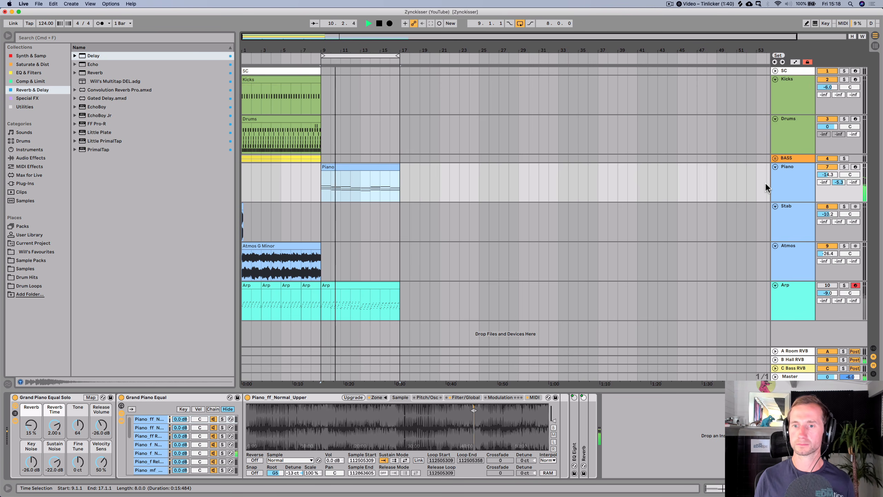
{"action": "key", "text": "space"}
{"action": "double_click", "coordinate": [339, 168]}
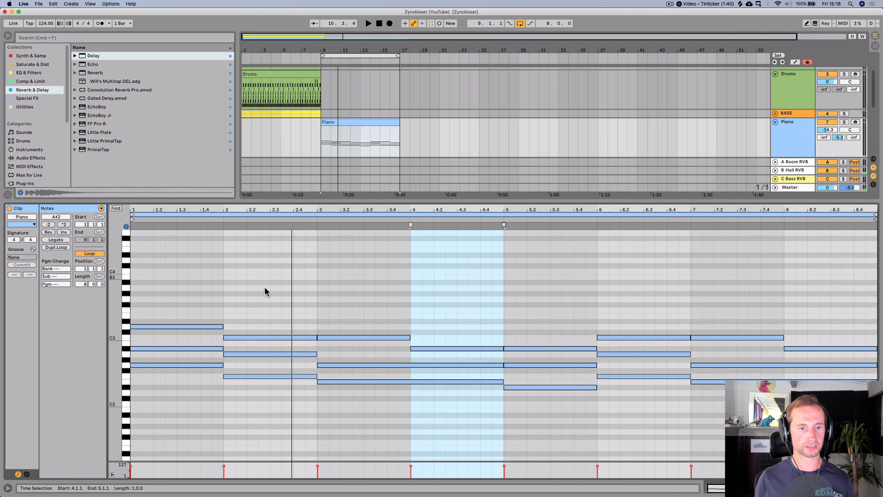
- Try raising the second bar's top piano note to D3, audition it, and undo the change
{"action": "left_click", "coordinate": [251, 331]}
{"action": "left_click", "coordinate": [252, 336]}
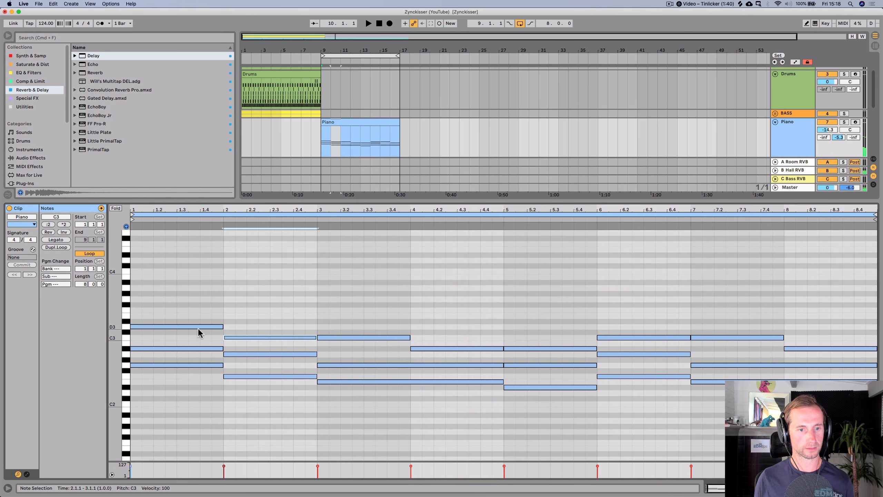
{"action": "key", "text": "Up"}
{"action": "key", "text": "Up"}
{"action": "key", "text": "space"}
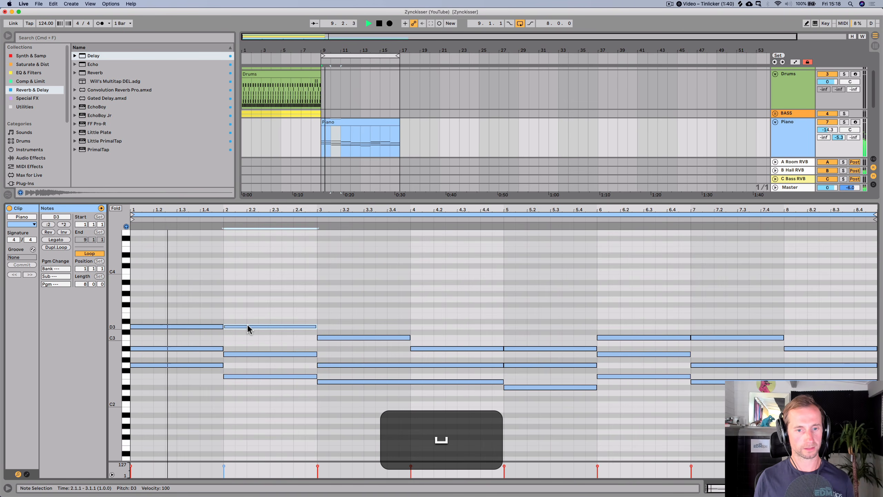
{"action": "key", "text": "space"}
{"action": "key", "text": "super+z"}
{"action": "key", "text": "super+z"}
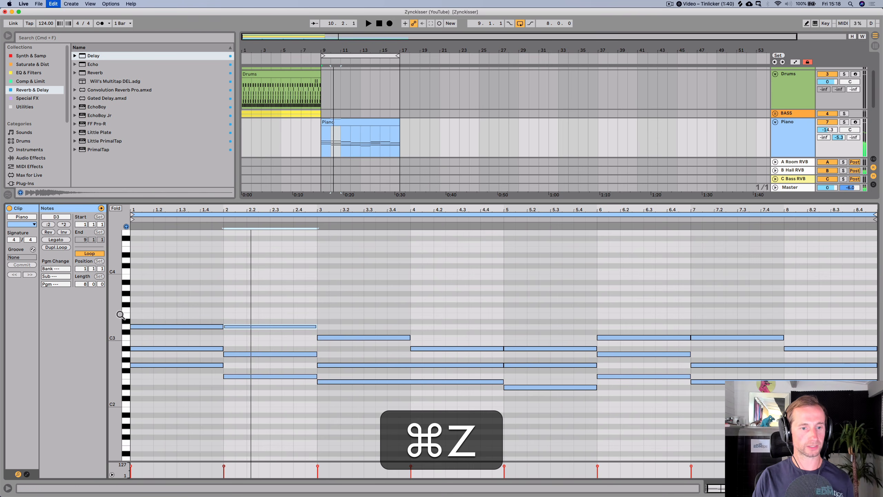
- Fold the piano roll and raise the second bar's top note to D3, auditioning the result
{"action": "left_click", "coordinate": [115, 208]}
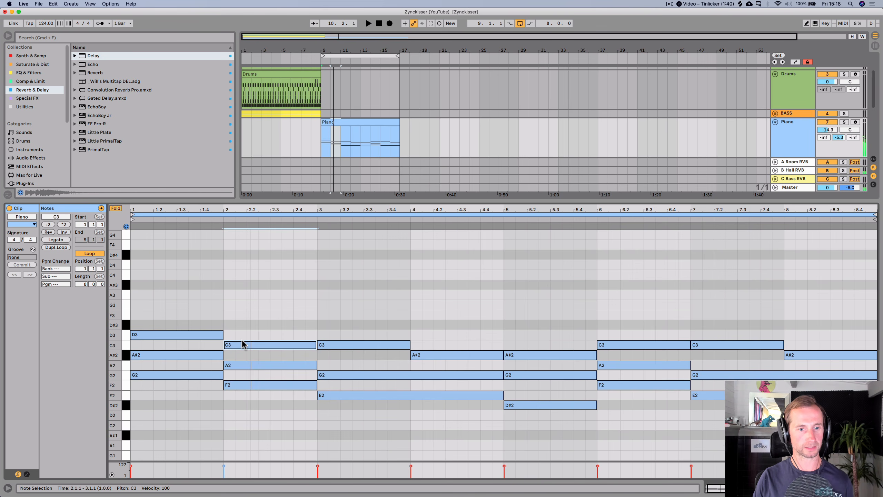
{"action": "key", "text": "Up"}
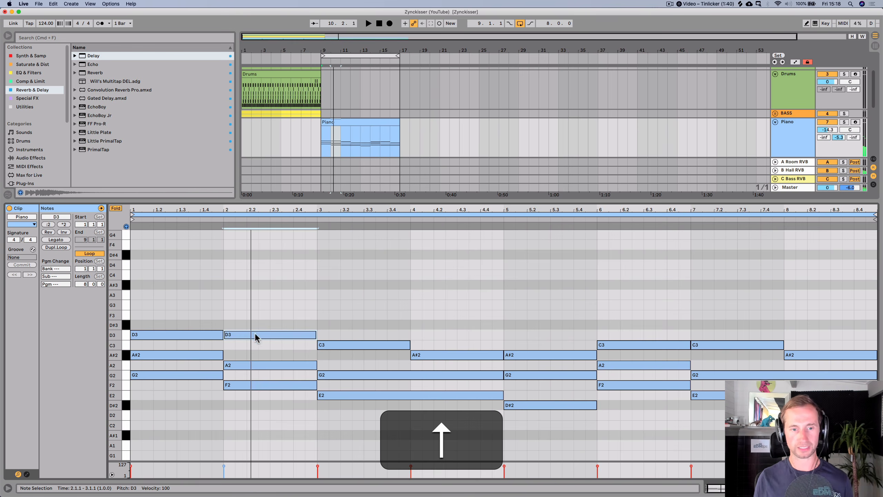
{"action": "key", "text": "space"}
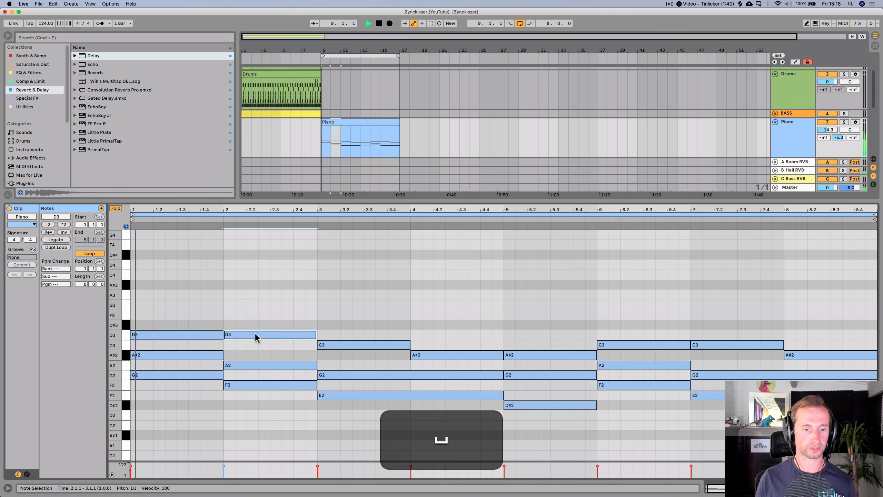
{"action": "left_click", "coordinate": [351, 292]}
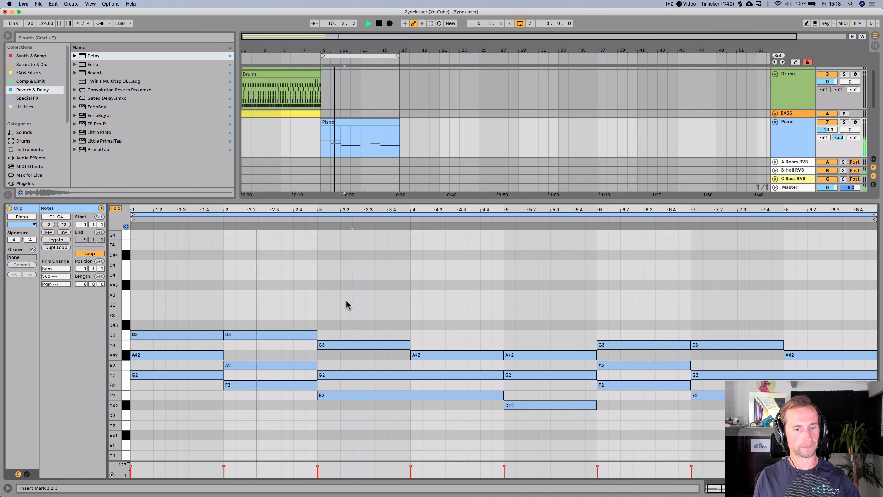
{"action": "key", "text": "space"}
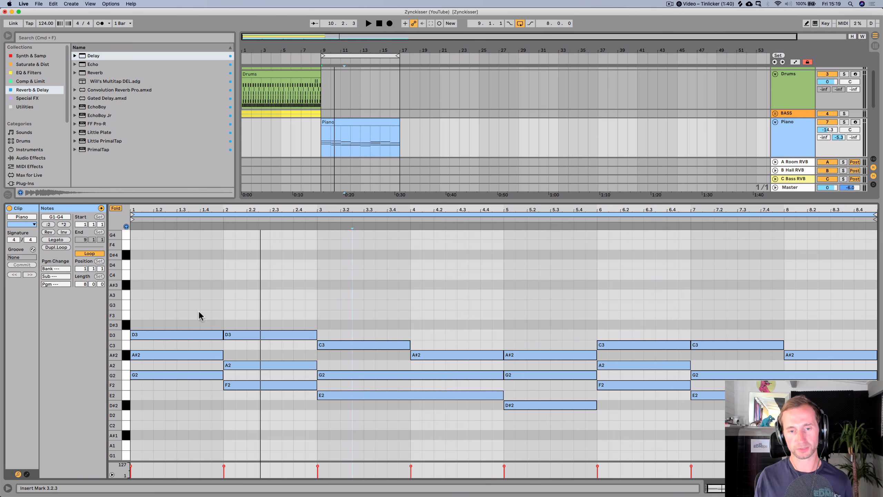
{"action": "key", "text": "space"}
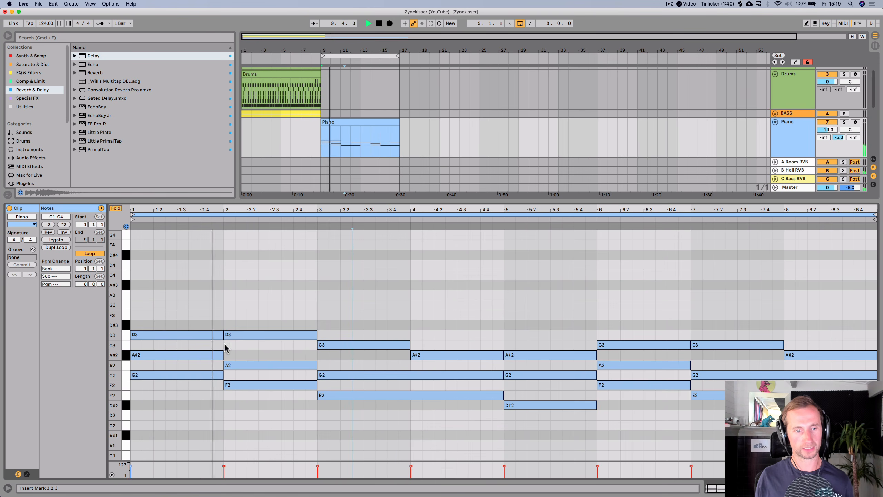
{"action": "key", "text": "space"}
- Raise the third bar's top note to D3 and the fourth bar's top note to C3, then play
{"action": "left_click", "coordinate": [344, 343]}
{"action": "key", "text": "Up"}
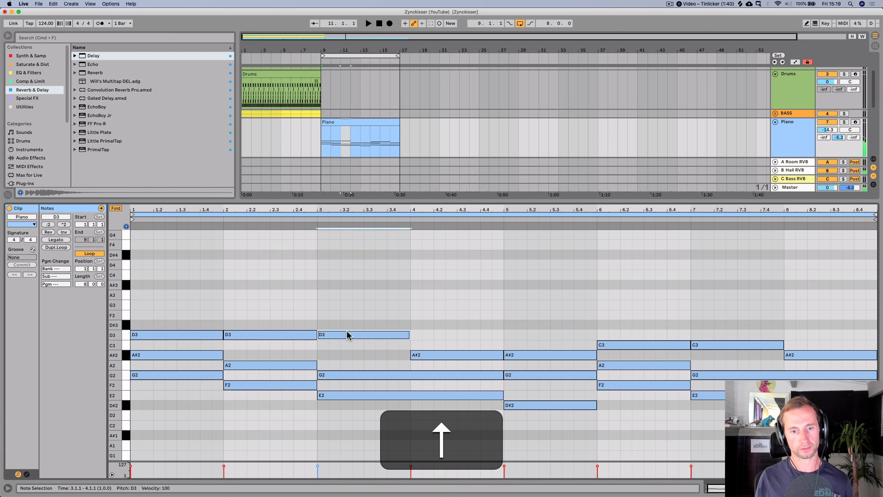
{"action": "left_click", "coordinate": [430, 353]}
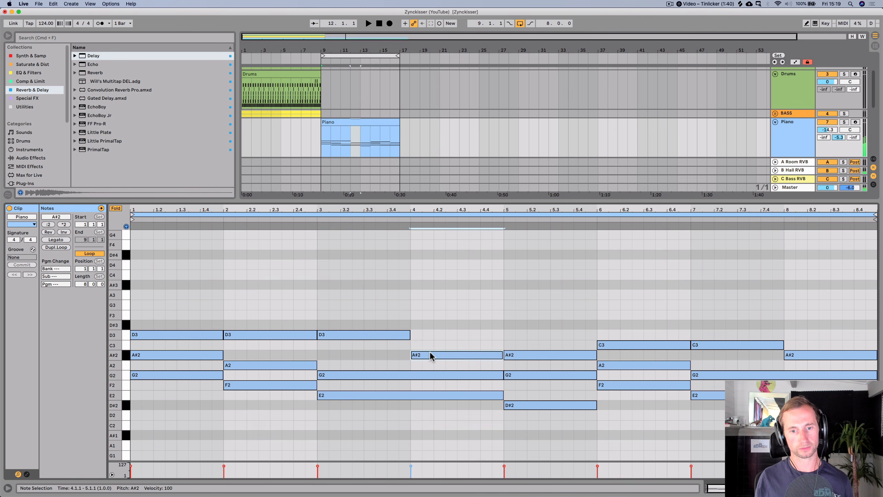
{"action": "key", "text": "Up"}
{"action": "key", "text": "Up"}
{"action": "left_click", "coordinate": [305, 219]}
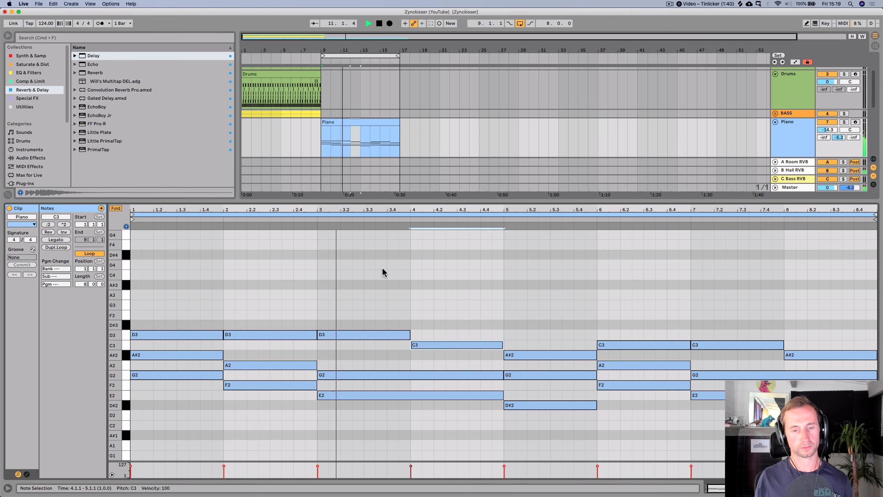
{"action": "left_click", "coordinate": [405, 274]}
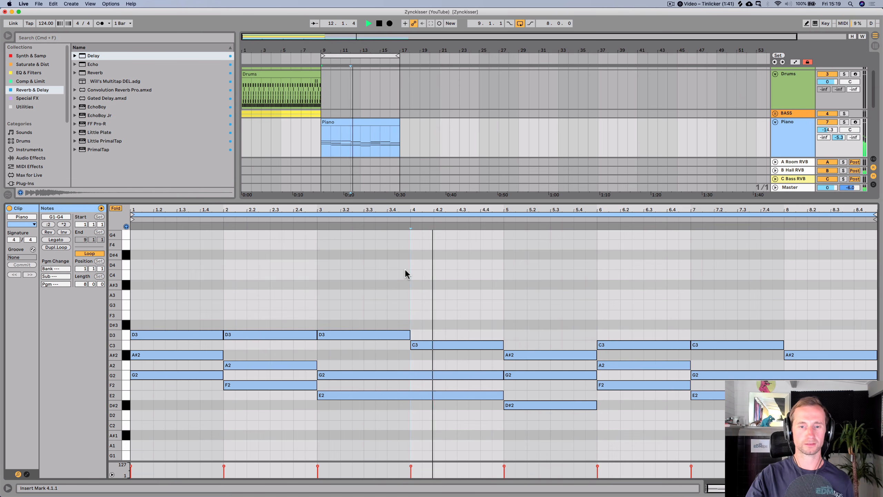
{"action": "key", "text": "space"}
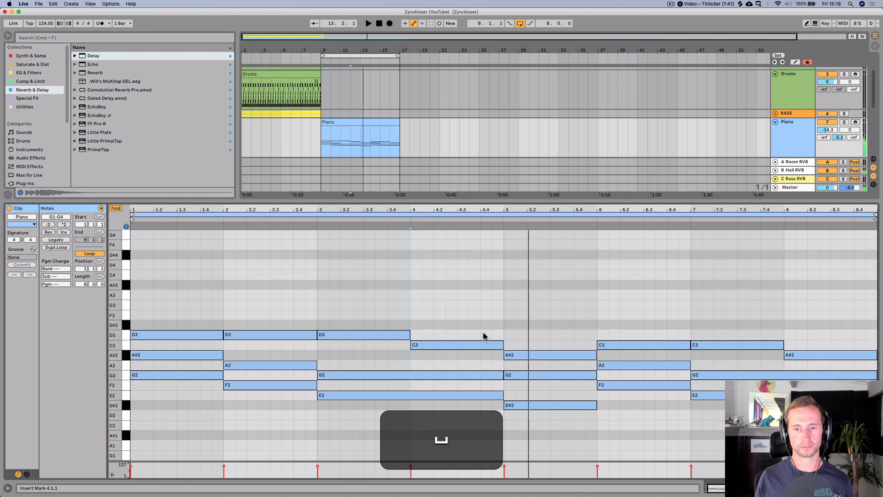
- Raise the fifth bar's top note to D3 and play the clip
{"action": "left_click", "coordinate": [518, 355]}
{"action": "key", "text": "Up"}
{"action": "key", "text": "Up"}
{"action": "key", "text": "Up"}
{"action": "key", "text": "Up"}
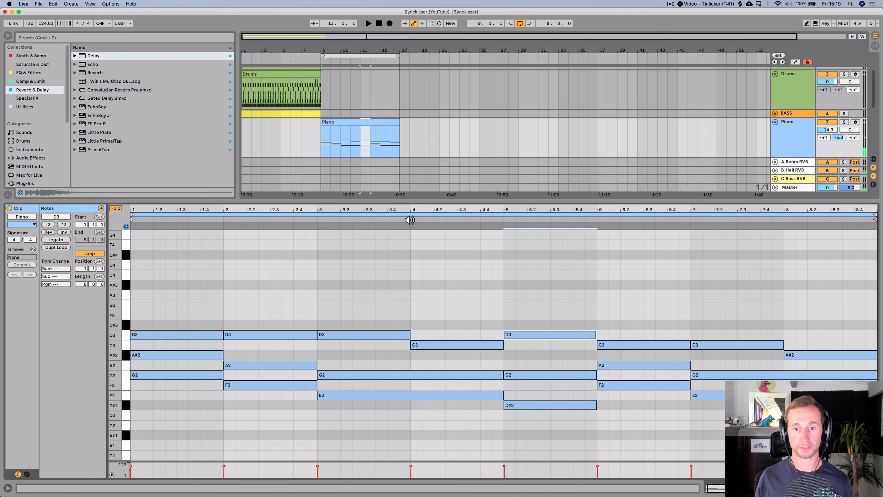
{"action": "key", "text": "space"}
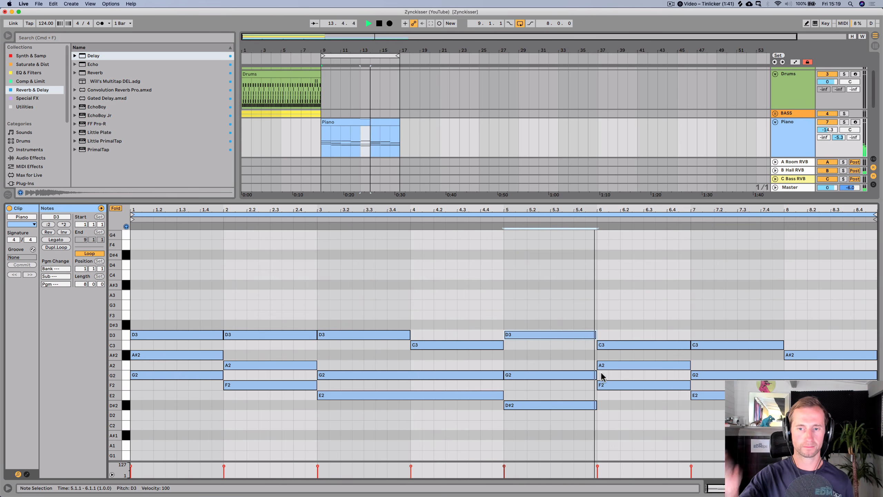
- Raise the top notes of the sixth and seventh bars to D3
{"action": "left_click", "coordinate": [619, 344]}
{"action": "key", "text": "Up"}
{"action": "key", "text": "Up"}
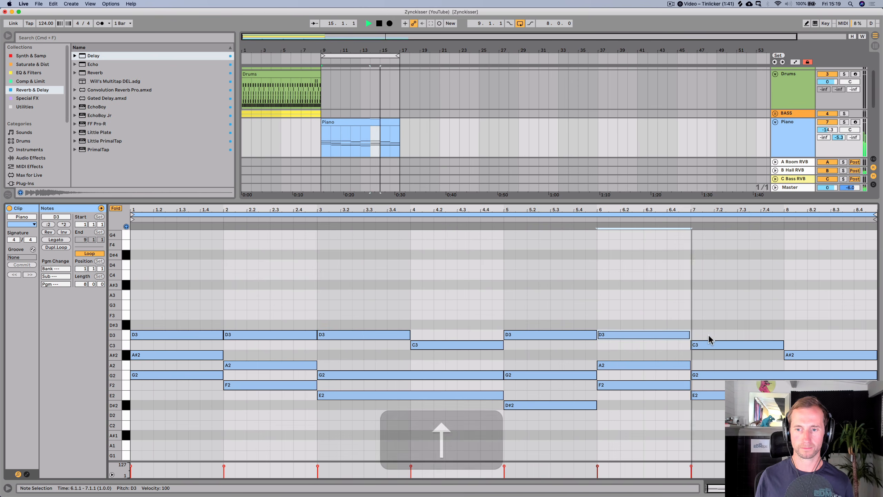
{"action": "left_click", "coordinate": [702, 345]}
{"action": "key", "text": "Up"}
{"action": "key", "text": "Up"}
- Raise the eighth bar's top note to C3, play the clip, and save the set
{"action": "left_click", "coordinate": [799, 355]}
{"action": "key", "text": "Up"}
{"action": "key", "text": "Up"}
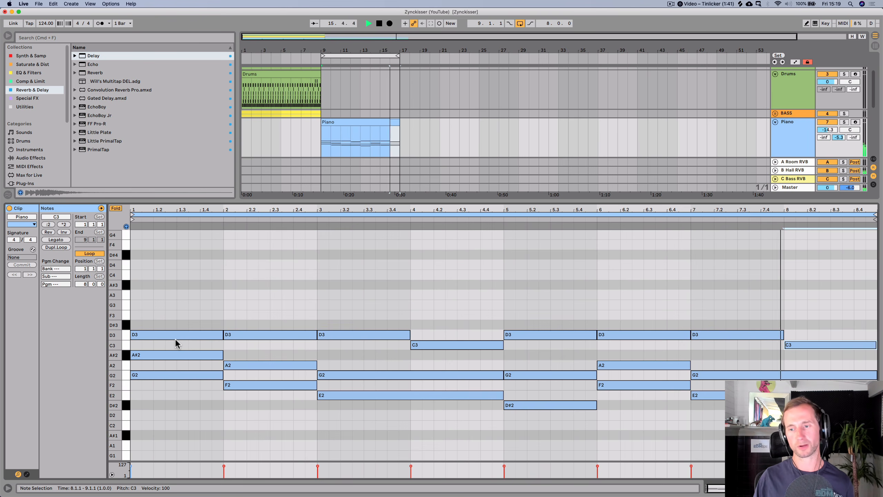
{"action": "key", "text": "space"}
{"action": "key", "text": "super+s"}
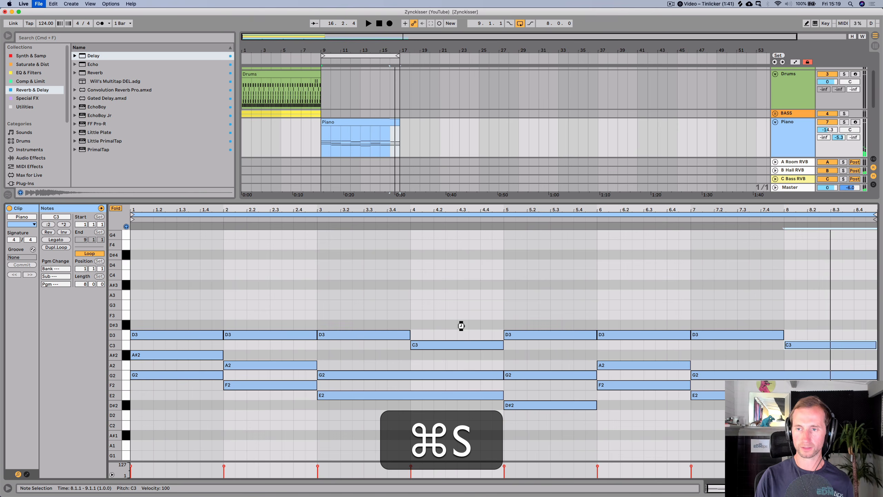
- Insert a new audio track below Piano and duplicate the Piano clip to bars 17 to 25
{"action": "key", "text": "shift+Tab"}
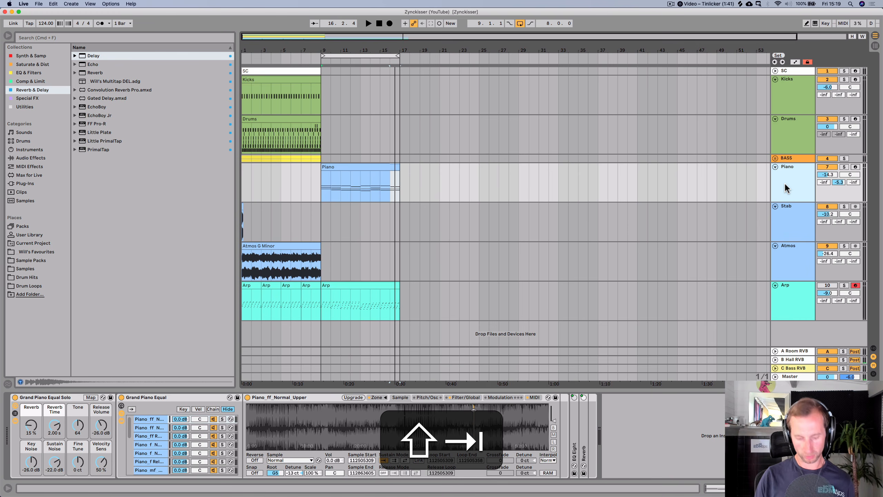
{"action": "key", "text": "super+t"}
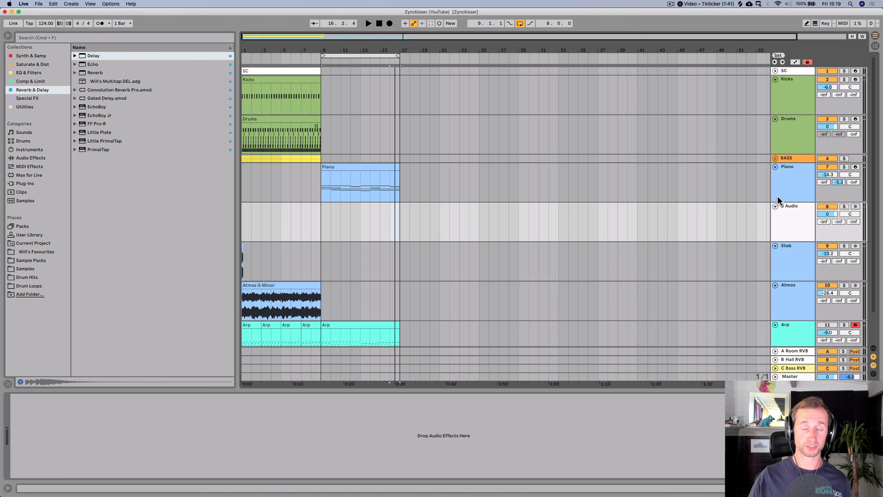
{"action": "left_click", "coordinate": [365, 169]}
{"action": "key", "text": "super+d"}
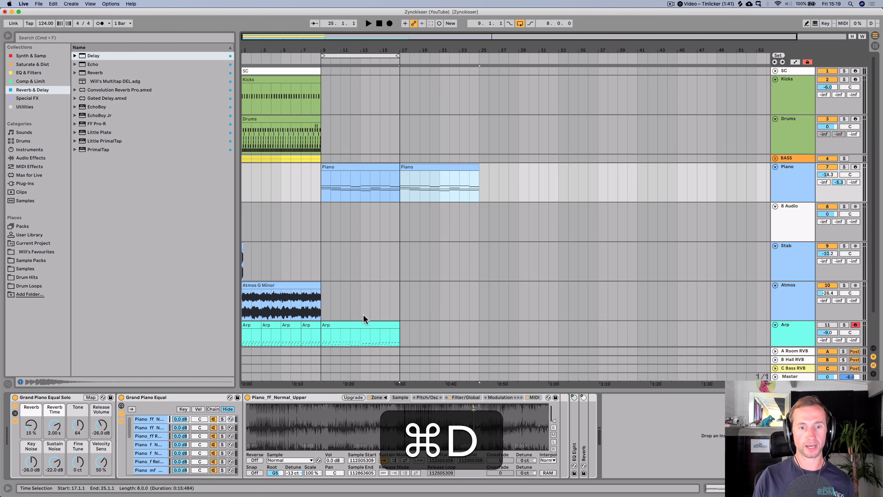
- Duplicate the Arp clip to fill bars 17 to 25
{"action": "left_click", "coordinate": [364, 326]}
{"action": "key", "text": "super+d"}
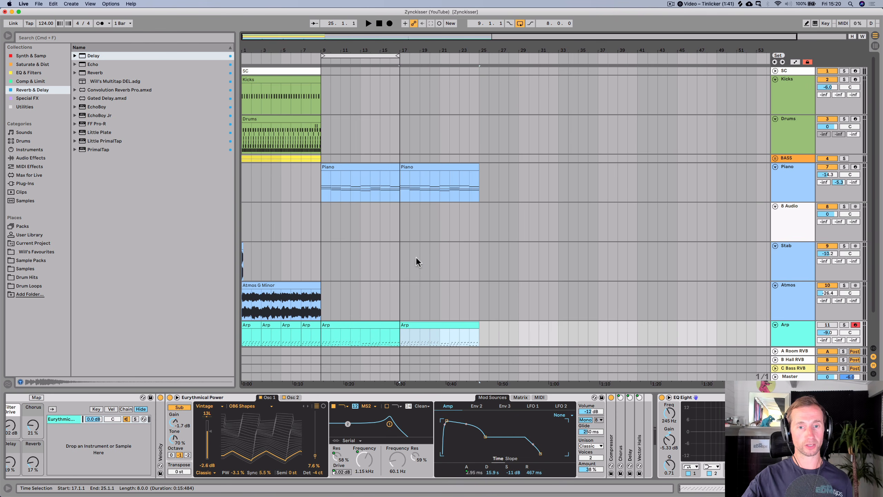
{"action": "scroll", "coordinate": [416, 257], "scroll_direction": "down", "scroll_amount": 2}
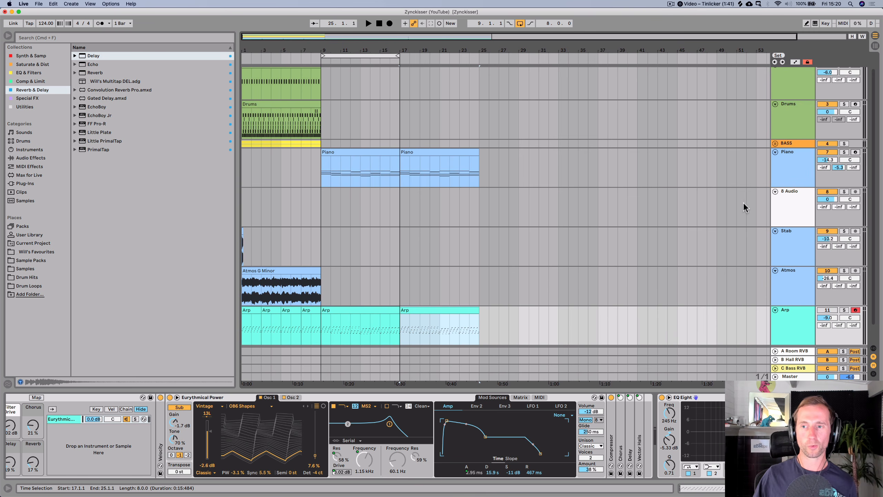
- Browse and preview the imported samples in the current project's folder
{"action": "left_click", "coordinate": [778, 209]}
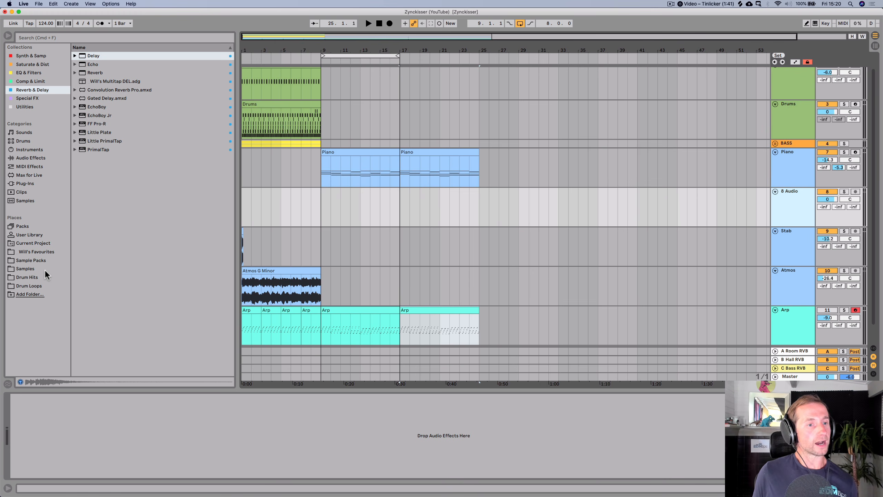
{"action": "left_click", "coordinate": [31, 243]}
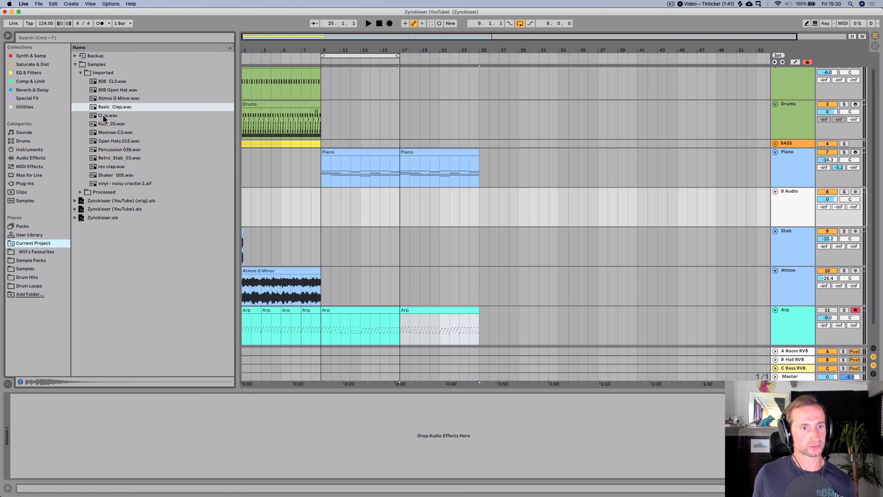
{"action": "left_click", "coordinate": [105, 99]}
{"action": "left_click", "coordinate": [107, 125]}
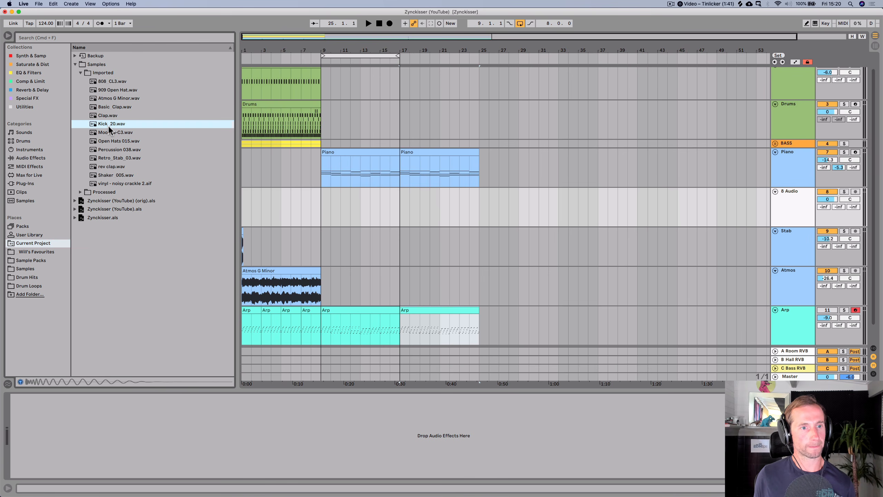
{"action": "left_click", "coordinate": [111, 154]}
{"action": "left_click", "coordinate": [111, 169]}
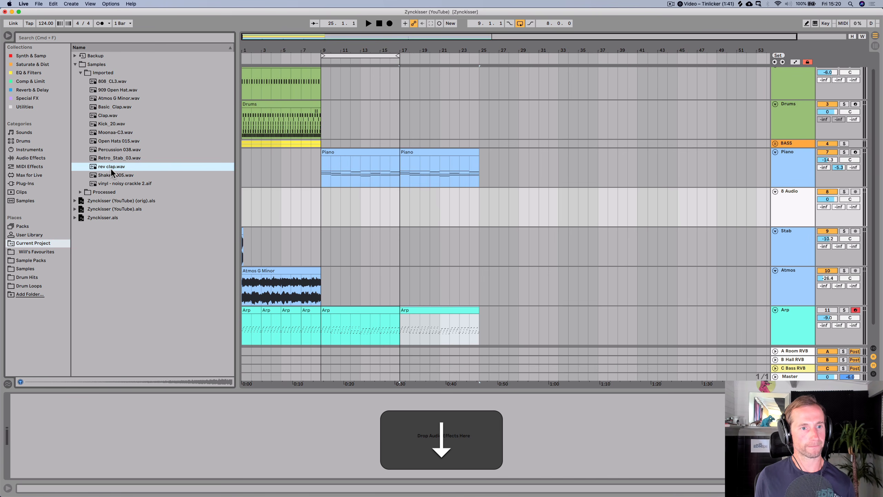
{"action": "left_click", "coordinate": [108, 177]}
{"action": "left_click", "coordinate": [116, 182]}
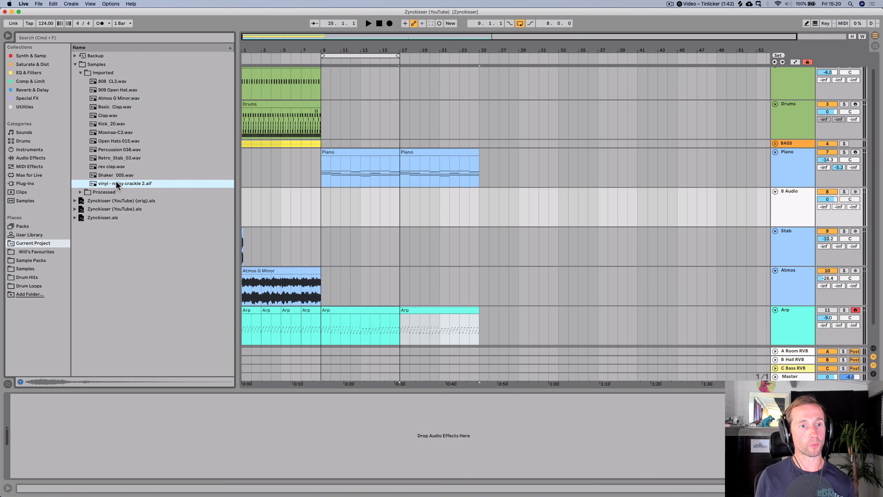
- Place the Main Vox consolidated sample on the 8 Audio track, starting just before bar 9
{"action": "scroll", "coordinate": [386, 113], "scroll_direction": "up", "scroll_amount": 1}
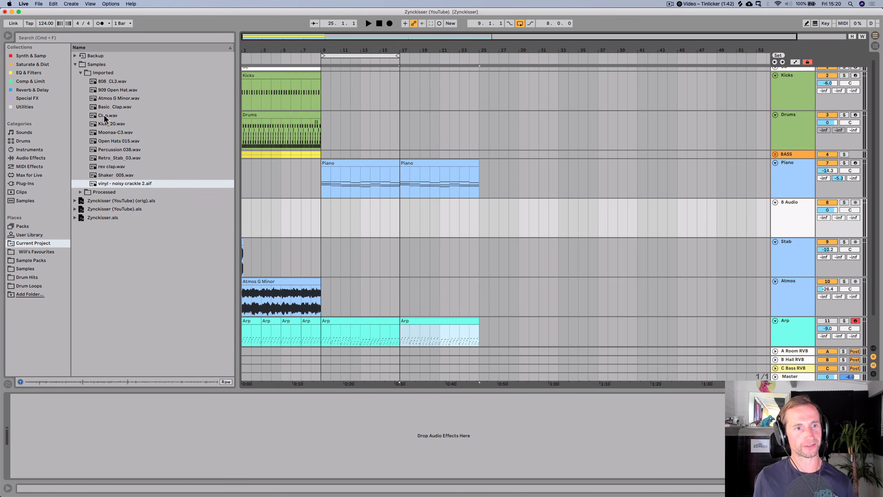
{"action": "left_click", "coordinate": [102, 193]}
{"action": "key", "text": "Right"}
{"action": "key", "text": "Right"}
{"action": "key", "text": "Right"}
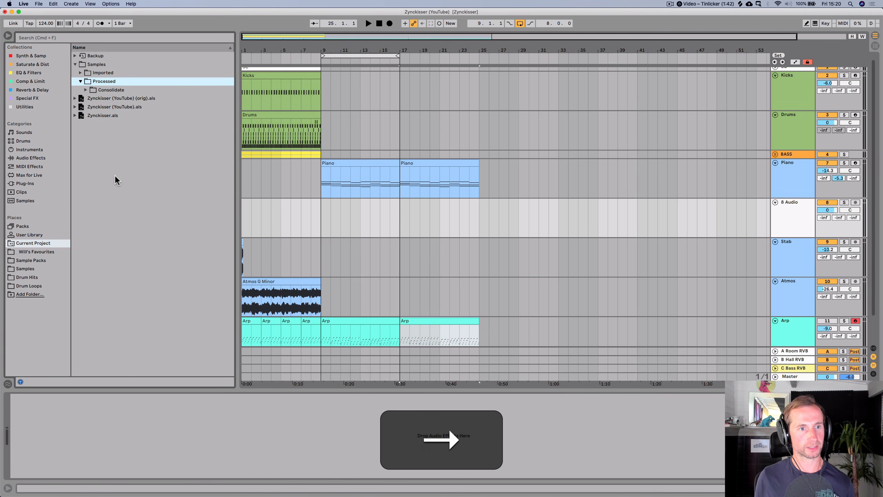
{"action": "key", "text": "Down"}
{"action": "key", "text": "Down"}
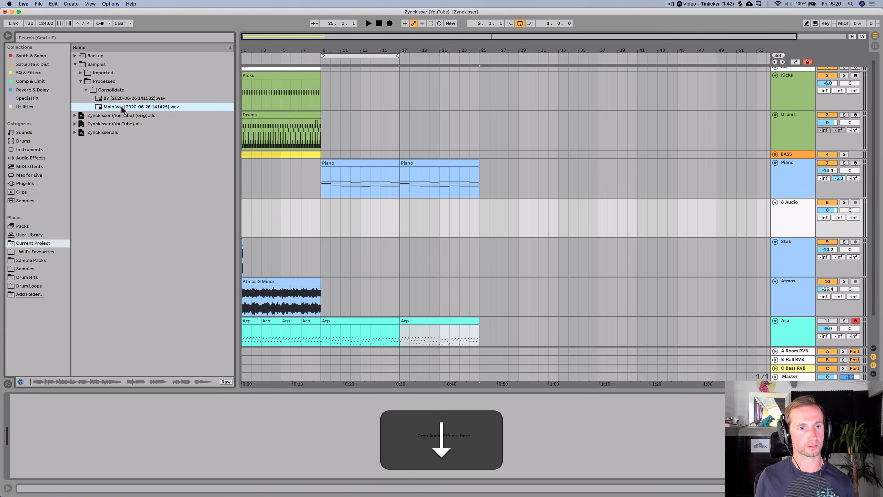
{"action": "left_click_drag", "start_coordinate": [122, 107], "coordinate": [311, 213]}
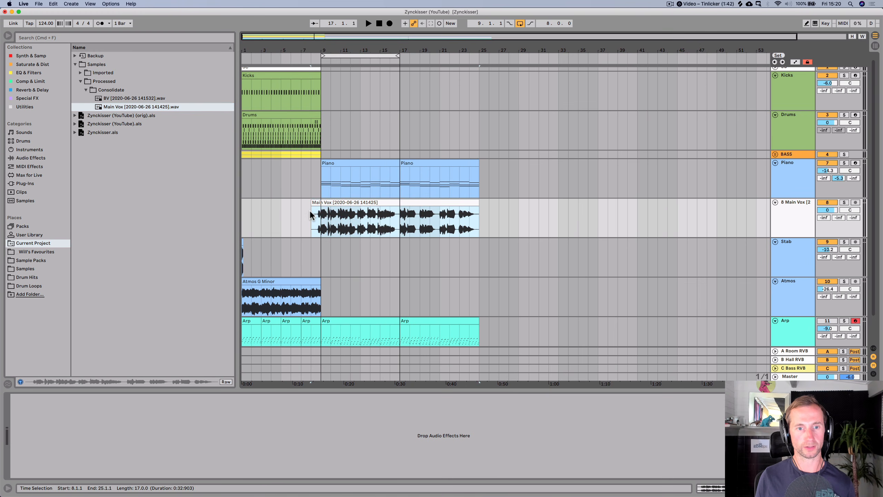
- Set the loop to bars 9 to 25 and play the arrangement
{"action": "left_click", "coordinate": [310, 217]}
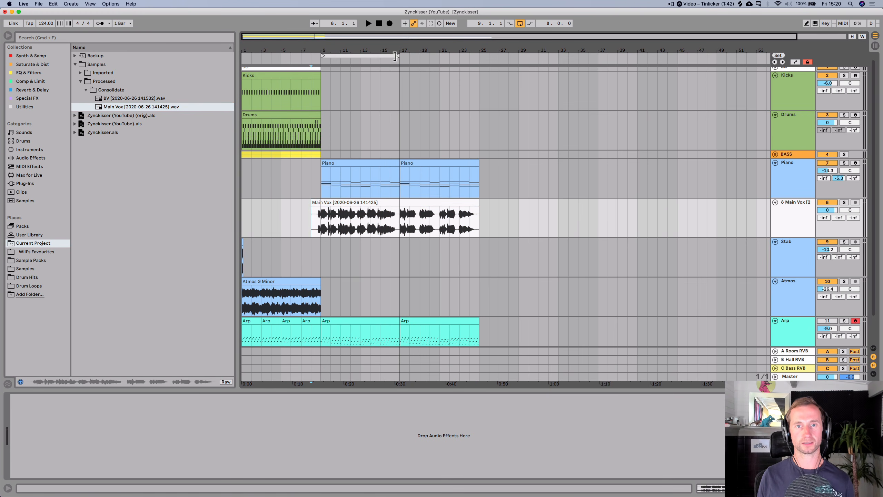
{"action": "left_click_drag", "start_coordinate": [395, 57], "coordinate": [482, 70]}
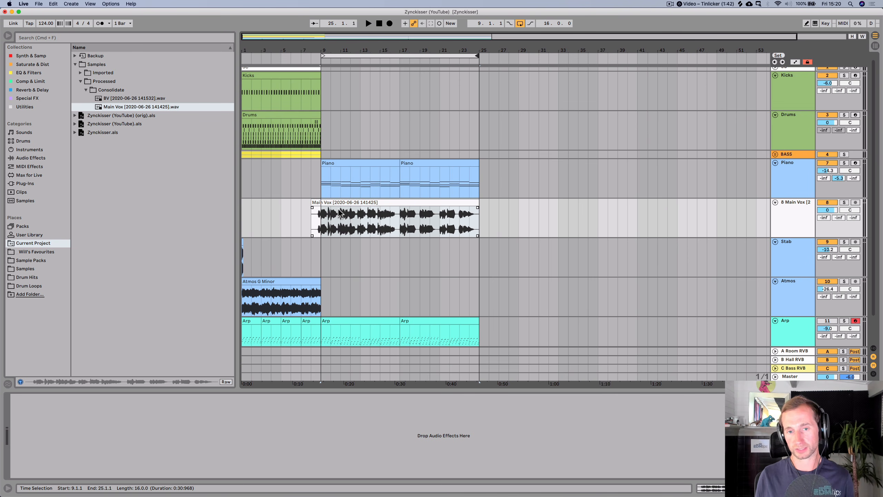
{"action": "key", "text": "space"}
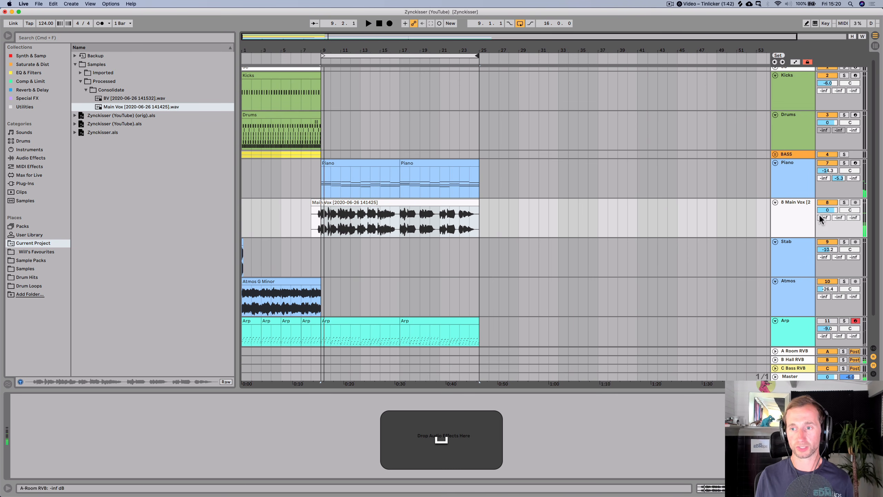
- Lower the Main Vox track volume to about -7.5 dB while playing, and save the set
{"action": "left_click_drag", "start_coordinate": [827, 210], "coordinate": [827, 222]}
{"action": "left_click", "coordinate": [309, 220]}
{"action": "key", "text": "space"}
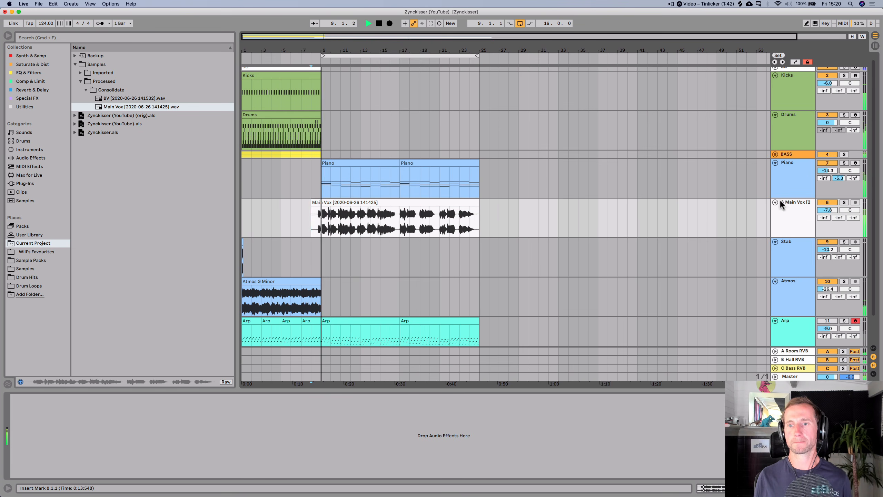
{"action": "left_click", "coordinate": [827, 210]}
{"action": "key", "text": "alt"}
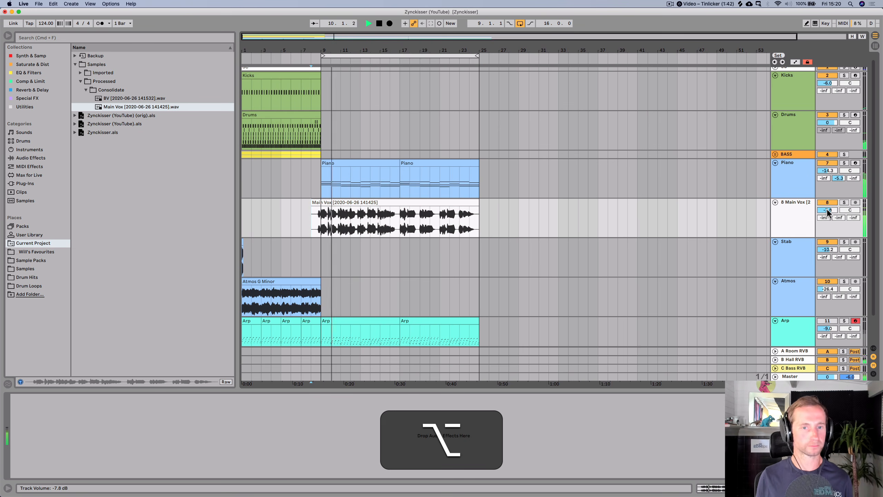
{"action": "left_click_drag", "start_coordinate": [828, 210], "coordinate": [828, 208]}
{"action": "key", "text": "space"}
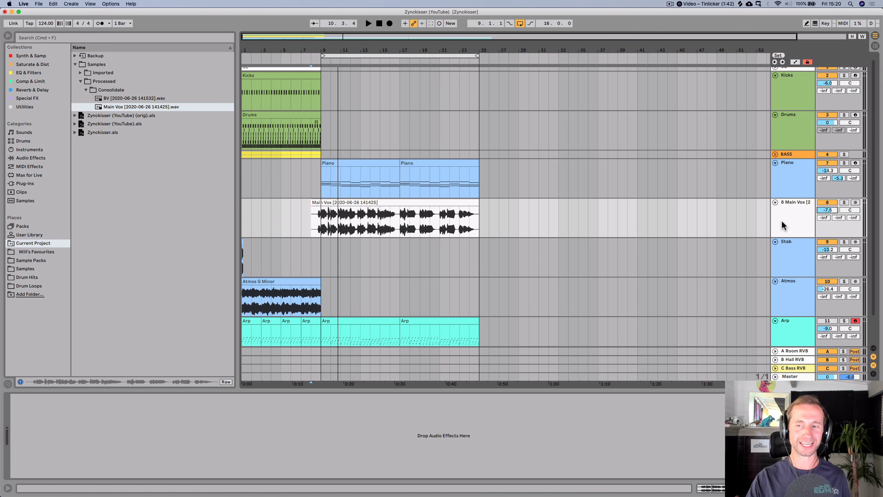
{"action": "left_click", "coordinate": [783, 220]}
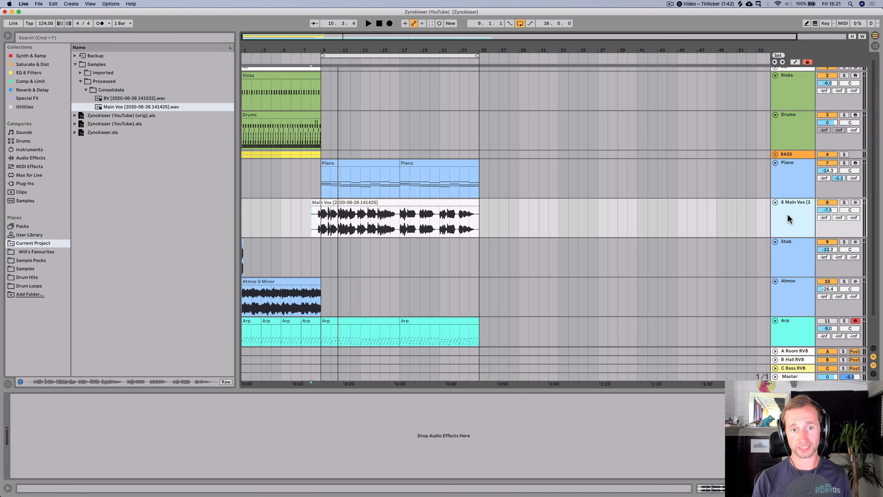
{"action": "key", "text": "super+s"}
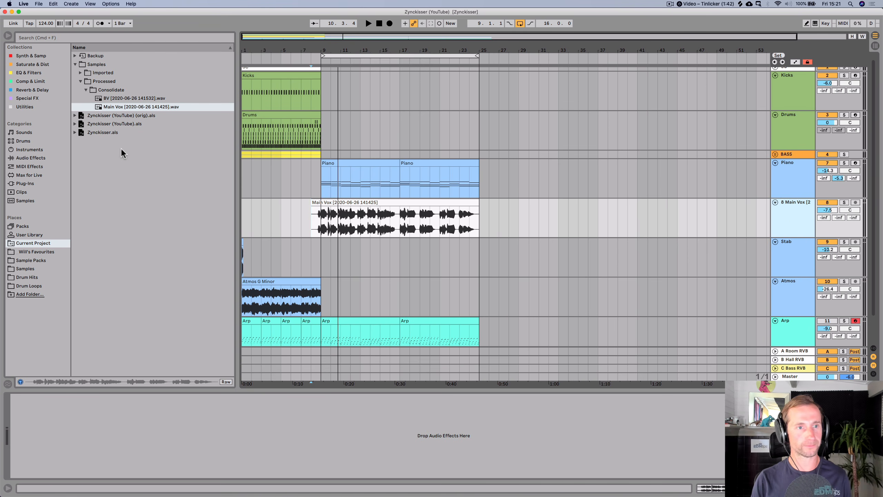
- Add an EQ Eight with a low cut at about 122 Hz to the vocal track and play it
{"action": "left_click", "coordinate": [30, 73]}
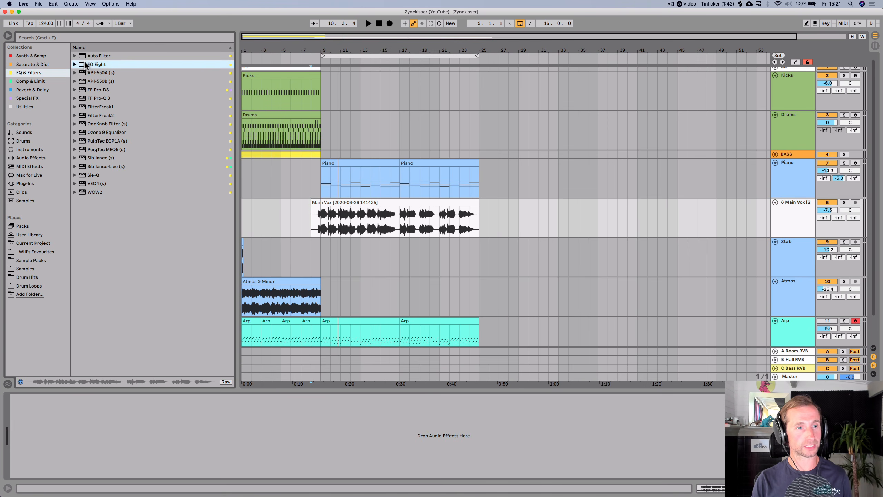
{"action": "left_click_drag", "start_coordinate": [70, 439], "coordinate": [24, 417]}
{"action": "key", "text": "space"}
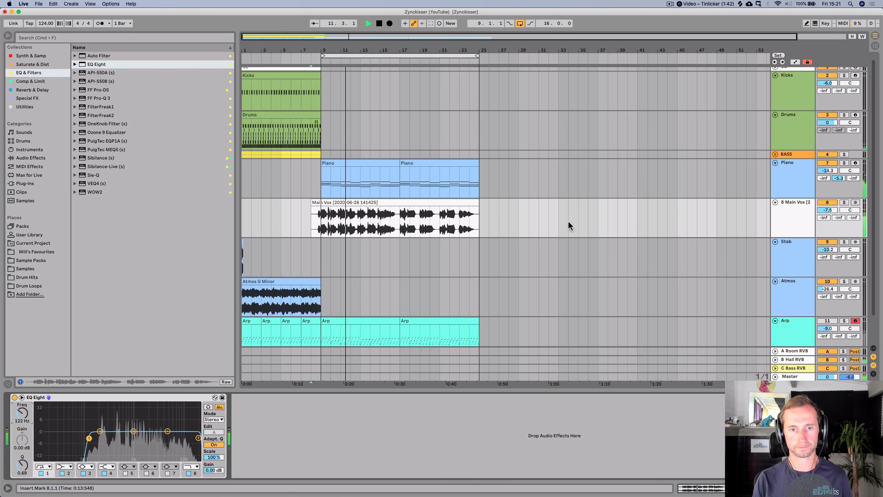
{"action": "key", "text": "space"}
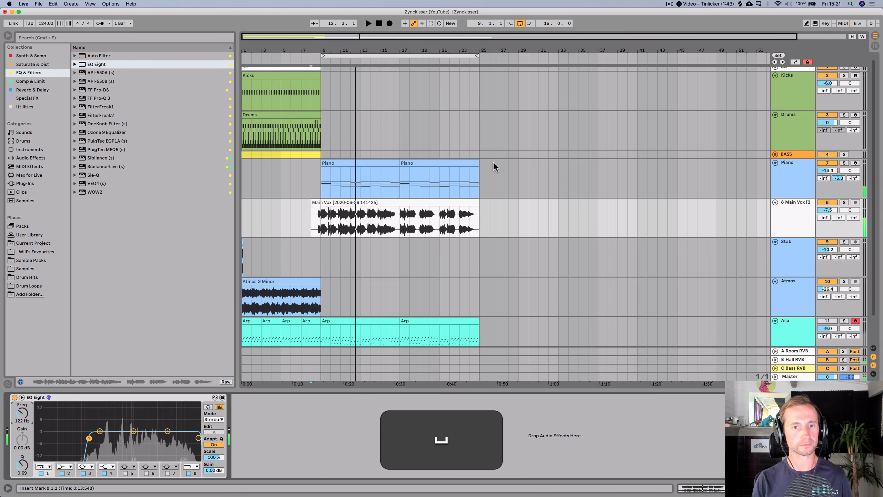
- Add a Compressor after the EQ, with threshold about -13.4 dB, release 106 ms and output about -1 dB
{"action": "left_click", "coordinate": [30, 79]}
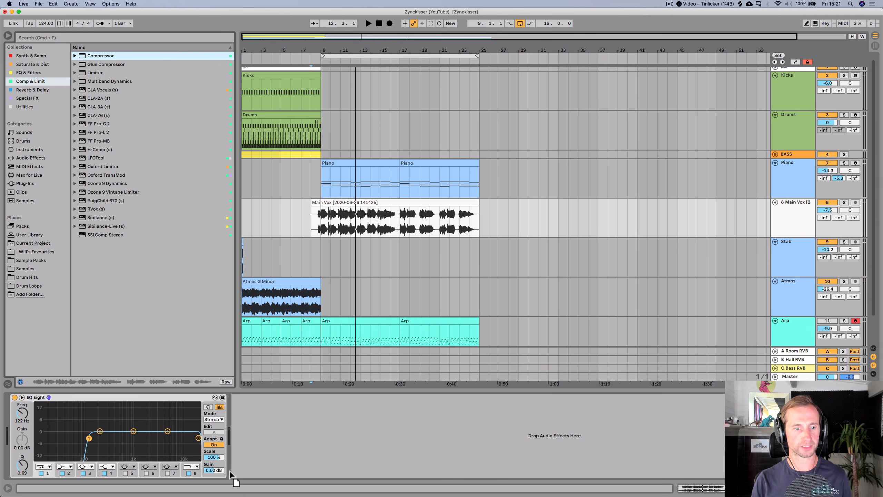
{"action": "left_click_drag", "start_coordinate": [250, 420], "coordinate": [250, 421]}
{"action": "mouse_move", "coordinate": [366, 59]}
{"action": "left_mouse_down"}
{"action": "mouse_move", "coordinate": [366, 82]}
{"action": "mouse_move", "coordinate": [374, 51]}
{"action": "left_mouse_up"}
{"action": "key", "text": "space"}
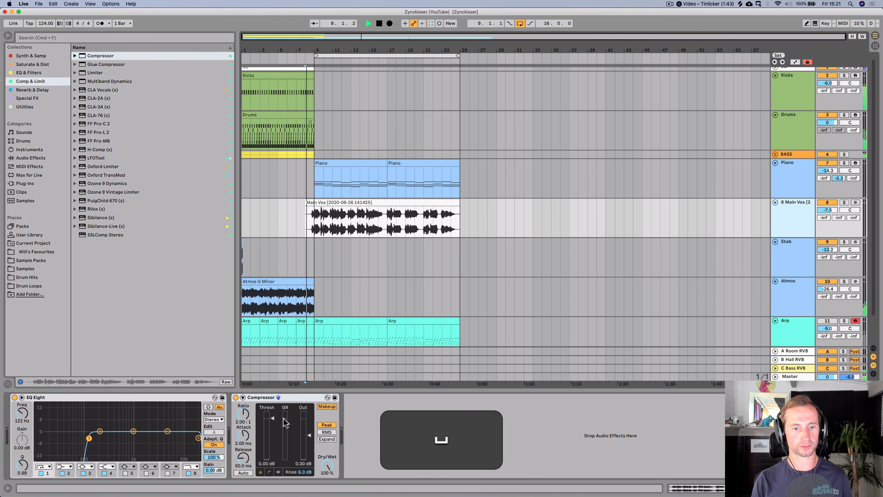
{"action": "left_click_drag", "start_coordinate": [273, 418], "coordinate": [243, 451]}
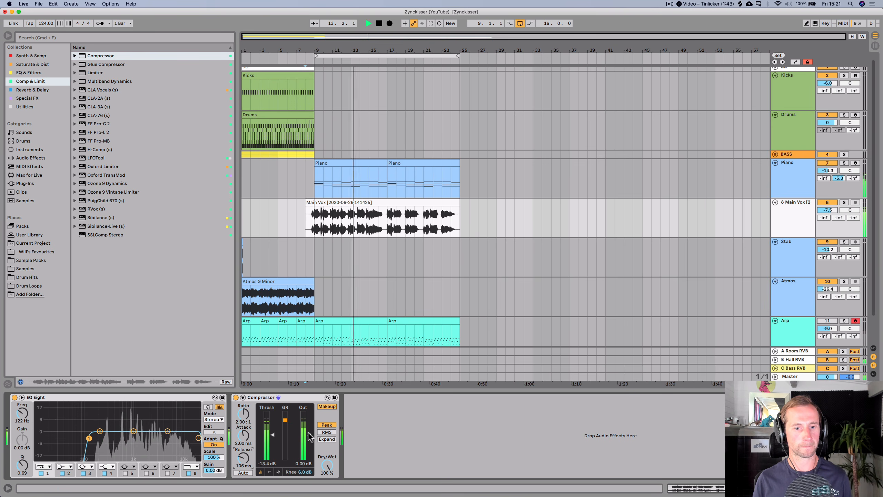
{"action": "left_click_drag", "start_coordinate": [309, 435], "coordinate": [309, 437]}
- Add a second EQ Eight boosting the highs about 6.32 dB at 6.96 kHz, and save the set
{"action": "left_click", "coordinate": [26, 73]}
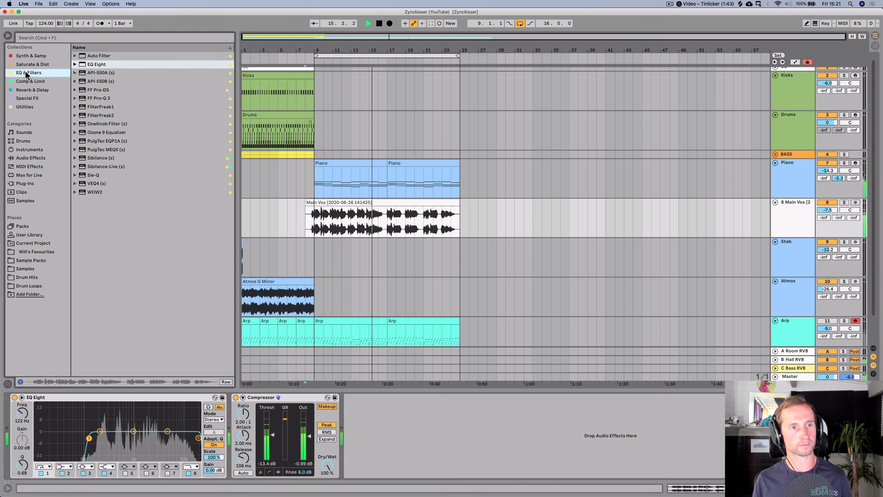
{"action": "key", "text": "space"}
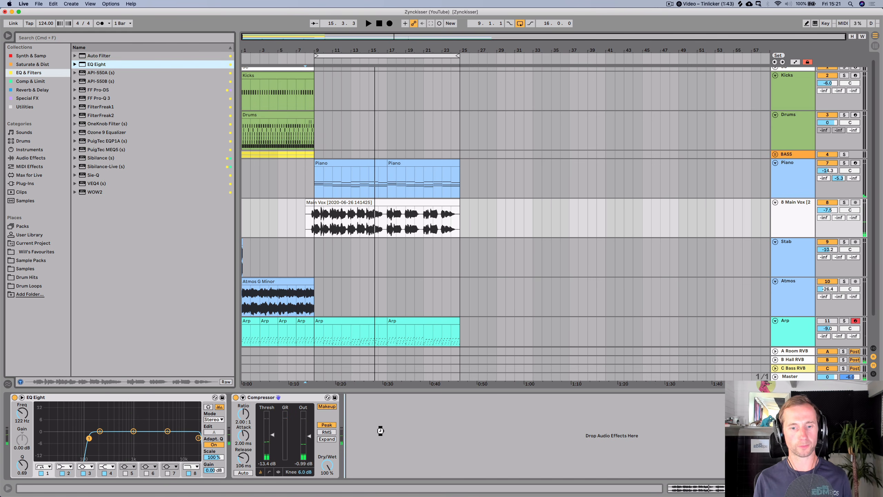
{"action": "key", "text": "Return"}
{"action": "key", "text": "space"}
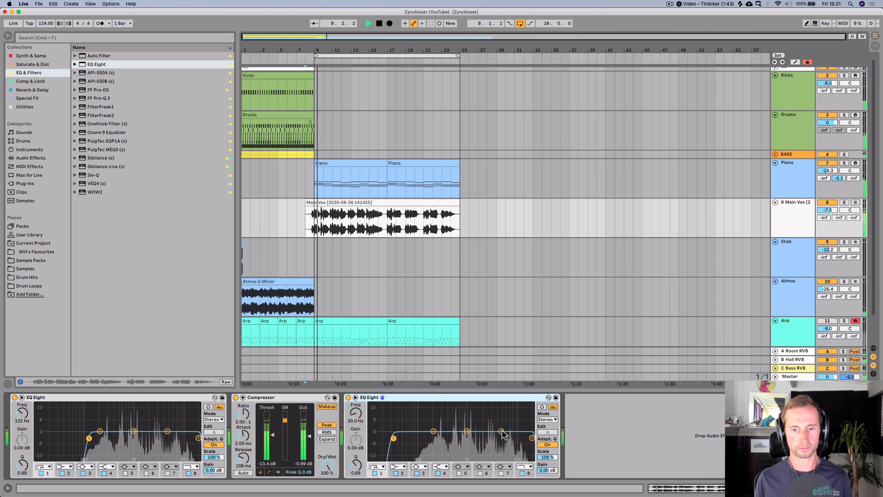
{"action": "mouse_move", "coordinate": [501, 431]}
{"action": "left_mouse_down"}
{"action": "mouse_move", "coordinate": [516, 415]}
{"action": "mouse_move", "coordinate": [497, 420]}
{"action": "mouse_move", "coordinate": [508, 421]}
{"action": "left_mouse_up"}
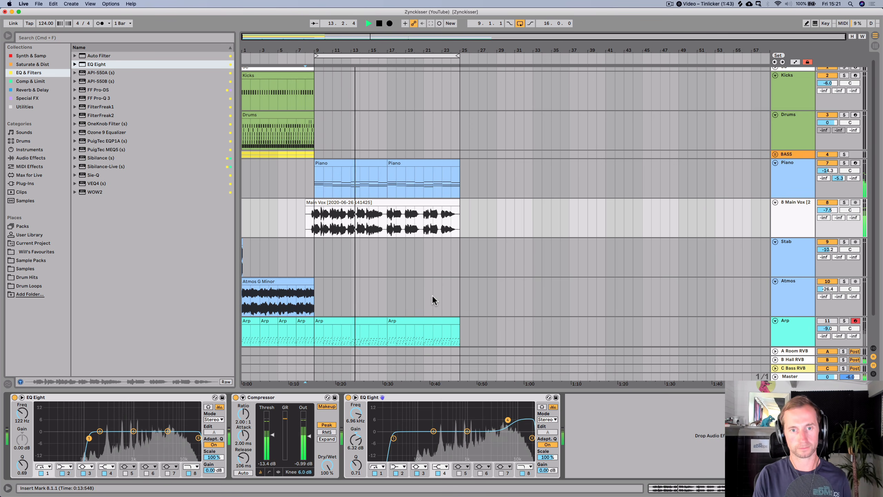
{"action": "key", "text": "space"}
{"action": "key", "text": "super+s"}
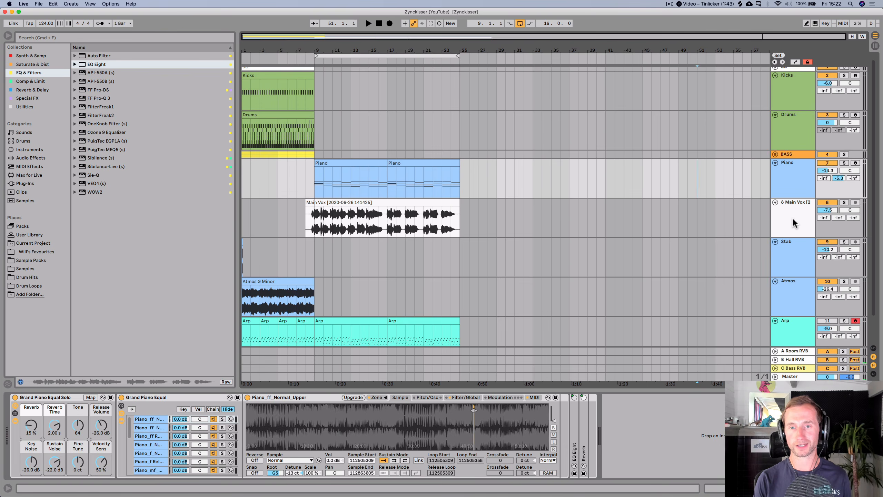
{"action": "left_click", "coordinate": [794, 222]}
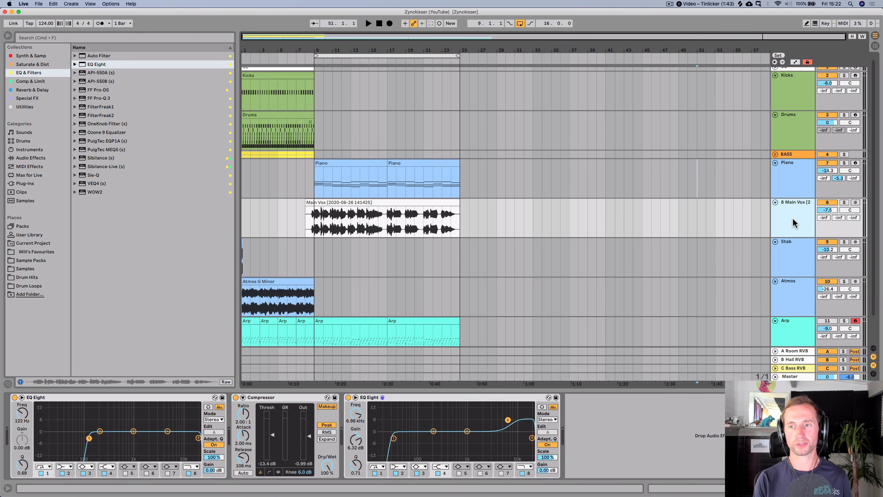
- Switch to Session View and insert a new return track named Vox
{"action": "key", "text": "Tab"}
{"action": "left_click", "coordinate": [800, 36]}
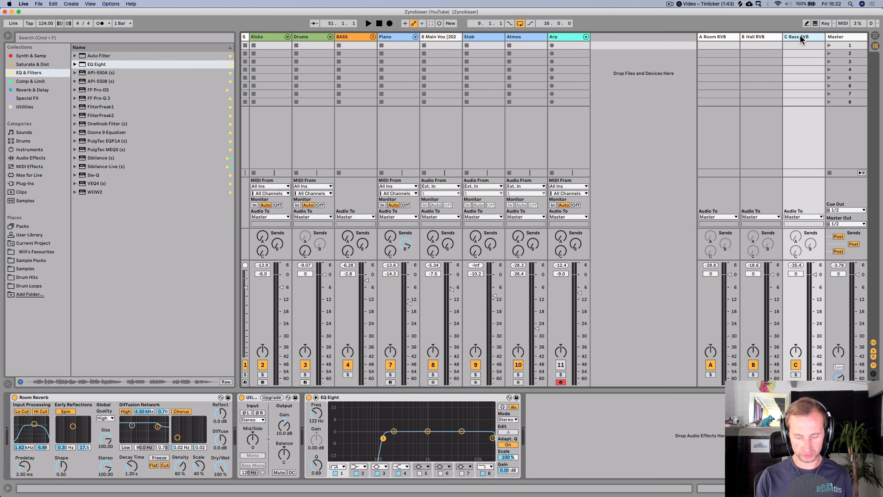
{"action": "key", "text": "alt+super+t"}
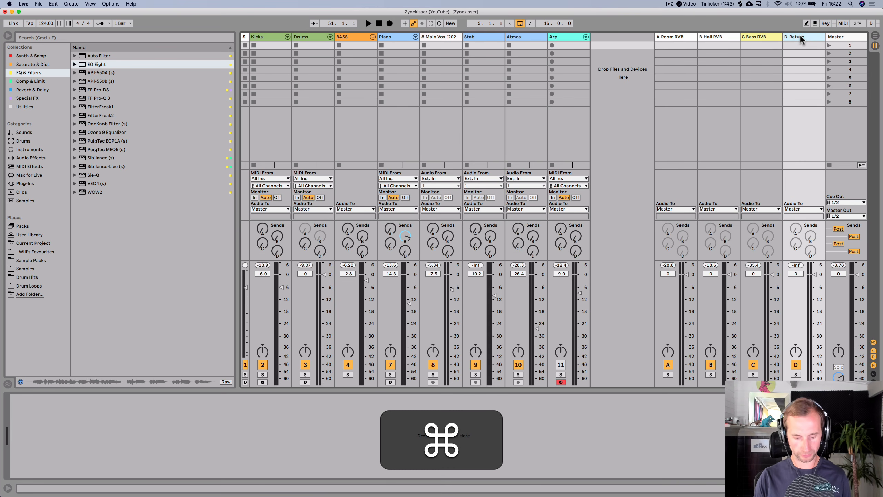
{"action": "key", "text": "super+r"}
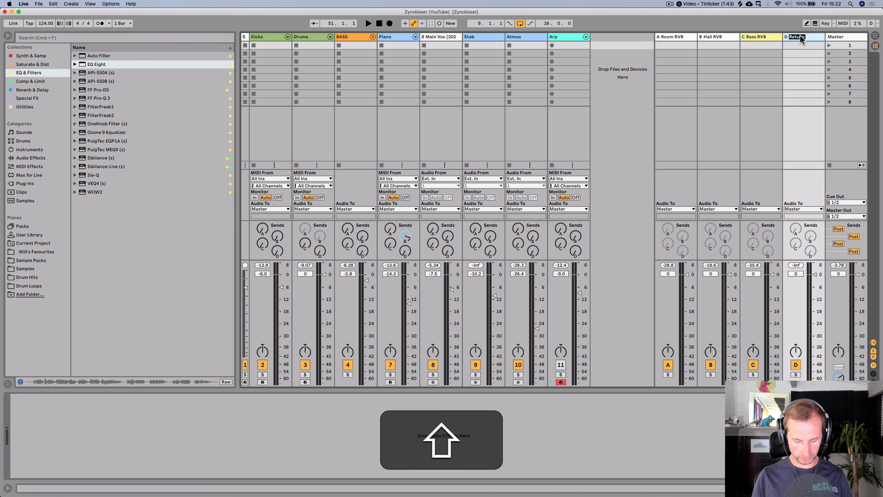
{"action": "type", "text": "Vox"}
{"action": "key", "text": "Return"}
{"action": "type", "text": "FX"}
{"action": "key", "text": "shift+Return"}
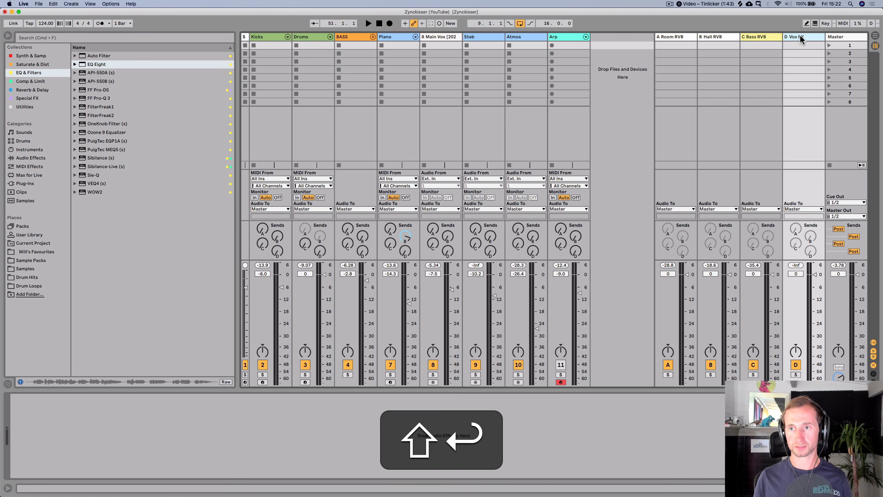
- Rename the new return track to Vox FX
{"action": "right_click", "coordinate": [800, 36]}
{"action": "left_click", "coordinate": [778, 129]}
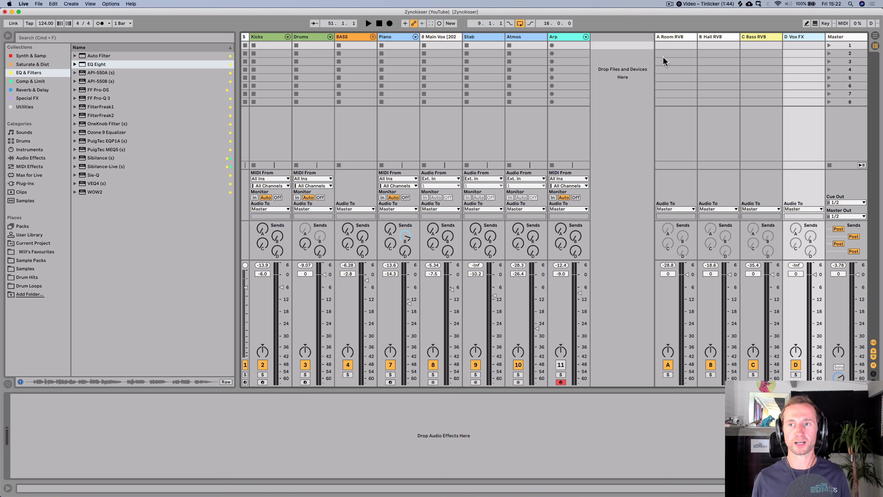
{"action": "left_click", "coordinate": [758, 39]}
{"action": "left_click", "coordinate": [795, 34]}
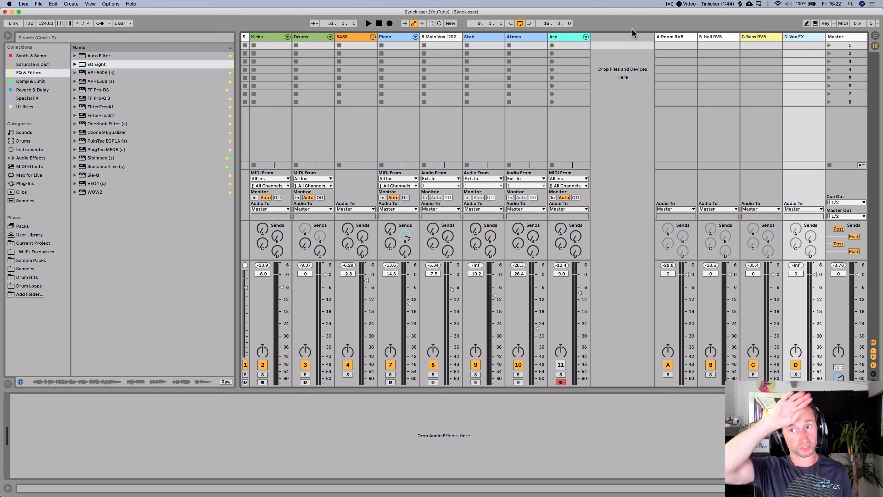
- Add an Echo device to the Vox FX return track
{"action": "left_click", "coordinate": [29, 81]}
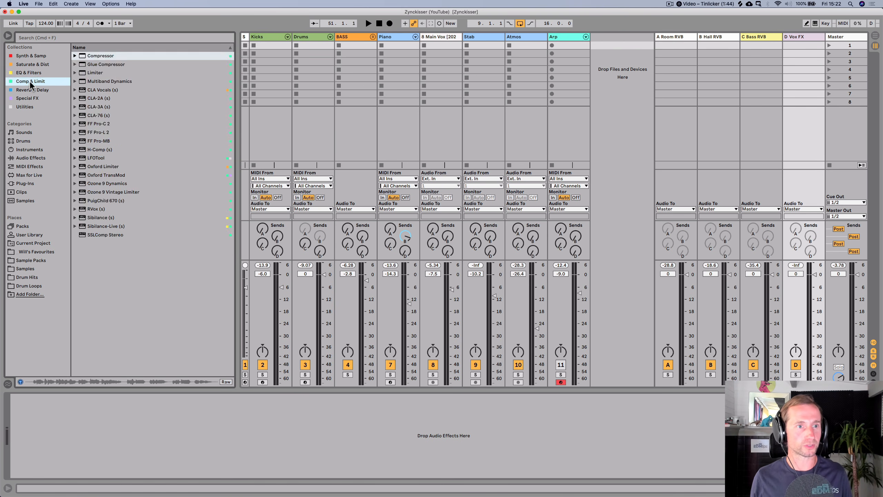
{"action": "key", "text": "Up"}
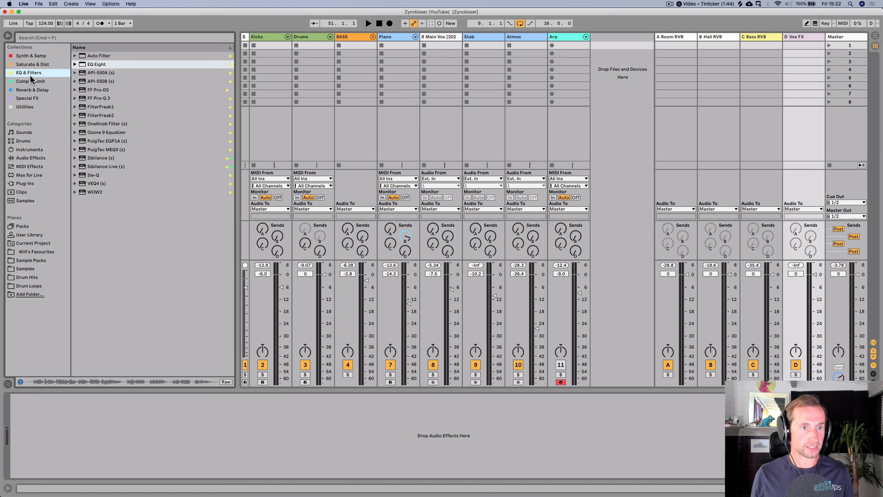
{"action": "key", "text": "Down"}
{"action": "key", "text": "Down"}
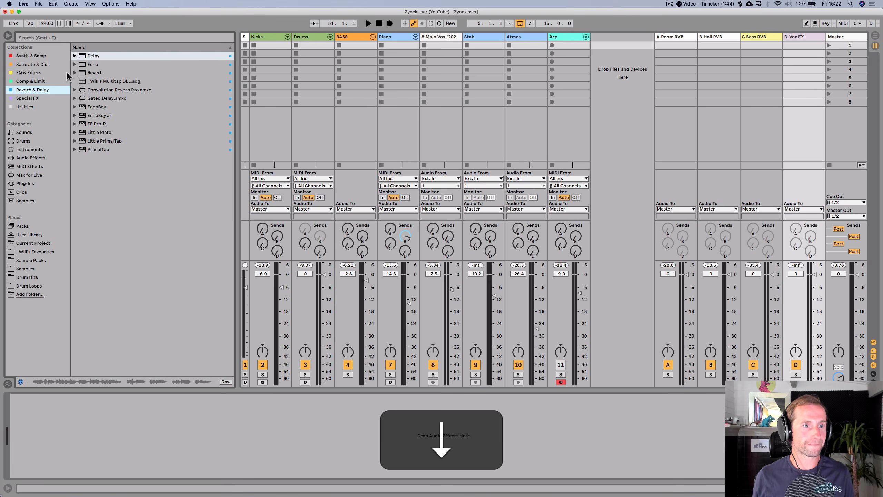
{"action": "left_click", "coordinate": [93, 65]}
{"action": "left_click_drag", "start_coordinate": [123, 442], "coordinate": [127, 441]}
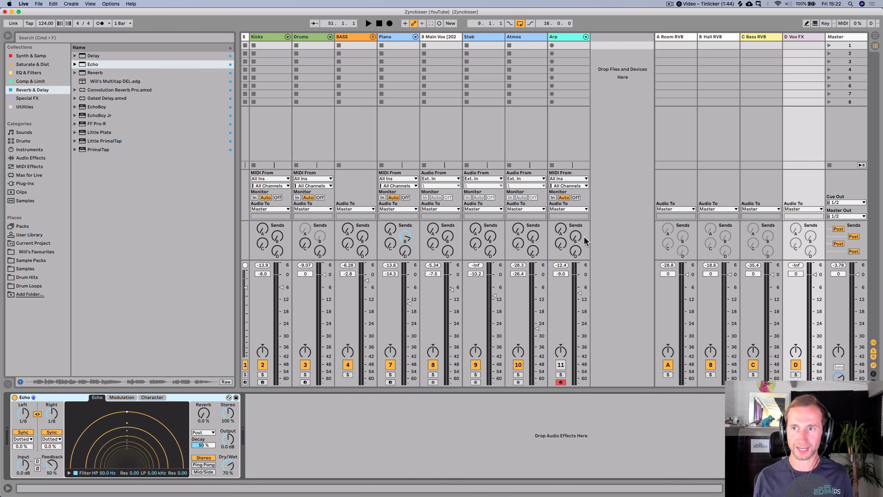
- Switch to Arrangement View, play from bar 9 and raise the vocal's send to Vox FX to about -2.8 dB
{"action": "key", "text": "Tab"}
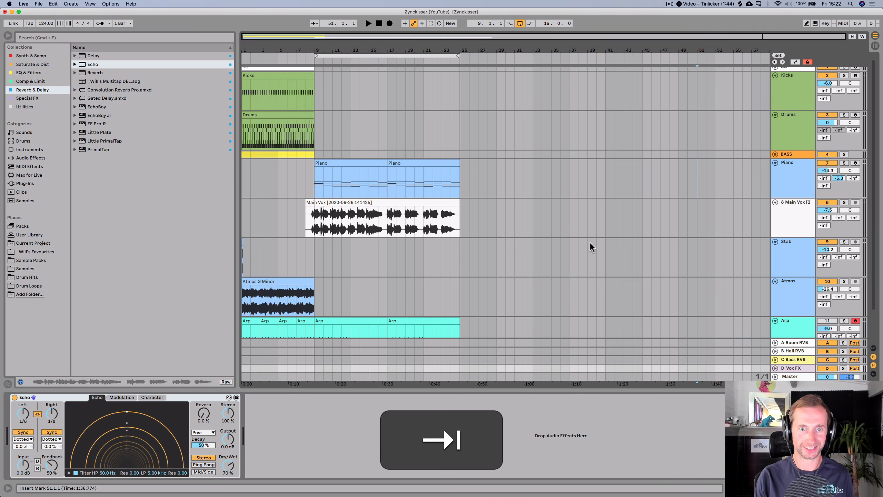
{"action": "left_click", "coordinate": [310, 59]}
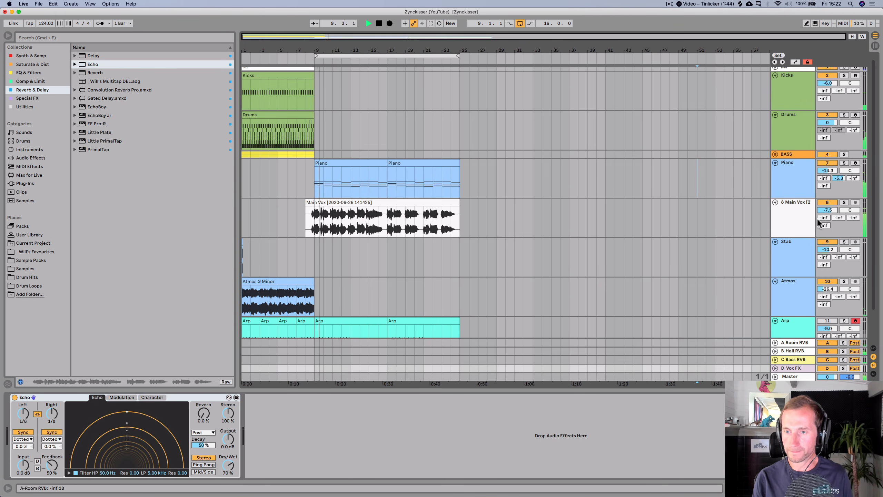
{"action": "left_click_drag", "start_coordinate": [824, 225], "coordinate": [824, 188]}
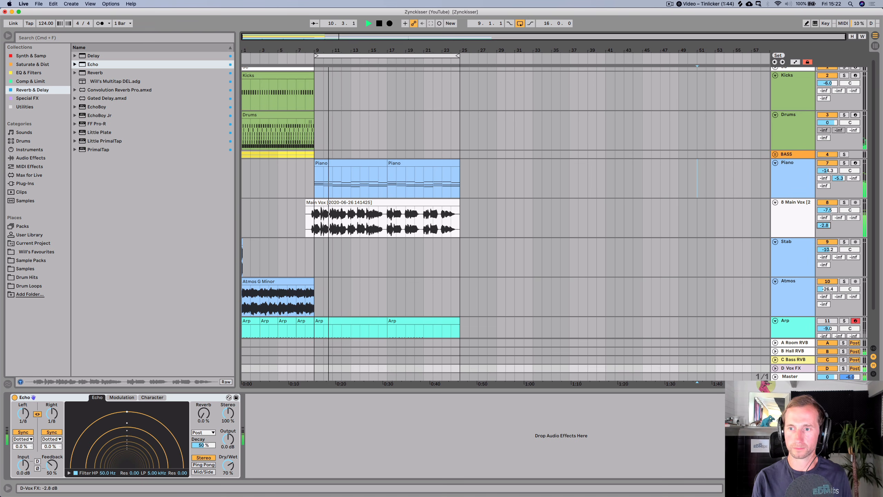
- Turn on the Echo's Ping Pong mode, set its feedback to 55% and dry/wet to 100%
{"action": "left_click", "coordinate": [204, 465]}
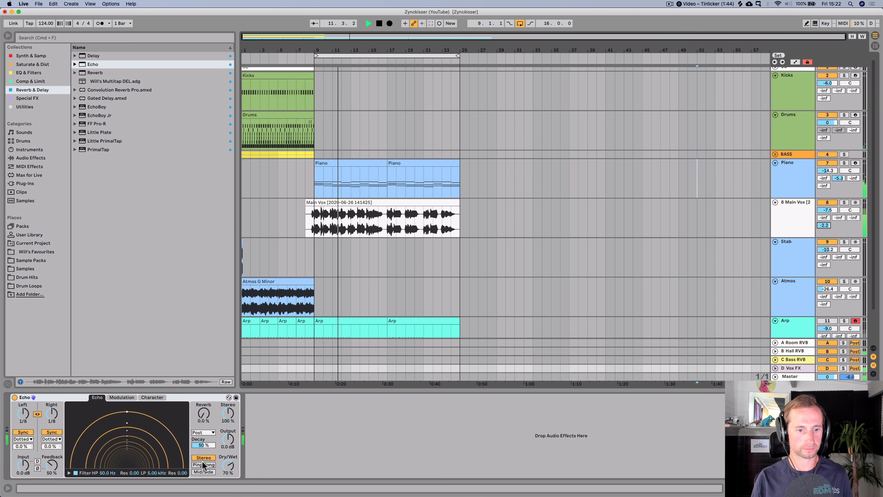
{"action": "left_click_drag", "start_coordinate": [53, 415], "coordinate": [52, 415]}
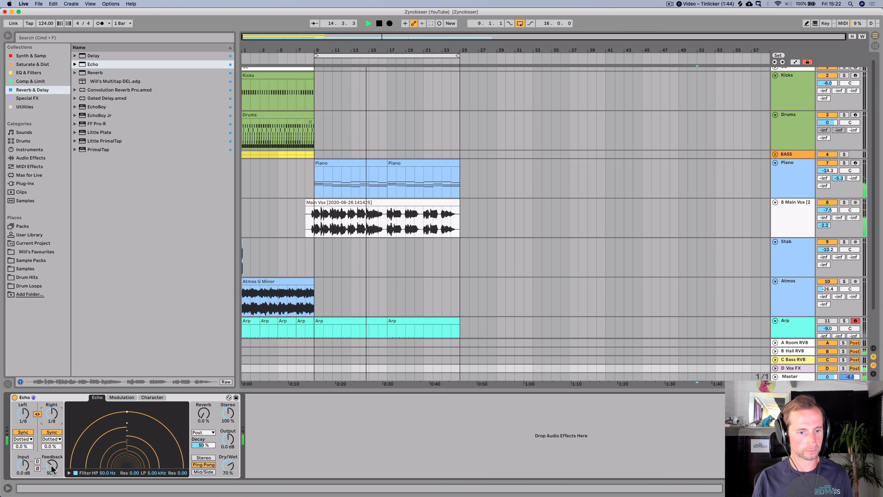
{"action": "left_click_drag", "start_coordinate": [52, 465], "coordinate": [52, 462]}
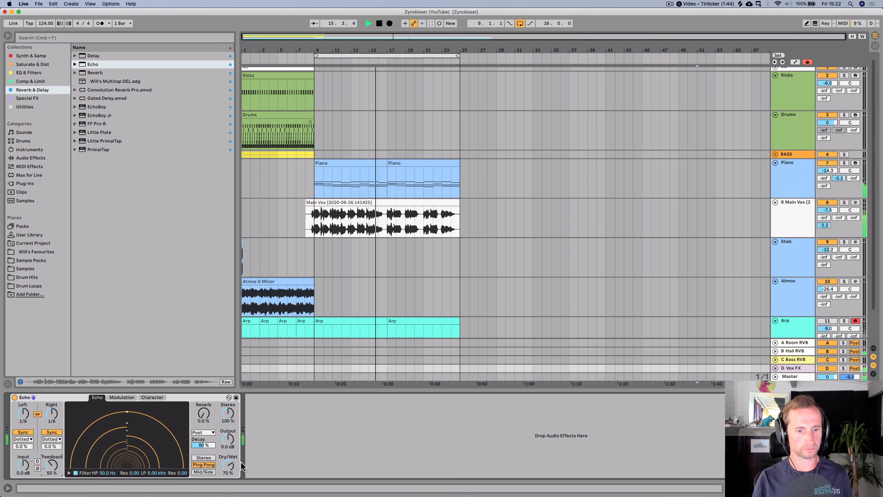
{"action": "left_click_drag", "start_coordinate": [235, 469], "coordinate": [235, 459]}
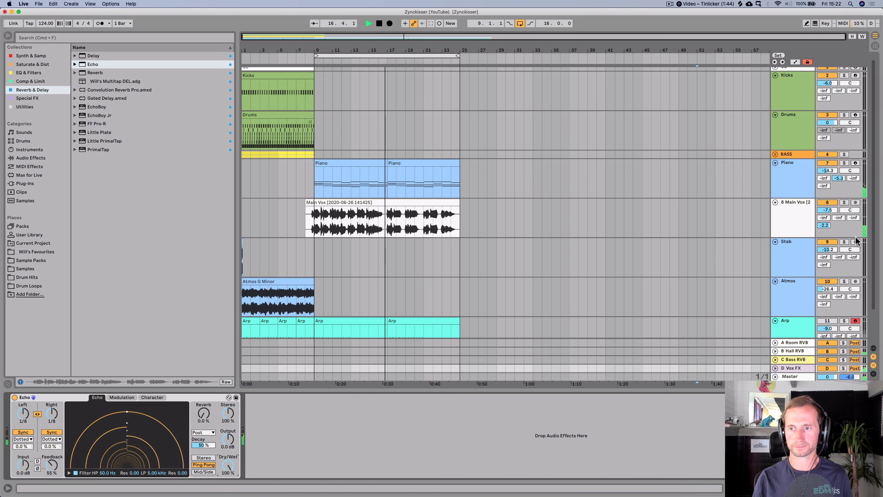
- Lower the vocal track's send to Vox FX to about -5.8 dB while playing the section
{"action": "key", "text": "space"}
{"action": "left_click_drag", "start_coordinate": [825, 226], "coordinate": [825, 240]}
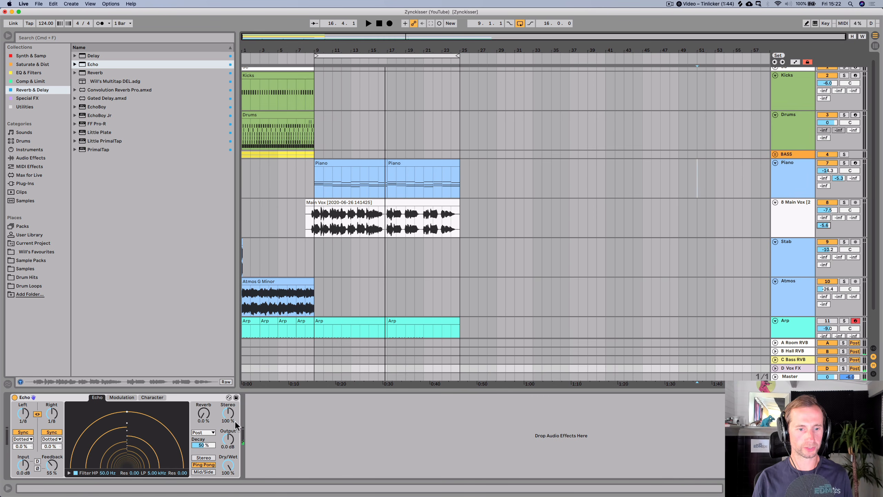
{"action": "key", "text": "space"}
{"action": "left_click", "coordinate": [306, 227]}
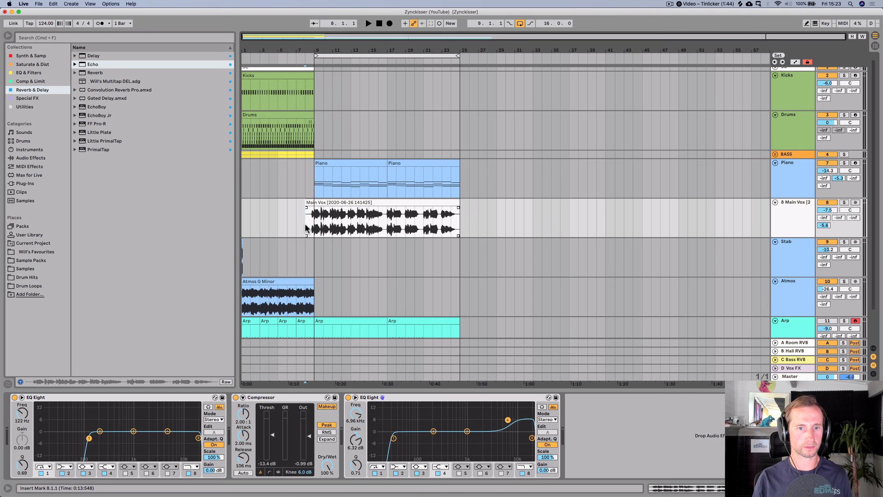
{"action": "key", "text": "space"}
{"action": "left_click", "coordinate": [797, 368]}
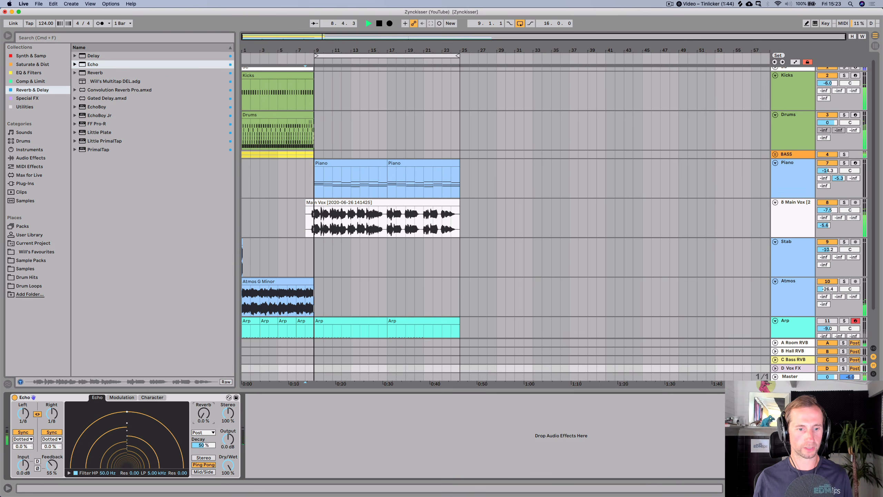
- Set the Echo's reverb to 52% and add an EQ Eight after it with a low cut around 122 Hz
{"action": "left_click_drag", "start_coordinate": [203, 415], "coordinate": [203, 397]}
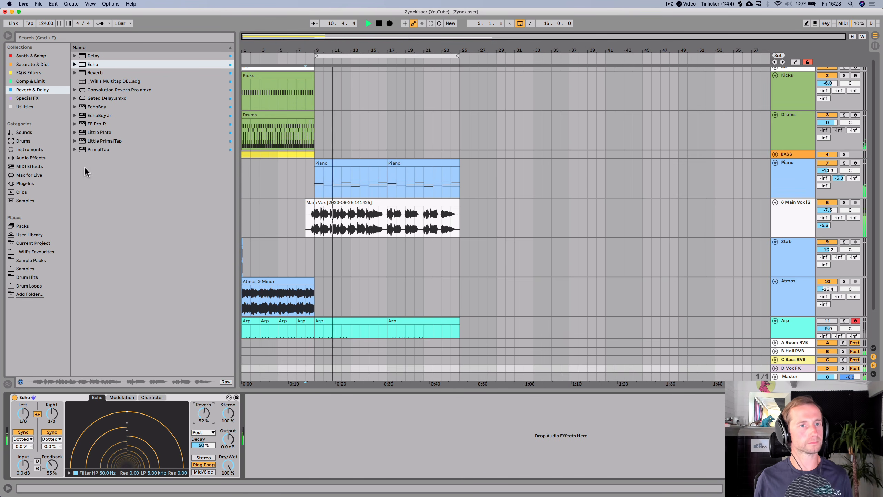
{"action": "left_click", "coordinate": [33, 72]}
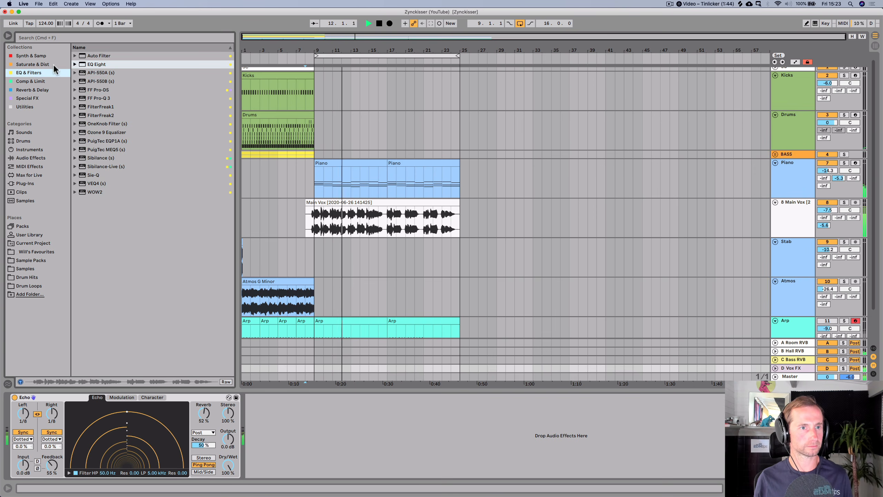
{"action": "left_click_drag", "start_coordinate": [85, 67], "coordinate": [274, 442]}
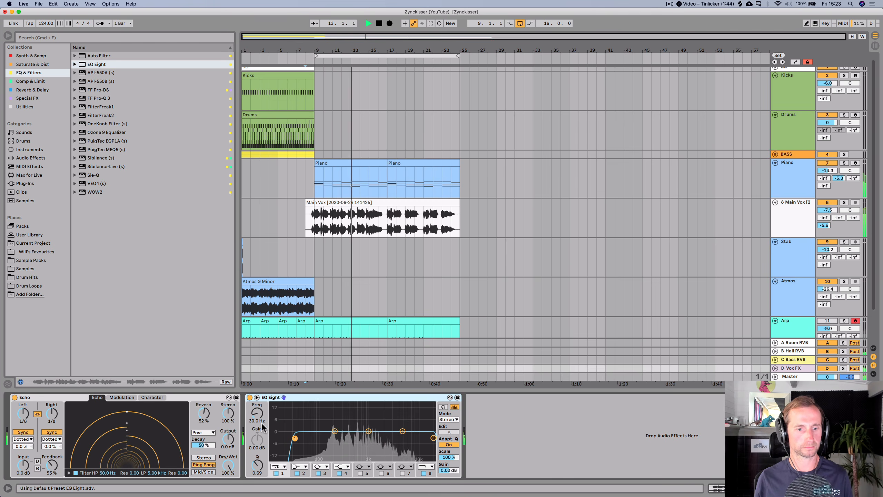
{"action": "left_click_drag", "start_coordinate": [257, 413], "coordinate": [258, 406]}
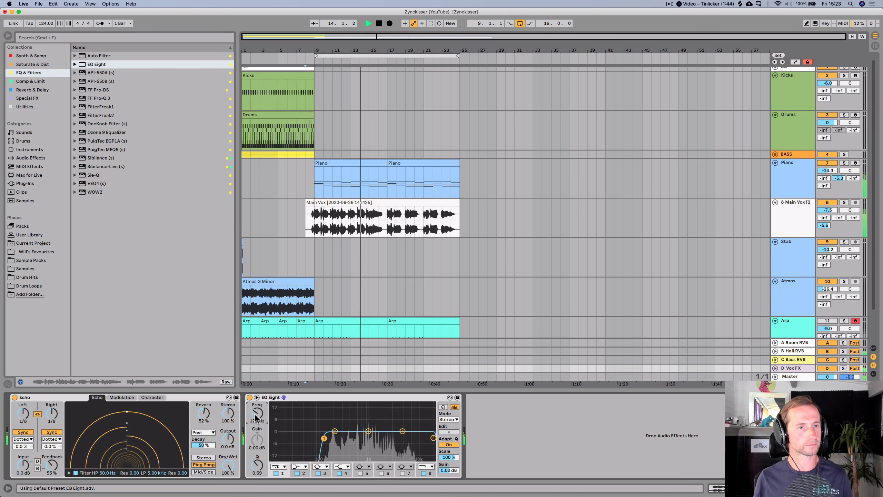
- Insert a Reverb between the Echo and EQ Eight, with decay about 2.64 s and dry/wet 48%
{"action": "key", "text": "space"}
{"action": "left_click", "coordinate": [33, 90]}
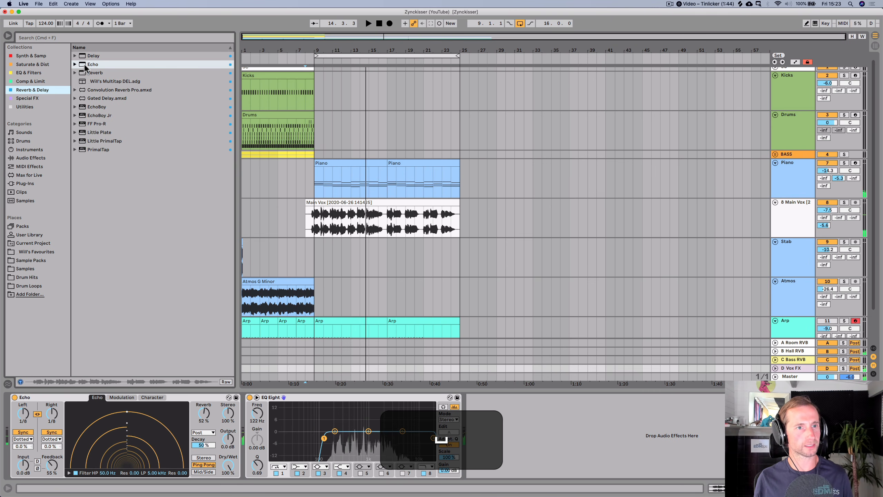
{"action": "left_click", "coordinate": [88, 73]}
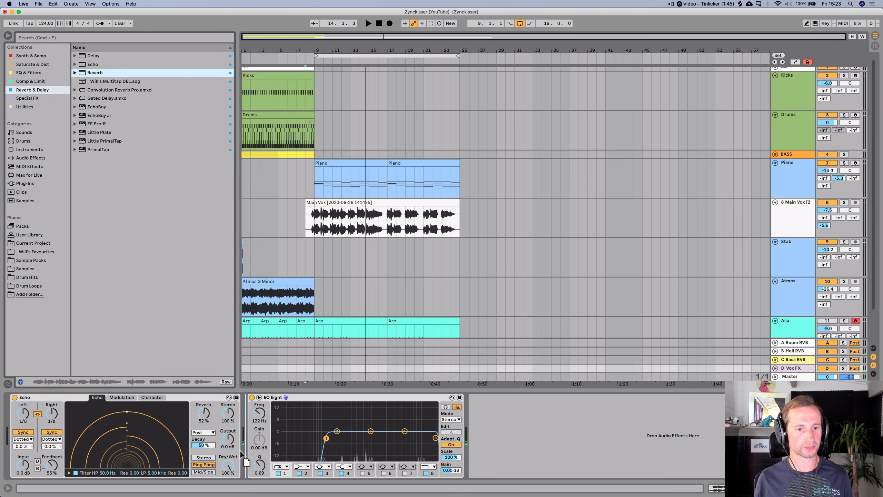
{"action": "left_click_drag", "start_coordinate": [392, 444], "coordinate": [249, 434]}
{"action": "key", "text": "space"}
{"action": "left_click_drag", "start_coordinate": [443, 468], "coordinate": [456, 433]}
{"action": "left_click_drag", "start_coordinate": [366, 466], "coordinate": [366, 456]}
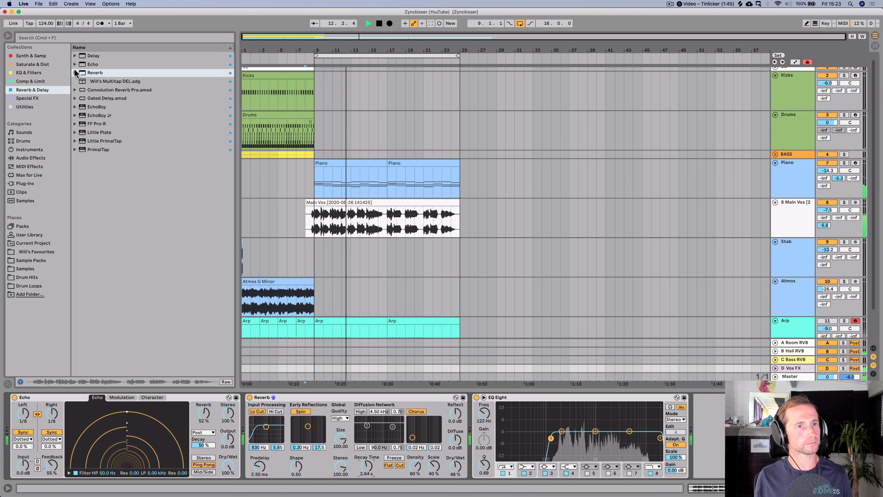
- Add a Compressor at the end of the Vox FX chain, sidechained from the 8-Main Vox track
{"action": "left_click", "coordinate": [35, 81]}
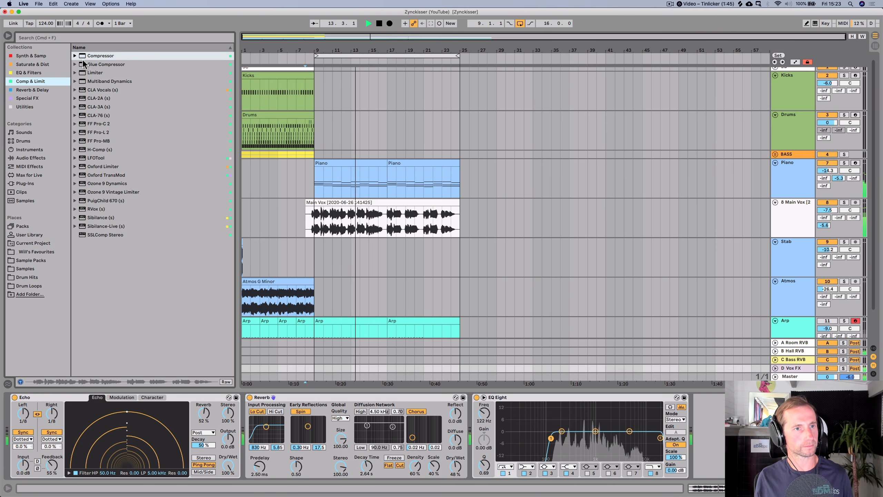
{"action": "left_click_drag", "start_coordinate": [96, 60], "coordinate": [699, 414]}
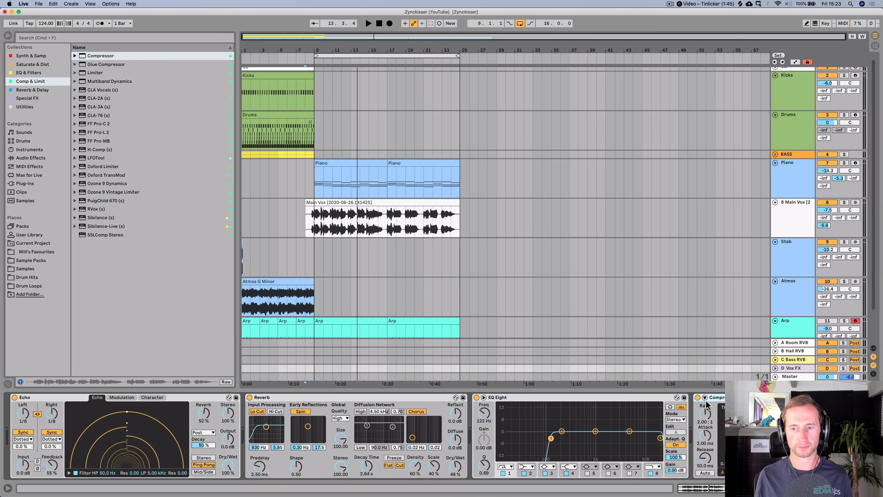
{"action": "left_click", "coordinate": [706, 399]}
{"action": "left_click", "coordinate": [713, 419]}
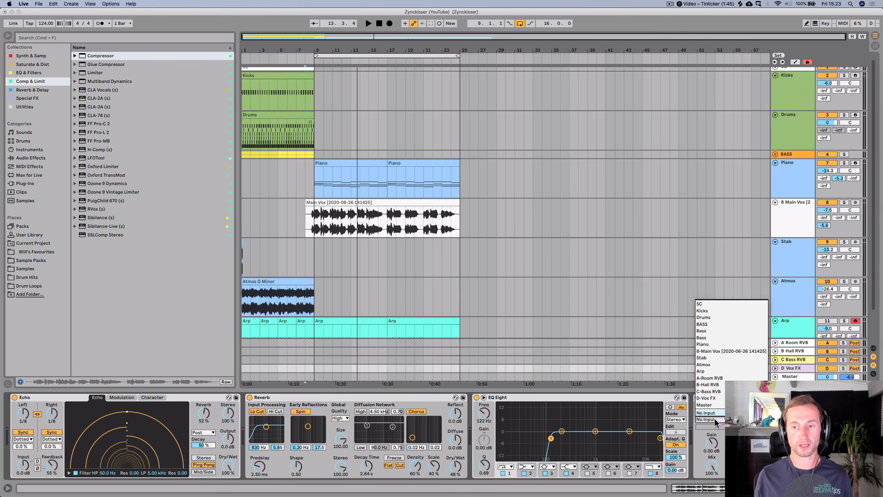
{"action": "left_click", "coordinate": [708, 350]}
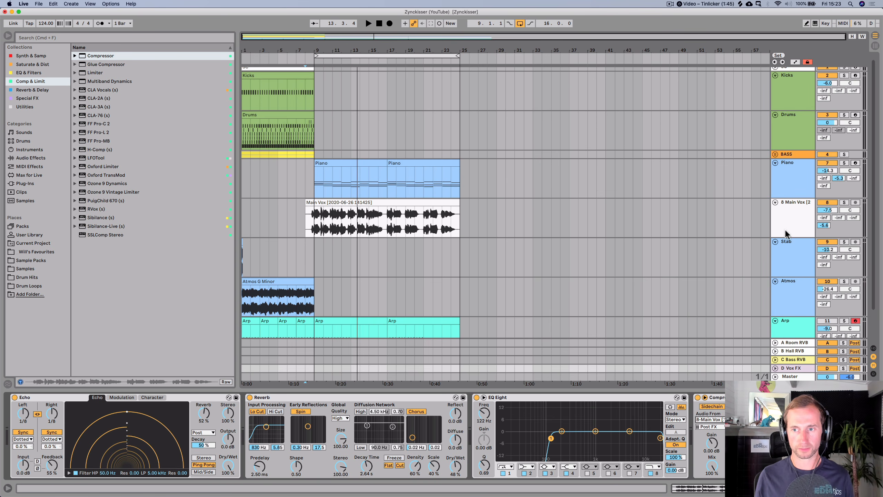
- Rename the main vocal track to Vox
{"action": "left_click", "coordinate": [785, 228]}
{"action": "key", "text": "cmd+r"}
{"action": "type", "text": "Vox"}
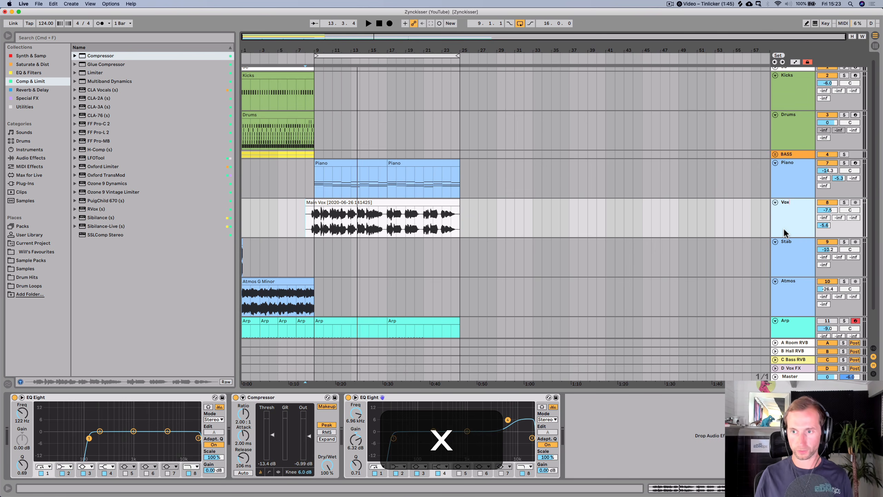
{"action": "key", "text": "Return"}
- Colour the Vox track lilac and assign the track colour to its clips
{"action": "right_click", "coordinate": [784, 228]}
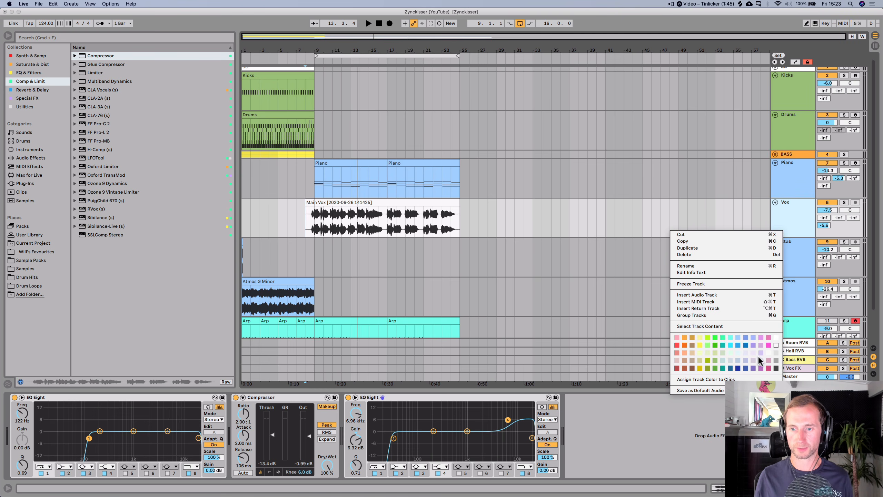
{"action": "left_click", "coordinate": [757, 350]}
{"action": "right_click", "coordinate": [782, 206]}
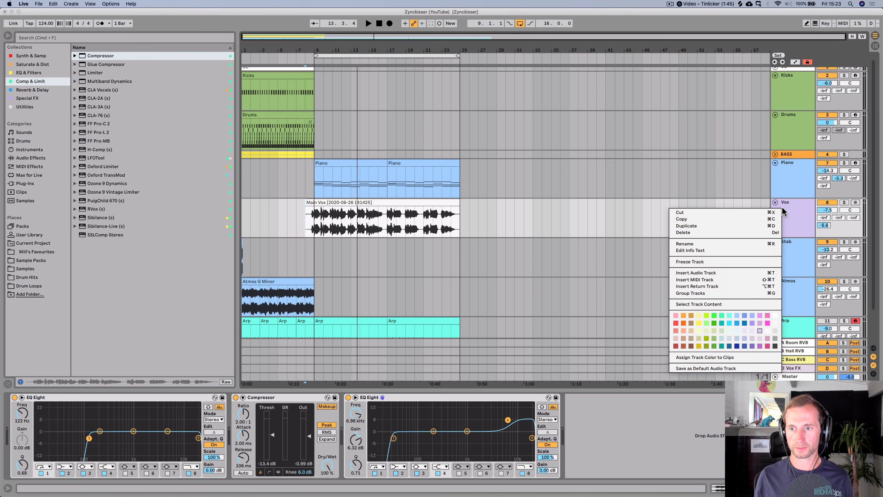
{"action": "left_click", "coordinate": [707, 356]}
- Play back the vocal section and review the Vox FX return's device chain
{"action": "key", "text": "space"}
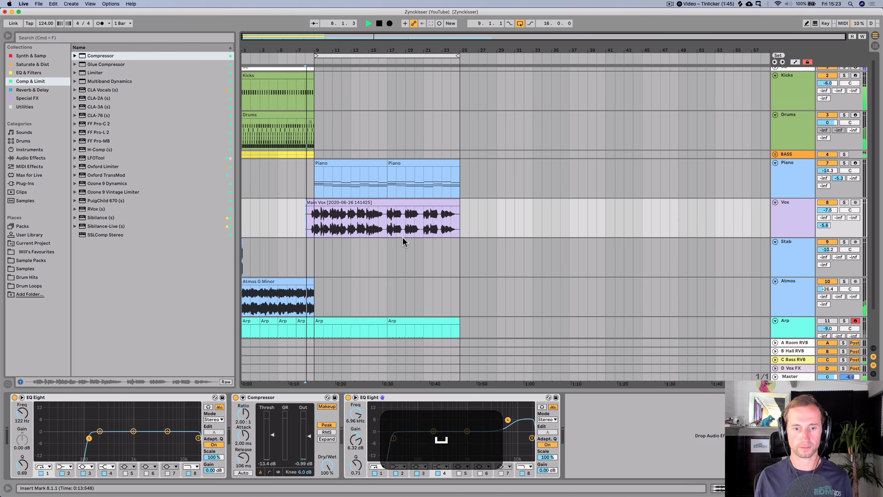
{"action": "key", "text": "space"}
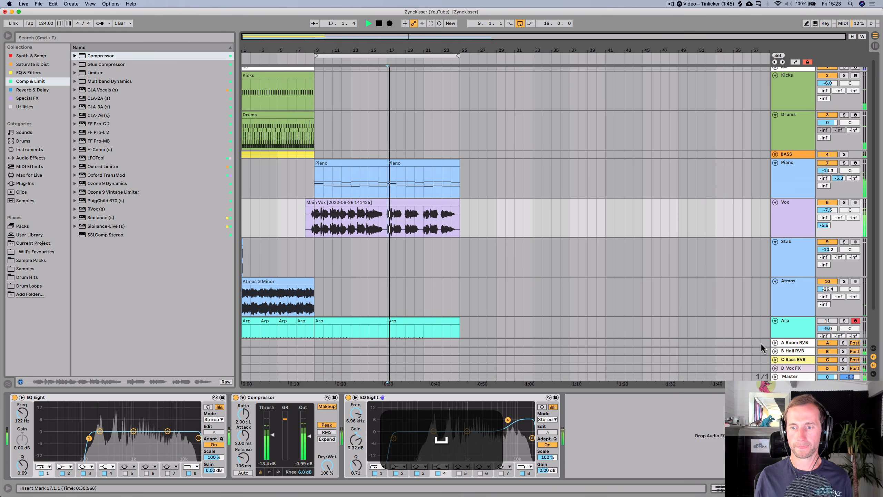
{"action": "left_click", "coordinate": [794, 369]}
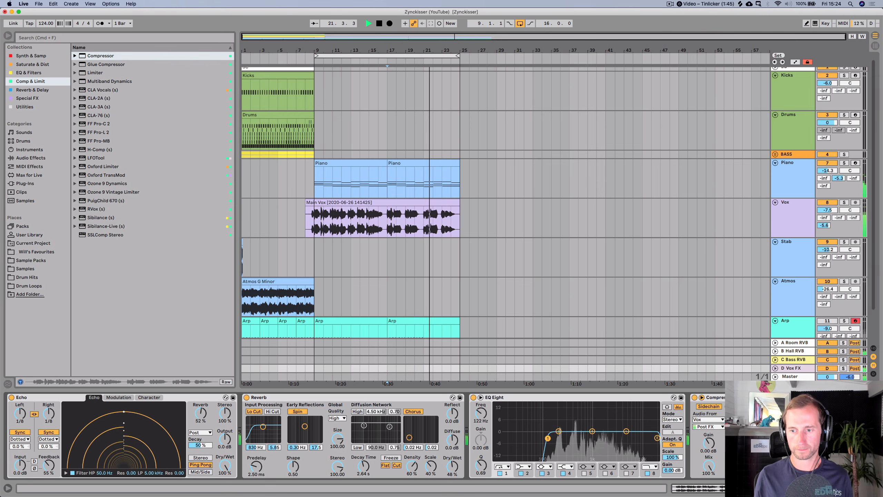
{"action": "key", "text": "space"}
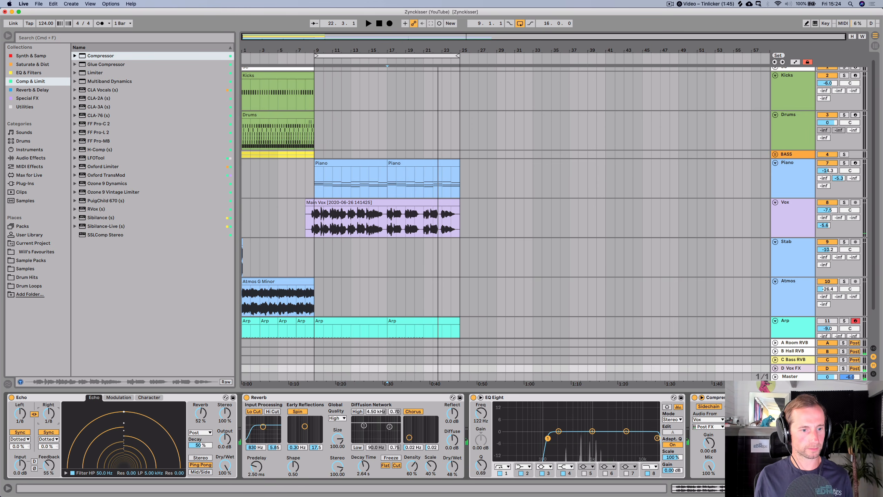
{"action": "left_click", "coordinate": [313, 223]}
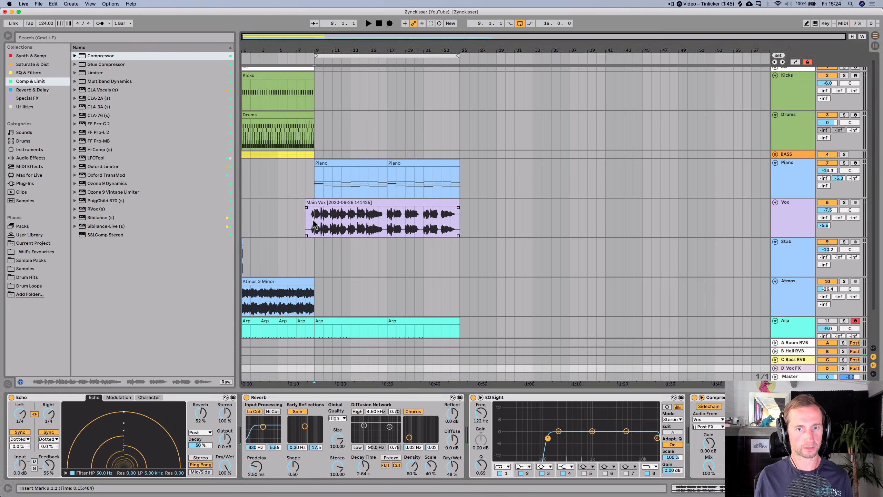
- Play back the arrangement, open the Vox FX return and set its Echo delay time to 1/8
{"action": "key", "text": "space"}
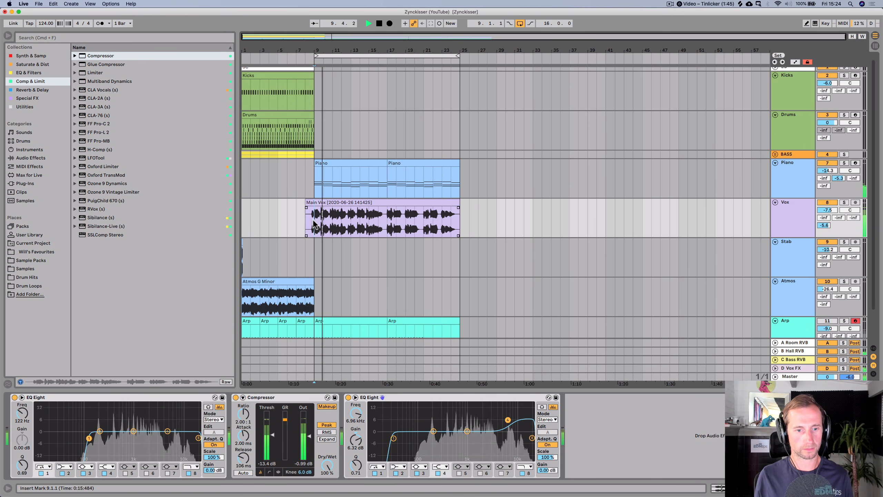
{"action": "left_click", "coordinate": [811, 221]}
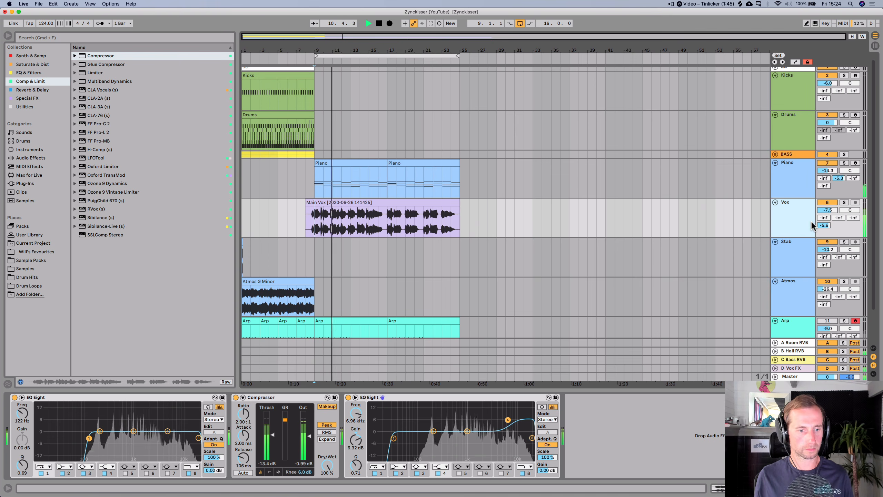
{"action": "left_click", "coordinate": [794, 368]}
{"action": "left_click_drag", "start_coordinate": [51, 412], "coordinate": [51, 417]}
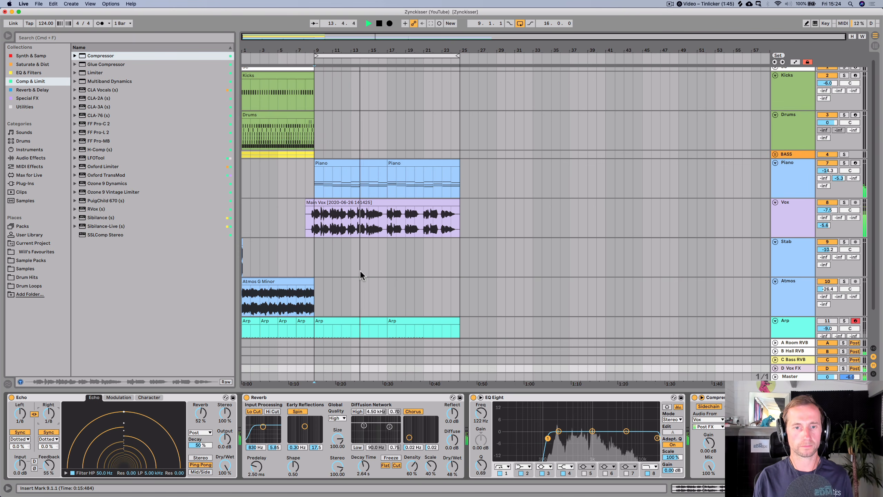
- Raise the Vox track's send to the Vox FX return to about -2.5 dB and lower its Compressor threshold to -17.9 dB
{"action": "key", "text": "space"}
{"action": "left_click", "coordinate": [796, 225]}
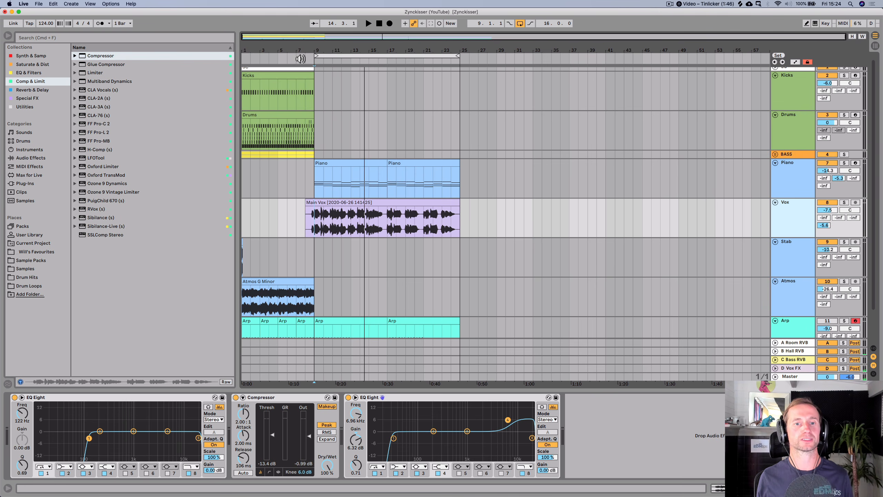
{"action": "key", "text": "space"}
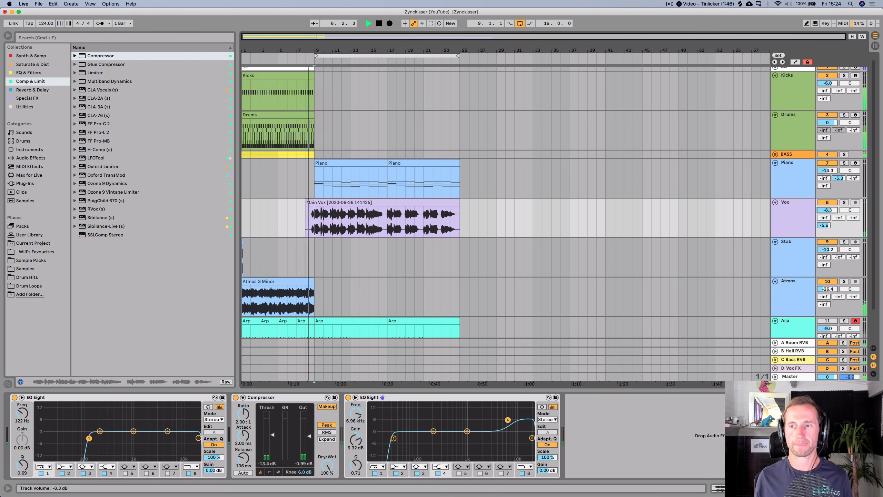
{"action": "mouse_move", "coordinate": [824, 218]}
{"action": "left_mouse_down"}
{"action": "mouse_move", "coordinate": [824, 195]}
{"action": "mouse_move", "coordinate": [825, 222]}
{"action": "mouse_move", "coordinate": [828, 213]}
{"action": "left_mouse_up"}
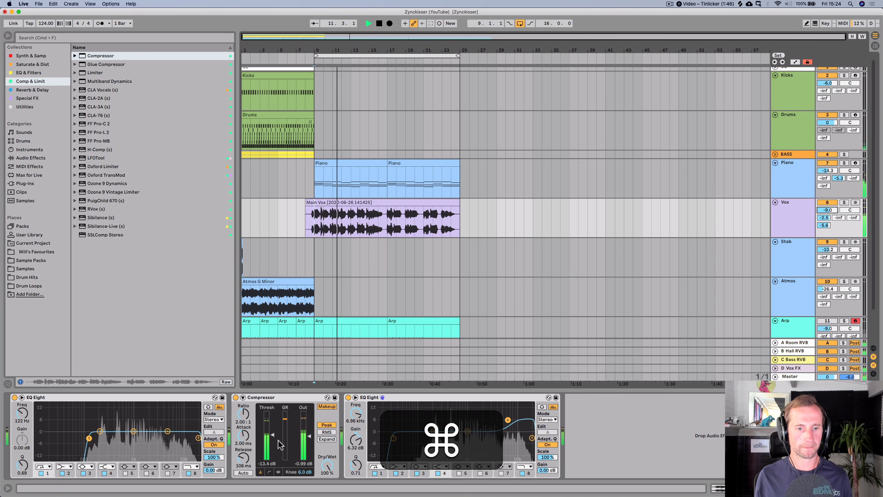
{"action": "left_click_drag", "start_coordinate": [272, 435], "coordinate": [272, 445]}
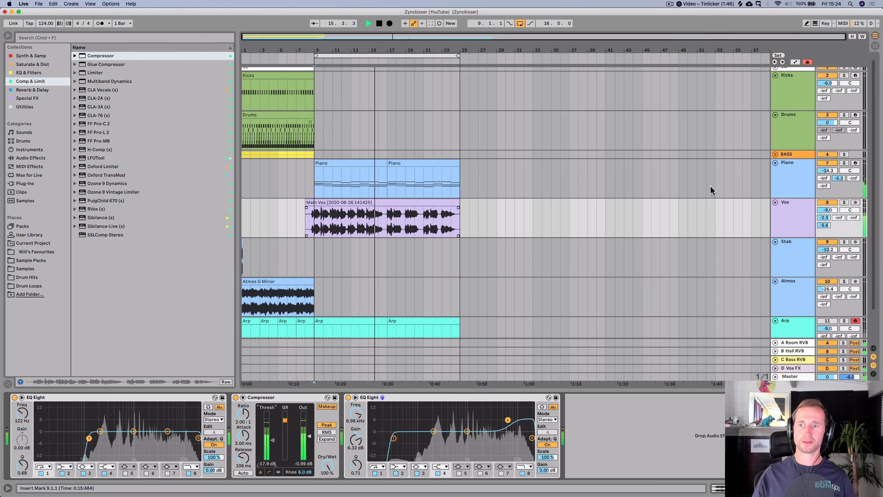
- Open the Piano clip and add a short note near the end of bar 1, transposing it up to G4
{"action": "double_click", "coordinate": [333, 162]}
{"action": "key", "text": "space"}
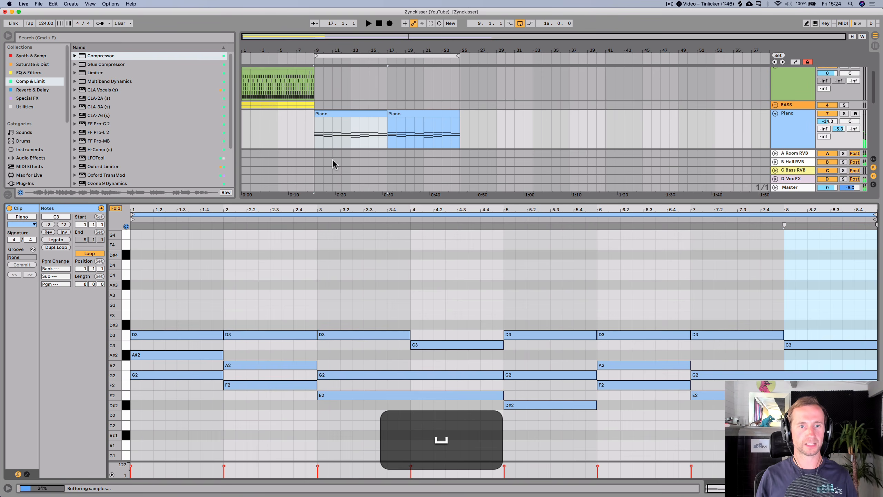
{"action": "left_click", "coordinate": [180, 388]}
{"action": "left_click", "coordinate": [161, 374]}
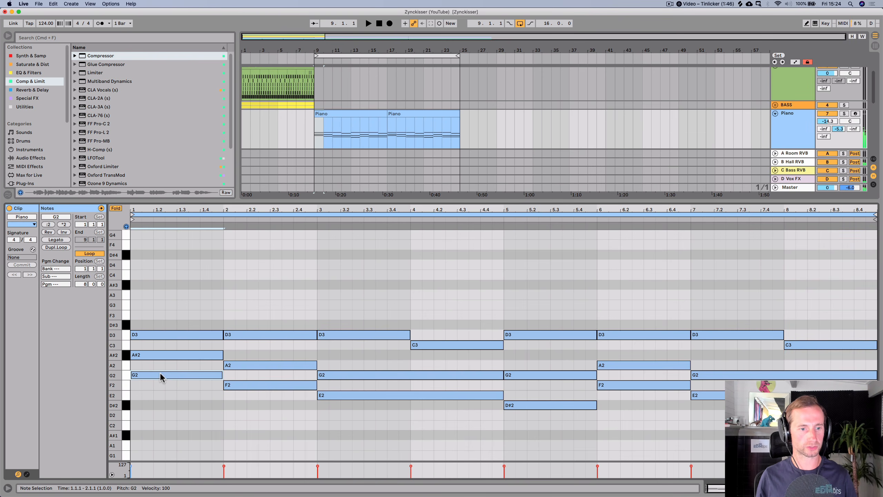
{"action": "double_click", "coordinate": [217, 251]}
{"action": "key", "text": "Up"}
{"action": "key", "text": "Up"}
{"action": "key", "text": "Up"}
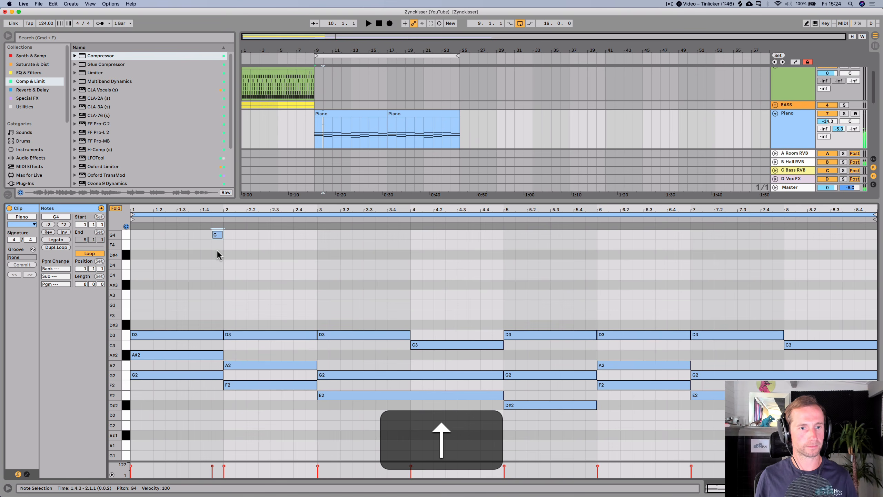
- Move the new melody note to A#4 around beat 1.3.3, auditioning the clip
{"action": "left_click", "coordinate": [115, 208]}
{"action": "scroll", "coordinate": [243, 288], "scroll_direction": "up", "scroll_amount": 3}
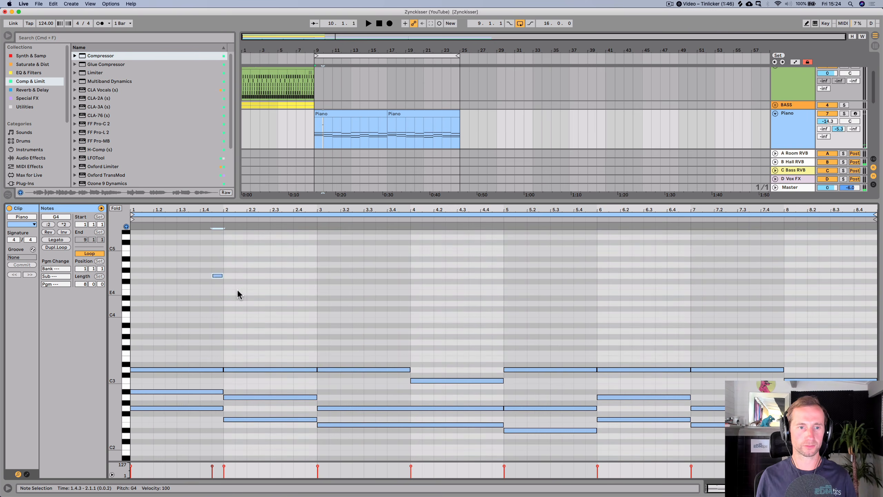
{"action": "key", "text": "super"}
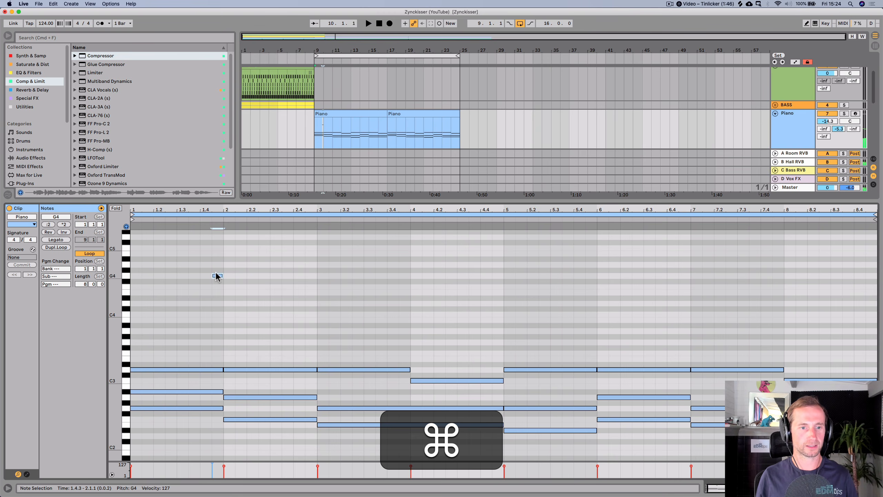
{"action": "key", "text": "space"}
{"action": "left_click_drag", "start_coordinate": [213, 211], "coordinate": [285, 236]}
{"action": "key", "text": "space"}
{"action": "left_click_drag", "start_coordinate": [295, 276], "coordinate": [254, 262]}
{"action": "key", "text": "space"}
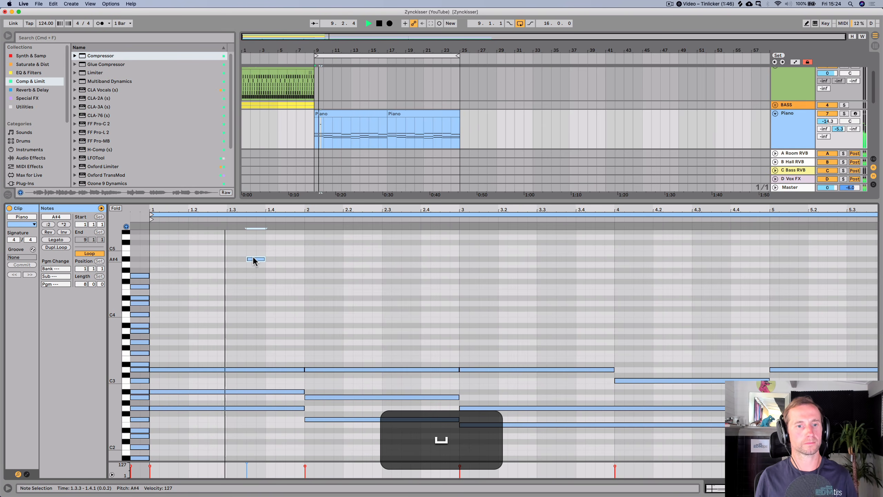
- Copy the A#4 note to A4 at the start of bar 2
{"action": "left_click_drag", "start_coordinate": [255, 262], "coordinate": [306, 267], "text": "alt"}
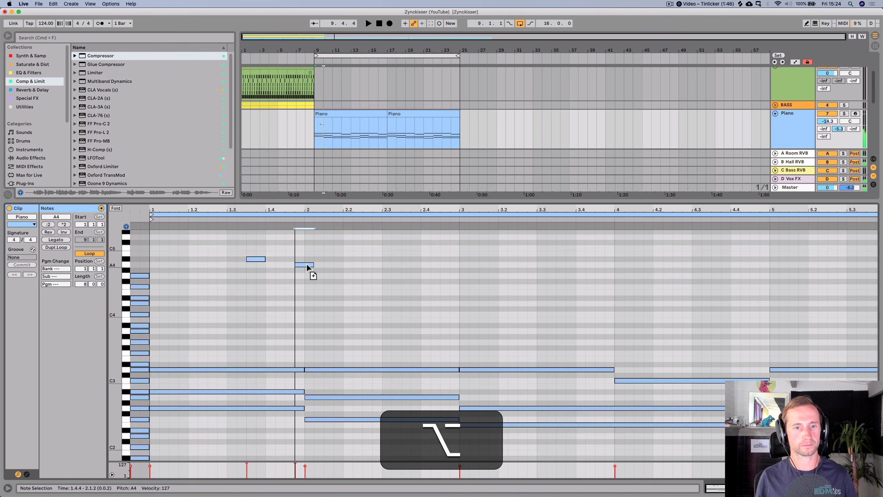
{"action": "key", "text": "space"}
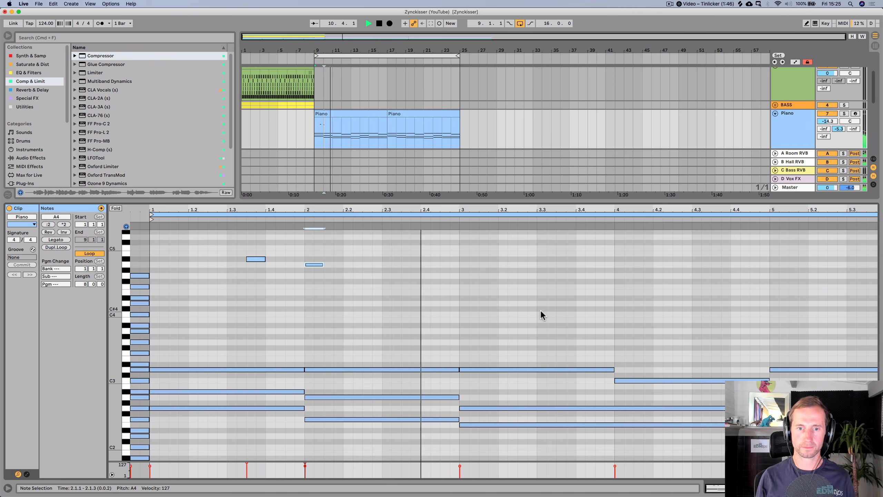
{"action": "key", "text": "space"}
- Add an F#4 note around beat 2.4 and copy it up to G4 just after
{"action": "double_click", "coordinate": [425, 275]}
{"action": "key", "text": "Down"}
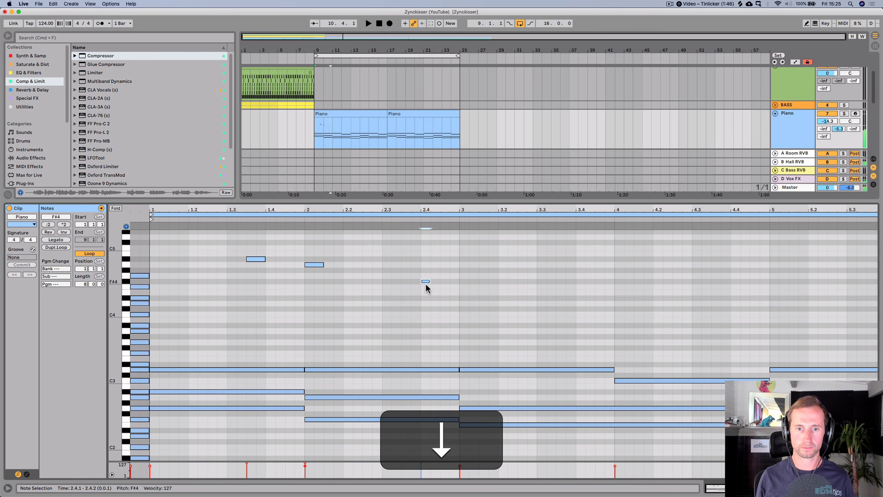
{"action": "left_click_drag", "start_coordinate": [432, 286], "coordinate": [451, 278]}
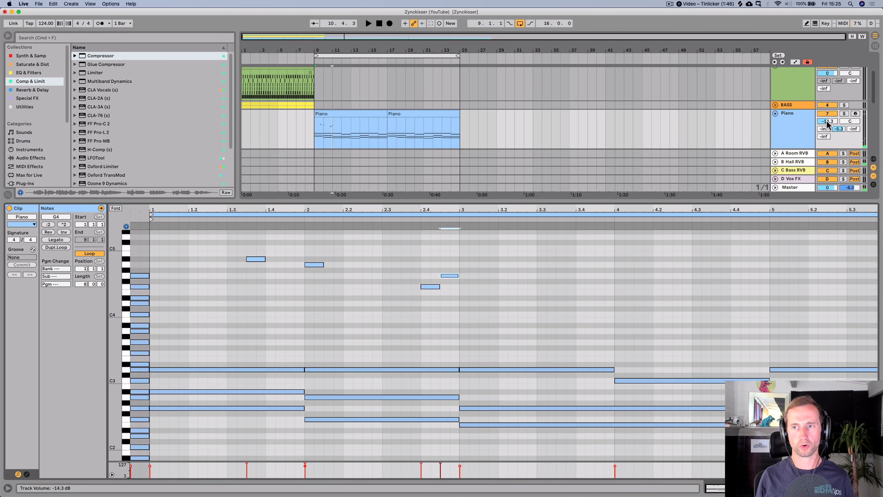
- Lower the Piano track volume to -10.8 dB during playback
{"action": "key", "text": "space"}
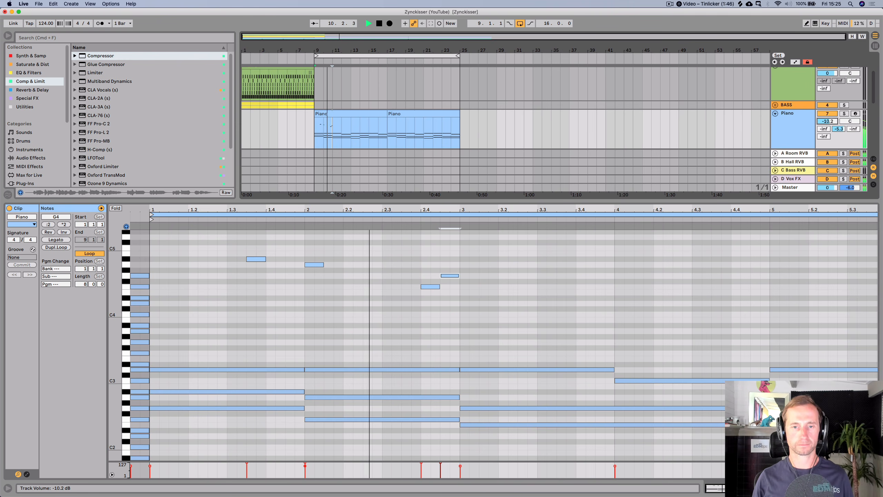
{"action": "left_click_drag", "start_coordinate": [828, 121], "coordinate": [828, 124]}
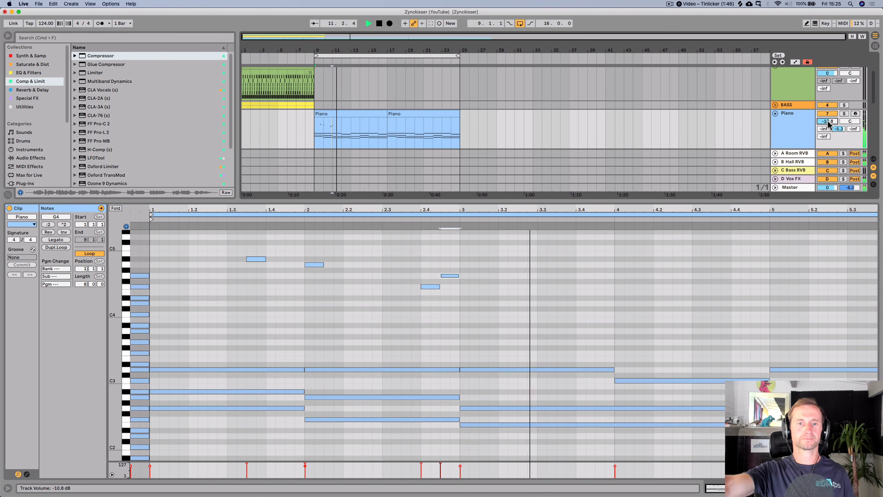
{"action": "left_click", "coordinate": [761, 330]}
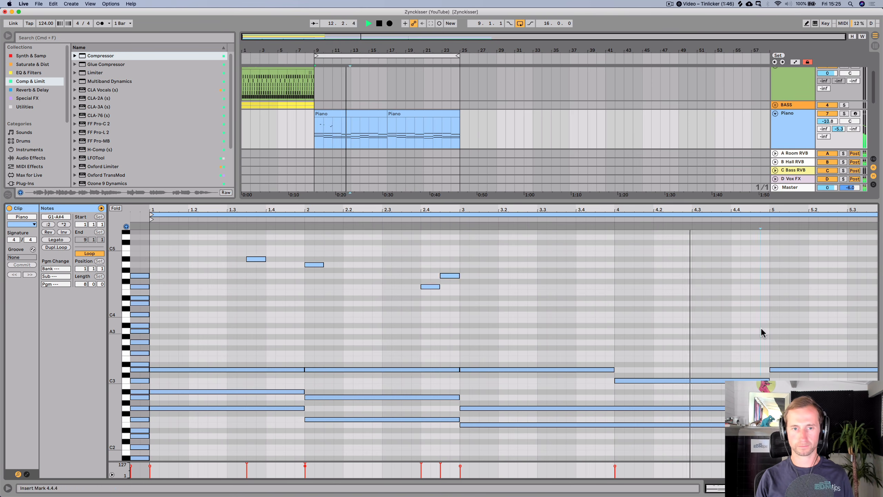
{"action": "left_click_drag", "start_coordinate": [761, 333], "coordinate": [175, 234]}
{"action": "key", "text": "super+d"}
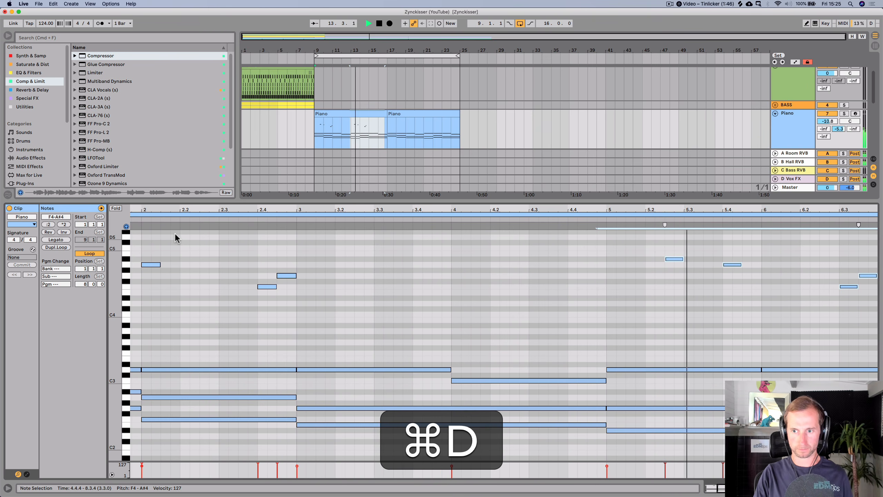
{"action": "left_click_drag", "start_coordinate": [513, 210], "coordinate": [512, 186]}
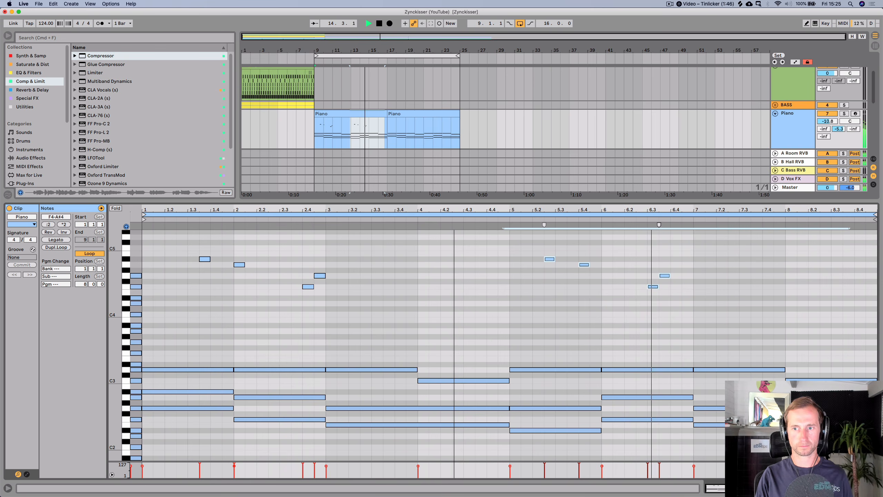
{"action": "key", "text": "BackSpace"}
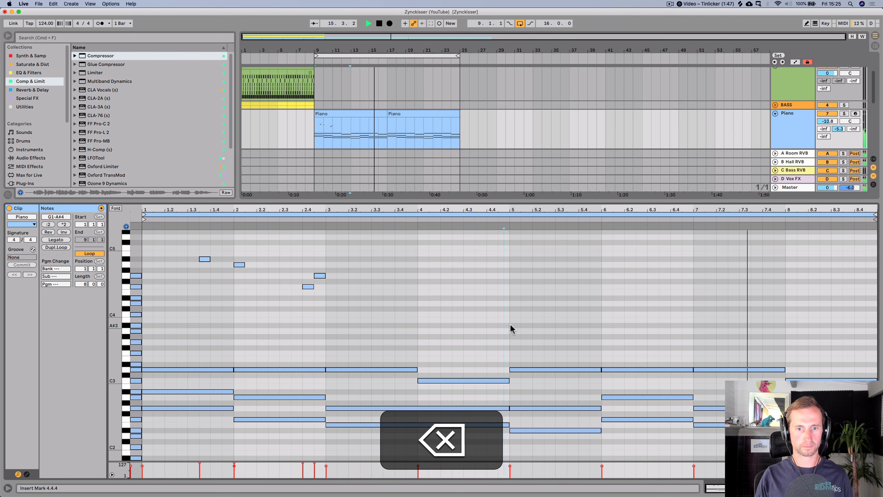
- Select all notes in the first four bars and duplicate them into bars 5 to 8
{"action": "left_click_drag", "start_coordinate": [511, 325], "coordinate": [144, 238]}
{"action": "key", "text": "super+d"}
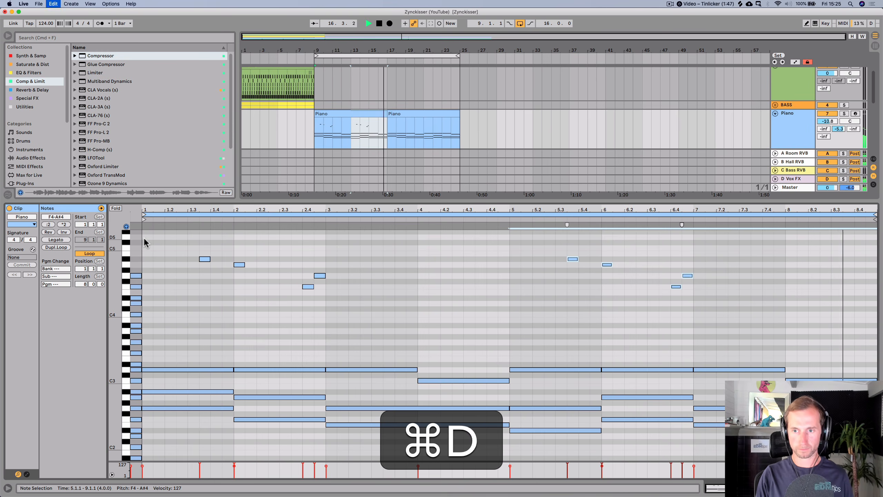
{"action": "key", "text": "space"}
{"action": "key", "text": "space"}
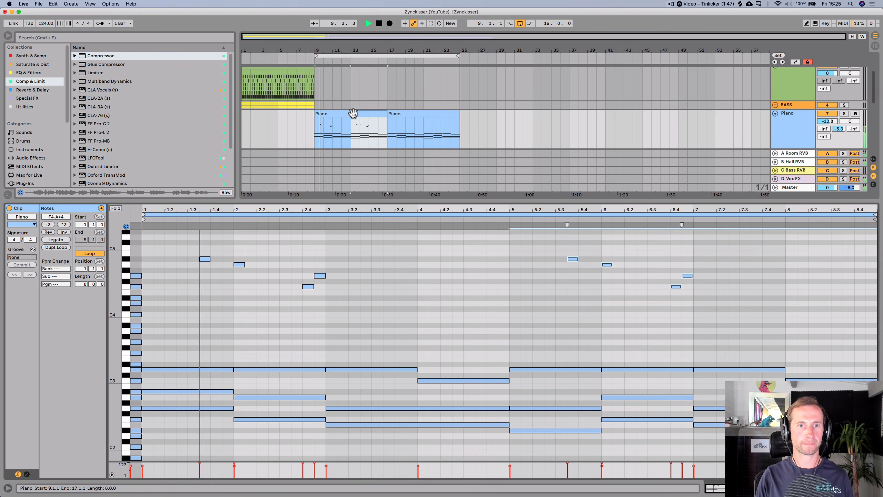
- Duplicate the edited Piano clip to follow it at bar 17
{"action": "left_click", "coordinate": [353, 114]}
{"action": "key", "text": "super+d"}
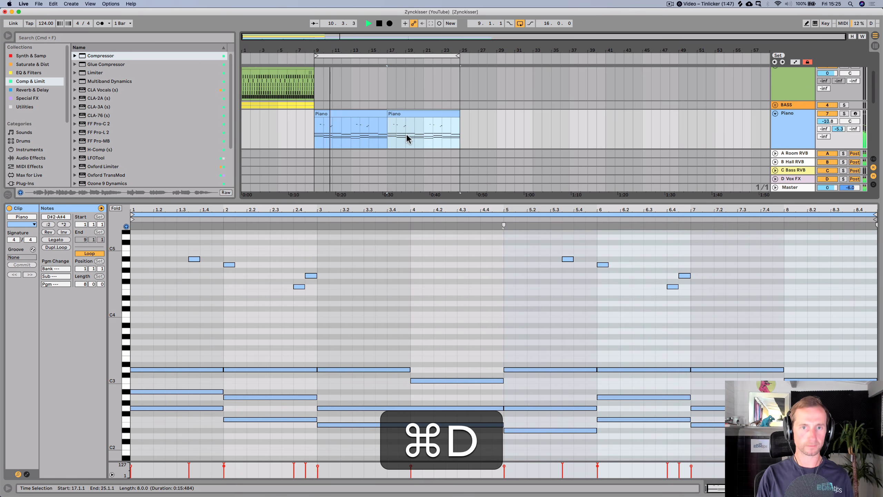
{"action": "key", "text": "shift+Tab"}
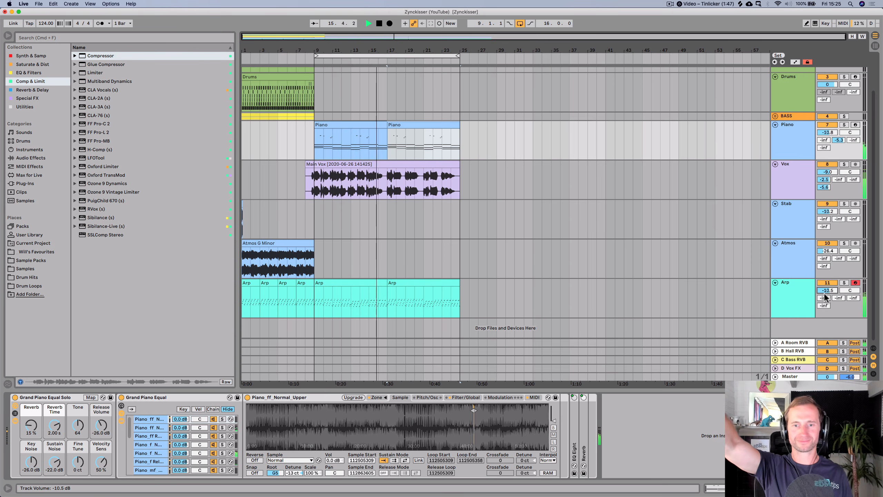
- Save the project
{"action": "left_click", "coordinate": [441, 288]}
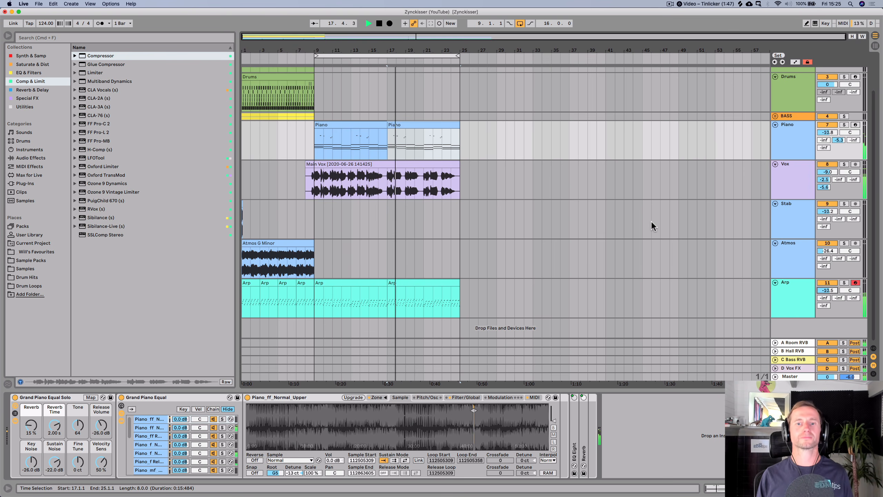
{"action": "key", "text": "super+s"}
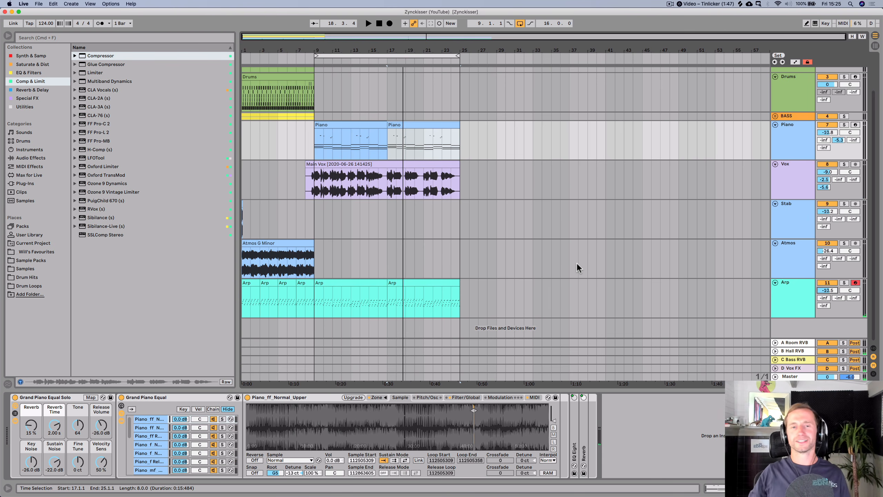
{"action": "key", "text": "super+s"}
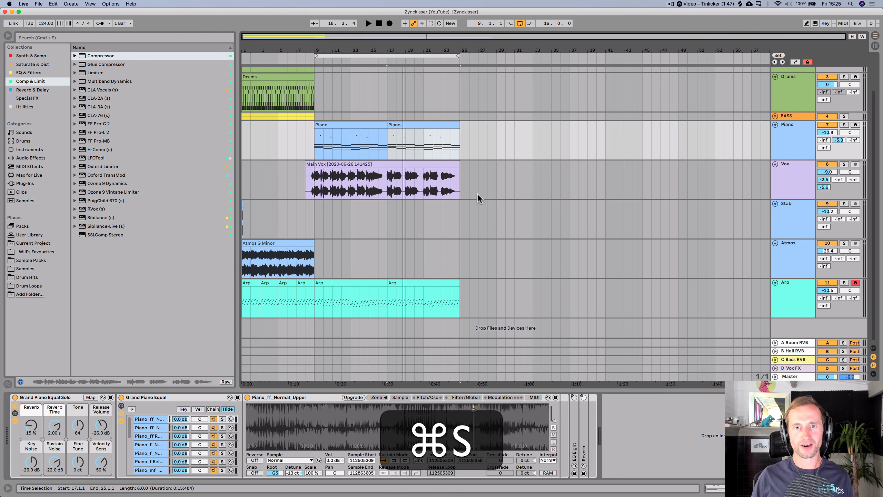
- Place the BV sample from the current project on the Stab track at bar 17 and duplicate it through bar 25
{"action": "scroll", "coordinate": [364, 290], "scroll_direction": "up", "scroll_amount": 3}
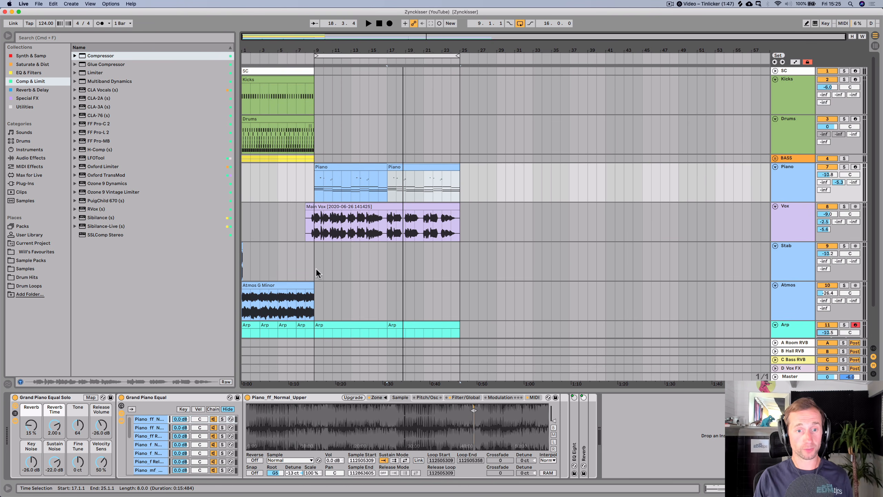
{"action": "left_click_drag", "start_coordinate": [313, 170], "coordinate": [226, 92]}
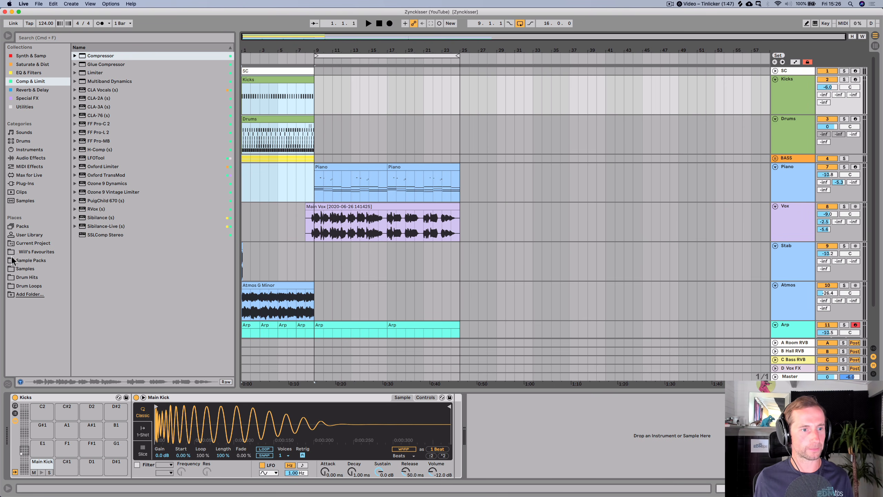
{"action": "left_click", "coordinate": [29, 242]}
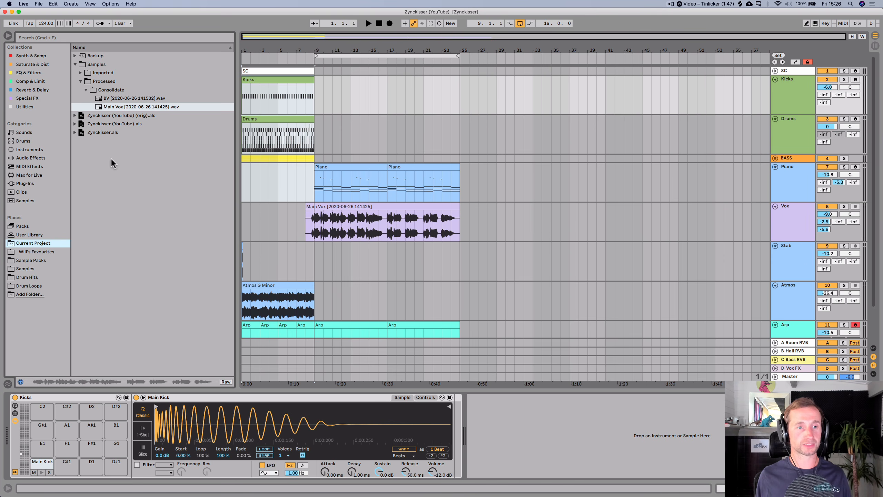
{"action": "left_click_drag", "start_coordinate": [132, 97], "coordinate": [387, 252]}
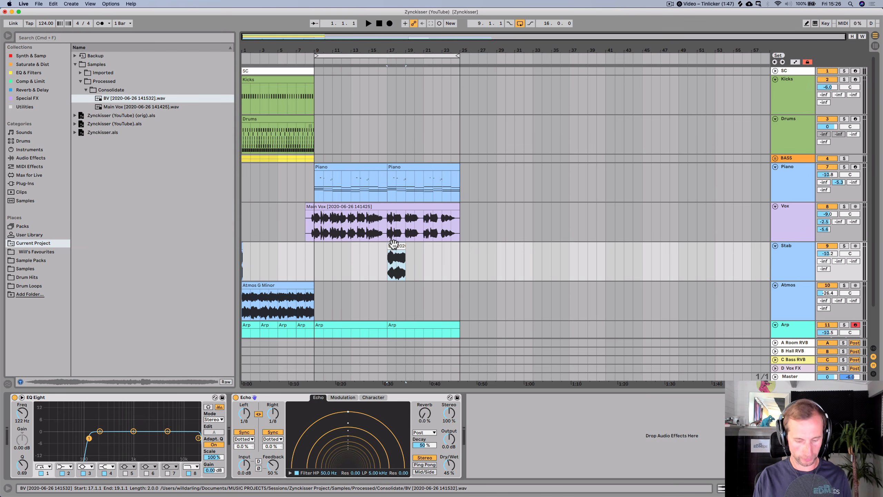
{"action": "key", "text": "super+d"}
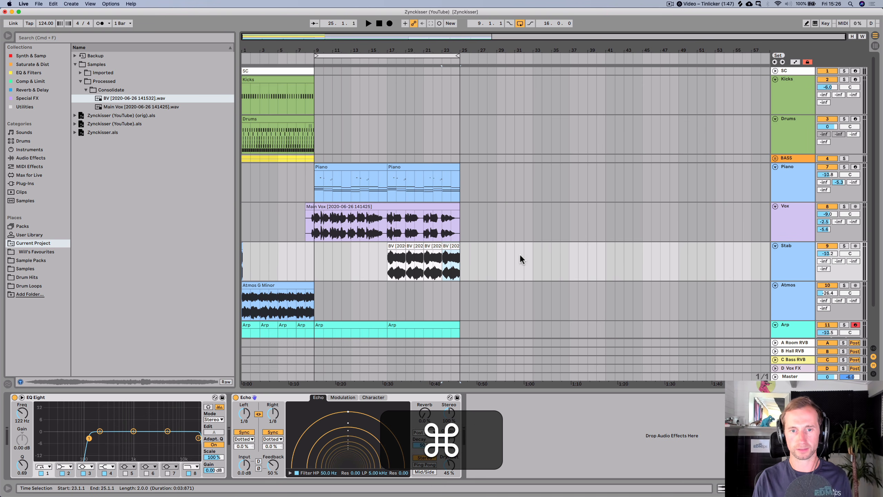
- Undo the last three actions that placed the BV sample on the Stab track
{"action": "key", "text": "super+z"}
{"action": "key", "text": "super+z"}
{"action": "key", "text": "super+z"}
{"action": "key", "text": "super+z"}
- Insert a new audio track below Vox, place the BV sample on it at bar 17 and duplicate it through bar 25
{"action": "left_click", "coordinate": [791, 227]}
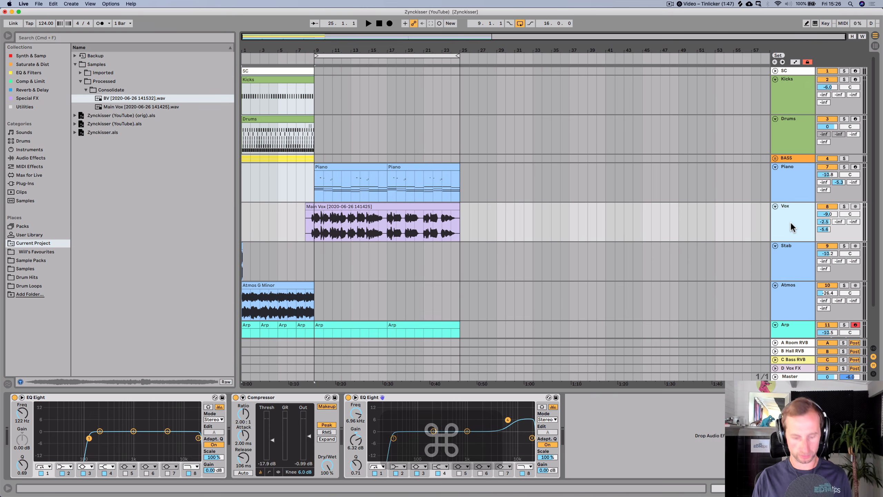
{"action": "key", "text": "super+t"}
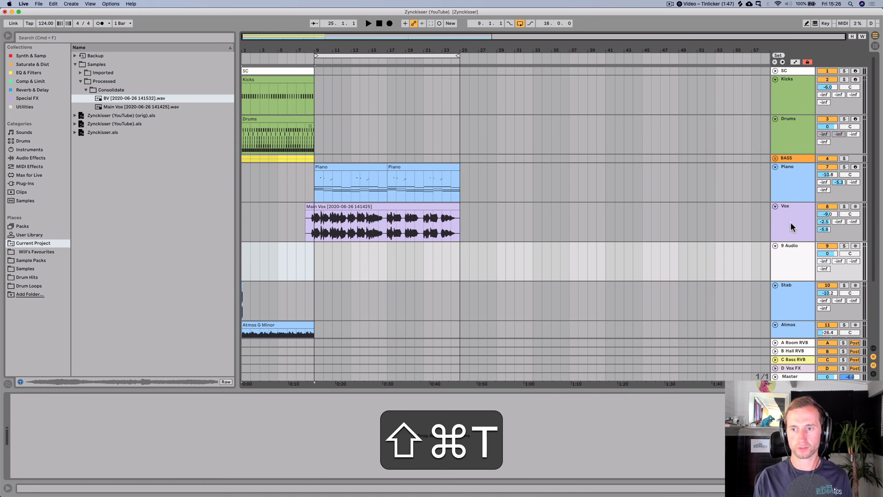
{"action": "left_click_drag", "start_coordinate": [112, 97], "coordinate": [391, 247]}
{"action": "key", "text": "super+d"}
{"action": "key", "text": "super+d"}
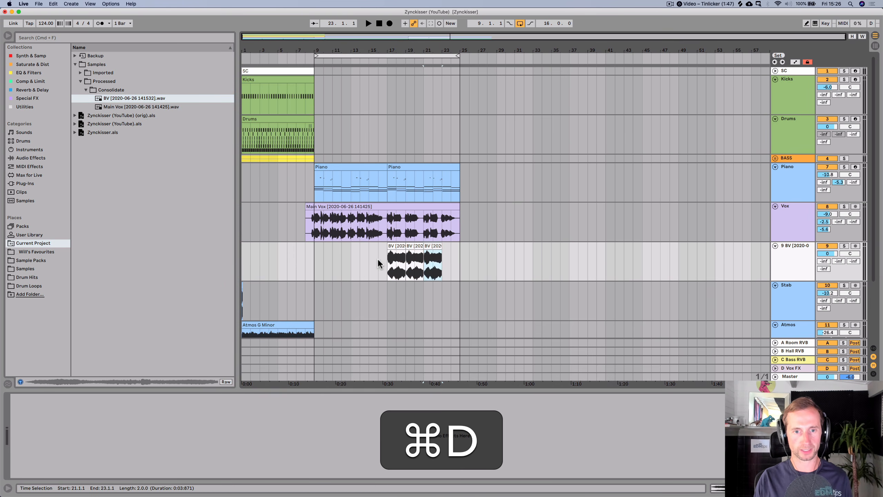
{"action": "key", "text": "super+d"}
- Play back the backing vocals, set the new BV track's volume to -26.0 dB and save the project
{"action": "left_click", "coordinate": [377, 258]}
{"action": "key", "text": "super+space"}
{"action": "left_click_drag", "start_coordinate": [837, 256], "coordinate": [837, 275]}
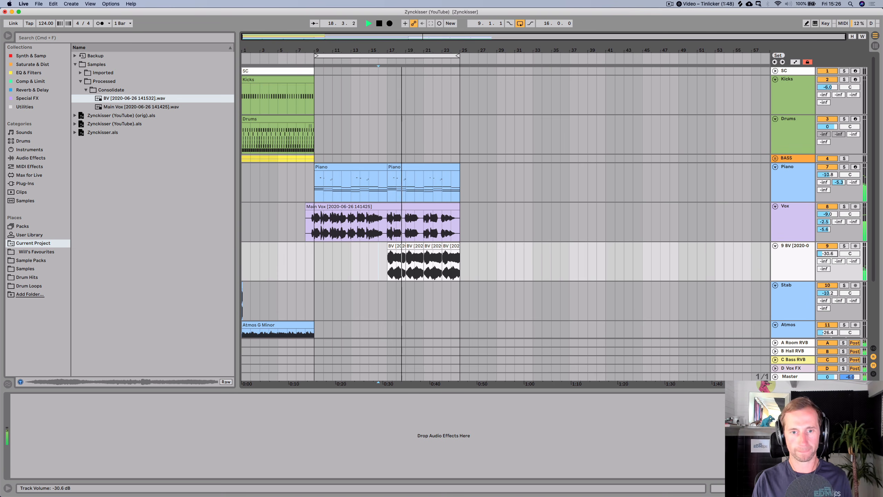
{"action": "left_click_drag", "start_coordinate": [828, 253], "coordinate": [828, 253]}
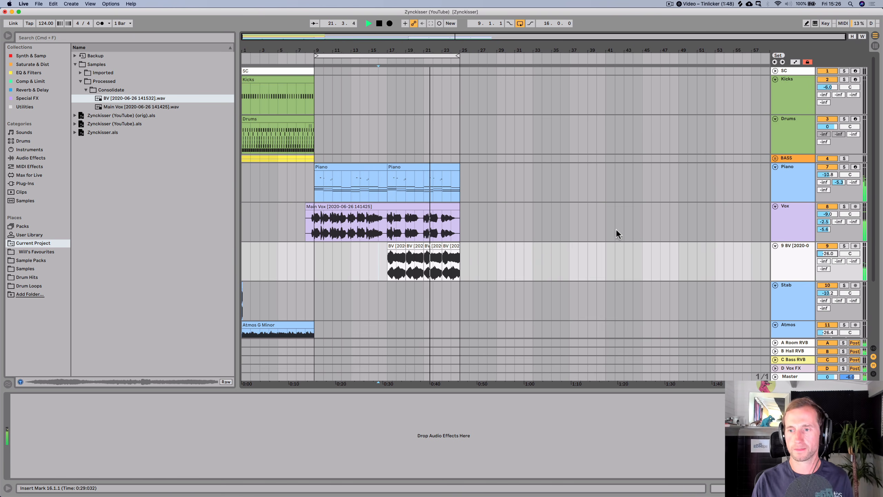
{"action": "key", "text": "space"}
{"action": "key", "text": "super+s"}
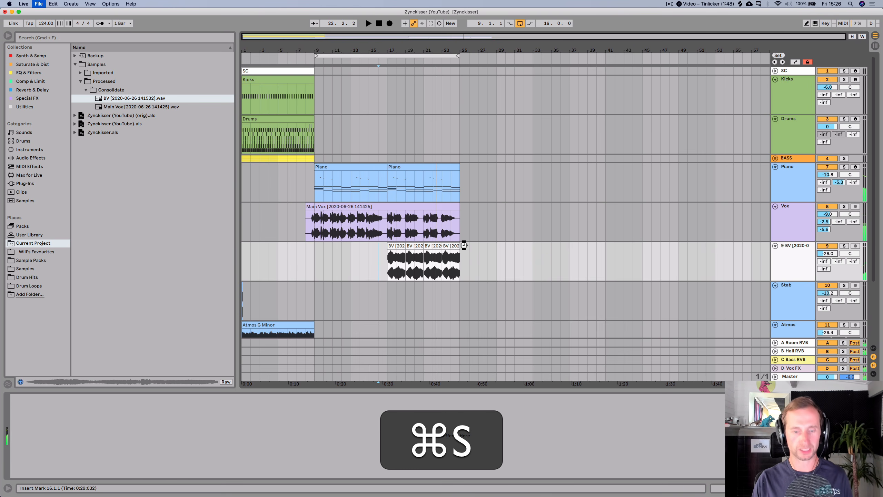
- Copy bars 1 to 9 of the SC, Kicks, Drums and Bass tracks and paste them at bar 25
{"action": "left_click_drag", "start_coordinate": [313, 166], "coordinate": [246, 68]}
{"action": "key", "text": "super+c"}
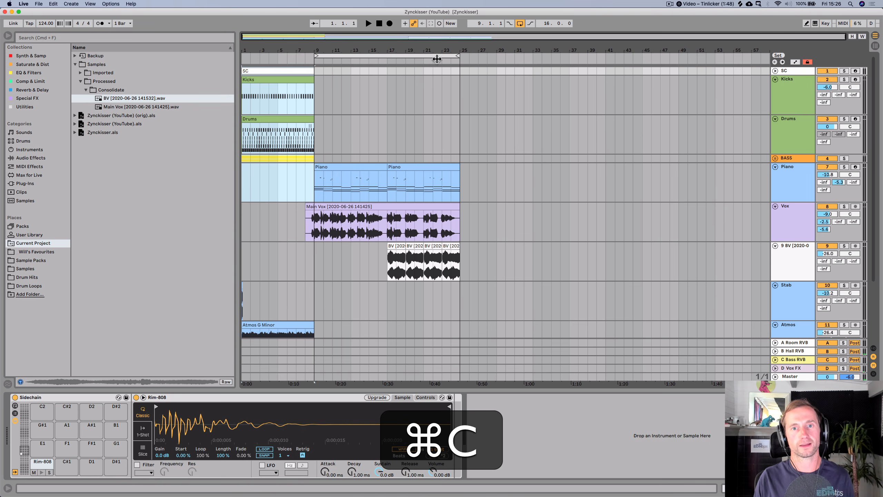
{"action": "left_click", "coordinate": [459, 70]}
{"action": "key", "text": "super+v"}
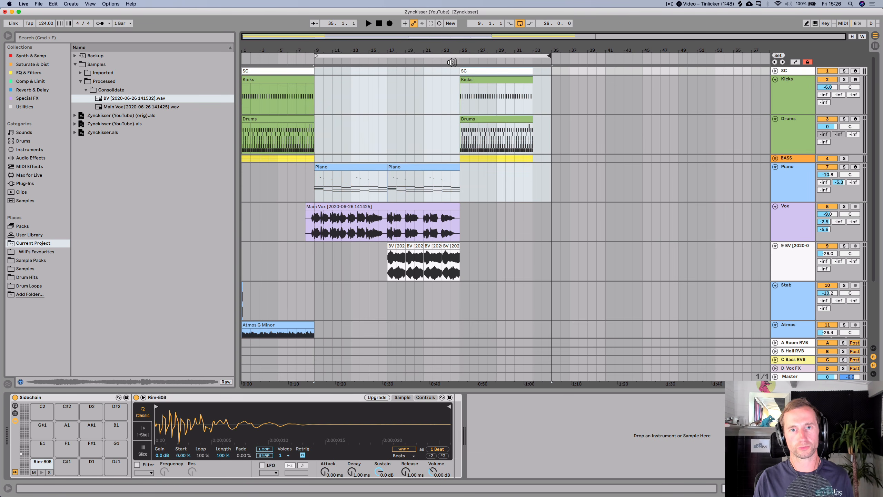
- Open the Drums clip at bar 25 and delete all its 808_CL3 notes
{"action": "double_click", "coordinate": [464, 123]}
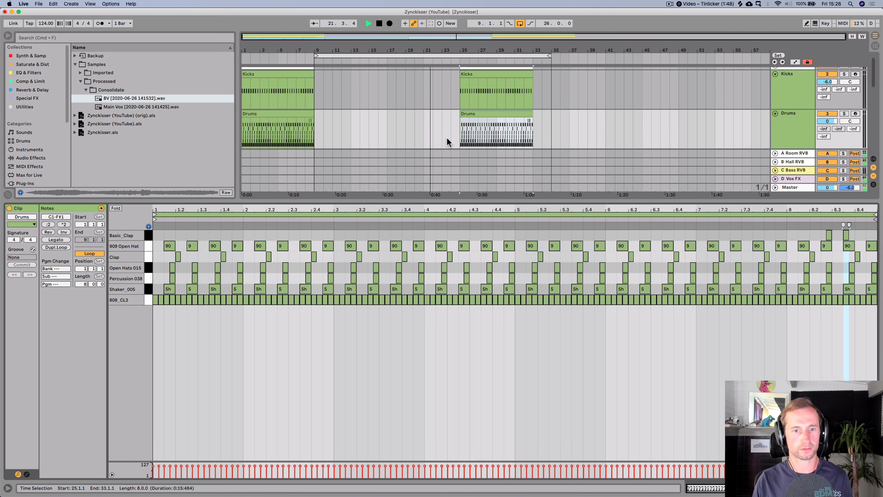
{"action": "left_click", "coordinate": [145, 299]}
{"action": "key", "text": "BackSpace"}
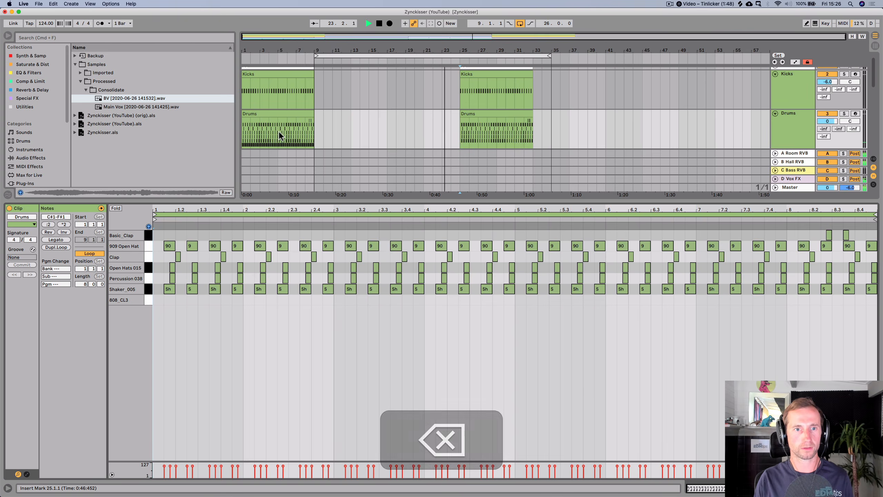
- Copy bars 5 to 9 of the first Drums clip and paste them at bar 29 on the Drums track
{"action": "left_click_drag", "start_coordinate": [278, 131], "coordinate": [312, 130]}
{"action": "key", "text": "super+c"}
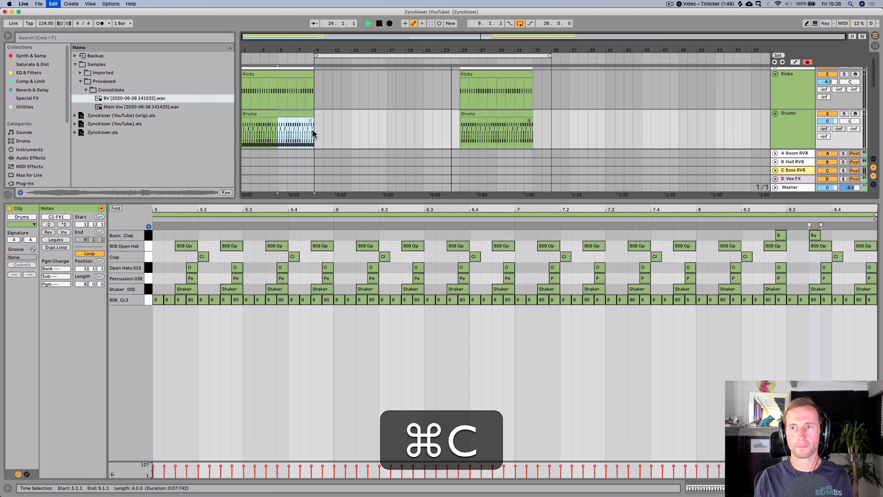
{"action": "left_click", "coordinate": [498, 133]}
{"action": "key", "text": "super+v"}
{"action": "key", "text": "shift+super+Right"}
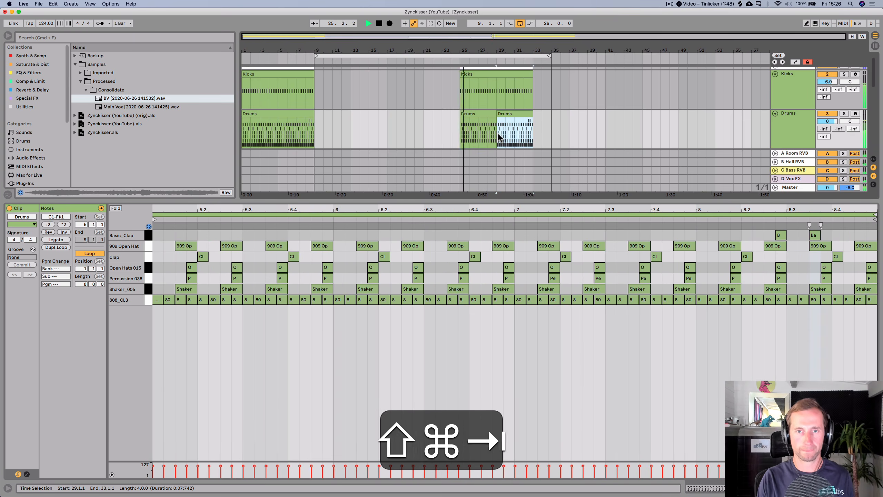
{"action": "key", "text": "shift+Tab"}
{"action": "key", "text": "space"}
- Delete the 909 Open Hat notes from both Drums clips at bars 25 and 29
{"action": "double_click", "coordinate": [474, 113]}
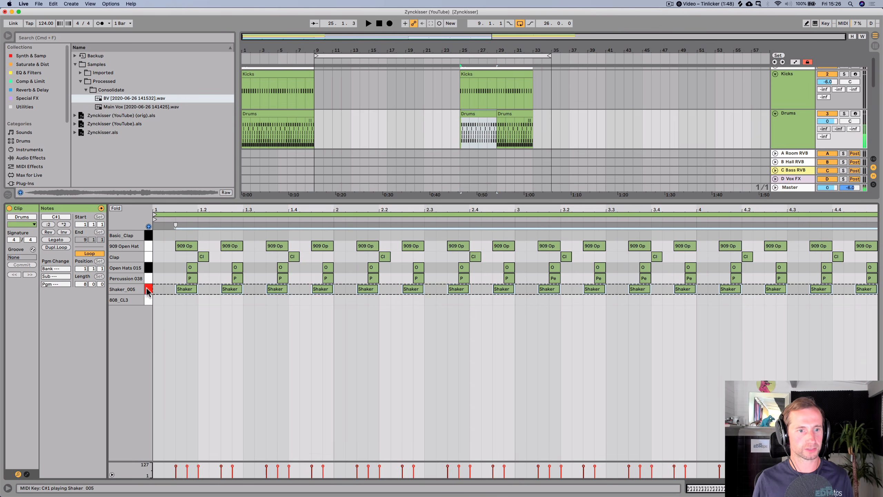
{"action": "left_click", "coordinate": [148, 278]}
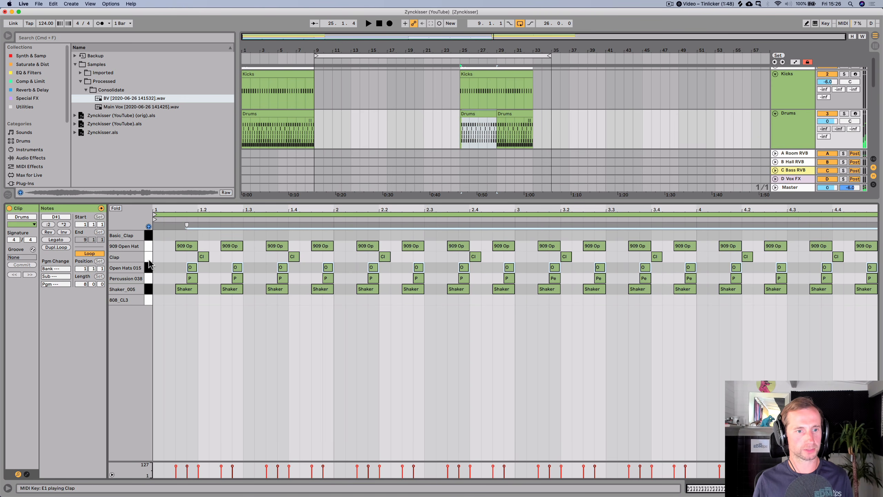
{"action": "left_click", "coordinate": [147, 247]}
{"action": "key", "text": "BackSpace"}
{"action": "left_click", "coordinate": [528, 112]}
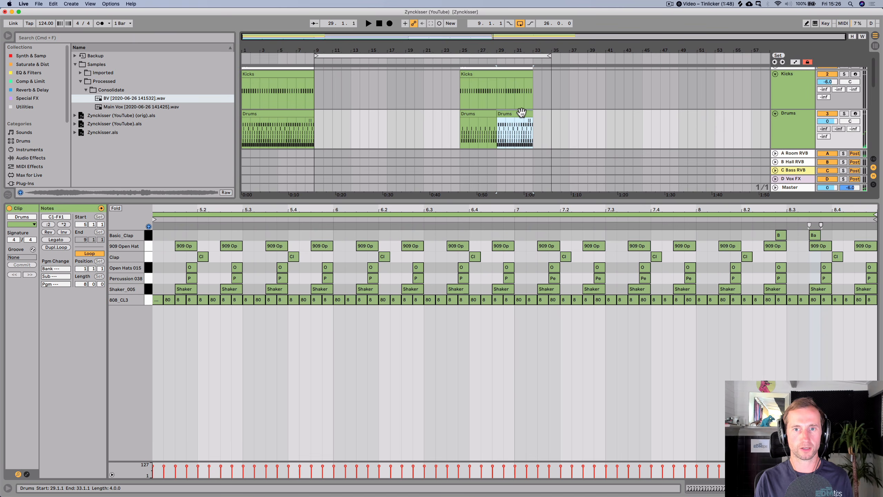
{"action": "left_click", "coordinate": [147, 247]}
{"action": "key", "text": "BackSpace"}
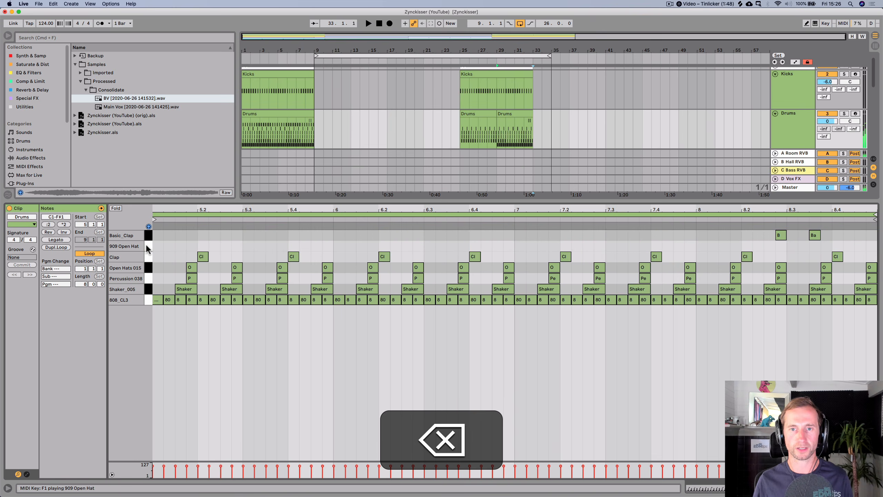
- Move the loop to start at bar 12 with a 26-bar length, play it, and save the project
{"action": "key", "text": "shift+Tab"}
{"action": "key", "text": "shift+space"}
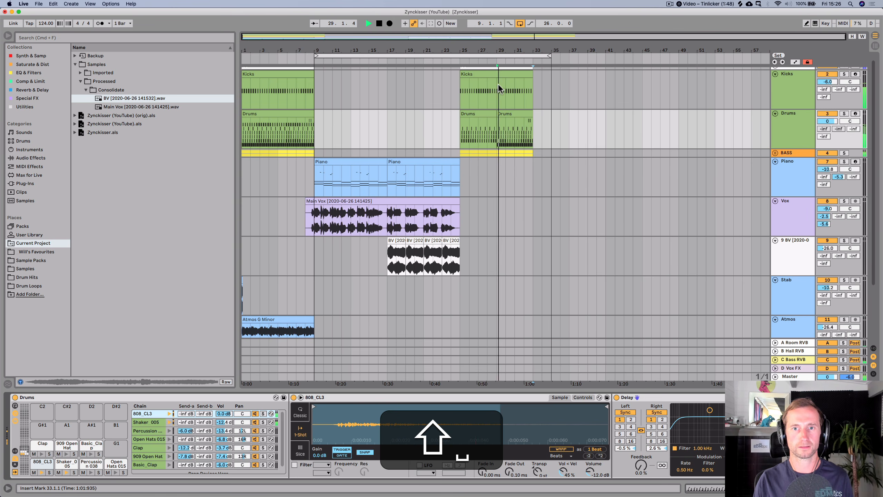
{"action": "mouse_move", "coordinate": [544, 55]}
{"action": "left_mouse_down"}
{"action": "mouse_move", "coordinate": [542, 40]}
{"action": "mouse_move", "coordinate": [532, 55]}
{"action": "mouse_move", "coordinate": [559, 55]}
{"action": "left_mouse_up"}
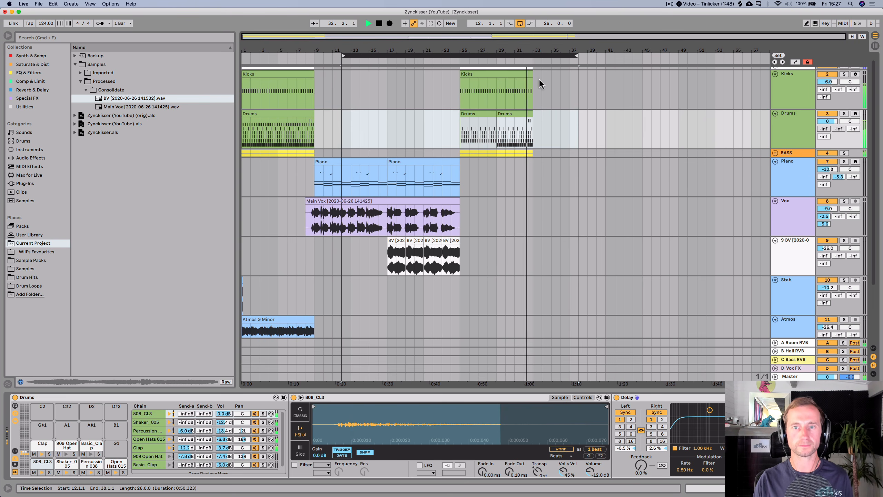
{"action": "key", "text": "space"}
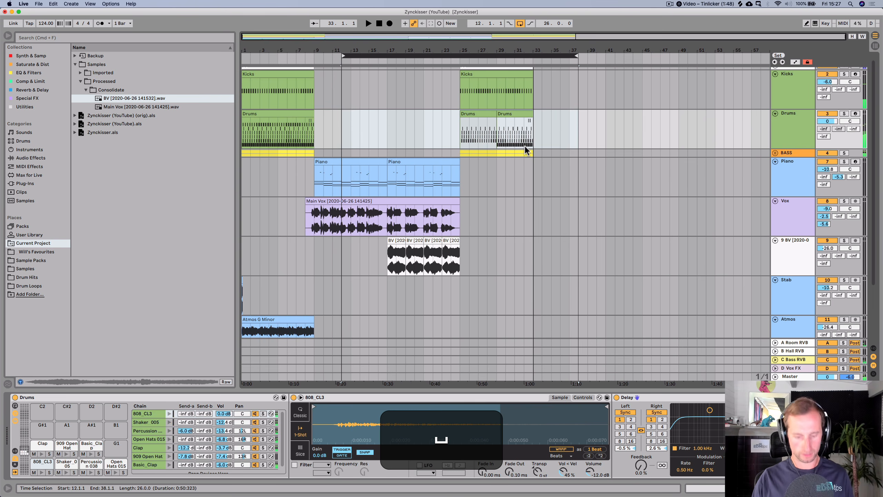
{"action": "key", "text": "super+s"}
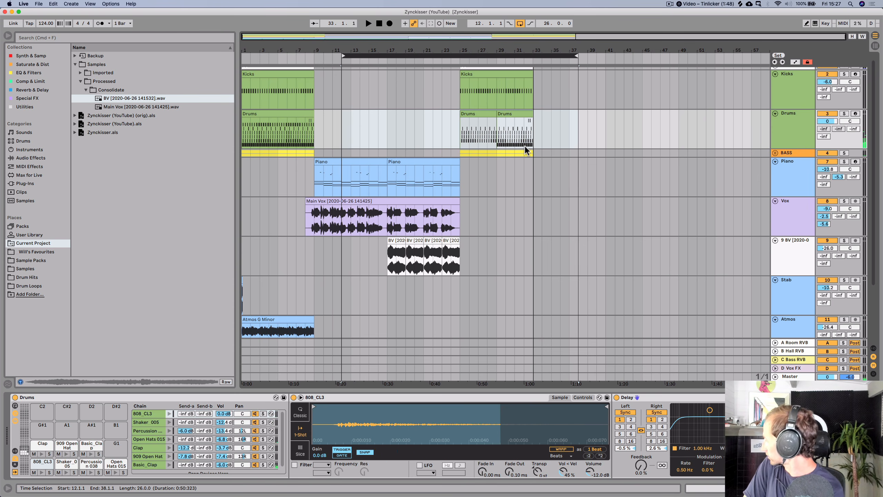
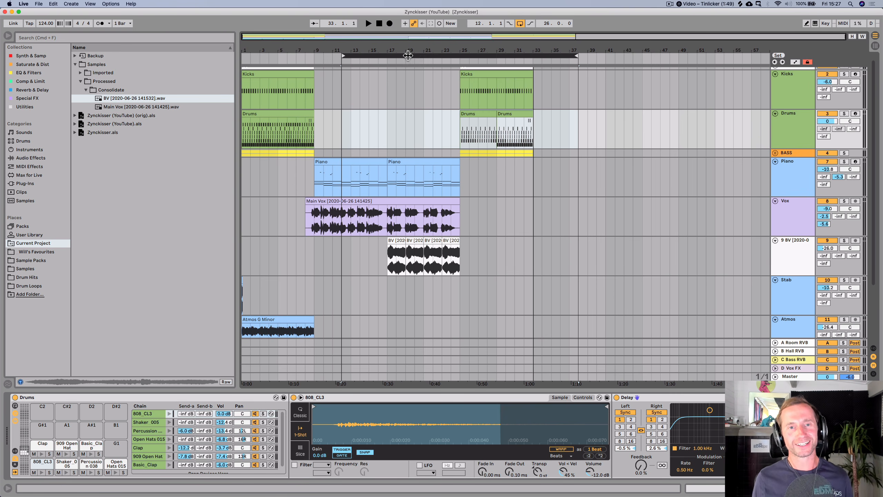
- Move the loop start to bar 9, start playback and save the set
{"action": "left_click_drag", "start_coordinate": [408, 55], "coordinate": [381, 56]}
{"action": "key", "text": "space"}
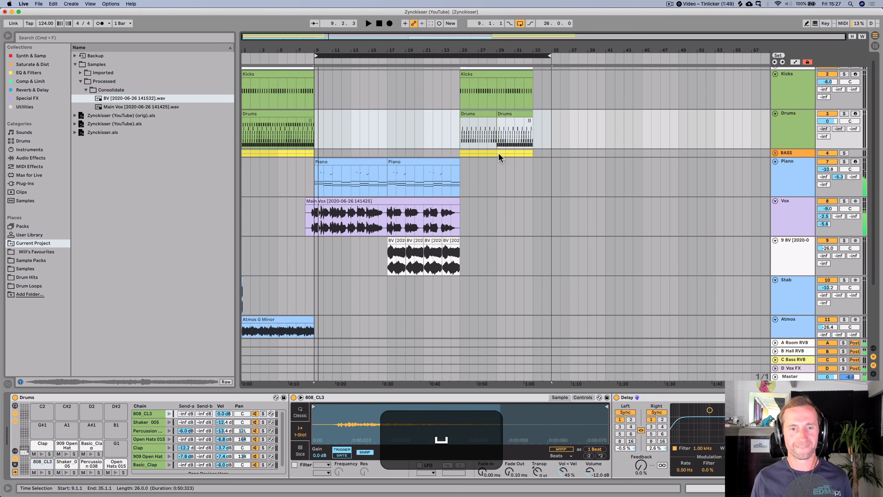
{"action": "key", "text": "super+s"}
- Play the arrangement from bar 17 and scroll through the tracks to listen
{"action": "left_click", "coordinate": [487, 186]}
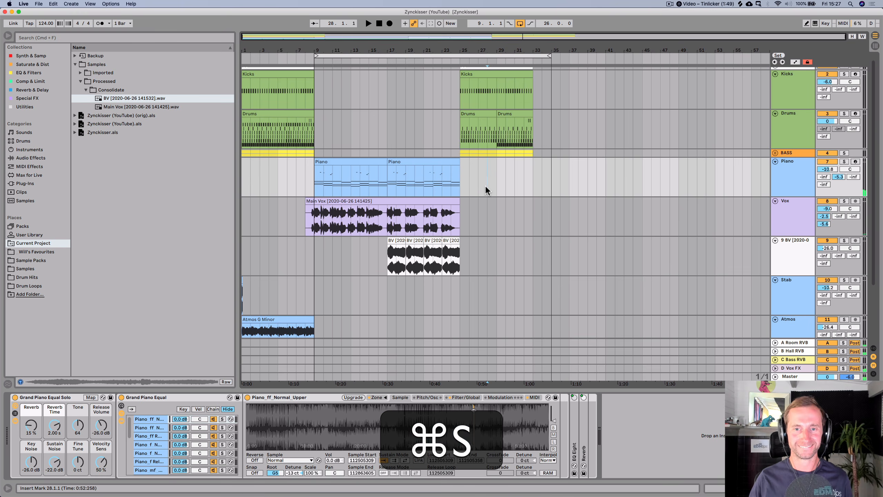
{"action": "left_click", "coordinate": [385, 270]}
{"action": "key", "text": "space"}
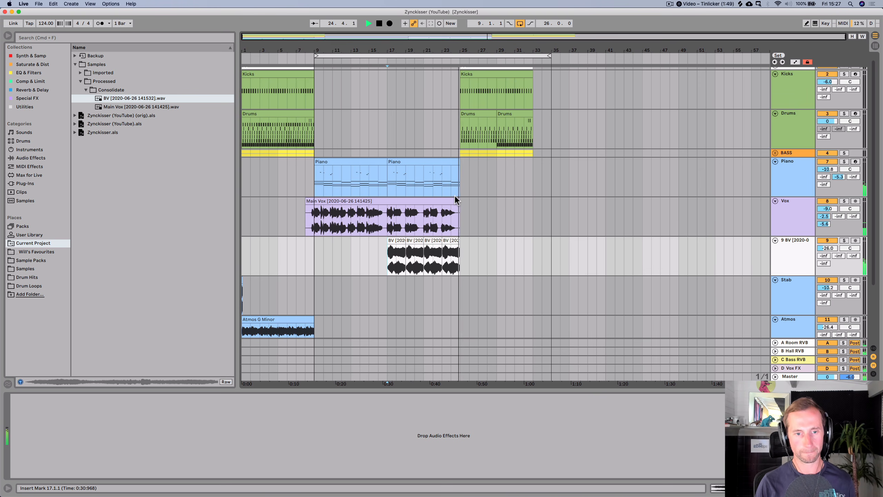
{"action": "scroll", "coordinate": [461, 207], "scroll_direction": "down", "scroll_amount": 5}
{"action": "scroll", "coordinate": [463, 217], "scroll_direction": "up", "scroll_amount": 3}
{"action": "scroll", "coordinate": [470, 199], "scroll_direction": "up", "scroll_amount": 2}
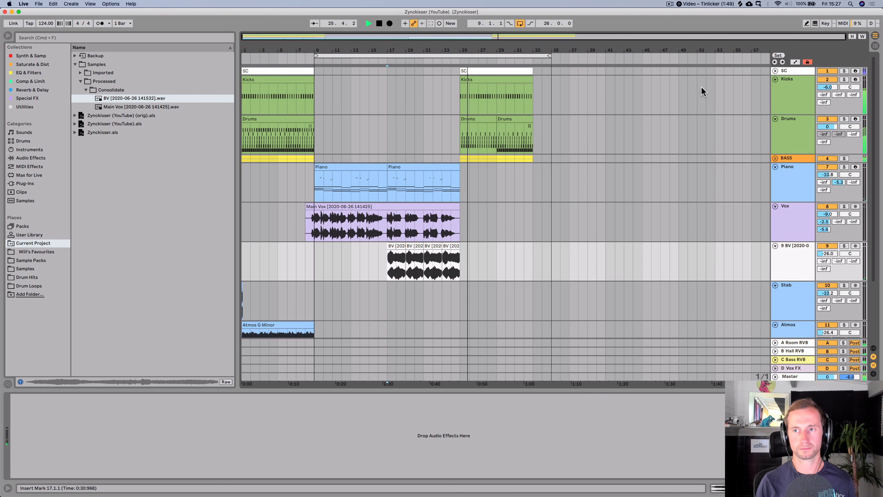
- Raise the Kicks track volume to about -4.5 dB, stop playback and save the set
{"action": "left_click_drag", "start_coordinate": [828, 87], "coordinate": [827, 85]}
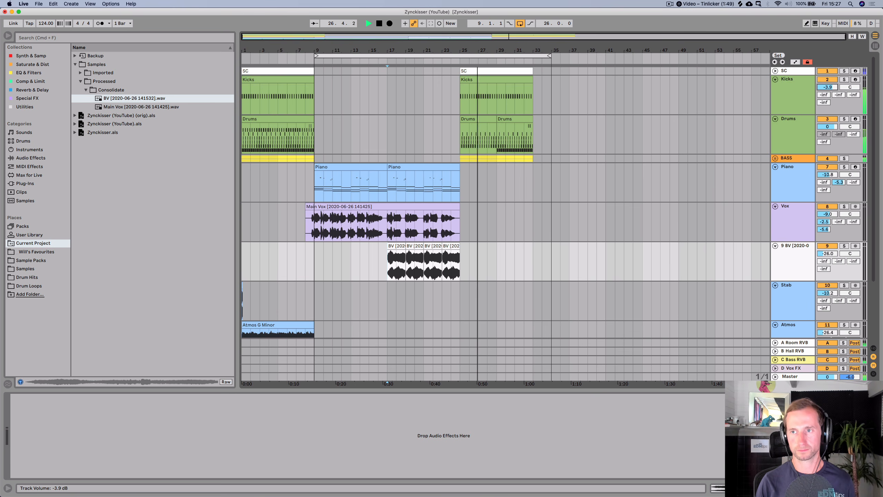
{"action": "left_click", "coordinate": [790, 103]}
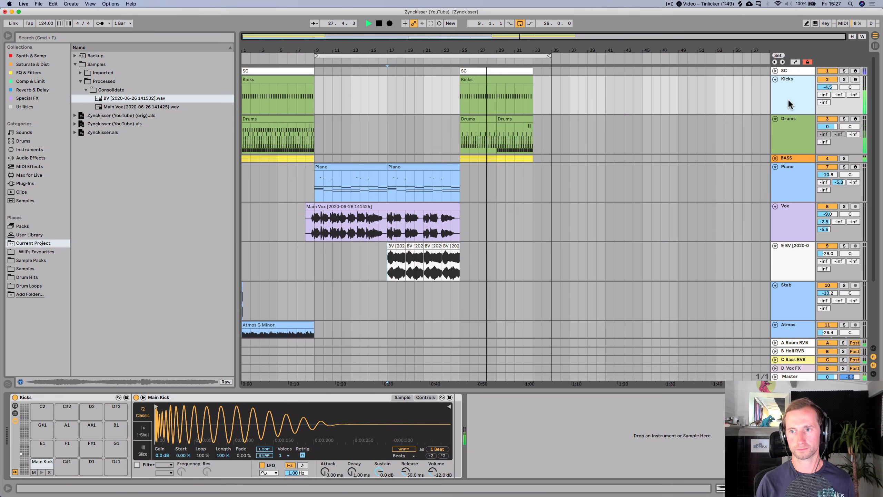
{"action": "key", "text": "space"}
{"action": "key", "text": "cmd+s"}
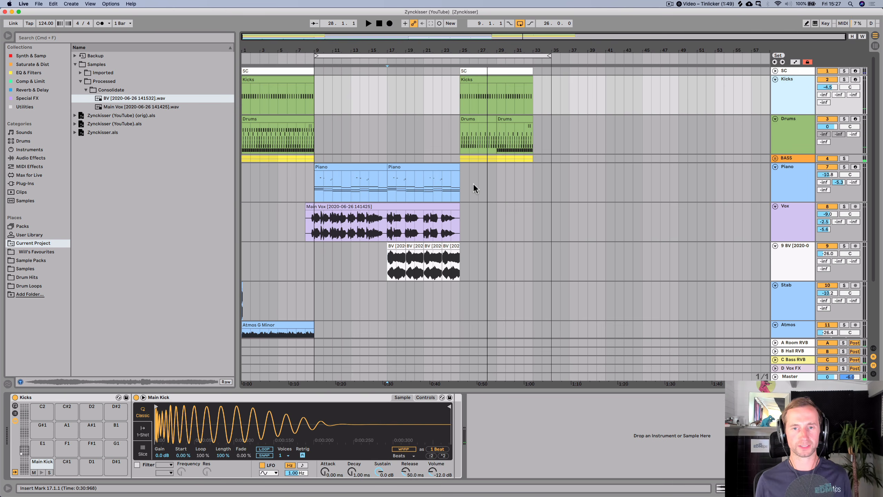
- Insert a MIDI track below Drums named White Noise and color it lime green
{"action": "left_click", "coordinate": [785, 144]}
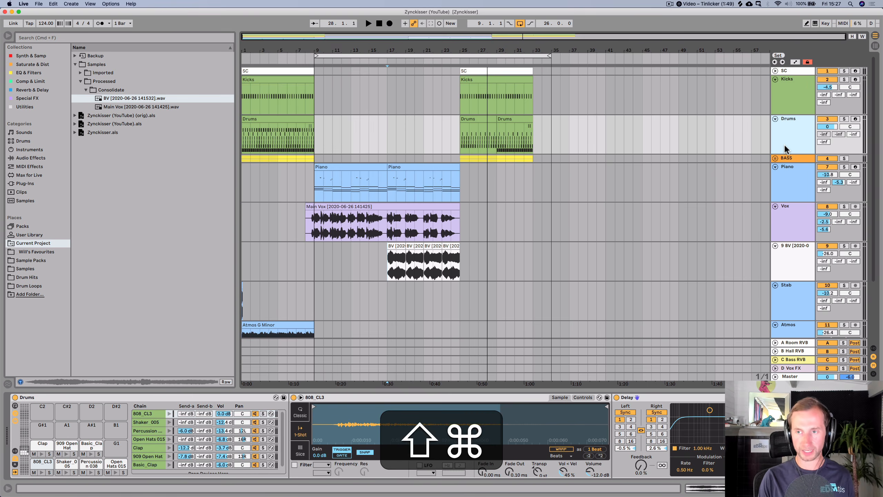
{"action": "key", "text": "shift+super+t"}
{"action": "key", "text": "super+r"}
{"action": "type", "text": "Whi"}
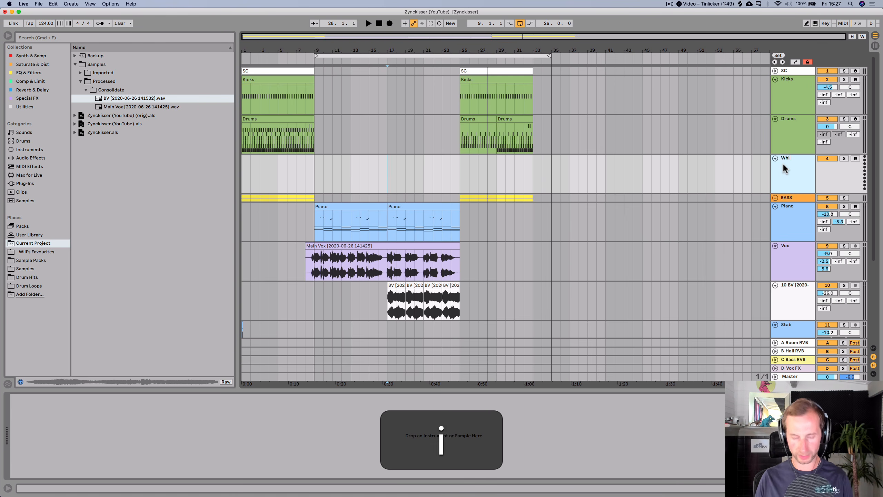
{"action": "type", "text": "te Noise"}
{"action": "key", "text": "Return"}
{"action": "right_click", "coordinate": [783, 162]}
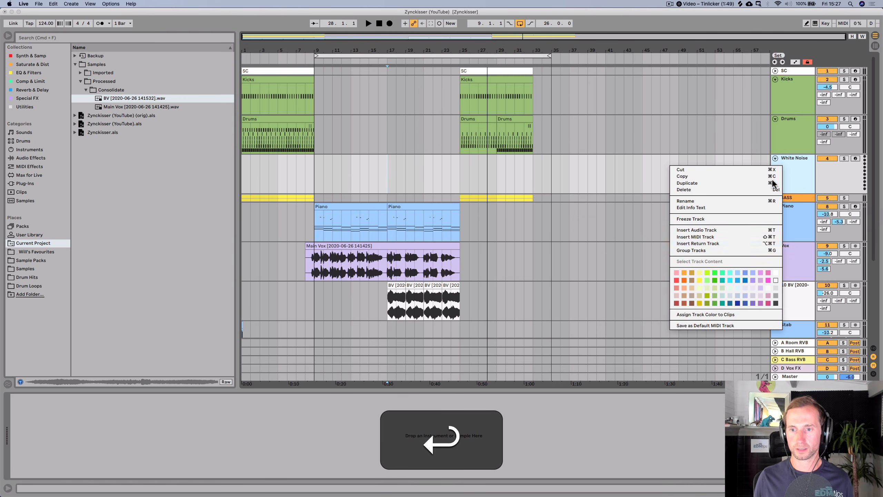
{"action": "left_click", "coordinate": [707, 272]}
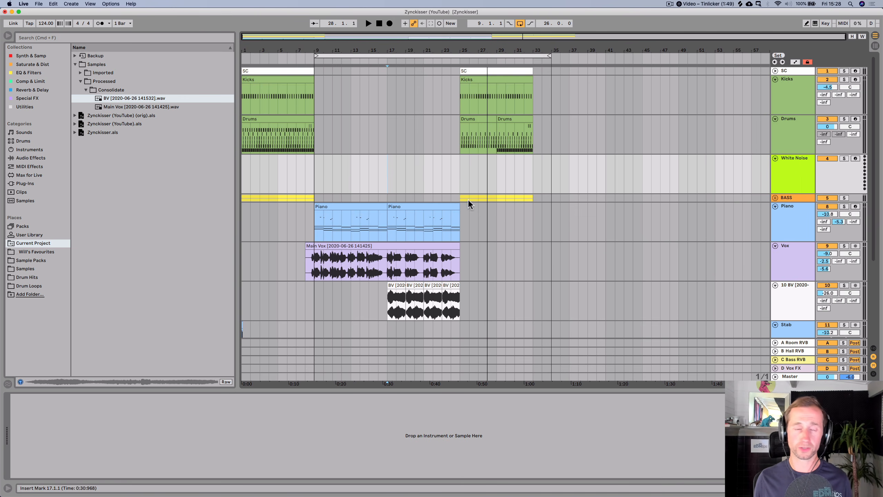
- Load Will's White Noise.adg from the Special FX collection onto the White Noise track
{"action": "left_click", "coordinate": [24, 107]}
{"action": "left_click", "coordinate": [33, 90]}
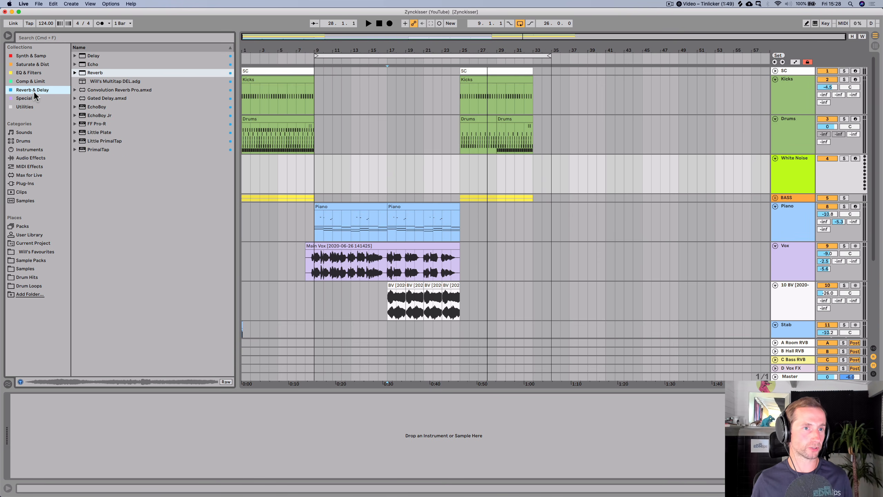
{"action": "left_click", "coordinate": [33, 105]}
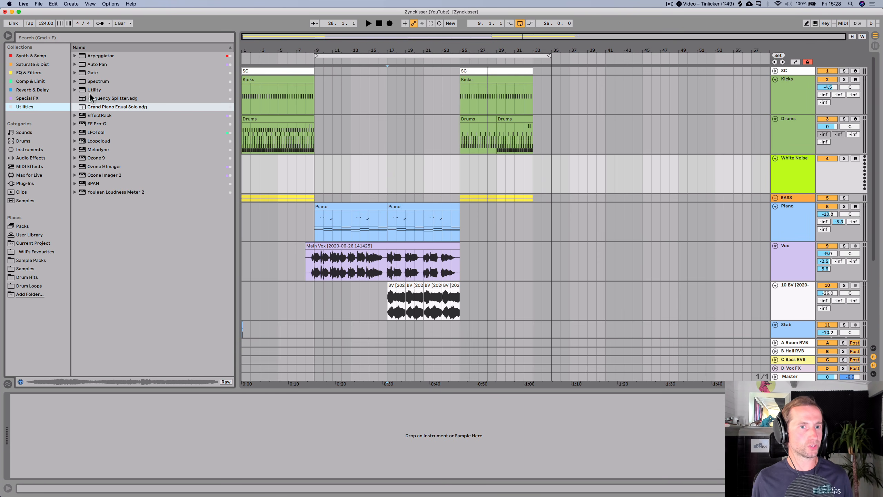
{"action": "left_click", "coordinate": [36, 98]}
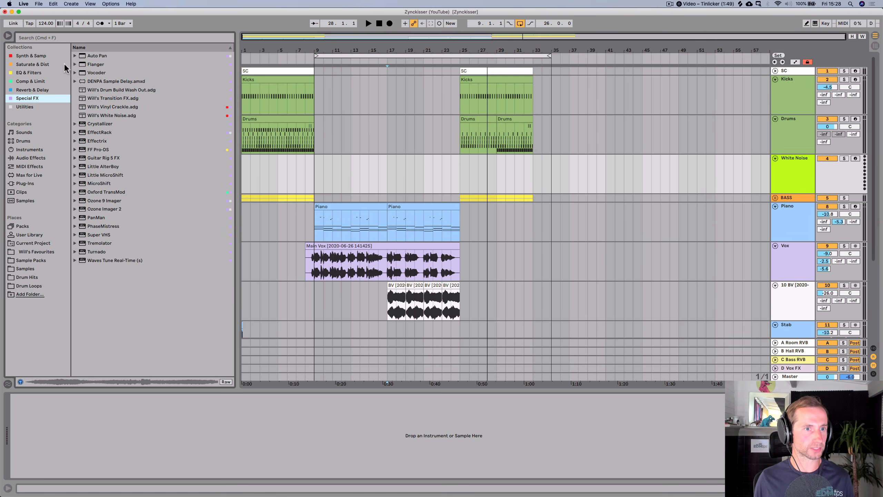
{"action": "left_click", "coordinate": [97, 117]}
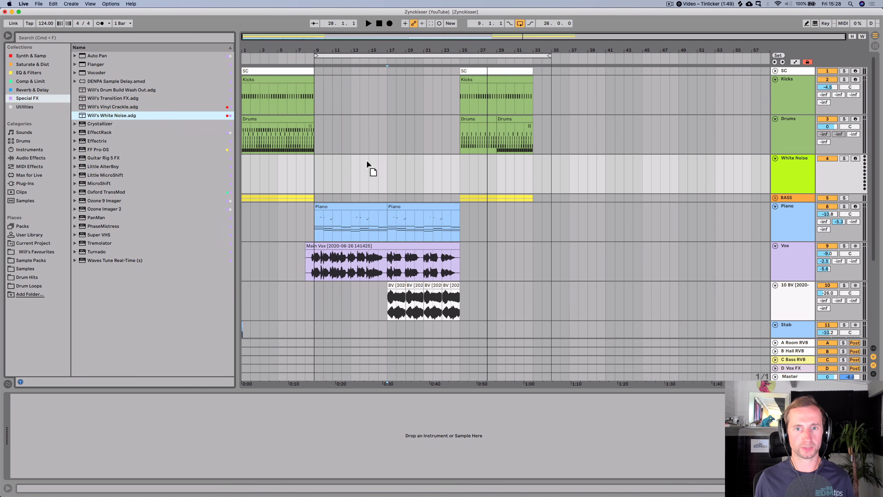
{"action": "left_click_drag", "start_coordinate": [466, 159], "coordinate": [467, 159]}
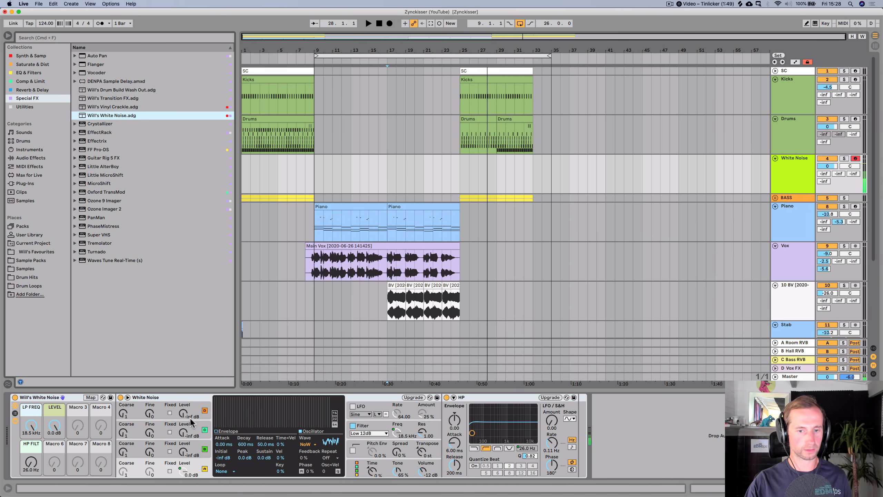
- Raise the HP FILT macro to about 7.19 kHz and set the track's B Hall RVB send to about -3.4 dB
{"action": "left_click_drag", "start_coordinate": [54, 429], "coordinate": [54, 449]}
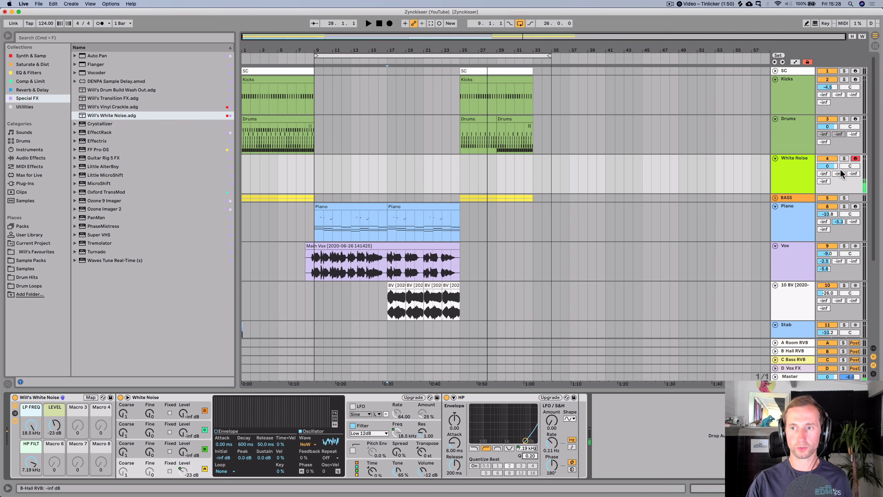
{"action": "left_click_drag", "start_coordinate": [841, 173], "coordinate": [841, 146]}
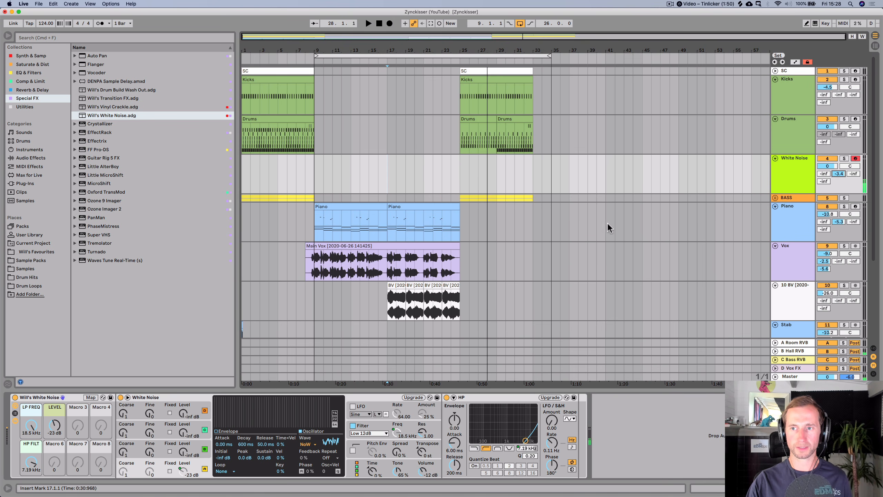
- Copy the Pump Compressor from the BASS track and paste it onto the White Noise track
{"action": "left_click", "coordinate": [799, 199]}
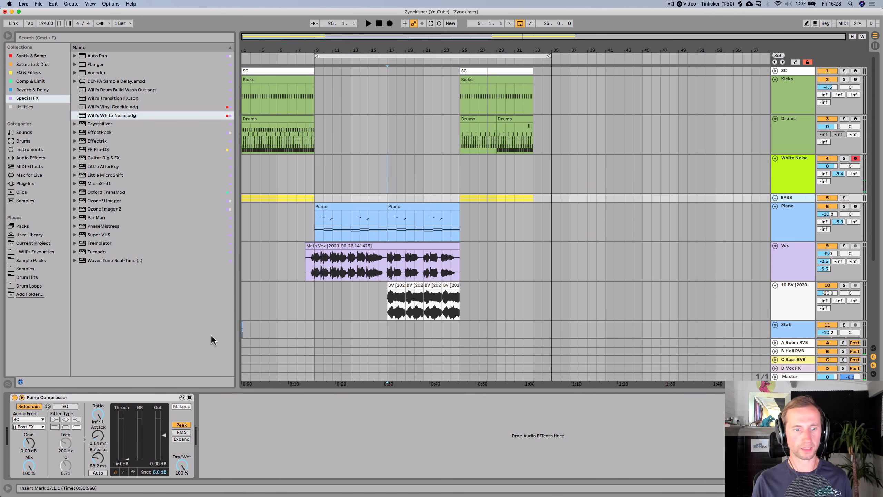
{"action": "left_click", "coordinate": [73, 398]}
{"action": "key", "text": "super+c"}
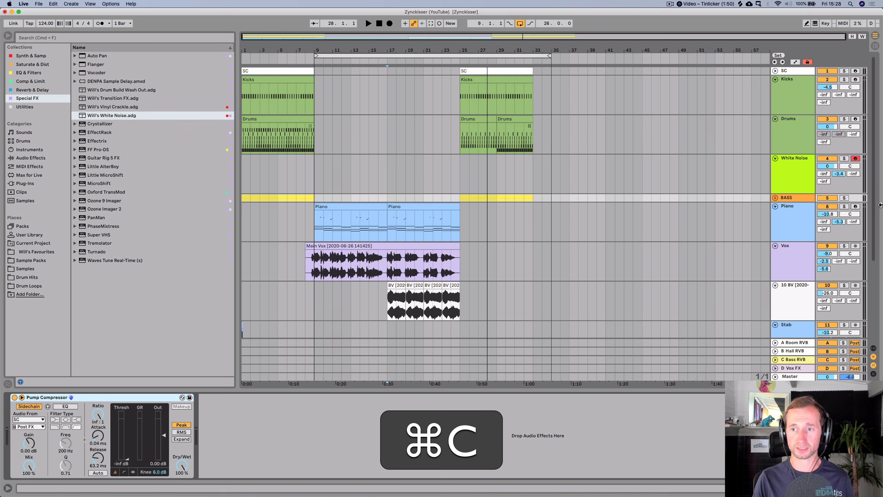
{"action": "left_click", "coordinate": [799, 173]}
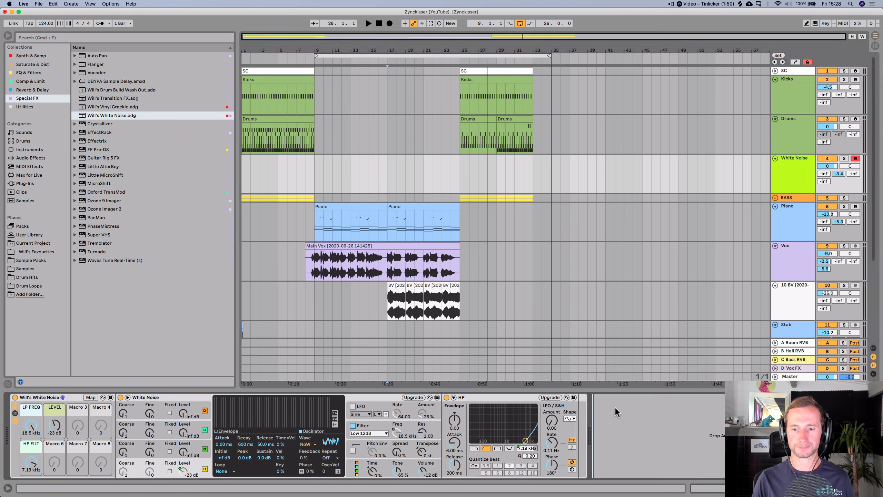
{"action": "key", "text": "super+v"}
- Create a MIDI clip over bars 25–29 on the White Noise track with one B2 note spanning its full length
{"action": "left_click_drag", "start_coordinate": [462, 176], "coordinate": [487, 176]}
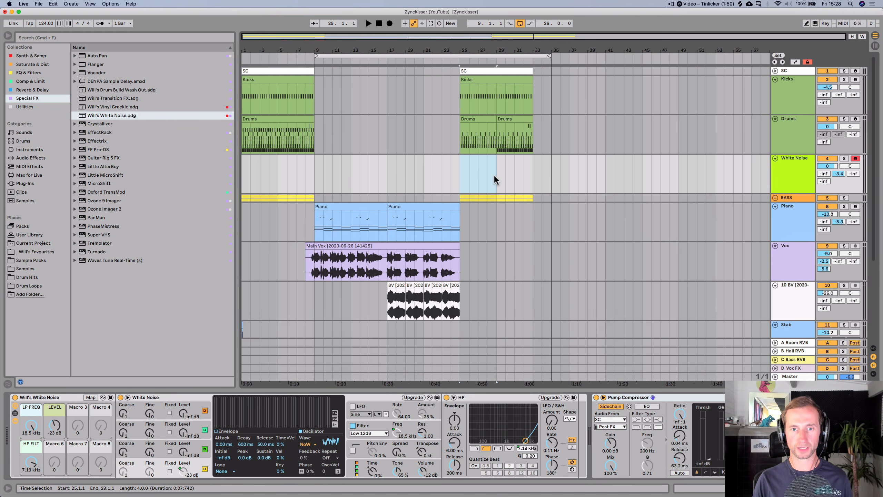
{"action": "key", "text": "shift+super+m"}
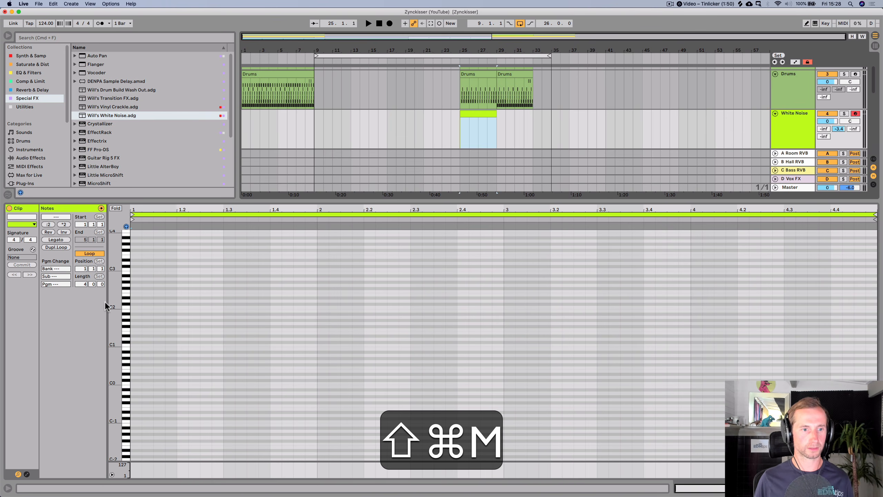
{"action": "double_click", "coordinate": [133, 273]}
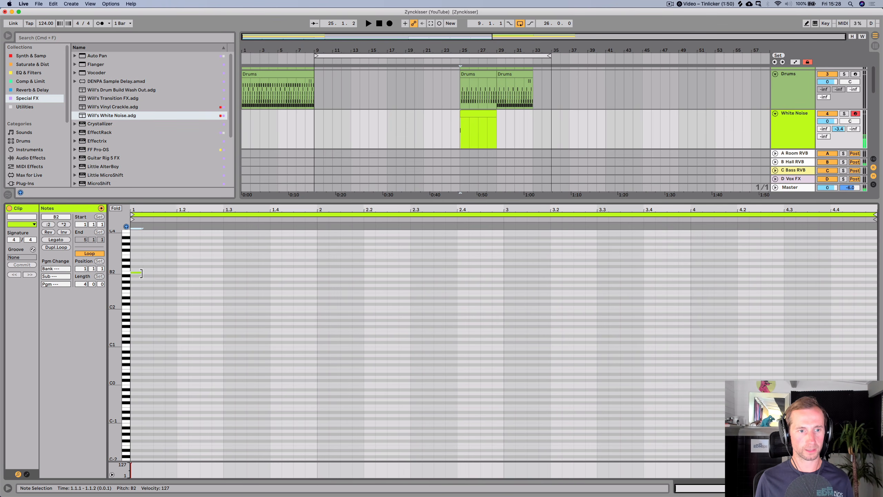
{"action": "left_click_drag", "start_coordinate": [141, 274], "coordinate": [877, 242]}
{"action": "key", "text": "space"}
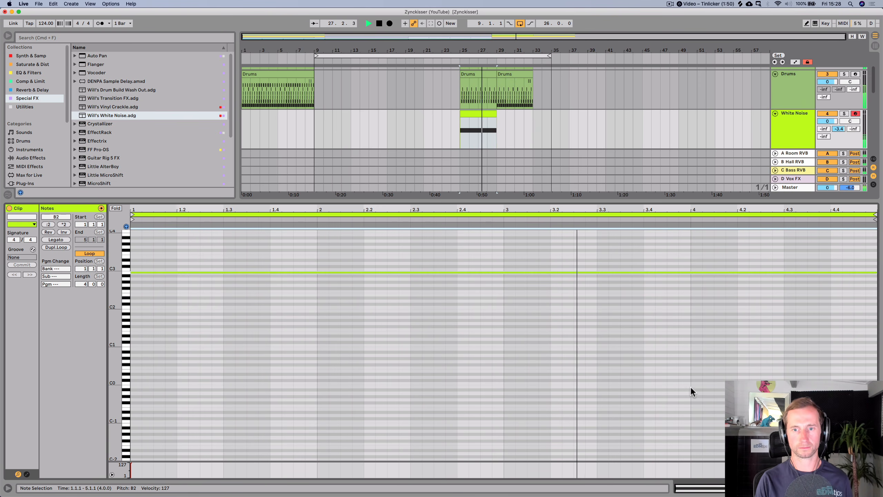
- Set the Pump Compressor ratio to about 2.21:1 and raise the White Noise track volume to about 3.3 dB
{"action": "key", "text": "shift+Tab"}
{"action": "left_click_drag", "start_coordinate": [680, 416], "coordinate": [679, 459]}
{"action": "key", "text": "space"}
{"action": "left_click_drag", "start_coordinate": [679, 415], "coordinate": [679, 406]}
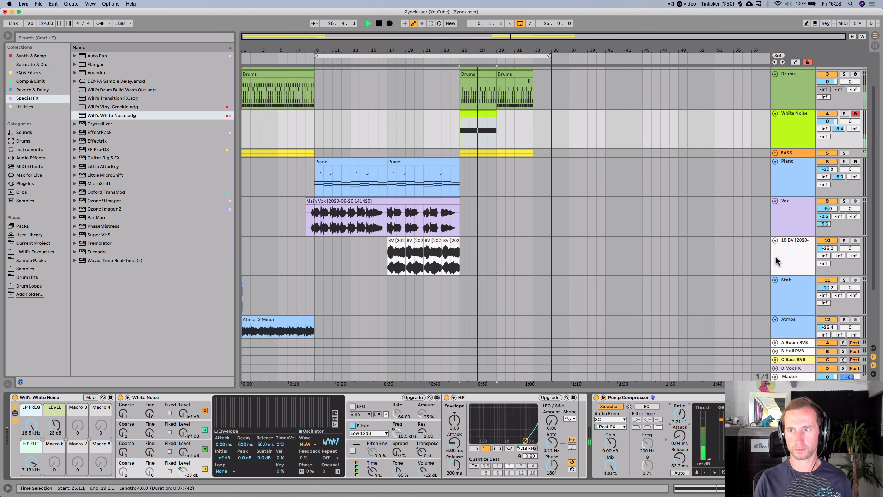
{"action": "left_click_drag", "start_coordinate": [828, 121], "coordinate": [828, 115]}
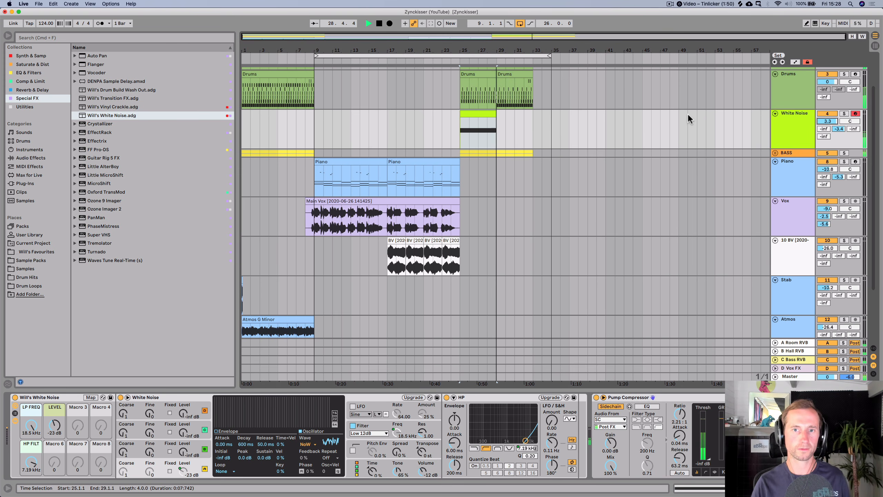
- Lower the 808_CL3 chain volume in the Drums rack to -3.0 dB and save the set
{"action": "double_click", "coordinate": [512, 74]}
{"action": "key", "text": "shift+Tab"}
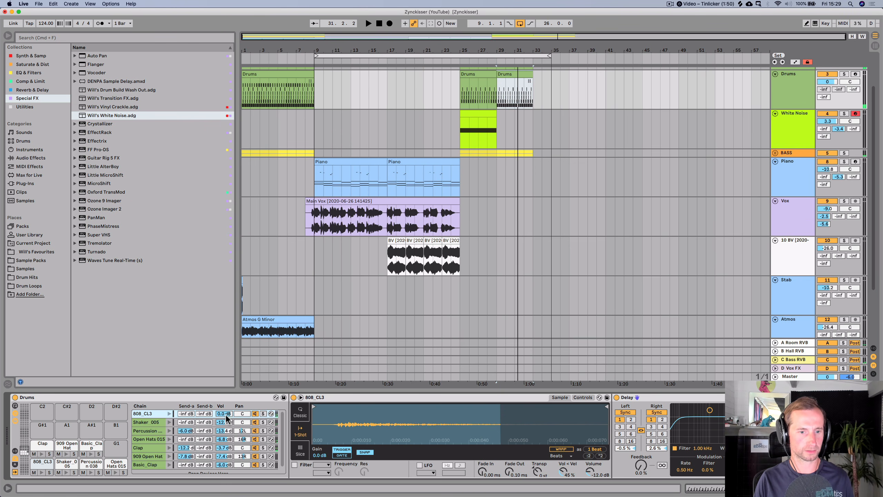
{"action": "left_click", "coordinate": [501, 99]}
{"action": "key", "text": "space"}
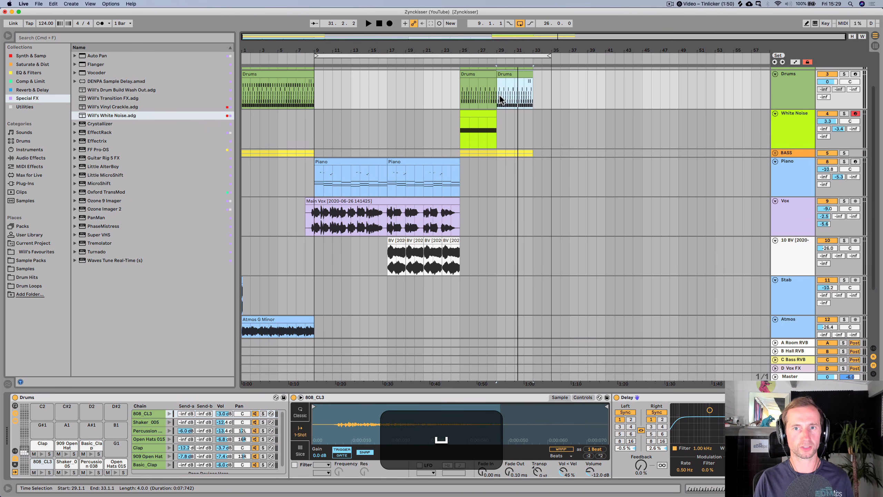
{"action": "key", "text": "cmd+s"}
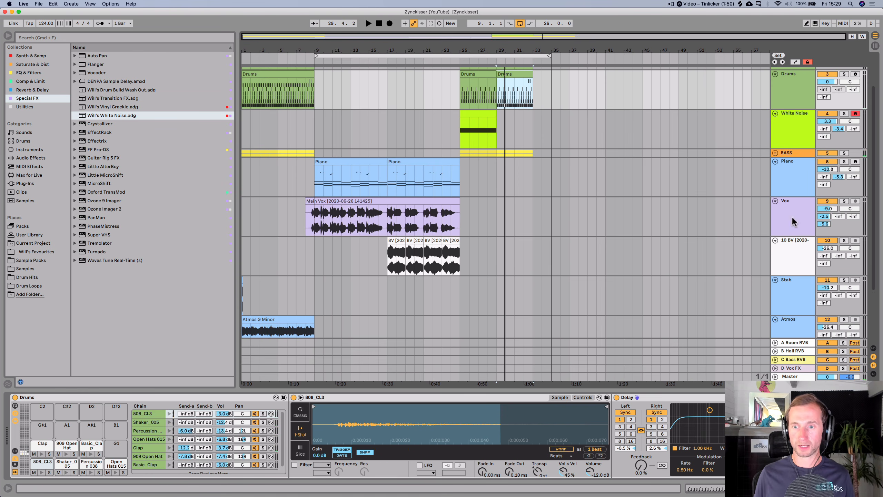
- Rename the backing-vocal track to BV and color it purple
{"action": "left_click", "coordinate": [794, 242]}
{"action": "key", "text": "cmd+r"}
{"action": "type", "text": "BV"}
{"action": "key", "text": "shift+Return"}
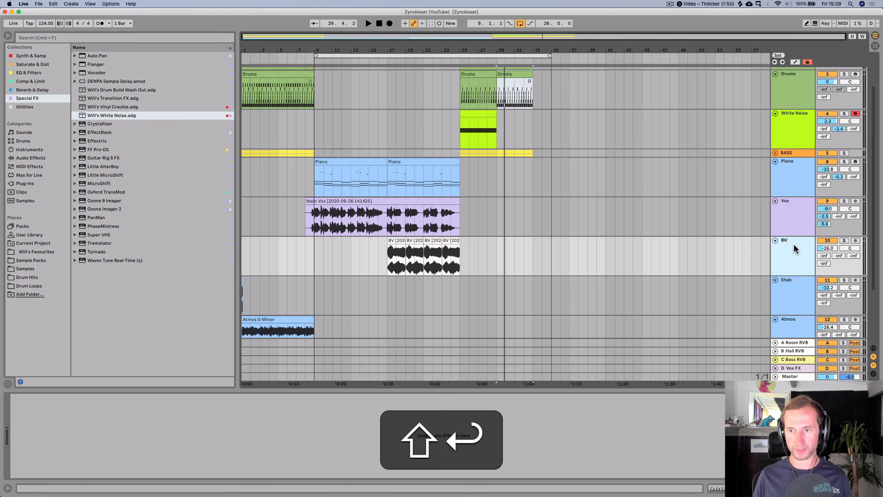
{"action": "right_click", "coordinate": [793, 243]}
{"action": "left_click", "coordinate": [766, 361]}
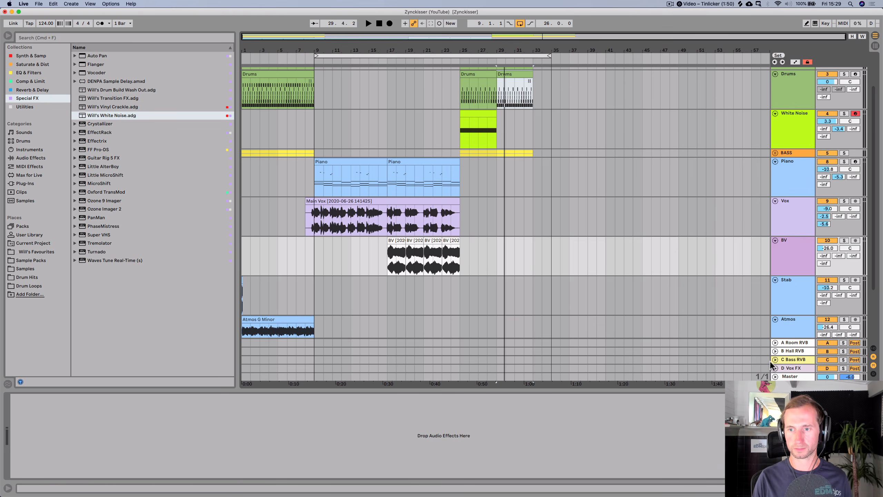
- Assign the BV track color to its clips and fold the BV track
{"action": "right_click", "coordinate": [793, 245]}
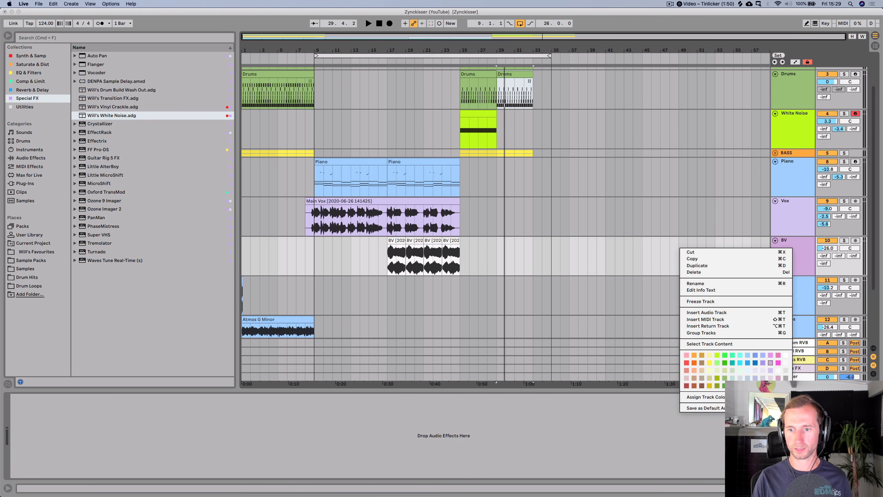
{"action": "left_click", "coordinate": [748, 397]}
{"action": "left_click", "coordinate": [776, 240]}
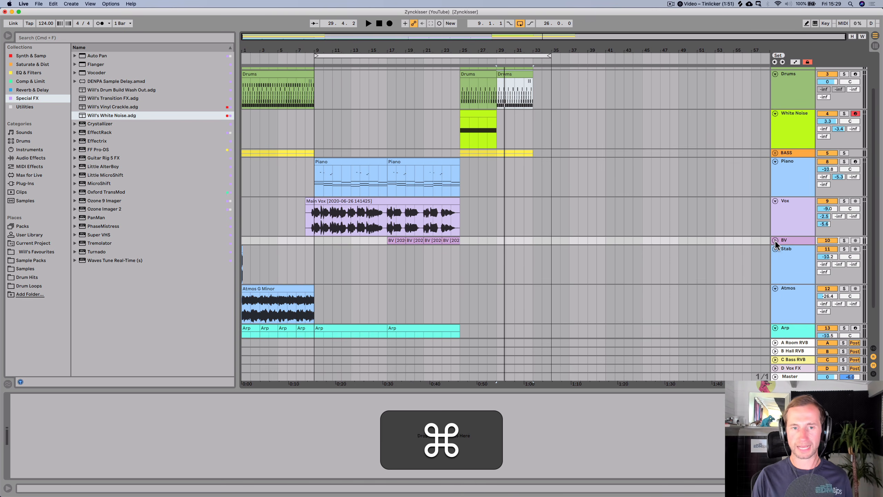
- Save the set
{"action": "key", "text": "super+s"}
{"action": "scroll", "coordinate": [449, 240], "scroll_direction": "down", "scroll_amount": 3}
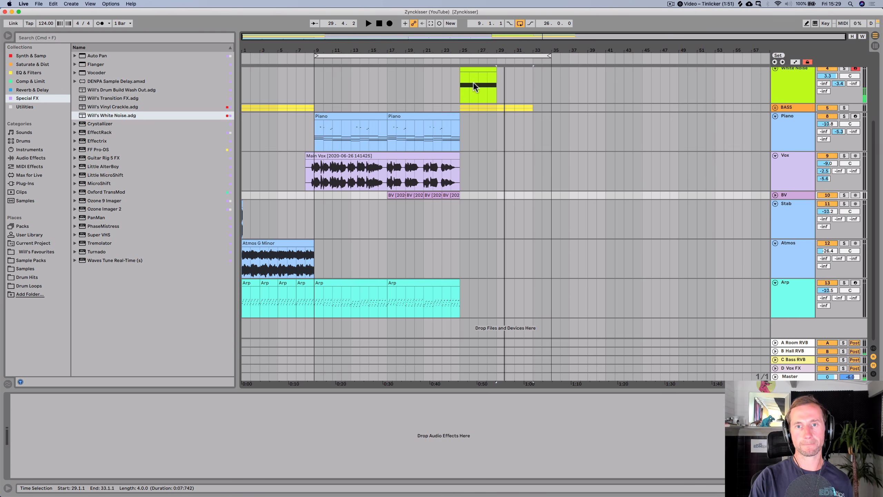
- Re-enable the arrangement automation and save the set
{"action": "left_click", "coordinate": [520, 24]}
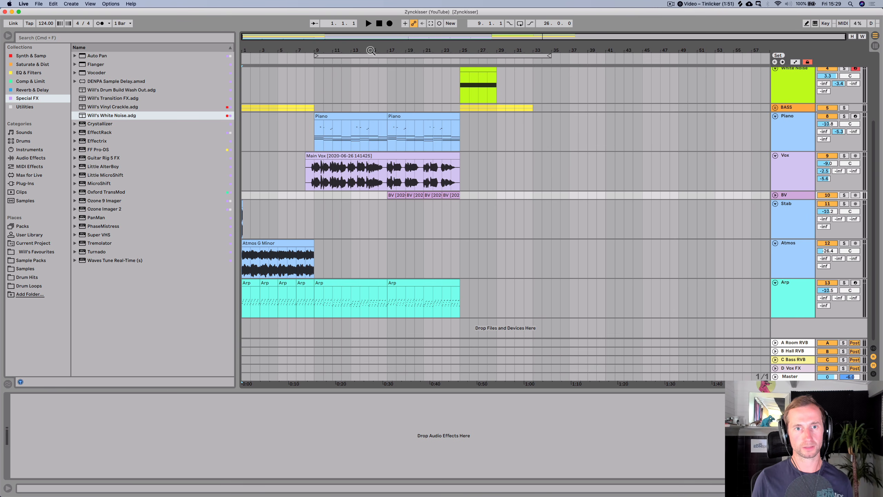
{"action": "key", "text": "super+s"}
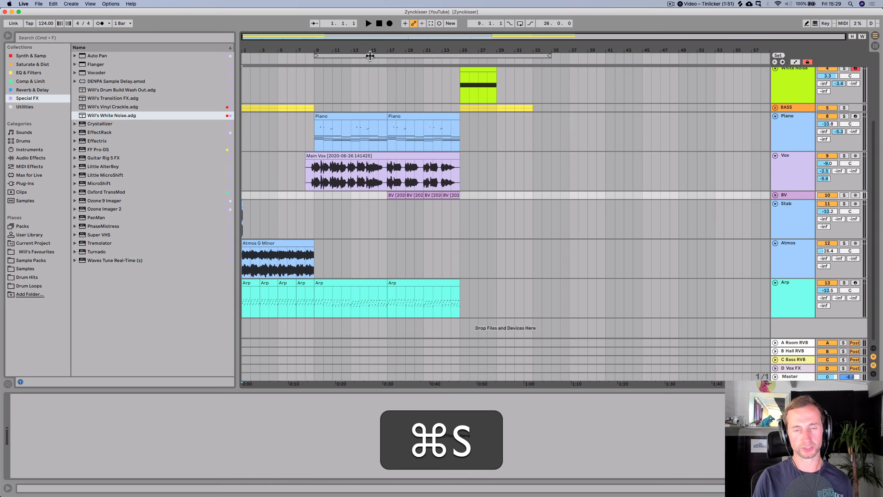
- Play back the looped section from bar 9 to review the arrangement
{"action": "left_click", "coordinate": [369, 55]}
{"action": "key", "text": "space"}
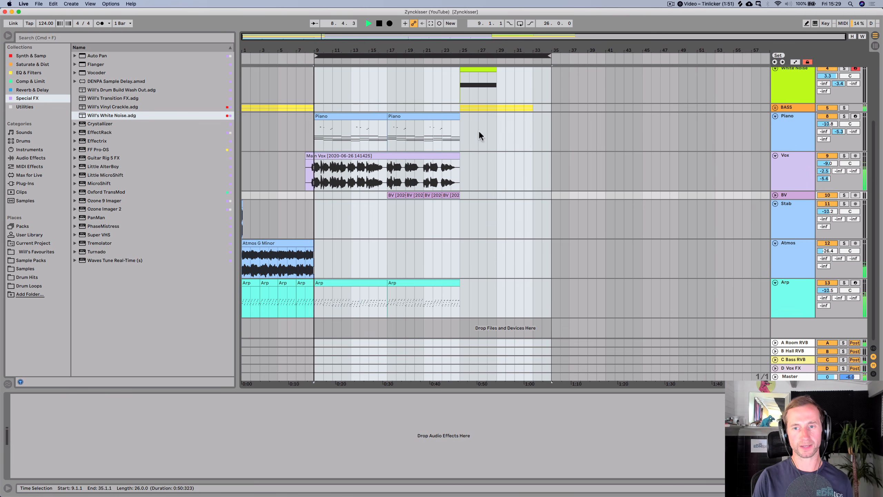
{"action": "left_click", "coordinate": [542, 146]}
{"action": "key", "text": "space"}
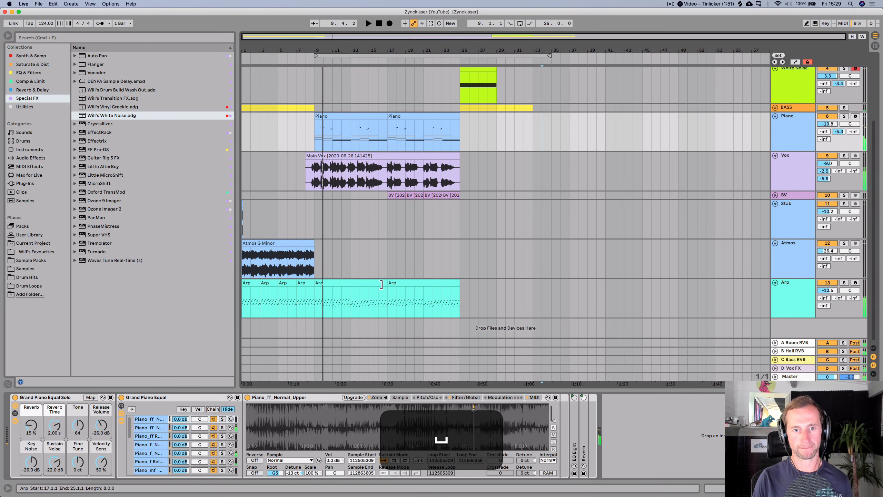
- Show the Arp synth's Filter Freq automation in a new lane and draw a rising ramp over the first eight bars
{"action": "left_click", "coordinate": [356, 282]}
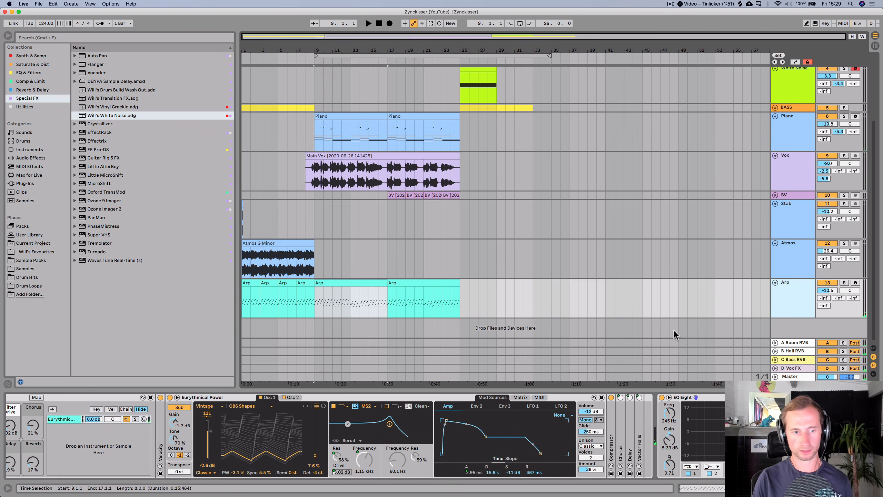
{"action": "scroll", "coordinate": [131, 442], "scroll_direction": "left", "scroll_amount": 3}
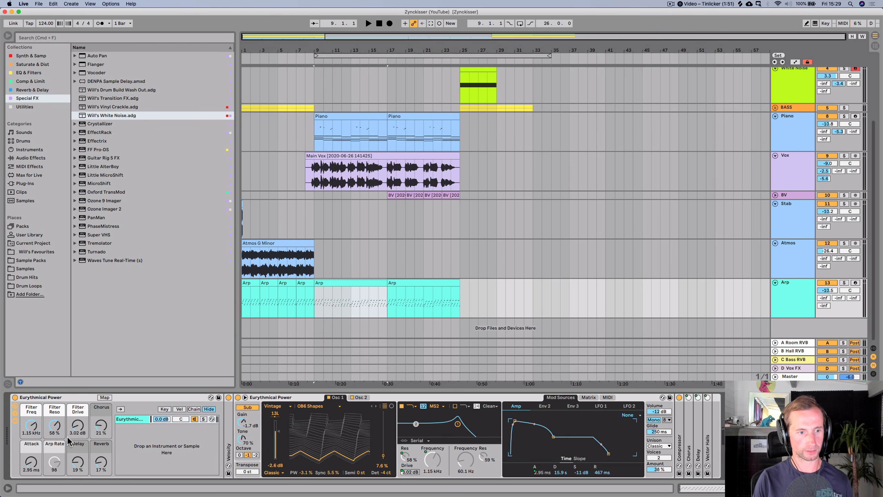
{"action": "right_click", "coordinate": [31, 425]}
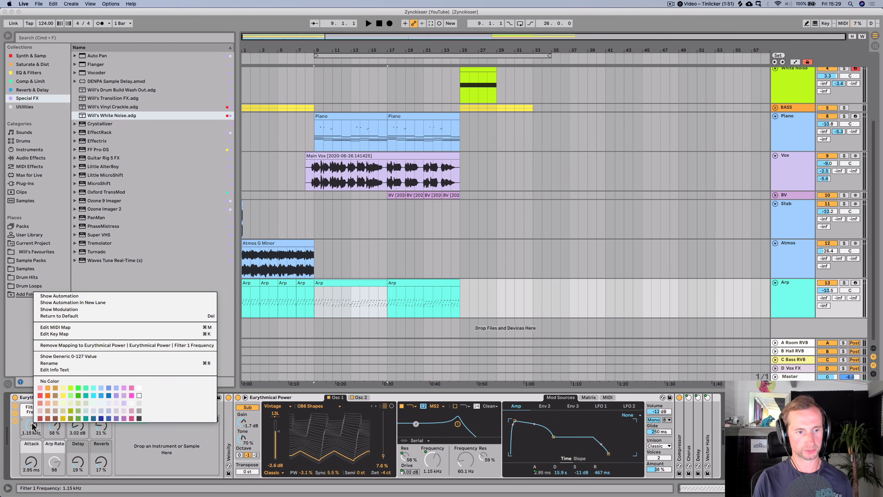
{"action": "left_click", "coordinate": [60, 302]}
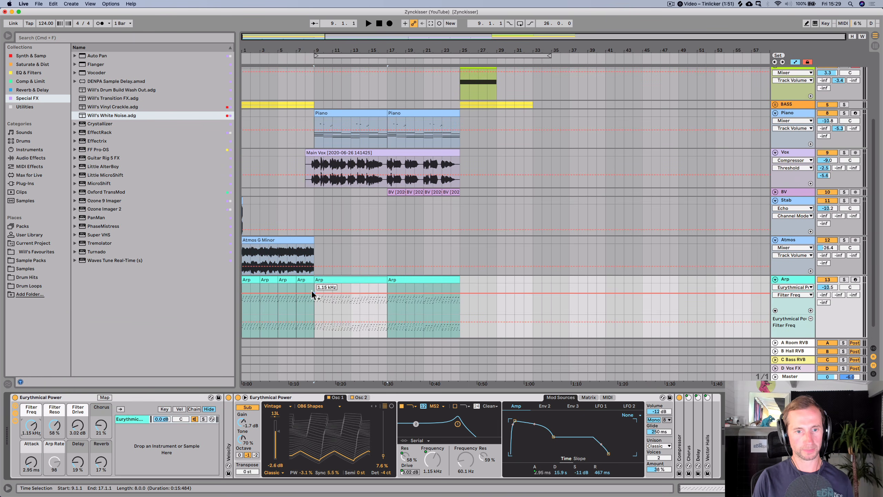
{"action": "left_click", "coordinate": [312, 291]}
{"action": "left_click_drag", "start_coordinate": [250, 294], "coordinate": [242, 314]}
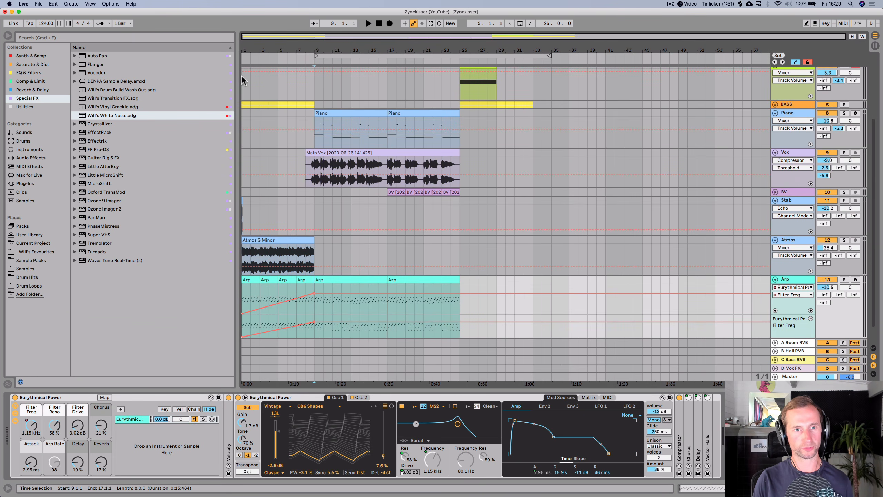
- Raise the starting breakpoint of the Arp filter ramp slightly
{"action": "left_click", "coordinate": [248, 60]}
{"action": "left_click", "coordinate": [258, 60]}
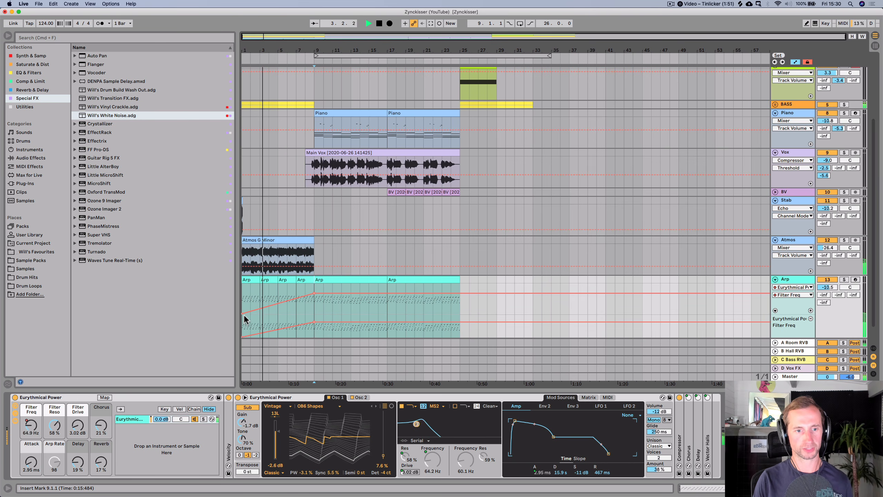
{"action": "left_click_drag", "start_coordinate": [244, 315], "coordinate": [245, 305]}
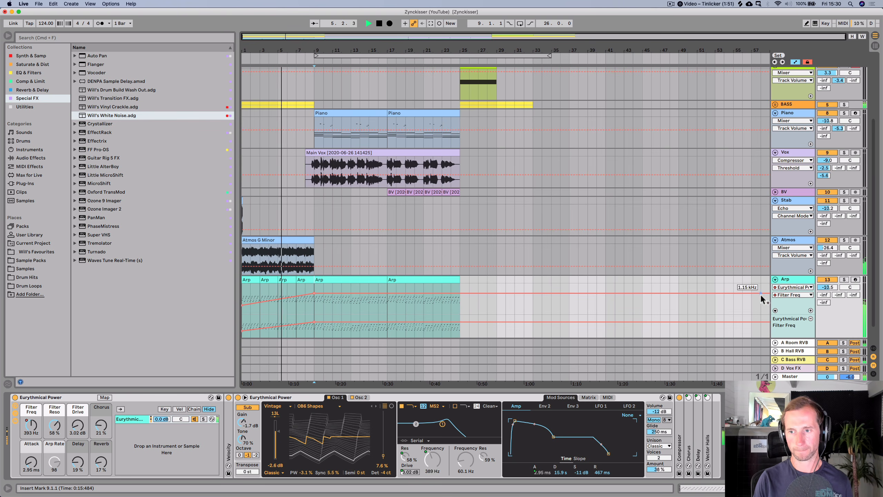
- Lower the Arp track volume to -14.8 dB and reshape the filter automation into a ramp rising from bar 9 to bar 25
{"action": "left_click_drag", "start_coordinate": [822, 288], "coordinate": [822, 298]}
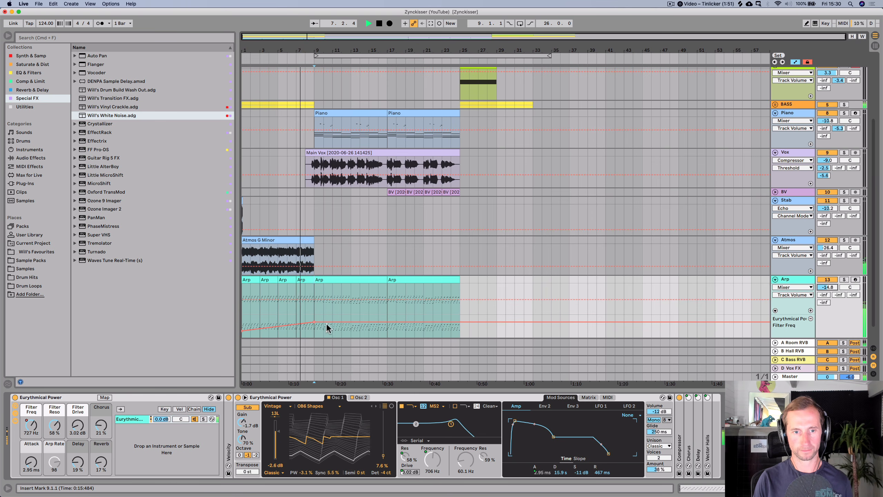
{"action": "left_click_drag", "start_coordinate": [326, 322], "coordinate": [325, 337]}
{"action": "scroll", "coordinate": [445, 252], "scroll_direction": "down", "scroll_amount": 2}
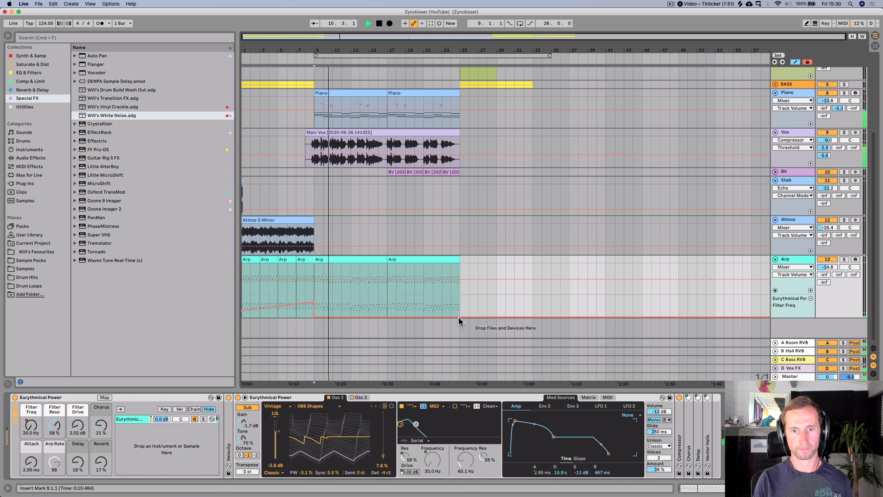
{"action": "mouse_move", "coordinate": [460, 317]}
{"action": "left_mouse_down"}
{"action": "mouse_move", "coordinate": [459, 295]}
{"action": "mouse_move", "coordinate": [460, 316]}
{"action": "left_mouse_up"}
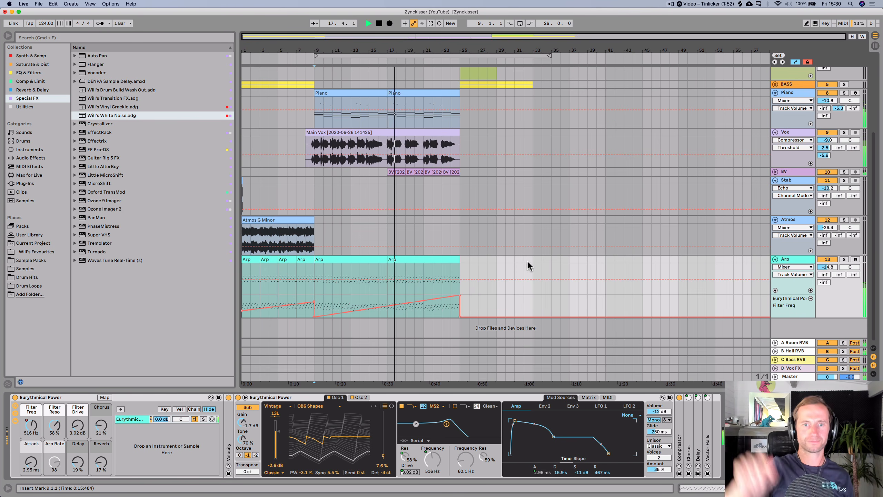
- Duplicate the Drums clip over bars 17 to 24 and clear bar 24 to leave a one-bar drum break
{"action": "scroll", "coordinate": [527, 261], "scroll_direction": "up", "scroll_amount": 5}
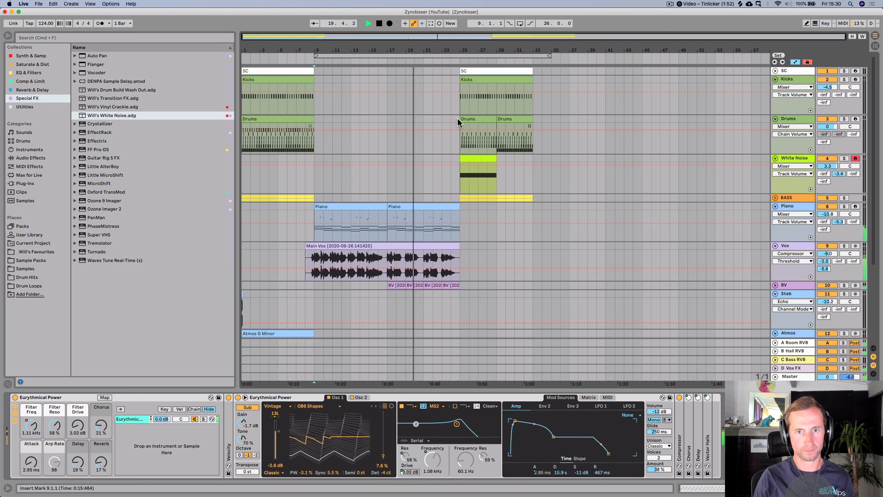
{"action": "left_click", "coordinate": [479, 119]}
{"action": "key", "text": "space"}
{"action": "mouse_move", "coordinate": [471, 120]}
{"action": "left_mouse_down"}
{"action": "mouse_move", "coordinate": [405, 116]}
{"action": "mouse_move", "coordinate": [459, 125]}
{"action": "left_mouse_up"}
{"action": "key", "text": "super+d"}
{"action": "key", "text": "BackSpace"}
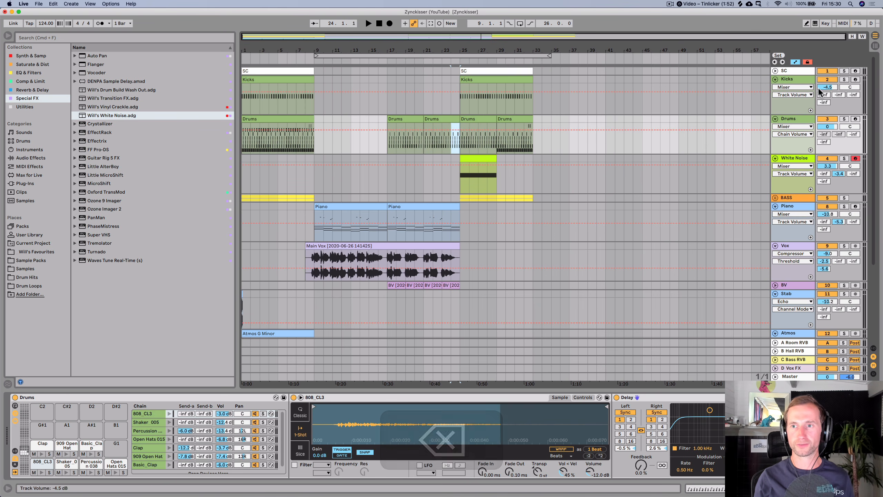
{"action": "left_click", "coordinate": [795, 62]}
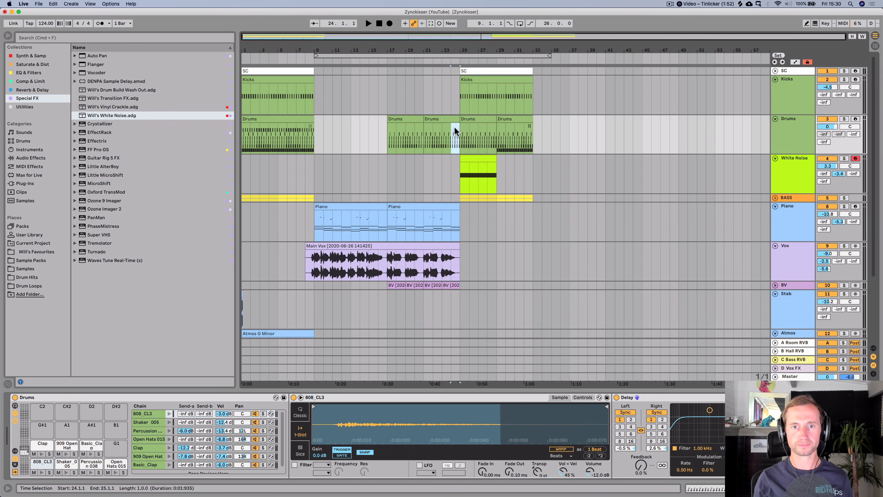
{"action": "key", "text": "BackSpace"}
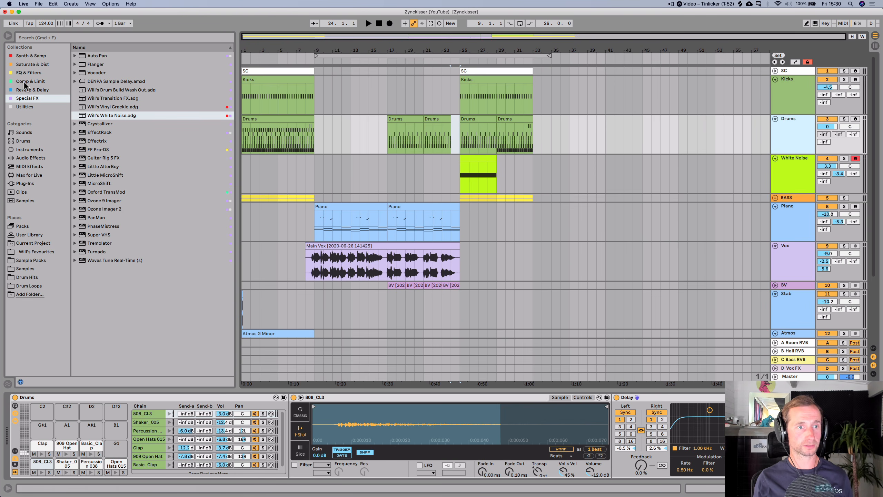
- Add an Auto Filter to the Drums track from the EQ & Filters collection
{"action": "left_click", "coordinate": [41, 72]}
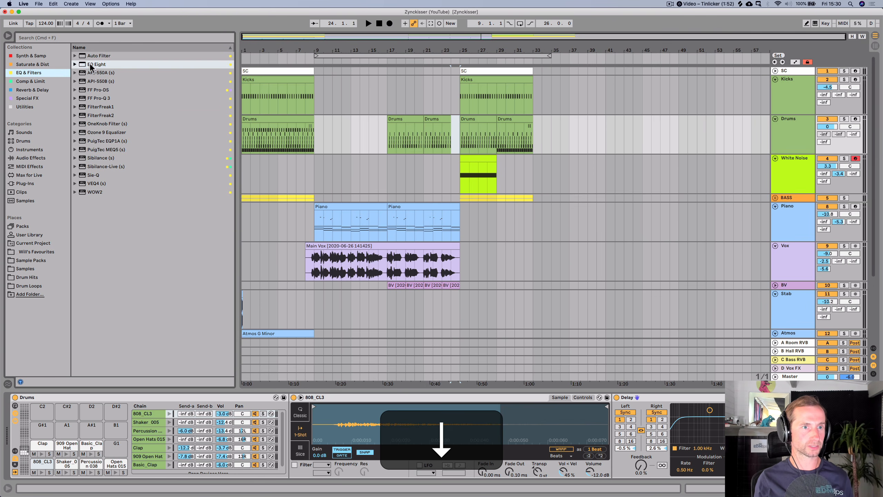
{"action": "left_click_drag", "start_coordinate": [97, 56], "coordinate": [737, 435]}
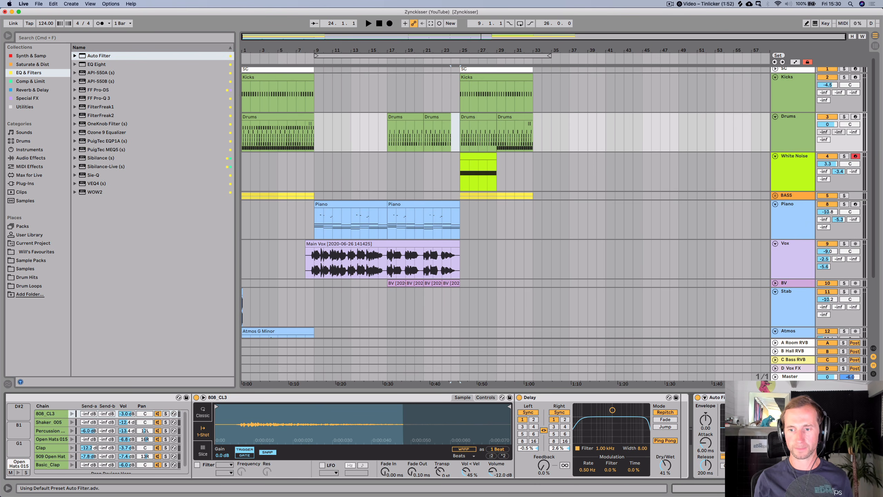
- Open the bar-17 Drums clip, select all Open Hats 015 notes and nudge them one grid step earlier
{"action": "left_click", "coordinate": [382, 135]}
{"action": "key", "text": "space"}
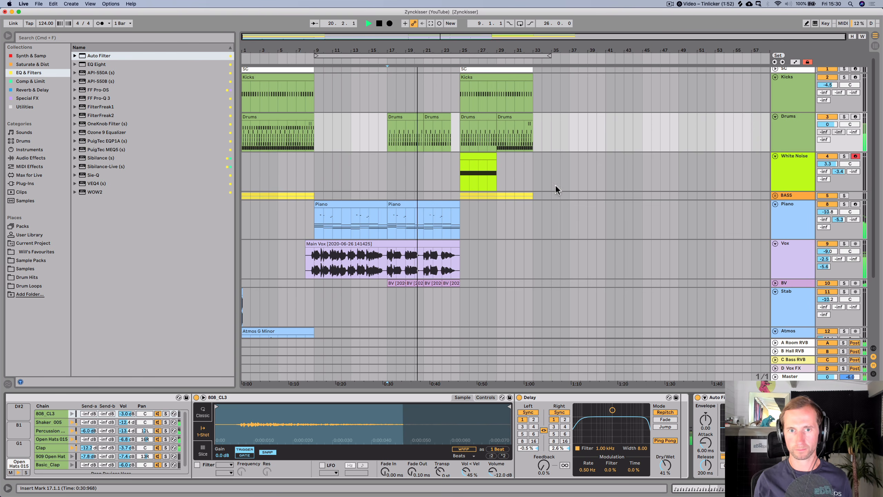
{"action": "key", "text": "space"}
{"action": "double_click", "coordinate": [403, 116]}
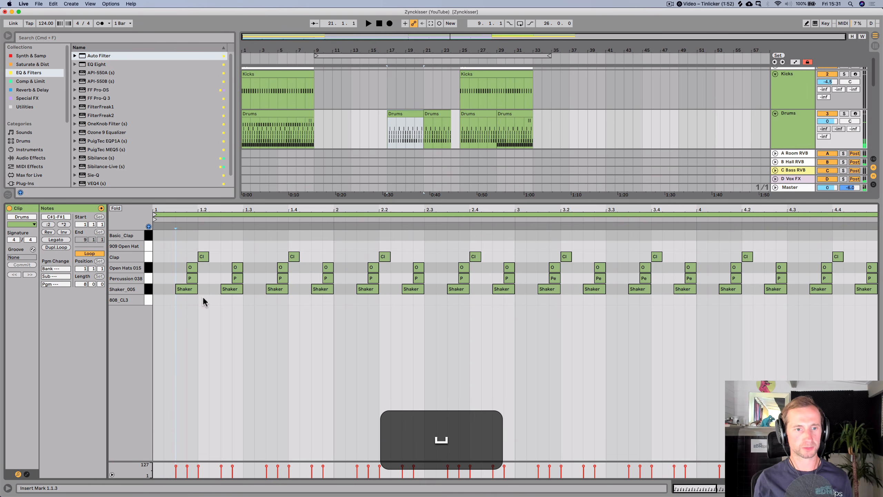
{"action": "left_click", "coordinate": [146, 278]}
{"action": "left_click", "coordinate": [146, 271]}
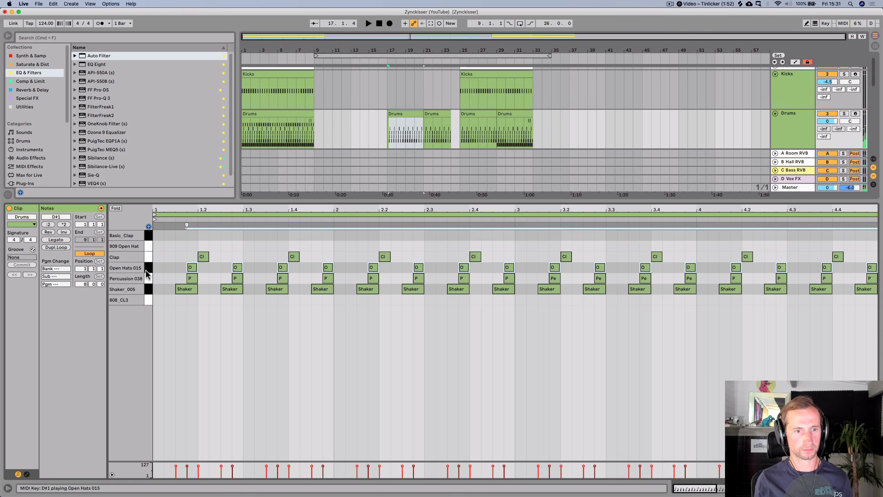
{"action": "key", "text": "Left"}
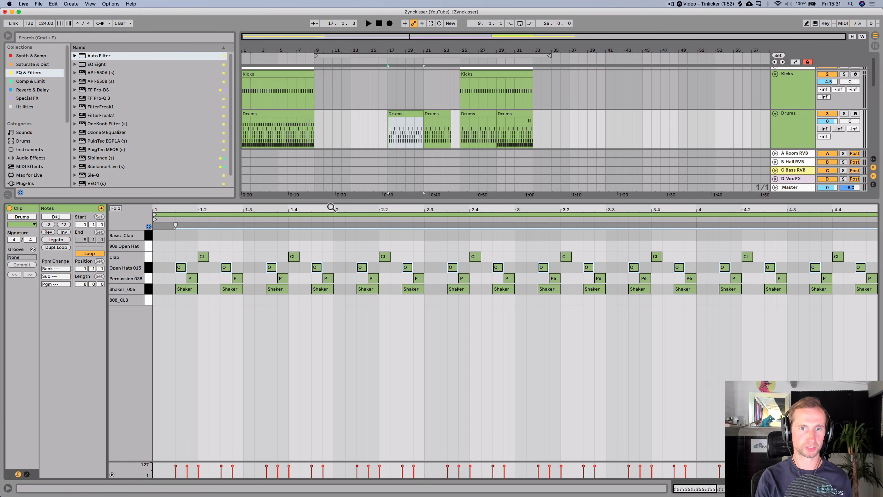
- Open the bar-21 Drums clip and nudge its Open Hats 015 notes two grid steps earlier
{"action": "left_click", "coordinate": [434, 113]}
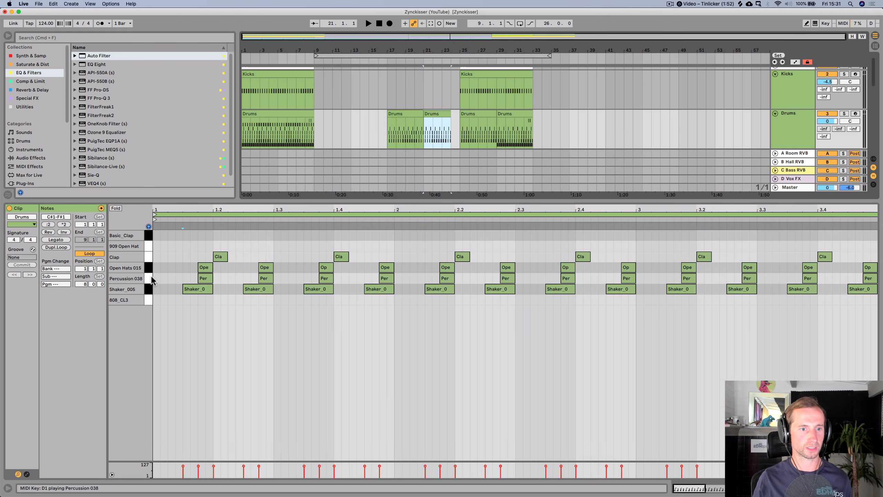
{"action": "left_click", "coordinate": [148, 268]}
{"action": "key", "text": "Left"}
{"action": "key", "text": "Left"}
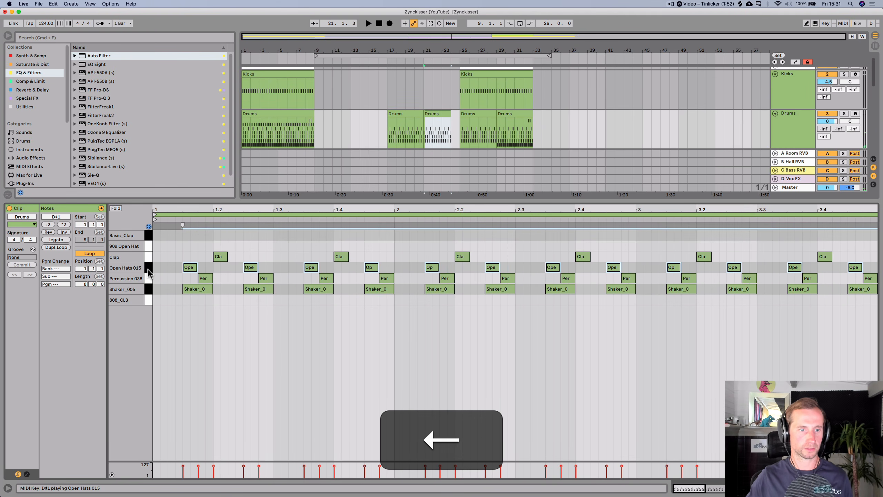
- Play back the drum section around bars 21 to 24 to review the hat changes
{"action": "key", "text": "shift+Tab"}
{"action": "key", "text": "space"}
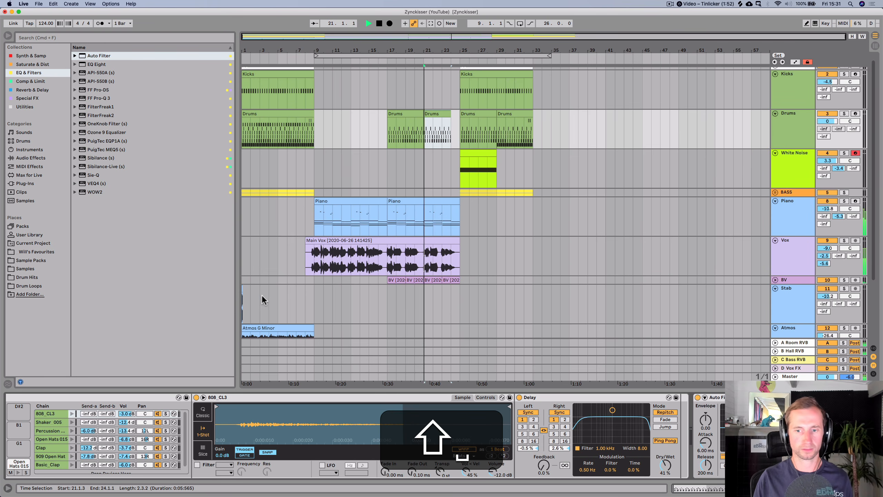
{"action": "key", "text": "space"}
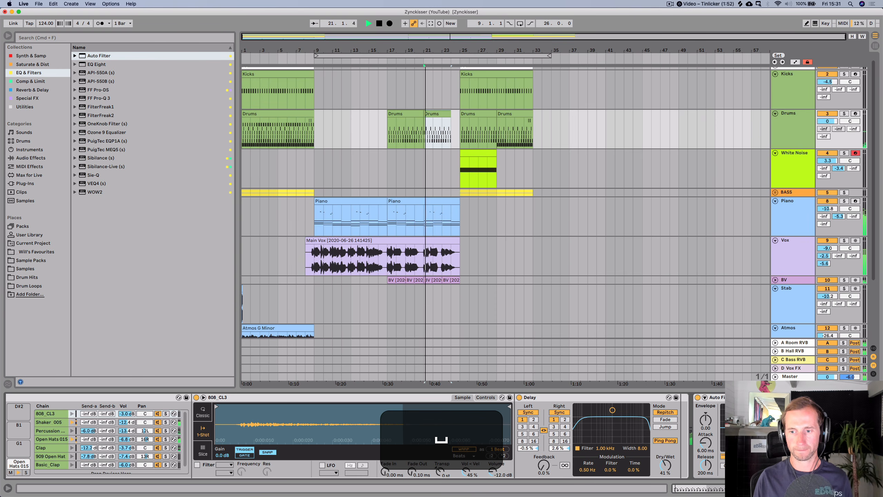
{"action": "key", "text": "space"}
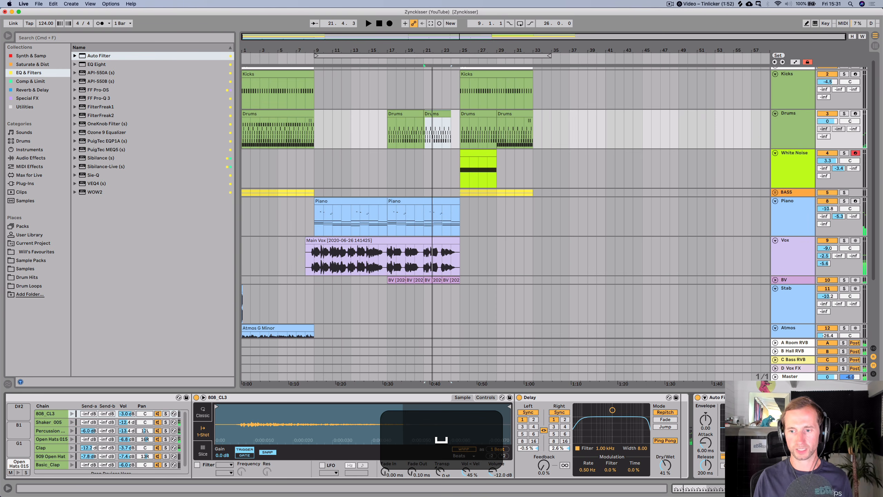
{"action": "key", "text": "space"}
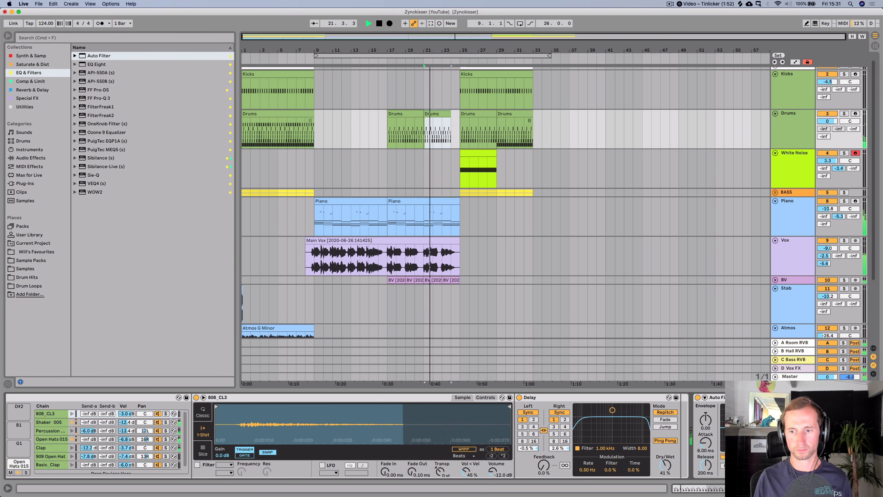
{"action": "key", "text": "space"}
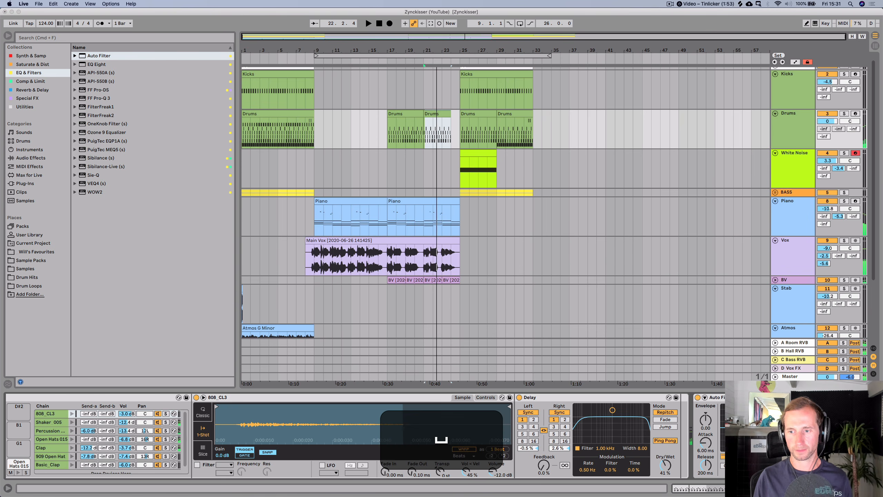
- Automate the Drums Auto Filter frequency as a ramp rising from bar 17 to 19.9 kHz near bar 24
{"action": "key", "text": "a"}
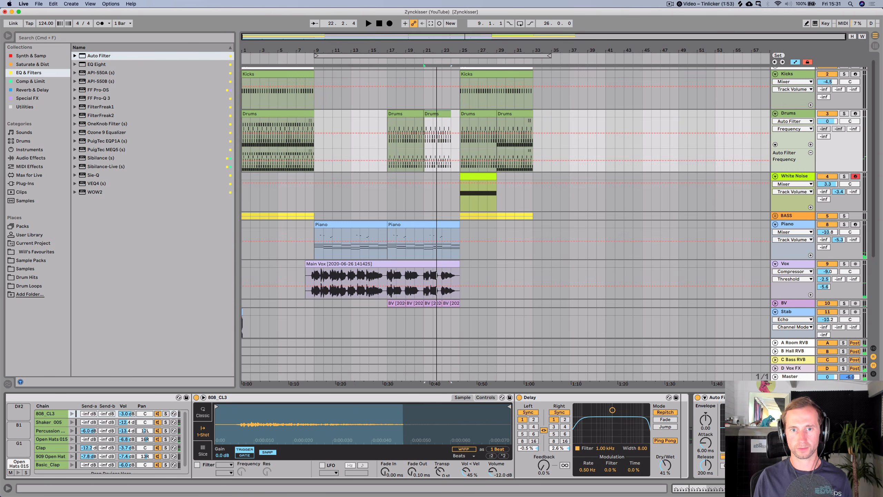
{"action": "left_click", "coordinate": [387, 160]}
{"action": "left_click_drag", "start_coordinate": [451, 160], "coordinate": [452, 149]}
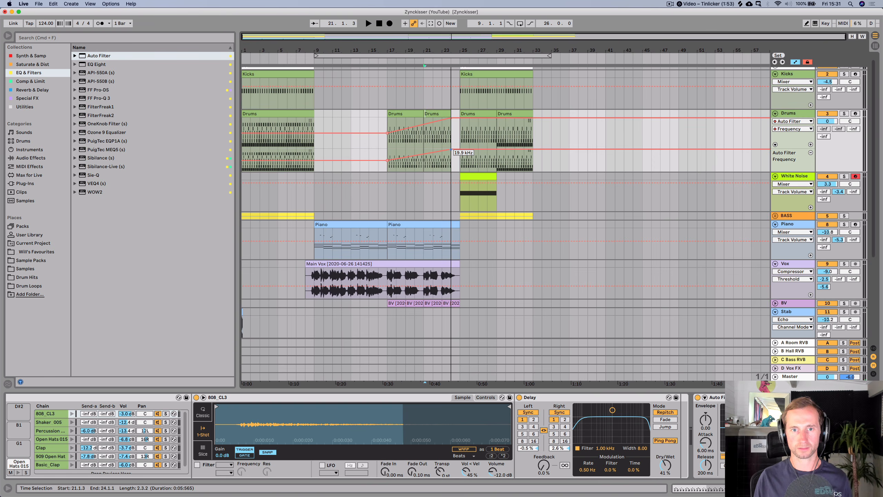
- Show the Auto Filter's Device On automation in a new lane on the Drums track
{"action": "left_click", "coordinate": [365, 64]}
{"action": "right_click", "coordinate": [698, 398]}
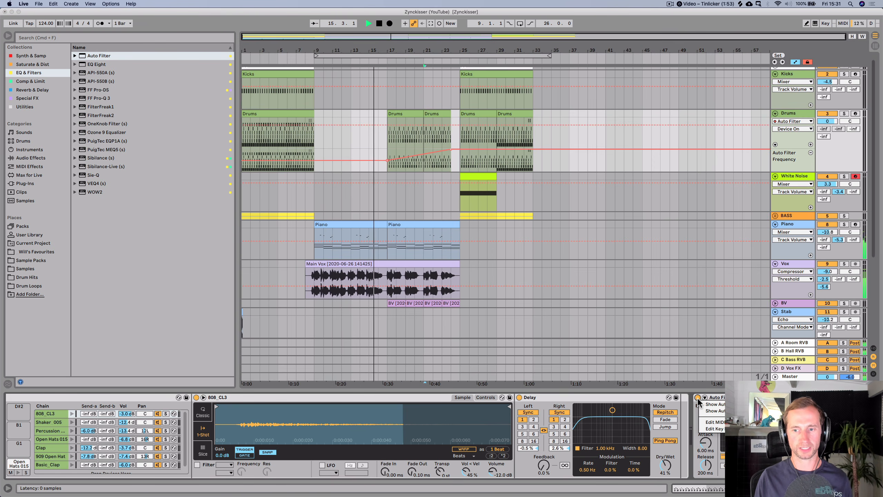
{"action": "left_click", "coordinate": [714, 411]}
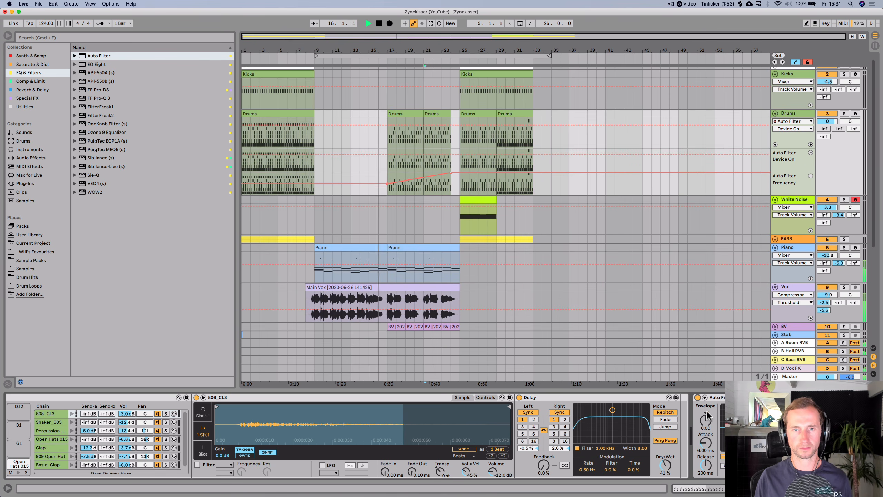
- Draw Device On automation steps for the Drums Auto Filter around bars 17 and 25
{"action": "left_click", "coordinate": [380, 154]}
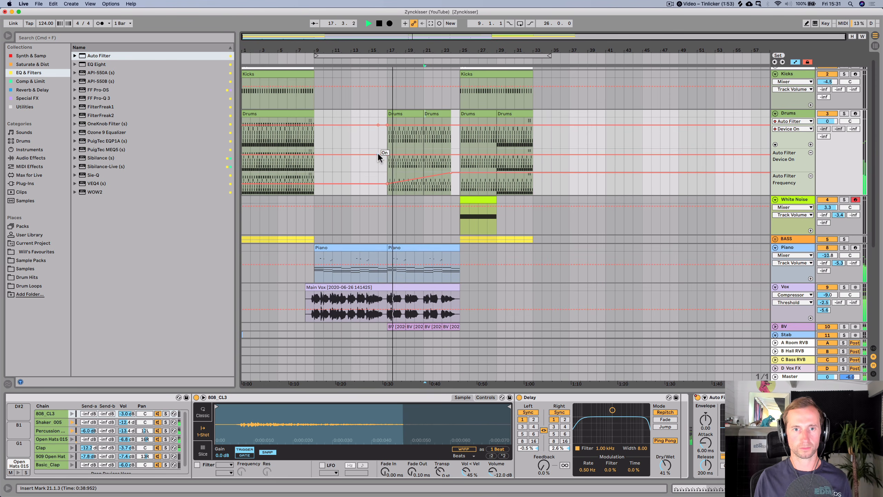
{"action": "left_click_drag", "start_coordinate": [378, 155], "coordinate": [379, 164]}
{"action": "left_click", "coordinate": [453, 155]}
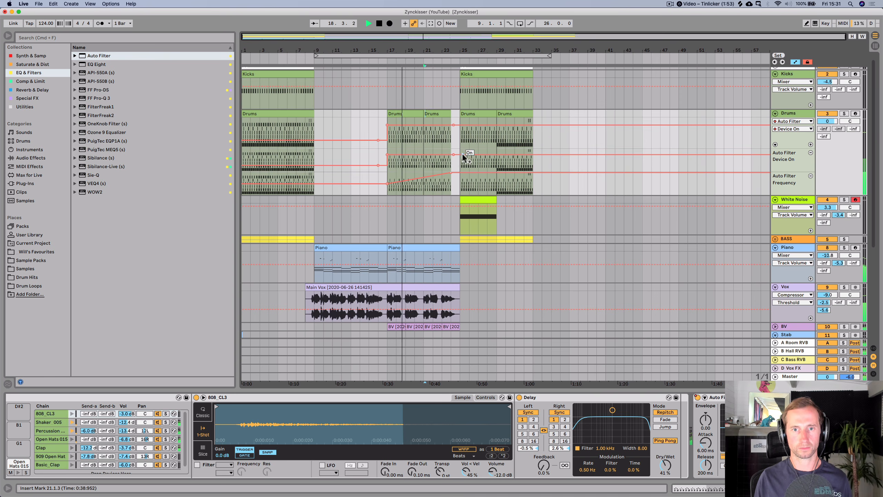
{"action": "left_click_drag", "start_coordinate": [465, 157], "coordinate": [461, 164]}
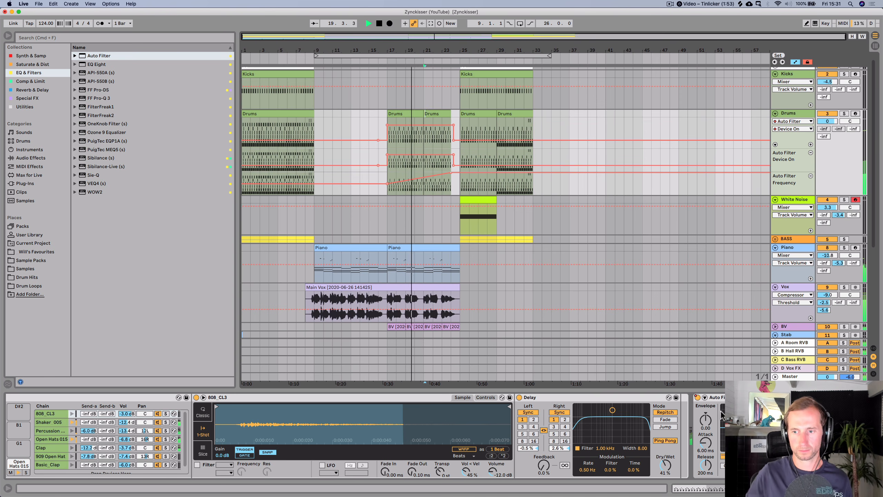
- Raise the White Noise track volume to 6.0 dB and save the set
{"action": "left_click_drag", "start_coordinate": [810, 442], "coordinate": [810, 449]}
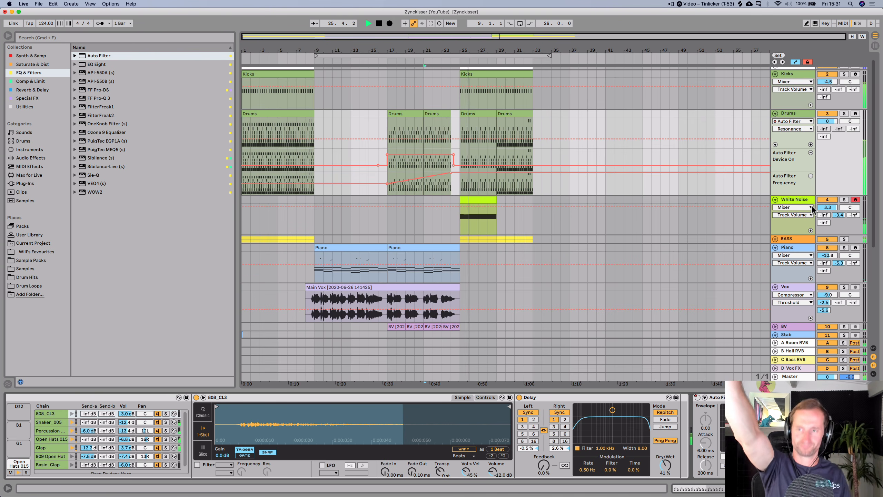
{"action": "left_click_drag", "start_coordinate": [827, 207], "coordinate": [827, 197]}
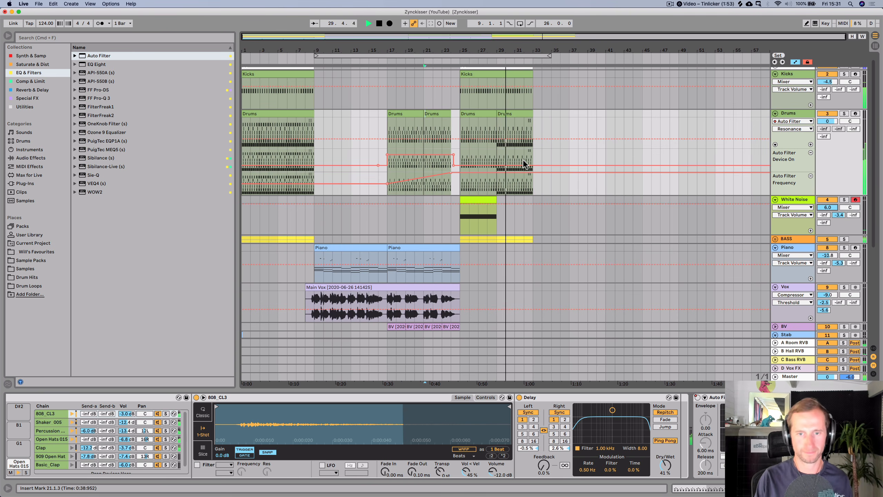
{"action": "key", "text": "super+s"}
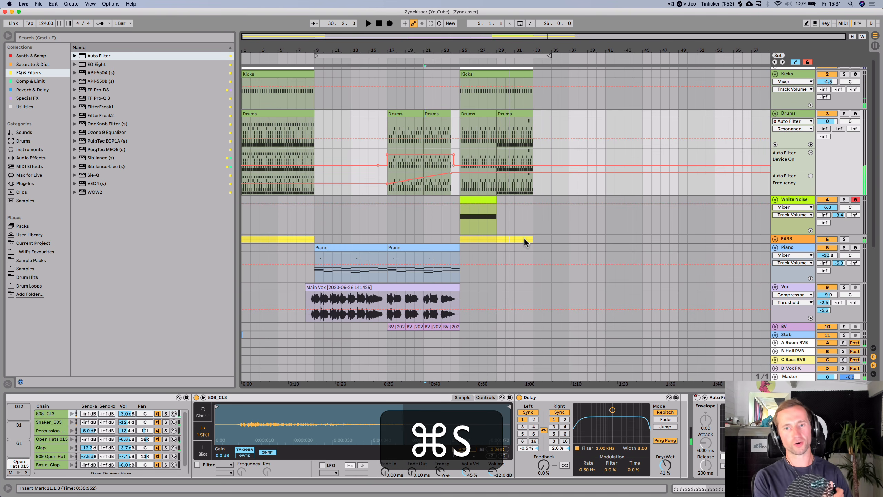
- Select the Arp track and collapse its instrument rack to show its device chain
{"action": "scroll", "coordinate": [788, 224], "scroll_direction": "down", "scroll_amount": 5}
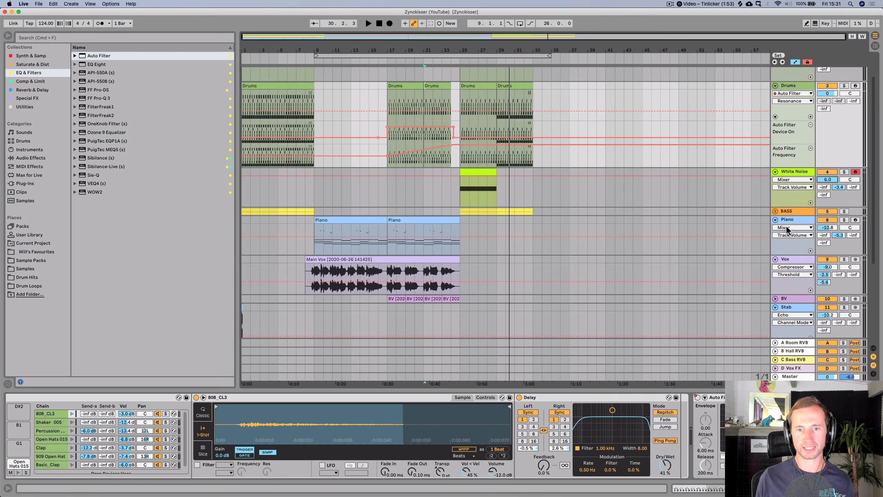
{"action": "scroll", "coordinate": [751, 259], "scroll_direction": "down", "scroll_amount": 5}
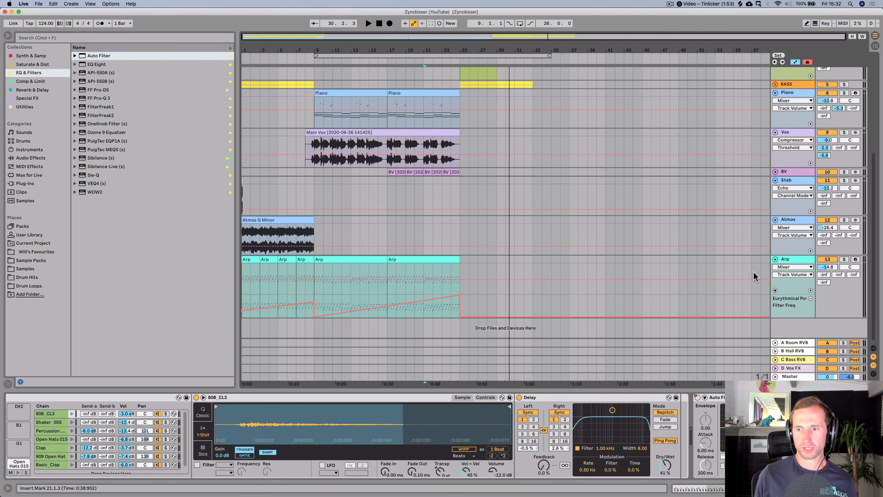
{"action": "left_click", "coordinate": [799, 262]}
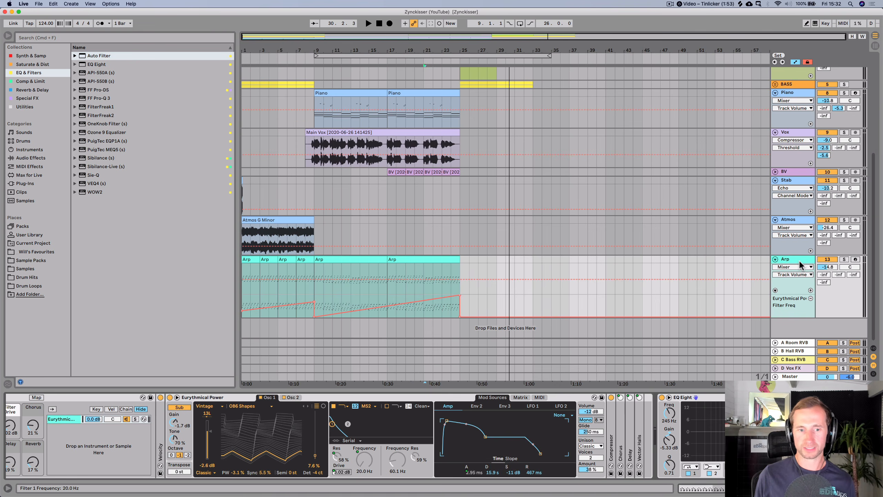
{"action": "double_click", "coordinate": [50, 400]}
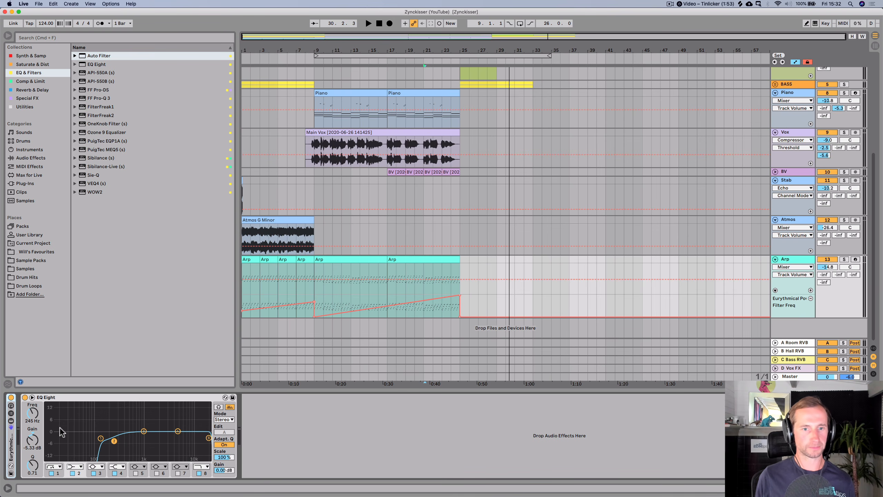
{"action": "left_click", "coordinate": [386, 291]}
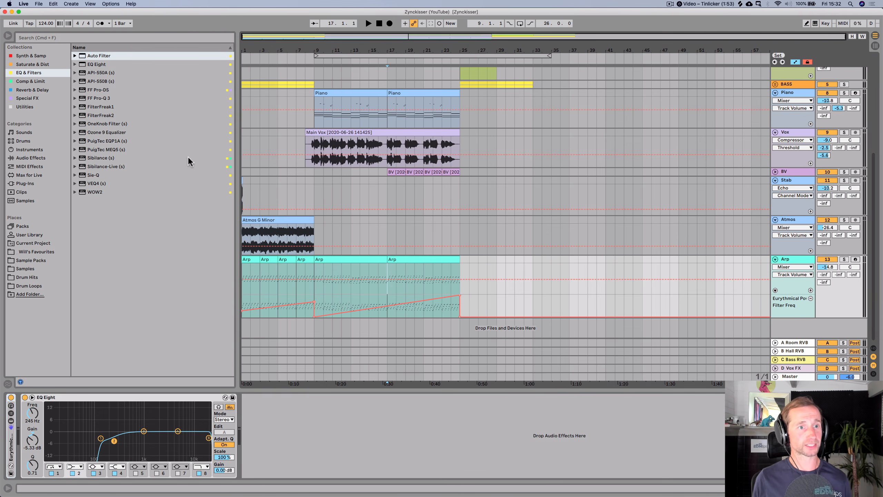
{"action": "left_click", "coordinate": [30, 90]}
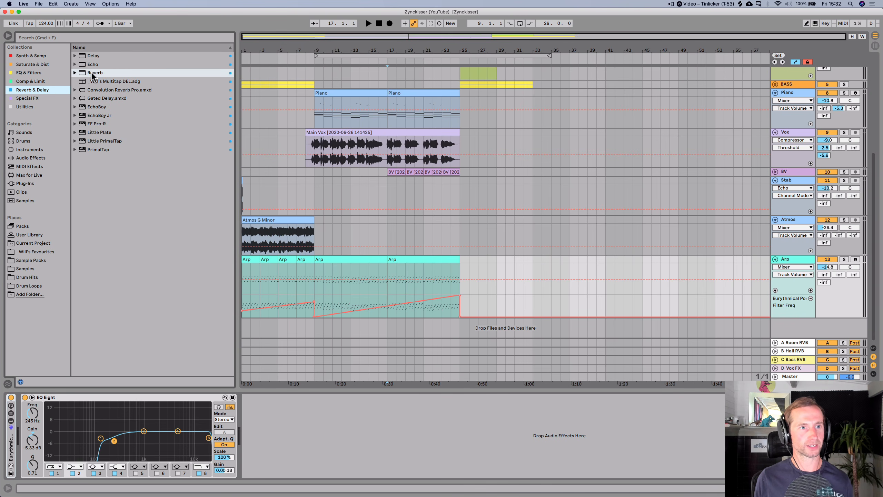
{"action": "left_click_drag", "start_coordinate": [92, 72], "coordinate": [304, 248]}
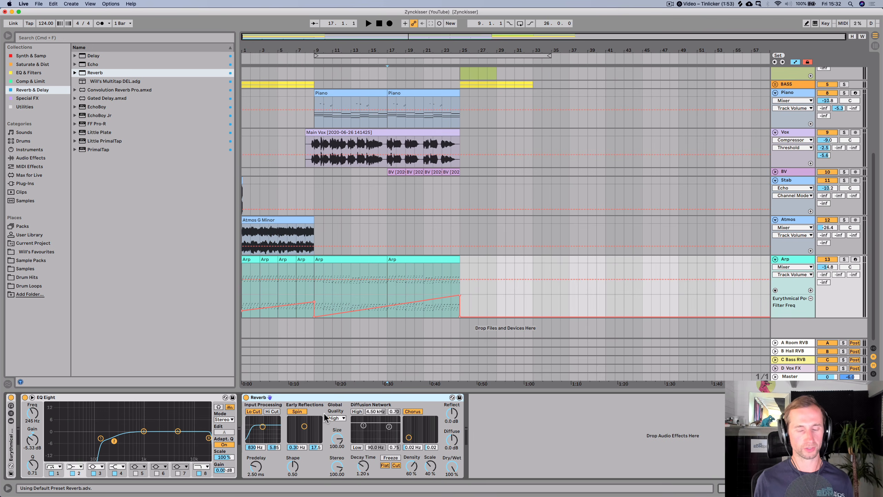
{"action": "left_click_drag", "start_coordinate": [446, 469], "coordinate": [452, 411]}
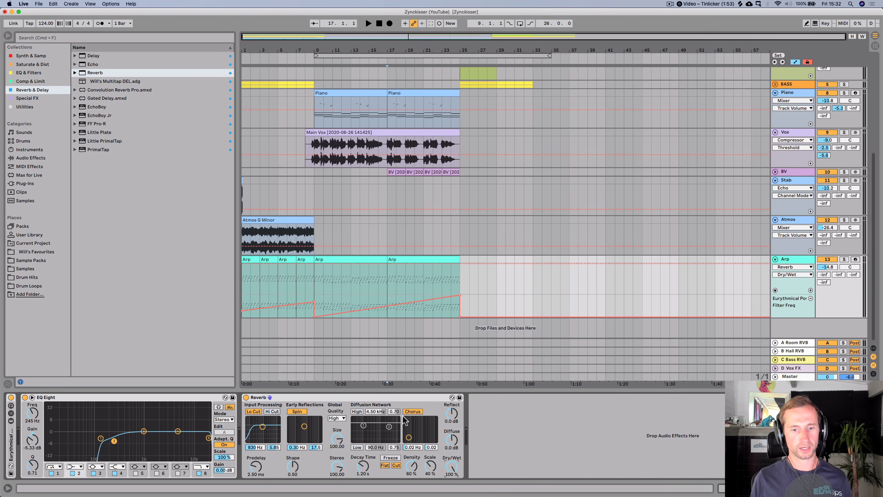
{"action": "left_click", "coordinate": [386, 399]}
{"action": "key", "text": "BackSpace"}
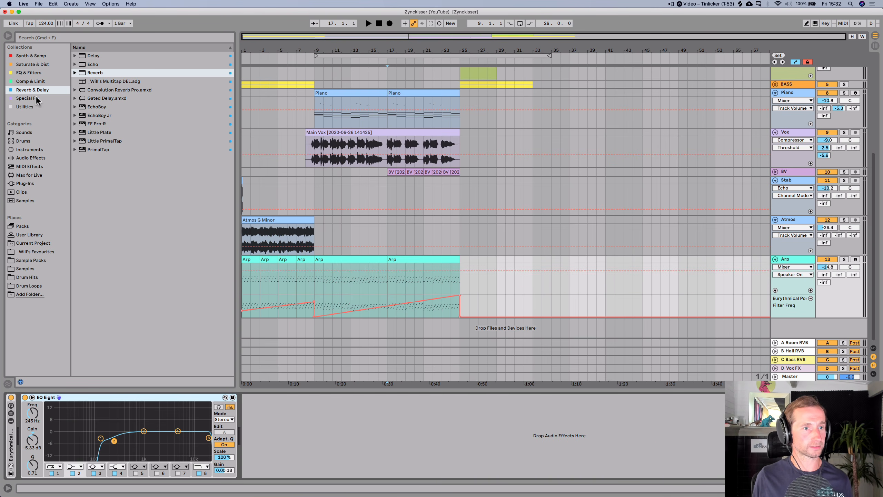
- Load Will's Transition FX from Special FX onto the Arp track and start playback
{"action": "left_click", "coordinate": [35, 97]}
{"action": "left_click", "coordinate": [106, 99]}
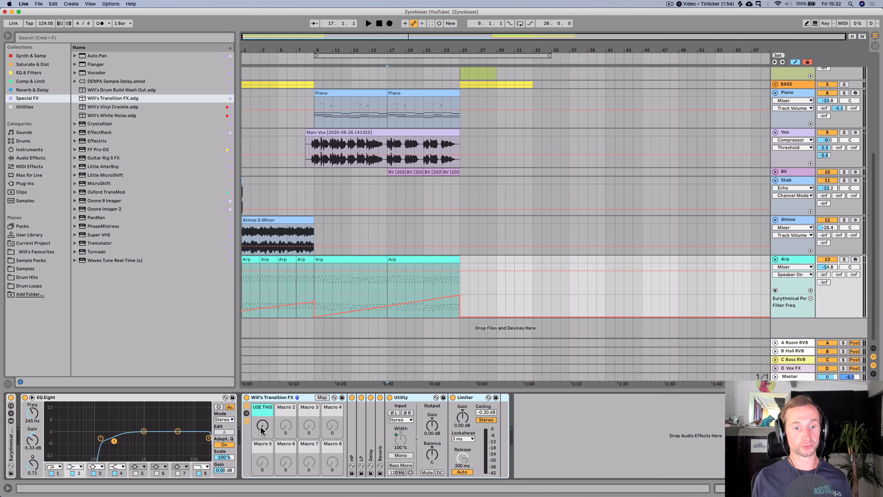
{"action": "key", "text": "space"}
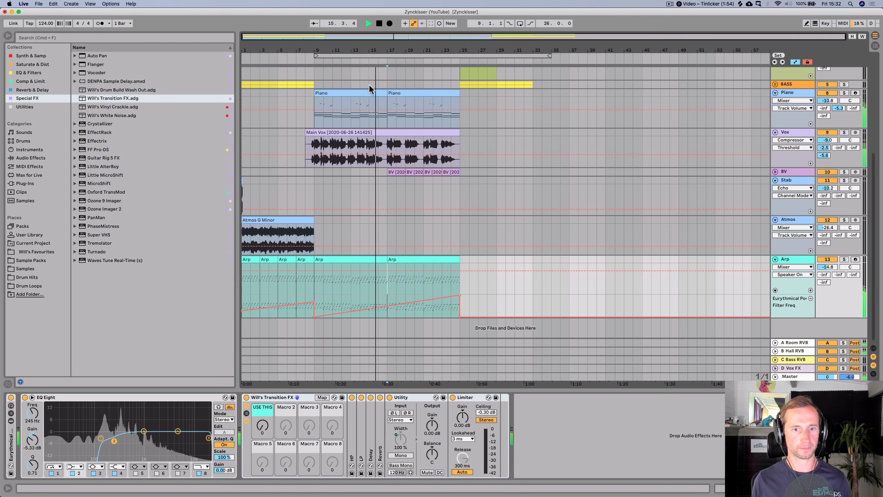
- Automate the transition effect's USE THIS macro in a new lane, ramping up from about bar 20 to bar 25
{"action": "right_click", "coordinate": [259, 430]}
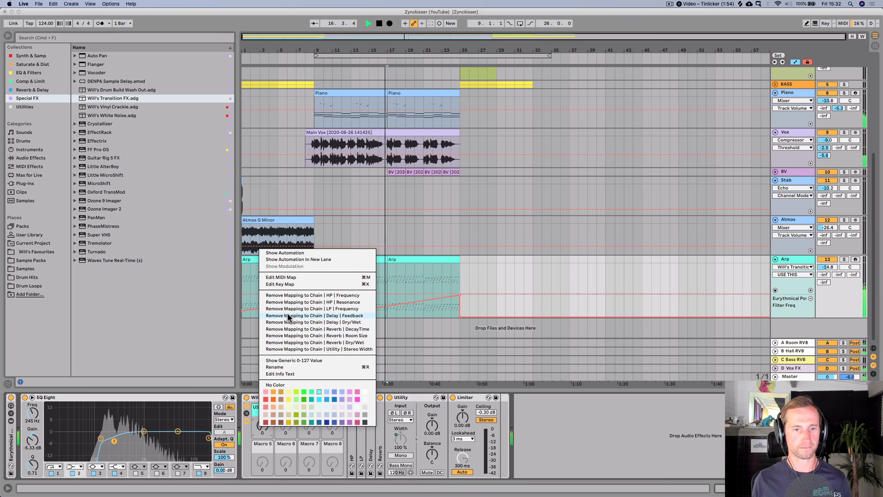
{"action": "left_click", "coordinate": [297, 260]}
{"action": "left_click", "coordinate": [414, 290]}
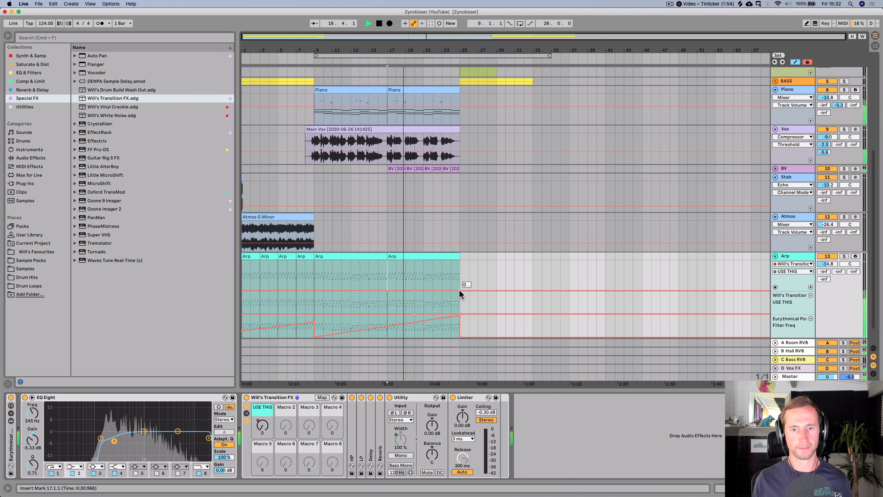
{"action": "left_click_drag", "start_coordinate": [457, 290], "coordinate": [453, 290]}
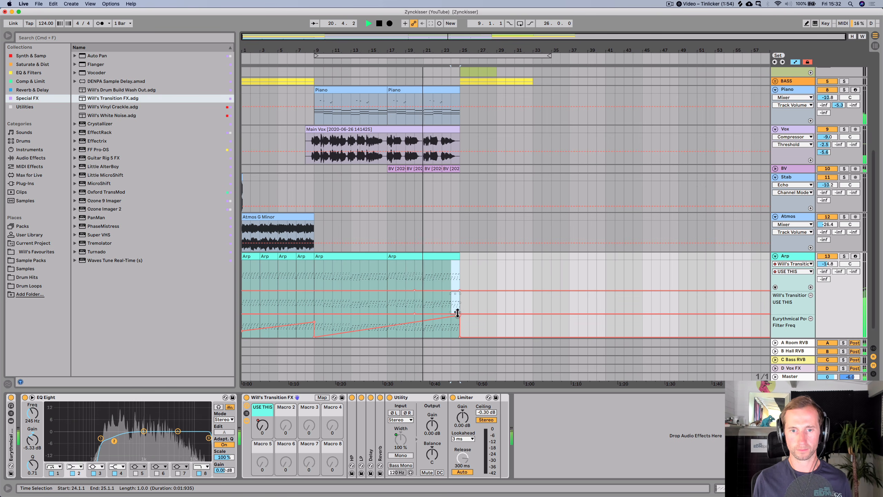
{"action": "left_click", "coordinate": [473, 315]}
{"action": "left_click", "coordinate": [473, 313]}
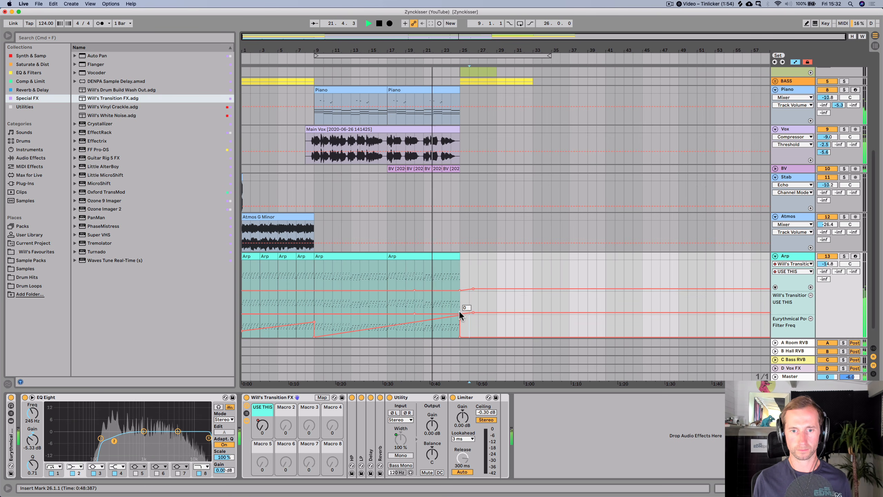
{"action": "left_click_drag", "start_coordinate": [460, 314], "coordinate": [474, 298]}
{"action": "key", "text": "space"}
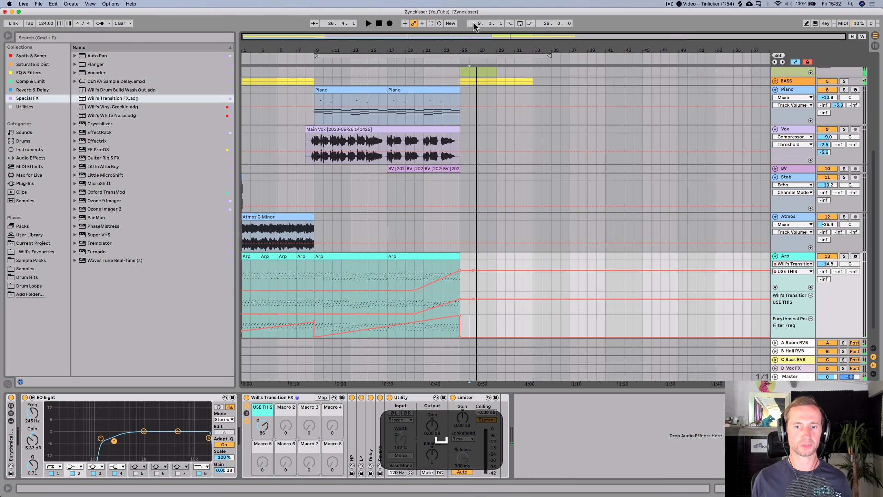
- Replay from bar 21 and shape the USE THIS automation to fall back down by about bar 29
{"action": "left_click", "coordinate": [422, 52]}
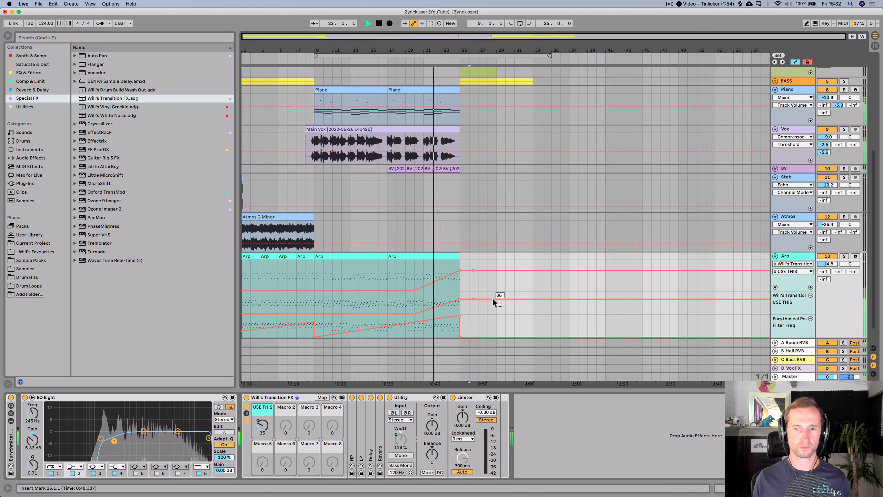
{"action": "left_click_drag", "start_coordinate": [493, 298], "coordinate": [493, 314]}
{"action": "left_click", "coordinate": [474, 299]}
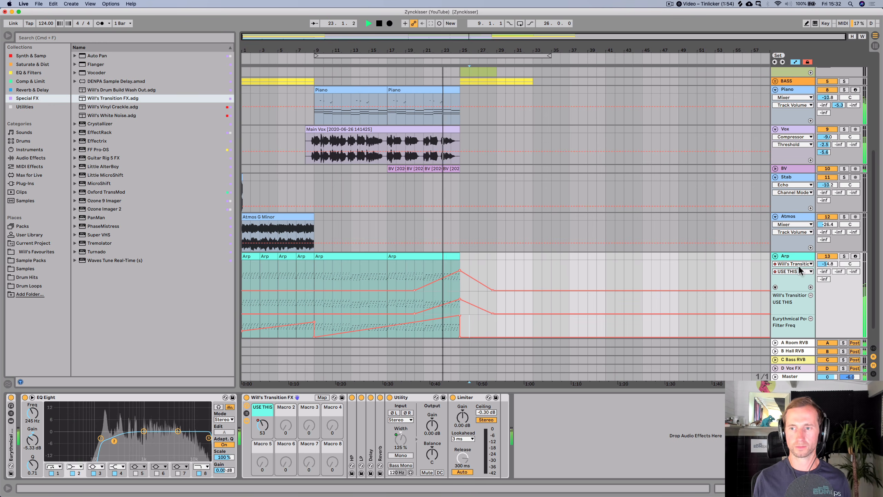
- Solo and unsolo the Arp track to audition the transition effect
{"action": "left_click", "coordinate": [842, 256]}
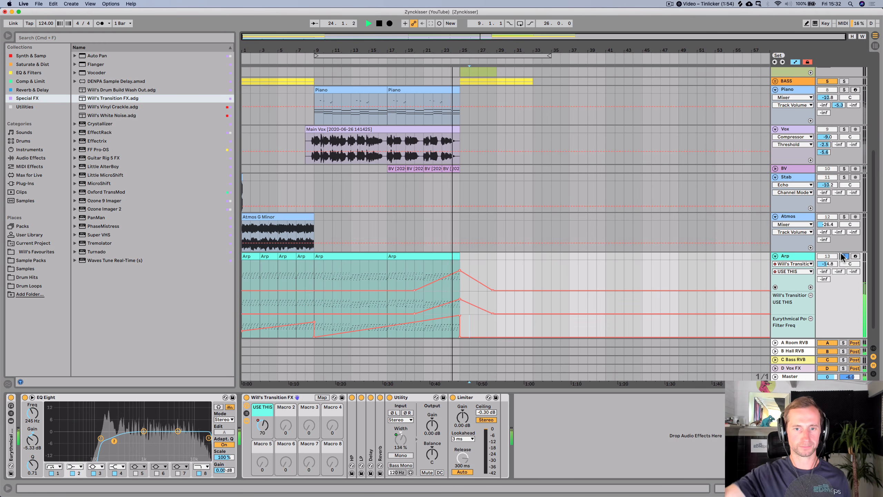
{"action": "left_click", "coordinate": [844, 256]}
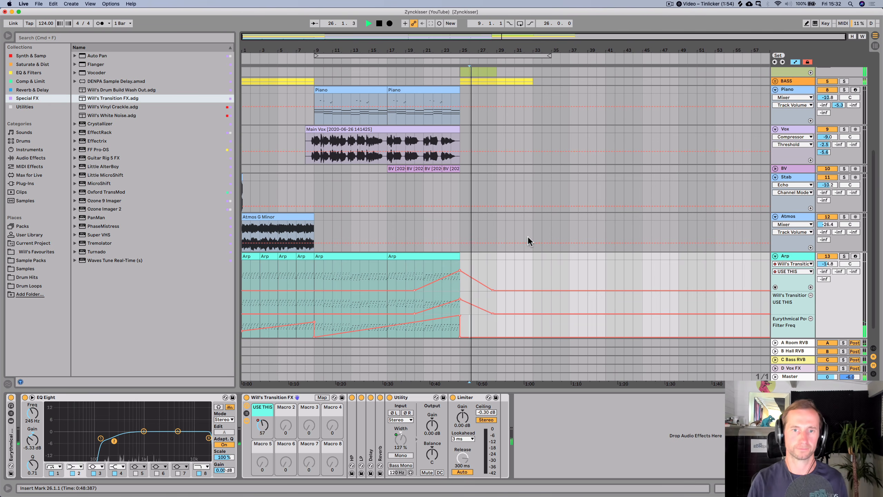
- Save the set and stop playback
{"action": "scroll", "coordinate": [528, 236], "scroll_direction": "up", "scroll_amount": 5}
{"action": "scroll", "coordinate": [515, 221], "scroll_direction": "up", "scroll_amount": 3}
{"action": "key", "text": "super+s"}
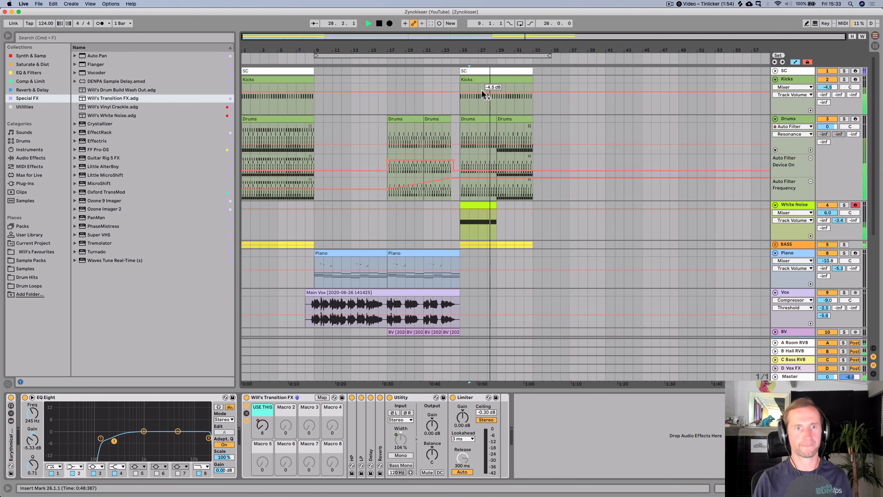
{"action": "key", "text": "space"}
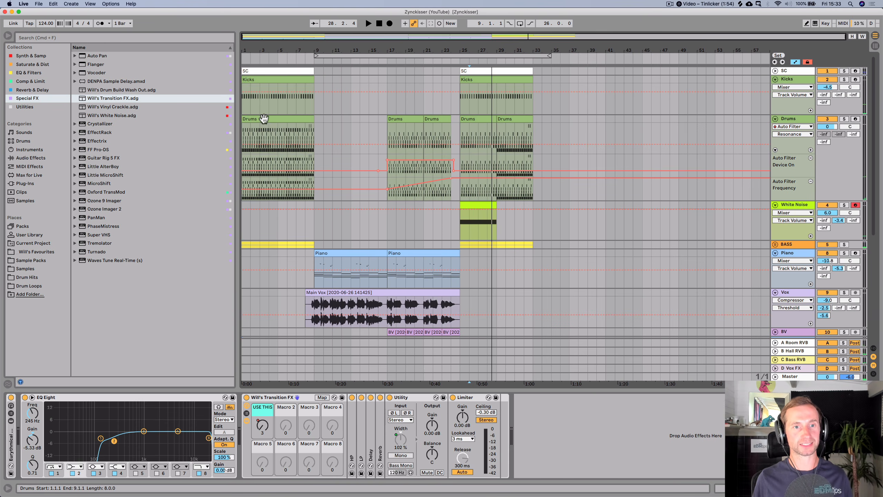
- Open the Drums clip's drum rack and browse the project's imported samples, previewing vinyl - noisy crackle 2.aif
{"action": "double_click", "coordinate": [263, 118]}
{"action": "key", "text": "shift+Tab"}
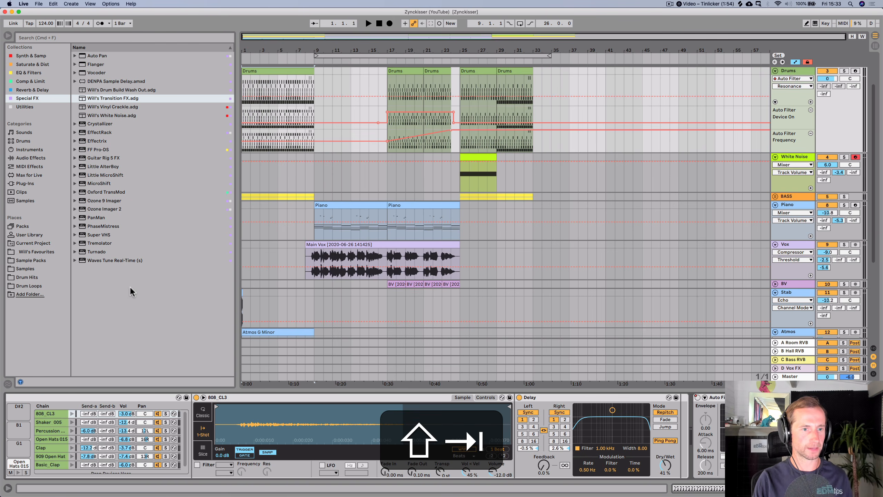
{"action": "left_click", "coordinate": [34, 242]}
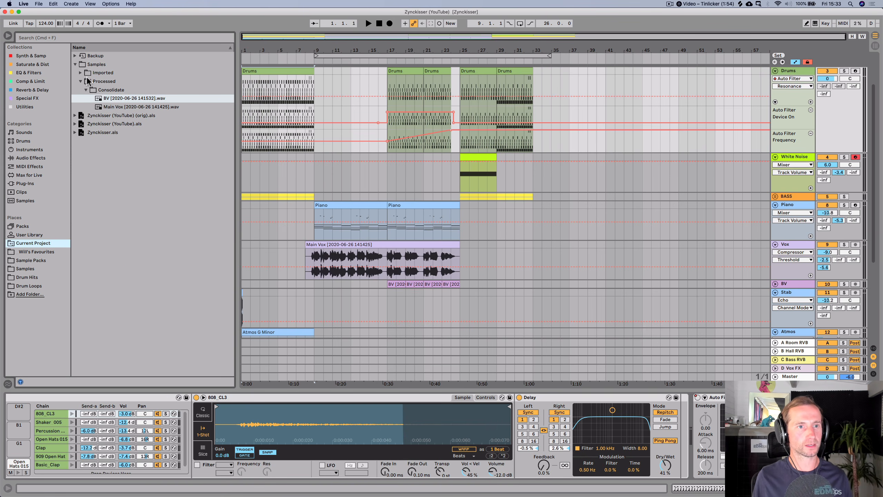
{"action": "left_click", "coordinate": [102, 82]}
{"action": "key", "text": "Left"}
{"action": "key", "text": "Up"}
{"action": "key", "text": "Right"}
{"action": "left_click", "coordinate": [114, 89]}
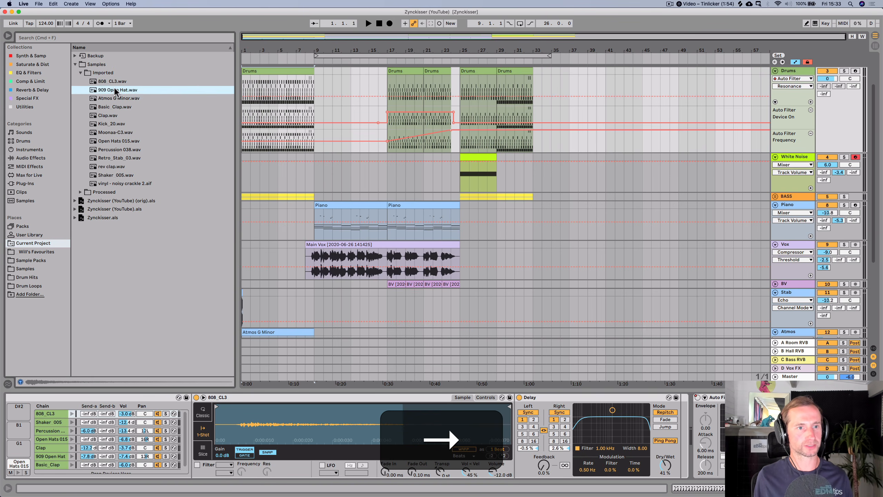
{"action": "left_click", "coordinate": [114, 99]}
{"action": "key", "text": "Down"}
{"action": "key", "text": "Down"}
{"action": "key", "text": "Down"}
{"action": "key", "text": "Down"}
{"action": "key", "text": "Down"}
{"action": "key", "text": "Down"}
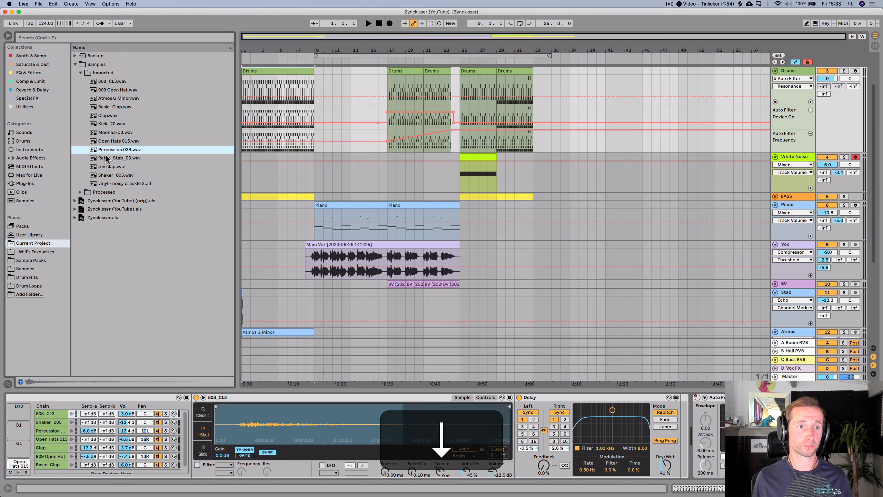
{"action": "left_click", "coordinate": [106, 183]}
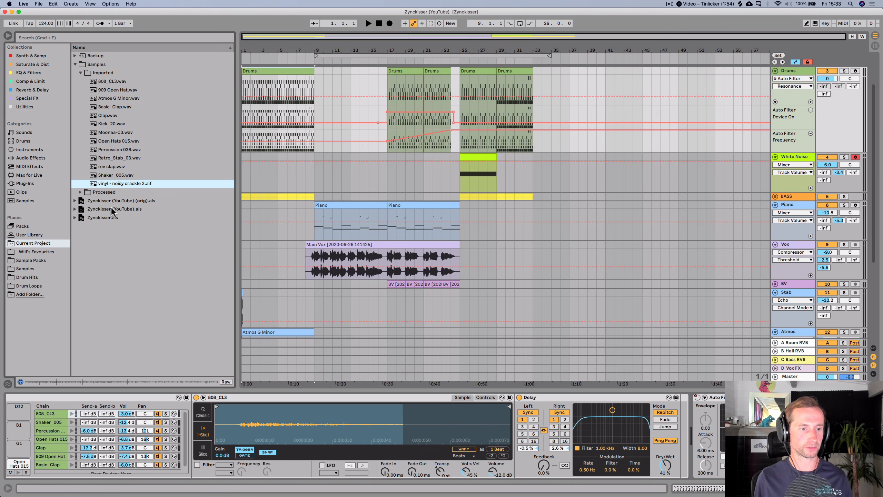
{"action": "key", "text": "space"}
- Select the 808_CL3 chain and collapse the drum rack to show the Drums track's Auto Filter
{"action": "left_click", "coordinate": [83, 445]}
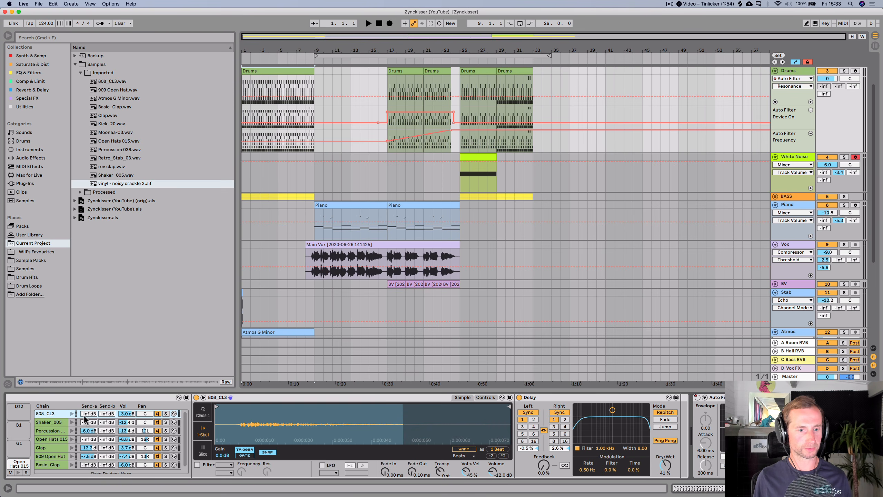
{"action": "double_click", "coordinate": [248, 397]}
{"action": "double_click", "coordinate": [250, 398]}
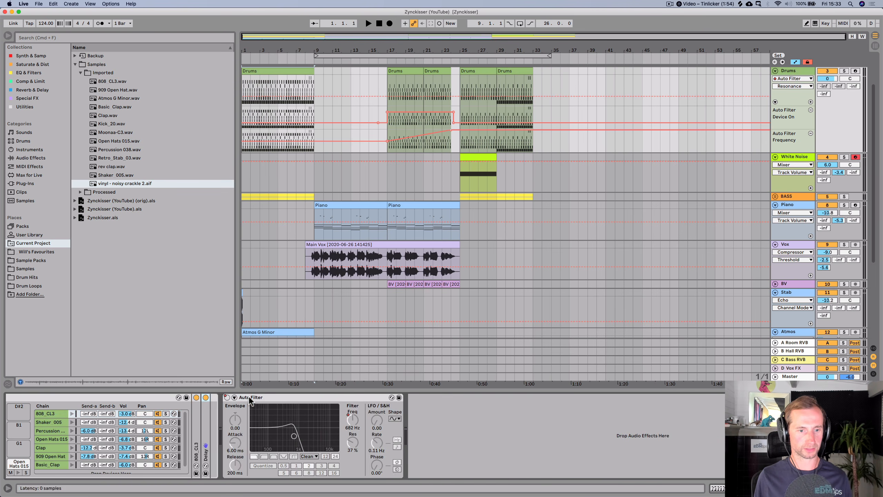
- Add vinyl - noisy crackle 2.aif to the Drums drum rack as a new pad and preview it
{"action": "scroll", "coordinate": [229, 440], "scroll_direction": "left", "scroll_amount": 5}
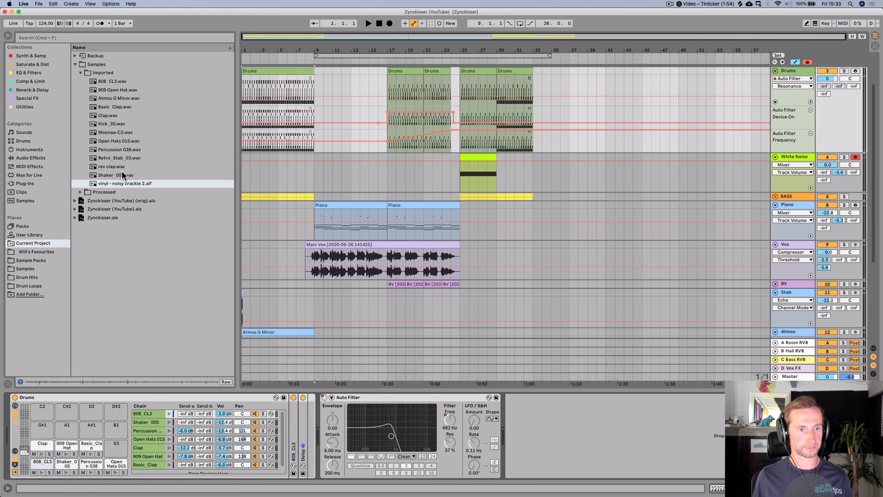
{"action": "left_click_drag", "start_coordinate": [118, 189], "coordinate": [118, 450]}
{"action": "left_click", "coordinate": [115, 454]}
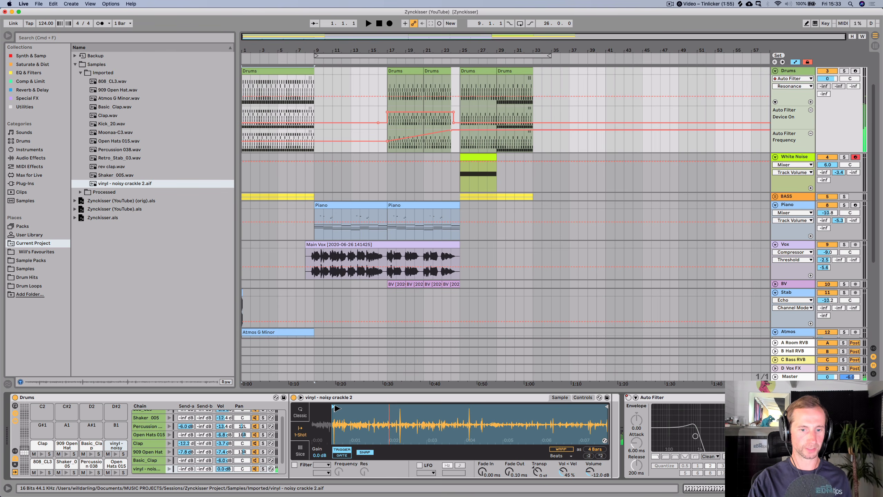
{"action": "key", "text": "space"}
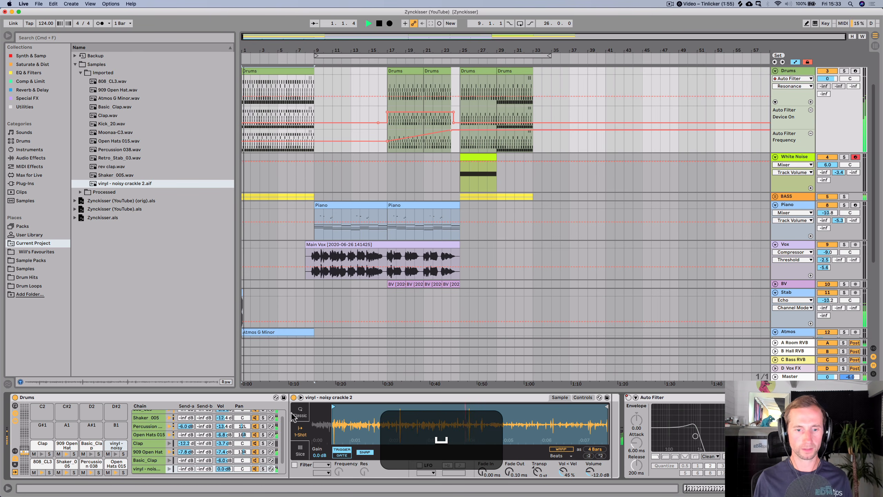
{"action": "key", "text": "space"}
- Switch the vinyl crackle sampler to Classic mode and adjust its envelope and voice settings
{"action": "left_click", "coordinate": [301, 408]}
{"action": "left_click_drag", "start_coordinate": [565, 470], "coordinate": [565, 496]}
{"action": "left_click", "coordinate": [510, 472]}
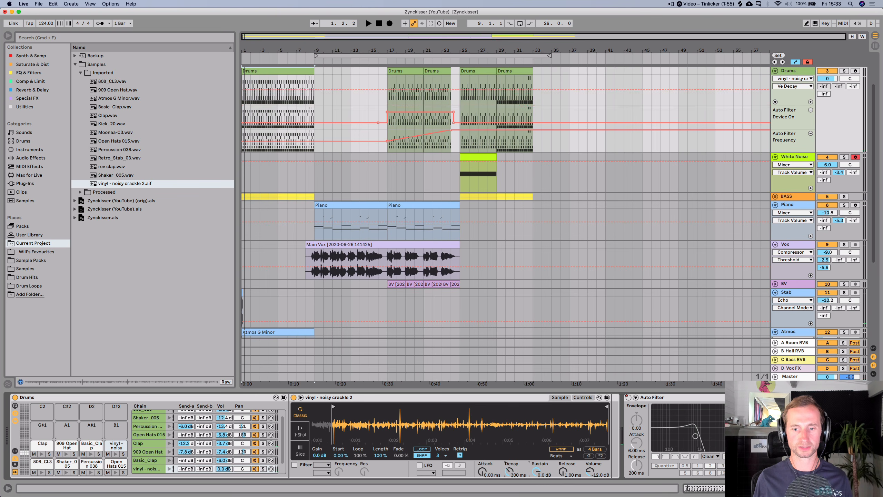
{"action": "left_click", "coordinate": [438, 455]}
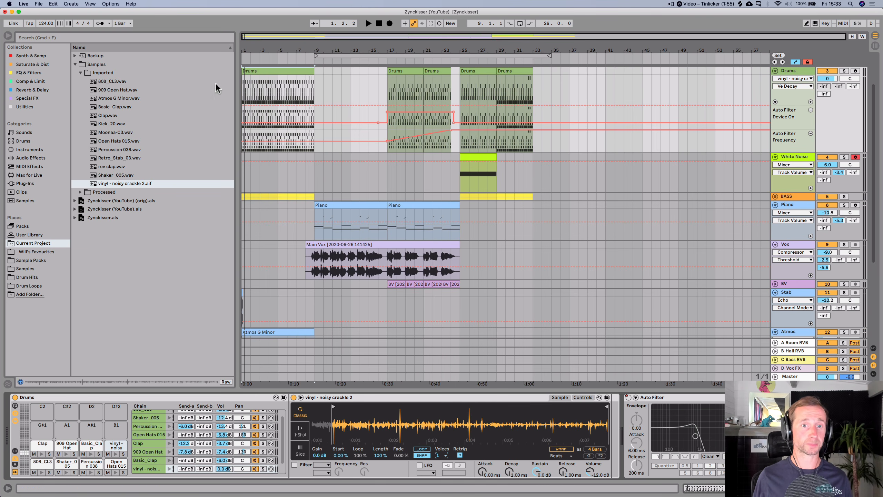
- Open the Drums clip and add a short vinyl crackle note at about 1.4.4
{"action": "double_click", "coordinate": [262, 73]}
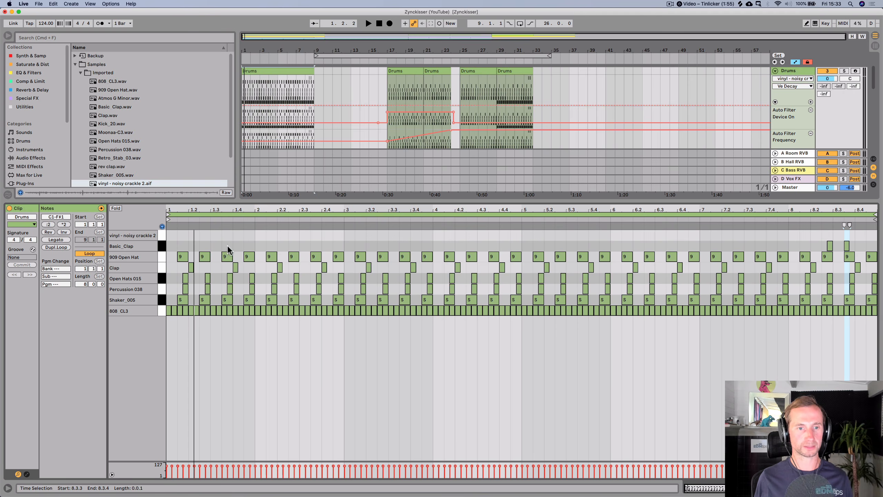
{"action": "key", "text": "space"}
{"action": "scroll", "coordinate": [243, 247], "scroll_direction": "up", "scroll_amount": 3}
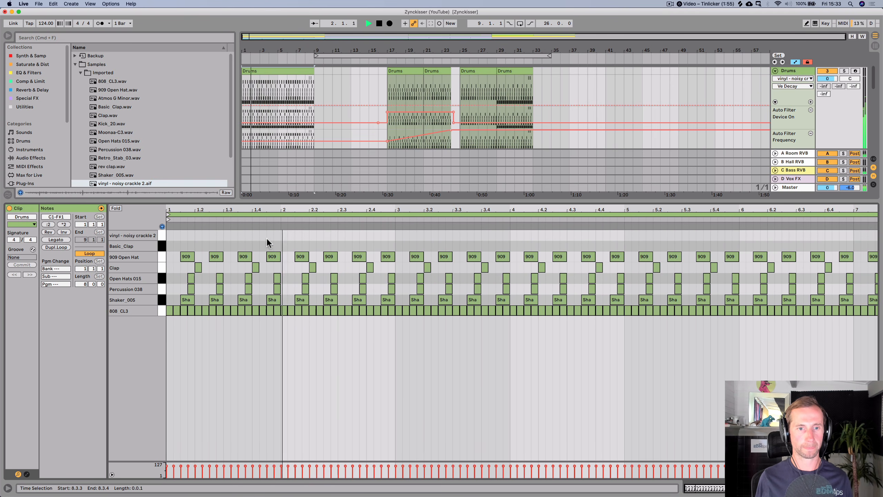
{"action": "key", "text": "space"}
{"action": "double_click", "coordinate": [277, 246]}
{"action": "key", "text": "Up"}
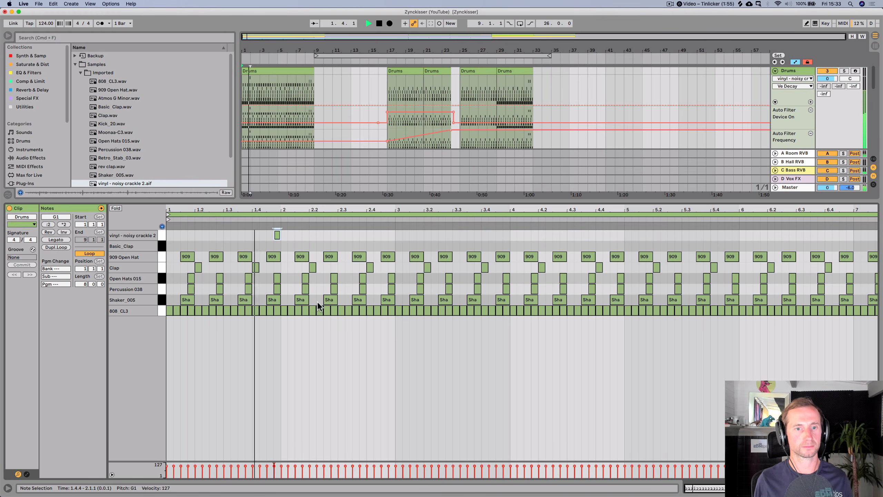
- Lengthen the vinyl crackle note slightly and move it to 2.4.3 while the clip plays
{"action": "key", "text": "space"}
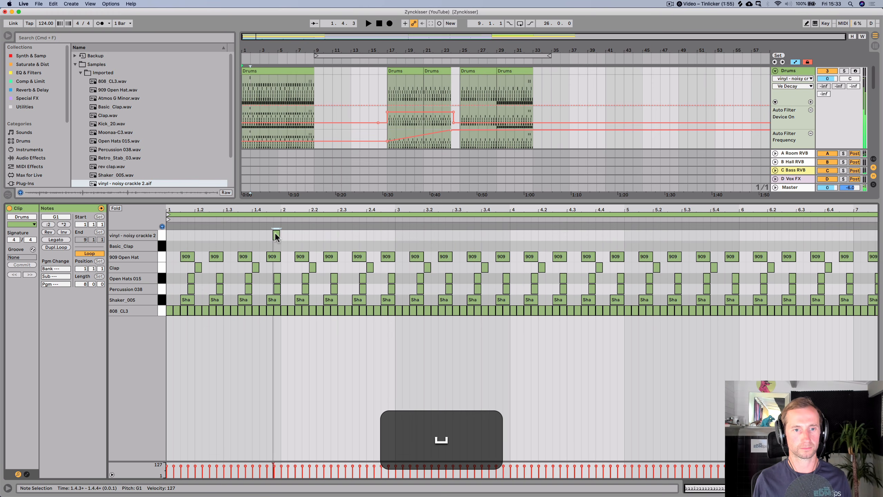
{"action": "left_click_drag", "start_coordinate": [278, 235], "coordinate": [286, 236]}
{"action": "key", "text": "Right"}
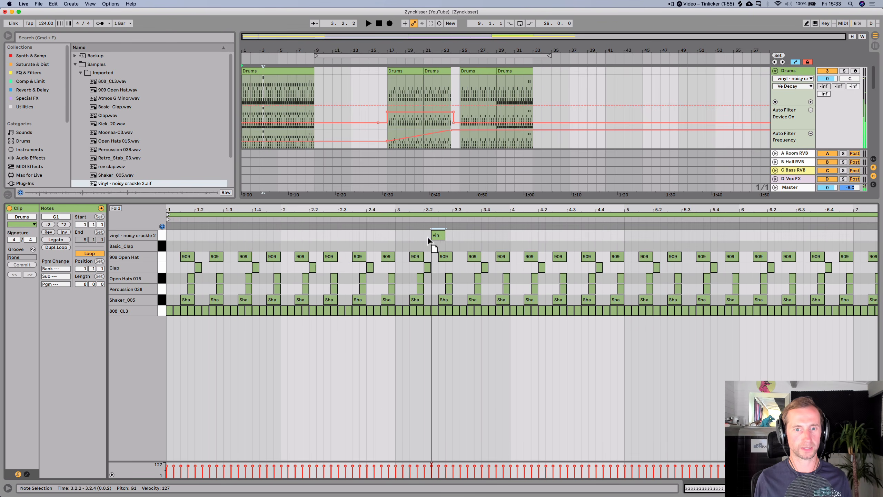
{"action": "left_click_drag", "start_coordinate": [428, 239], "coordinate": [399, 238]}
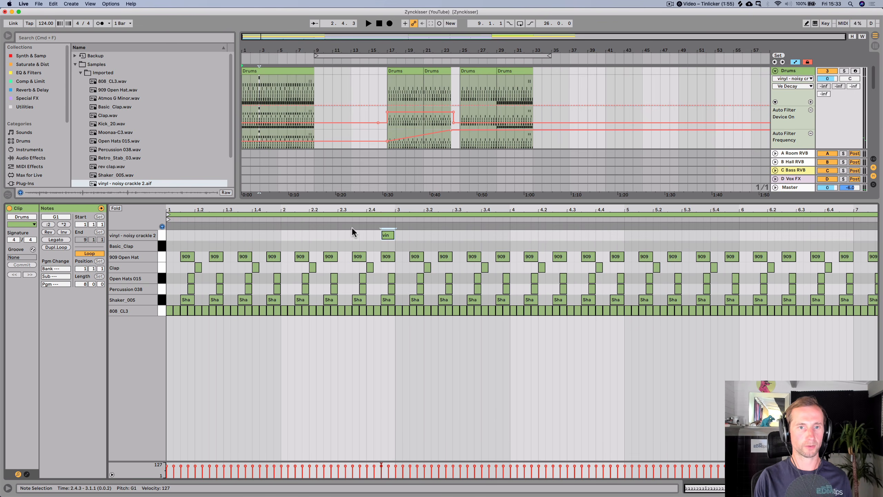
- Loop the beat around the vinyl note in the arrangement, solo the Drums track and play it
{"action": "left_click_drag", "start_coordinate": [255, 48], "coordinate": [254, 60]}
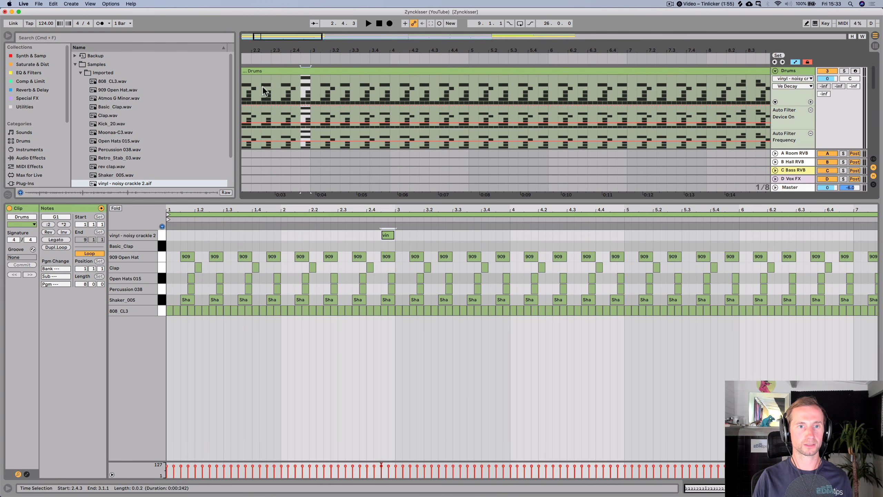
{"action": "left_click_drag", "start_coordinate": [270, 91], "coordinate": [310, 99]}
{"action": "key", "text": "super+l"}
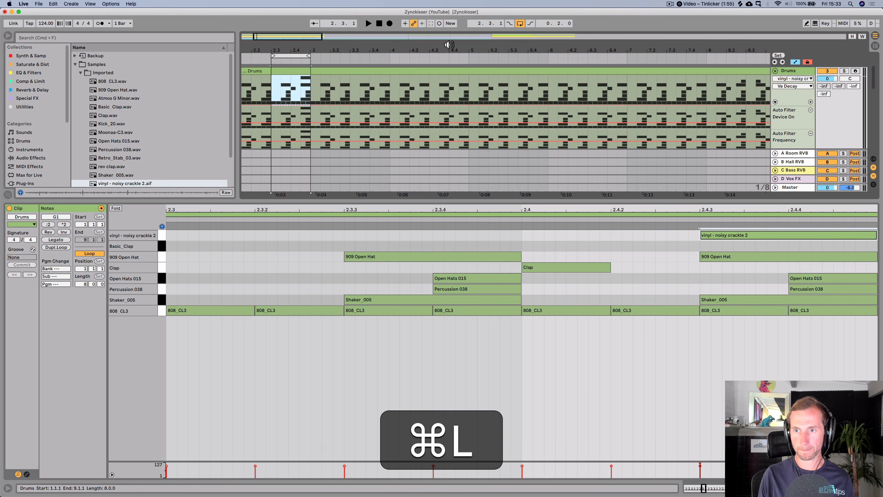
{"action": "left_click", "coordinate": [844, 71]}
{"action": "key", "text": "shift+Tab"}
{"action": "key", "text": "shift+space"}
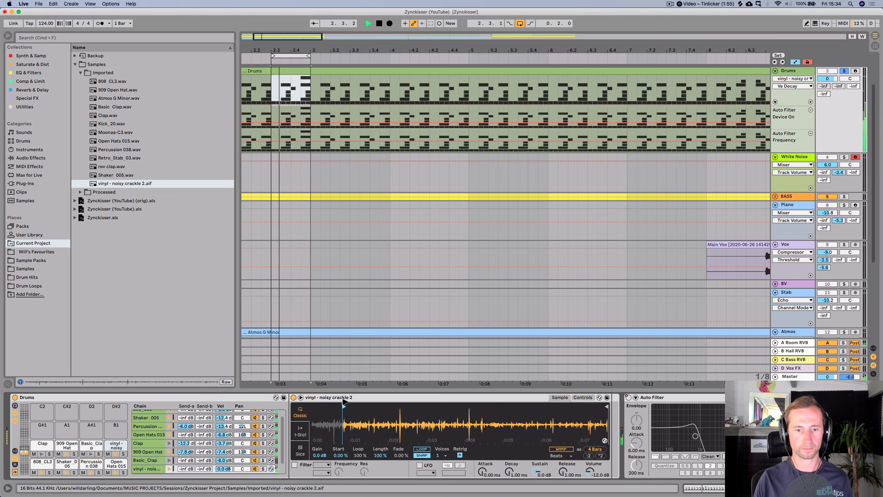
- Enable the crackle sampler's filter, choose a filter type and lower its frequency to 178 Hz
{"action": "left_click", "coordinate": [295, 465]}
{"action": "left_click", "coordinate": [321, 465]}
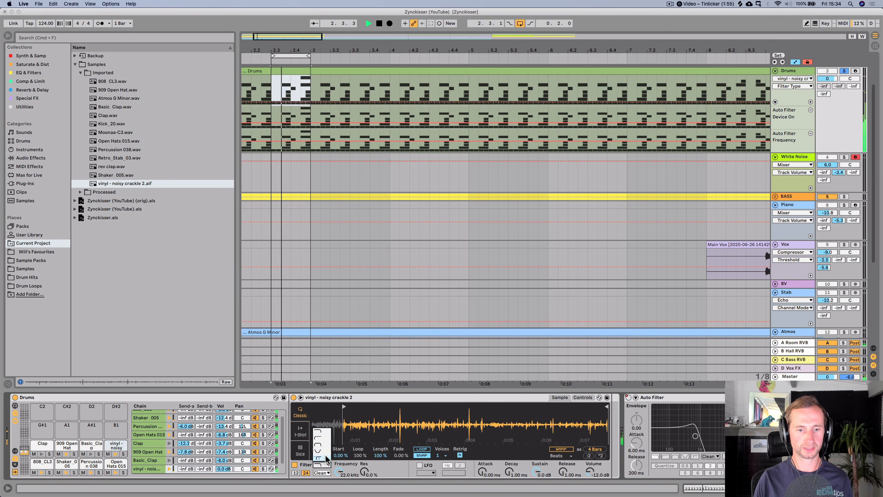
{"action": "left_click", "coordinate": [321, 440]}
{"action": "mouse_move", "coordinate": [339, 471]}
{"action": "left_mouse_down"}
{"action": "mouse_move", "coordinate": [340, 496]}
{"action": "mouse_move", "coordinate": [336, 474]}
{"action": "left_mouse_up"}
{"action": "key", "text": "space"}
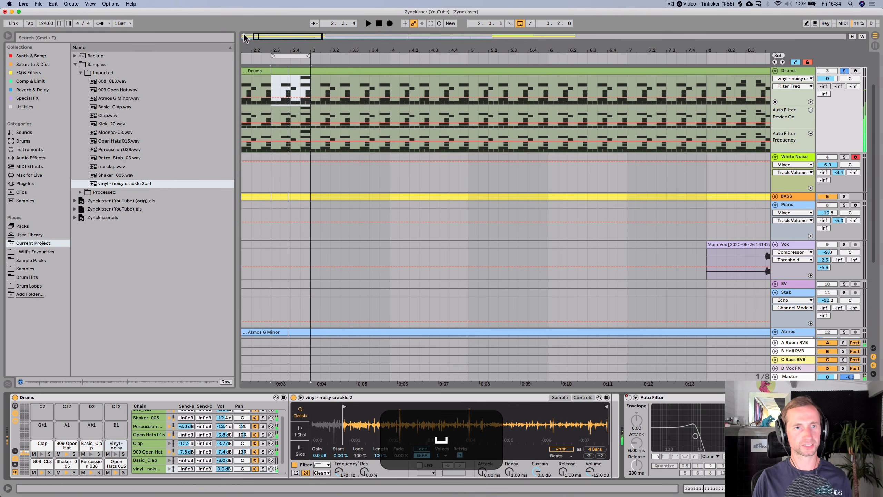
- Duplicate the first two bars of the Drums clip's vinyl crackle note into bars 3 and 4
{"action": "mouse_move", "coordinate": [270, 51]}
{"action": "left_mouse_down"}
{"action": "mouse_move", "coordinate": [256, 49]}
{"action": "mouse_move", "coordinate": [329, 56]}
{"action": "mouse_move", "coordinate": [317, 57]}
{"action": "left_mouse_up"}
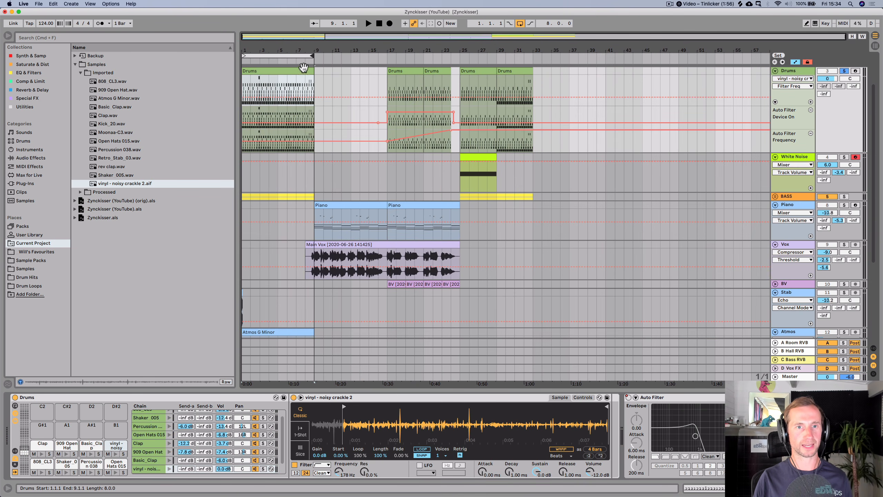
{"action": "double_click", "coordinate": [303, 67]}
{"action": "left_click_drag", "start_coordinate": [173, 243], "coordinate": [339, 240]}
{"action": "key", "text": "super+d"}
{"action": "key", "text": "super+space"}
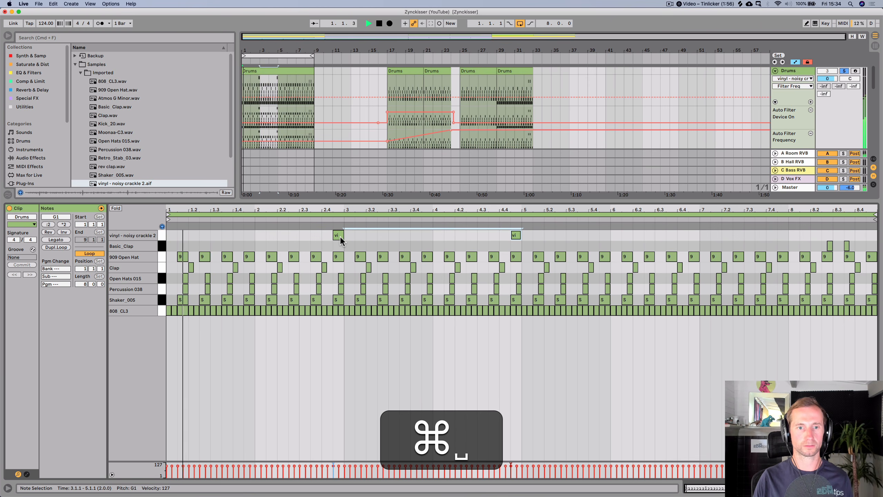
- Unsolo the Drums track and duplicate the vinyl crackle notes into bars 5 to 8
{"action": "left_click", "coordinate": [844, 70]}
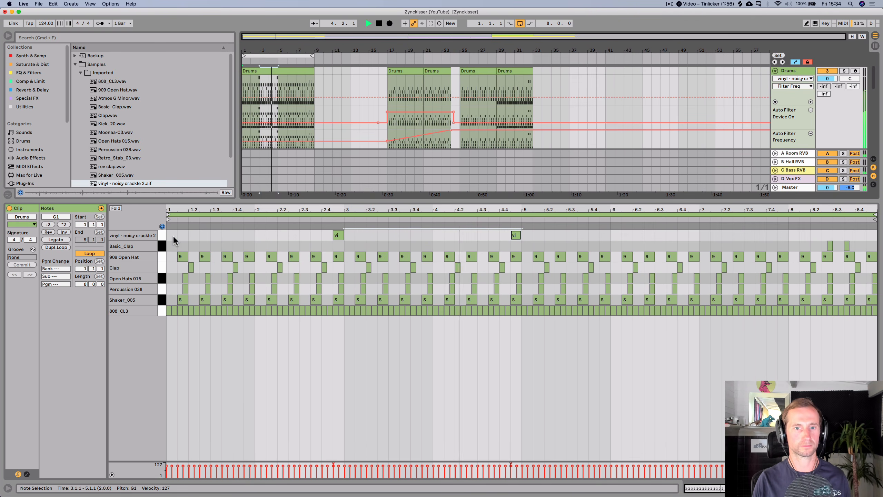
{"action": "left_click_drag", "start_coordinate": [169, 235], "coordinate": [328, 236]}
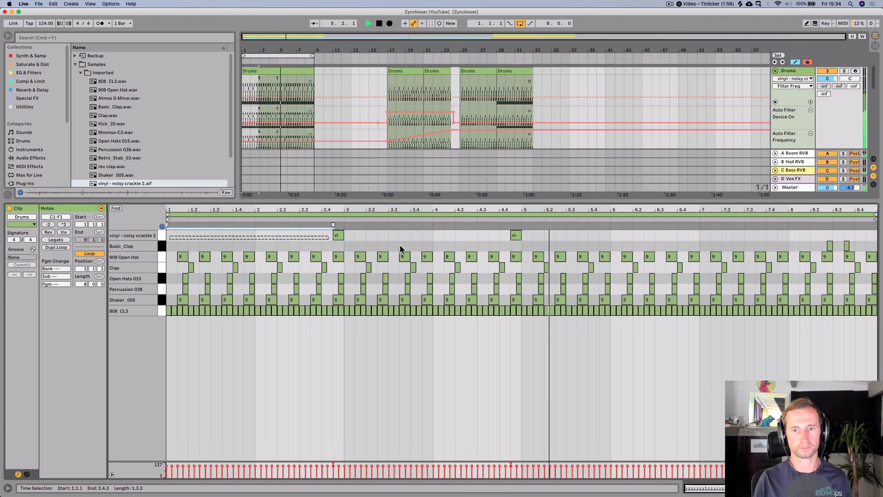
{"action": "left_click_drag", "start_coordinate": [399, 245], "coordinate": [520, 236]}
{"action": "key", "text": "super+d"}
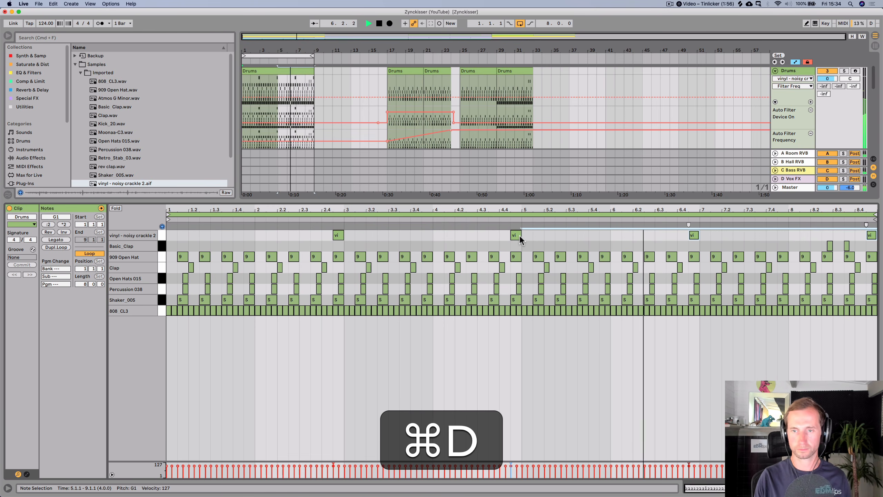
- Add EQ Eight to the Piano track and cut a low band around 190 Hz by -7.81 dB
{"action": "key", "text": "super+shift+Tab"}
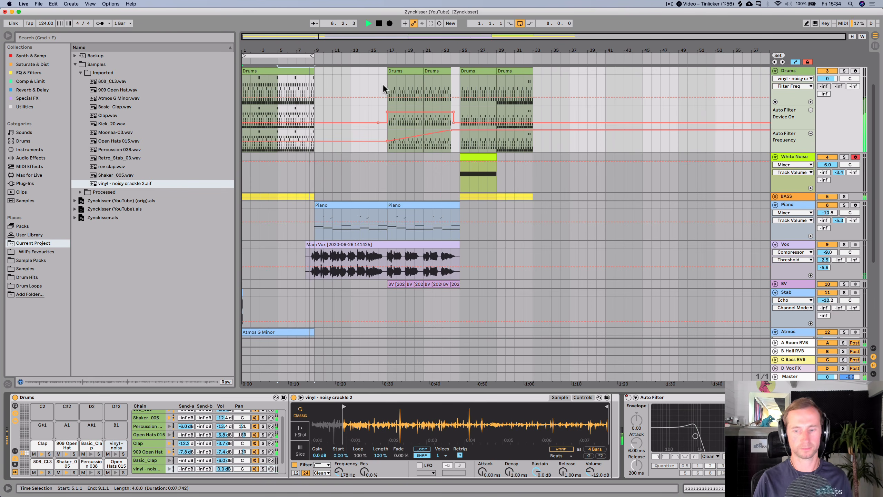
{"action": "key", "text": "l"}
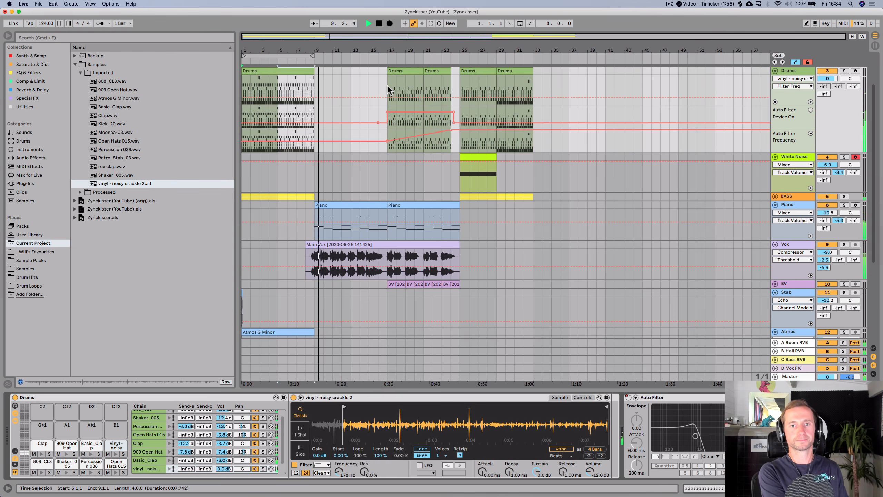
{"action": "left_click", "coordinate": [786, 205]}
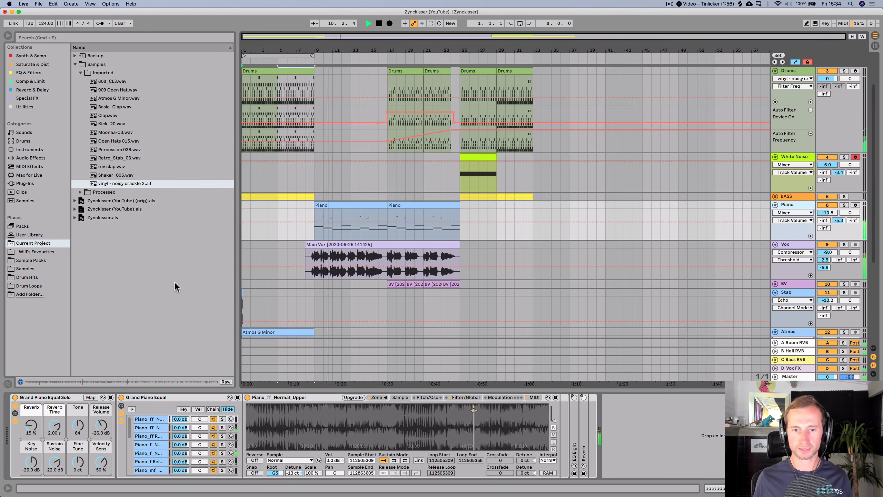
{"action": "left_click", "coordinate": [30, 73]}
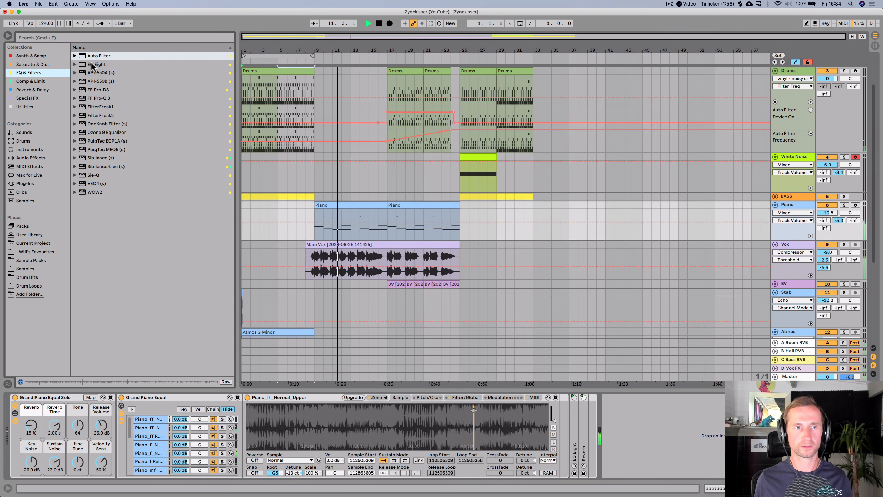
{"action": "left_click_drag", "start_coordinate": [92, 67], "coordinate": [613, 398]}
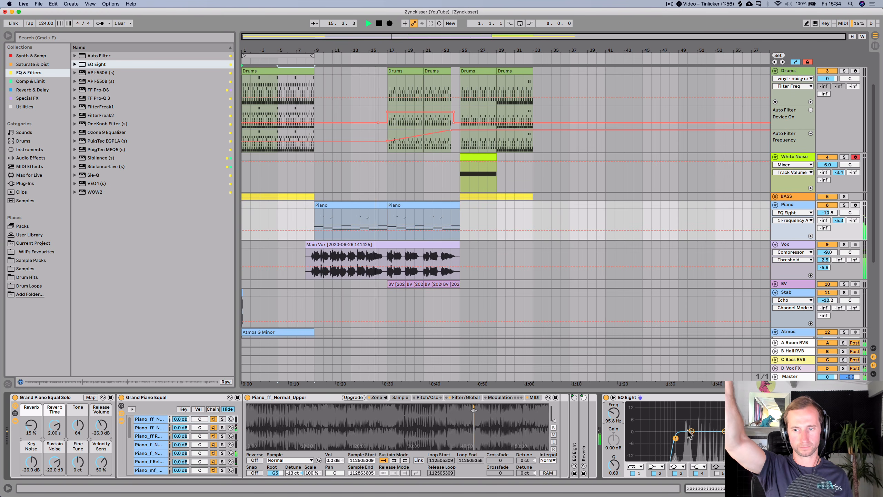
{"action": "left_click_drag", "start_coordinate": [688, 431], "coordinate": [690, 444]}
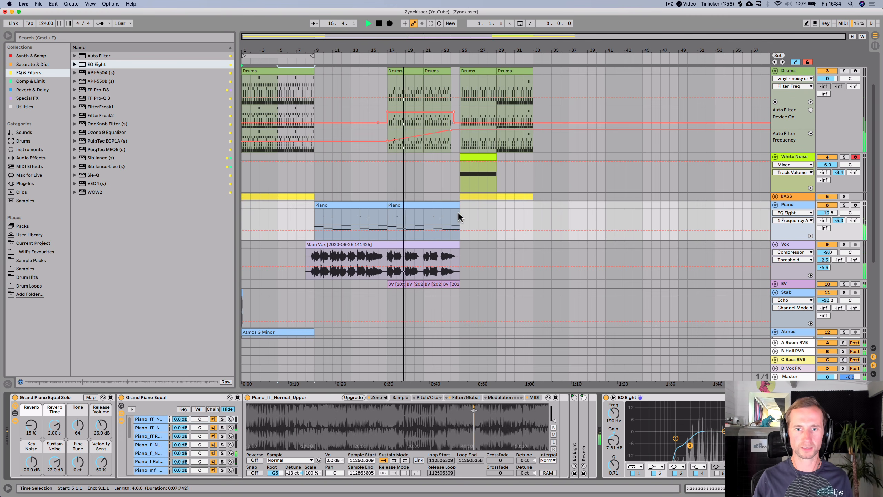
- Delete bar 24 from the end of the Piano clip and play the section
{"action": "left_click_drag", "start_coordinate": [451, 213], "coordinate": [458, 213]}
{"action": "key", "text": "BackSpace"}
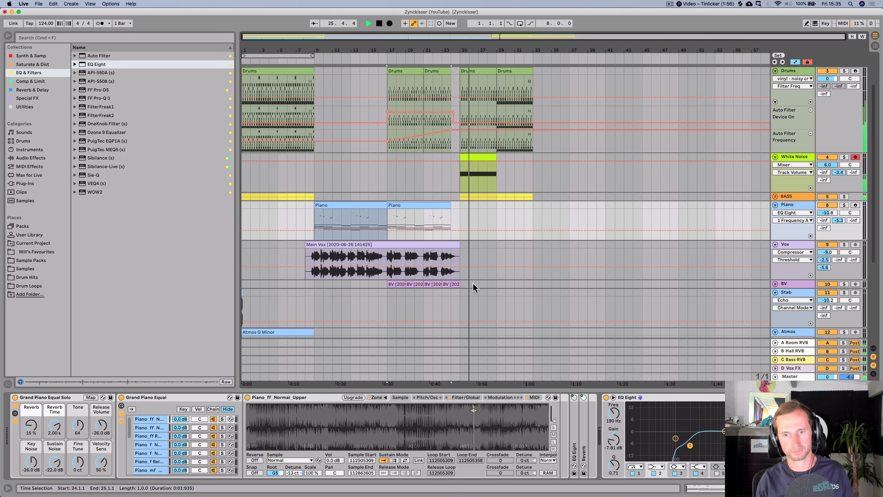
{"action": "scroll", "coordinate": [480, 277], "scroll_direction": "down", "scroll_amount": 5}
{"action": "key", "text": "space"}
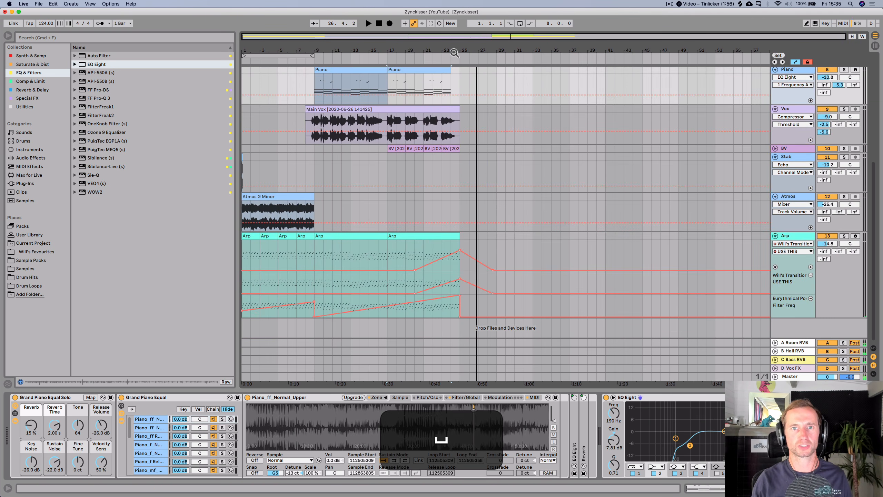
- Zoom into the Arp clip's end and shorten it to finish at bar 24
{"action": "left_click_drag", "start_coordinate": [454, 53], "coordinate": [498, 270]}
{"action": "left_click", "coordinate": [490, 247]}
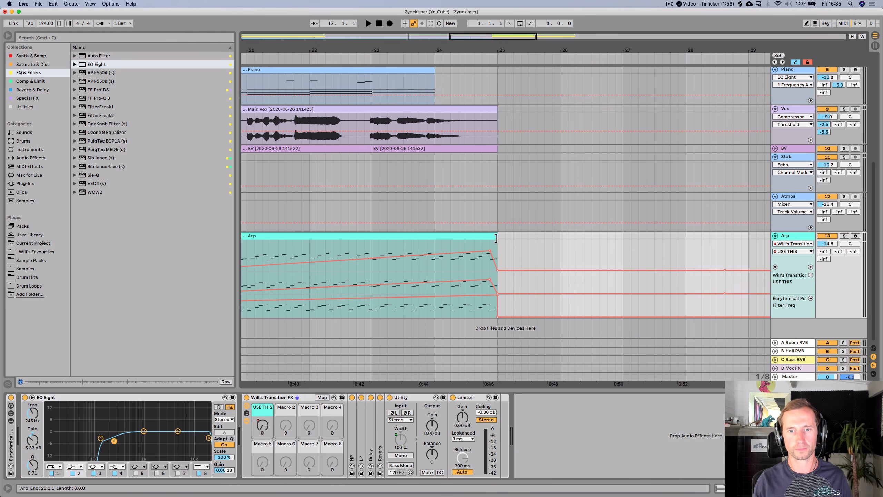
{"action": "left_click_drag", "start_coordinate": [496, 238], "coordinate": [490, 238]}
{"action": "left_click", "coordinate": [432, 58]}
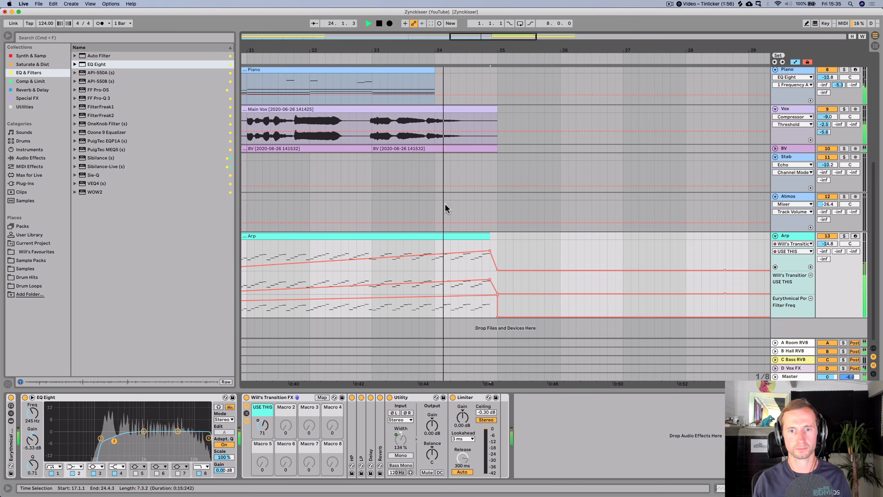
{"action": "left_click_drag", "start_coordinate": [484, 236], "coordinate": [435, 236]}
{"action": "key", "text": "space"}
{"action": "left_click", "coordinate": [324, 57]}
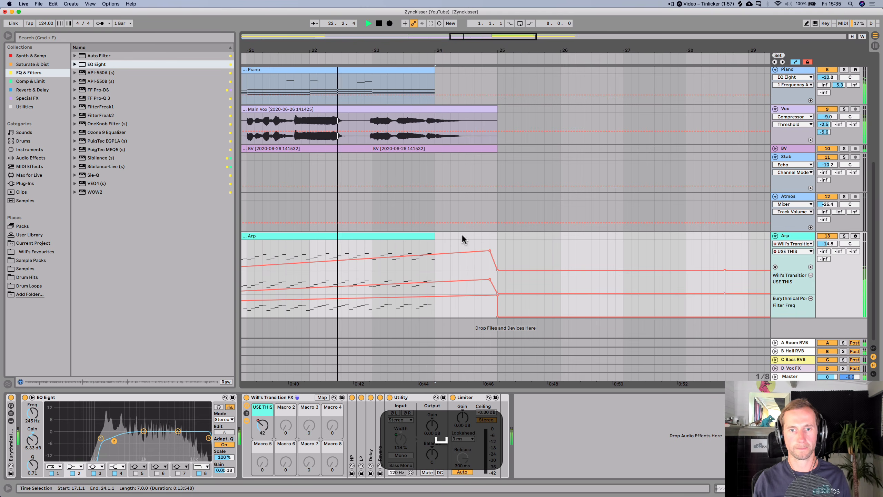
{"action": "left_click_drag", "start_coordinate": [439, 254], "coordinate": [450, 240]}
{"action": "key", "text": "super+z"}
{"action": "key", "text": "space"}
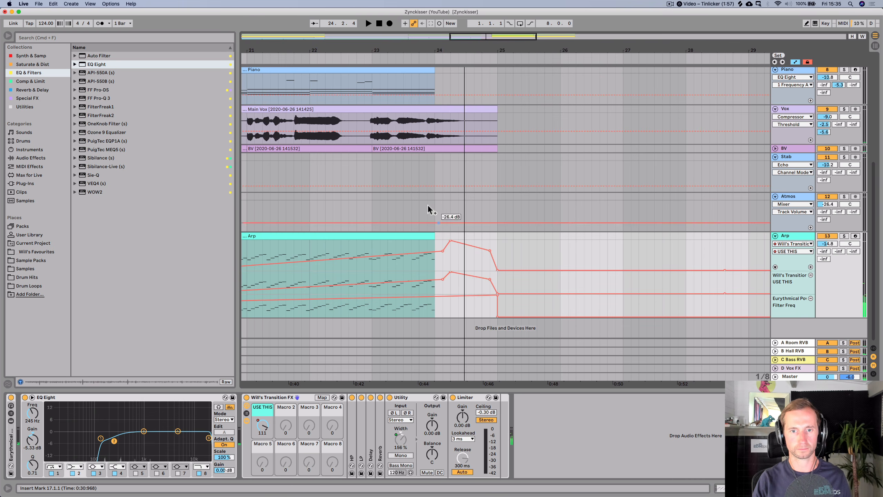
- Move the Arp filter automation breakpoint after bar 24 to level out the curve and play it
{"action": "left_click", "coordinate": [412, 59]}
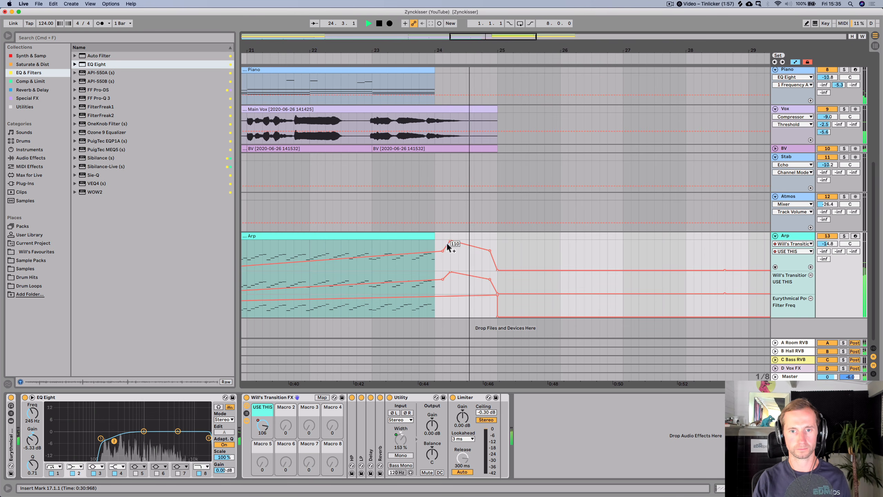
{"action": "left_click_drag", "start_coordinate": [450, 239], "coordinate": [459, 250]}
{"action": "key", "text": "space"}
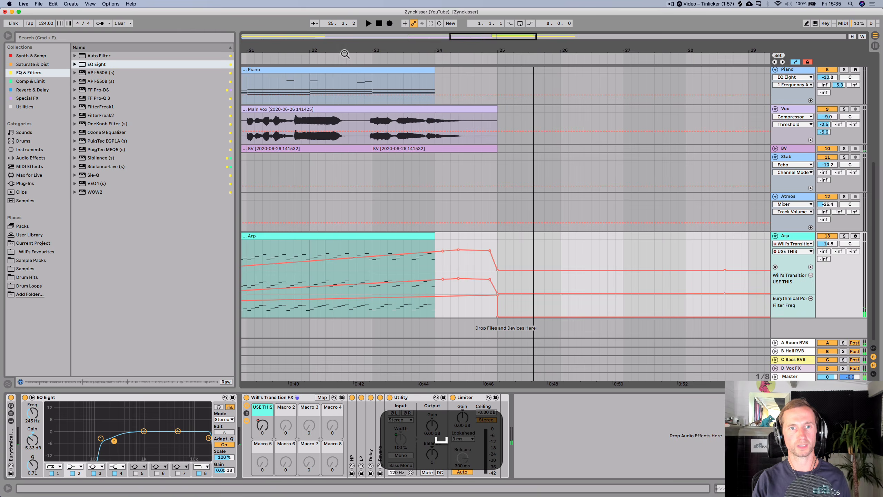
- Shorten the end of the Main Vox clip to just before bar 25 and play back the section
{"action": "left_click", "coordinate": [303, 58]}
{"action": "left_click_drag", "start_coordinate": [497, 117], "coordinate": [481, 116]}
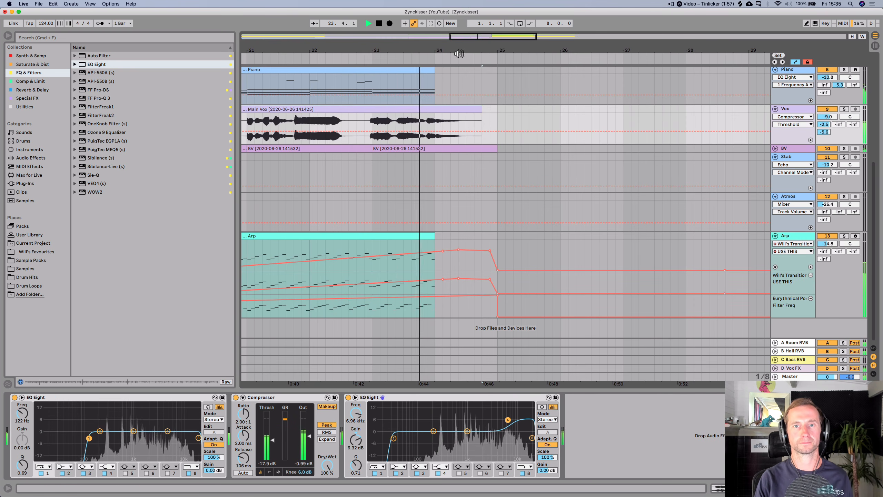
{"action": "left_click_drag", "start_coordinate": [458, 51], "coordinate": [458, 17]}
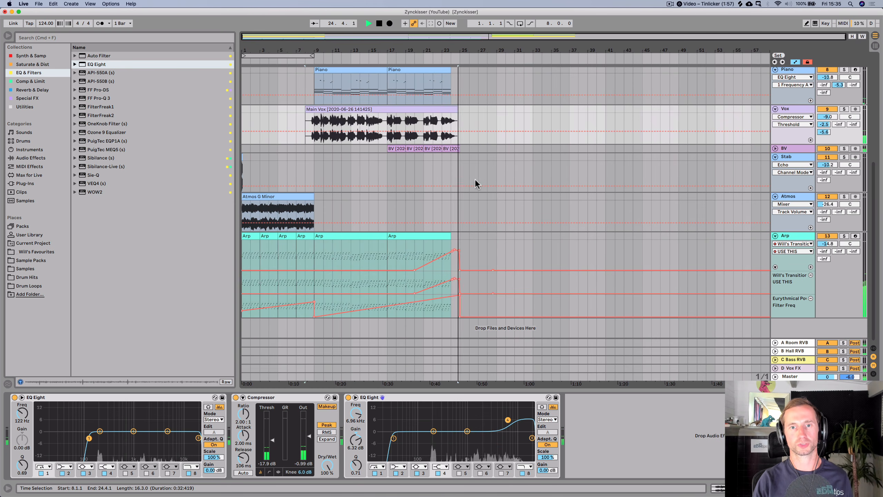
{"action": "scroll", "coordinate": [481, 194], "scroll_direction": "up", "scroll_amount": 6}
{"action": "key", "text": "space"}
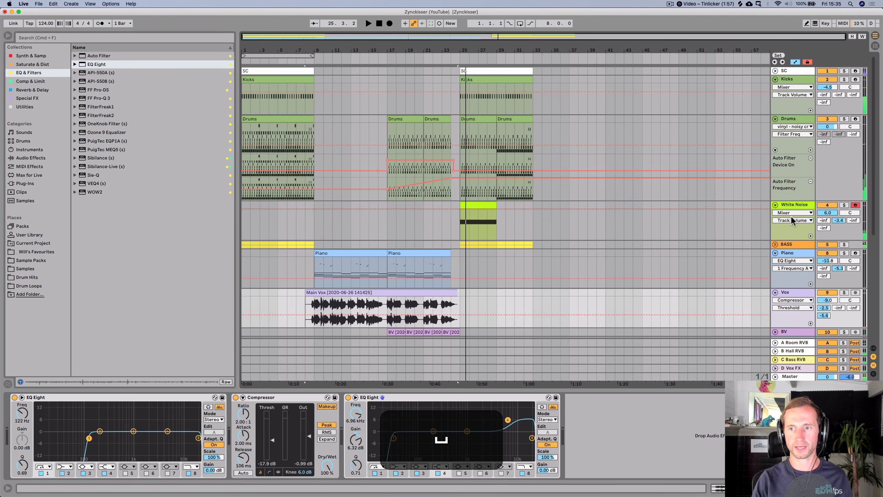
- Insert a new audio track below Drums and drop rev clap.wav from the project samples onto it before bar 25
{"action": "left_click", "coordinate": [796, 205]}
{"action": "left_click", "coordinate": [801, 118]}
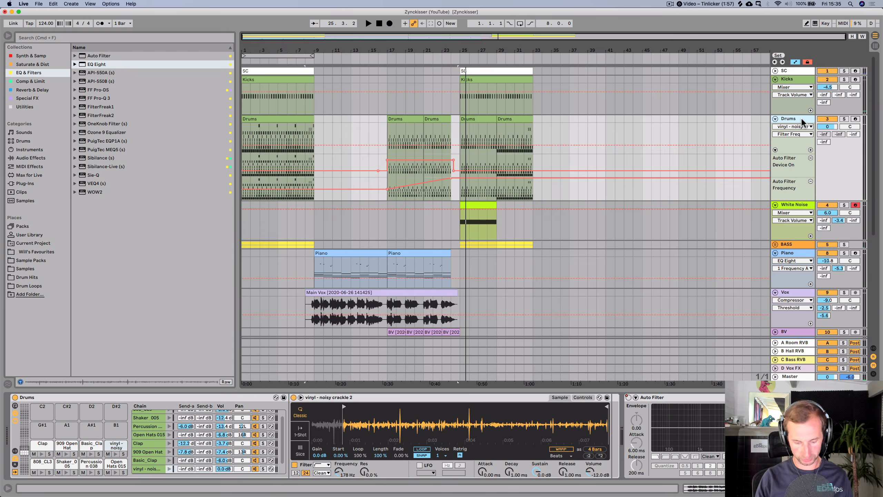
{"action": "key", "text": "super+t"}
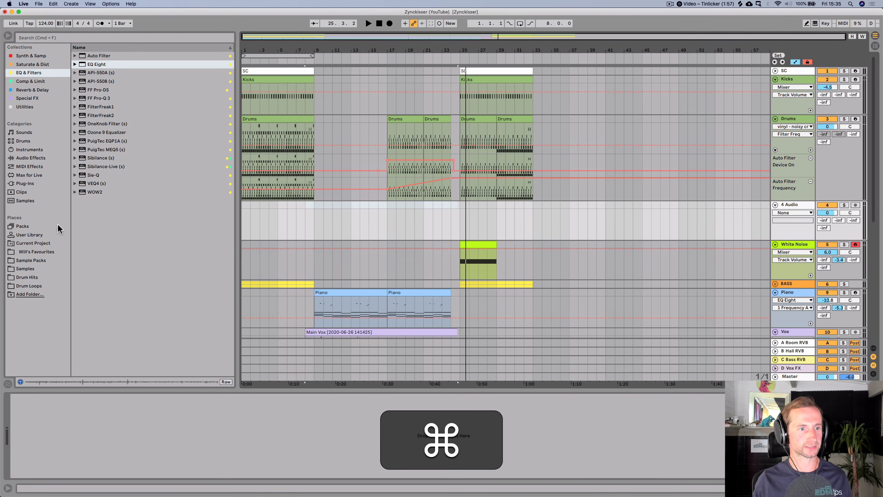
{"action": "left_click", "coordinate": [42, 243]}
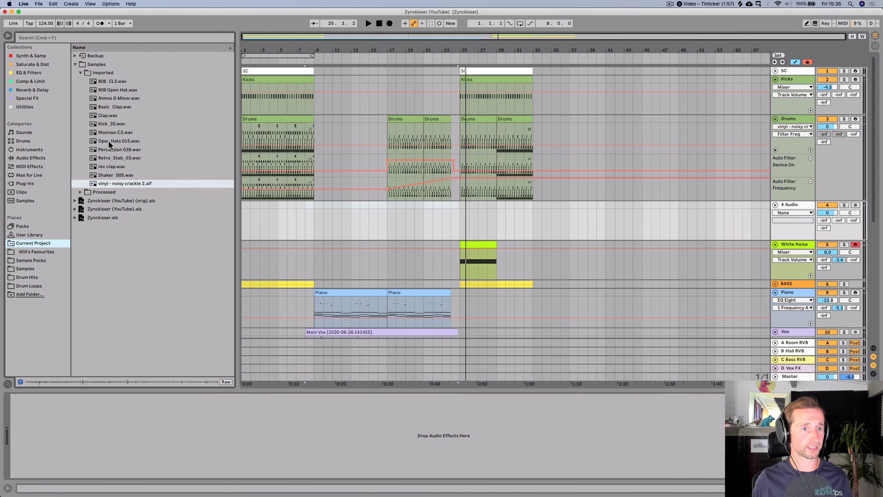
{"action": "left_click", "coordinate": [104, 158]}
{"action": "left_click_drag", "start_coordinate": [106, 166], "coordinate": [449, 216]}
- Move the rev clap clip so it ends exactly at bar 25
{"action": "left_click_drag", "start_coordinate": [460, 48], "coordinate": [460, 47]}
{"action": "left_click_drag", "start_coordinate": [388, 205], "coordinate": [436, 205]}
{"action": "left_click_drag", "start_coordinate": [437, 41], "coordinate": [438, 59]}
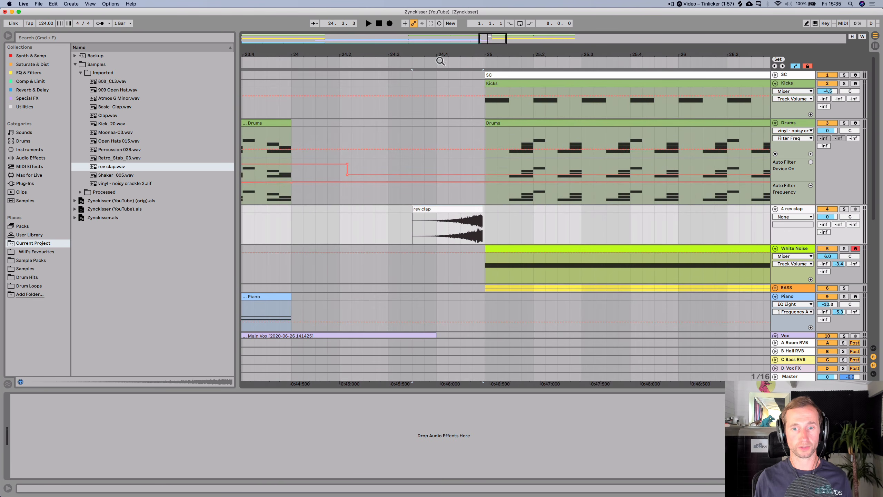
{"action": "left_click_drag", "start_coordinate": [466, 211], "coordinate": [471, 210]}
{"action": "mouse_move", "coordinate": [474, 54]}
{"action": "left_mouse_down"}
{"action": "mouse_move", "coordinate": [472, 80]}
{"action": "mouse_move", "coordinate": [471, 53]}
{"action": "left_mouse_up"}
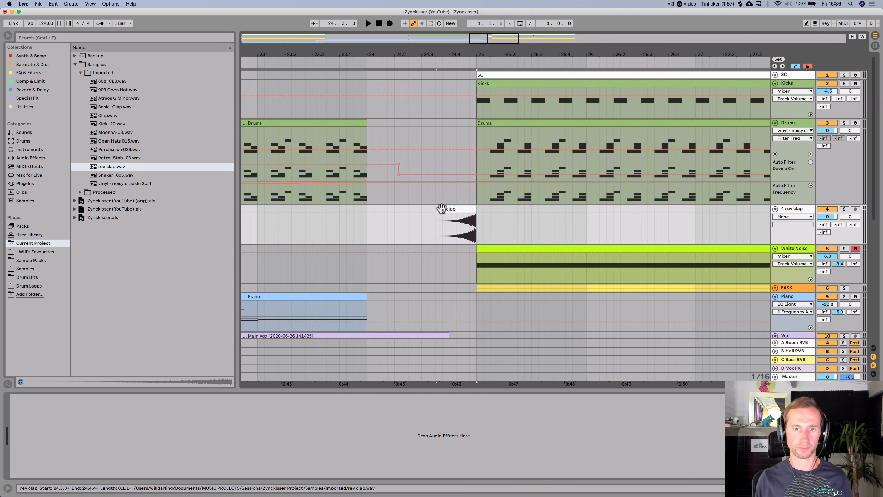
{"action": "key", "text": "shift"}
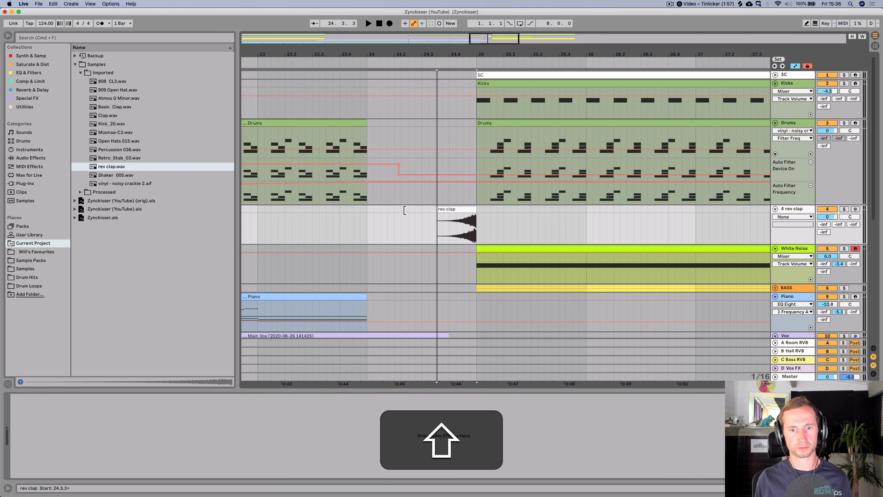
- Turn off warping on the rev clap clip so it plays at its original length
{"action": "double_click", "coordinate": [442, 209]}
{"action": "left_click", "coordinate": [94, 217]}
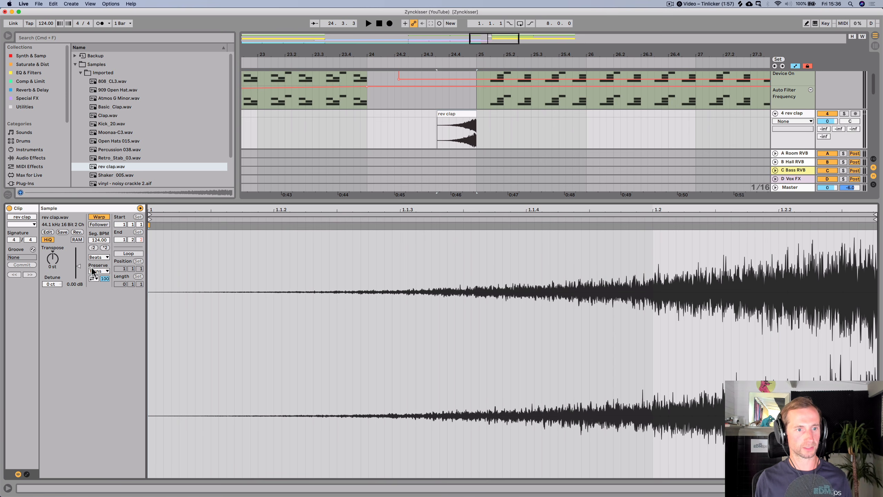
{"action": "left_click", "coordinate": [98, 297]}
{"action": "key", "text": "shift+Tab"}
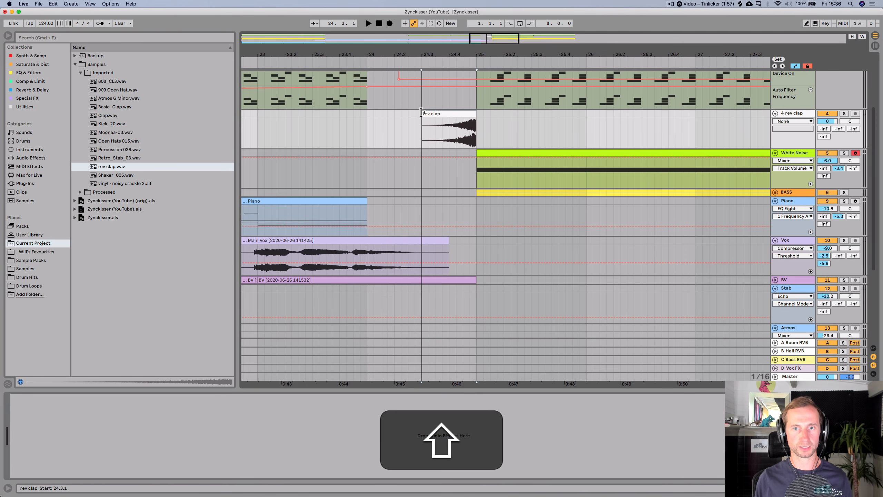
- Play the transition and lower the rev clap track volume to -12.1 dB
{"action": "left_click", "coordinate": [349, 62]}
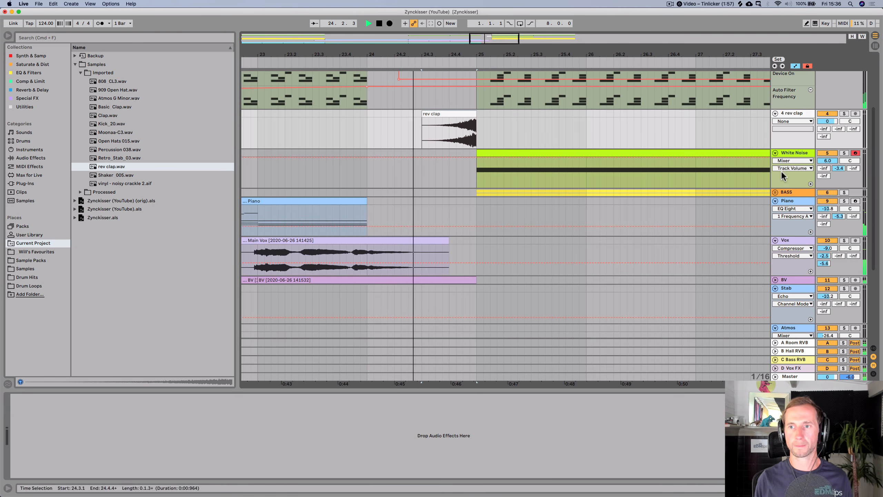
{"action": "key", "text": "space"}
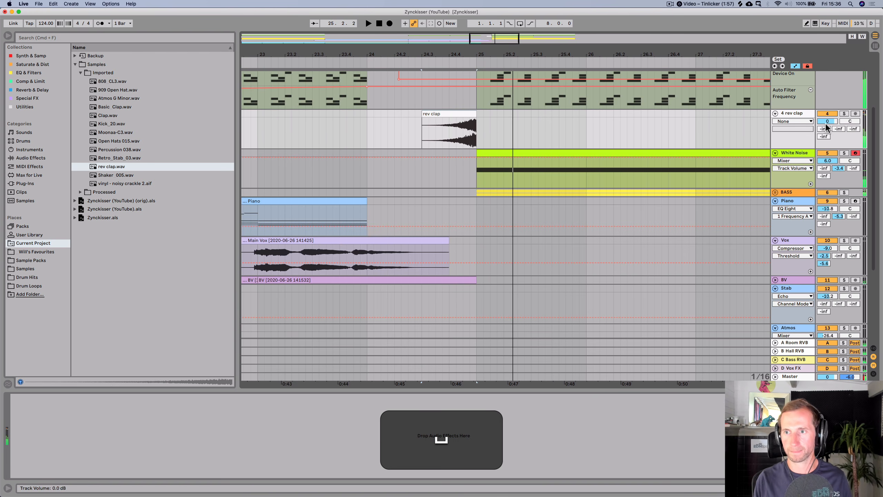
{"action": "left_click_drag", "start_coordinate": [827, 121], "coordinate": [828, 136]}
{"action": "key", "text": "space"}
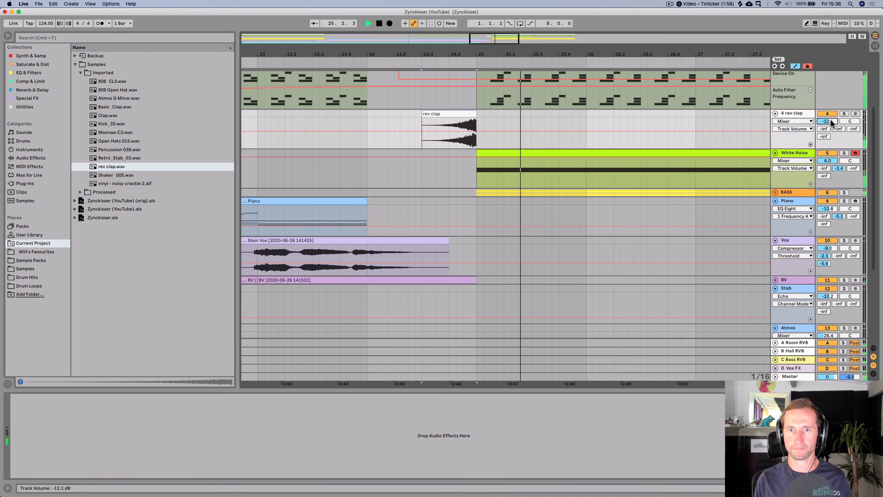
{"action": "key", "text": "space"}
{"action": "key", "text": "space"}
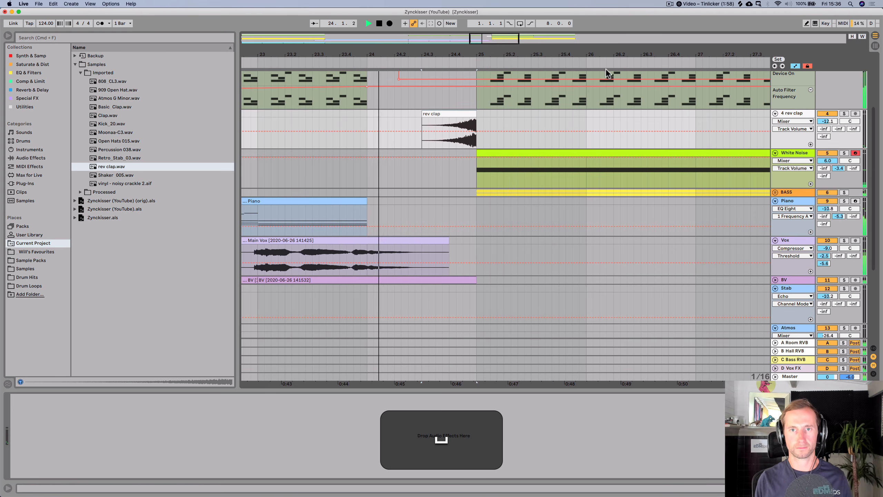
- Save the project
{"action": "left_click_drag", "start_coordinate": [607, 56], "coordinate": [602, 21]}
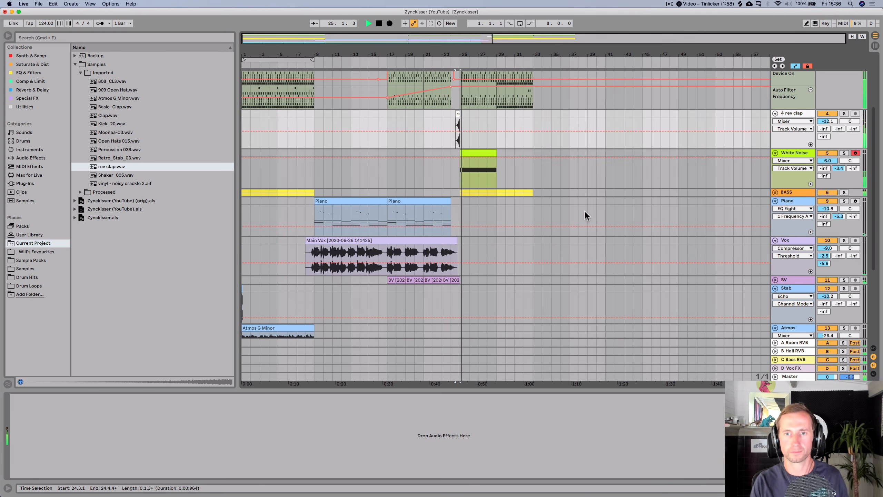
{"action": "scroll", "coordinate": [592, 174], "scroll_direction": "up", "scroll_amount": 4}
{"action": "scroll", "coordinate": [592, 160], "scroll_direction": "up", "scroll_amount": 2}
{"action": "key", "text": "super+s"}
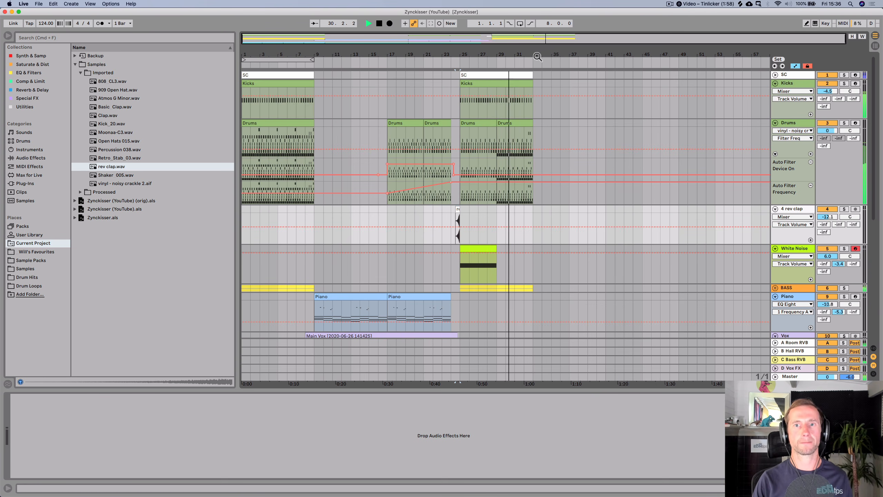
- Duplicate the SC clip at bar 25 twice to extend it through bar 41
{"action": "left_click", "coordinate": [536, 56]}
{"action": "left_click", "coordinate": [513, 77]}
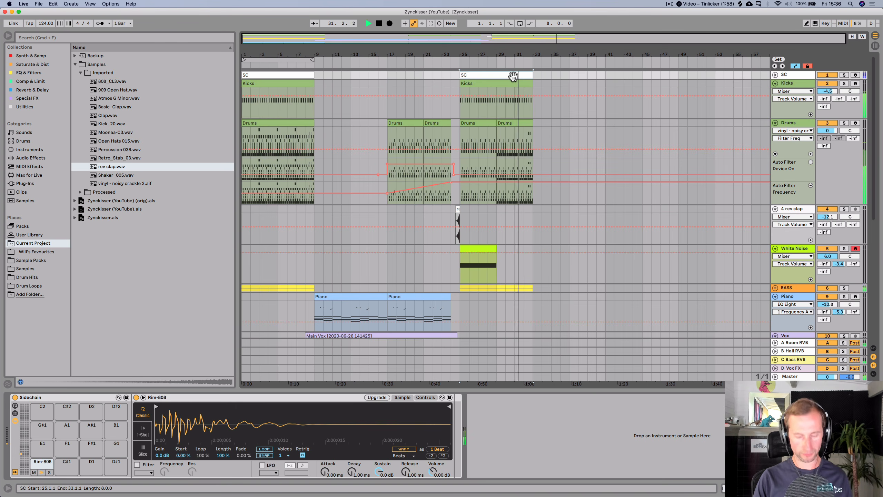
{"action": "key", "text": "super+d"}
{"action": "key", "text": "super+d"}
- Duplicate the Kicks clip three times and the last SC clip once to extend both through bar 57
{"action": "left_click", "coordinate": [511, 84]}
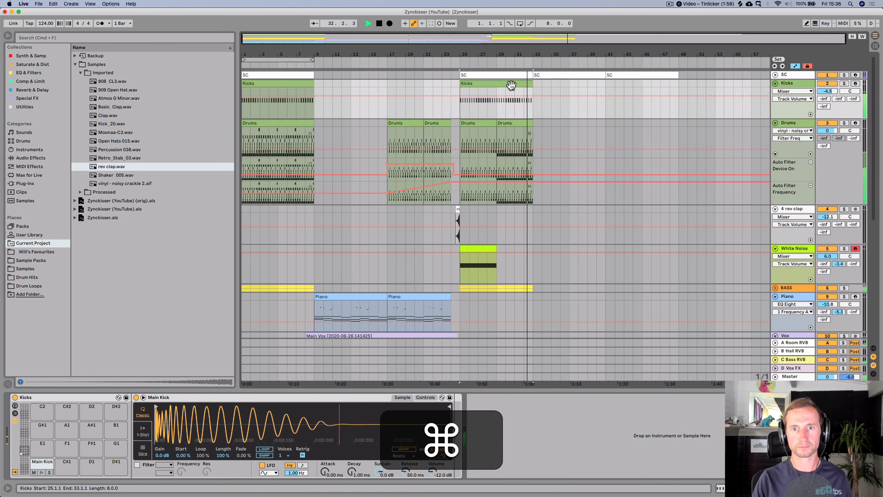
{"action": "key", "text": "space"}
{"action": "left_click_drag", "start_coordinate": [535, 55], "coordinate": [527, 54]}
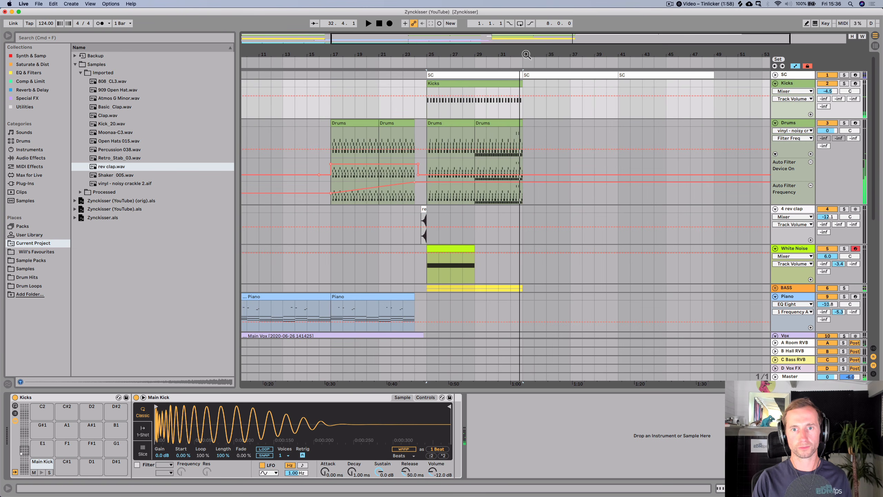
{"action": "key", "text": "w"}
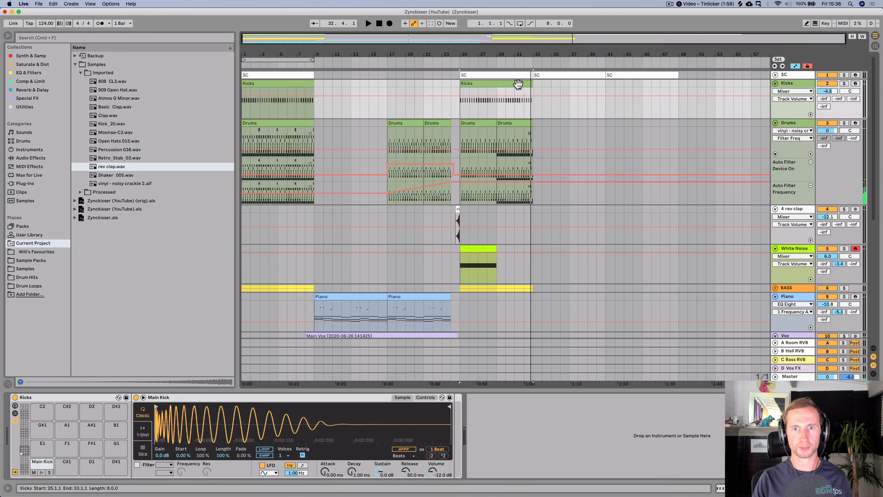
{"action": "key", "text": "super+d"}
{"action": "key", "text": "super+d"}
{"action": "key", "text": "super+d"}
{"action": "left_click", "coordinate": [669, 75]}
{"action": "key", "text": "super+d"}
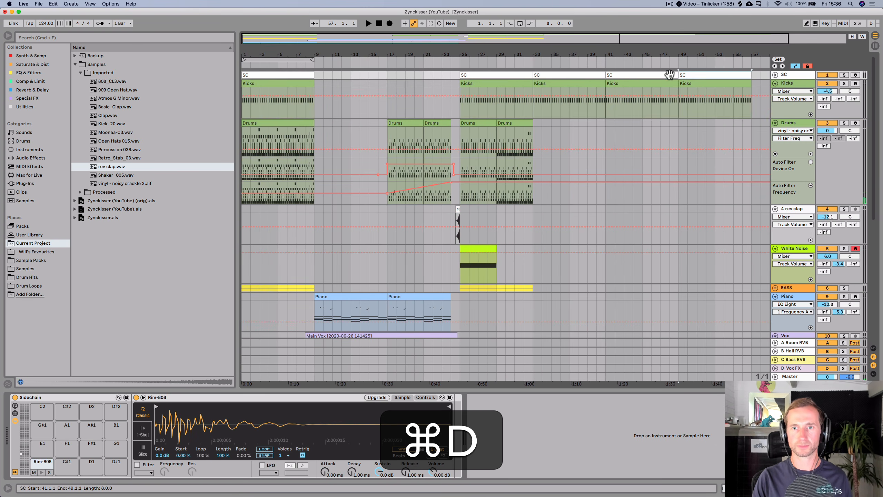
- Copy the intro Drums clip to bar 33 and duplicate it twice to fill through bar 57
{"action": "left_click_drag", "start_coordinate": [292, 124], "coordinate": [583, 131]}
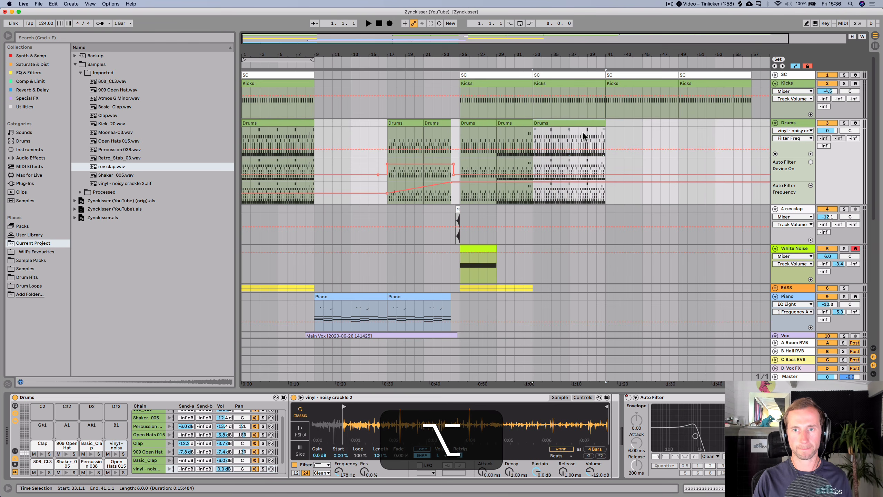
{"action": "key", "text": "super+d"}
{"action": "key", "text": "super+d"}
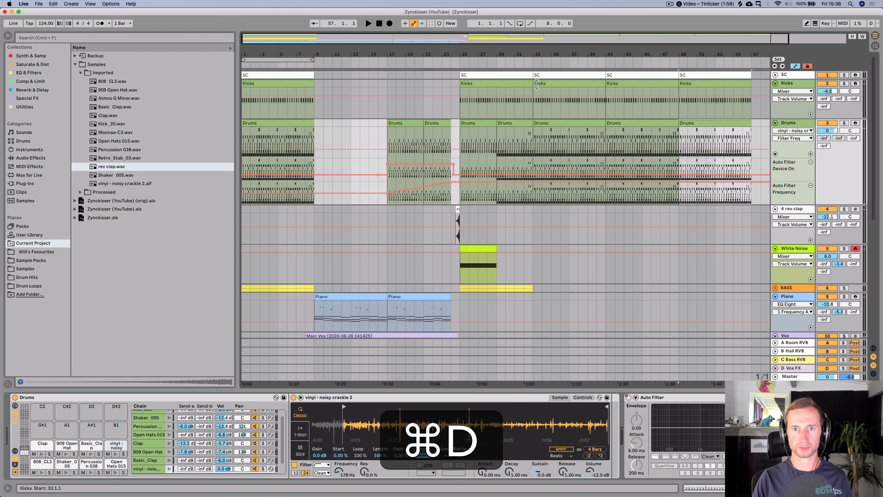
- Expand the BASS group and duplicate both Bass tracks' clips to extend them through bar 41
{"action": "left_click_drag", "start_coordinate": [533, 58], "coordinate": [523, 84]}
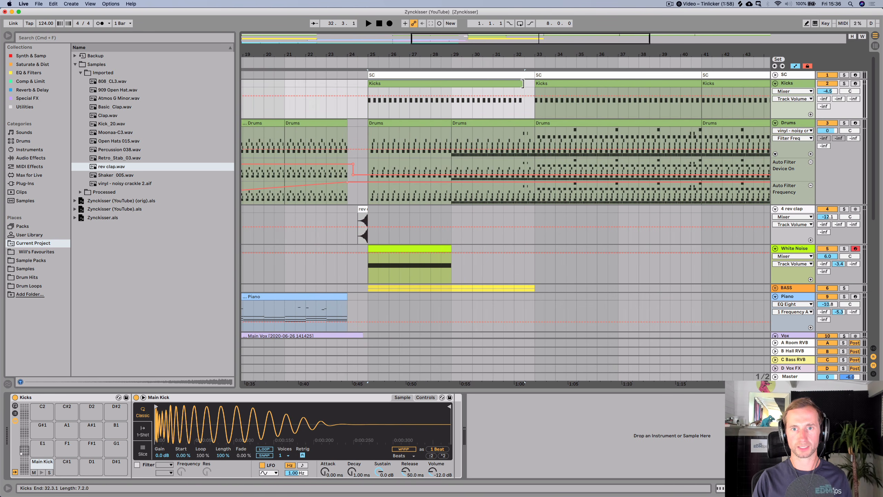
{"action": "scroll", "coordinate": [537, 256], "scroll_direction": "down", "scroll_amount": 10}
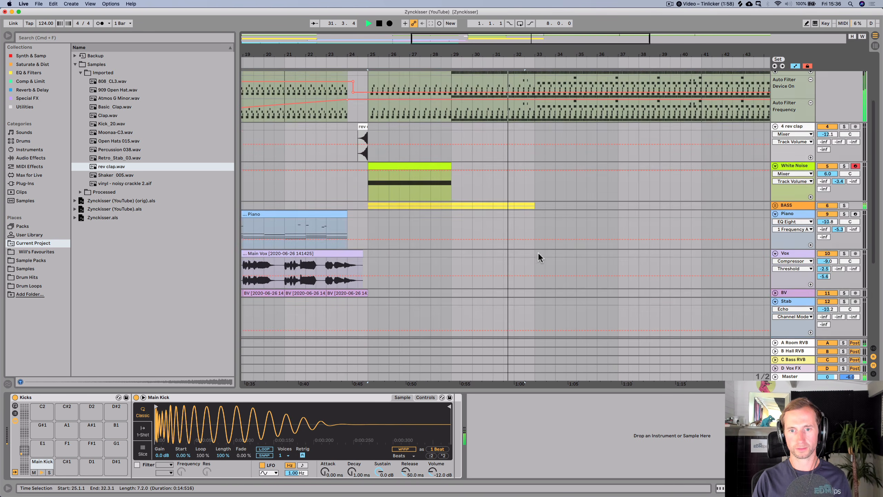
{"action": "key", "text": "space"}
{"action": "left_click", "coordinate": [776, 132]}
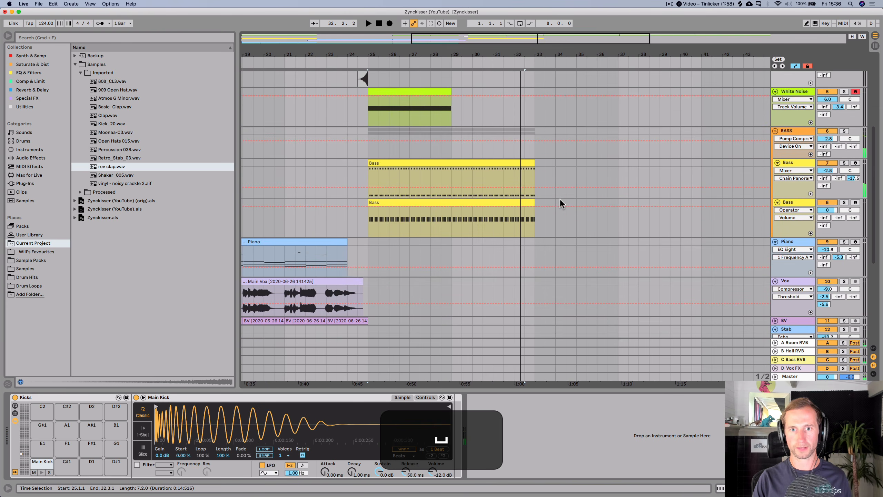
{"action": "key", "text": "Up"}
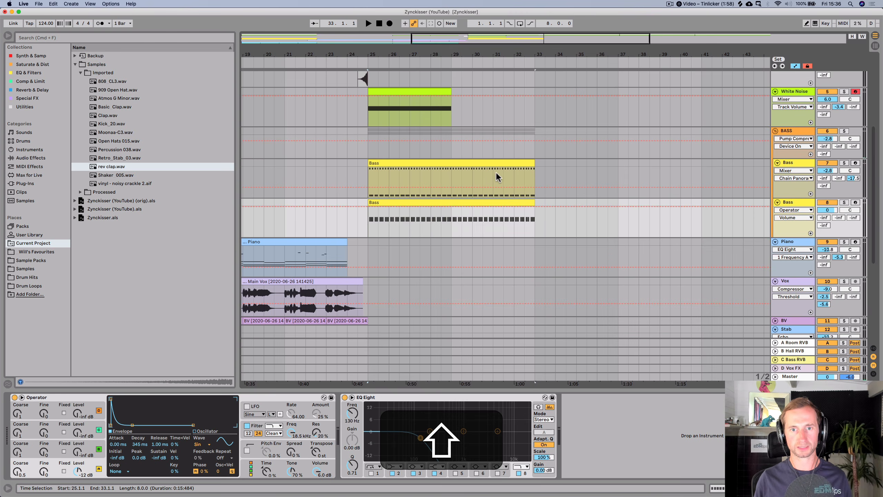
{"action": "key", "text": "shift+super+d"}
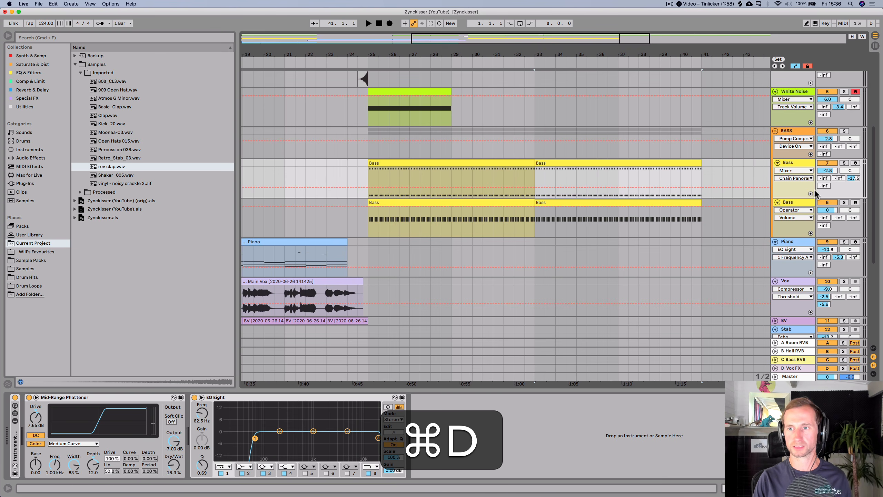
- Shorten the lower Bass track's first clip so it stops a little before bar 33
{"action": "left_click", "coordinate": [490, 61]}
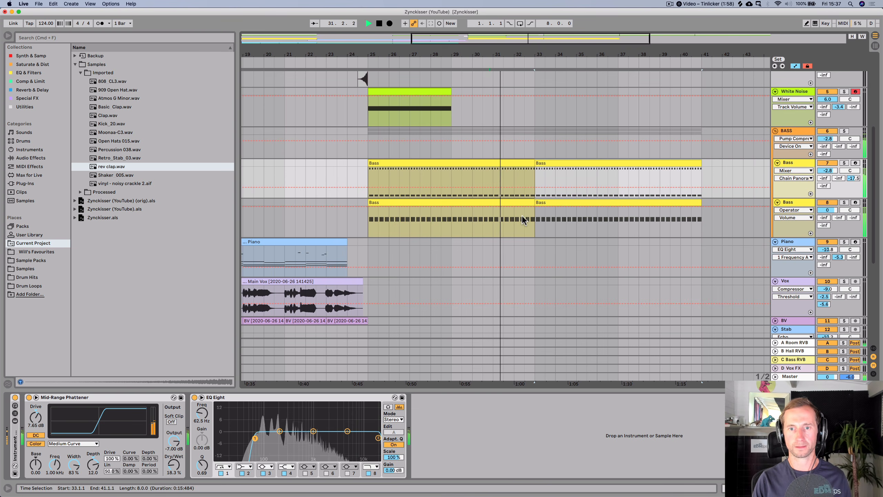
{"action": "left_click_drag", "start_coordinate": [535, 201], "coordinate": [526, 201]}
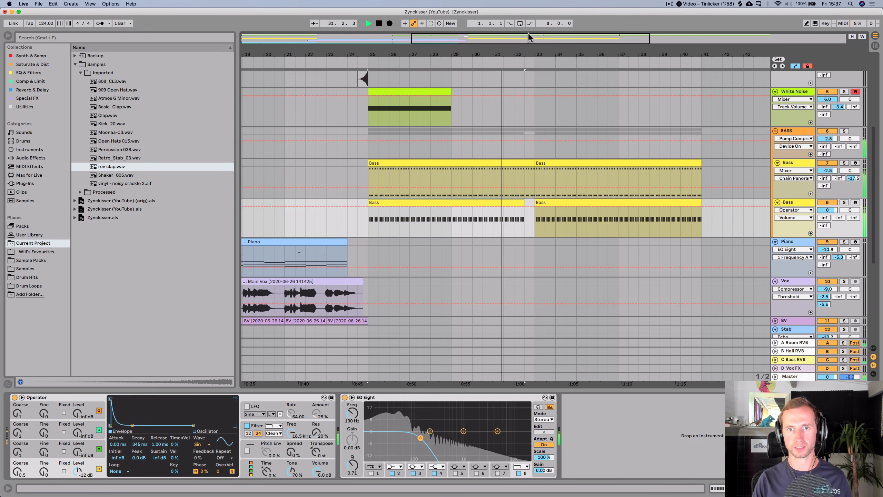
{"action": "left_click_drag", "start_coordinate": [528, 38], "coordinate": [527, 139]}
{"action": "left_click_drag", "start_coordinate": [524, 203], "coordinate": [530, 204]}
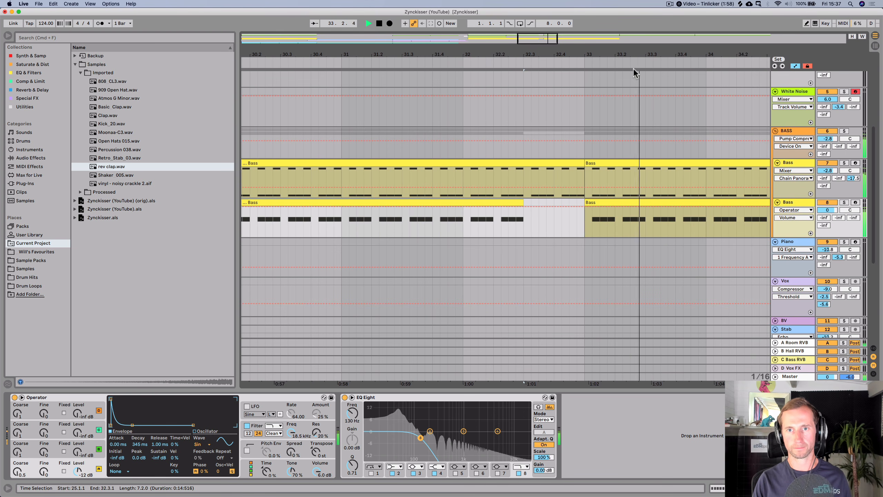
- Open the Drums clip at bar 33 and delete all of its 909 Open Hat notes
{"action": "left_click_drag", "start_coordinate": [635, 56], "coordinate": [511, 55]}
{"action": "scroll", "coordinate": [518, 122], "scroll_direction": "up", "scroll_amount": 5}
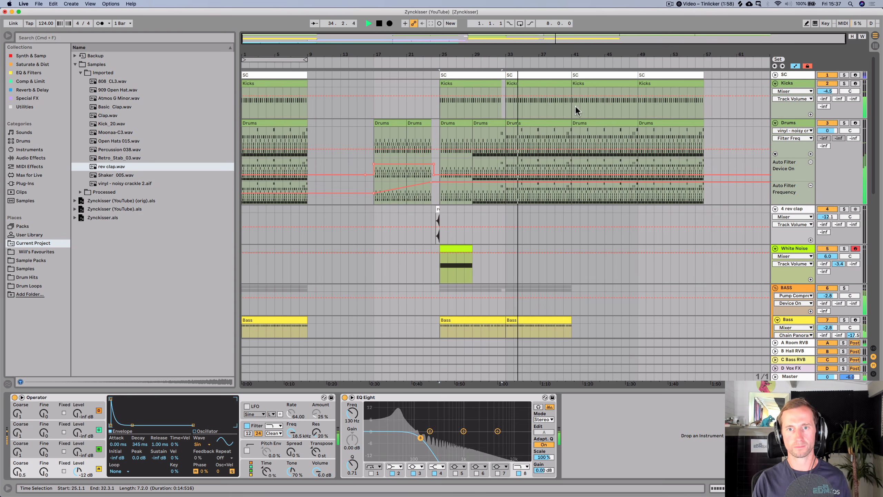
{"action": "double_click", "coordinate": [520, 125]}
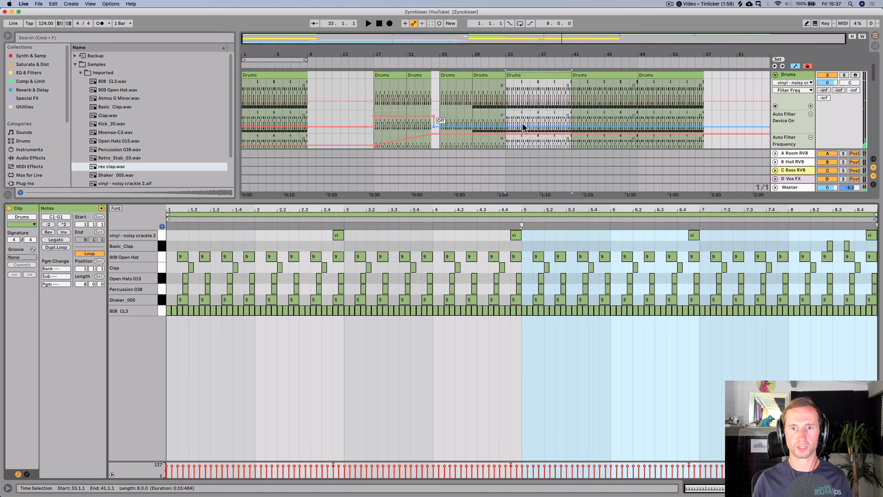
{"action": "left_click", "coordinate": [157, 257]}
{"action": "key", "text": "BackSpace"}
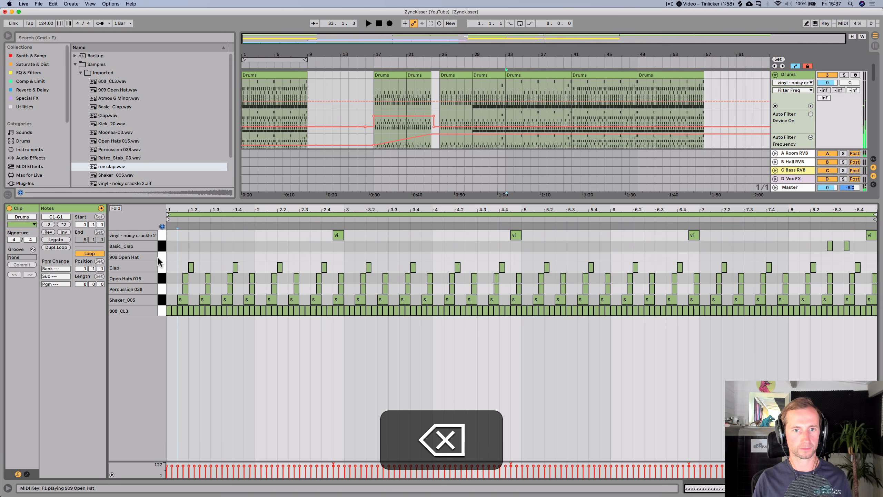
- Switch the lower panel back to the device view and save the set
{"action": "key", "text": "shift+Tab"}
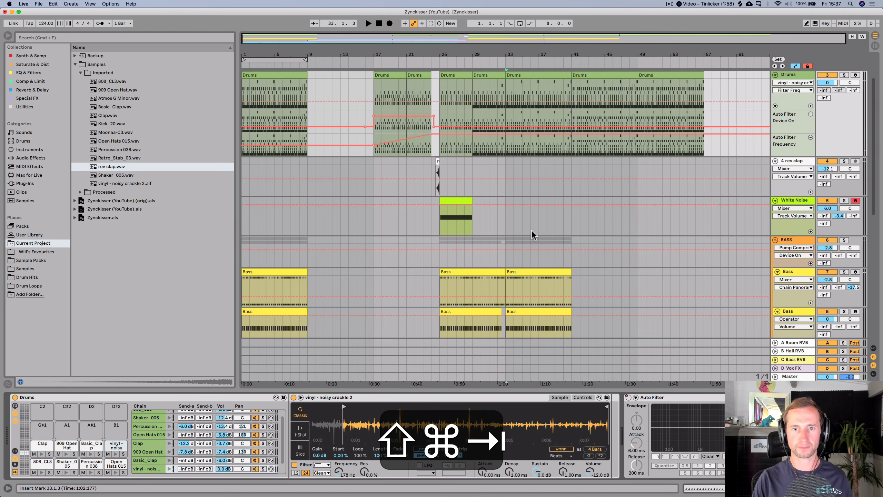
{"action": "key", "text": "super+s"}
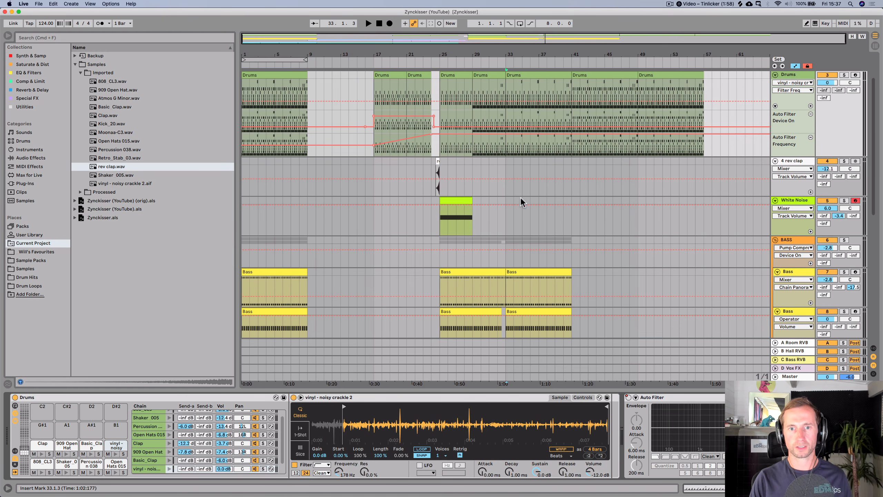
- Open the lower Bass track's clip at bar 33 to inspect its notes
{"action": "scroll", "coordinate": [521, 196], "scroll_direction": "down", "scroll_amount": 3}
{"action": "scroll", "coordinate": [523, 194], "scroll_direction": "down", "scroll_amount": 5}
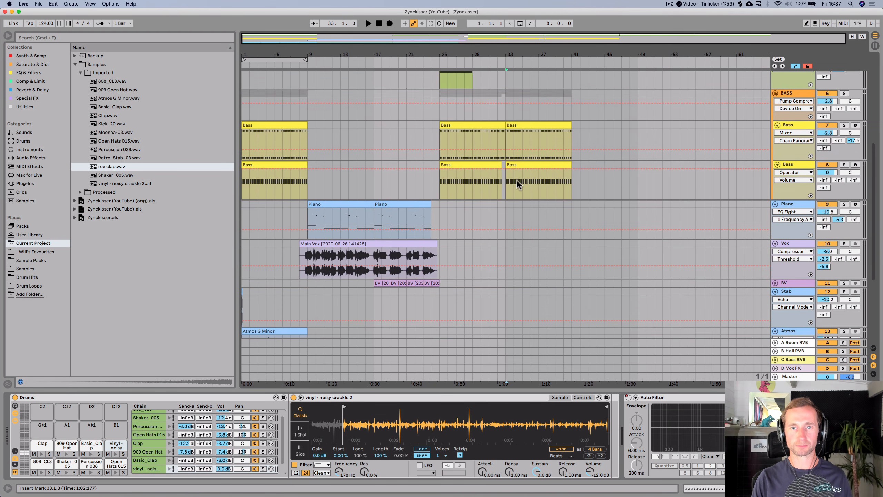
{"action": "double_click", "coordinate": [517, 125]}
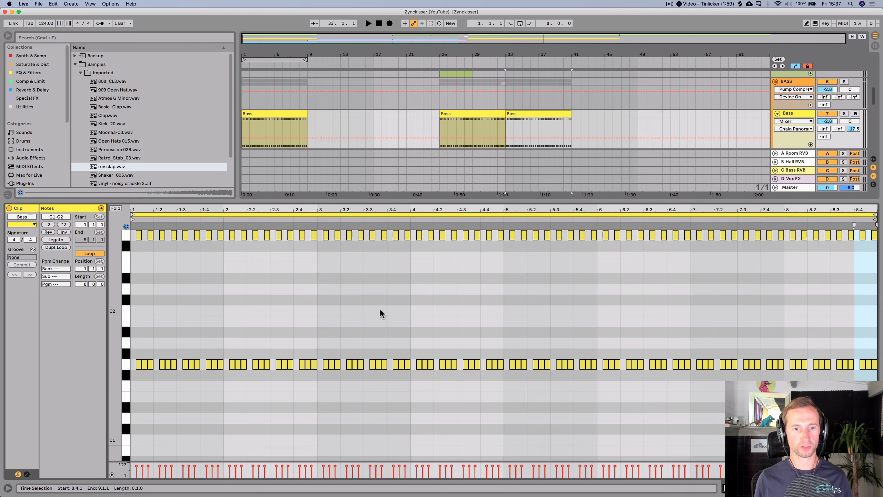
{"action": "key", "text": "shift+Tab"}
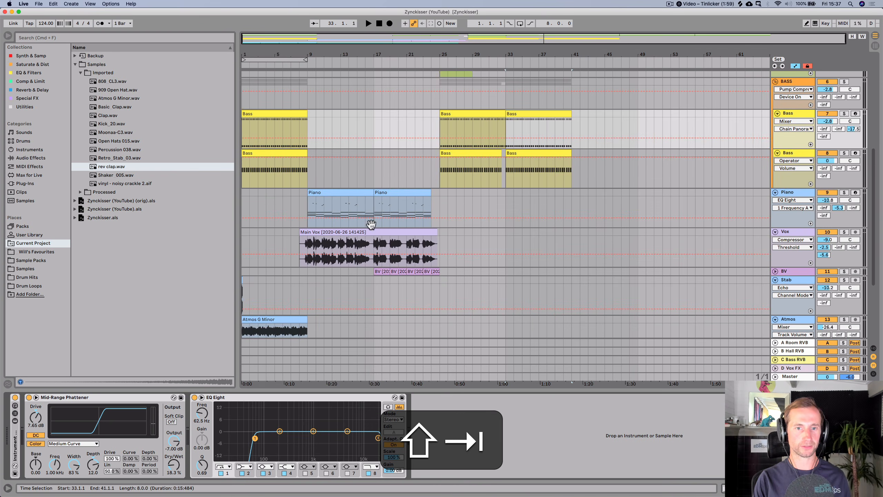
- Open the second Piano clip and lower its note in bar 7 by four semitones to C2
{"action": "double_click", "coordinate": [365, 192]}
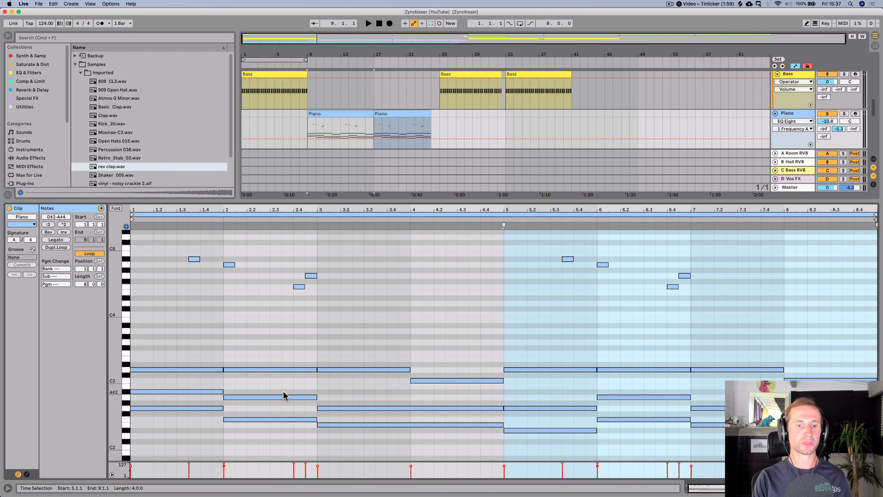
{"action": "scroll", "coordinate": [283, 395], "scroll_direction": "down", "scroll_amount": 10}
{"action": "left_click", "coordinate": [161, 258]}
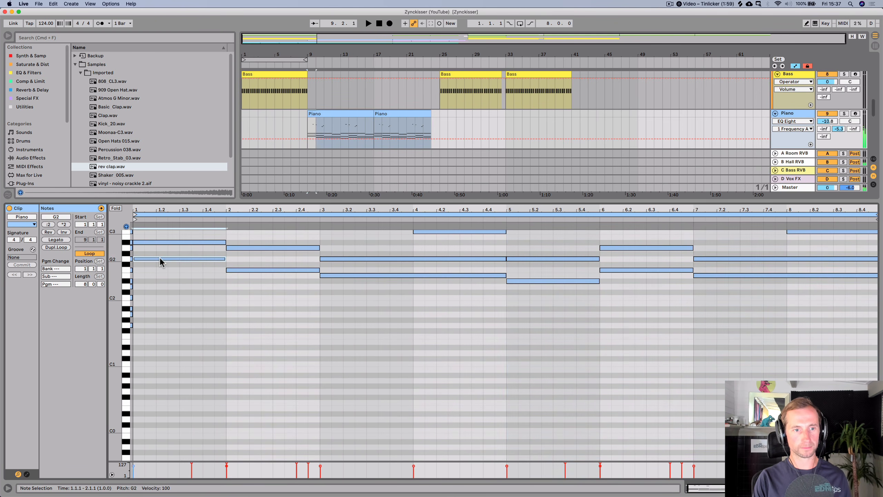
{"action": "left_click", "coordinate": [326, 275]}
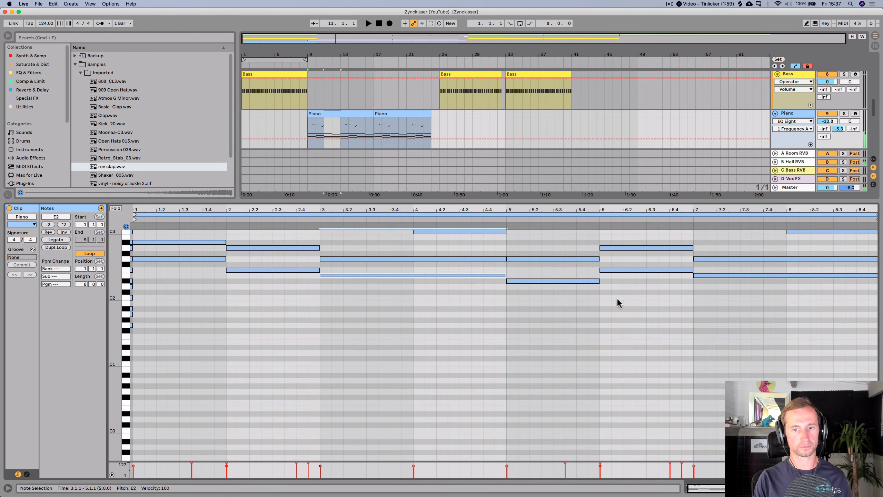
{"action": "left_click", "coordinate": [589, 282]}
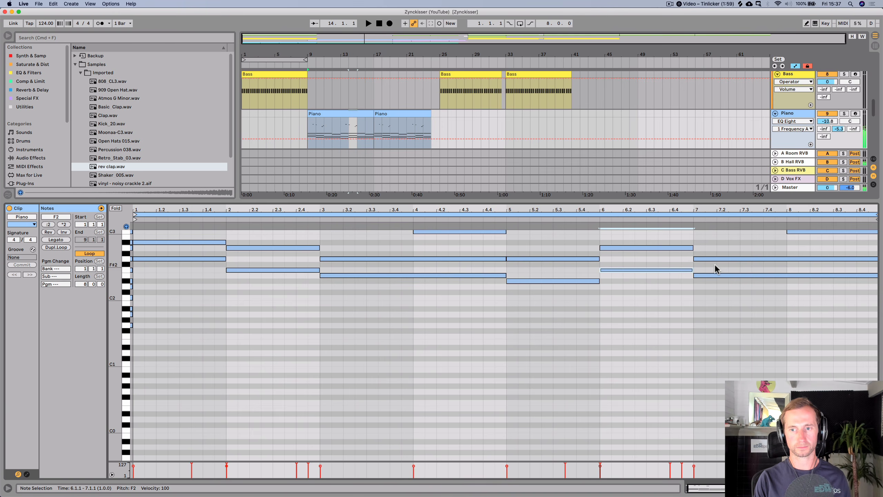
{"action": "left_click", "coordinate": [716, 276]}
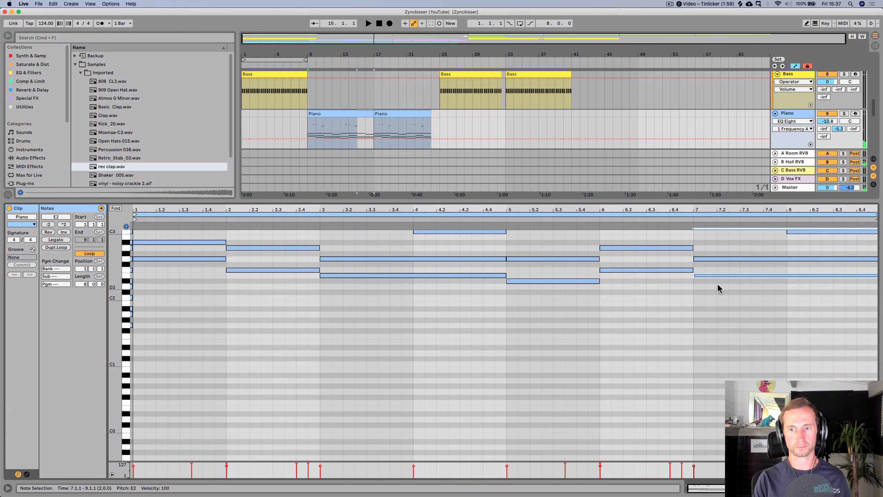
{"action": "key", "text": "Down"}
{"action": "key", "text": "Down"}
{"action": "key", "text": "Down"}
{"action": "key", "text": "Down"}
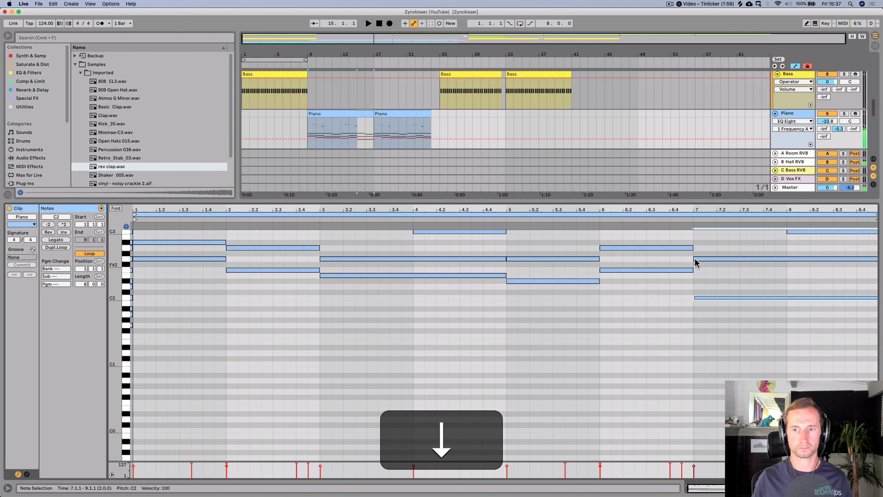
- Play back the Piano clip to audition the changed note
{"action": "key", "text": "space"}
{"action": "scroll", "coordinate": [709, 287], "scroll_direction": "up", "scroll_amount": 3}
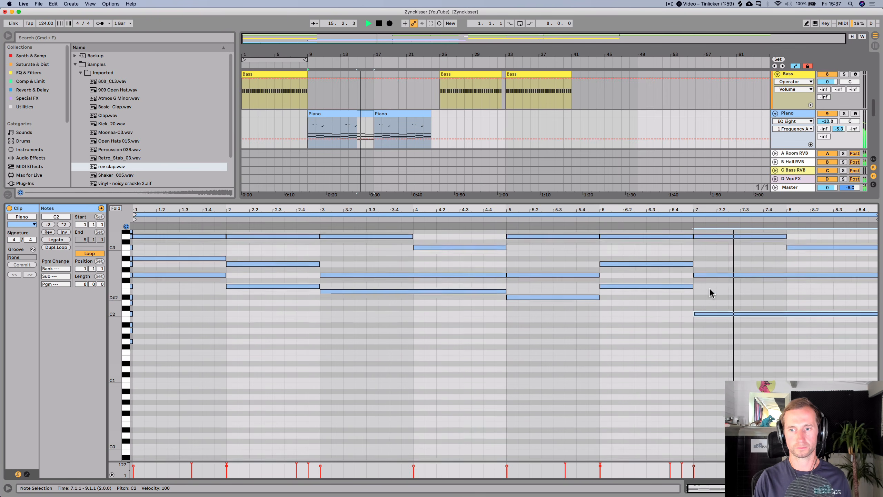
{"action": "key", "text": "space"}
{"action": "left_click", "coordinate": [716, 314]}
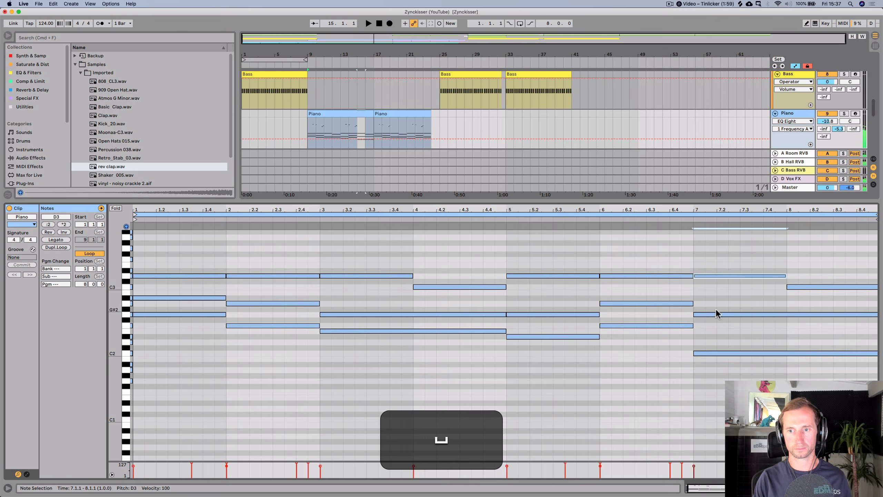
{"action": "left_click", "coordinate": [710, 356]}
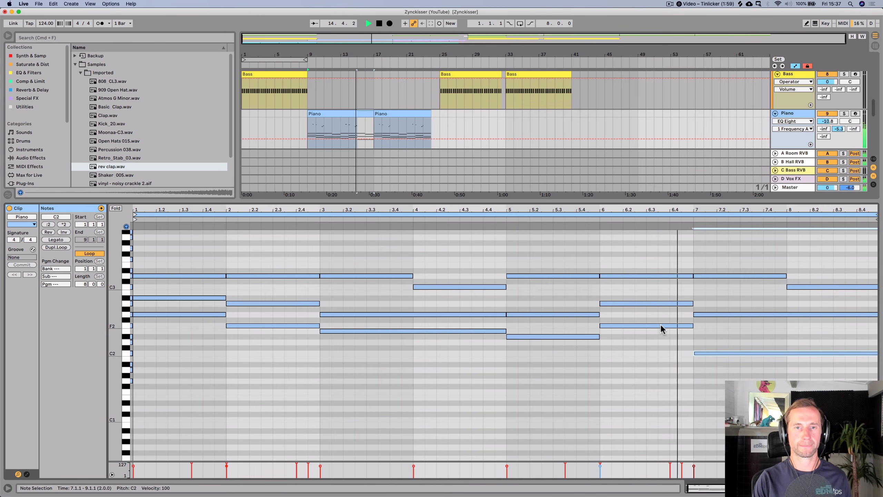
{"action": "key", "text": "shift+Tab"}
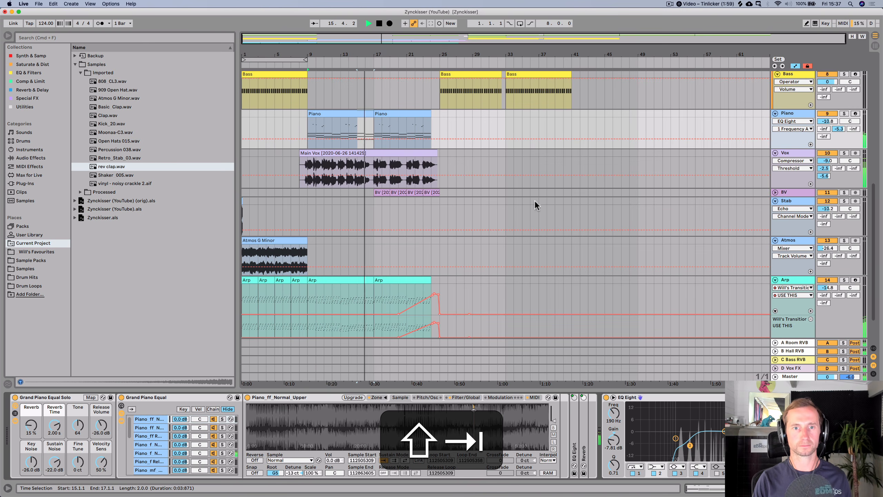
{"action": "key", "text": "space"}
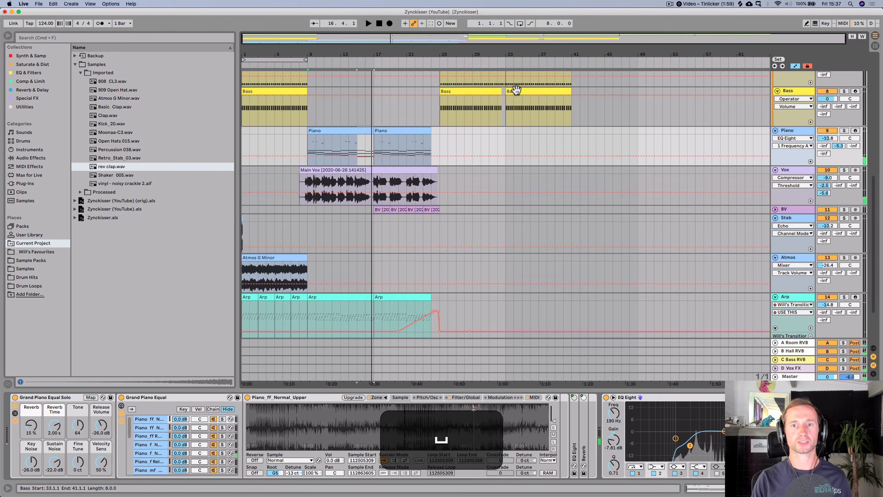
- Open the upper Bass track's clip at bar 33 and save the set
{"action": "double_click", "coordinate": [516, 90]}
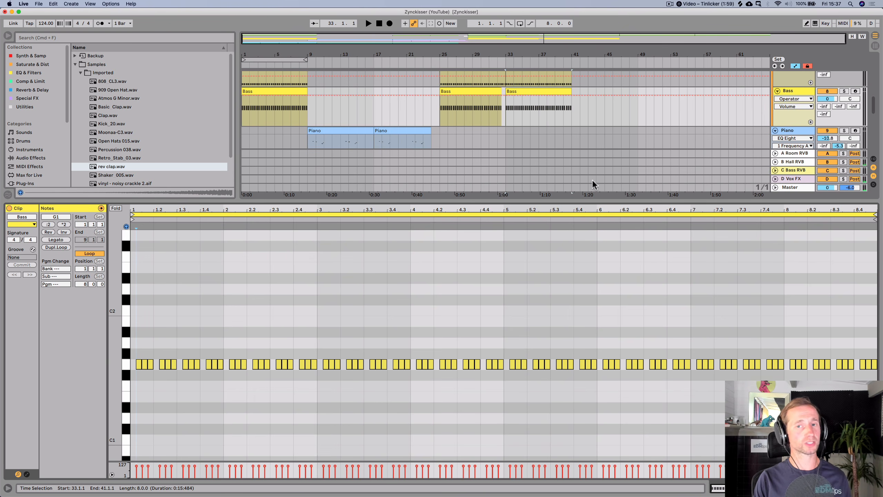
{"action": "scroll", "coordinate": [588, 167], "scroll_direction": "up", "scroll_amount": 3}
{"action": "left_click", "coordinate": [531, 105]}
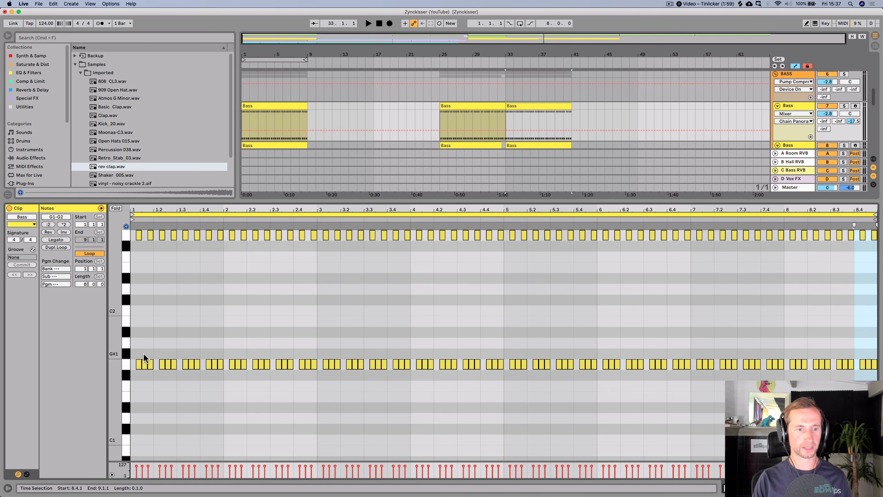
{"action": "key", "text": "super+s"}
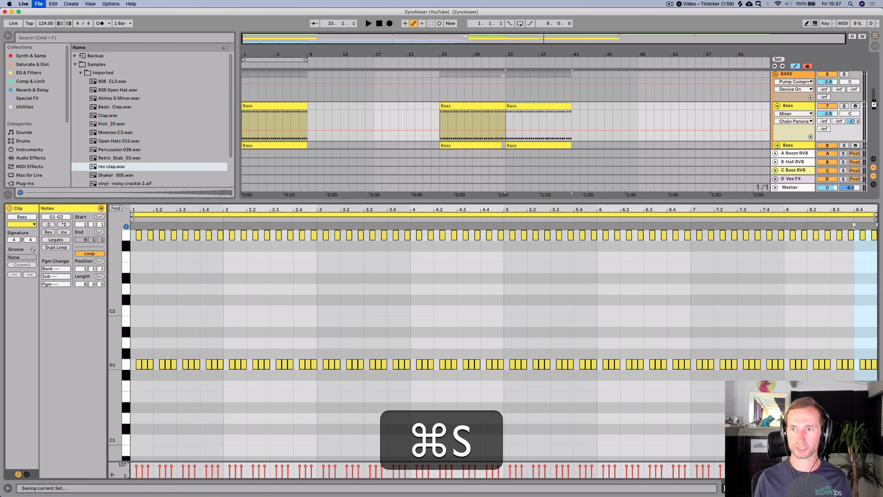
- Solo the BASS group and play back from bar 33
{"action": "left_click", "coordinate": [844, 74]}
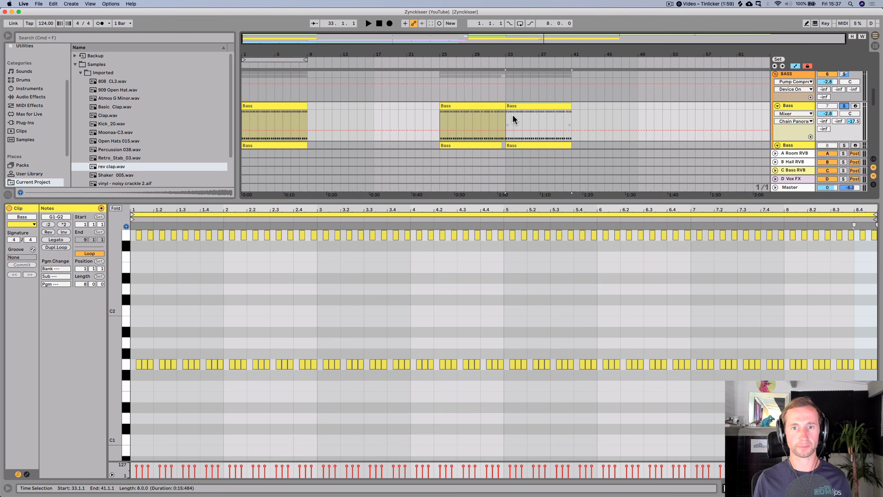
{"action": "left_click", "coordinate": [504, 117]}
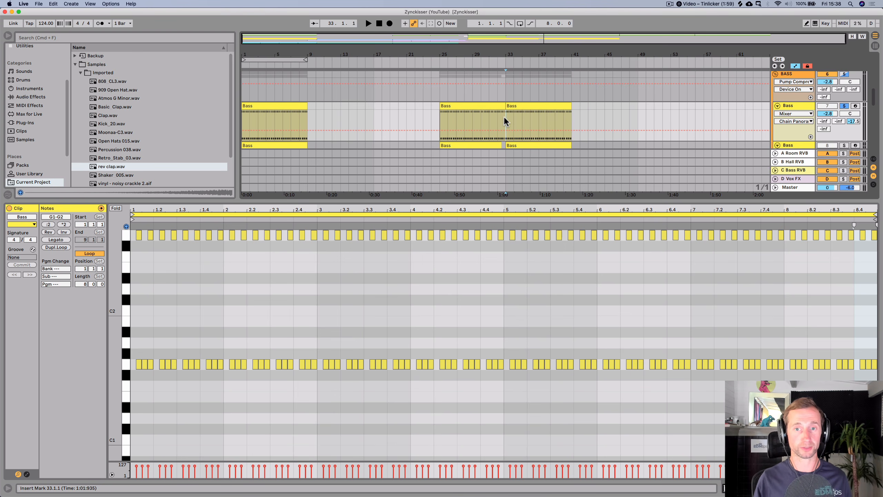
{"action": "key", "text": "space"}
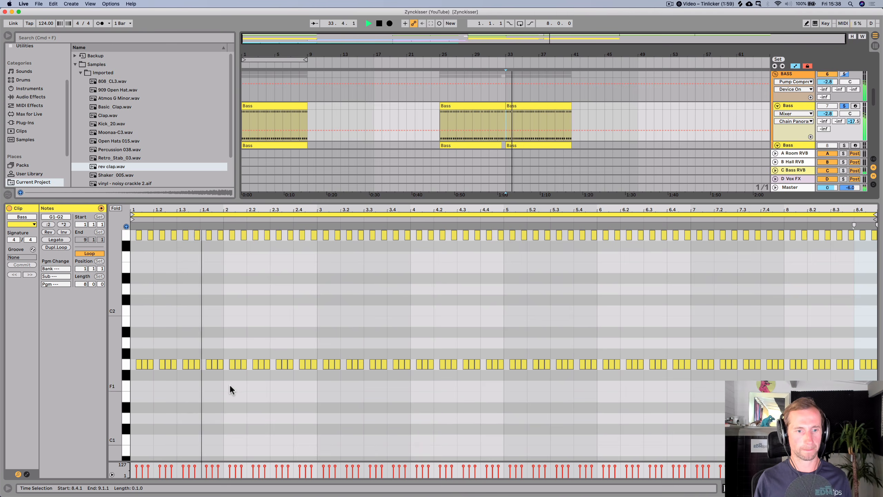
{"action": "key", "text": "space"}
- Transpose the upper Bass clip's notes in bar 2 down two semitones to F1–F2
{"action": "left_click_drag", "start_coordinate": [230, 379], "coordinate": [316, 234]}
{"action": "key", "text": "Down"}
{"action": "key", "text": "Down"}
{"action": "key", "text": "space"}
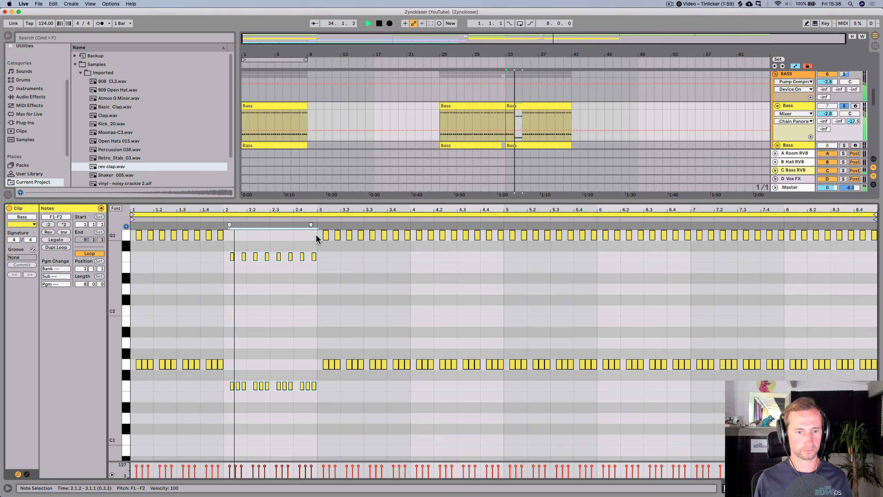
- Transpose the bass notes in bars 3 and 4 down to E1–E2
{"action": "key", "text": "space"}
{"action": "left_click_drag", "start_coordinate": [323, 380], "coordinate": [503, 235]}
{"action": "key", "text": "Down"}
{"action": "key", "text": "Down"}
{"action": "key", "text": "Down"}
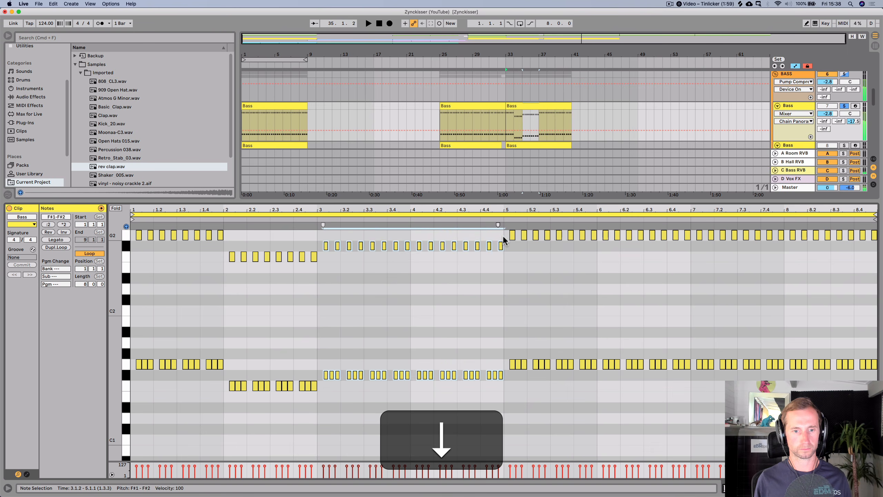
{"action": "key", "text": "Down"}
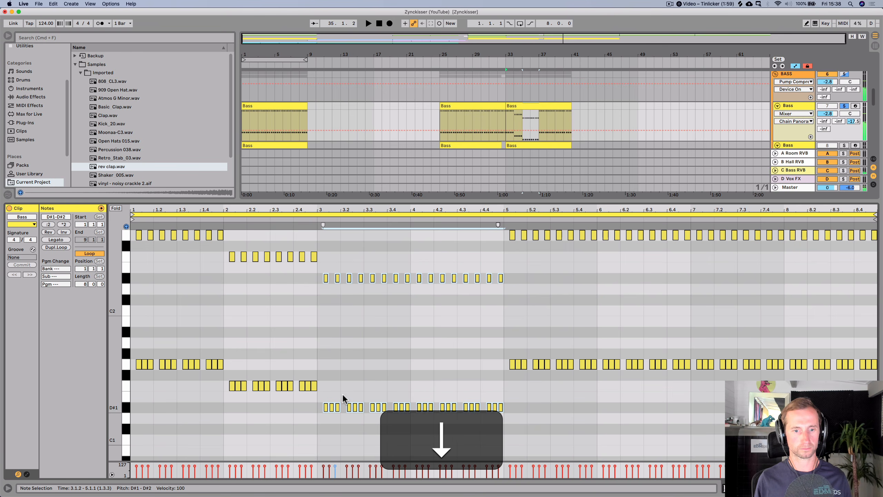
{"action": "key", "text": "space"}
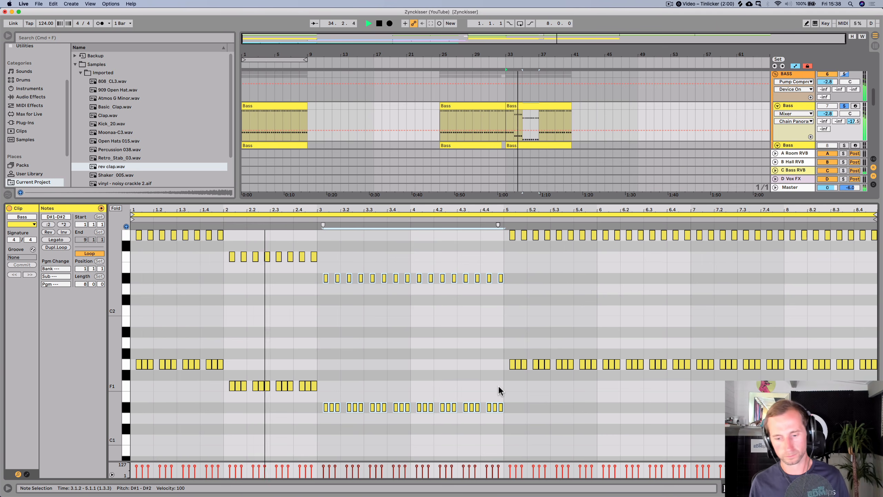
{"action": "key", "text": "Up"}
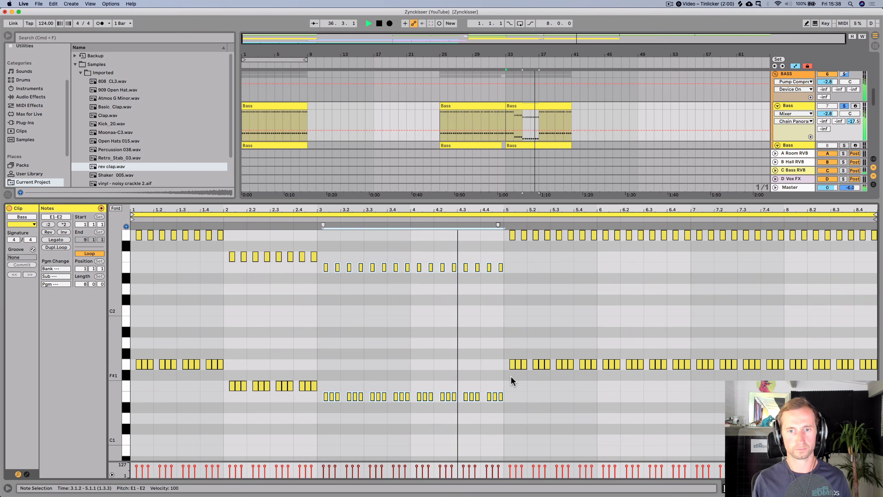
{"action": "key", "text": "space"}
- Transpose the bass notes in bar 5 down to D#1–D#2
{"action": "left_click_drag", "start_coordinate": [510, 376], "coordinate": [593, 161]}
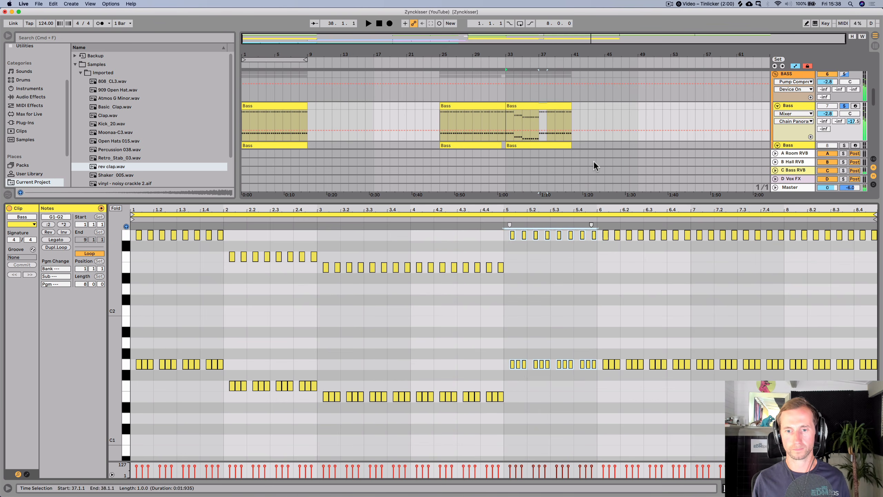
{"action": "key", "text": "Down"}
{"action": "key", "text": "Down"}
{"action": "key", "text": "Down"}
{"action": "key", "text": "Down"}
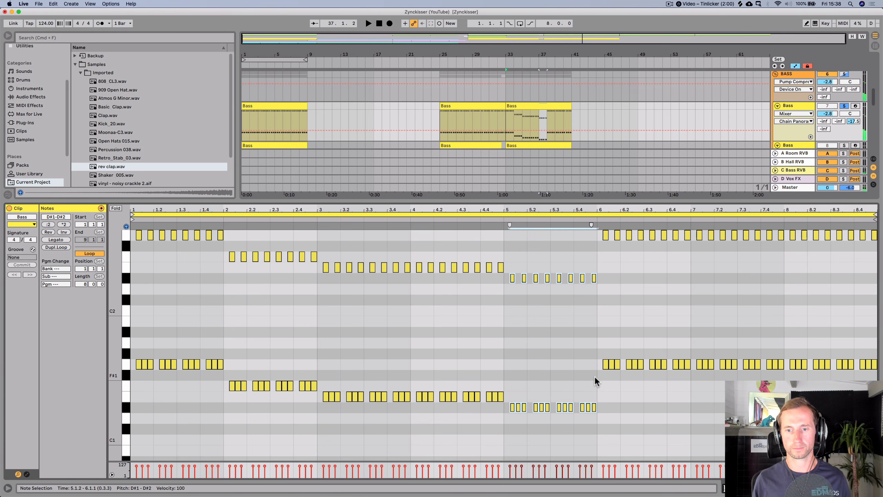
- Transpose the bass notes in bar 6 down two semitones to F1–F2
{"action": "left_click_drag", "start_coordinate": [597, 376], "coordinate": [687, 225]}
{"action": "key", "text": "Down"}
{"action": "key", "text": "Down"}
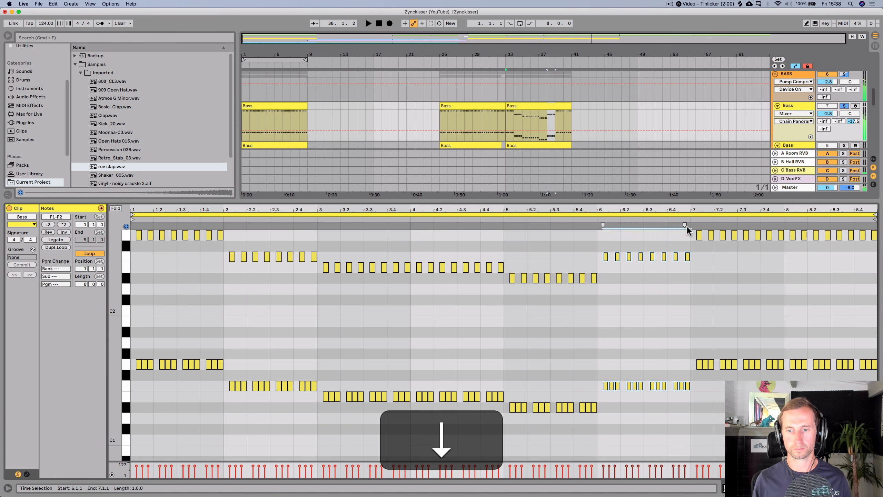
- Transpose the bass notes in bars 7 and 8 down five semitones to C1–C2
{"action": "left_click_drag", "start_coordinate": [698, 373], "coordinate": [879, 228]}
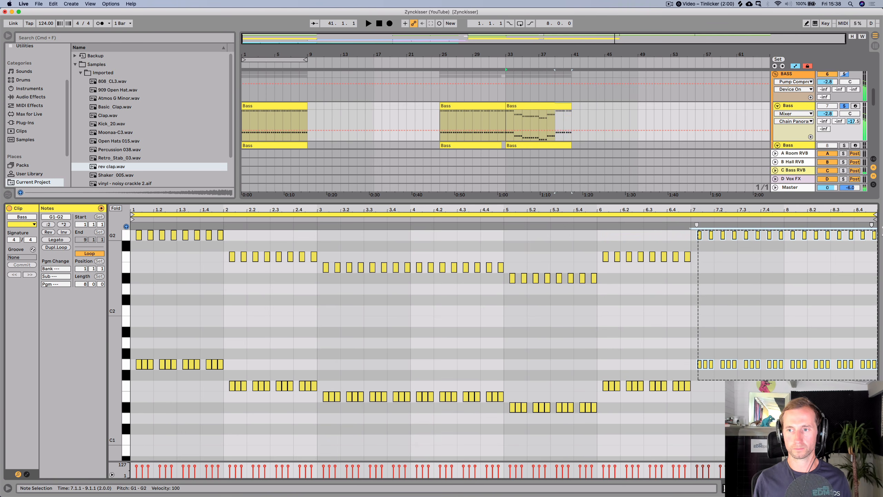
{"action": "key", "text": "Down"}
{"action": "key", "text": "Down"}
{"action": "key", "text": "Down"}
{"action": "key", "text": "Down"}
{"action": "key", "text": "Down"}
{"action": "key", "text": "Down"}
{"action": "key", "text": "Down"}
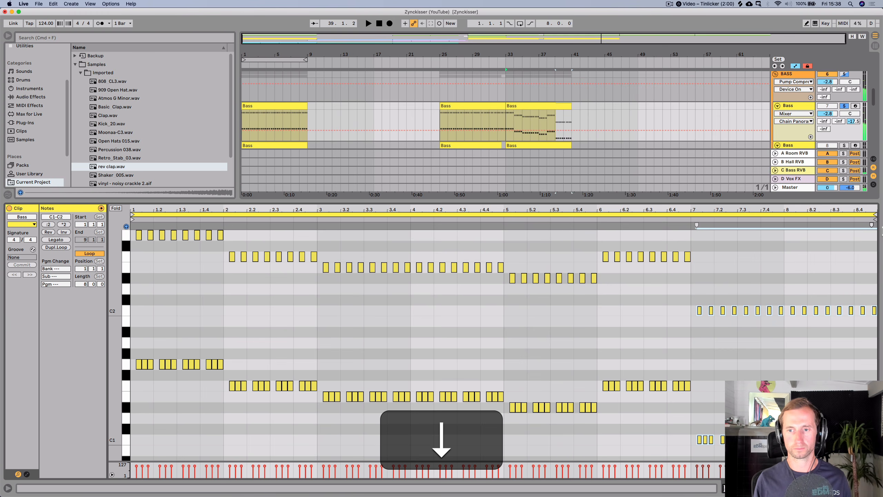
- Copy all notes of the first Bass clip at bar 33 and paste them into the Operator Bass clip, replacing its notes
{"action": "key", "text": "shift+Tab"}
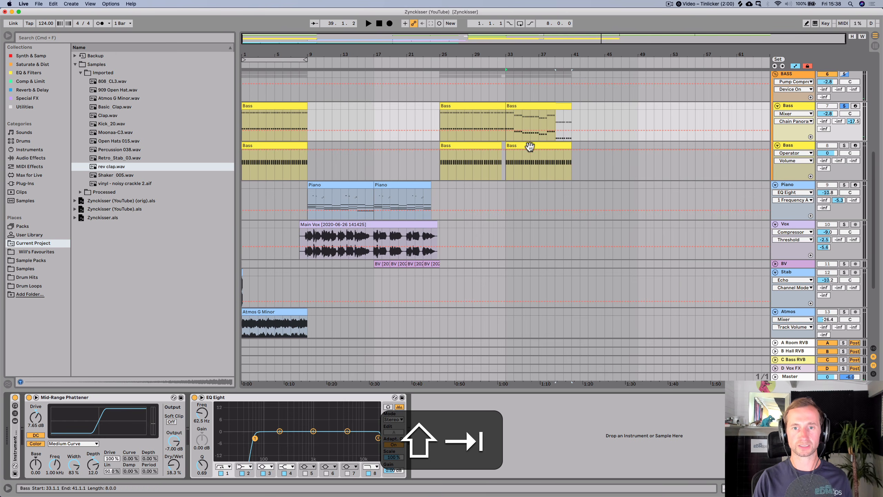
{"action": "double_click", "coordinate": [537, 118]}
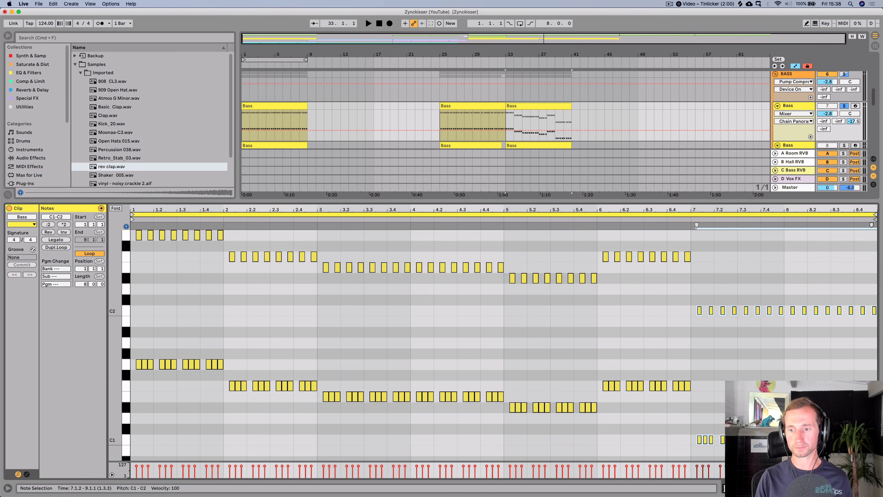
{"action": "left_click_drag", "start_coordinate": [875, 451], "coordinate": [89, 340]}
{"action": "key", "text": "super+c"}
{"action": "left_click", "coordinate": [538, 143]}
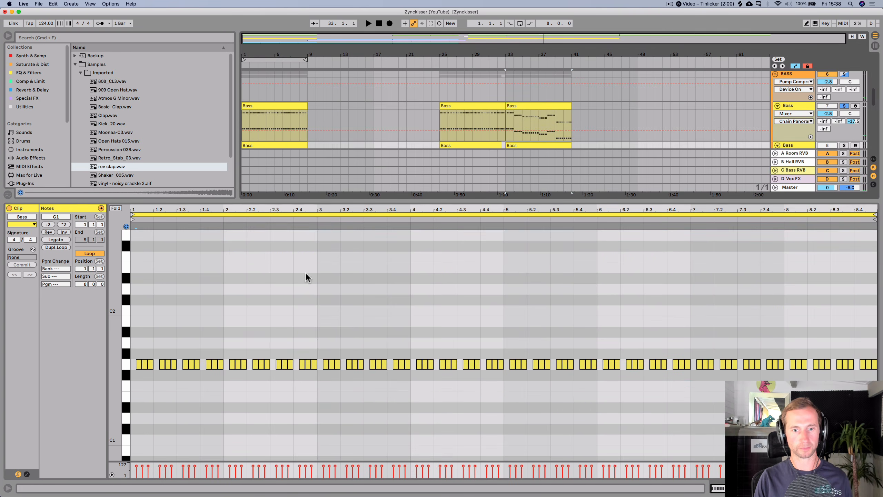
{"action": "left_click_drag", "start_coordinate": [132, 336], "coordinate": [872, 394]}
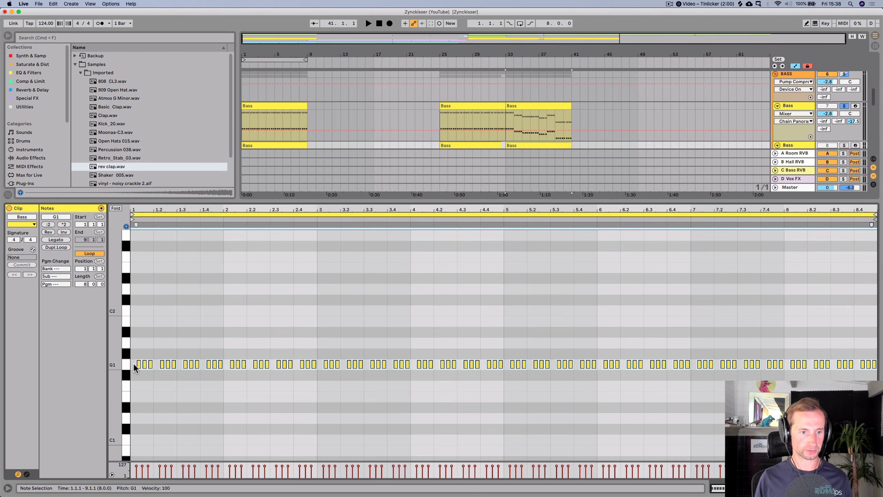
{"action": "key", "text": "BackSpace"}
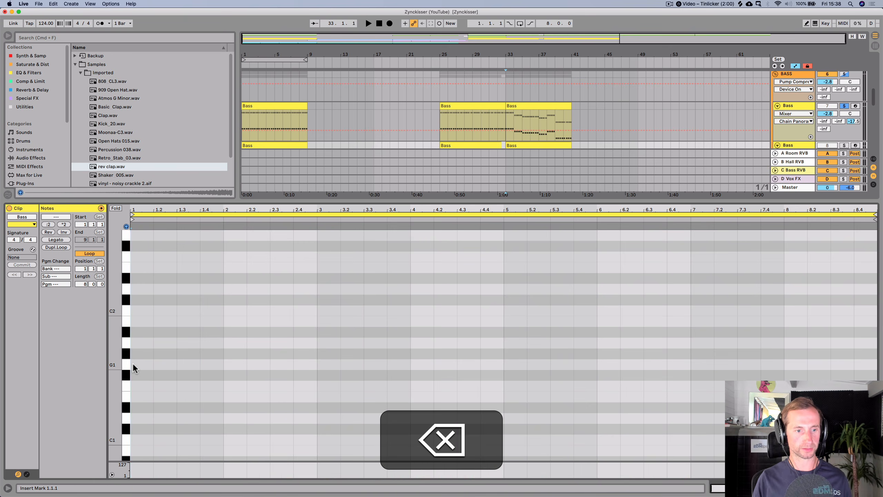
{"action": "key", "text": "cmd+v"}
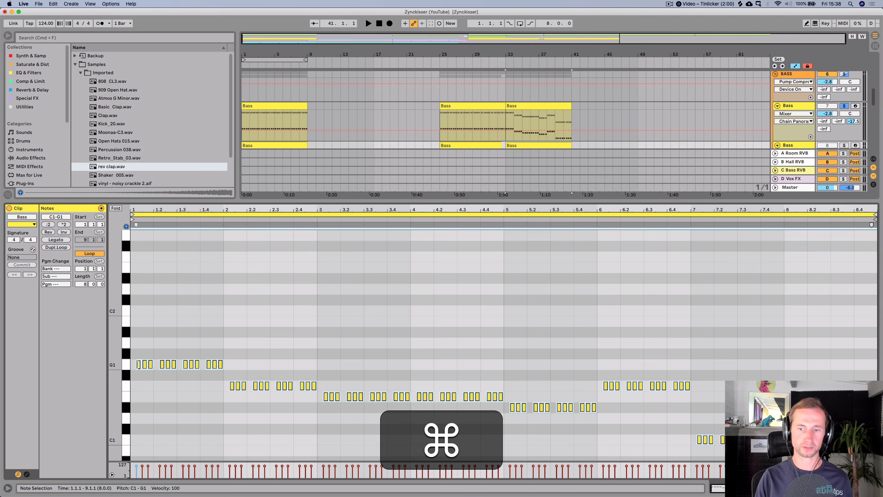
- Play back the drop to audition the layered bass tracks
{"action": "key", "text": "space"}
{"action": "key", "text": "shift+Tab"}
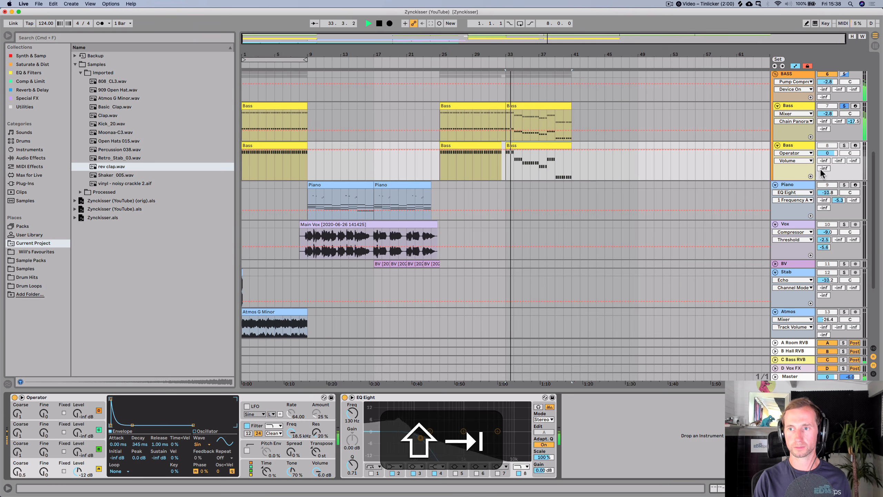
{"action": "left_click", "coordinate": [844, 144], "text": "super"}
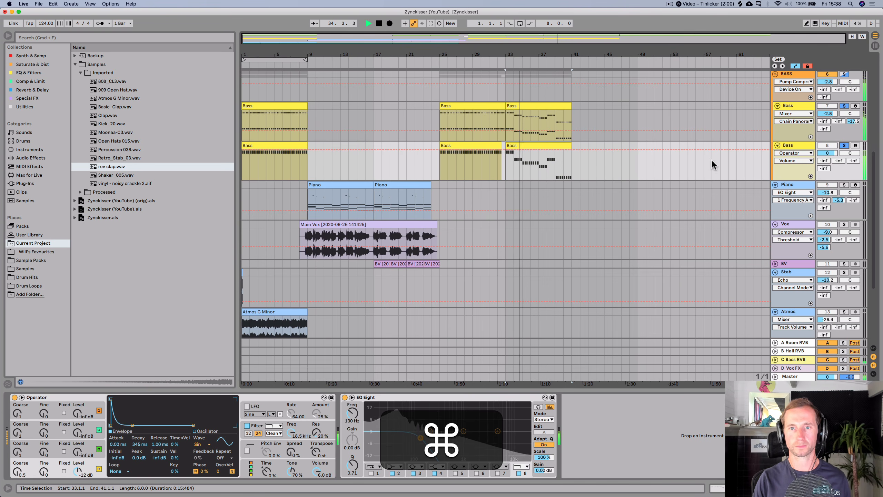
{"action": "scroll", "coordinate": [726, 170], "scroll_direction": "up", "scroll_amount": 2}
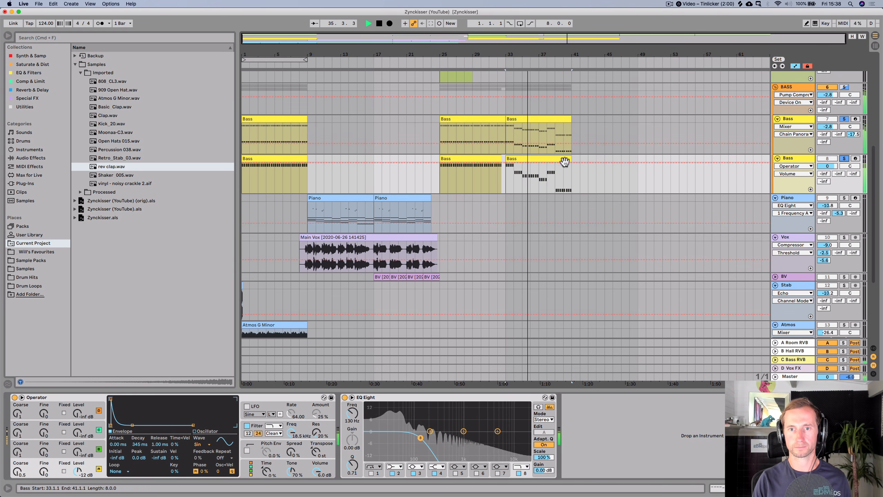
{"action": "key", "text": "space"}
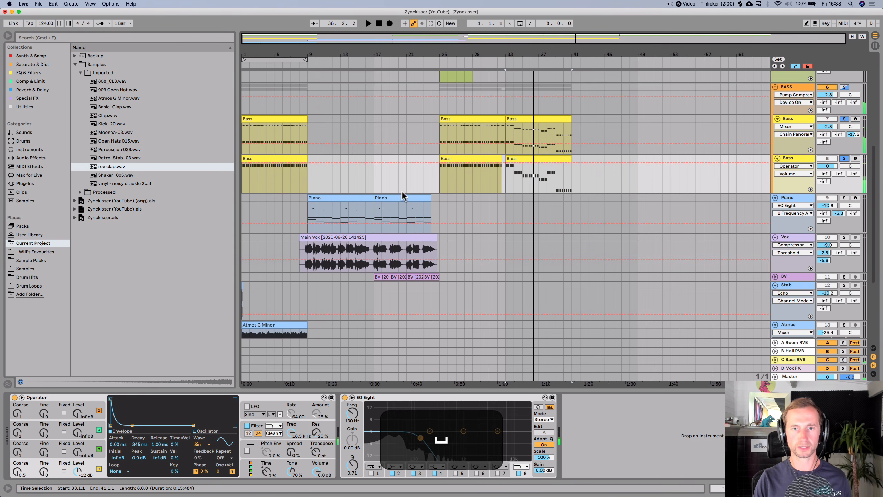
{"action": "key", "text": "space"}
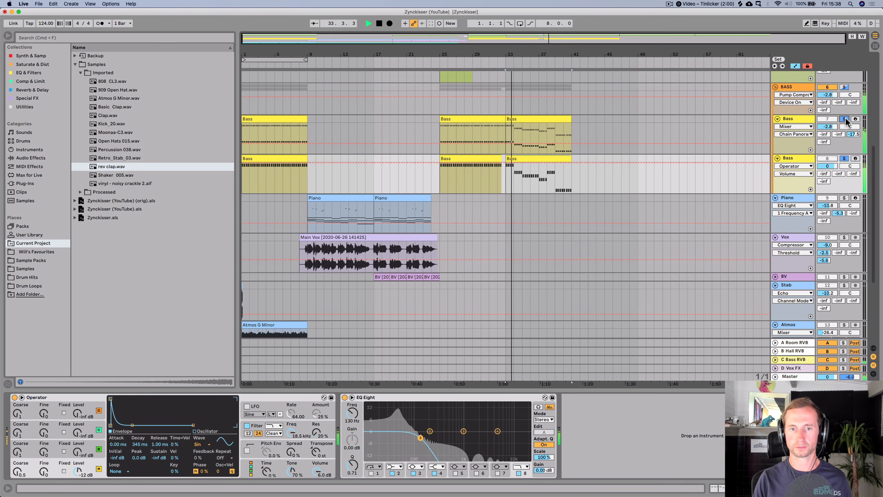
{"action": "key", "text": "space"}
- Copy a Piano clip into the drop at bar 33 and inspect its notes during playback
{"action": "left_click_drag", "start_coordinate": [345, 198], "coordinate": [541, 201]}
{"action": "key", "text": "space"}
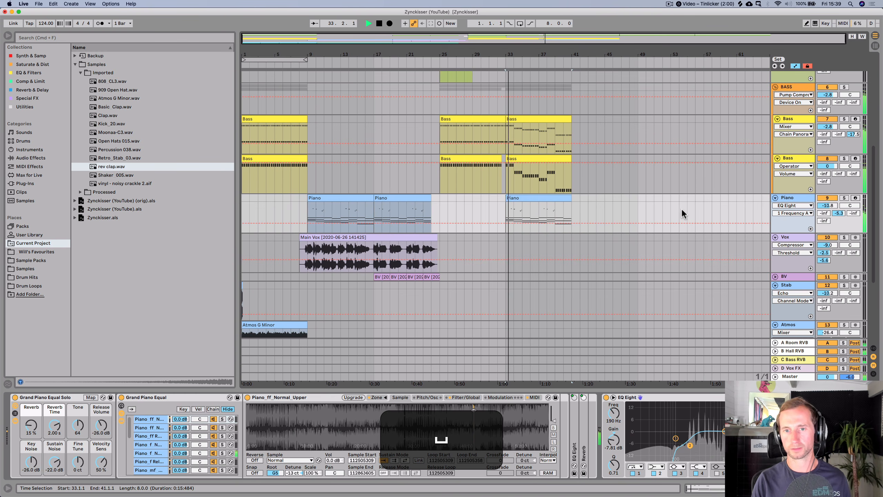
{"action": "double_click", "coordinate": [538, 199]}
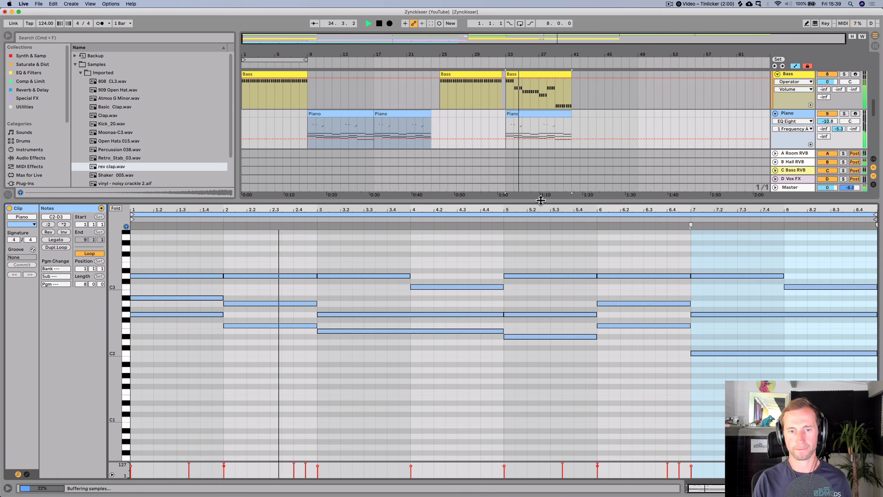
{"action": "key", "text": "space"}
{"action": "left_click", "coordinate": [385, 330]}
{"action": "key", "text": "space"}
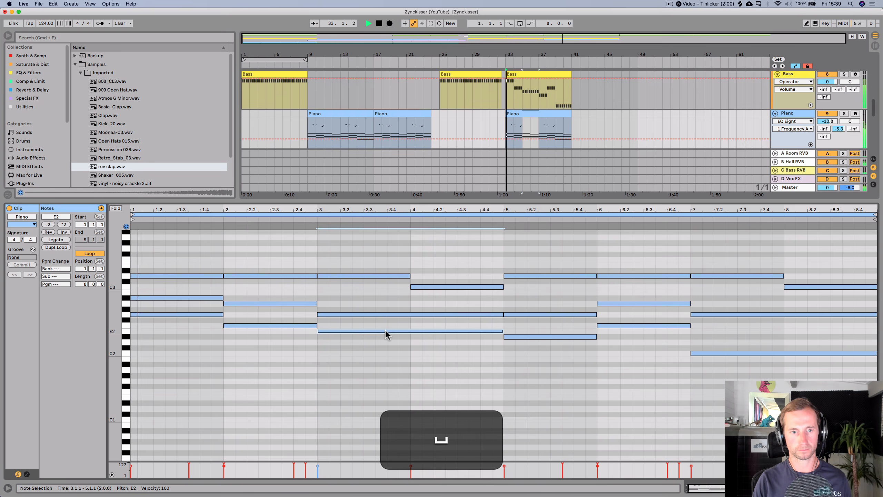
- Review the bass clip's notes in bars 3–4 during playback and save the project
{"action": "key", "text": "shift+Tab"}
{"action": "scroll", "coordinate": [545, 141], "scroll_direction": "up", "scroll_amount": 5}
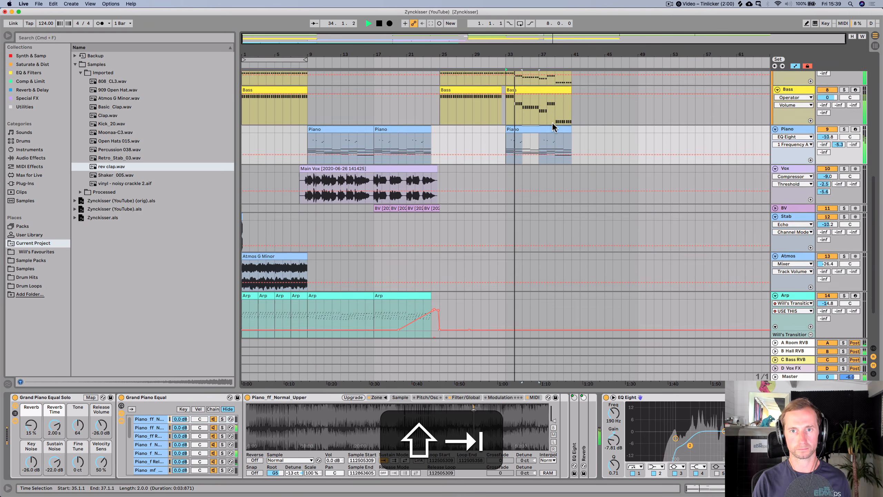
{"action": "double_click", "coordinate": [542, 125]}
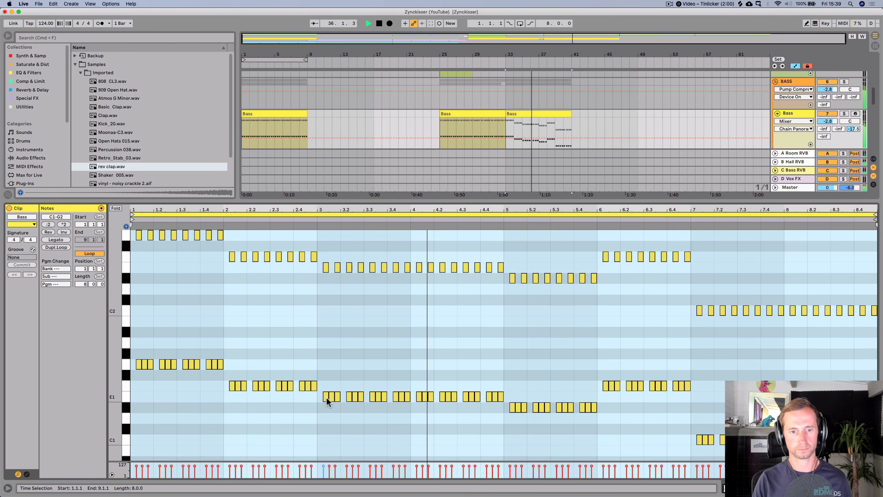
{"action": "key", "text": "space"}
{"action": "left_click_drag", "start_coordinate": [324, 258], "coordinate": [499, 405]}
{"action": "key", "text": "space"}
{"action": "key", "text": "shift+Tab"}
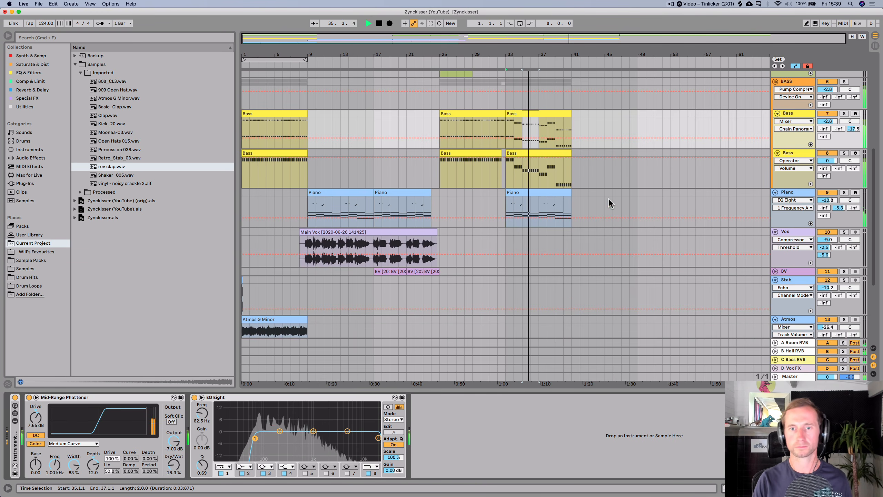
{"action": "scroll", "coordinate": [607, 197], "scroll_direction": "up", "scroll_amount": 2}
{"action": "key", "text": "super+s"}
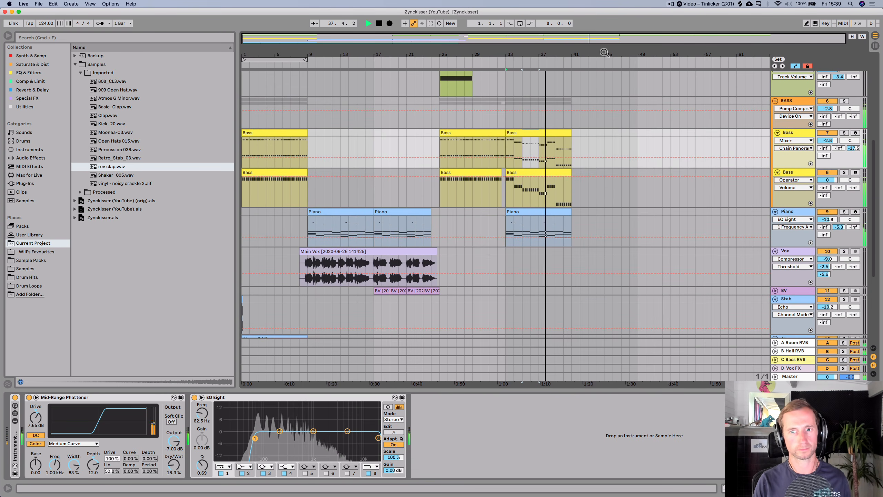
- Try removing the upper notes from the Piano clip at bar 33
{"action": "scroll", "coordinate": [608, 224], "scroll_direction": "up", "scroll_amount": 1}
{"action": "scroll", "coordinate": [607, 223], "scroll_direction": "up", "scroll_amount": 2}
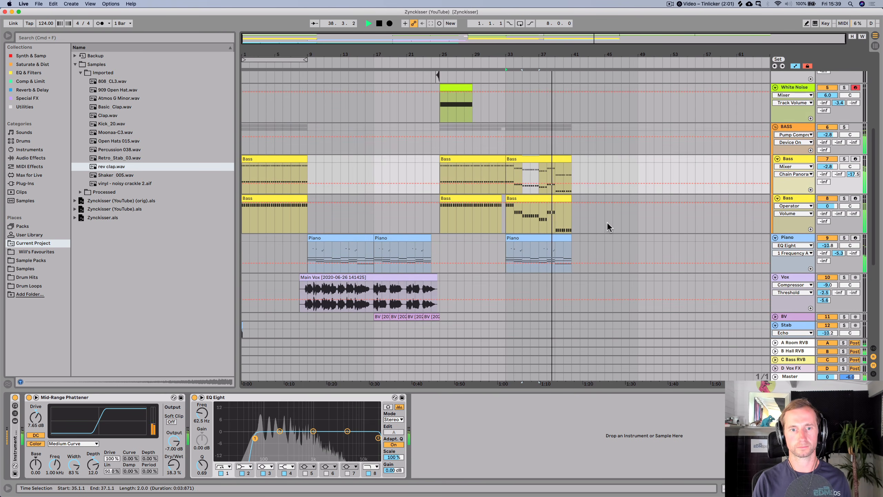
{"action": "key", "text": "space"}
{"action": "double_click", "coordinate": [540, 237]}
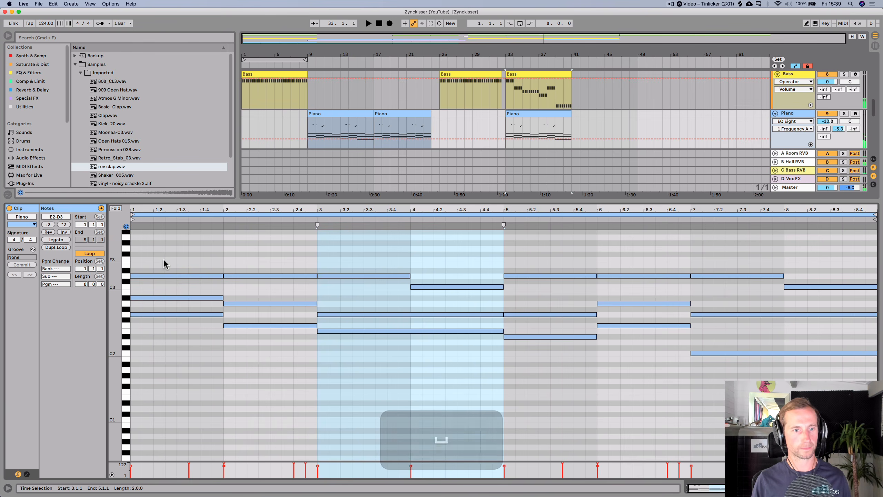
{"action": "key", "text": "shift"}
{"action": "scroll", "coordinate": [357, 271], "scroll_direction": "up", "scroll_amount": 6}
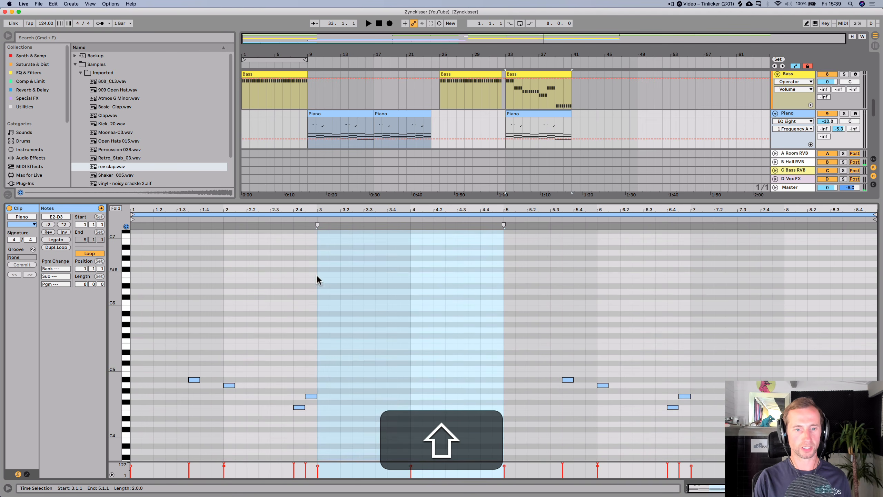
{"action": "left_click_drag", "start_coordinate": [144, 318], "coordinate": [269, 351]}
{"action": "left_click_drag", "start_coordinate": [473, 465], "coordinate": [750, 461]}
{"action": "key", "text": "space"}
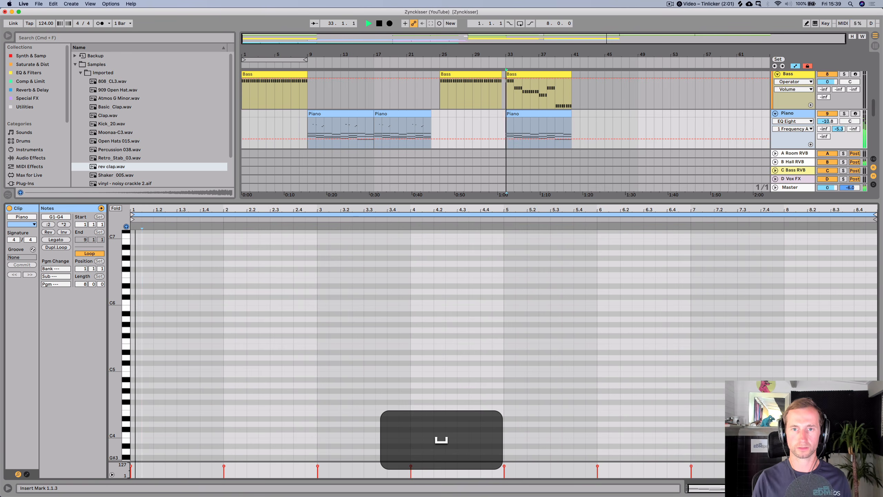
- Delete the Piano clip at bar 33
{"action": "key", "text": "shift+Tab"}
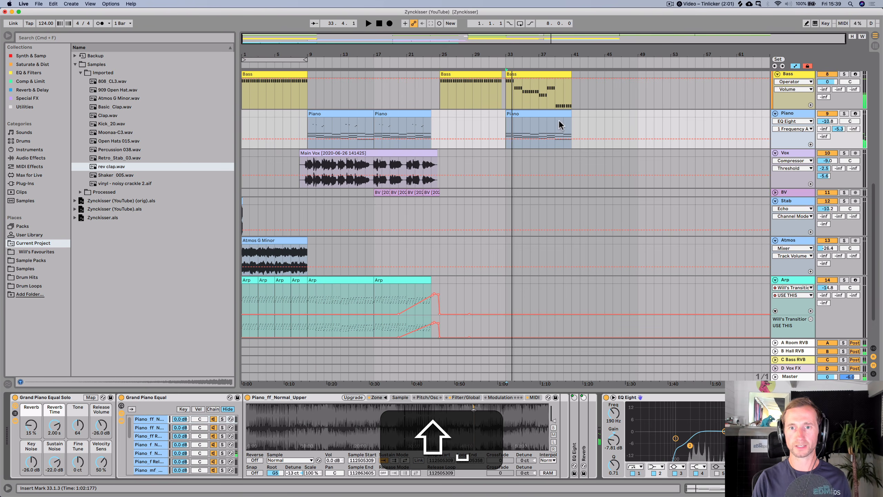
{"action": "left_click", "coordinate": [555, 114]}
{"action": "key", "text": "BackSpace"}
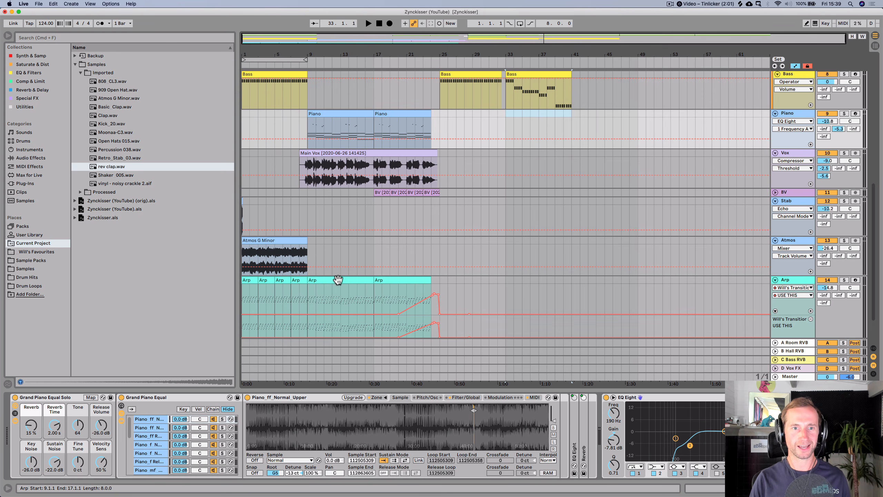
- Show the Arp track's Eurythmical filter frequency automation lane
{"action": "left_click", "coordinate": [797, 288]}
{"action": "left_click", "coordinate": [796, 301]}
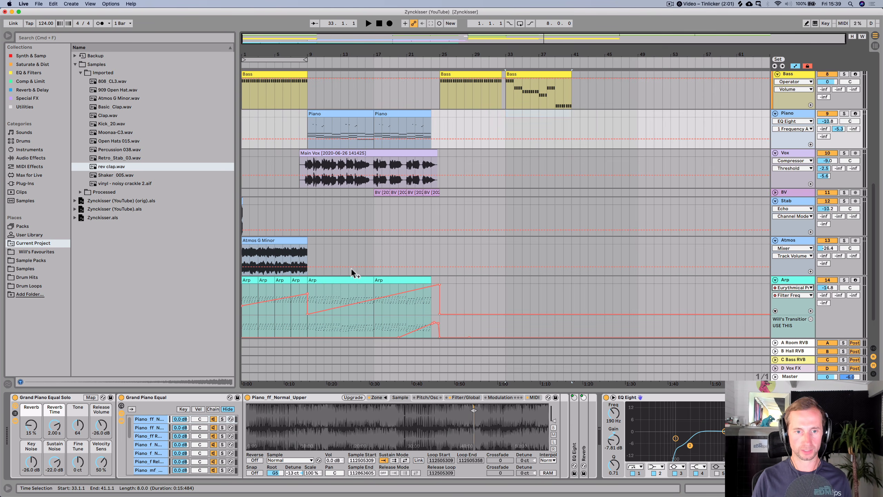
{"action": "left_click", "coordinate": [324, 283]}
{"action": "left_click", "coordinate": [392, 280]}
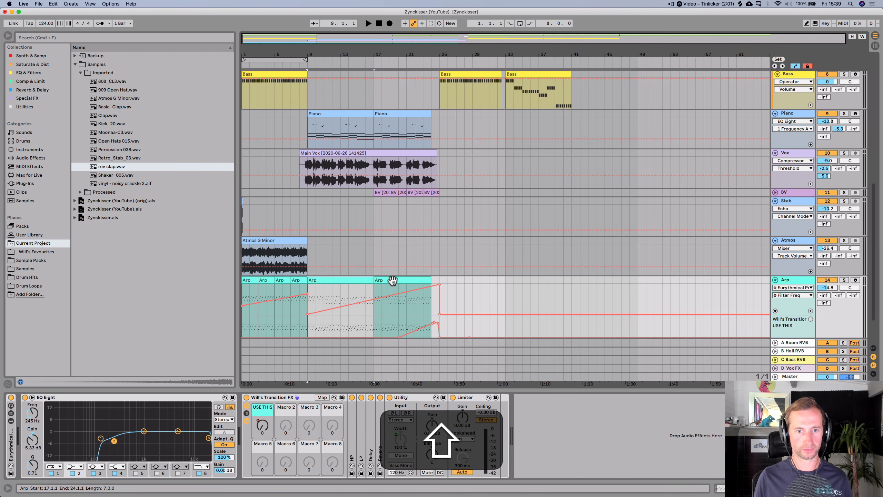
{"action": "left_click", "coordinate": [339, 278]}
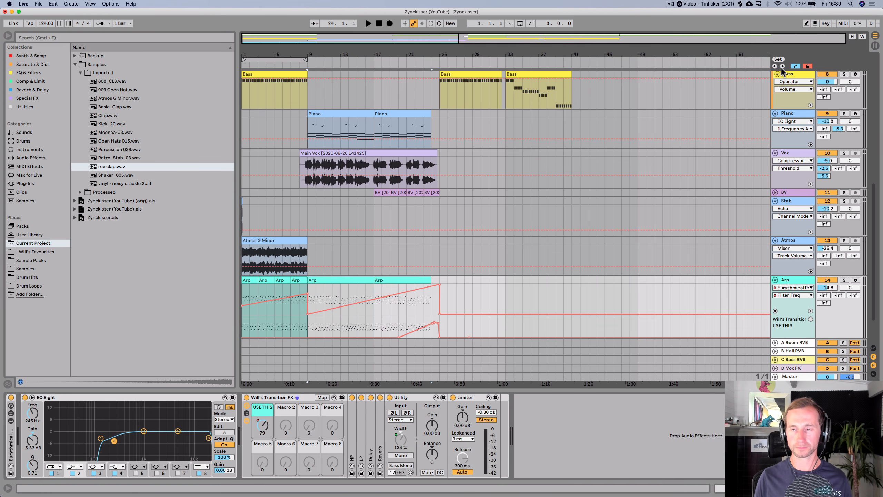
{"action": "scroll", "coordinate": [680, 210], "scroll_direction": "down", "scroll_amount": 3}
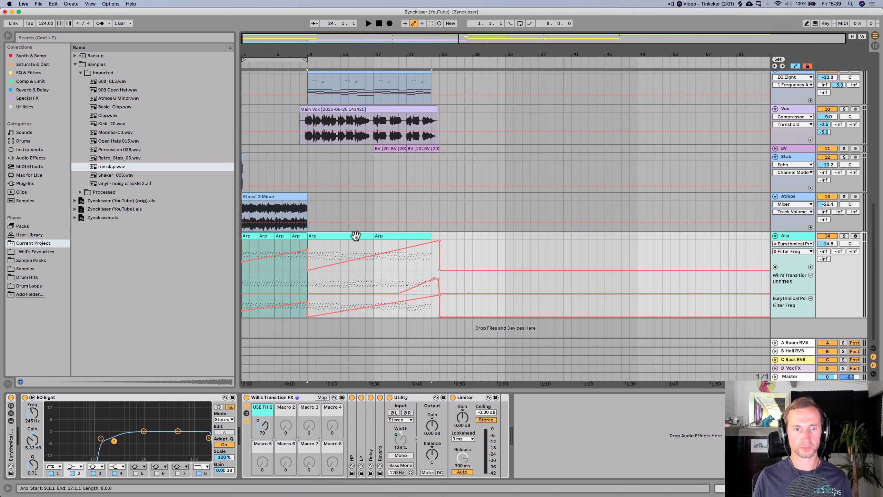
- Copy the Arp clip from bars 9–17 with its automation and paste it at bar 33
{"action": "left_click", "coordinate": [356, 236]}
{"action": "key", "text": "super+c"}
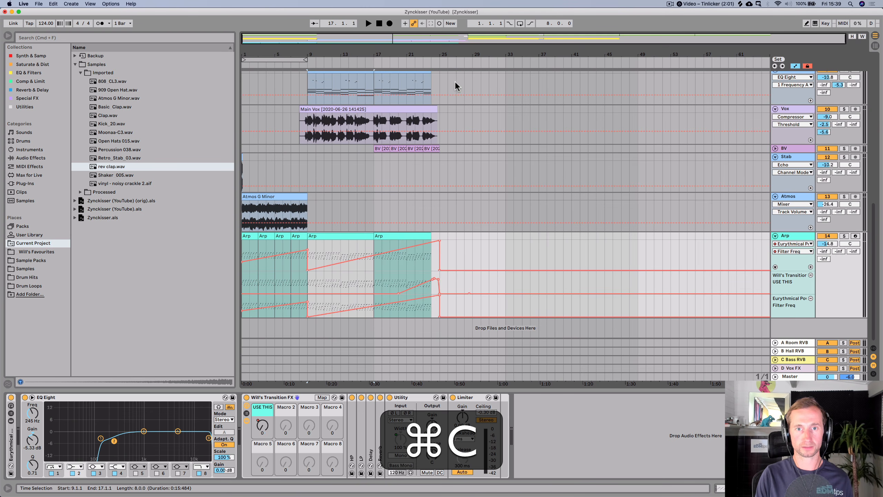
{"action": "scroll", "coordinate": [514, 185], "scroll_direction": "up", "scroll_amount": 13}
{"action": "scroll", "coordinate": [514, 186], "scroll_direction": "down", "scroll_amount": 13}
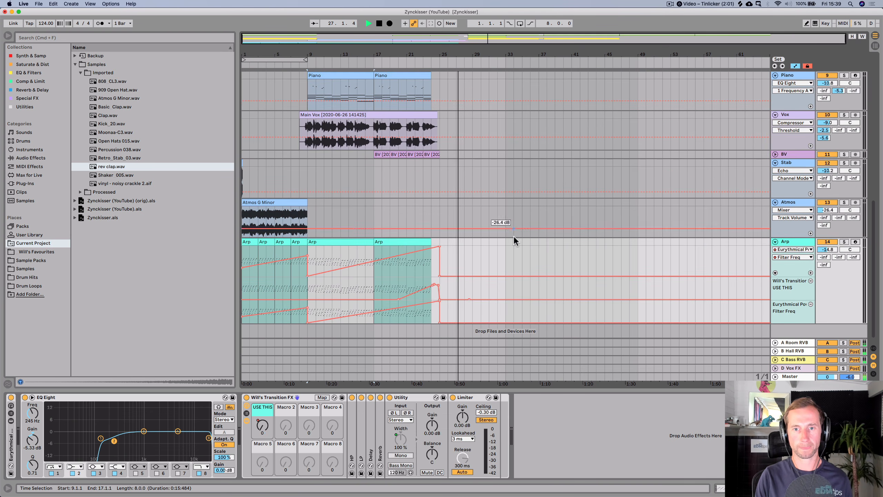
{"action": "key", "text": "space"}
{"action": "left_click", "coordinate": [506, 241]}
{"action": "key", "text": "super+v"}
{"action": "key", "text": "space"}
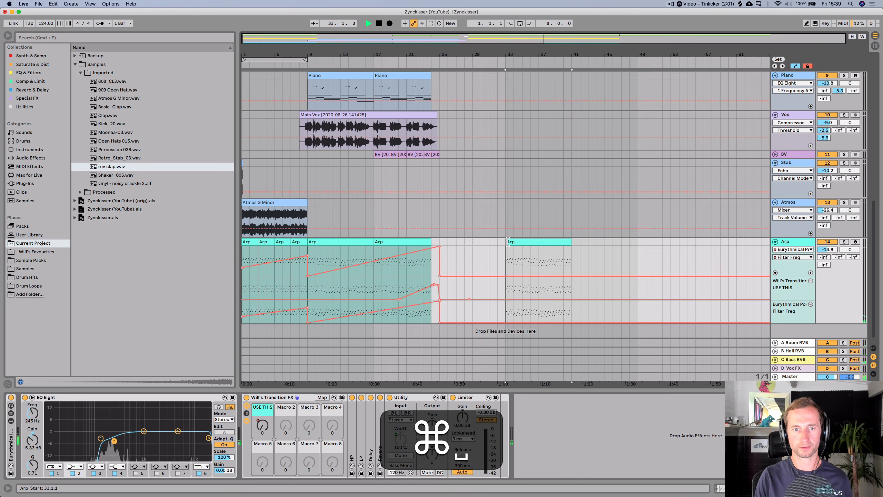
- Draw a rising filter frequency ramp across the Arp clip at bars 33–41, ending at about 384 Hz
{"action": "left_click", "coordinate": [807, 67]}
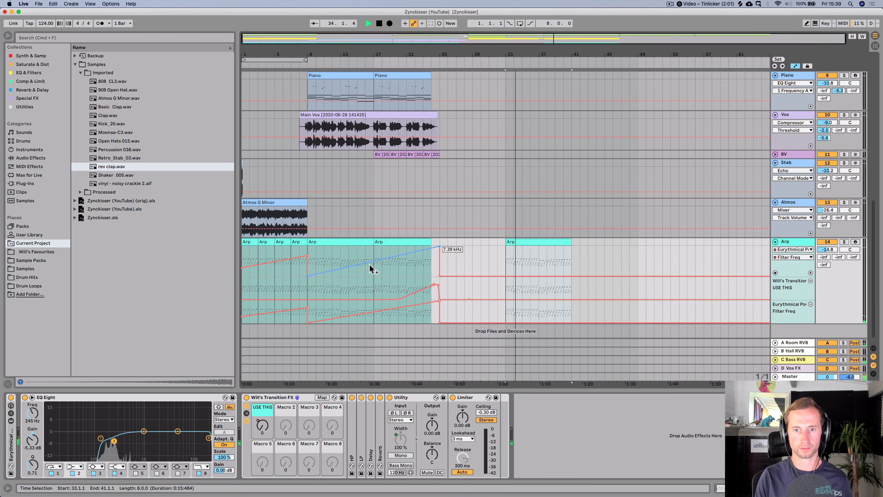
{"action": "key", "text": "alt+space"}
{"action": "left_click", "coordinate": [342, 241]}
{"action": "left_click_drag", "start_coordinate": [342, 241], "coordinate": [505, 268]}
{"action": "key", "text": "space"}
{"action": "left_click", "coordinate": [499, 269]}
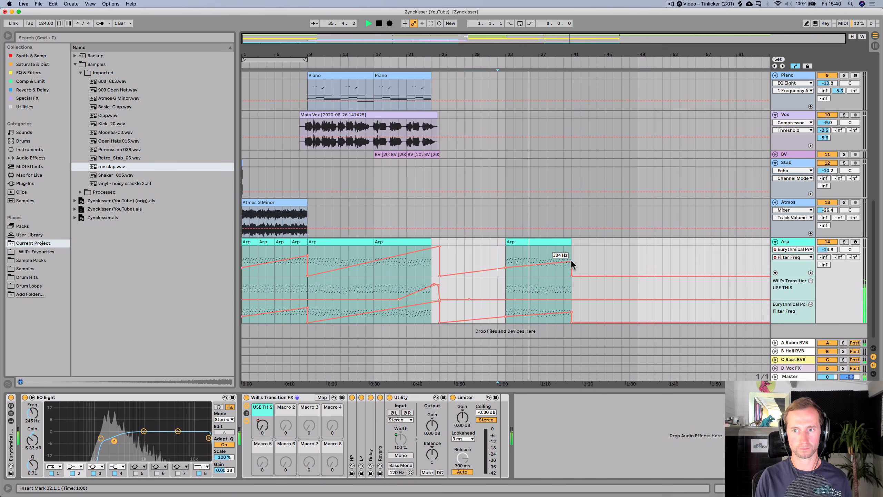
{"action": "left_click_drag", "start_coordinate": [571, 259], "coordinate": [572, 258]}
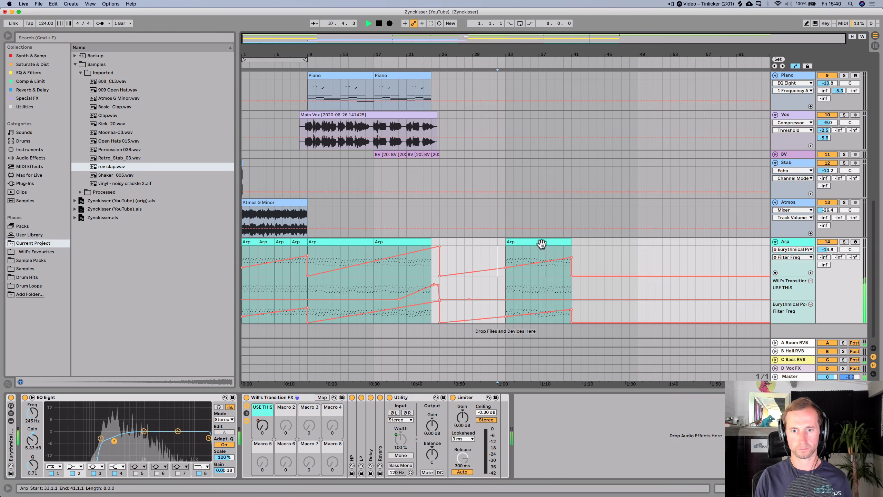
- Duplicate the Arp clip to bars 41–49 and set its ramp's starting point to about 120 Hz
{"action": "key", "text": "super+d"}
{"action": "left_click_drag", "start_coordinate": [571, 260], "coordinate": [574, 267]}
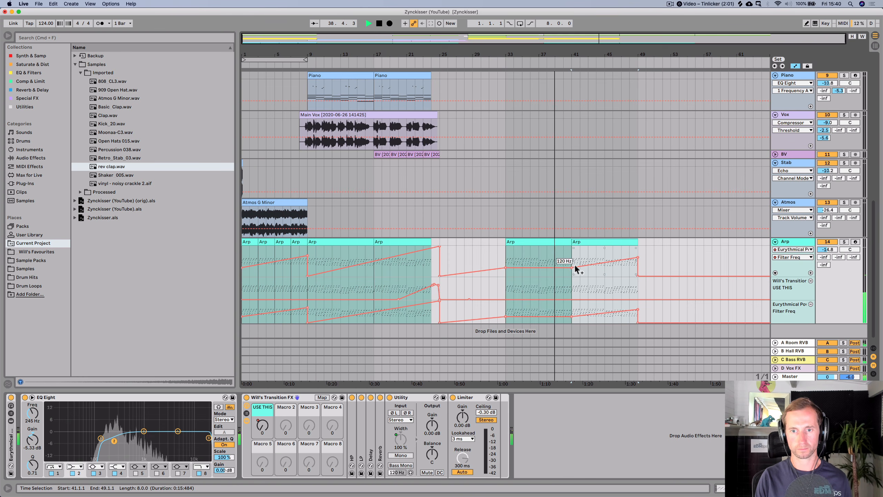
- Drag an automation point on the Arp clips at bars 33–49, then undo the change twice
{"action": "left_click", "coordinate": [573, 266]}
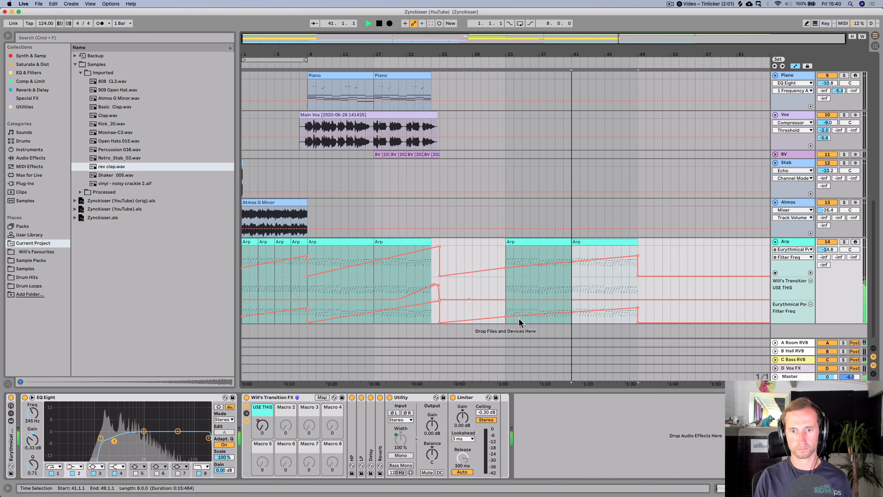
{"action": "left_click_drag", "start_coordinate": [505, 317], "coordinate": [522, 323]}
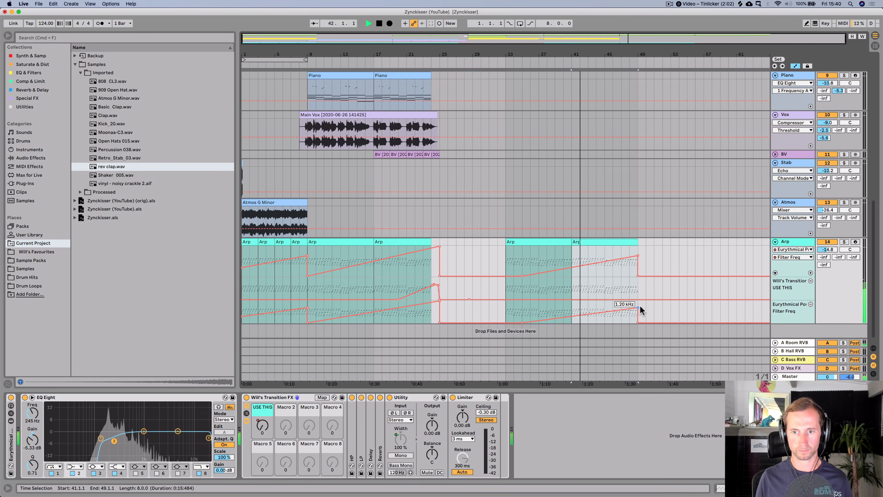
{"action": "key", "text": "super+z"}
{"action": "key", "text": "super+z"}
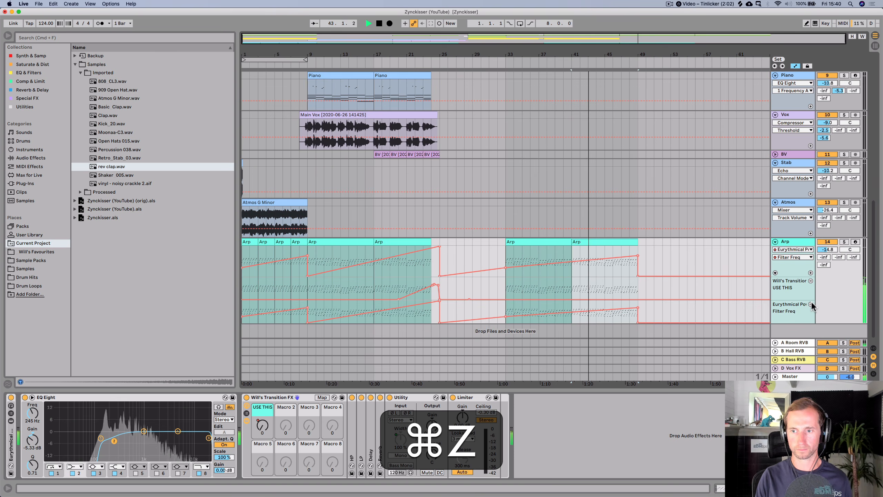
- Duplicate the clips at bars 33–41 on both Bass tracks to bars 41–49 and save the set
{"action": "scroll", "coordinate": [668, 195], "scroll_direction": "up", "scroll_amount": 10}
{"action": "key", "text": "space"}
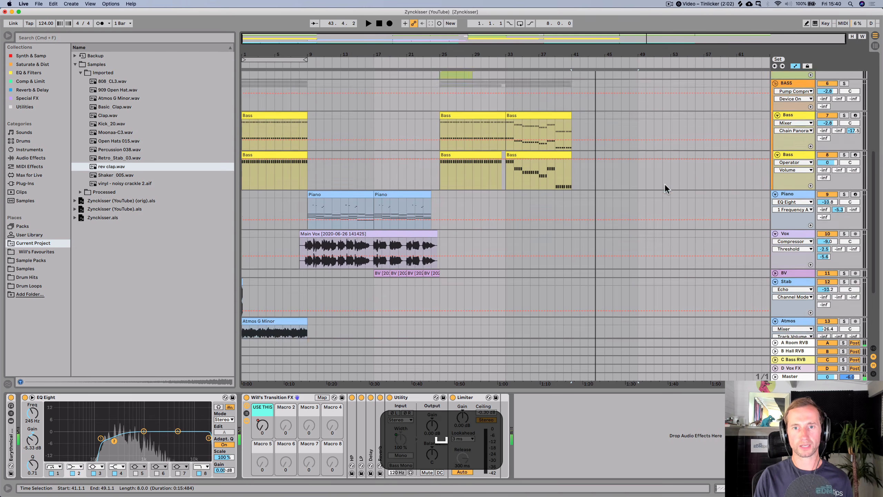
{"action": "left_click", "coordinate": [536, 221]}
{"action": "key", "text": "super+d"}
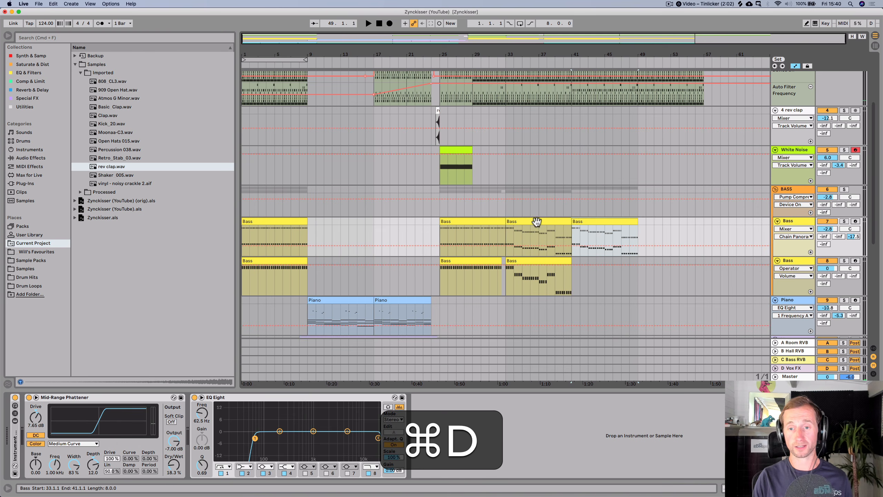
{"action": "left_click", "coordinate": [541, 259]}
{"action": "key", "text": "super+d"}
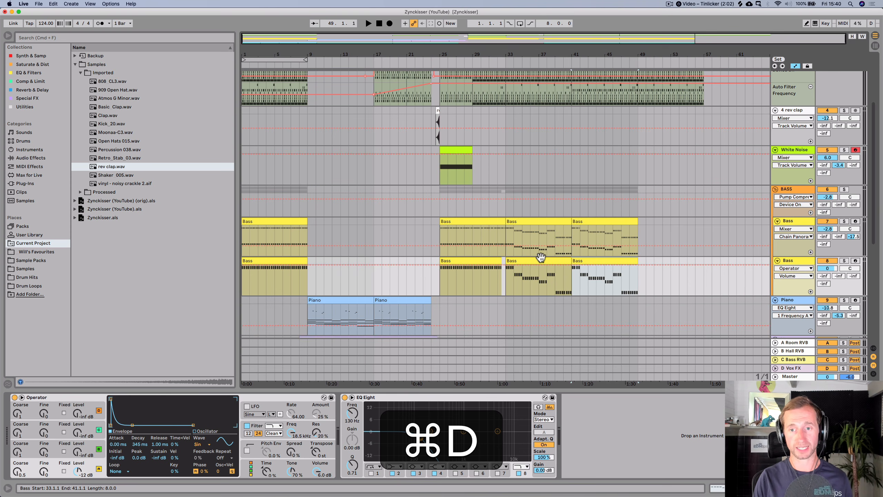
{"action": "key", "text": "super+s"}
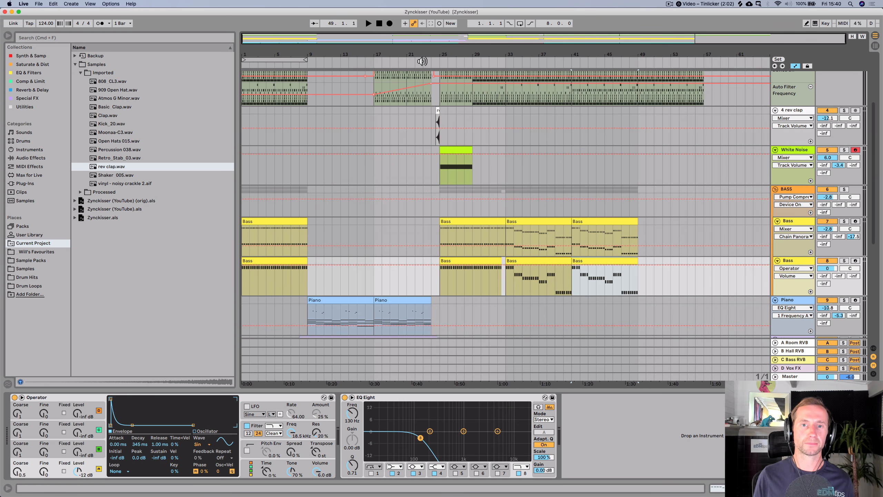
- Play the arrangement from around bar 25 to review the extended drop, saving the set
{"action": "left_click", "coordinate": [422, 61]}
{"action": "key", "text": "super+s"}
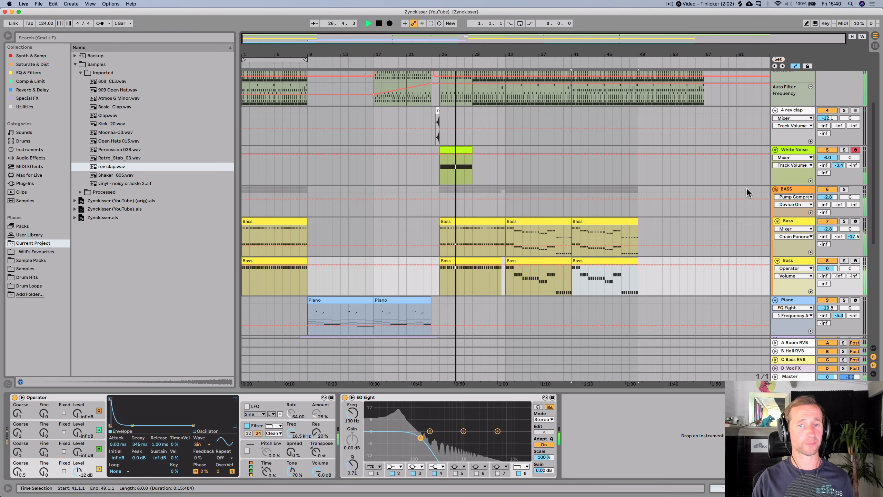
{"action": "scroll", "coordinate": [680, 169], "scroll_direction": "up", "scroll_amount": 3}
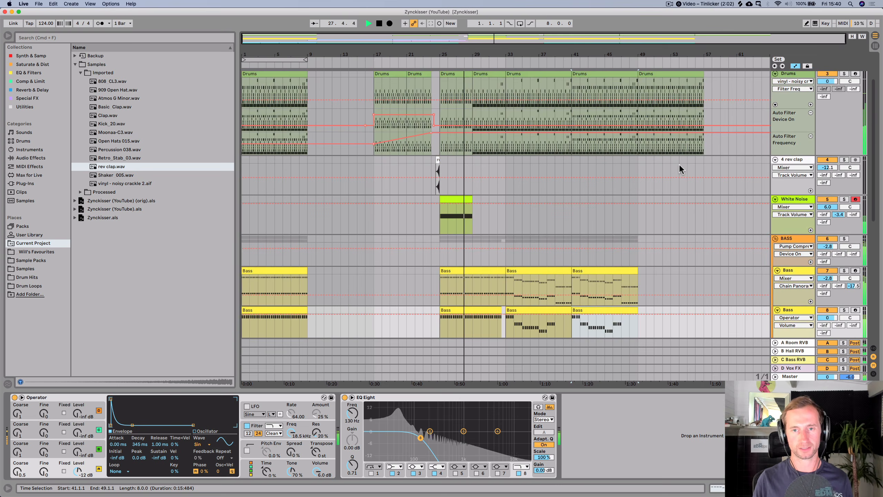
{"action": "scroll", "coordinate": [681, 169], "scroll_direction": "up", "scroll_amount": 3}
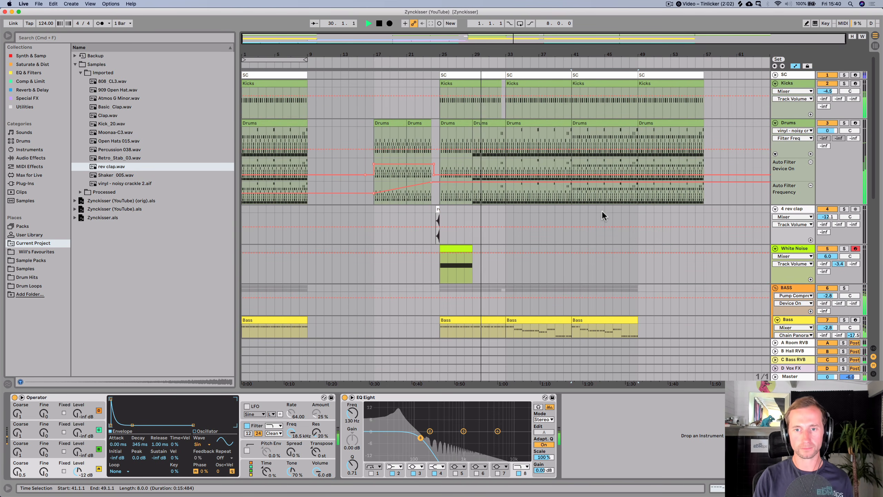
{"action": "scroll", "coordinate": [601, 211], "scroll_direction": "down", "scroll_amount": 8}
{"action": "key", "text": "super+space"}
- Fold the BASS group and the Piano, Vox, BV, Stab, Atmos and Arp tracks, then save
{"action": "left_click", "coordinate": [771, 154]}
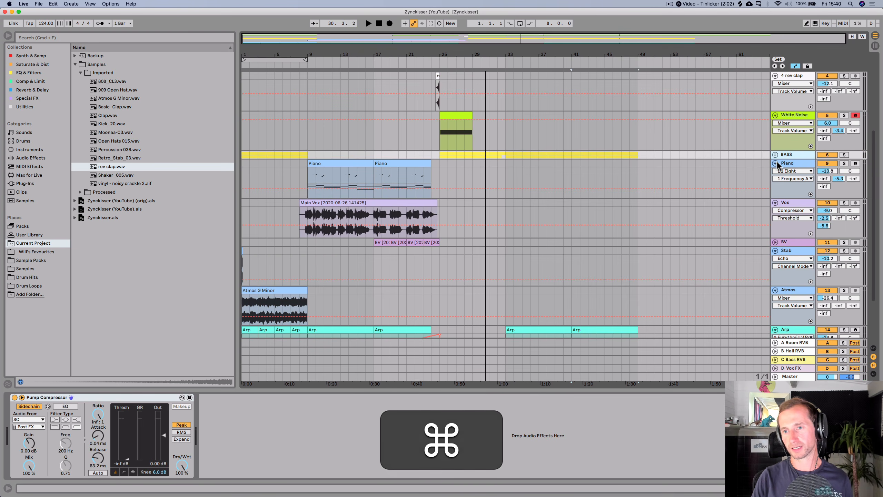
{"action": "left_click", "coordinate": [775, 163]}
{"action": "left_click", "coordinate": [775, 171]}
{"action": "left_click", "coordinate": [775, 189]}
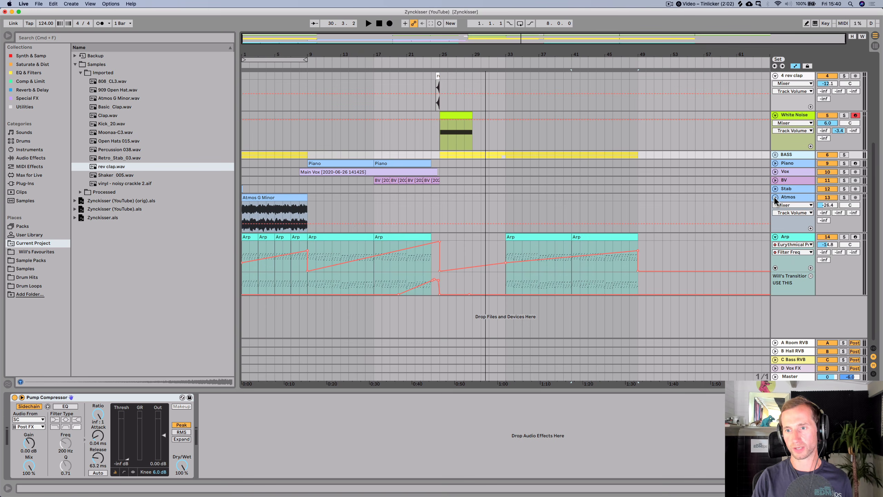
{"action": "left_click", "coordinate": [776, 197]}
{"action": "left_click", "coordinate": [775, 206]}
{"action": "left_click", "coordinate": [796, 204]}
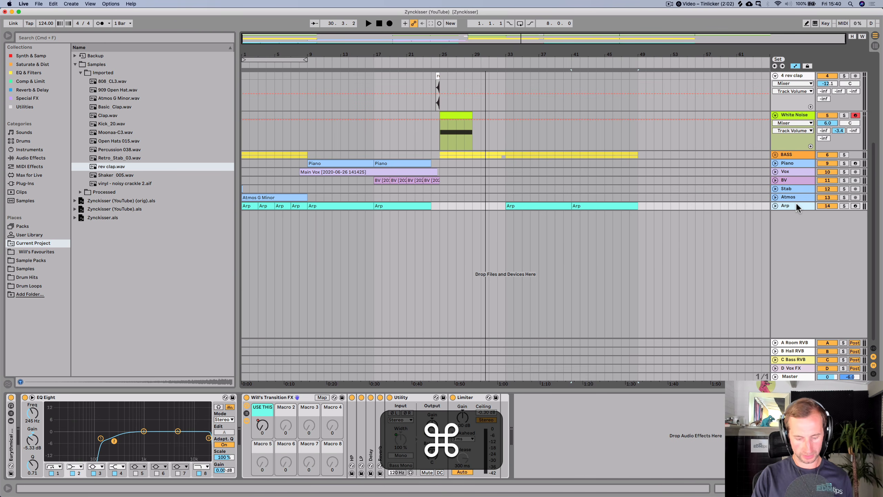
{"action": "key", "text": "super+s"}
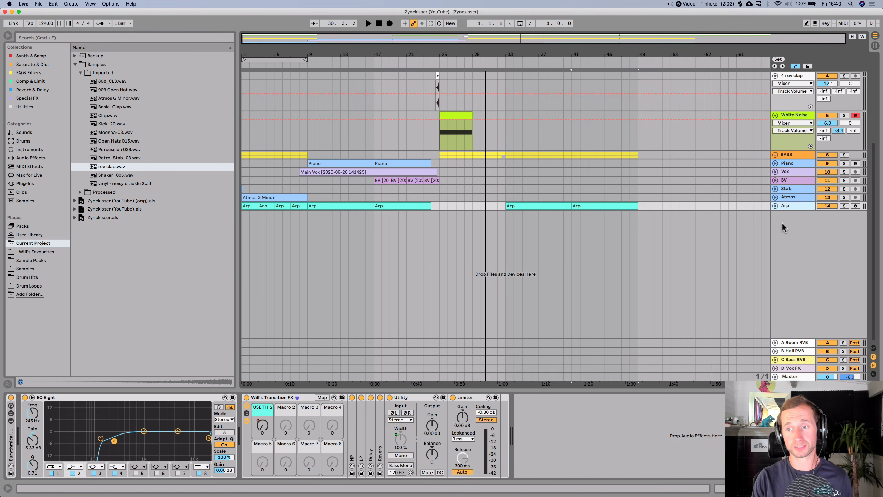
- Insert a new MIDI track, name it Synth and give it a colour
{"action": "key", "text": "super+shift+t"}
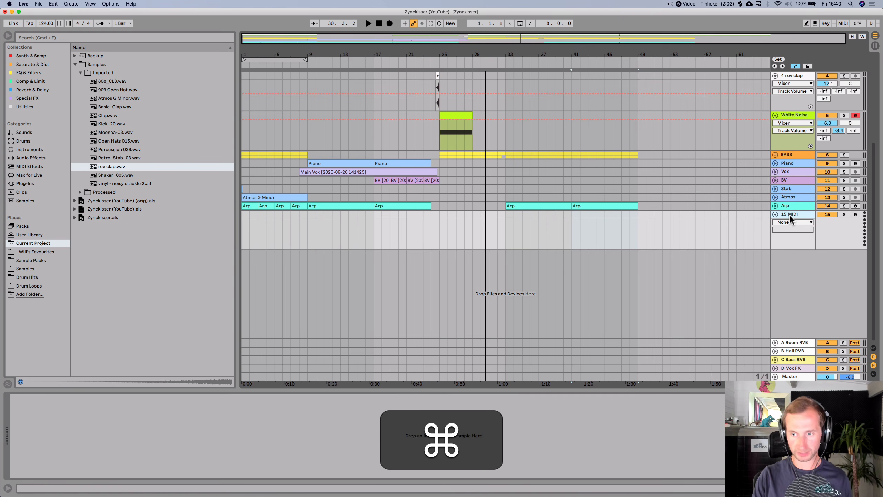
{"action": "key", "text": "super+r"}
{"action": "type", "text": "Syn"}
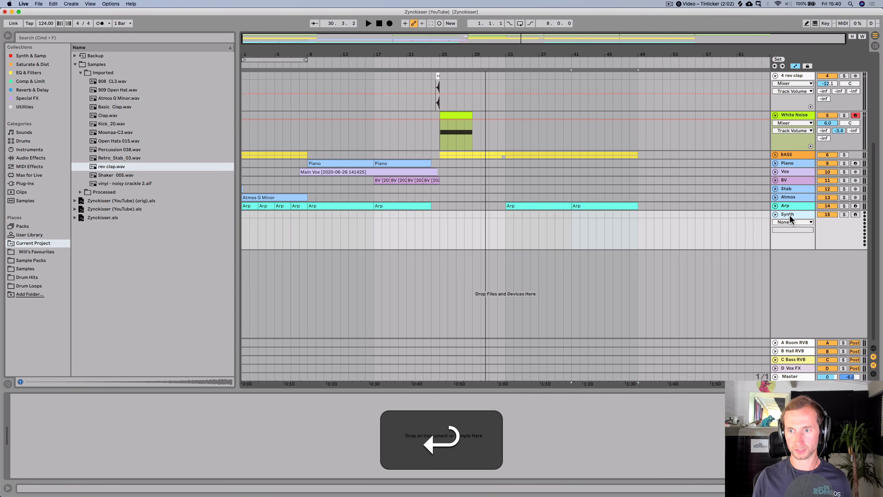
{"action": "right_click", "coordinate": [791, 218]}
{"action": "left_click", "coordinate": [736, 323]}
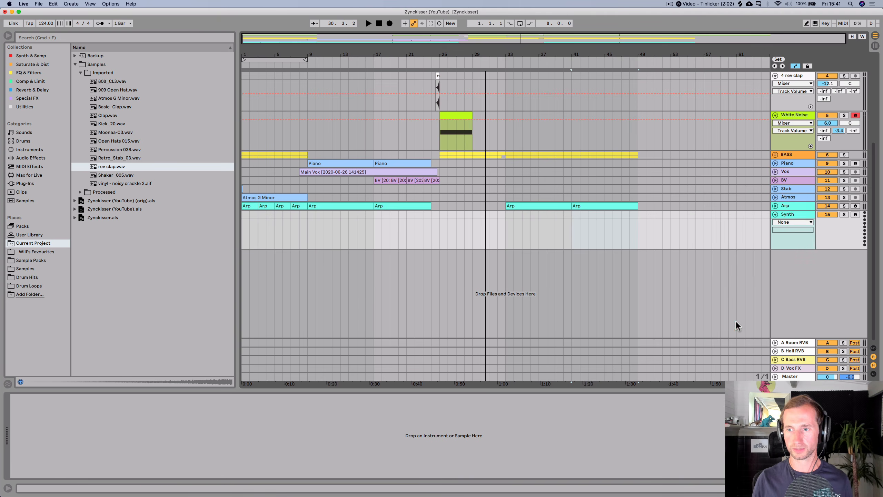
- Load Analog onto the Synth track and shape its filter envelope to about 750 Hz cutoff, 160 ms attack and 717 ms decay
{"action": "left_click", "coordinate": [36, 56]}
{"action": "left_click", "coordinate": [93, 56]}
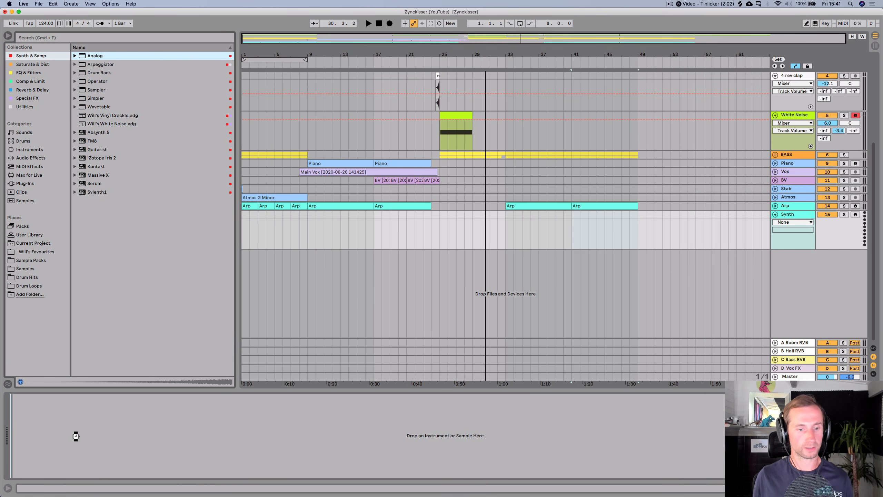
{"action": "left_click_drag", "start_coordinate": [76, 436], "coordinate": [77, 439]}
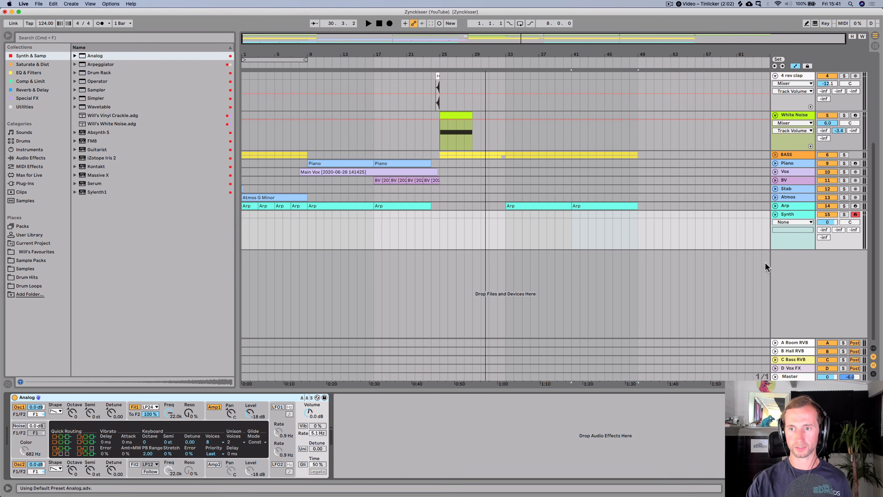
{"action": "left_click", "coordinate": [176, 404]}
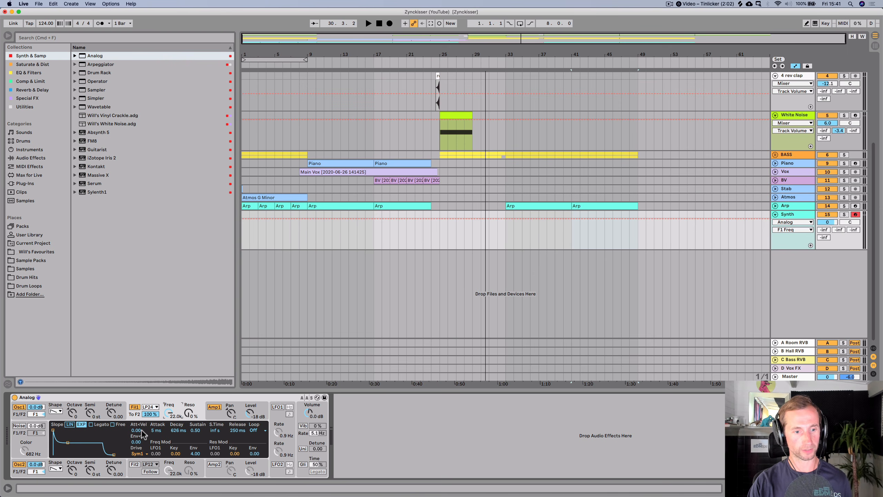
{"action": "left_click_drag", "start_coordinate": [153, 431], "coordinate": [178, 439]}
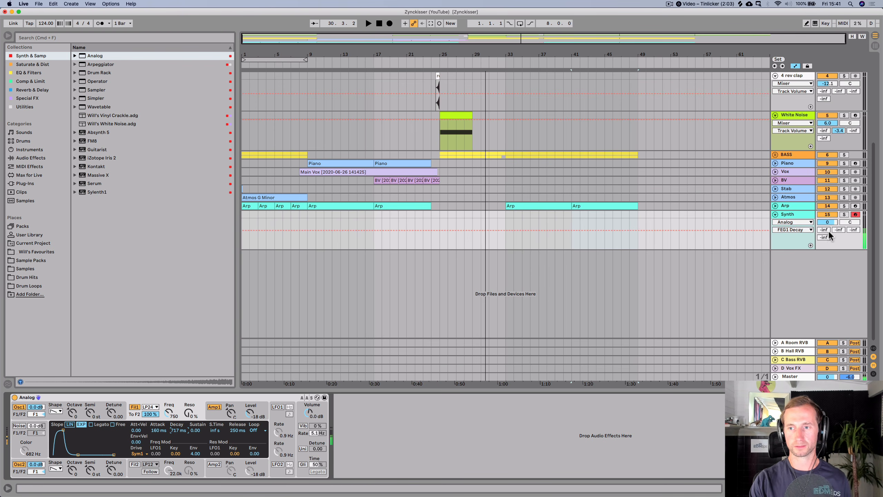
- Set the Synth track's A Room reverb send to -10.3 dB and its volume to -4.3 dB
{"action": "left_click_drag", "start_coordinate": [825, 235], "coordinate": [825, 222]}
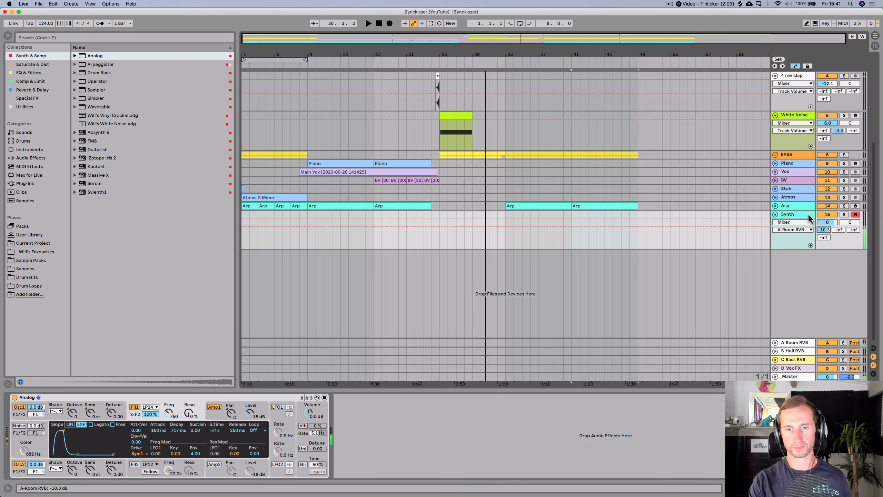
{"action": "key", "text": "space"}
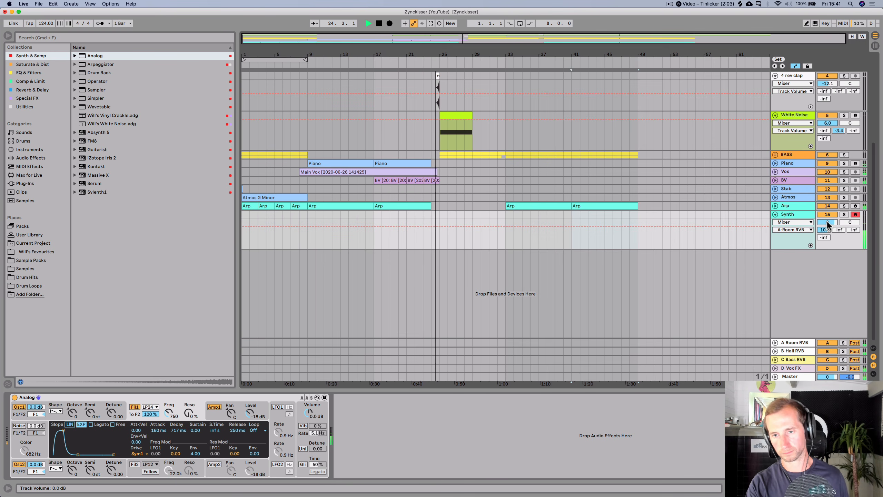
{"action": "mouse_move", "coordinate": [828, 224]}
{"action": "left_mouse_down"}
{"action": "mouse_move", "coordinate": [827, 234]}
{"action": "mouse_move", "coordinate": [828, 224]}
{"action": "left_mouse_up"}
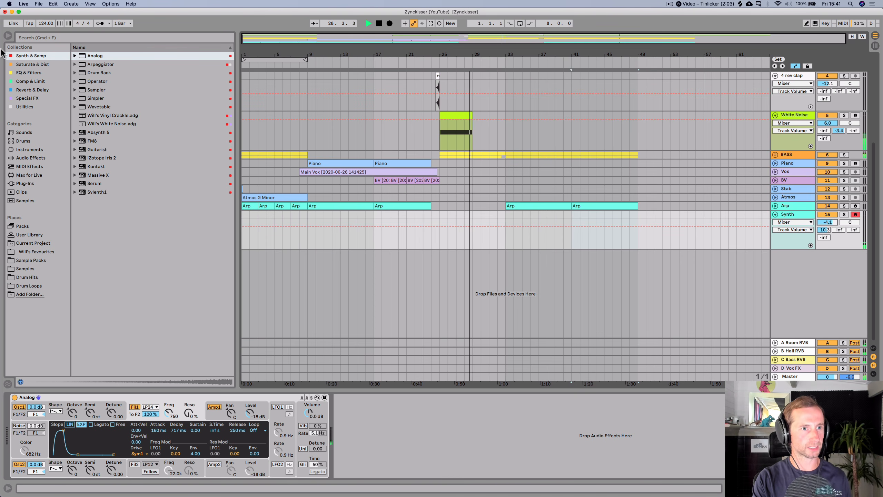
- Add an EQ Eight after Analog on the Synth track
{"action": "left_click", "coordinate": [19, 73]}
{"action": "left_click_drag", "start_coordinate": [86, 66], "coordinate": [347, 412]}
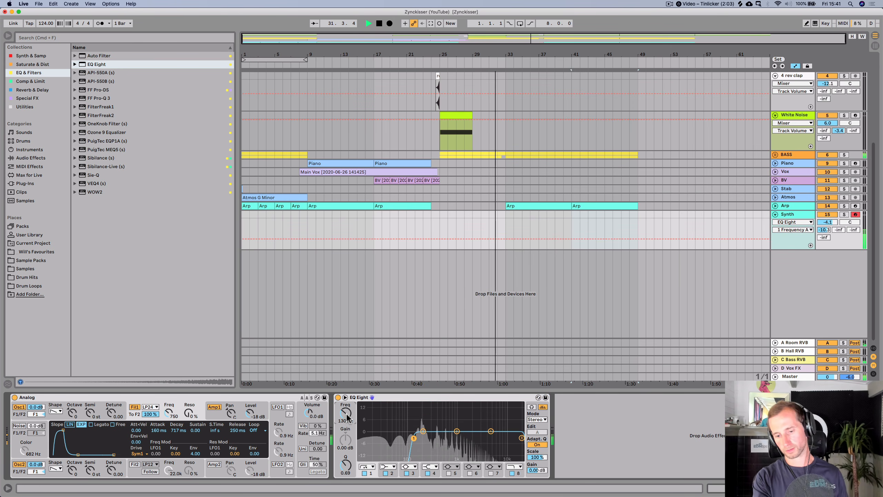
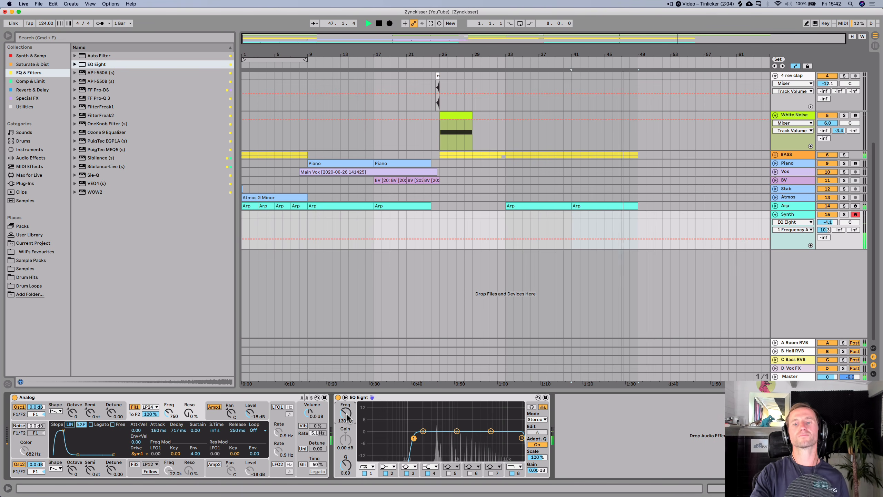
{"action": "key", "text": "space"}
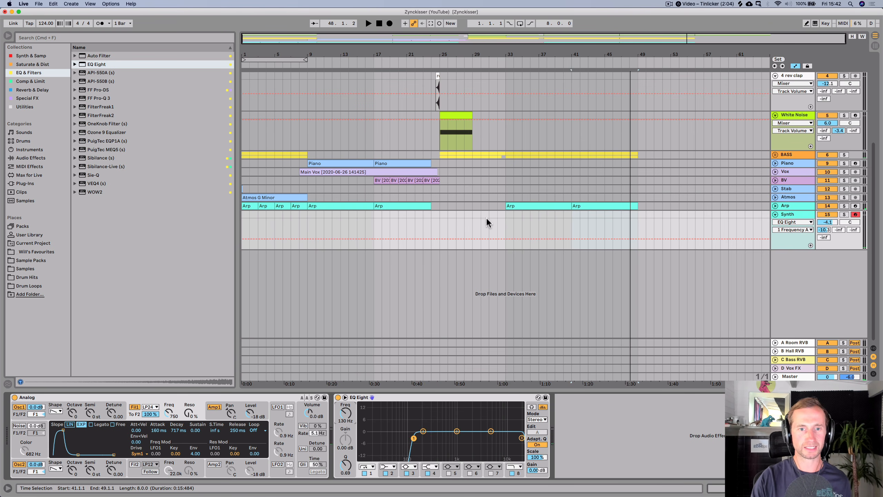
{"action": "left_click", "coordinate": [775, 171]}
{"action": "left_click", "coordinate": [307, 184]}
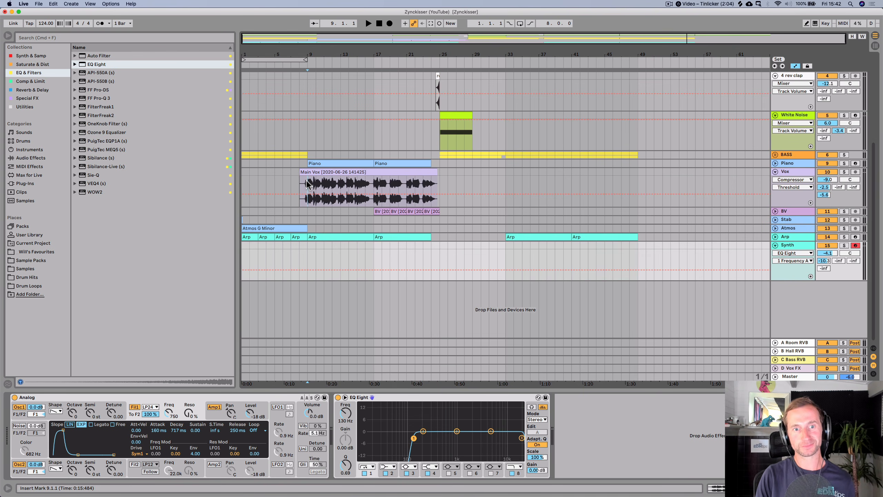
{"action": "left_click_drag", "start_coordinate": [307, 184], "coordinate": [314, 185]}
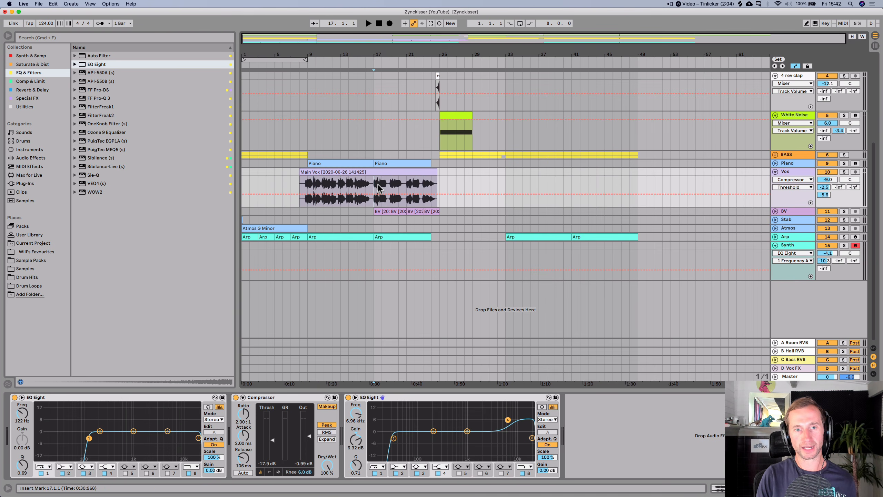
{"action": "key", "text": "super+c"}
{"action": "left_click", "coordinate": [570, 195]}
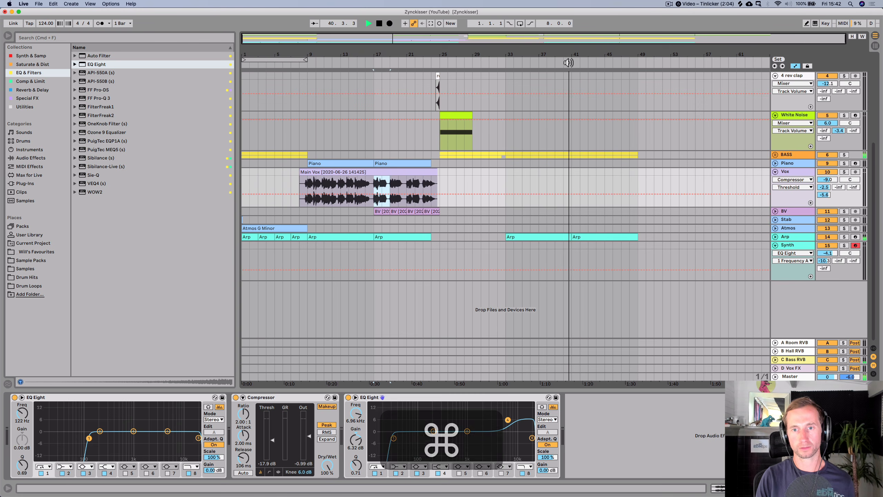
{"action": "key", "text": "space"}
{"action": "key", "text": "super+v"}
{"action": "key", "text": "super+space"}
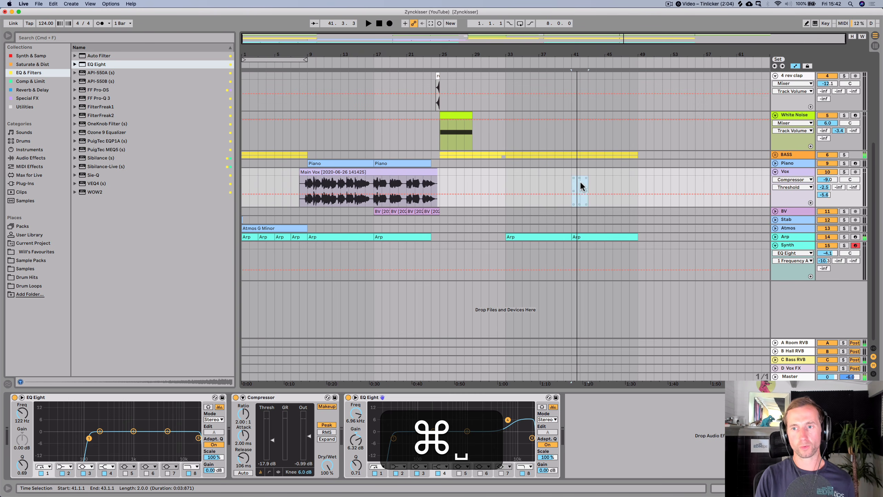
- Hide the automation lanes, then copy a short slice of the Main Vox clip and paste it at bar 41
{"action": "key", "text": "a"}
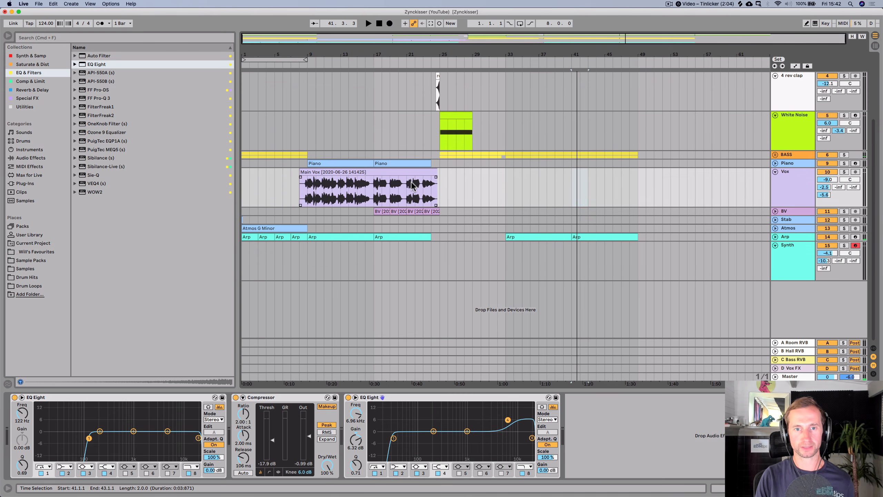
{"action": "left_click_drag", "start_coordinate": [412, 184], "coordinate": [416, 184]}
{"action": "key", "text": "super+c"}
{"action": "left_click", "coordinate": [572, 191]}
{"action": "key", "text": "super+v"}
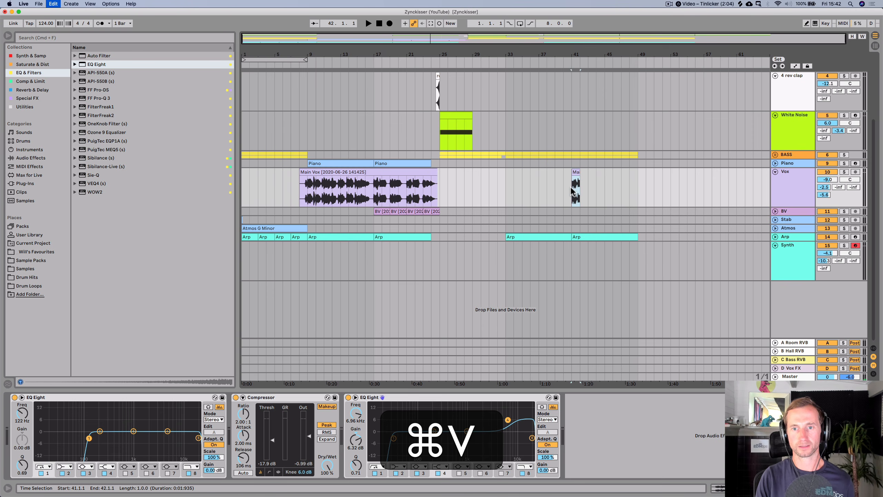
{"action": "key", "text": "super+space"}
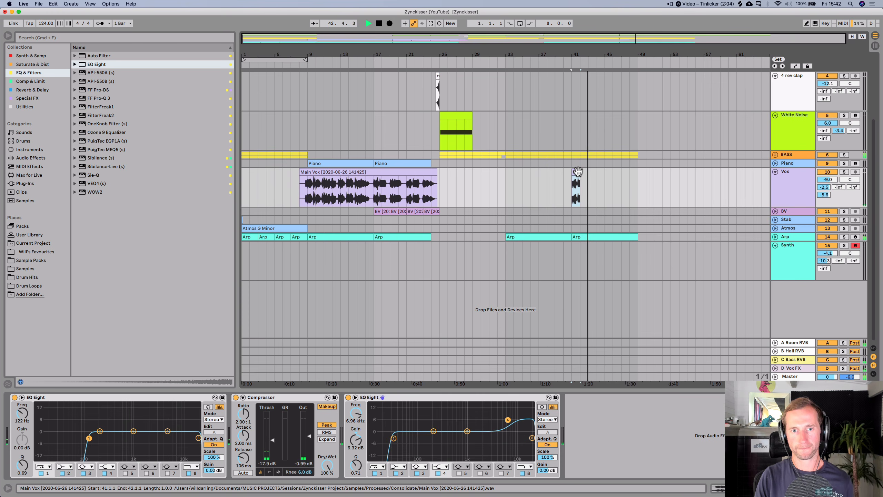
- Lengthen the end of the pasted vocal slice at bar 41 slightly
{"action": "key", "text": "space"}
{"action": "key", "text": "plus"}
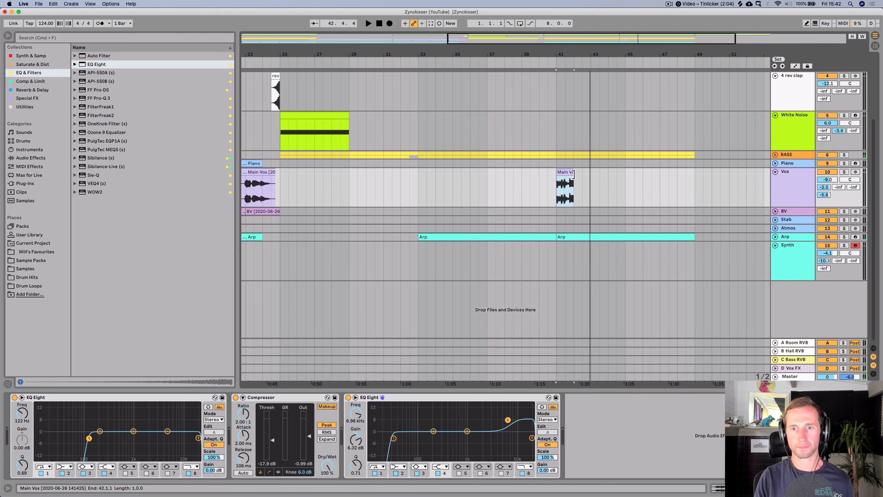
{"action": "left_click_drag", "start_coordinate": [573, 174], "coordinate": [588, 174]}
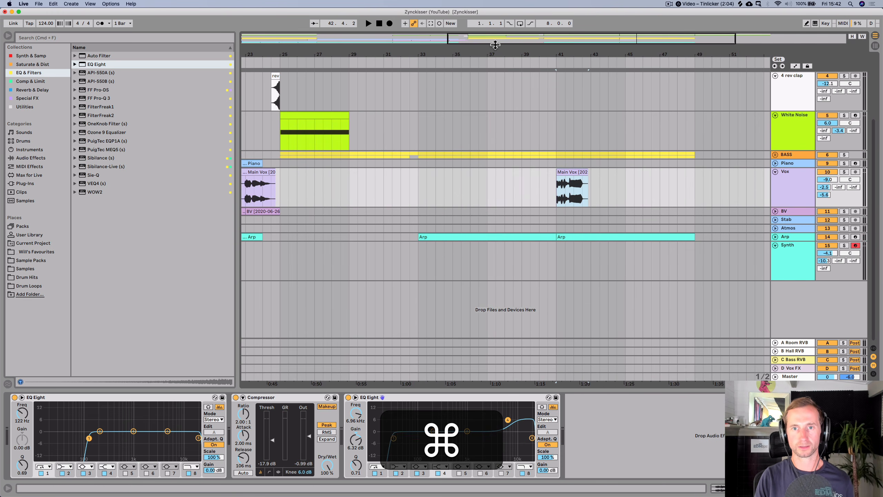
{"action": "key", "text": "minus"}
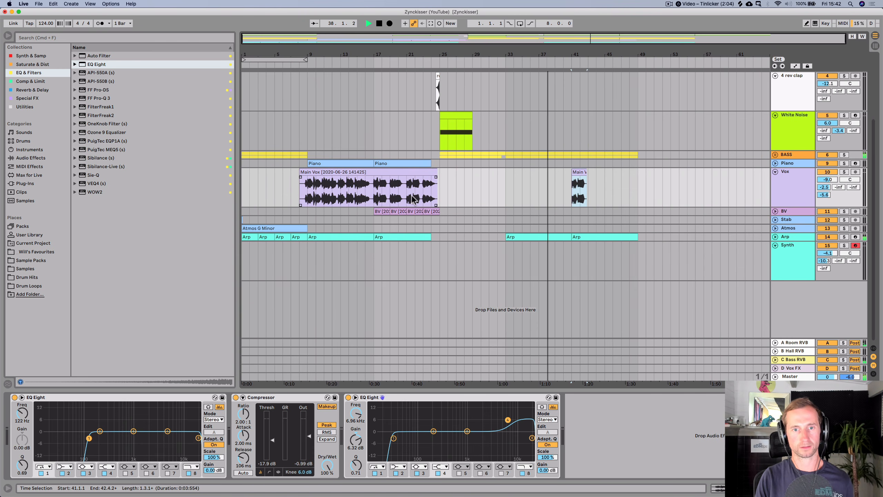
- Copy another short slice of the Main Vox clip, paste it after the first, and move it to bar 45
{"action": "left_click_drag", "start_coordinate": [390, 193], "coordinate": [407, 194]}
{"action": "key", "text": "super+c"}
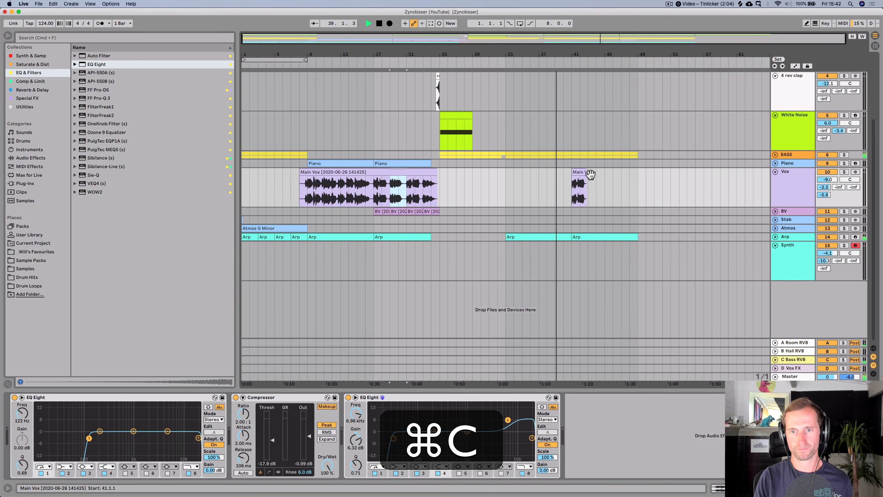
{"action": "left_click", "coordinate": [597, 188]}
{"action": "key", "text": "super+v"}
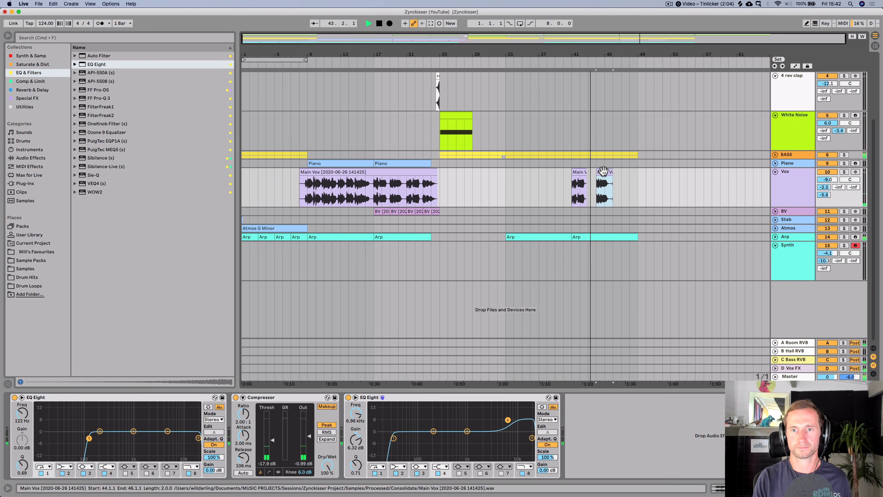
{"action": "left_click_drag", "start_coordinate": [607, 172], "coordinate": [621, 184]}
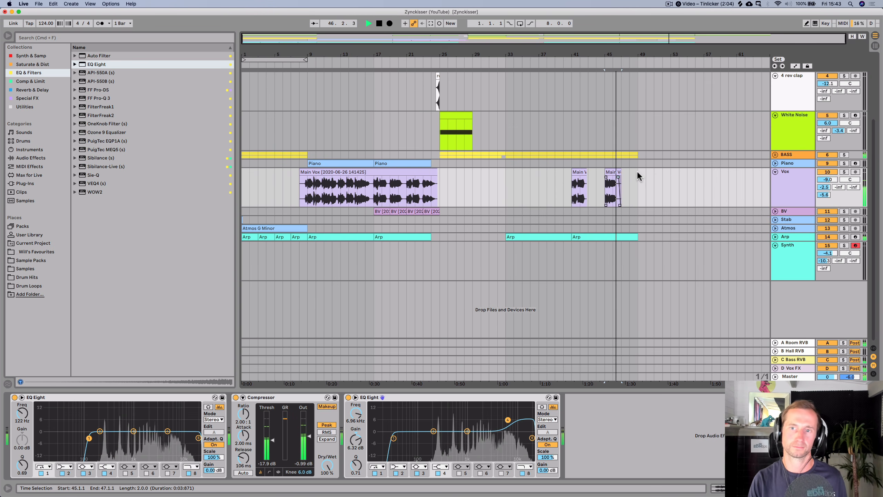
- Duplicate the bass clip so it continues to bar 57
{"action": "scroll", "coordinate": [636, 153], "scroll_direction": "up", "scroll_amount": 5}
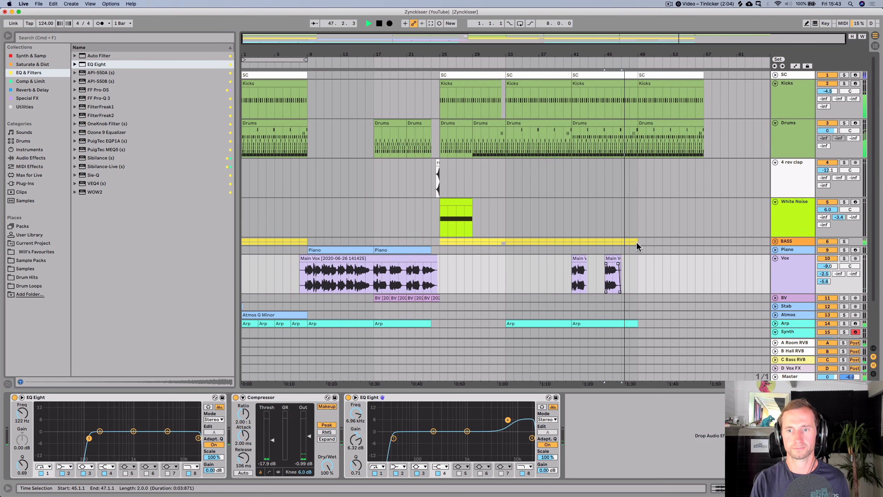
{"action": "left_click", "coordinate": [577, 241]}
{"action": "key", "text": "super+d"}
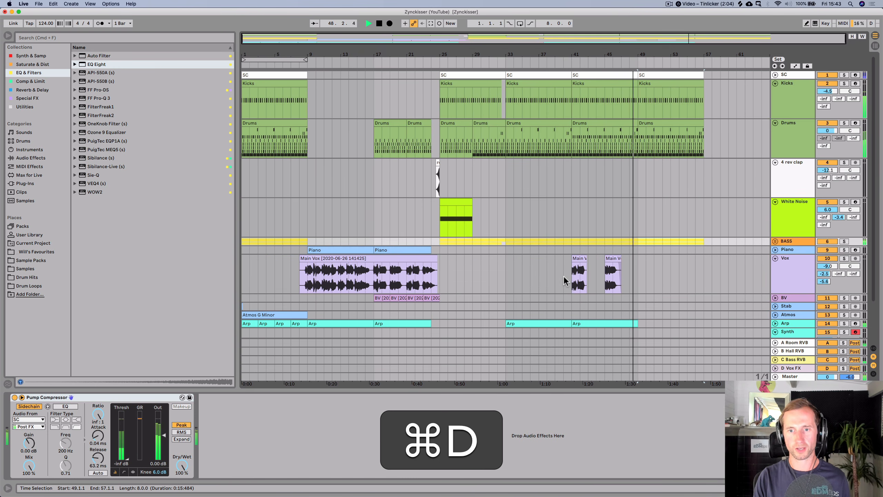
- Select the two vocal slices and duplicate them into bars 49 to 57
{"action": "mouse_move", "coordinate": [564, 275]}
{"action": "left_mouse_down"}
{"action": "mouse_move", "coordinate": [636, 271]}
{"action": "mouse_move", "coordinate": [574, 270]}
{"action": "left_mouse_up"}
{"action": "key", "text": "super+d"}
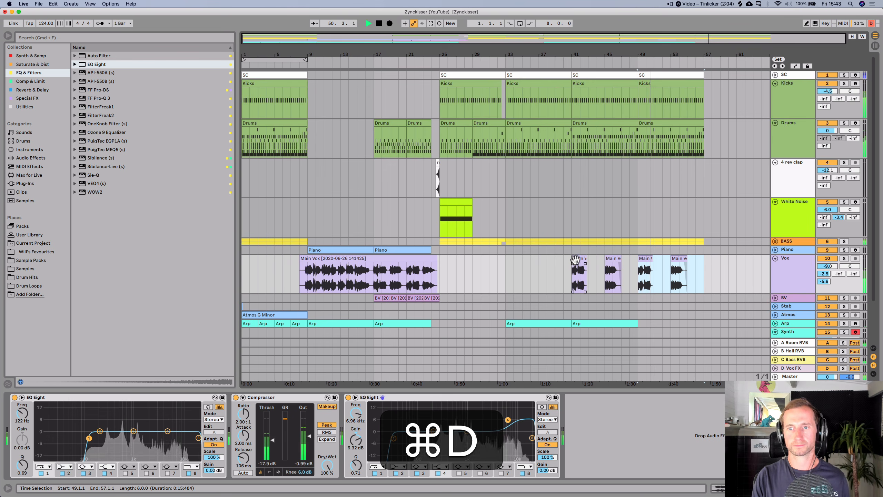
- Expand the Arp track and duplicate its last clip so it continues to bar 57
{"action": "scroll", "coordinate": [636, 251], "scroll_direction": "down", "scroll_amount": 3}
{"action": "key", "text": "space"}
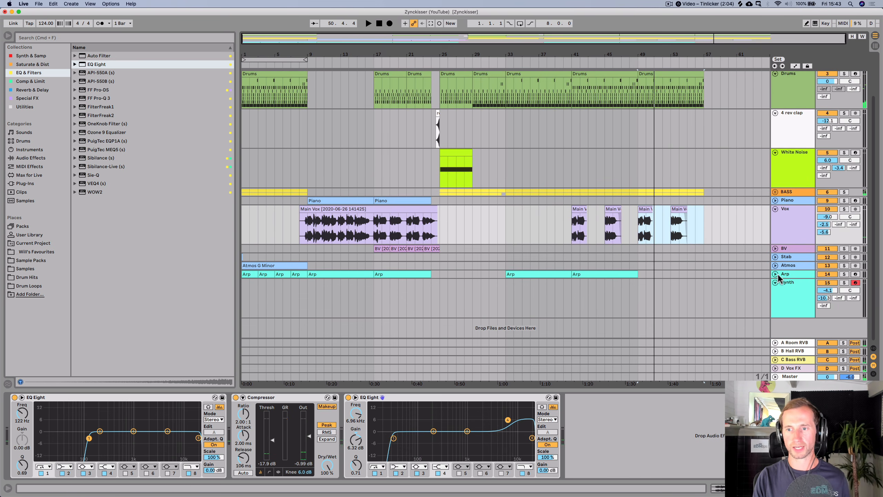
{"action": "left_click", "coordinate": [776, 274]}
{"action": "scroll", "coordinate": [730, 268], "scroll_direction": "down", "scroll_amount": 2}
{"action": "left_click", "coordinate": [610, 246]}
{"action": "key", "text": "super+d"}
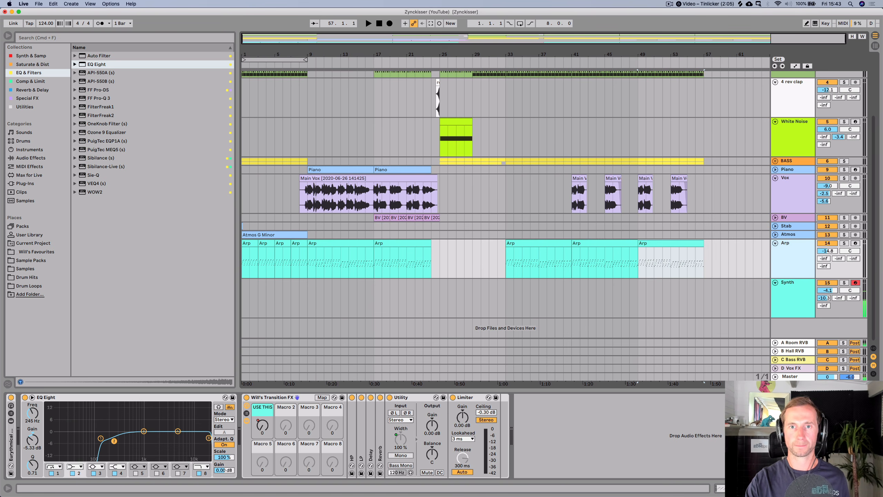
- Record a MIDI phrase on the Synth track starting from bar 33
{"action": "left_click", "coordinate": [491, 59]}
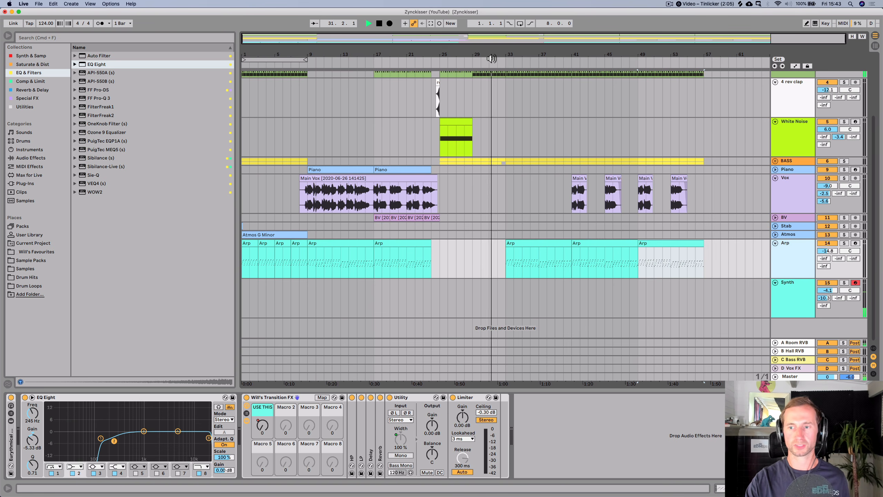
{"action": "left_click", "coordinate": [389, 24]}
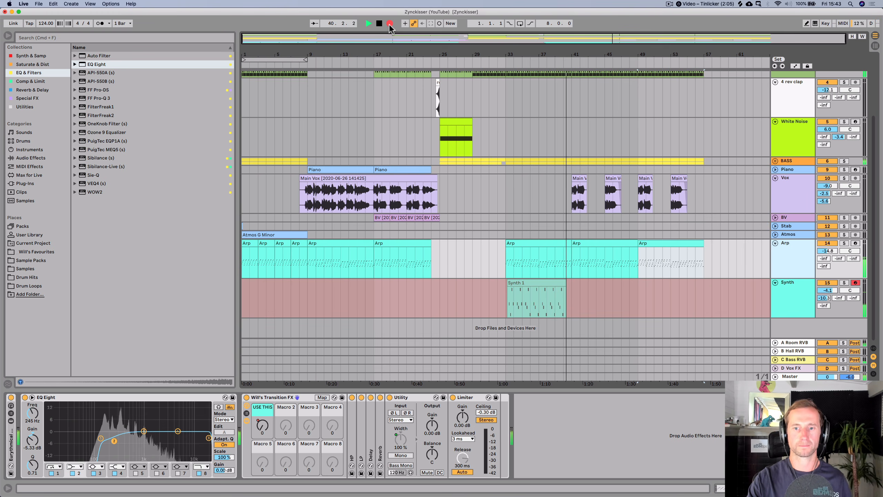
{"action": "key", "text": "space"}
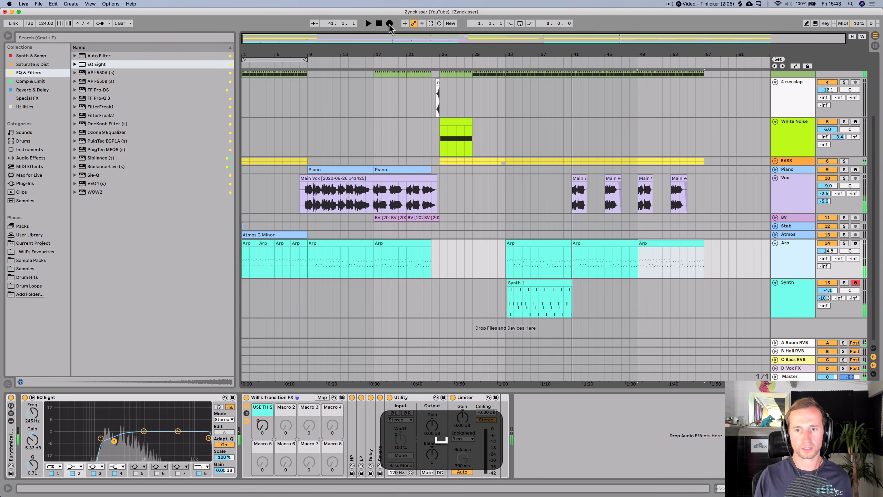
- Delete the recorded Synth material before bar 39, keeping a two-bar clip, and consolidate it
{"action": "left_click_drag", "start_coordinate": [557, 305], "coordinate": [448, 291]}
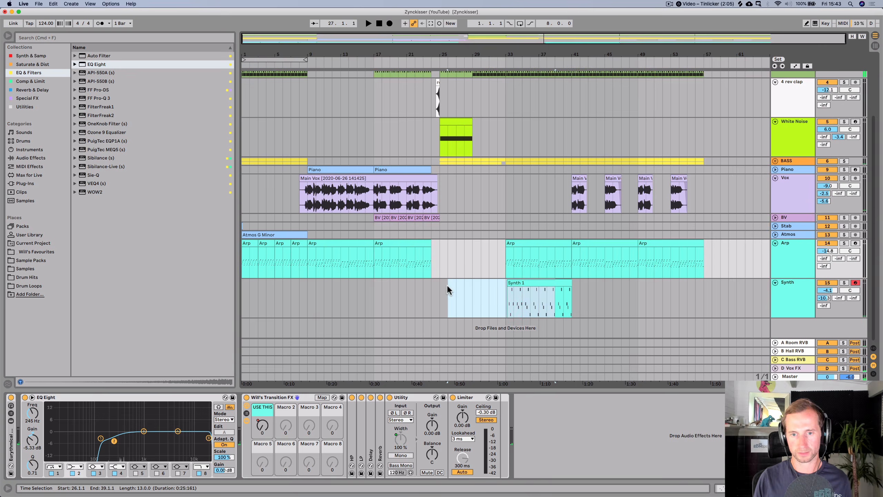
{"action": "key", "text": "BackSpace"}
{"action": "left_click", "coordinate": [563, 287]}
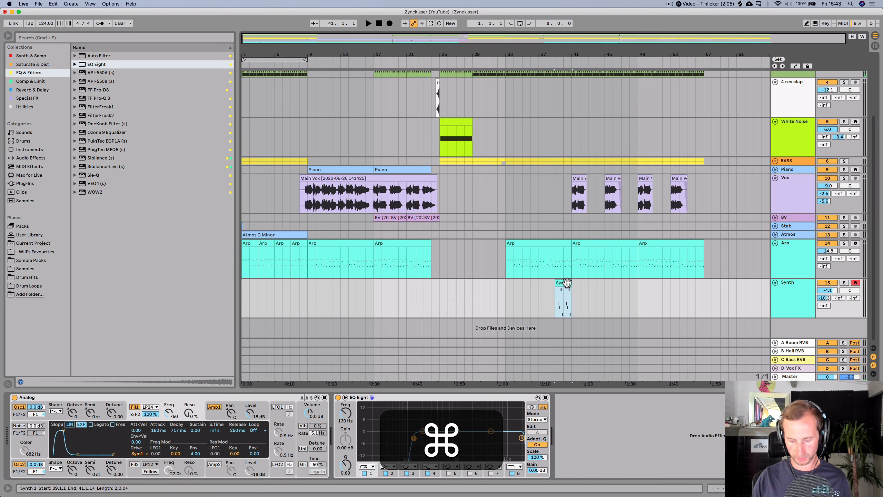
{"action": "key", "text": "super+j"}
- Open the Synth 1 clip and quantize all its notes to the current grid at 100%
{"action": "double_click", "coordinate": [563, 287]}
{"action": "key", "text": "super+a"}
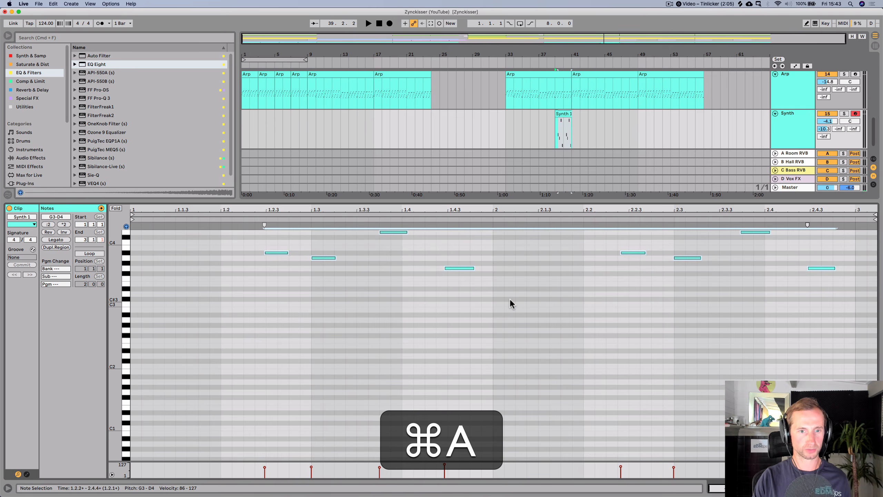
{"action": "key", "text": "shift+super+u"}
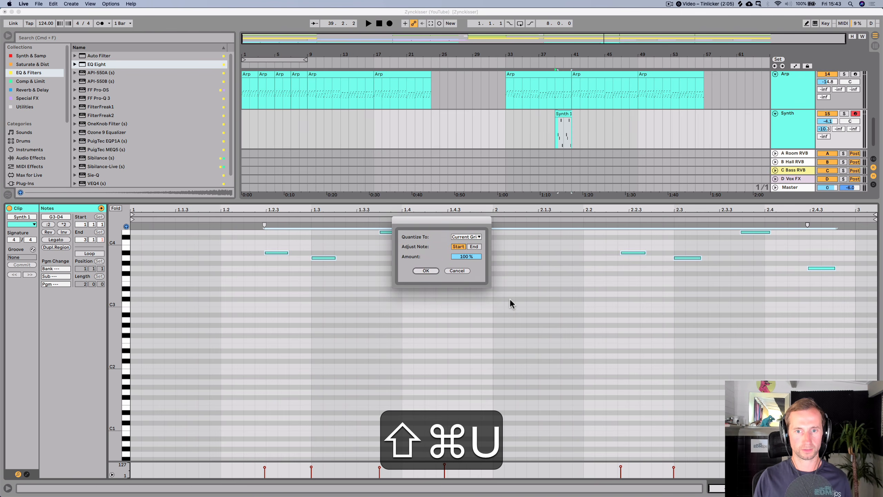
{"action": "key", "text": "Return"}
- Lengthen the first A#3 note in the Synth clip slightly
{"action": "key", "text": "space"}
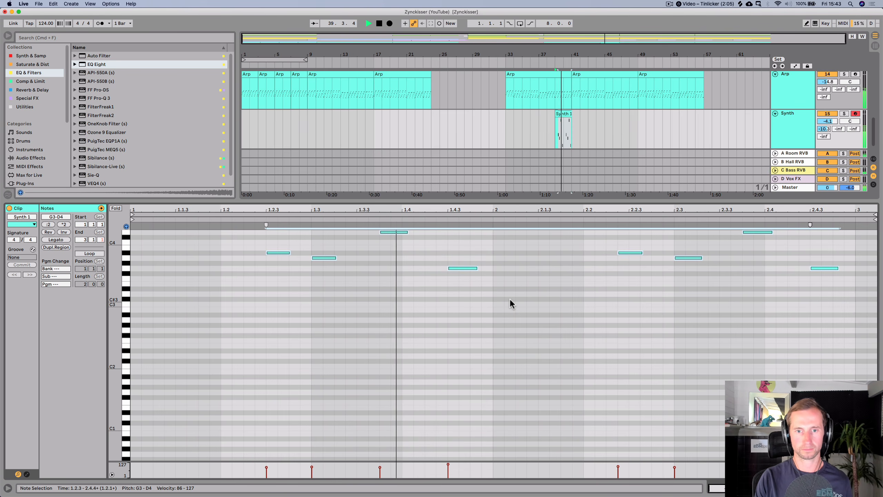
{"action": "key", "text": "space"}
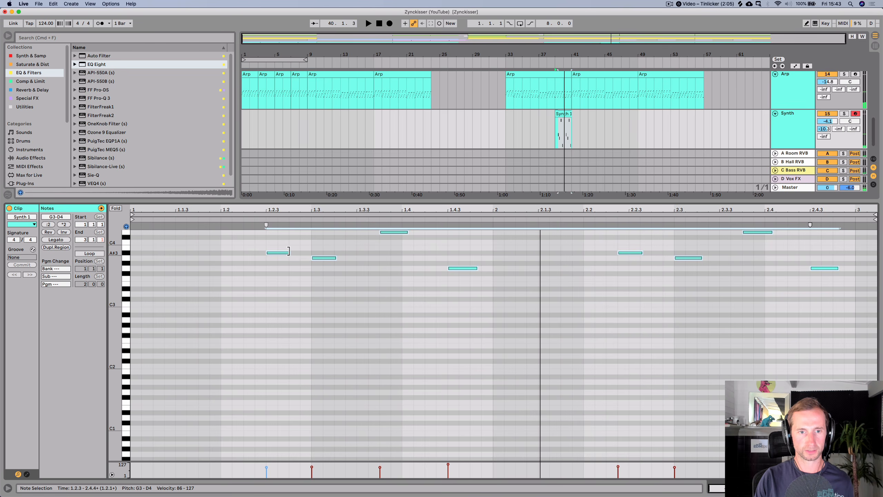
{"action": "left_click_drag", "start_coordinate": [290, 253], "coordinate": [298, 253]}
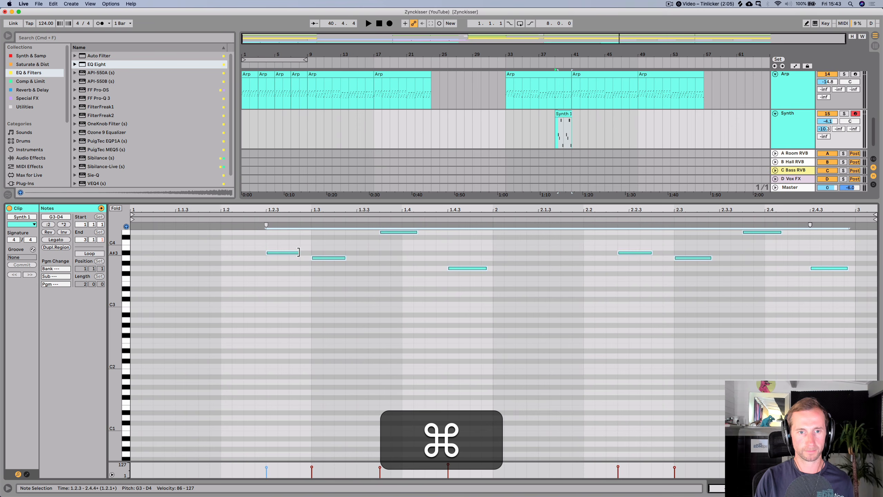
{"action": "key", "text": "space"}
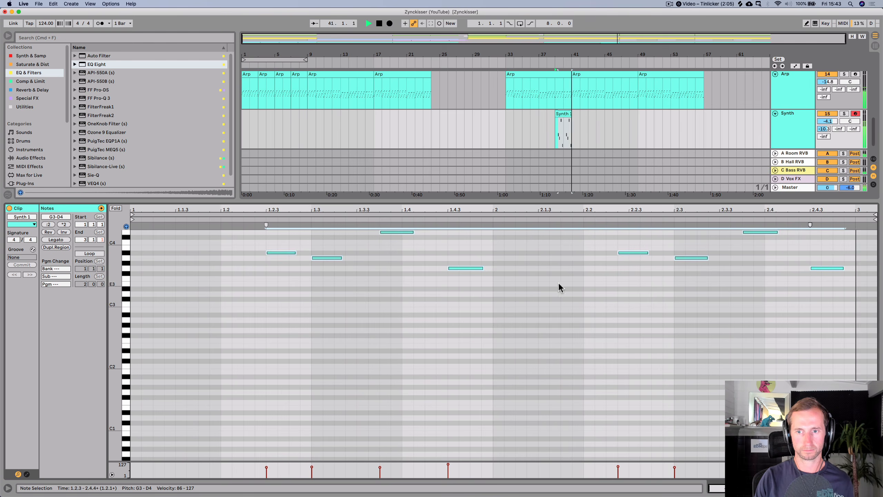
{"action": "key", "text": "space"}
- Nudge the A#3 note in the second bar one grid step later
{"action": "left_click", "coordinate": [590, 275]}
{"action": "left_click", "coordinate": [628, 253]}
{"action": "key", "text": "Right"}
{"action": "key", "text": "space"}
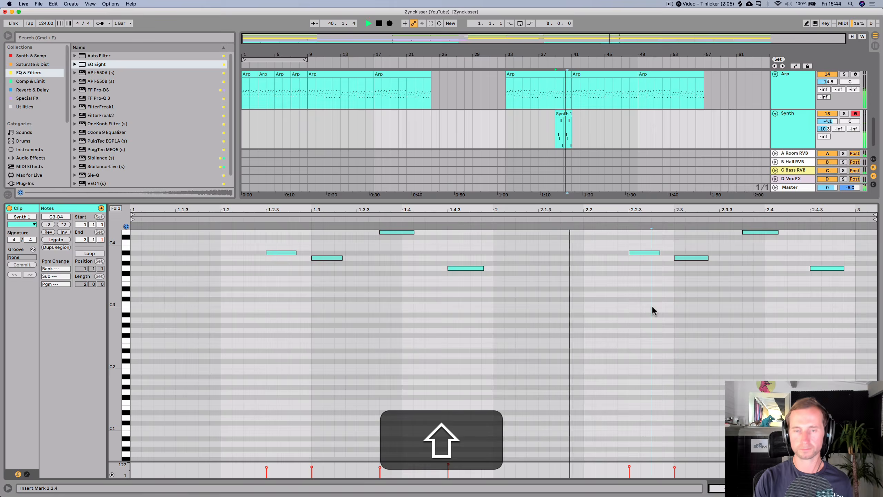
- Return to the arrangement and move the Synth 1 clip to start at bar 33
{"action": "key", "text": "shift+Tab"}
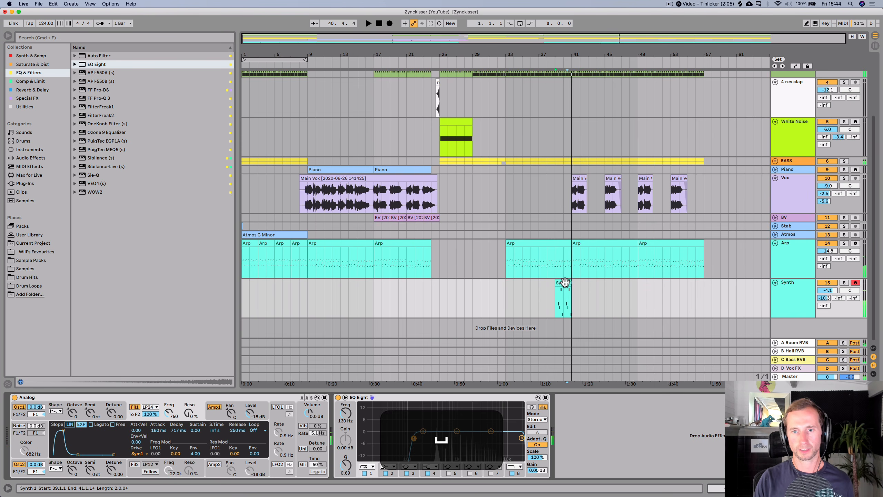
{"action": "key", "text": "space"}
{"action": "left_click_drag", "start_coordinate": [564, 282], "coordinate": [510, 282]}
- Duplicate the Synth 1 clip repeatedly so it fills bars 33 to 57
{"action": "key", "text": "super+d"}
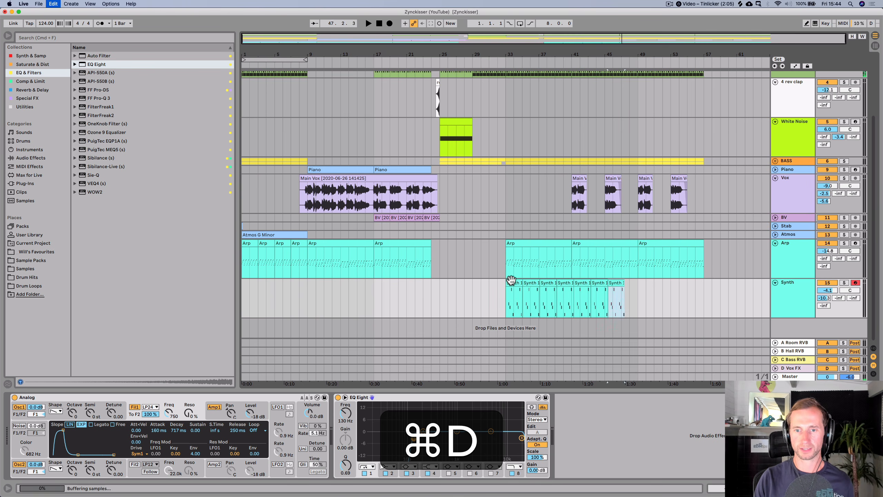
{"action": "key", "text": "super+d"}
{"action": "key", "text": "super+d"}
{"action": "key", "text": "super+d"}
{"action": "left_click", "coordinate": [521, 293]}
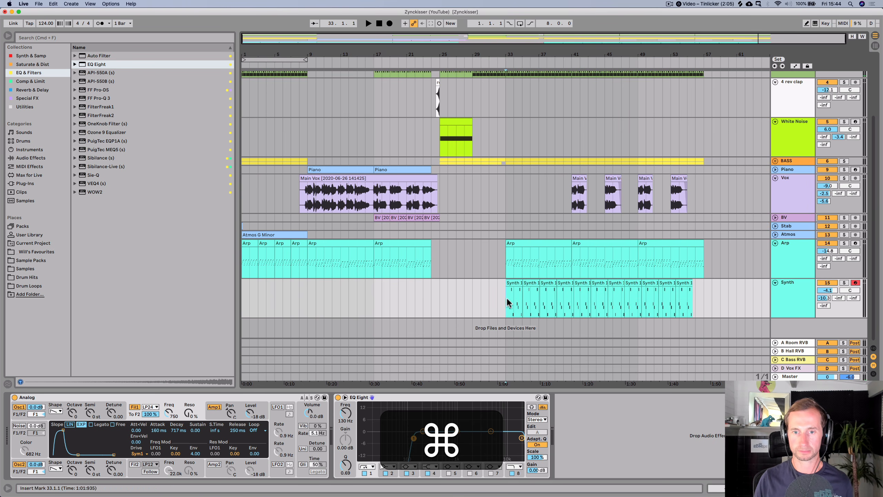
{"action": "key", "text": "super+j"}
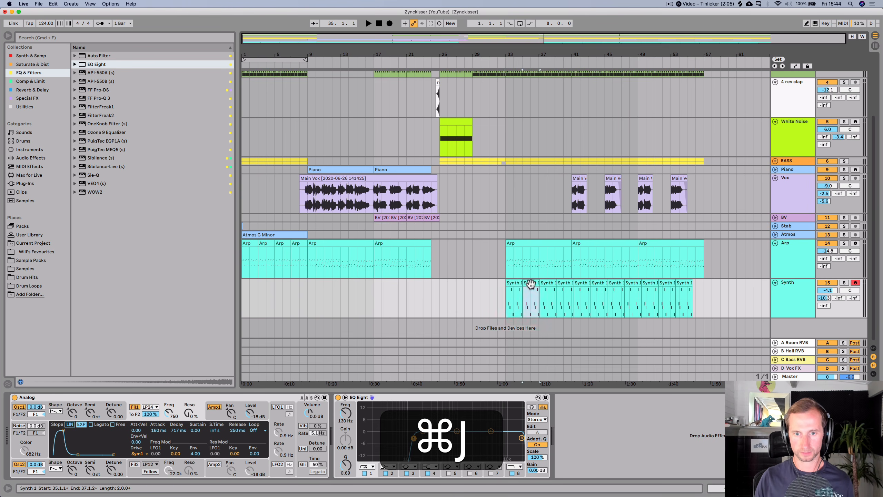
- Replace the Synth clip copies with fresh duplicates of the first two-bar clip so they fill bars 33 to 57 exactly
{"action": "key", "text": "BackSpace"}
{"action": "left_click_drag", "start_coordinate": [527, 292], "coordinate": [702, 292]}
{"action": "key", "text": "BackSpace"}
{"action": "left_click", "coordinate": [508, 292]}
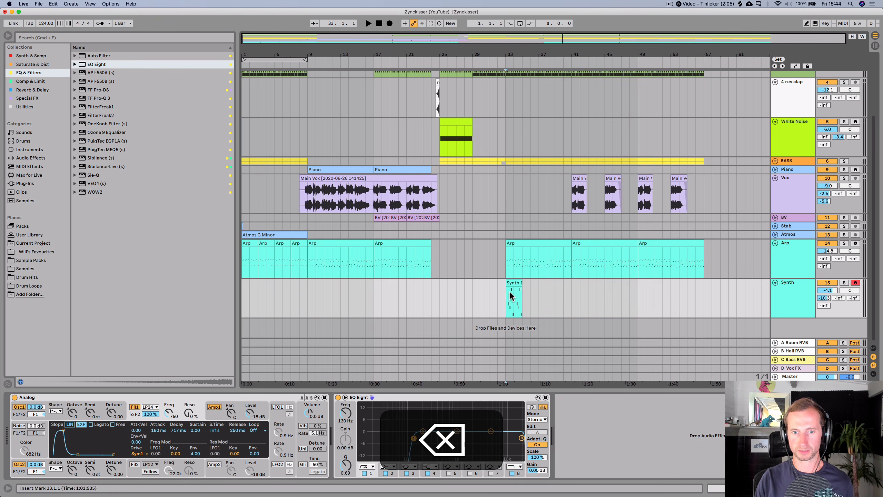
{"action": "left_click_drag", "start_coordinate": [511, 295], "coordinate": [525, 300]}
{"action": "key", "text": "super"}
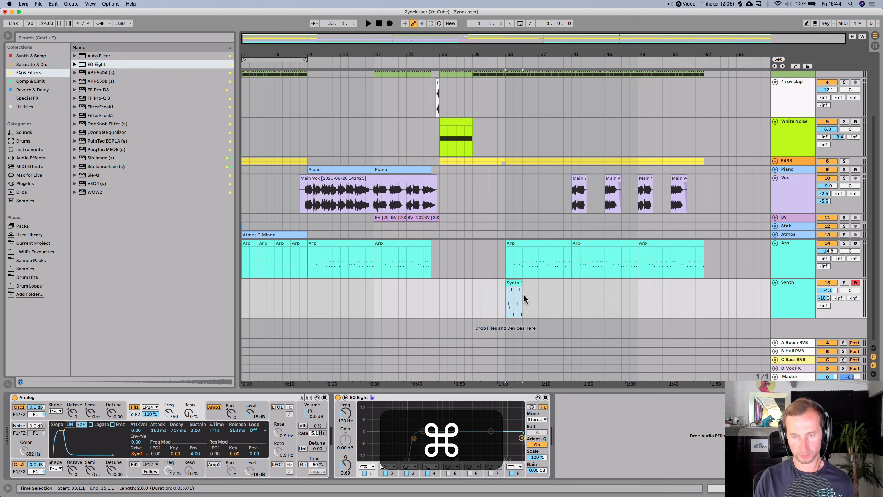
{"action": "key", "text": "super+d"}
{"action": "key", "text": "super+d"}
{"action": "key", "text": "super+d"}
{"action": "key", "text": "super+d"}
{"action": "key", "text": "super+d"}
{"action": "key", "text": "super+d"}
{"action": "key", "text": "super+d"}
{"action": "left_click", "coordinate": [503, 301]}
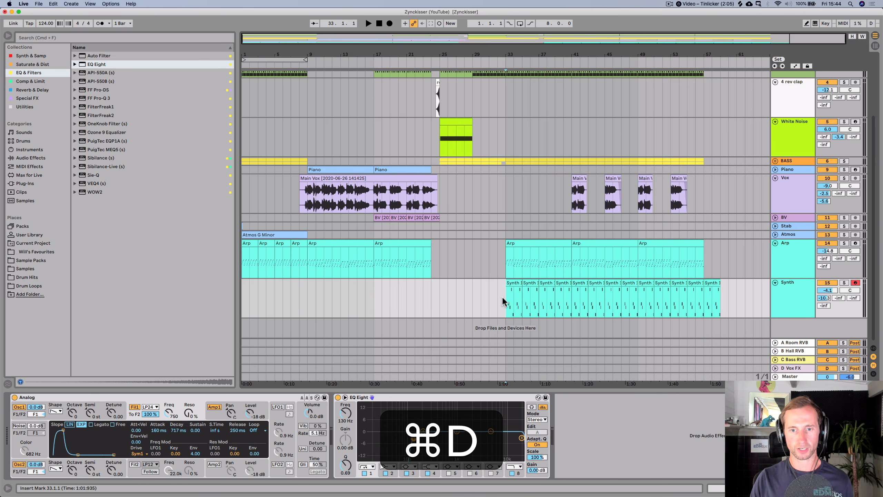
{"action": "left_click", "coordinate": [708, 296]}
{"action": "key", "text": "BackSpace"}
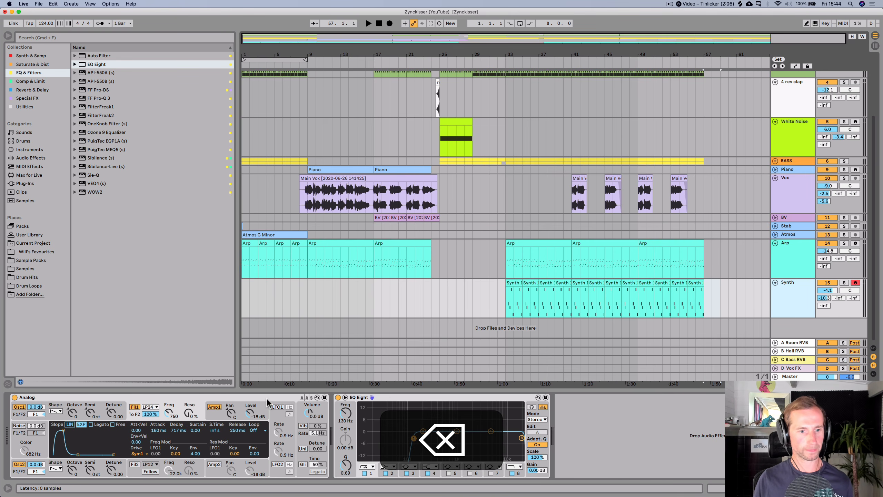
- Lower the Analog filter frequency to about 139 Hz and set the Synth track volume to -6.0 dB, auditioning from bar 33
{"action": "left_click_drag", "start_coordinate": [169, 413], "coordinate": [169, 425]}
{"action": "key", "text": "space"}
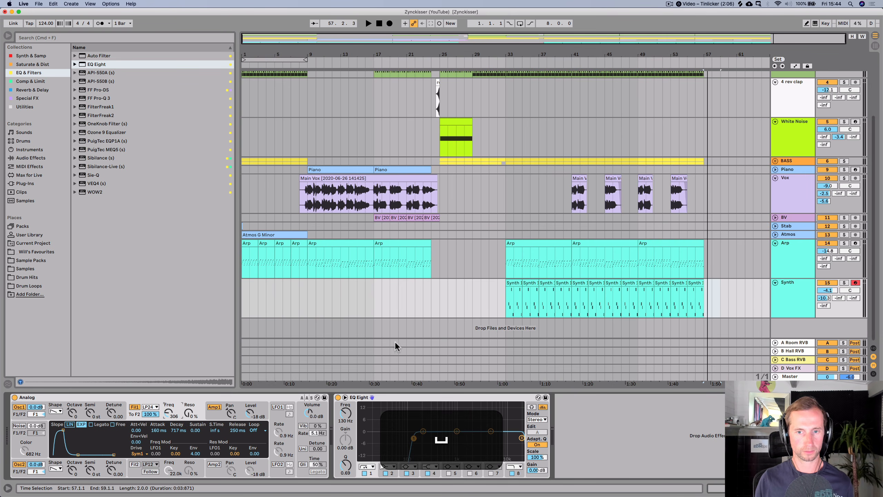
{"action": "left_click", "coordinate": [509, 303]}
{"action": "key", "text": "space"}
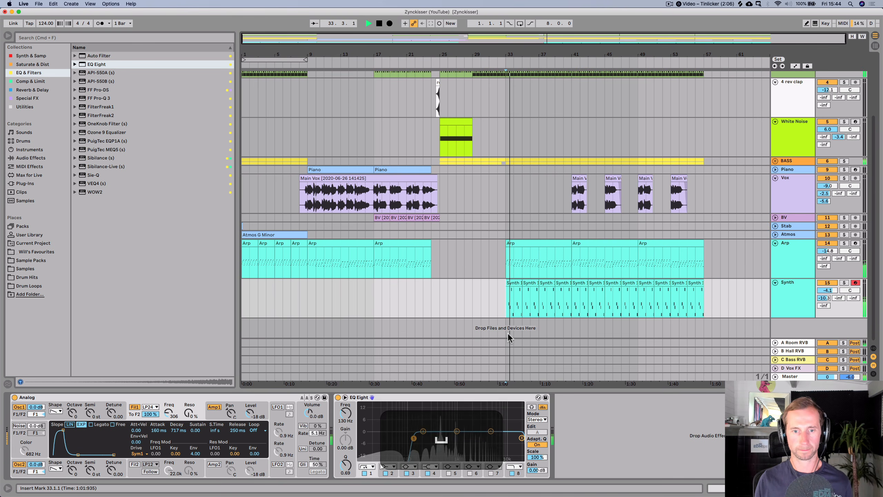
{"action": "left_click_drag", "start_coordinate": [169, 413], "coordinate": [169, 422]}
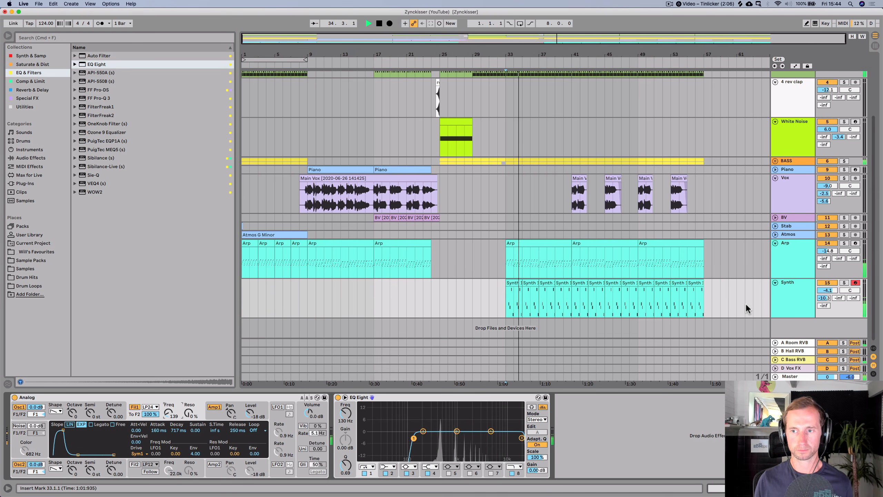
{"action": "left_click_drag", "start_coordinate": [825, 298], "coordinate": [824, 295]}
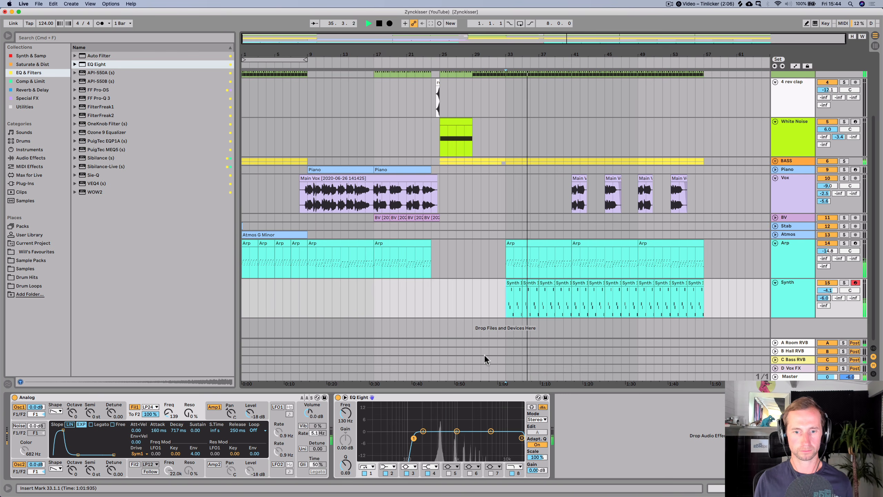
- Consolidate all Synth clips into a single clip spanning bars 33 to 57 and inspect its notes and velocities
{"action": "left_click", "coordinate": [512, 285]}
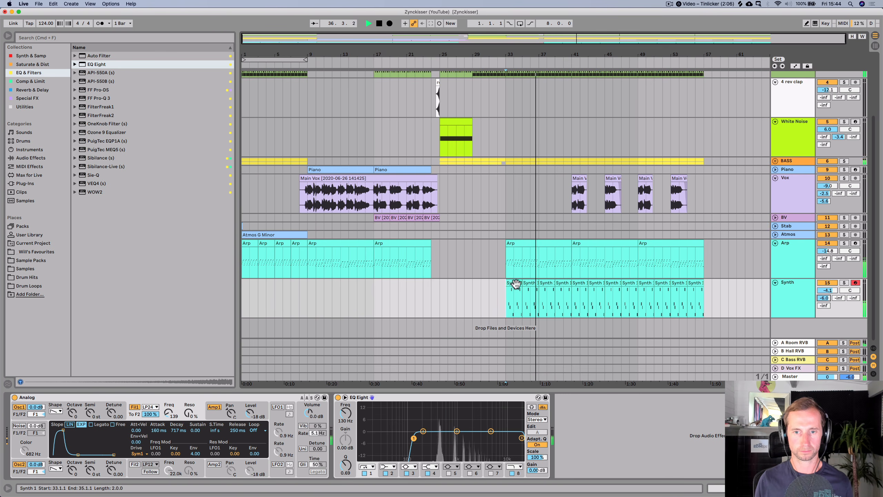
{"action": "key", "text": "space"}
{"action": "left_click", "coordinate": [694, 284], "text": "shift"}
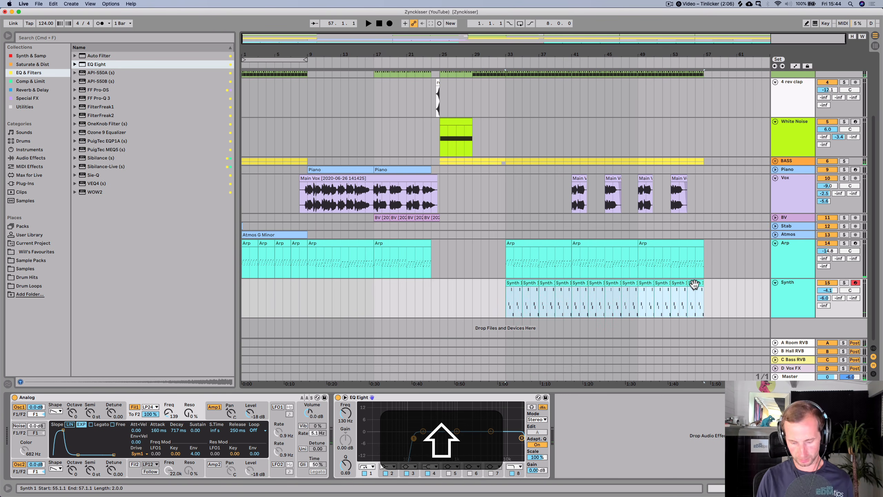
{"action": "key", "text": "super+j"}
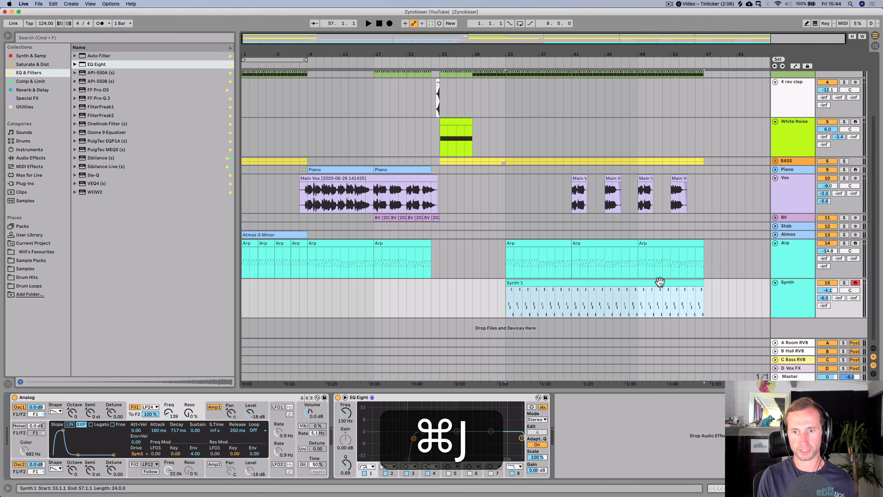
{"action": "double_click", "coordinate": [640, 280]}
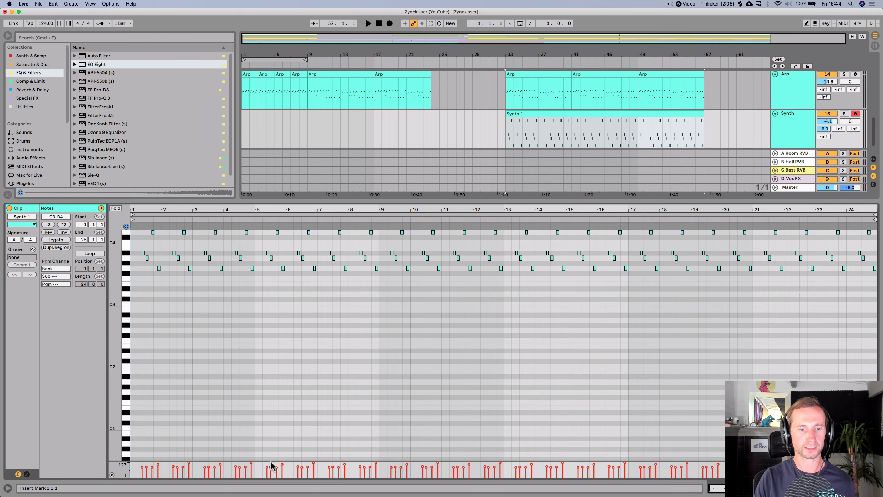
{"action": "left_click_drag", "start_coordinate": [275, 462], "coordinate": [301, 359]}
{"action": "key", "text": "super+a"}
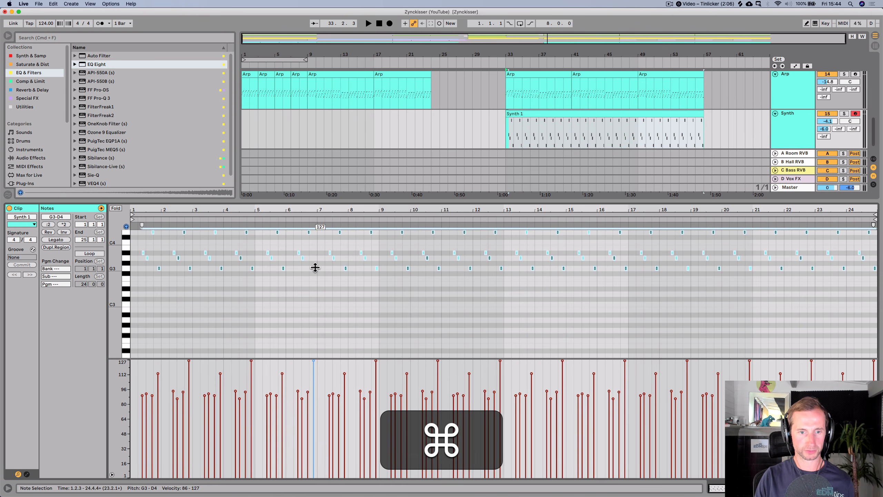
{"action": "key", "text": "shift+super+Tab"}
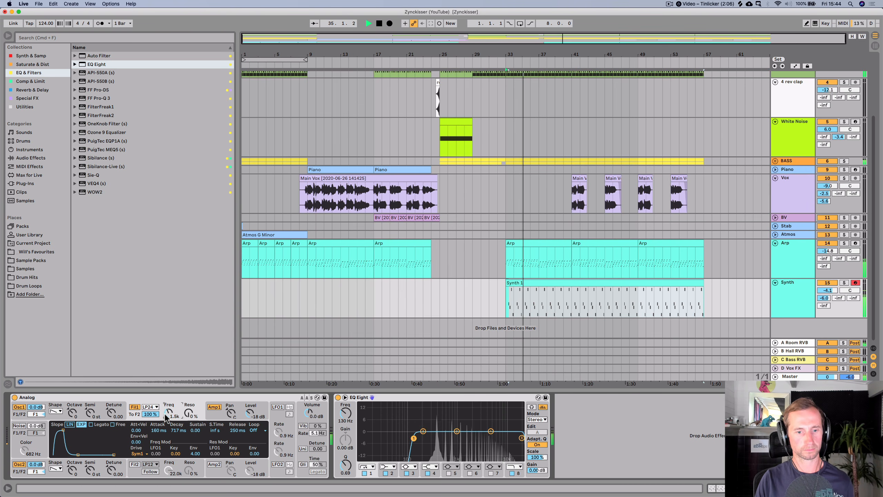
- Reduce the Analog device volume to about -7 dB, audition from bar 33, and enlarge the Synth track
{"action": "left_click_drag", "start_coordinate": [328, 415], "coordinate": [328, 431]}
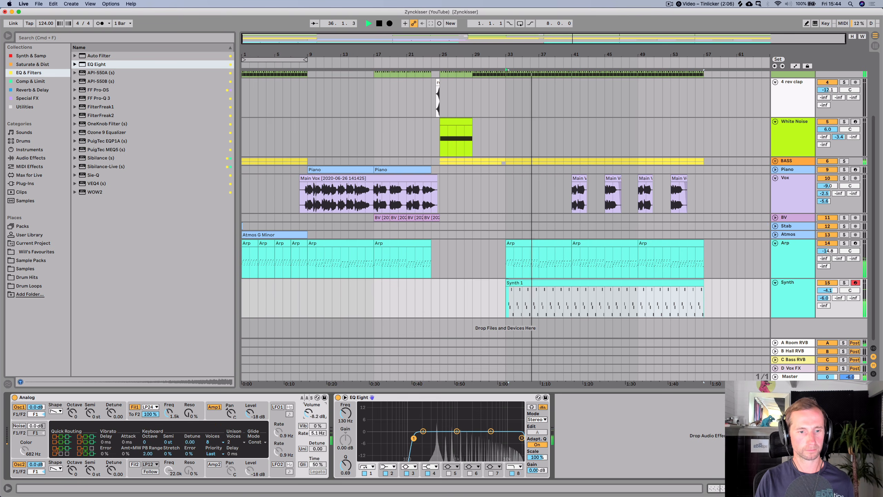
{"action": "left_click", "coordinate": [196, 416]}
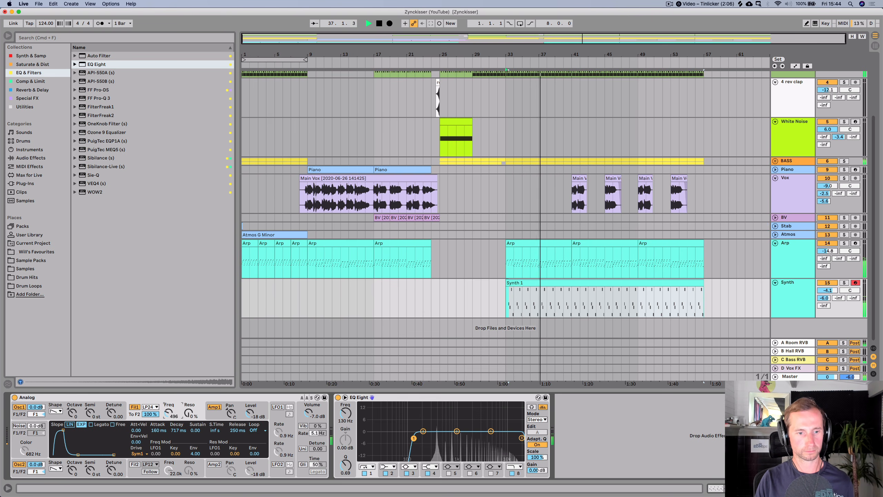
{"action": "key", "text": "space"}
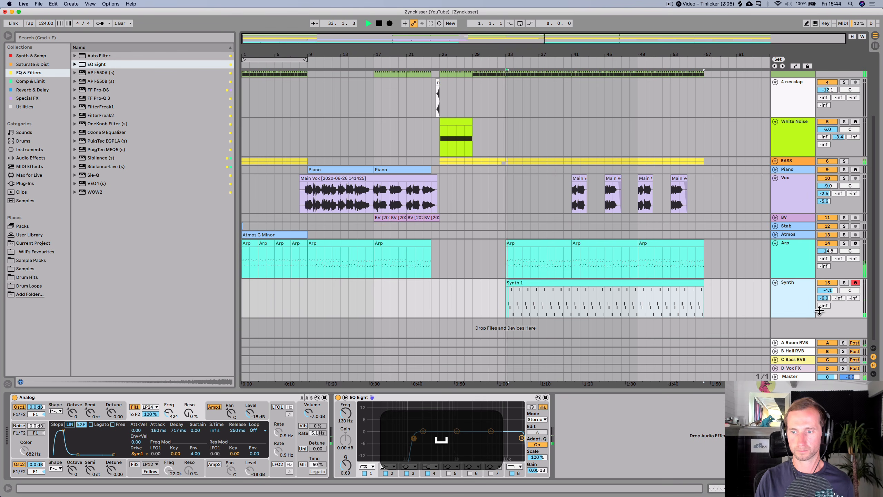
{"action": "key", "text": "space"}
{"action": "left_click_drag", "start_coordinate": [821, 317], "coordinate": [823, 295]}
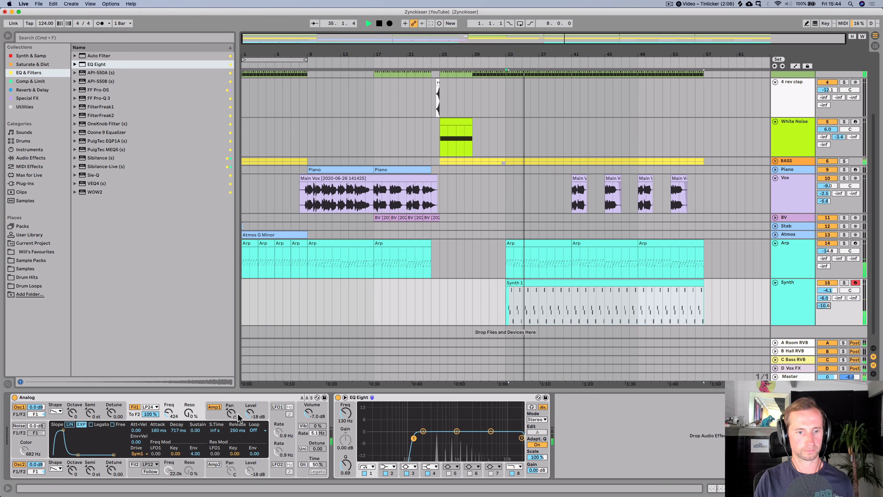
- Show the Analog filter frequency automation and draw a rising ramp across the Synth clip from bar 33
{"action": "right_click", "coordinate": [168, 414]}
{"action": "left_click", "coordinate": [187, 417]}
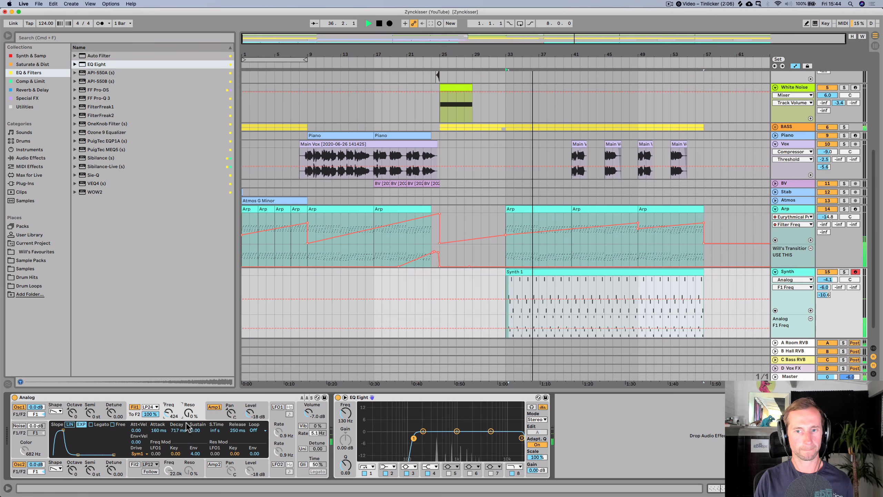
{"action": "left_click", "coordinate": [501, 328]}
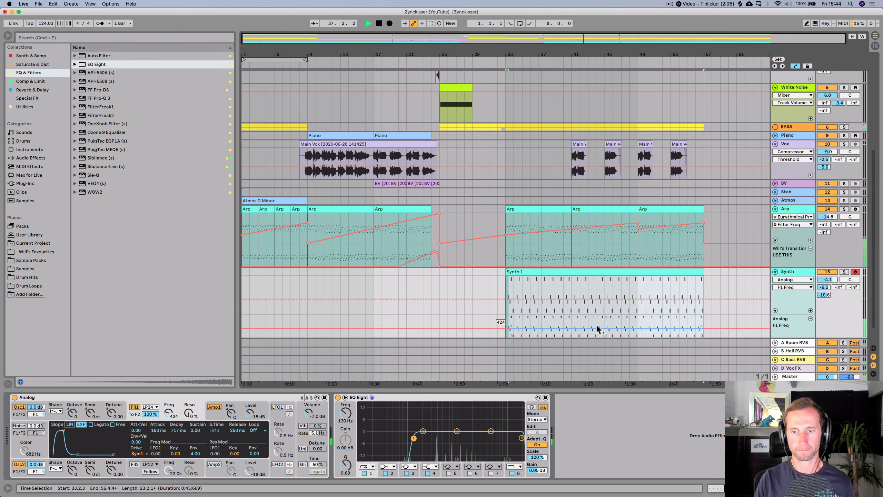
{"action": "left_click", "coordinate": [706, 328]}
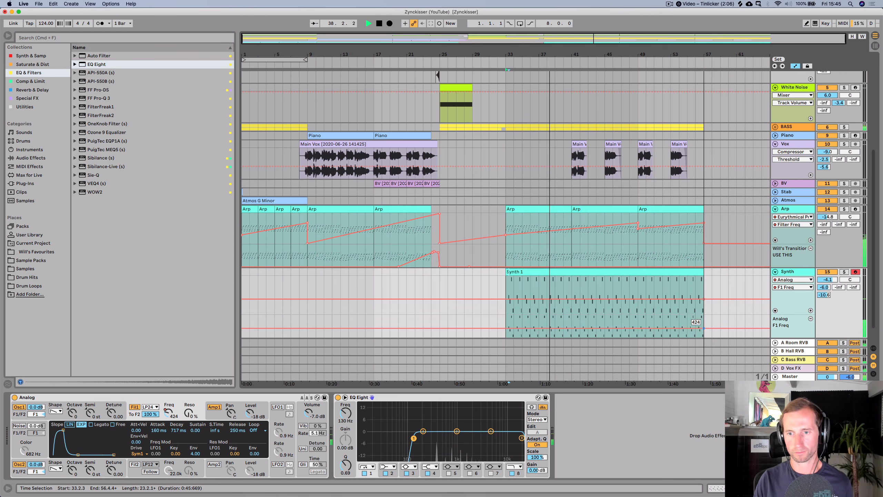
{"action": "left_click_drag", "start_coordinate": [703, 328], "coordinate": [703, 326]}
{"action": "key", "text": "super+z"}
{"action": "key", "text": "super+z"}
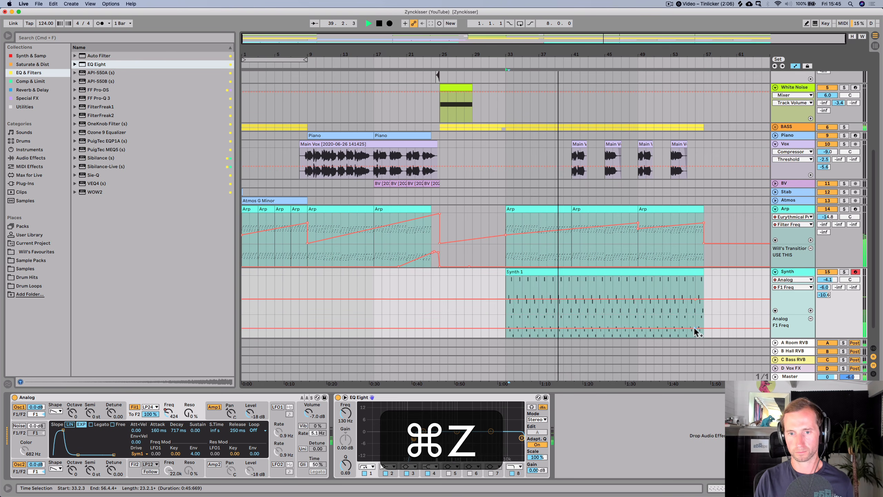
{"action": "left_click_drag", "start_coordinate": [505, 318], "coordinate": [505, 331]}
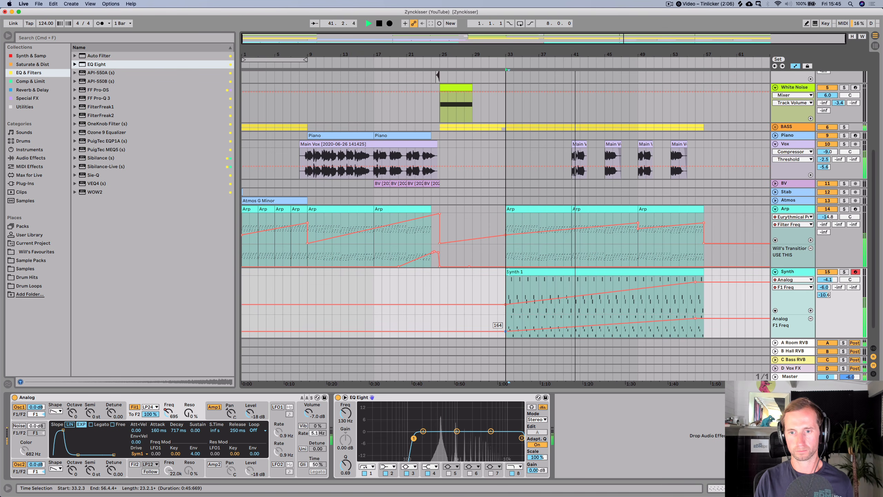
- Raise the end of the Arp filter frequency automation to about 1.20 kHz in the drop
{"action": "left_click", "coordinate": [827, 279]}
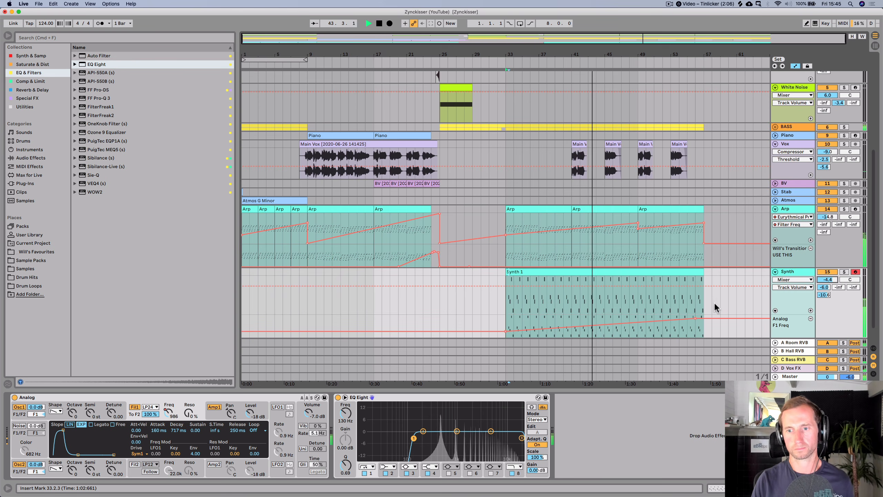
{"action": "left_click", "coordinate": [641, 234]}
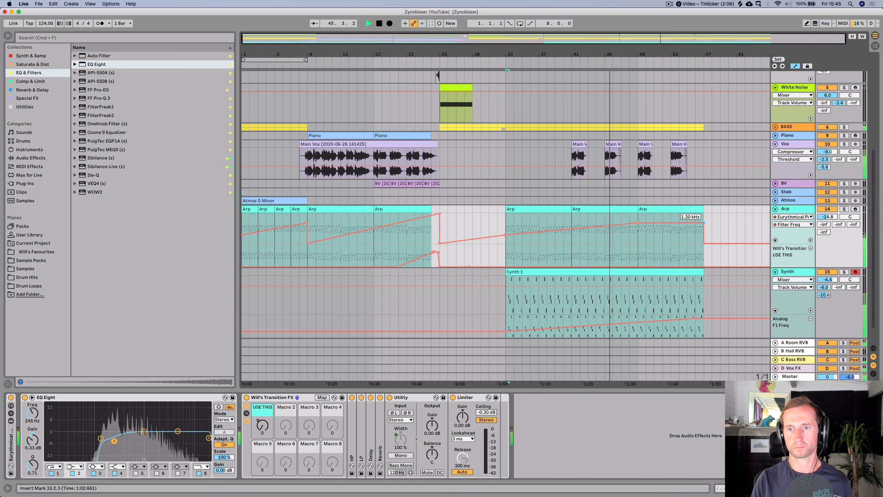
{"action": "left_click_drag", "start_coordinate": [704, 222], "coordinate": [704, 217]}
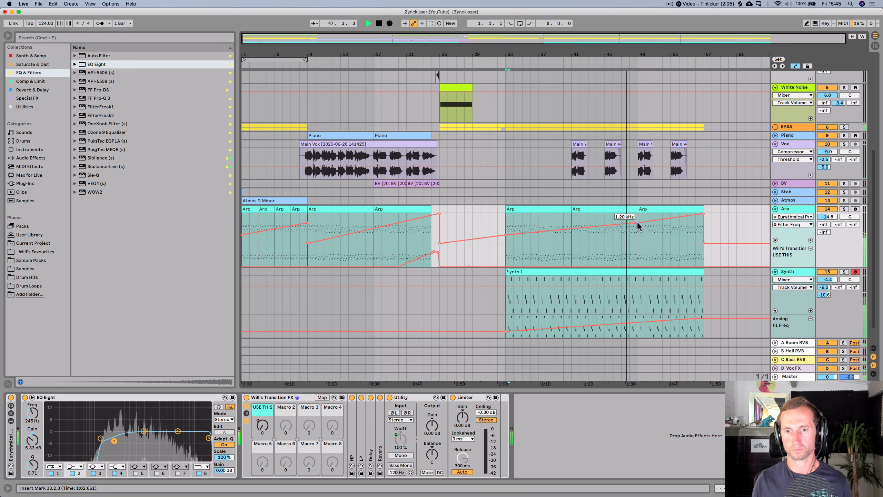
{"action": "left_click_drag", "start_coordinate": [634, 223], "coordinate": [638, 216]}
{"action": "left_click_drag", "start_coordinate": [702, 274], "coordinate": [636, 269]}
- Open the Drums clip at bar 49 and view the Drums rack devices
{"action": "scroll", "coordinate": [644, 266], "scroll_direction": "up", "scroll_amount": 5}
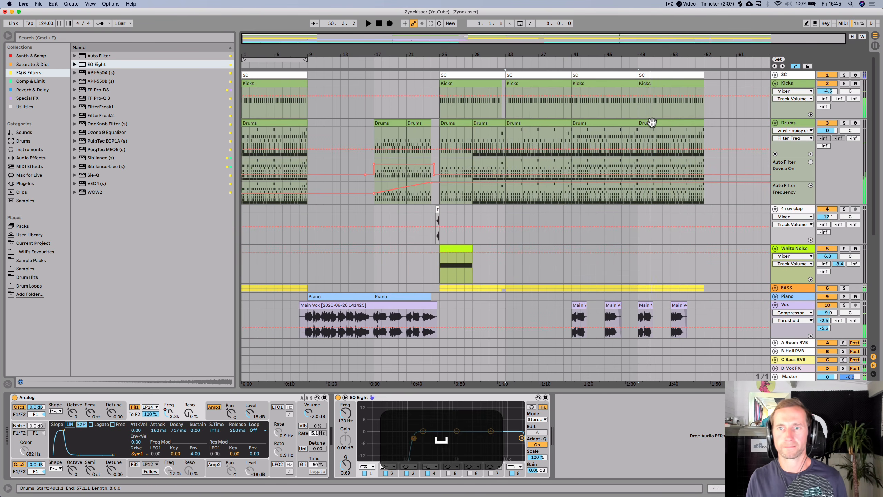
{"action": "double_click", "coordinate": [651, 124]}
{"action": "key", "text": "space"}
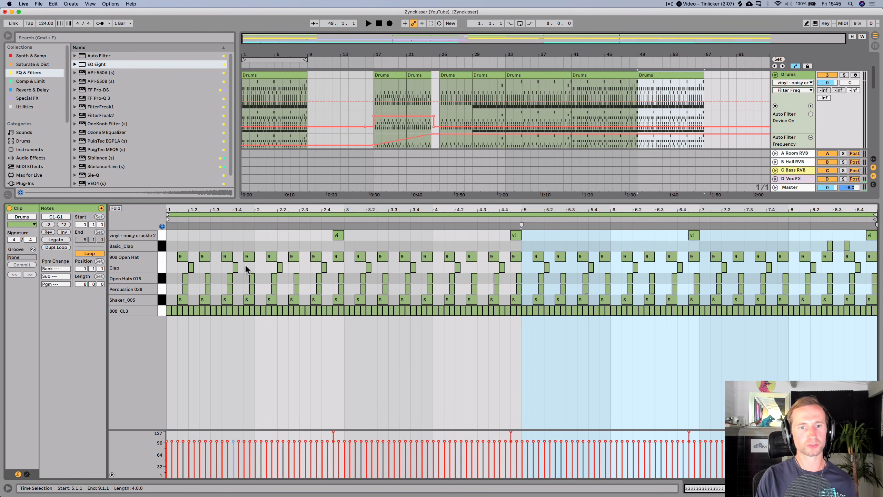
{"action": "key", "text": "shift+Tab"}
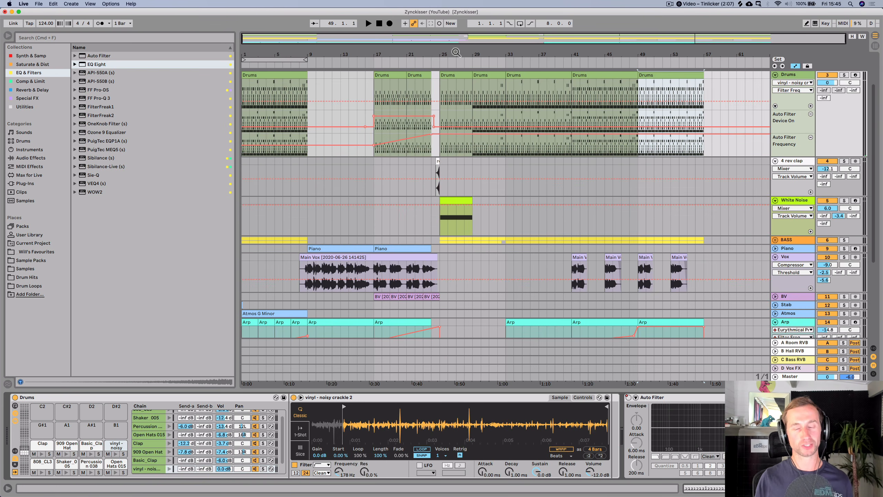